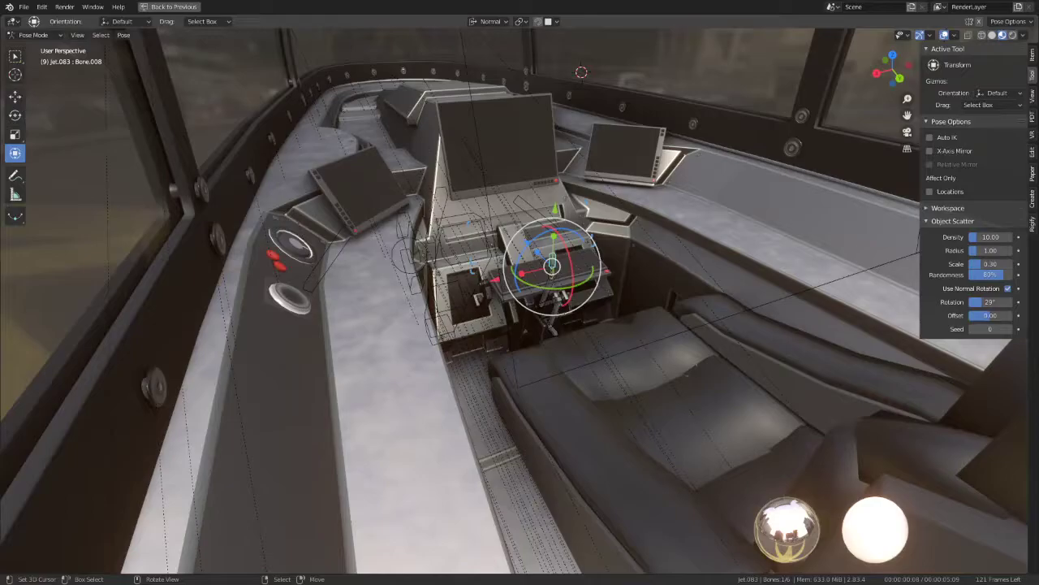
Step: Zoom in on the lever linkage and enter Edit Mode on the lever arm
scroll(590, 235, up, 5)
scroll(590, 234, up, 4)
middle_drag(590, 235, 653, 204)
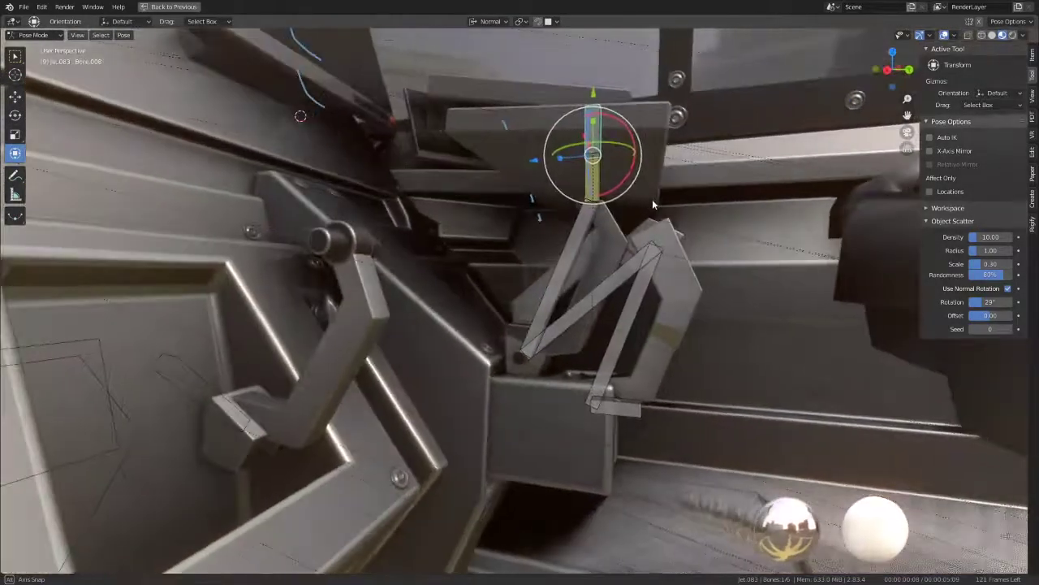
click(361, 288)
key(Tab)
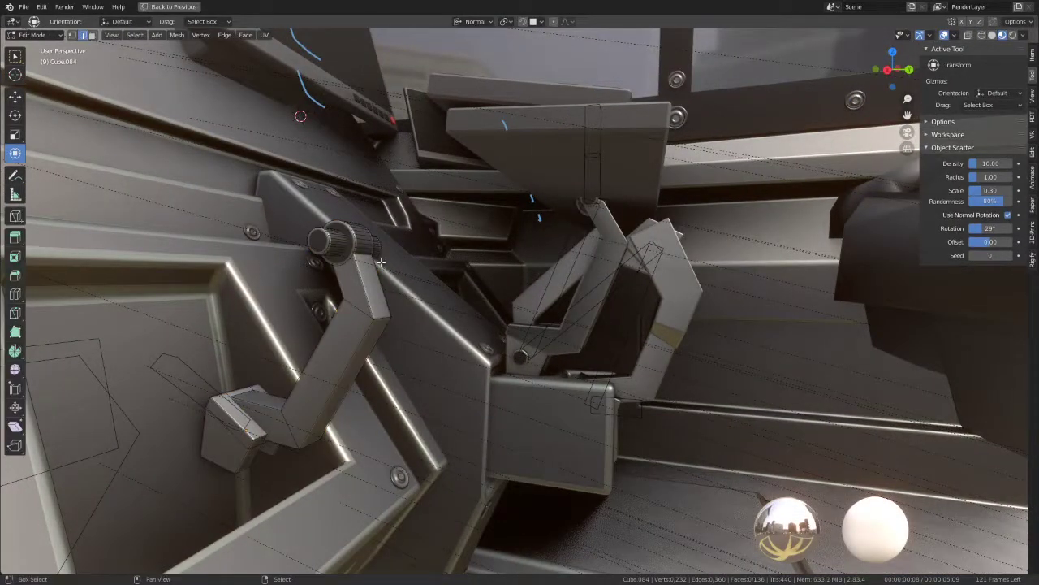
middle_drag(381, 262, 465, 238)
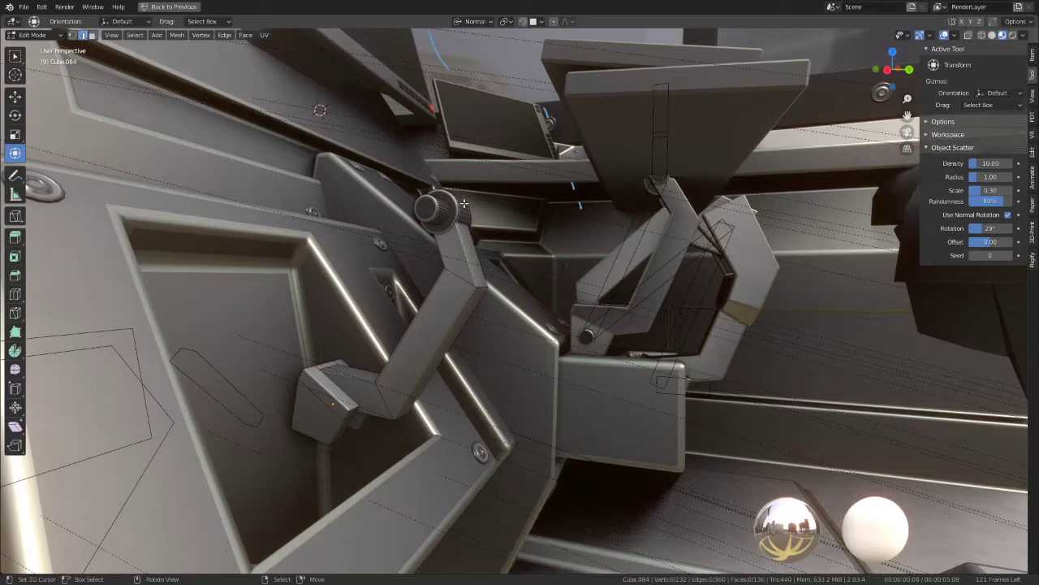
Step: Select the knob's linked faces and separate them from the lever arm
ctrl+alt+click(463, 202)
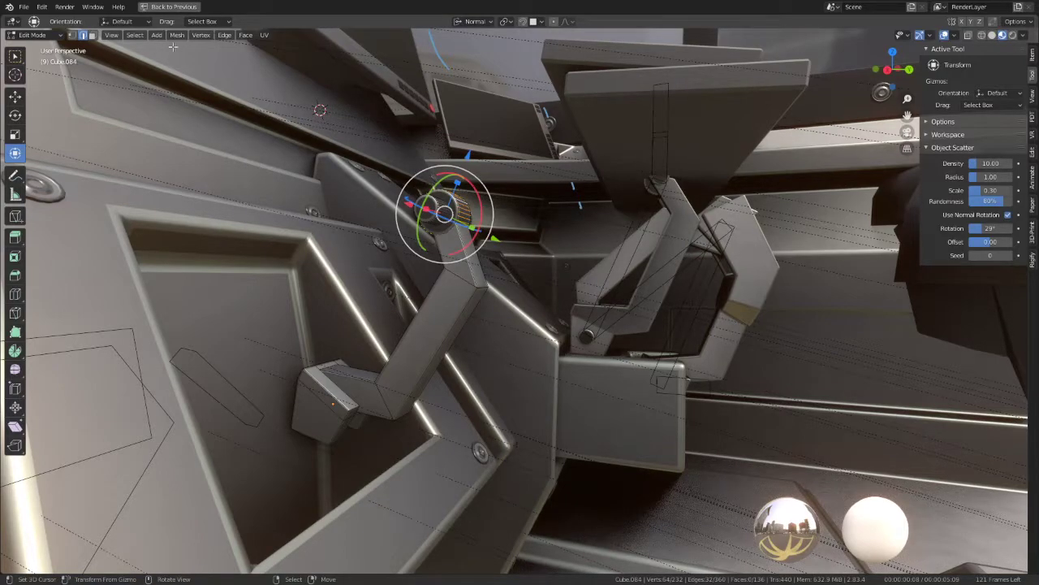
click(94, 35)
click(464, 211)
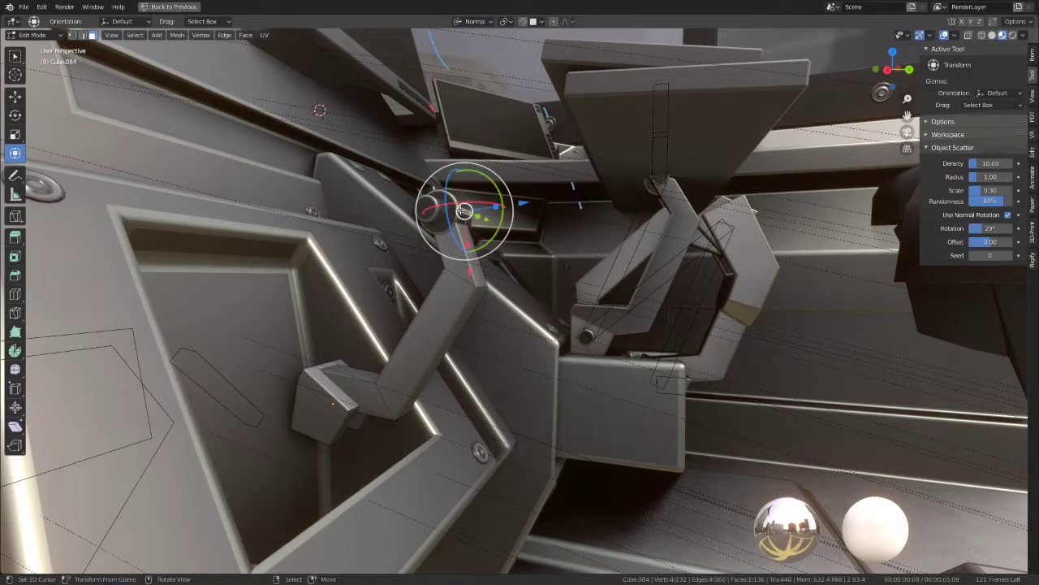
key(ctrl+l)
key(p)
click(460, 211)
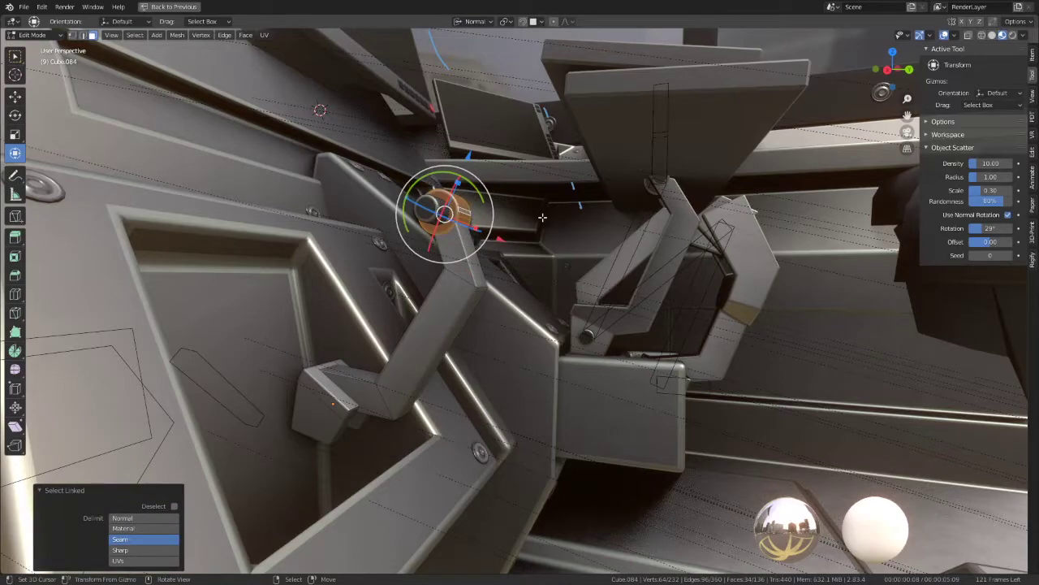
Step: Duplicate the knob geometry in place, separate it too, and select the knob object
key(shift+d)
key(Escape)
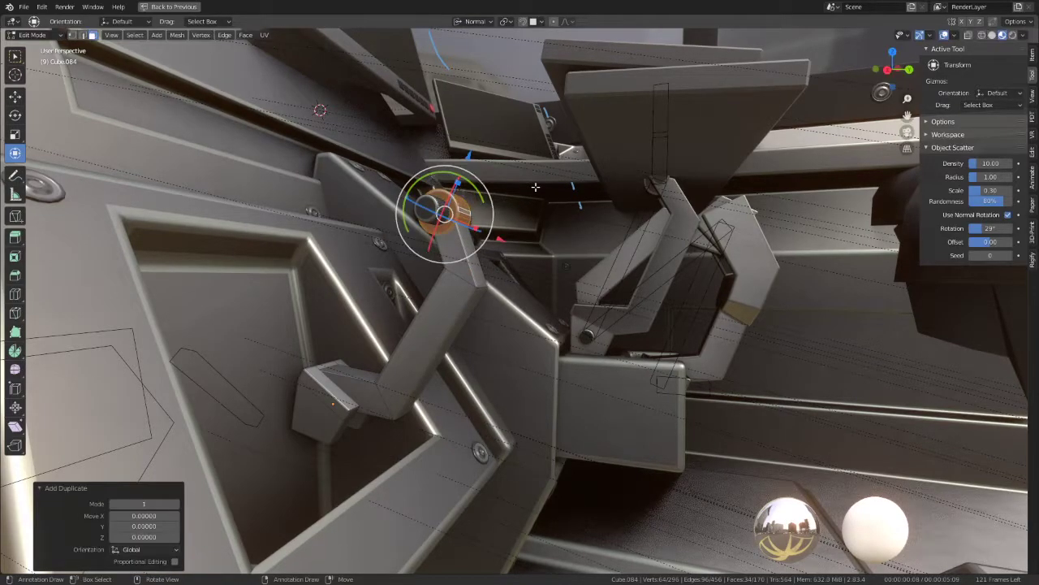
key(p)
click(497, 186)
key(Tab)
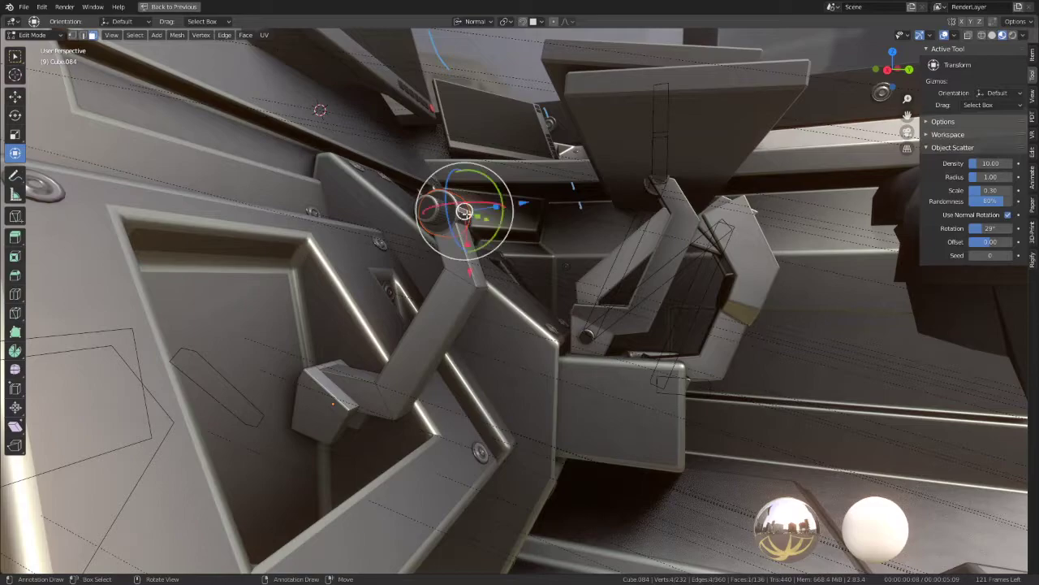
click(467, 216)
click(466, 215)
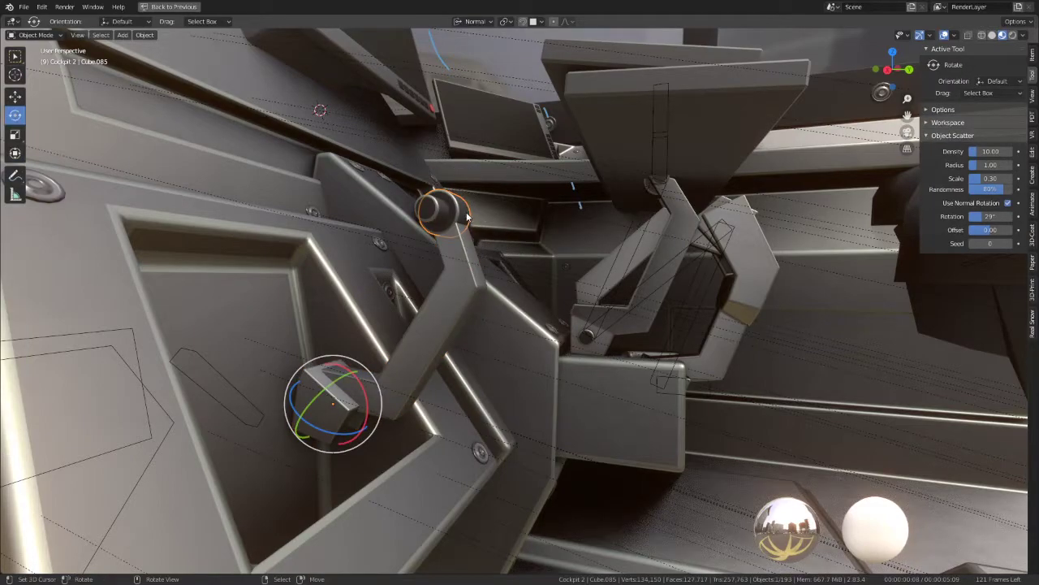
Step: Set the knob's origin to geometry, snap the cursor to the arm, and move the knob there
click(152, 36)
click(285, 73)
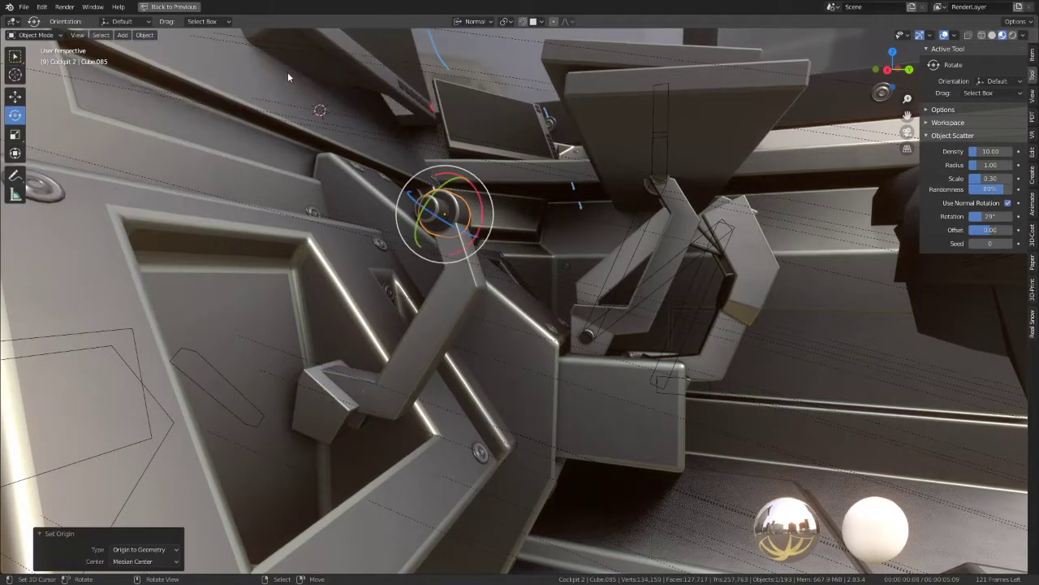
shift+click(327, 388)
key(shift+s)
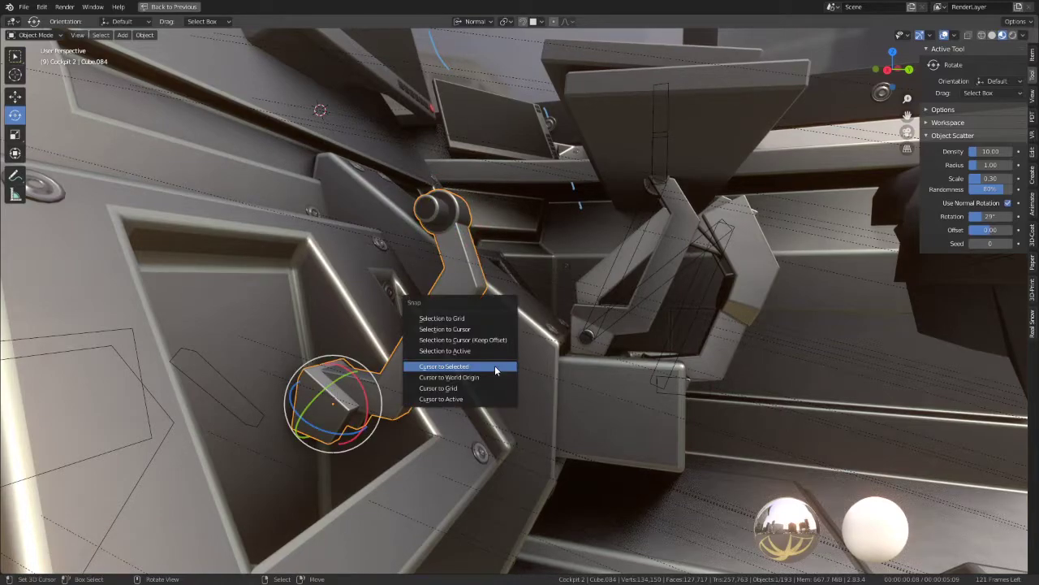
click(495, 365)
click(458, 204)
key(shift+s)
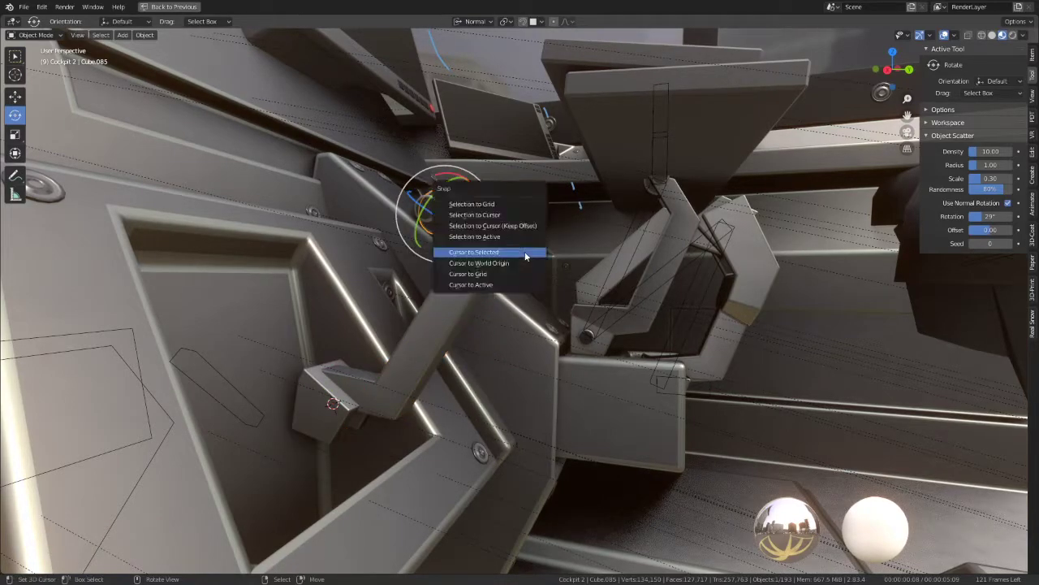
click(508, 216)
Step: Delete the lever arm object Cube.084
click(445, 324)
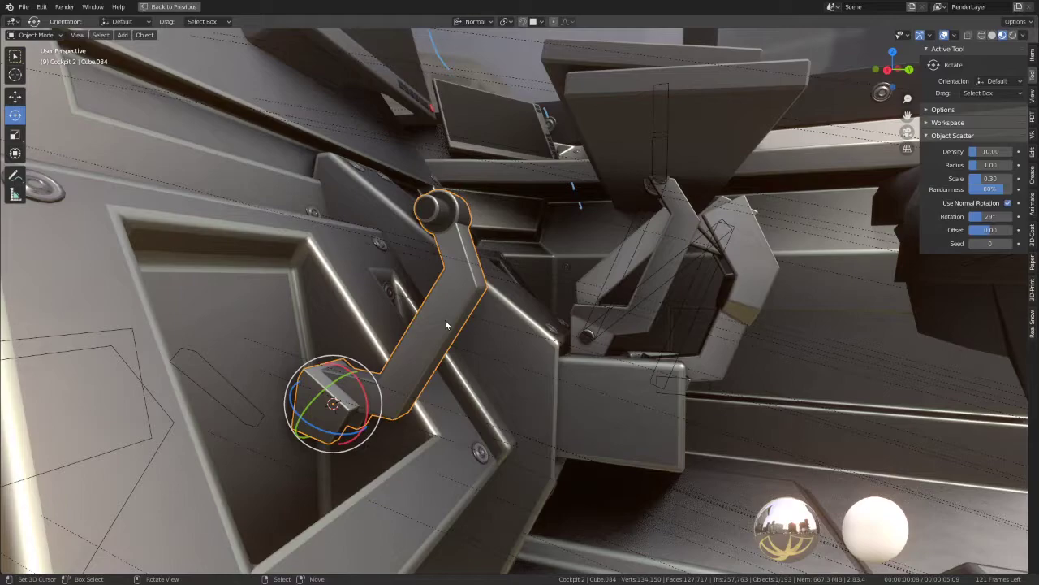
middle_drag(445, 319, 408, 349)
key(g)
right_click(475, 184)
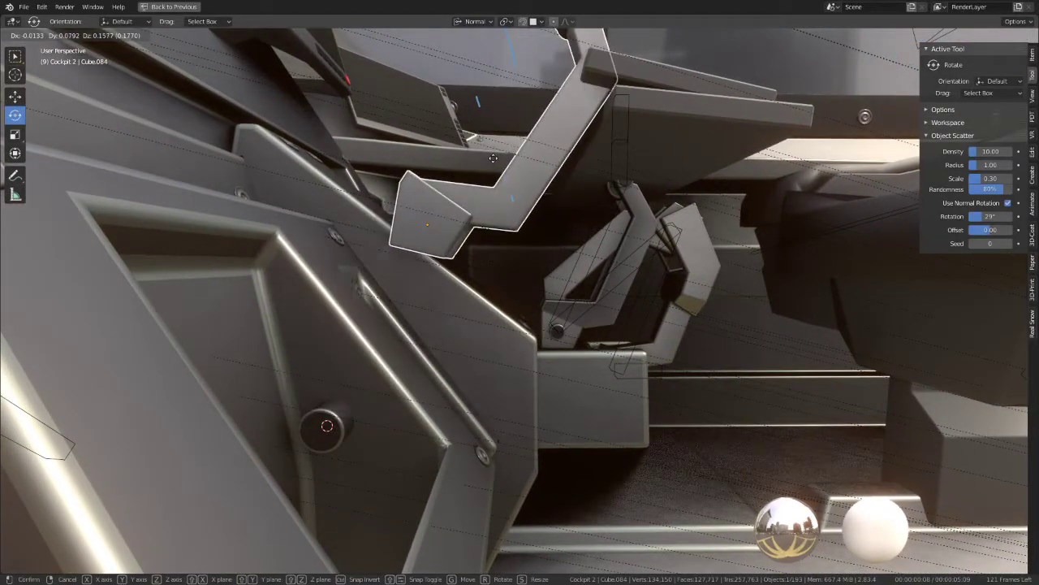
middle_drag(475, 183, 478, 208)
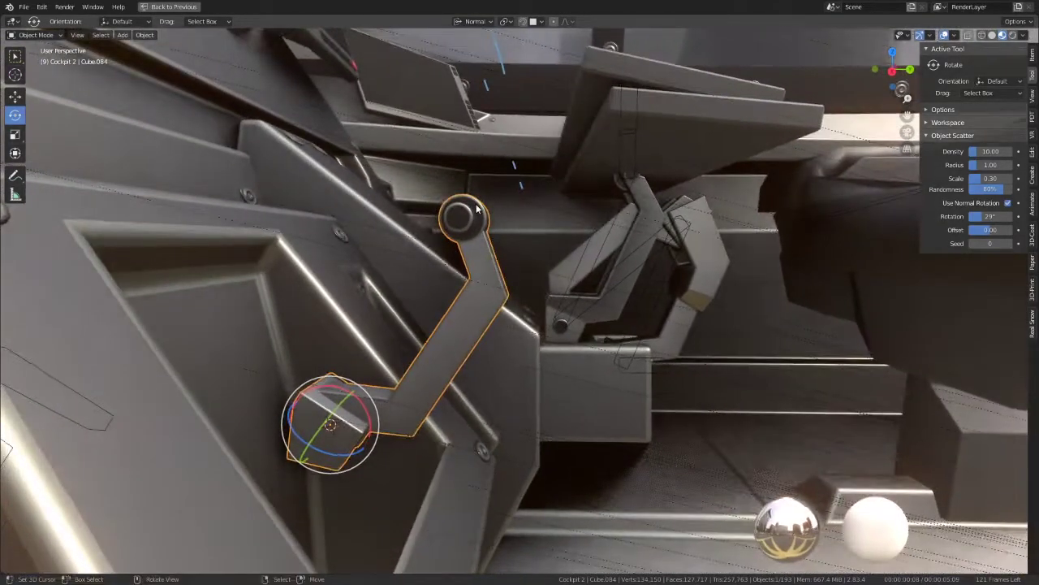
key(KP_3)
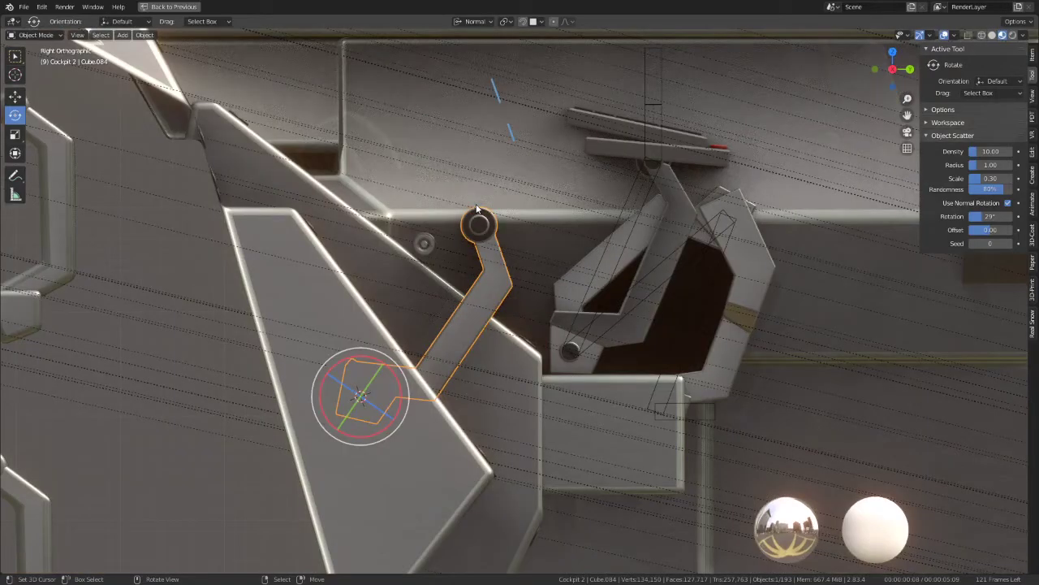
mouse_move(519, 232)
middle_down()
mouse_move(469, 251)
mouse_move(481, 251)
mouse_move(484, 296)
middle_up()
key(Delete)
Step: Select the knob in right side view and bring up the Add Mesh menu
click(336, 422)
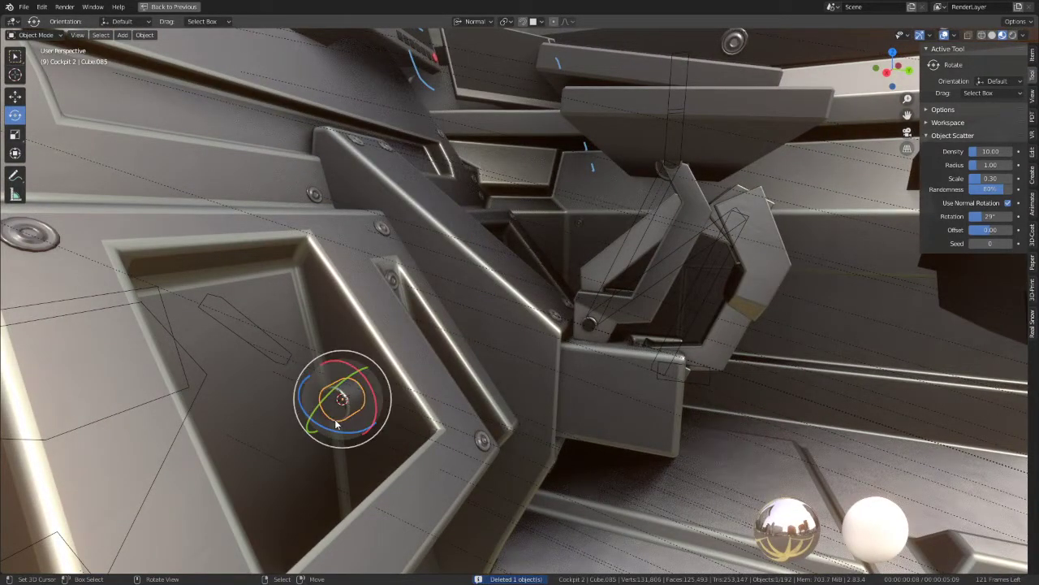
key(KP_3)
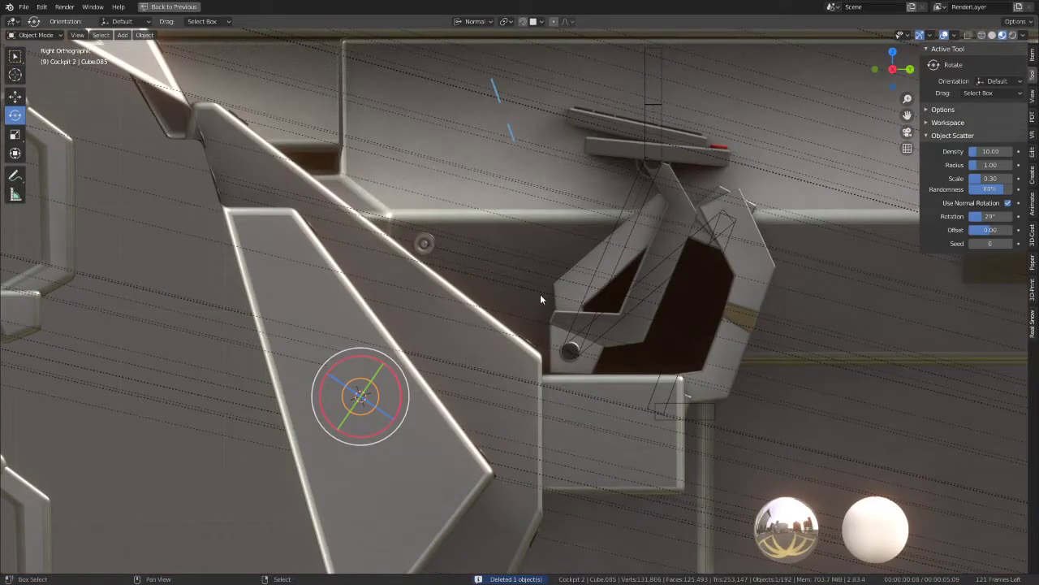
key(shift+s)
click(505, 337)
key(shift+a)
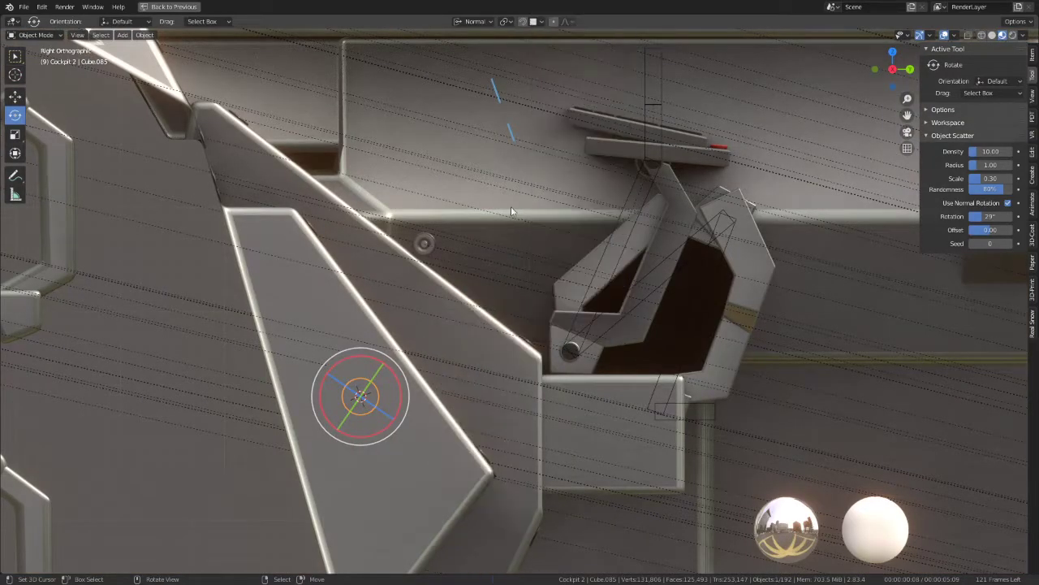
key(shift+a)
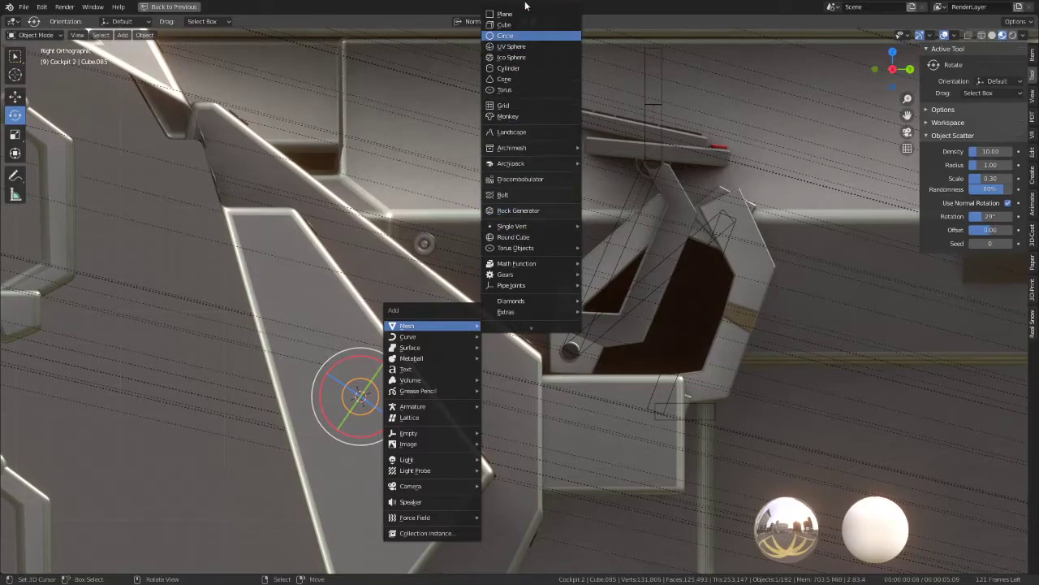
Step: Add a cylinder at the cursor and scale its mesh down to 0.370
click(515, 70)
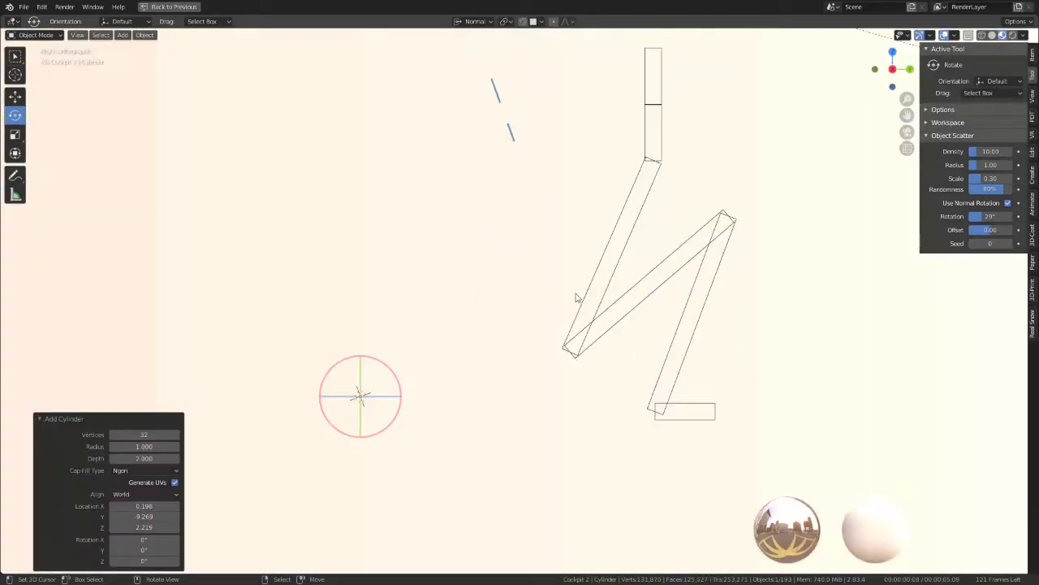
key(KP_Divide)
key(Tab)
key(s)
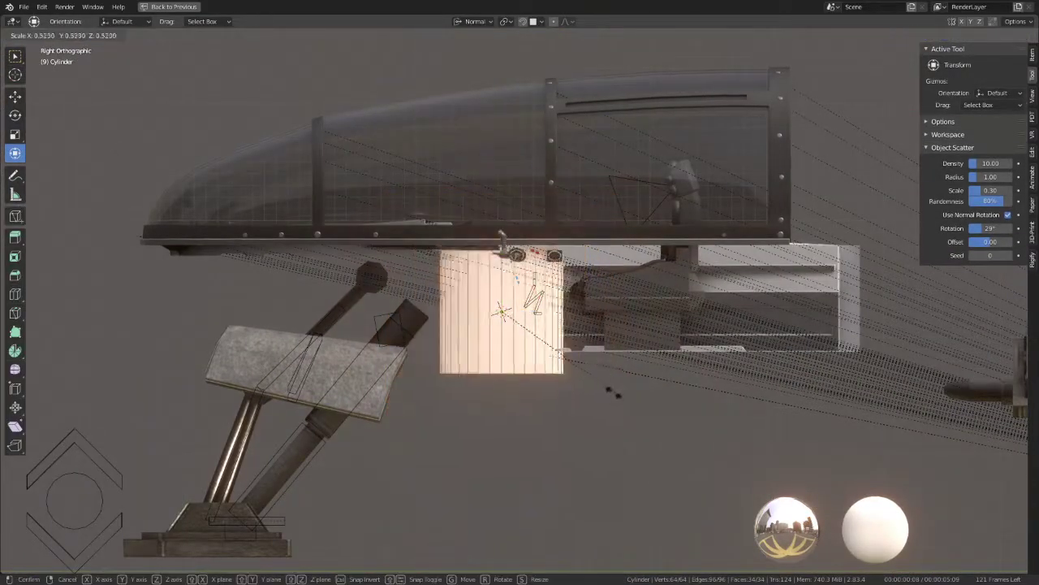
click(614, 393)
scroll(422, 367, up, 8)
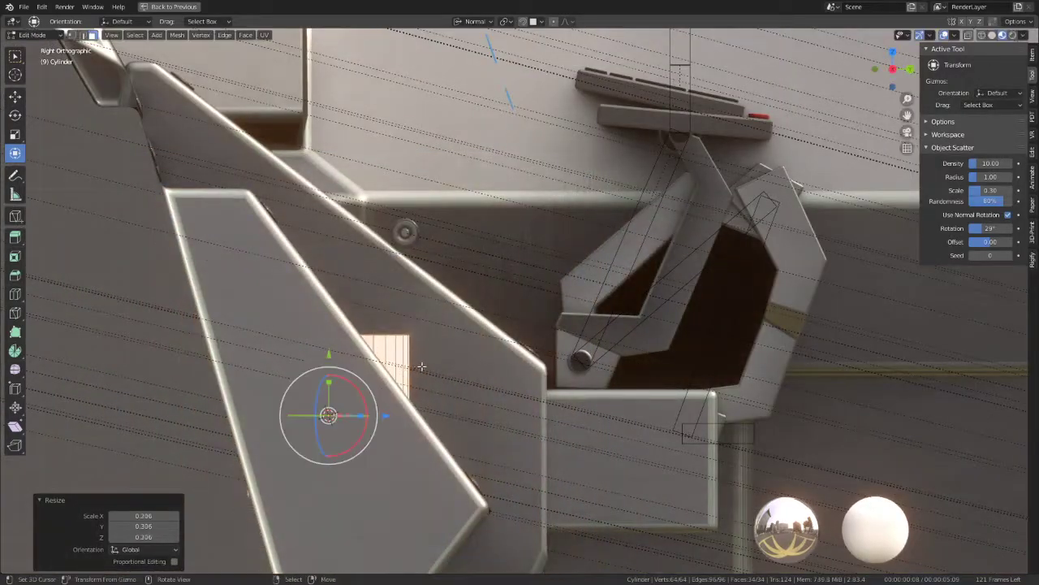
middle_drag(422, 368, 464, 344)
key(s)
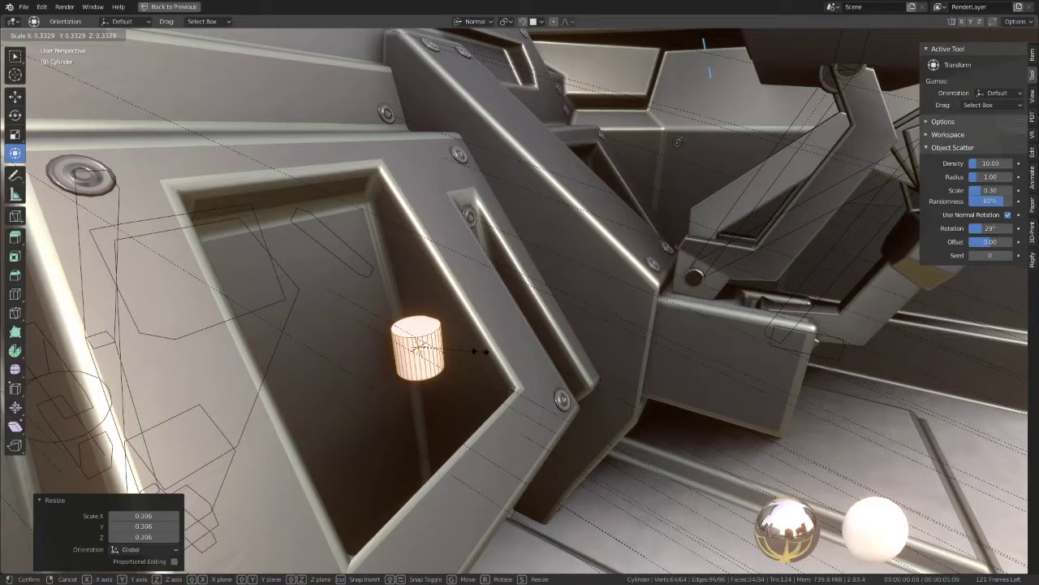
click(480, 352)
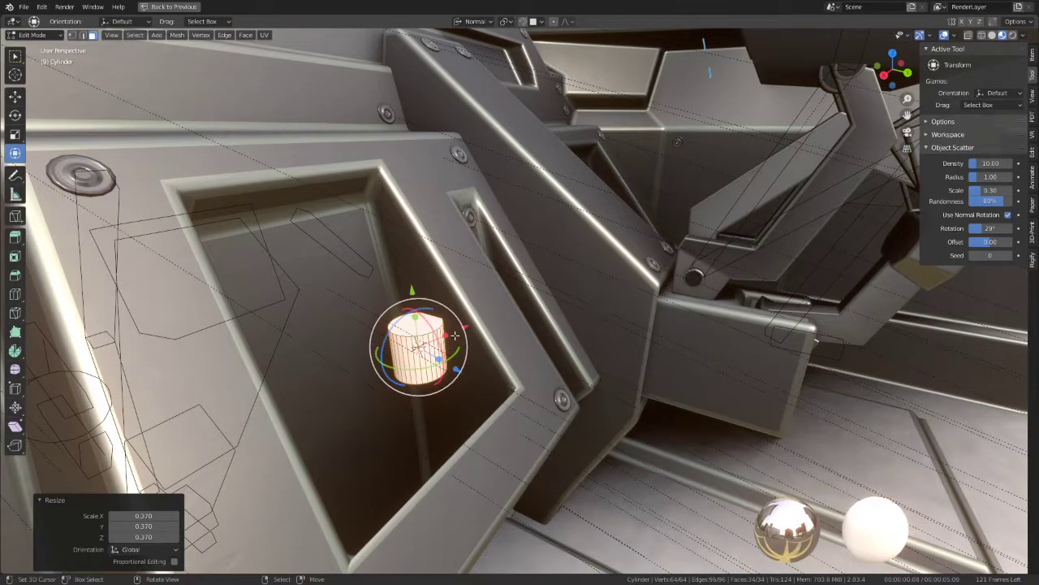
Step: Switch to Global orientation and raise the cylinder along Z just above the knob
scroll(422, 288, up, 4)
middle_drag(422, 290, 504, 273)
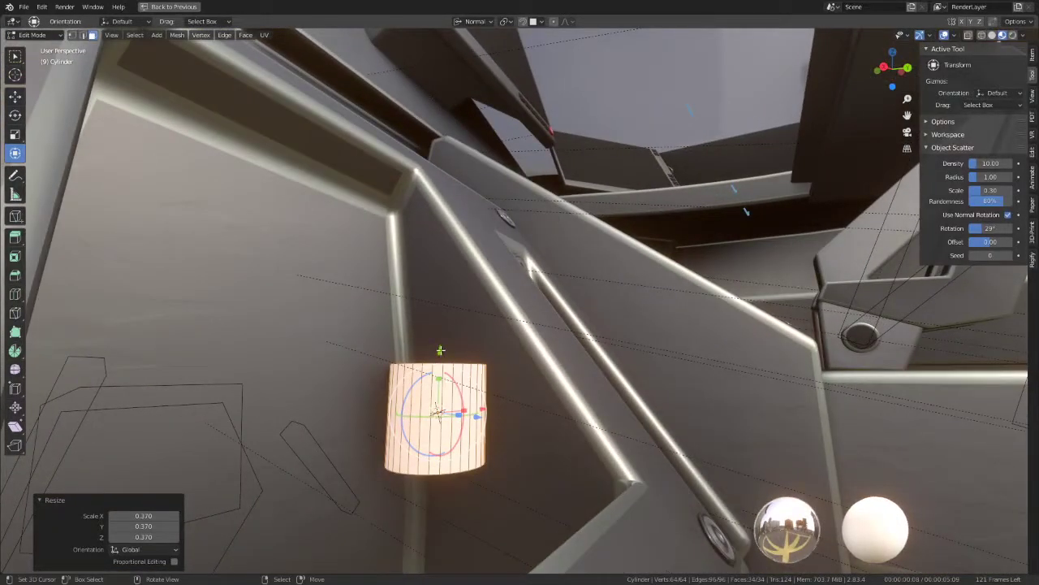
click(474, 21)
click(474, 60)
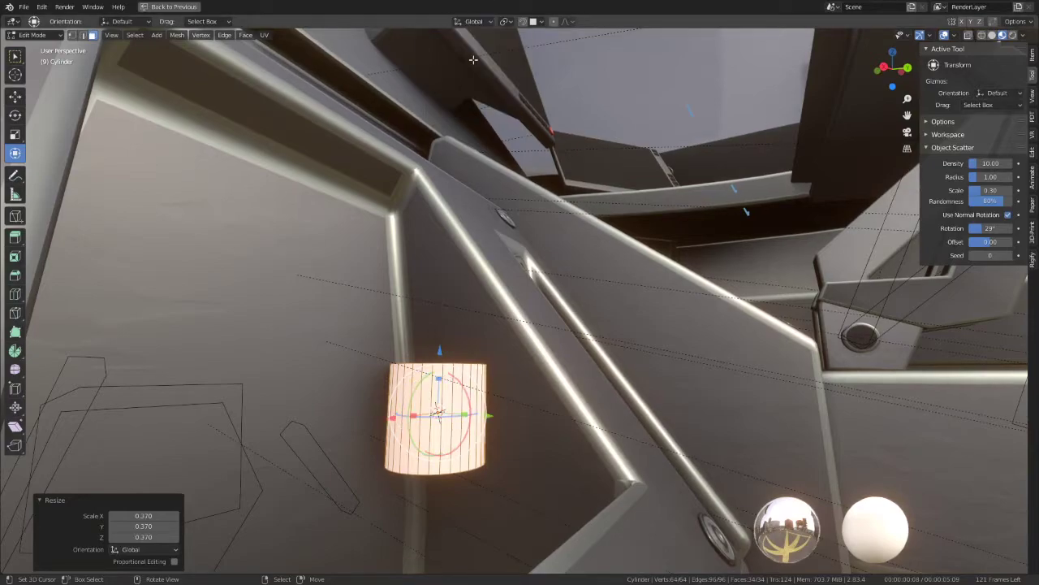
key(g)
key(z)
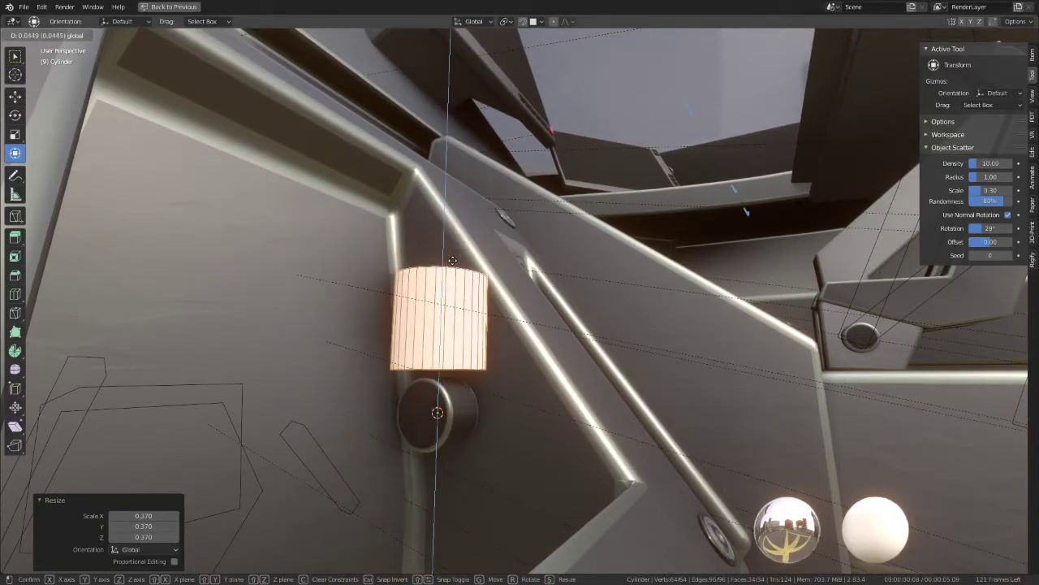
click(453, 269)
key(shift+space)
key(r)
mouse_move(453, 269)
middle_down()
mouse_move(484, 271)
mouse_move(398, 296)
mouse_move(444, 317)
mouse_move(465, 307)
middle_up()
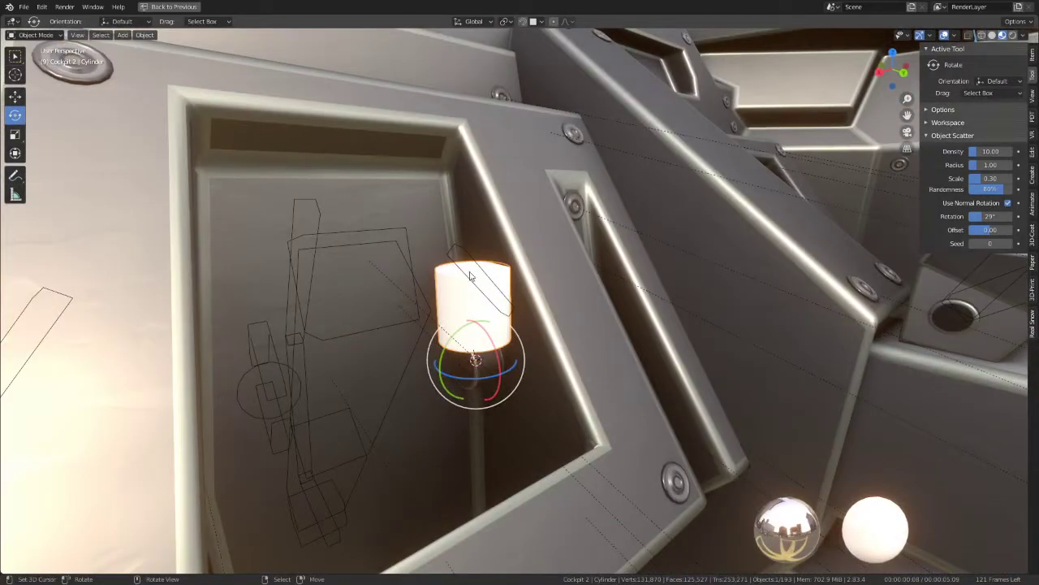
Step: Link the lower part's modifiers and material onto the cylinder
middle_drag(469, 276, 520, 369)
shift+click(525, 373)
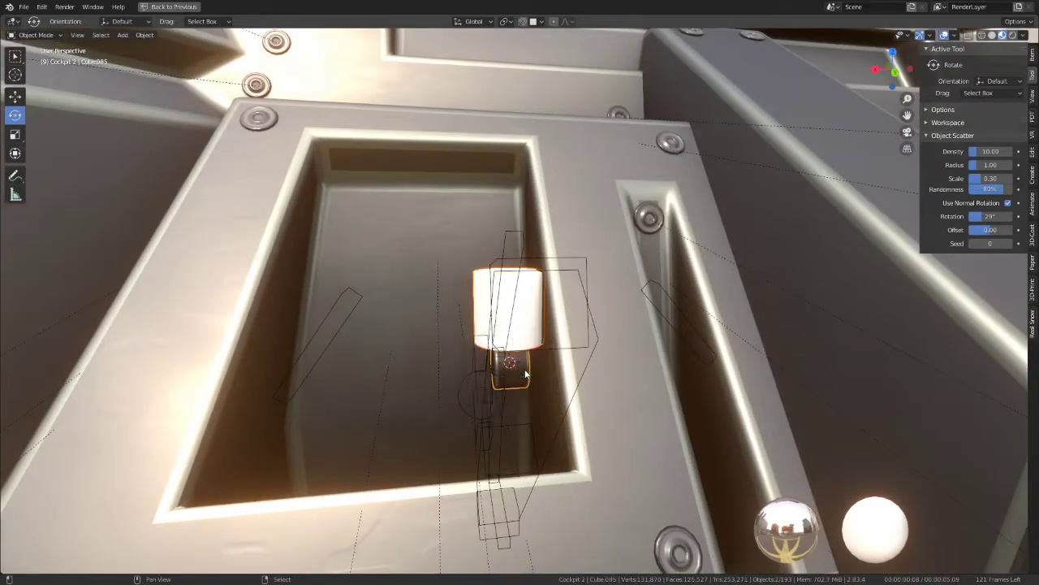
key(ctrl+l)
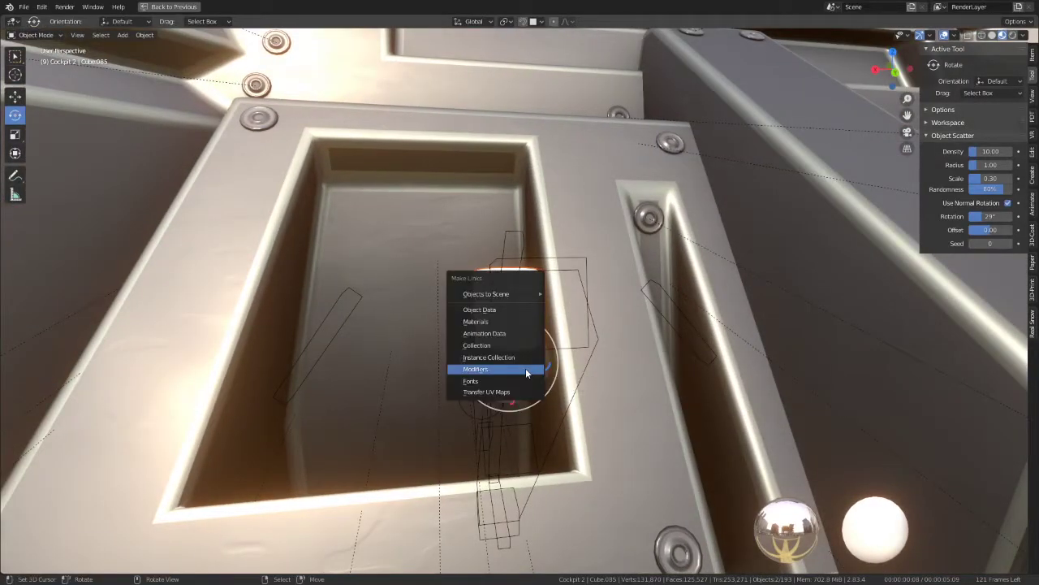
click(527, 372)
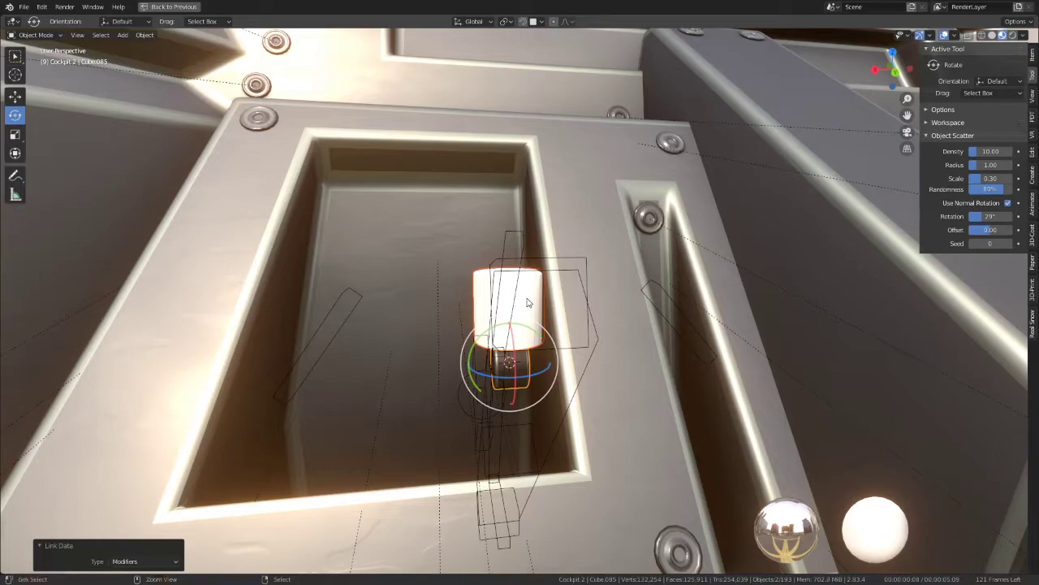
key(ctrl+l)
click(498, 251)
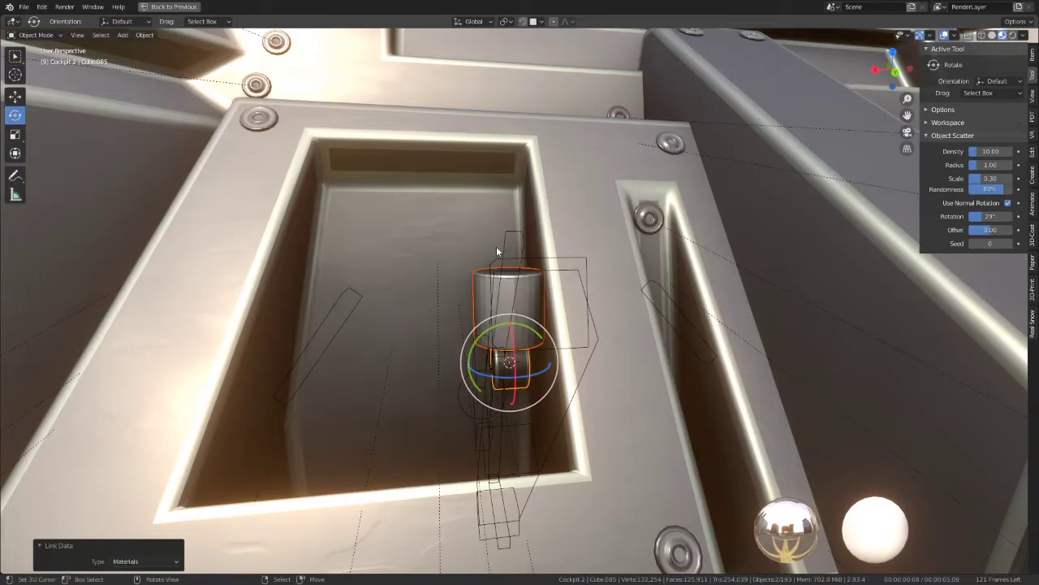
Step: Shade the cylinder smooth in Edit Mode and return to Object Mode
scroll(497, 251, up, 2)
click(527, 274)
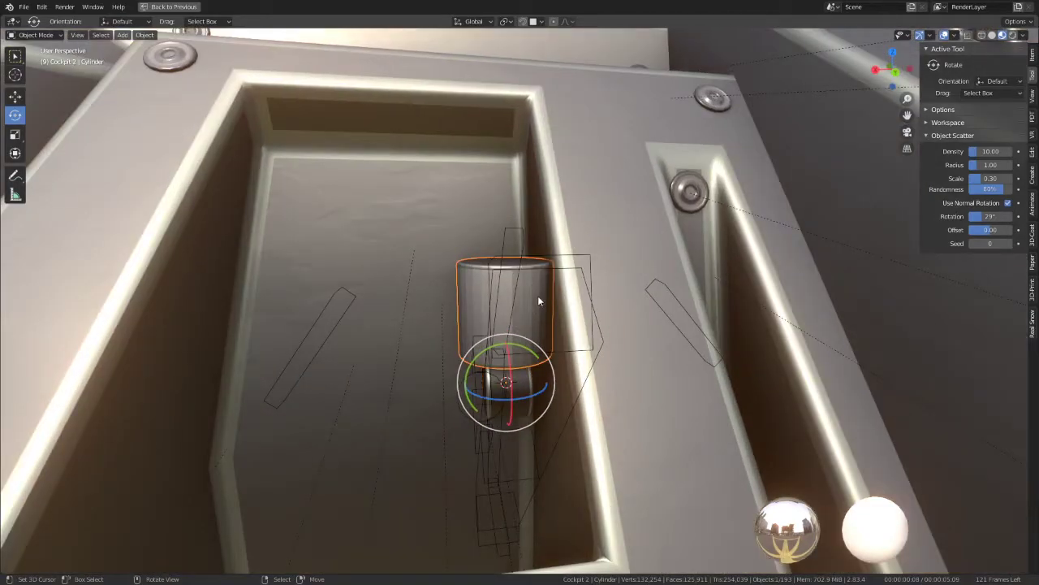
key(Tab)
key(q)
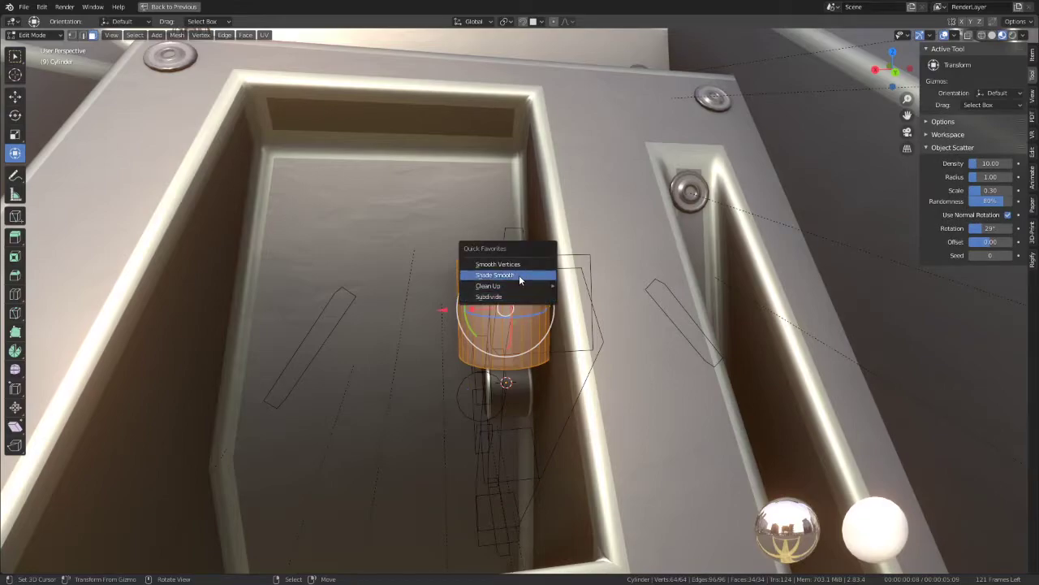
click(518, 275)
key(Tab)
mouse_move(491, 294)
middle_down()
mouse_move(552, 338)
mouse_move(546, 363)
mouse_move(492, 223)
mouse_move(487, 271)
mouse_move(443, 311)
mouse_move(472, 330)
mouse_move(465, 322)
middle_up()
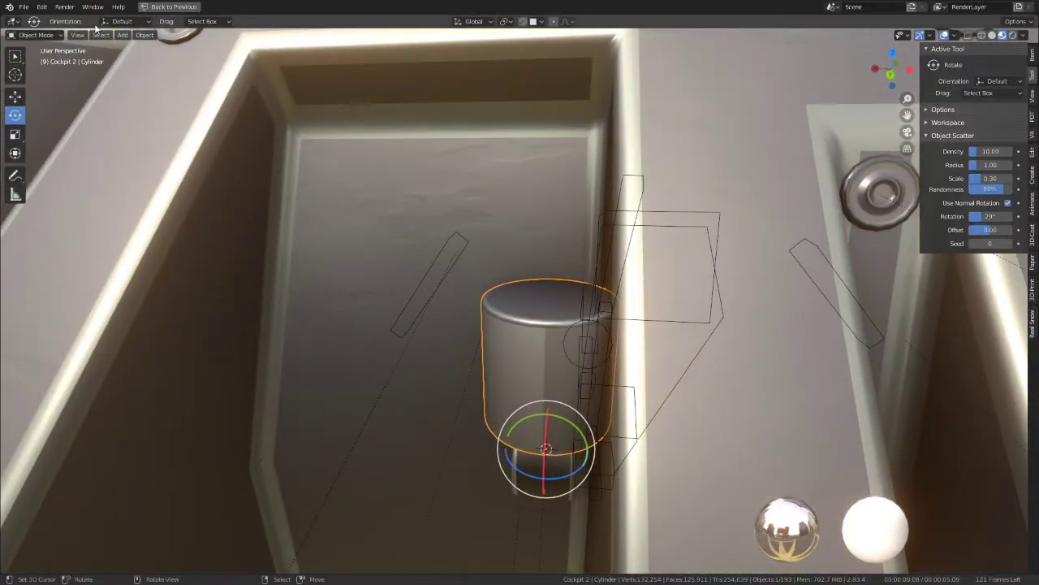
click(50, 35)
Step: Switch the cylinder to Vertex Paint, then back to Object Mode
click(41, 89)
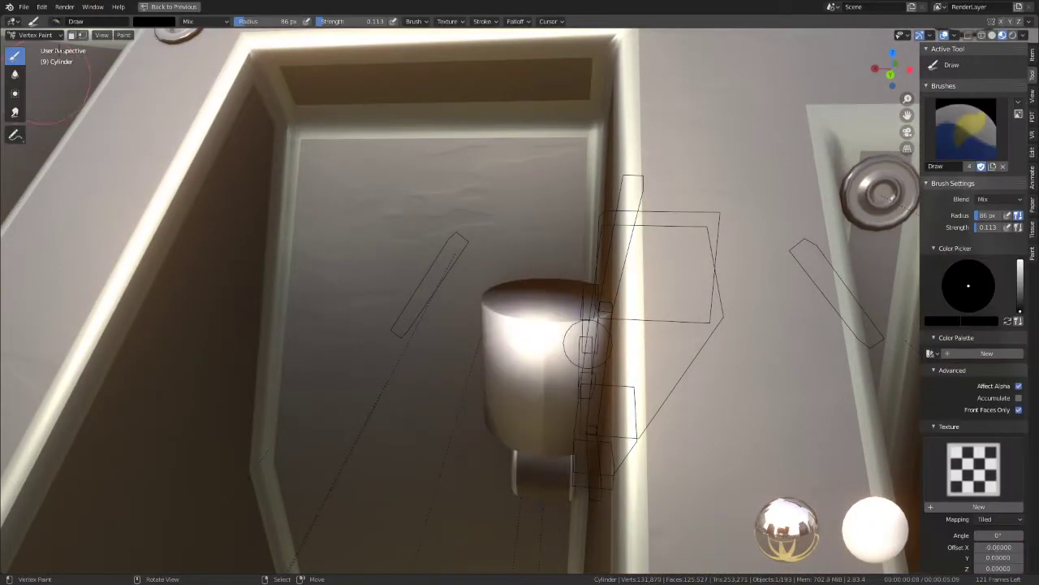
click(123, 35)
click(51, 35)
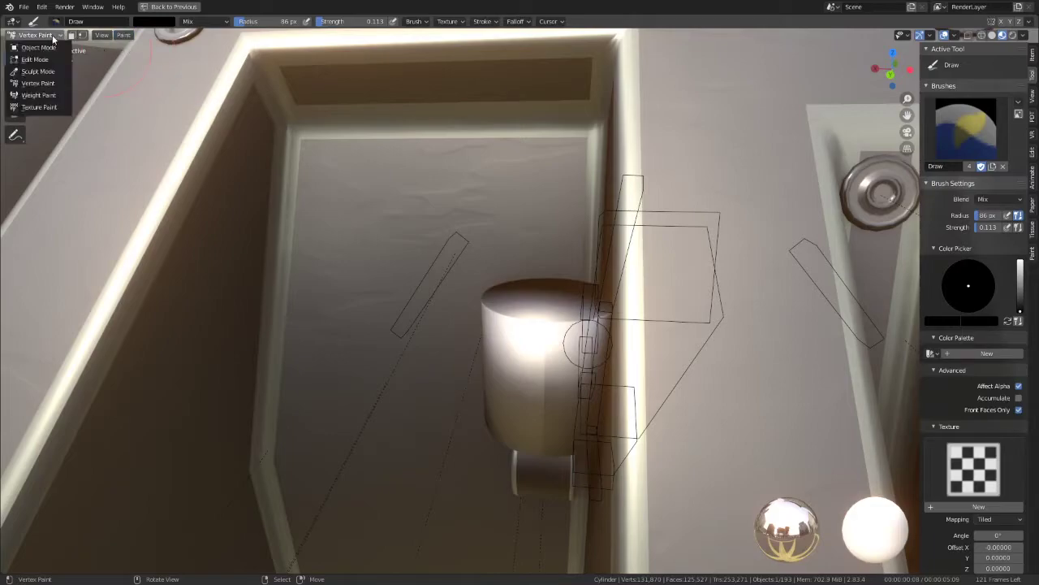
click(33, 46)
Step: Rotate the cylinder about the vertical axis from a top-down angle
mouse_move(186, 77)
middle_down()
mouse_move(569, 288)
mouse_move(568, 244)
mouse_move(581, 252)
mouse_move(576, 436)
middle_up()
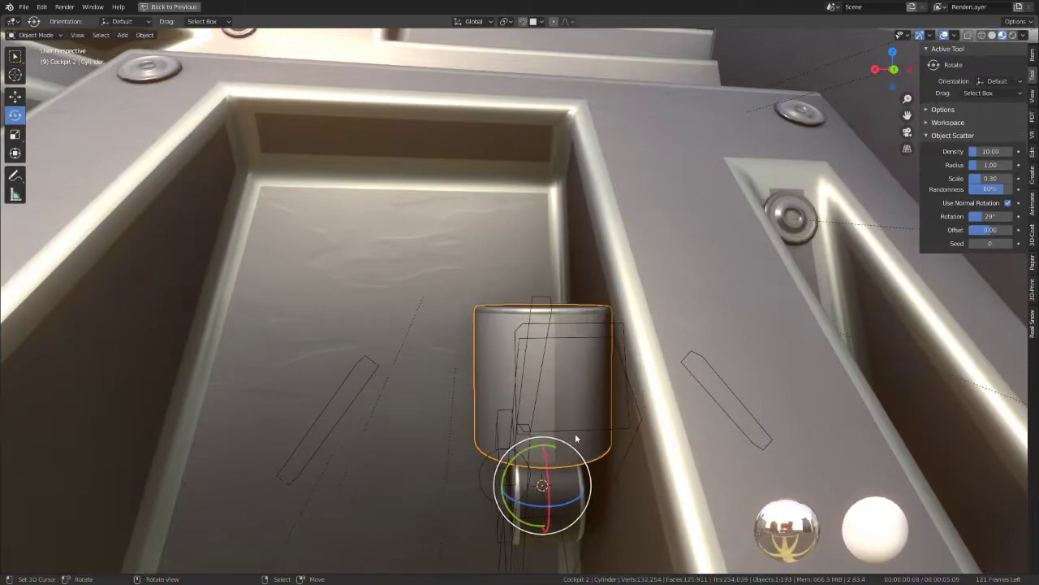
drag(595, 501, 585, 488)
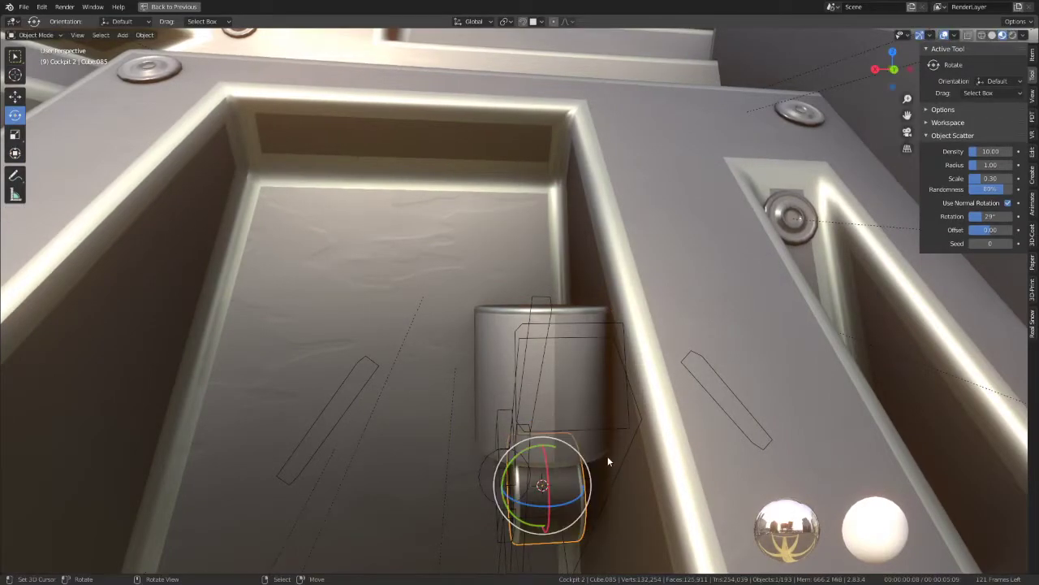
middle_drag(577, 375, 576, 418)
mouse_move(577, 418)
mouse_down()
mouse_move(656, 360)
mouse_move(601, 479)
mouse_move(691, 285)
mouse_up()
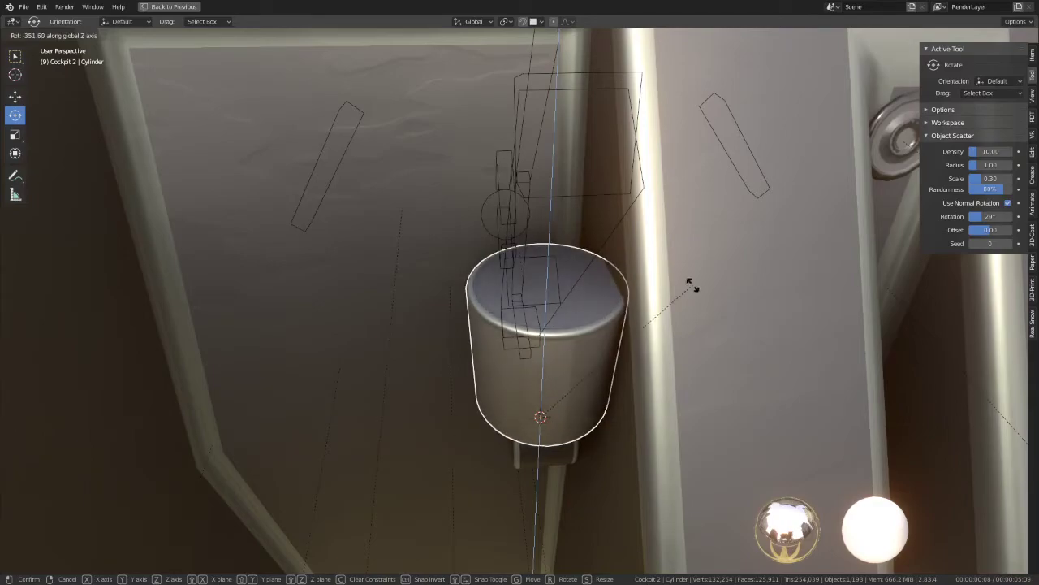
mouse_move(691, 285)
middle_down()
mouse_move(577, 306)
mouse_move(558, 286)
mouse_move(565, 241)
mouse_move(588, 338)
mouse_move(548, 353)
mouse_move(542, 333)
mouse_move(542, 342)
middle_up()
Step: Unwrap all the cylinder's UVs with Cylinder Projection and add Cube.085 as active selection
key(Tab)
key(Tab)
key(Tab)
key(Tab)
key(Tab)
key(a)
key(u)
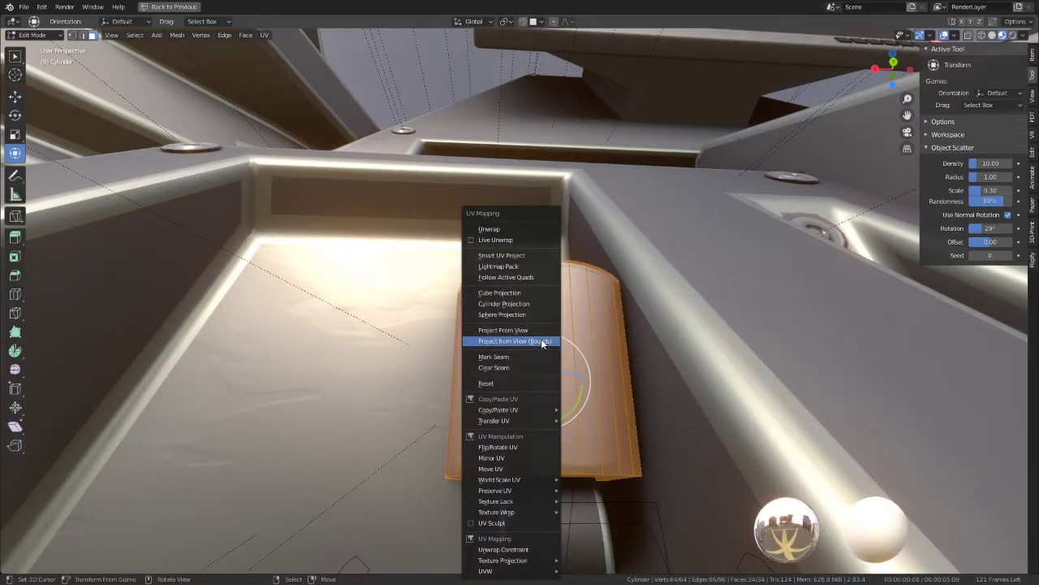
click(527, 302)
key(Tab)
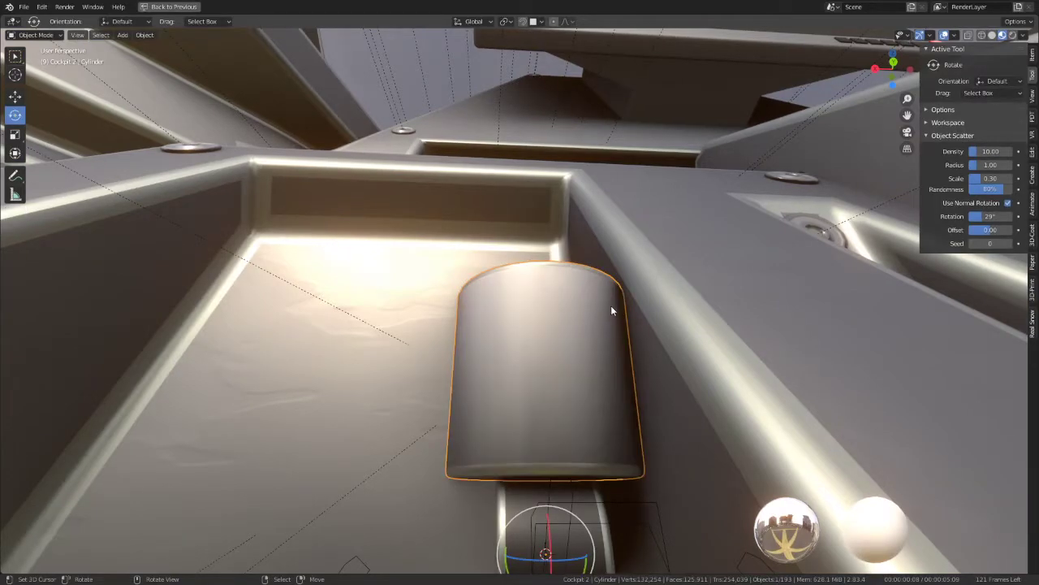
mouse_move(611, 306)
middle_down()
mouse_move(570, 340)
mouse_move(646, 425)
mouse_move(712, 291)
mouse_move(656, 249)
mouse_move(610, 314)
middle_up()
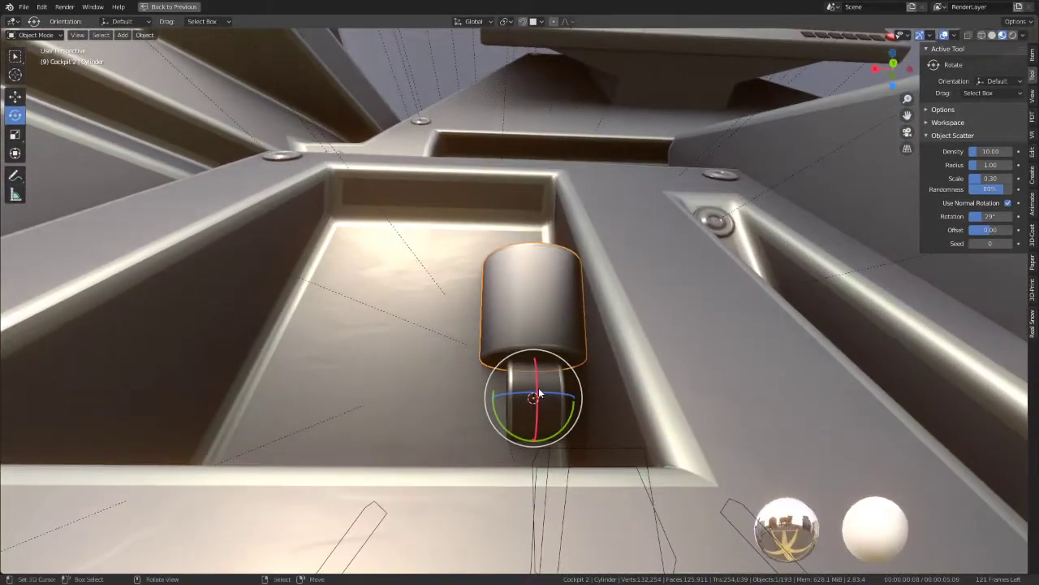
shift+click(540, 391)
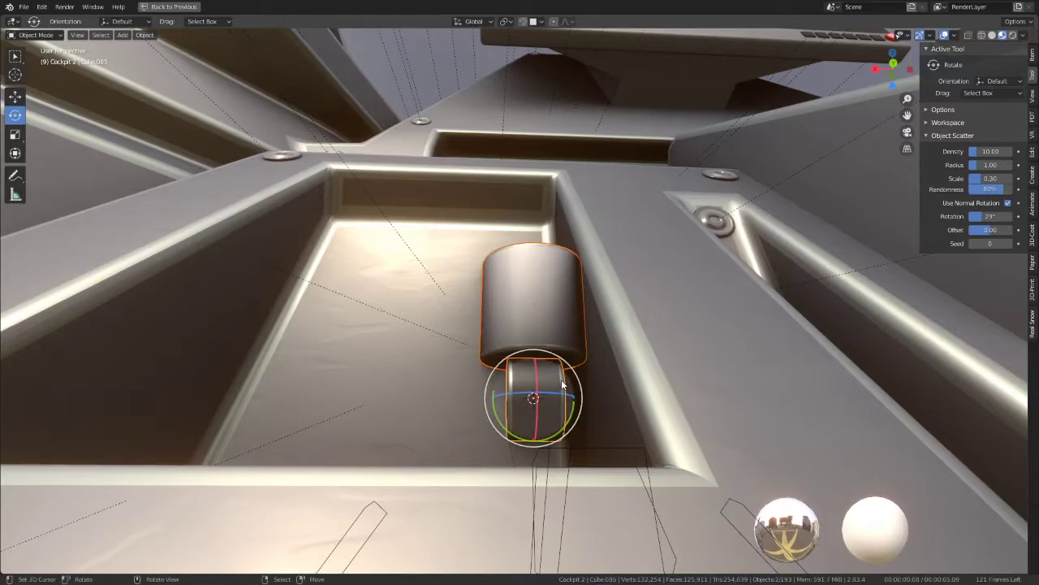
key(ctrl+p)
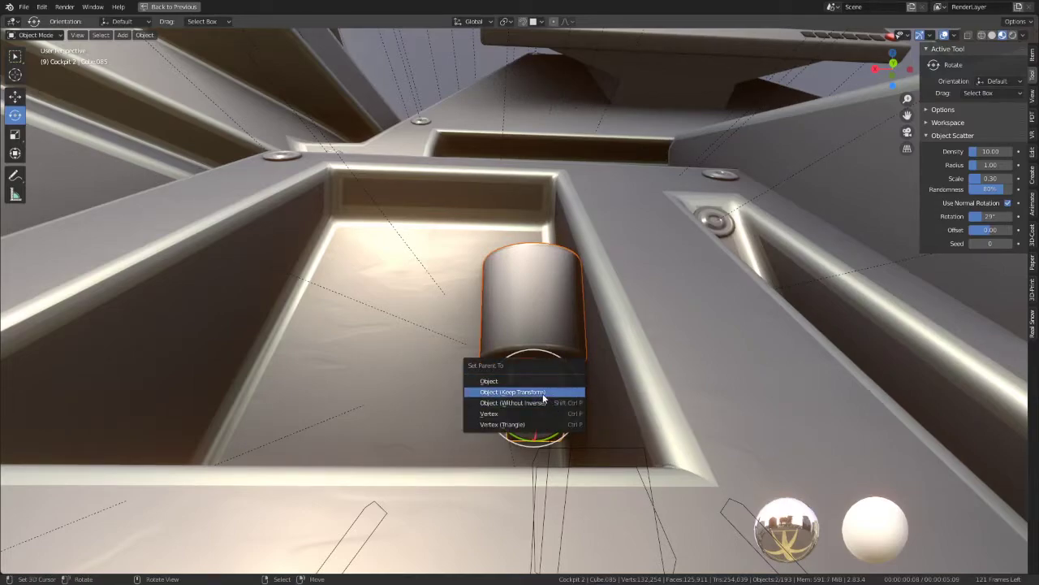
Step: Parent the cylinder to Cube.085 keeping transform, then slide Cube.085 0.01549 along X
click(512, 392)
click(533, 402)
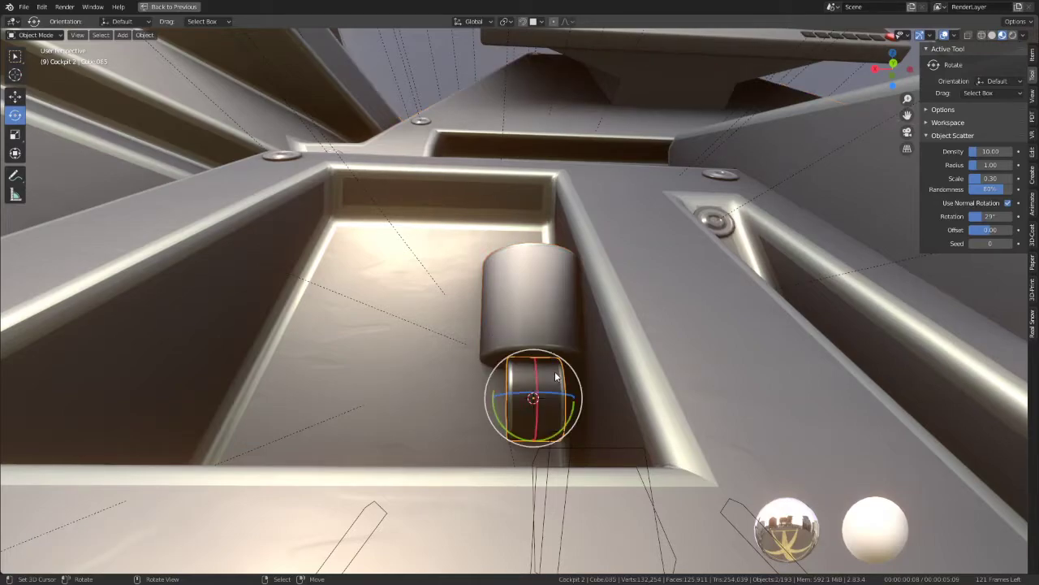
click(16, 154)
drag(466, 395, 435, 392)
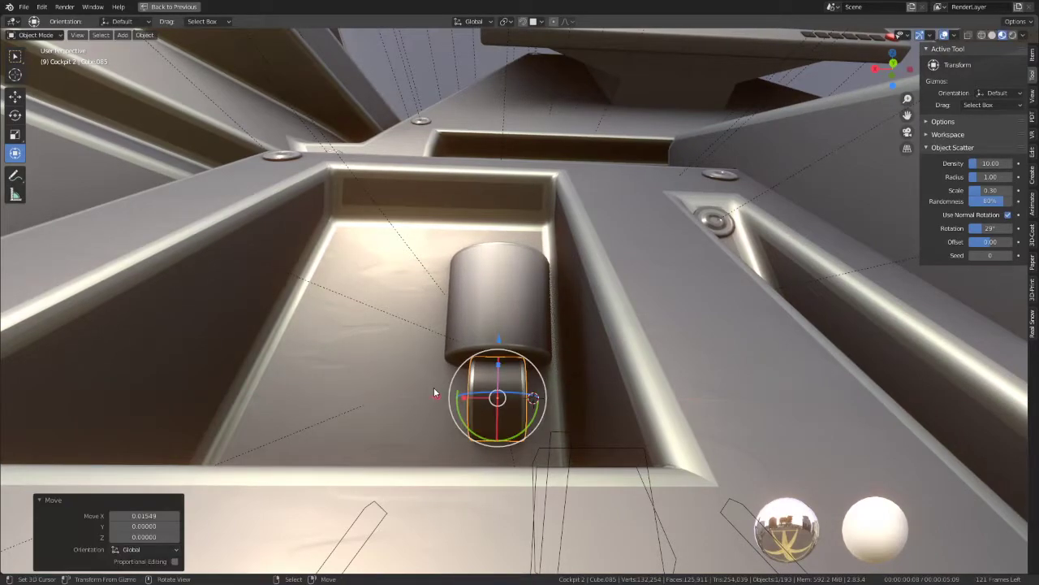
mouse_move(433, 392)
middle_down()
mouse_move(484, 302)
mouse_move(475, 268)
mouse_move(485, 265)
middle_up()
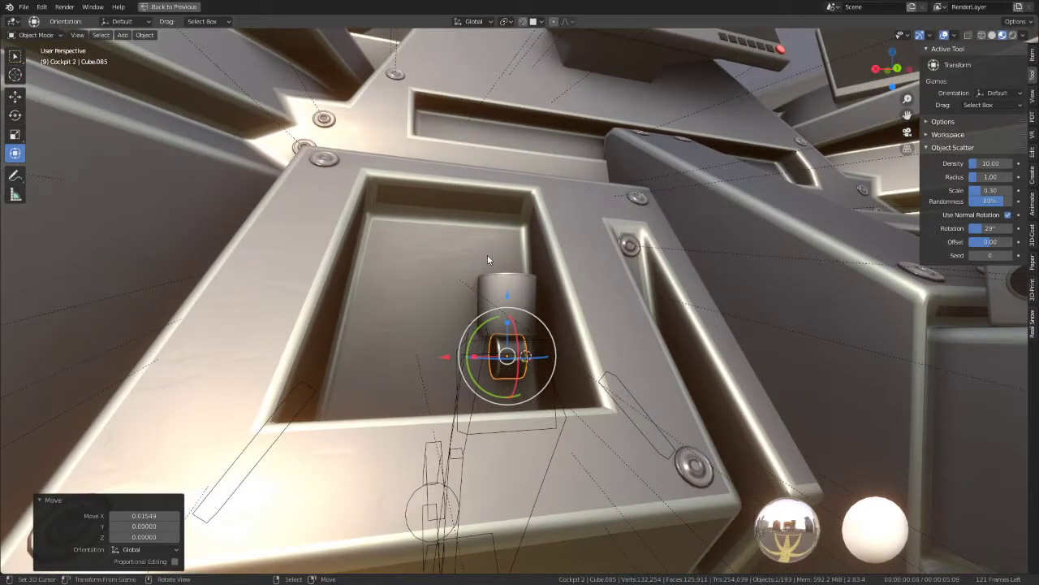
middle_drag(487, 258, 513, 281)
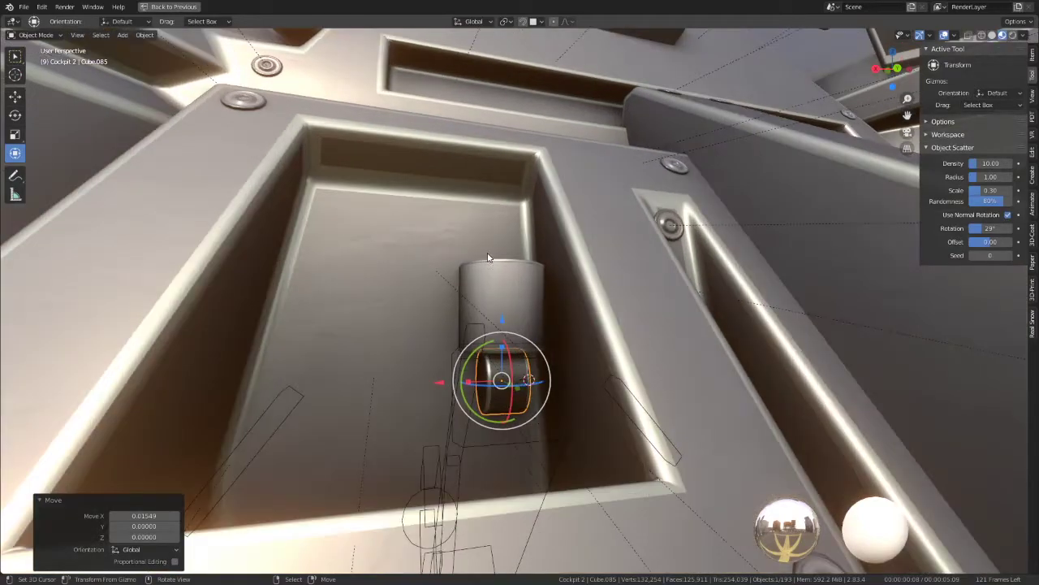
click(513, 281)
Step: Delete the Cockpit 2 panel from the right side view
key(KP_3)
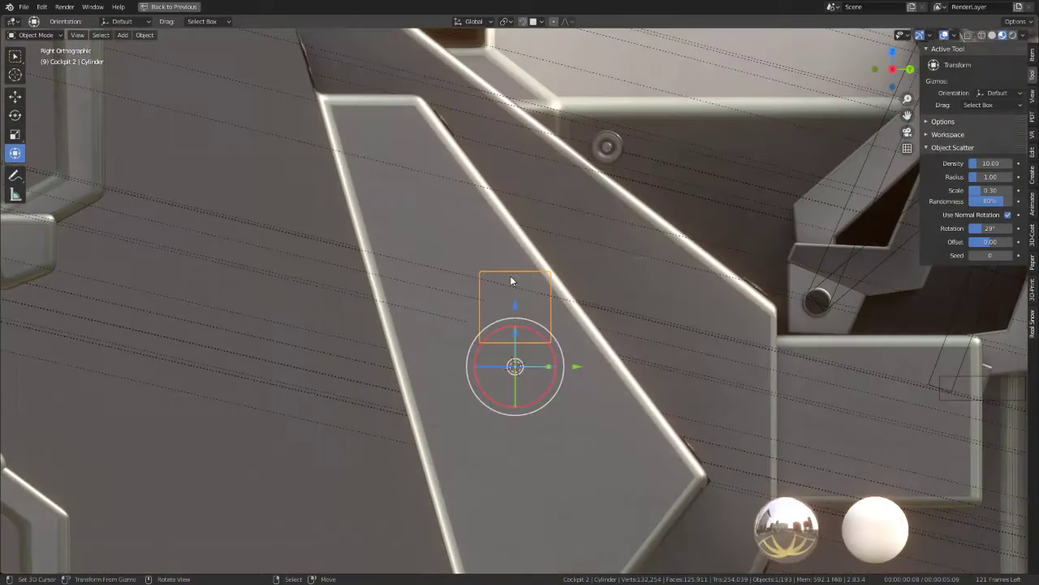
scroll(618, 395, down, 3)
click(595, 364)
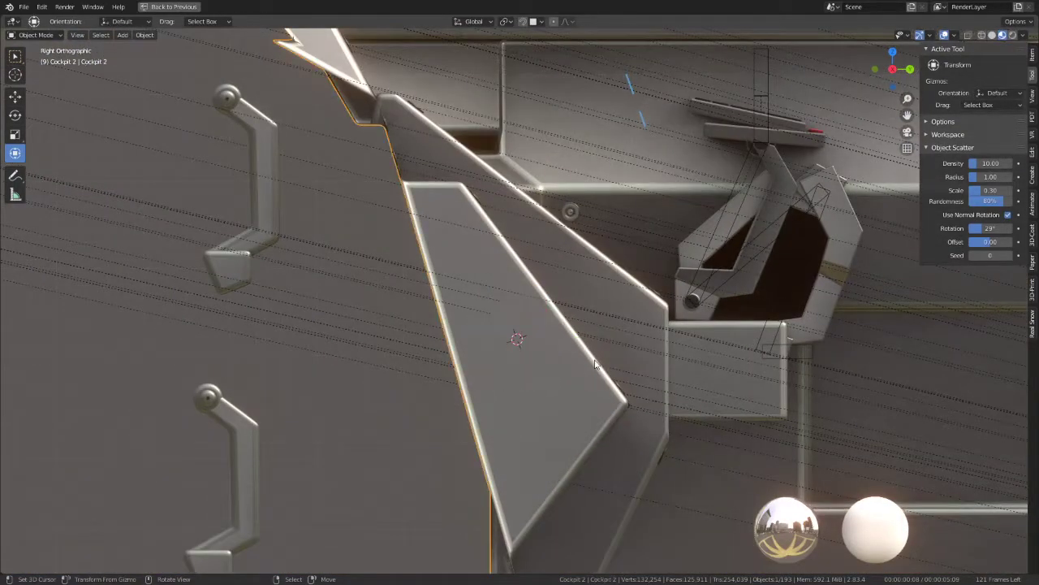
click(597, 366)
click(595, 366)
key(Delete)
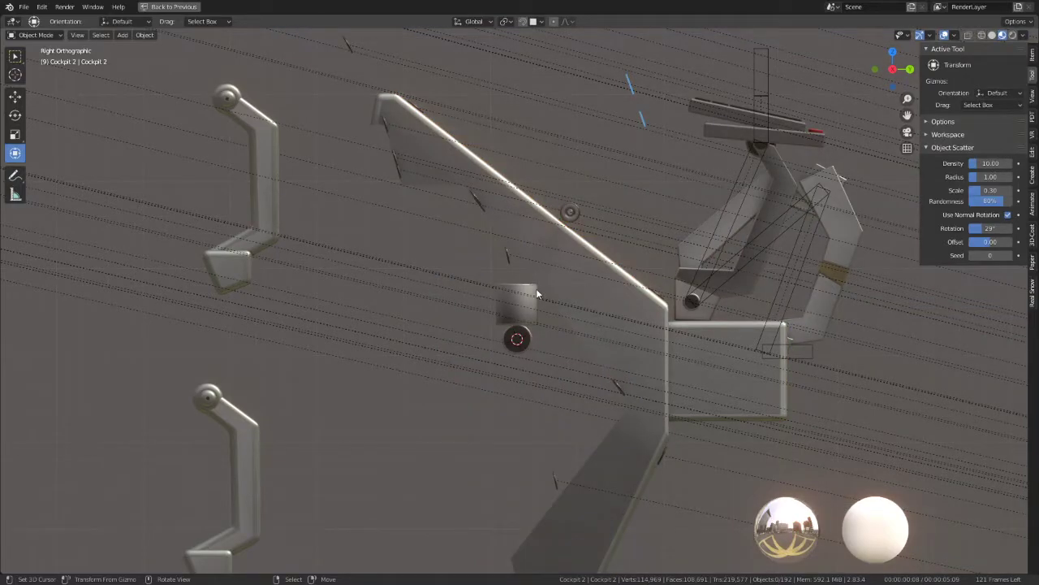
Step: Make a linked duplicate of the cylinder, Cylinder.015, and clear its parent keeping transformation
click(537, 294)
shift+middle_drag(555, 313, 503, 321)
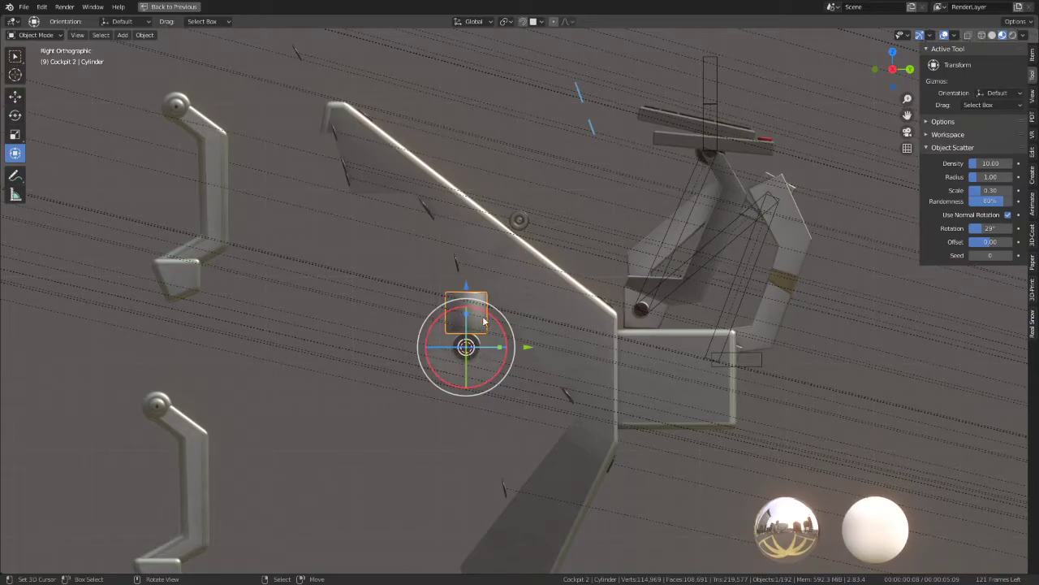
key(alt+d)
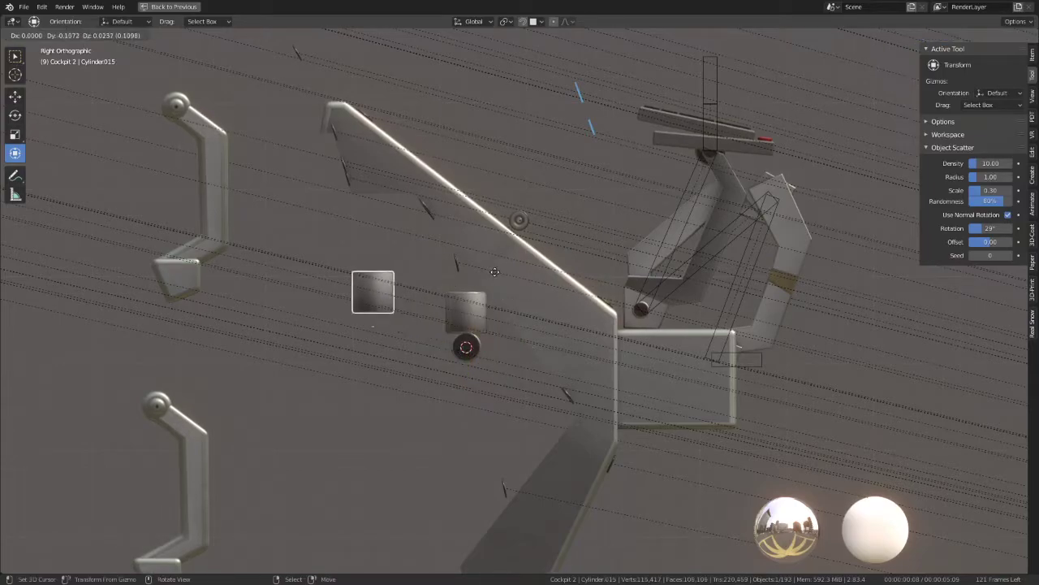
click(490, 284)
click(1034, 55)
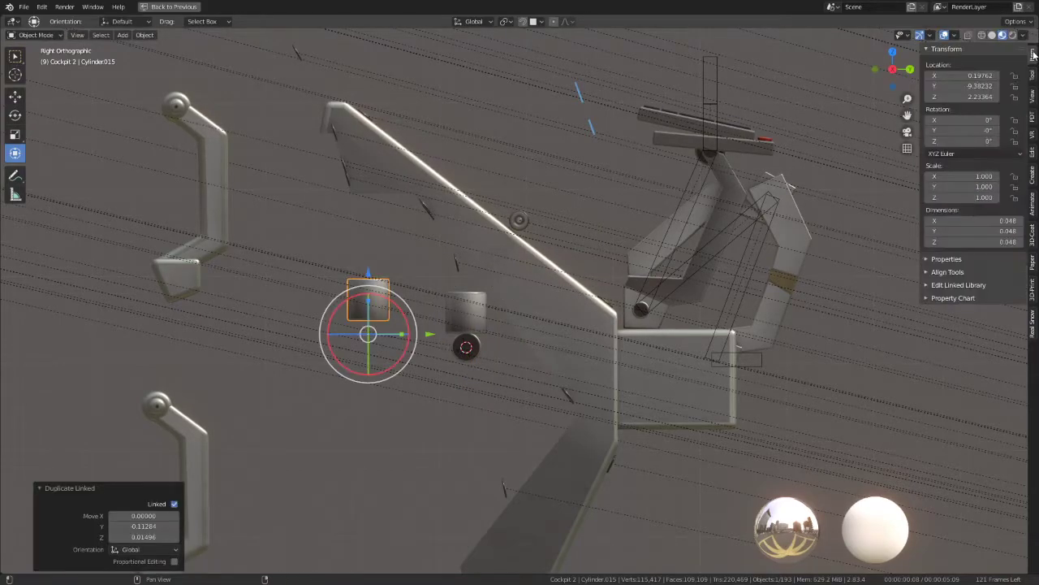
key(alt+p)
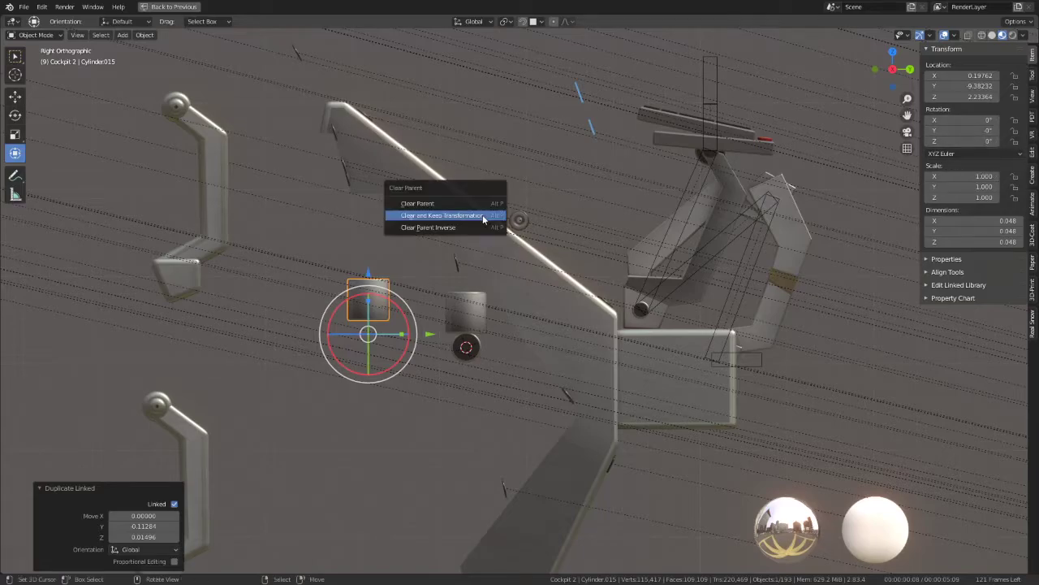
click(482, 214)
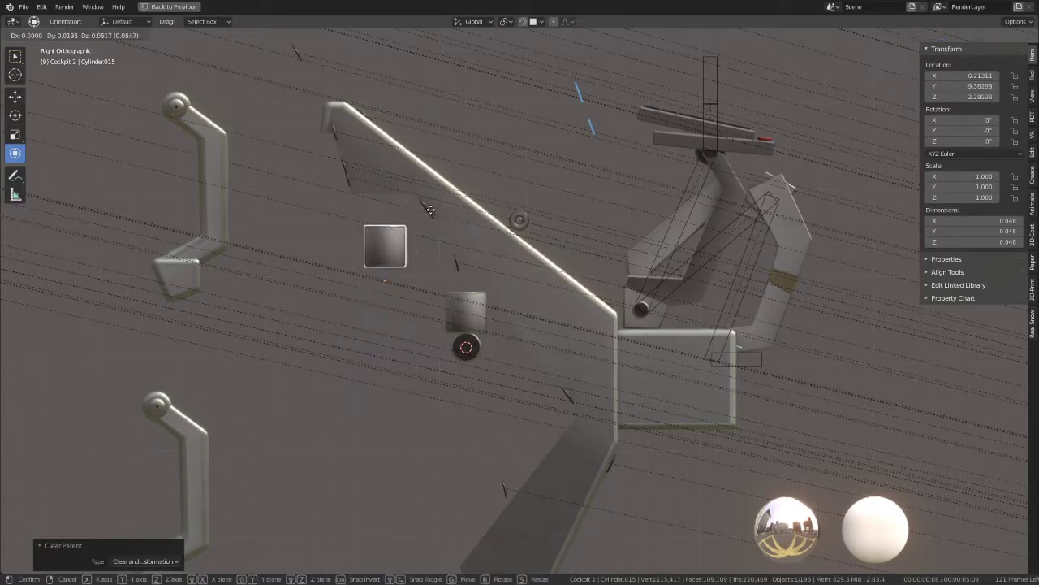
Step: Rotate Cube.085 about X so the parented cylinder tilts with it
click(467, 348)
key(r)
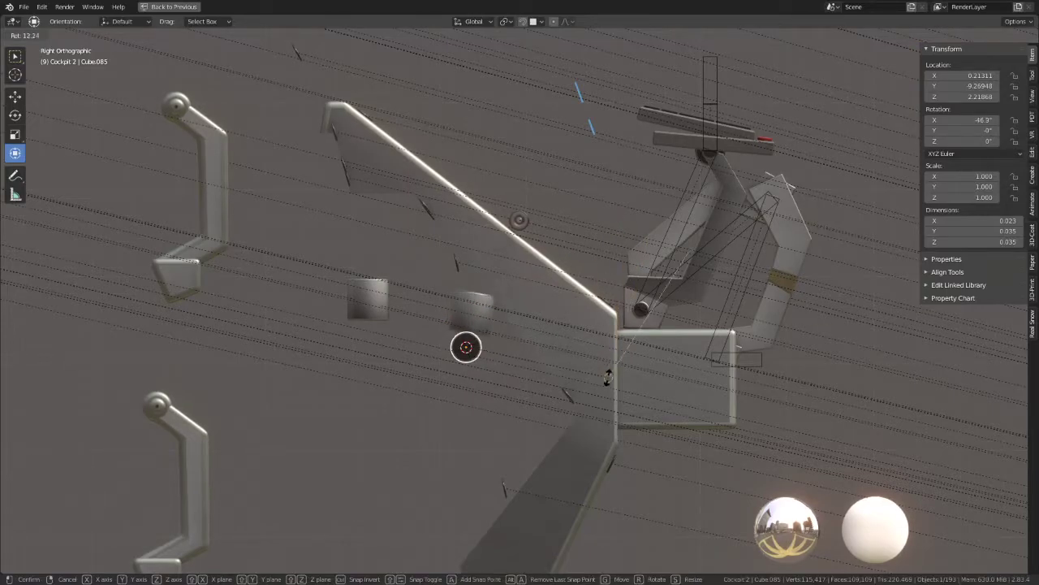
click(615, 173)
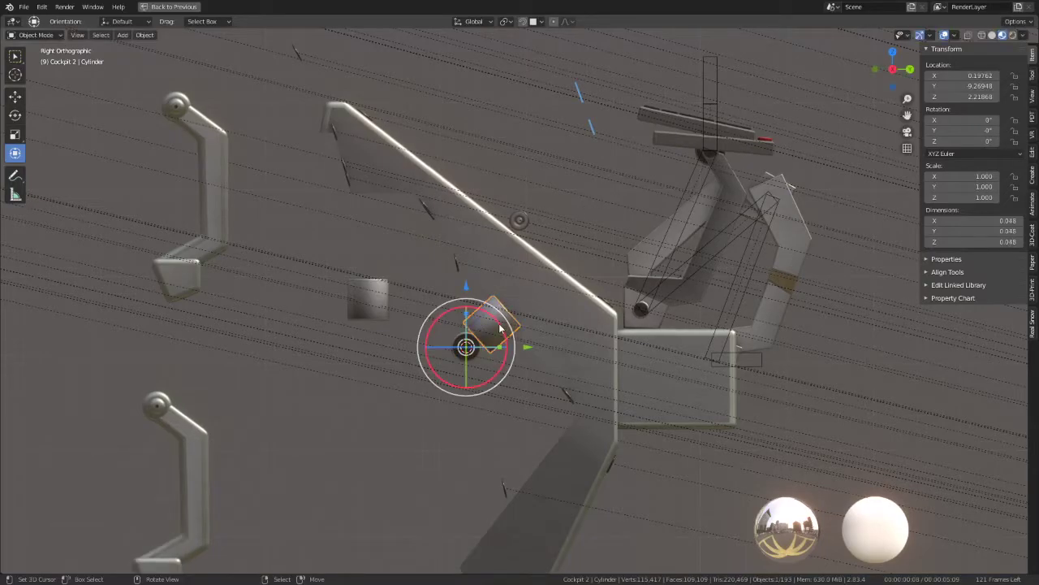
key(Tab)
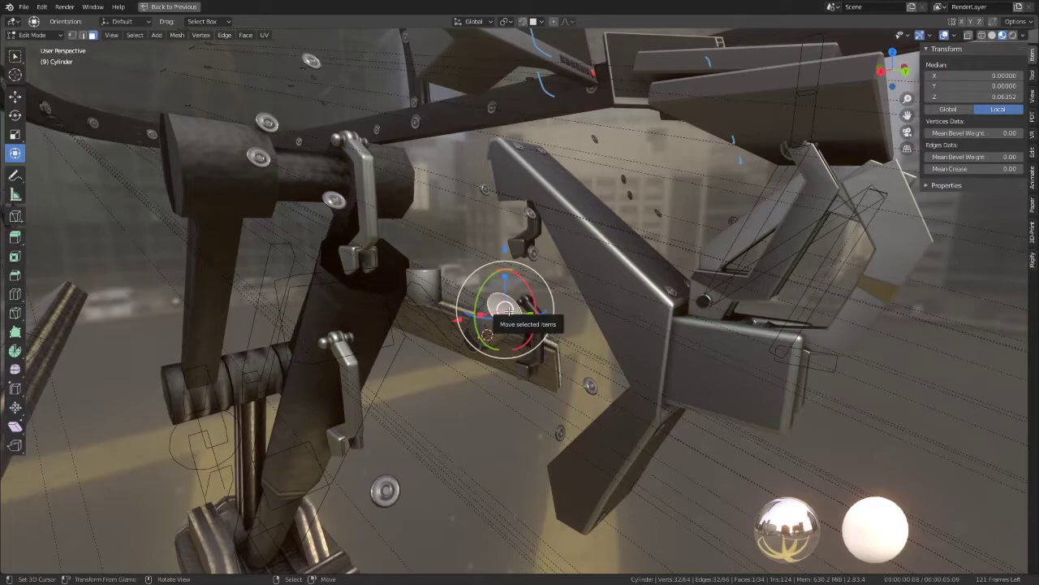
Step: Extrude the cylinder's end face along the Normal orientation and tilt the cylinder slightly
key(KP_3)
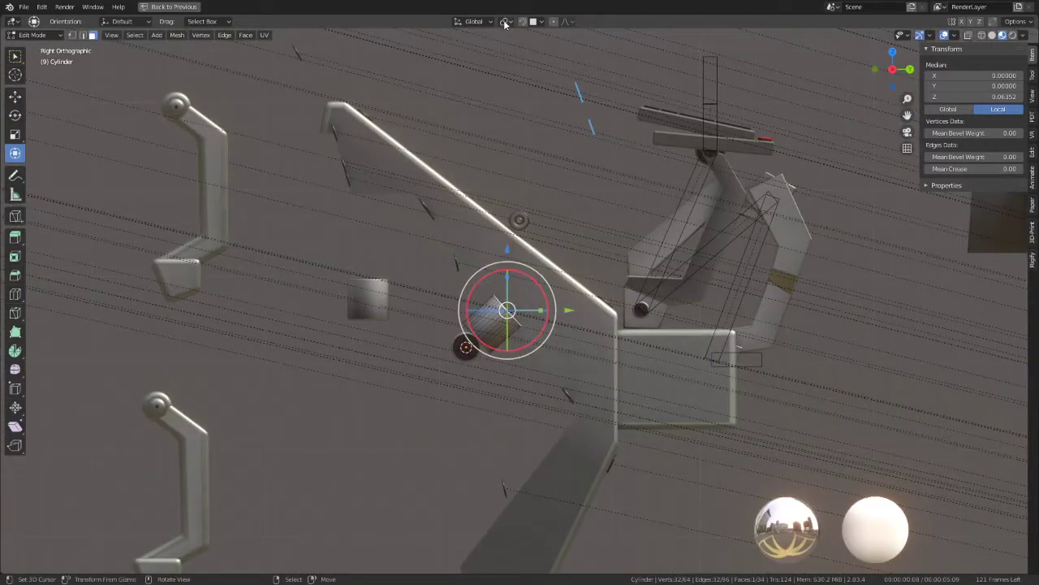
click(487, 22)
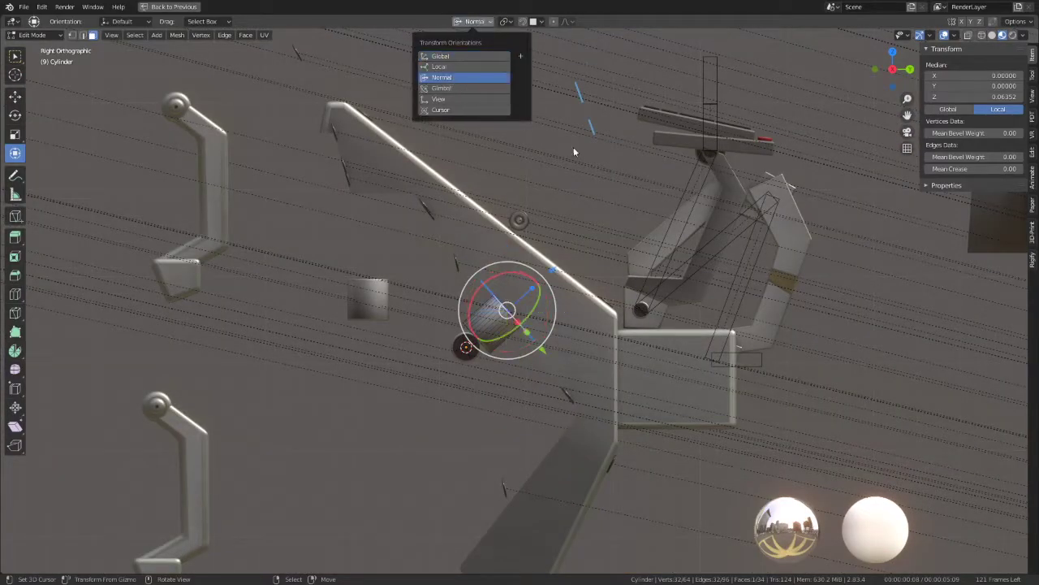
click(450, 77)
key(e)
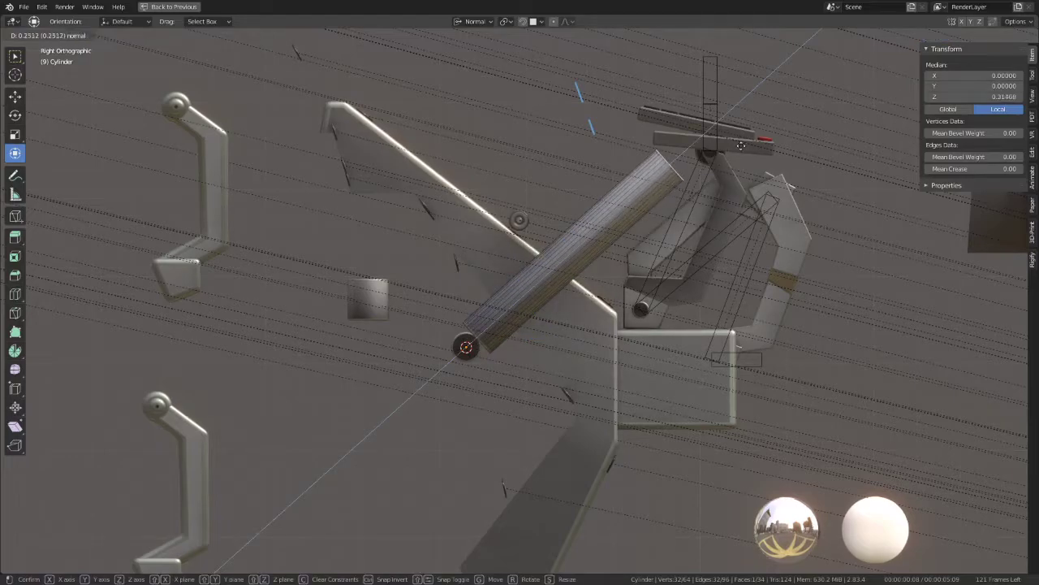
click(771, 94)
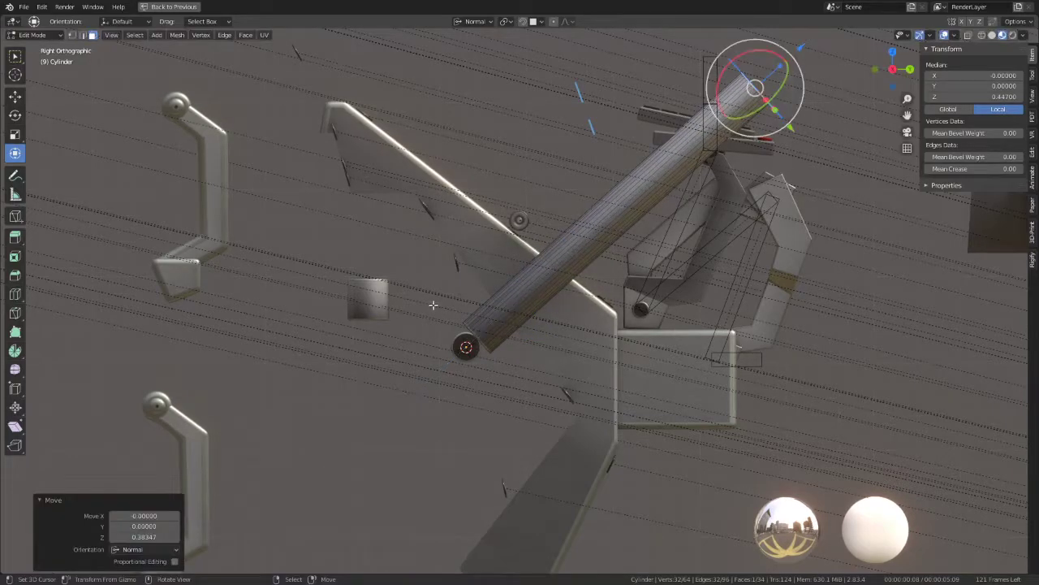
key(Tab)
key(r)
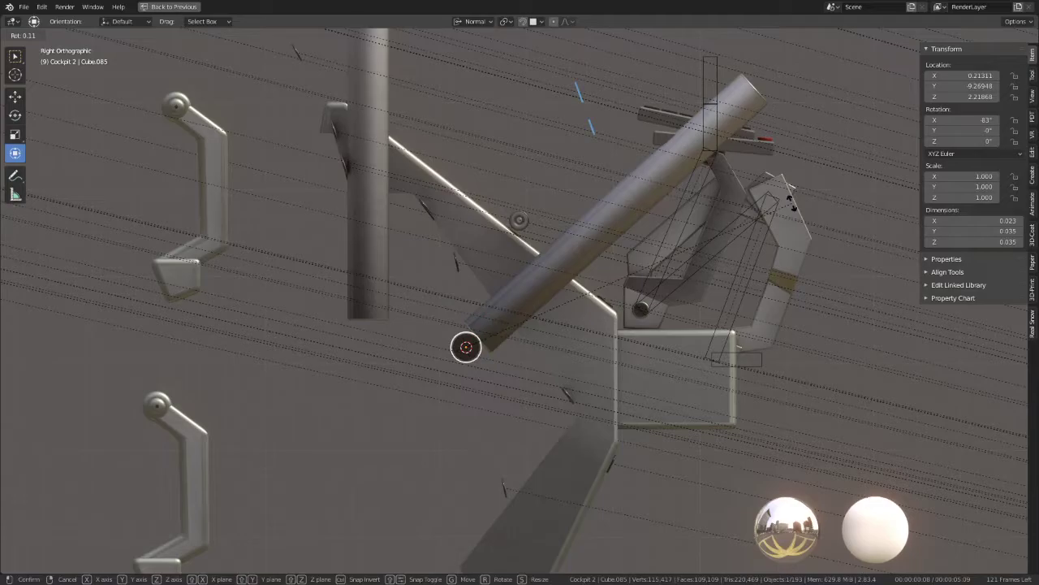
click(805, 292)
Step: Slide the cylinder's end face down along its normal to meet the crossbar
key(Tab)
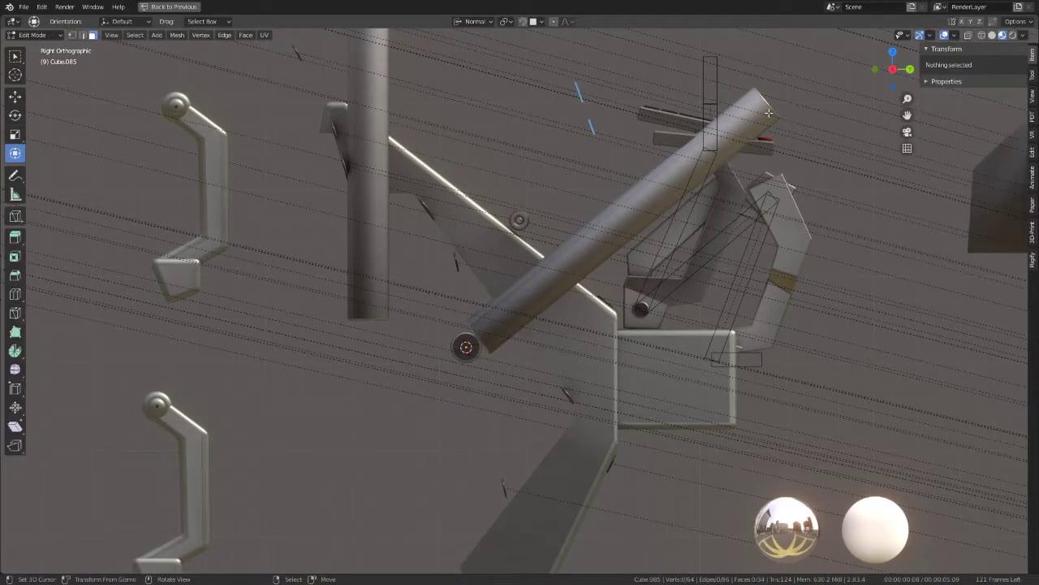
click(768, 114)
drag(816, 58, 803, 77)
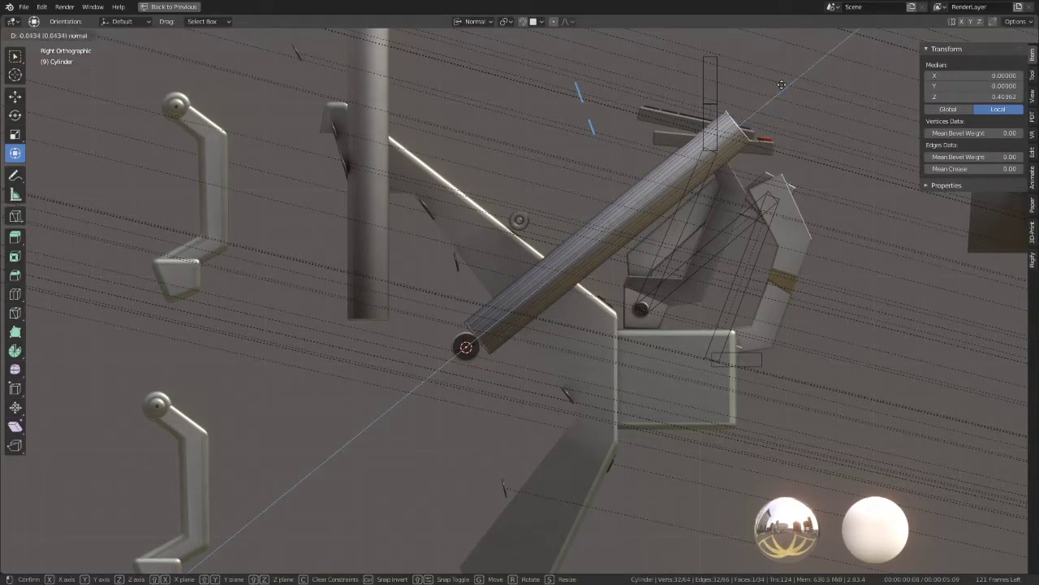
scroll(748, 202, up, 2)
scroll(748, 202, up, 2)
scroll(748, 202, up, 2)
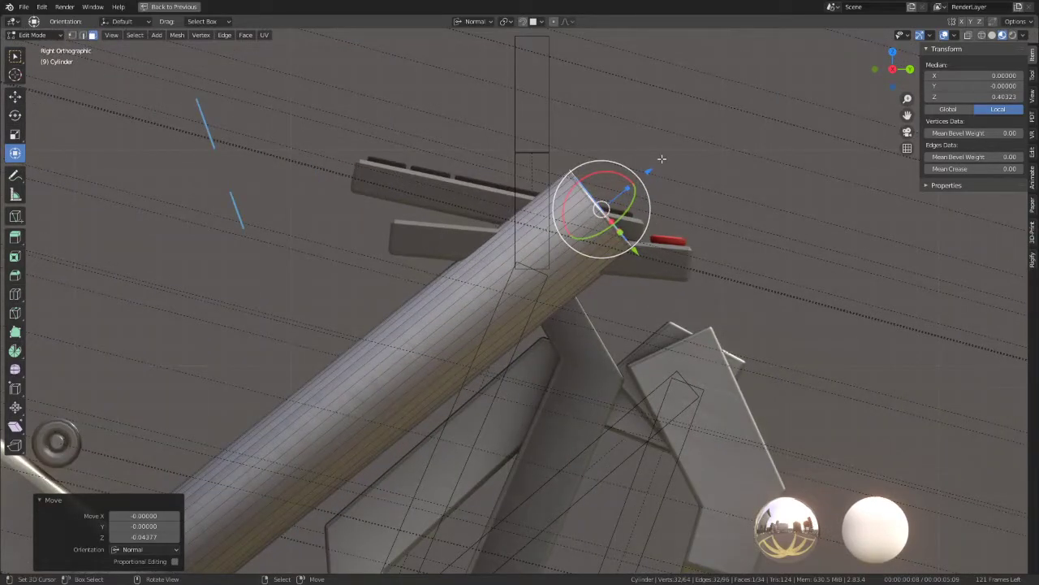
mouse_move(648, 172)
mouse_down()
mouse_move(584, 229)
mouse_move(600, 219)
mouse_up()
click(605, 215)
Step: Nudge an edge of crossbar Cube.082 along its normal, then reselect the lever cylinder
mouse_move(605, 216)
middle_down()
mouse_move(568, 243)
mouse_move(505, 200)
middle_up()
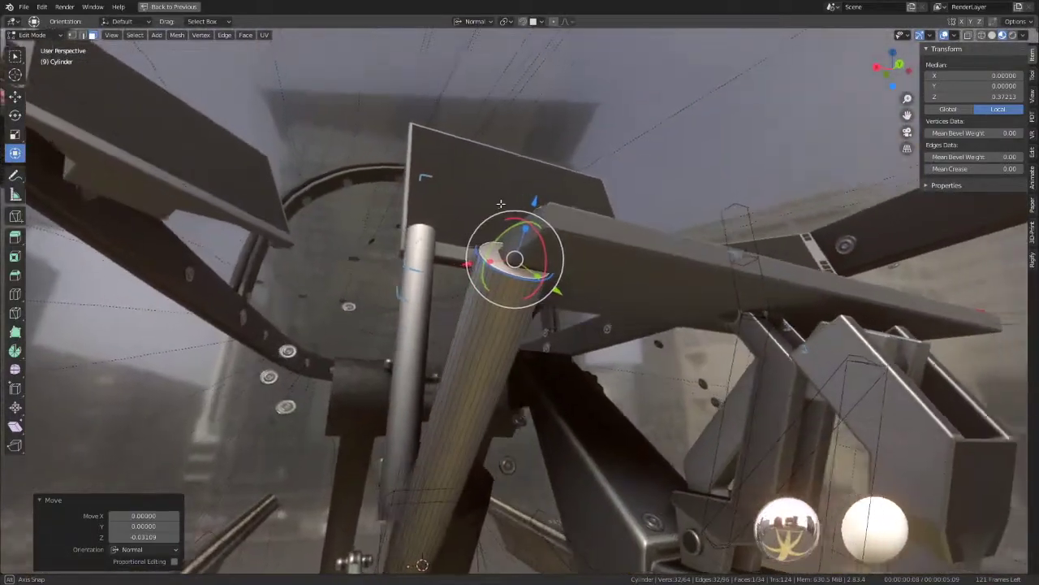
click(725, 307)
click(728, 317)
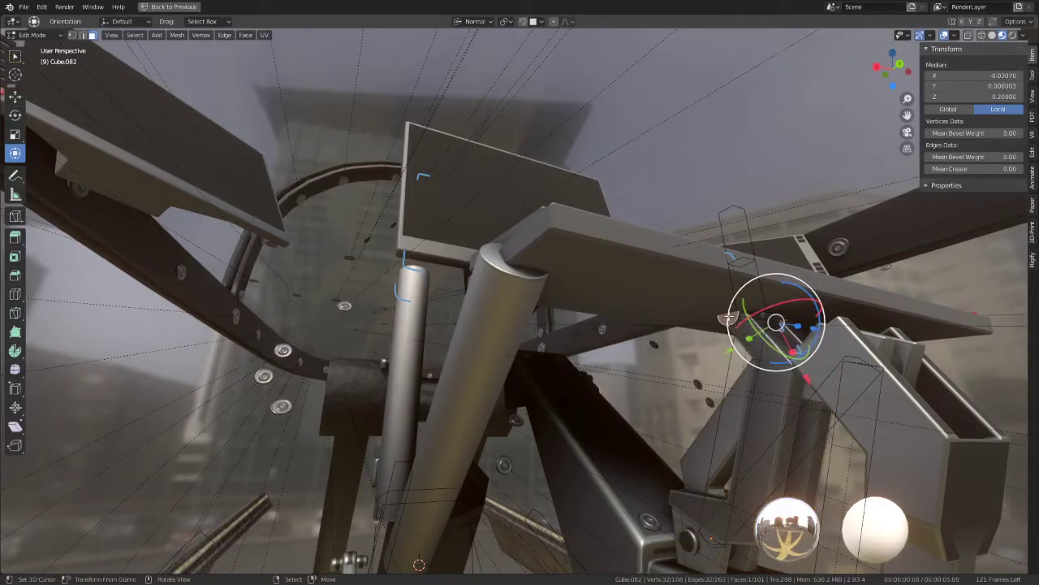
middle_drag(727, 318, 564, 309)
mouse_move(645, 325)
middle_down()
mouse_move(599, 345)
mouse_move(535, 313)
middle_up()
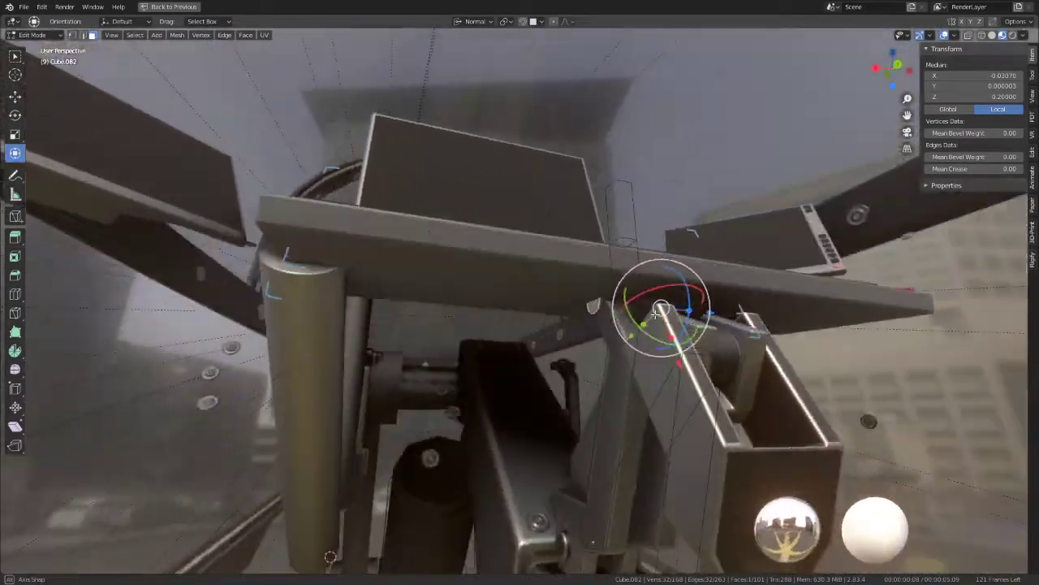
key(g)
key(z)
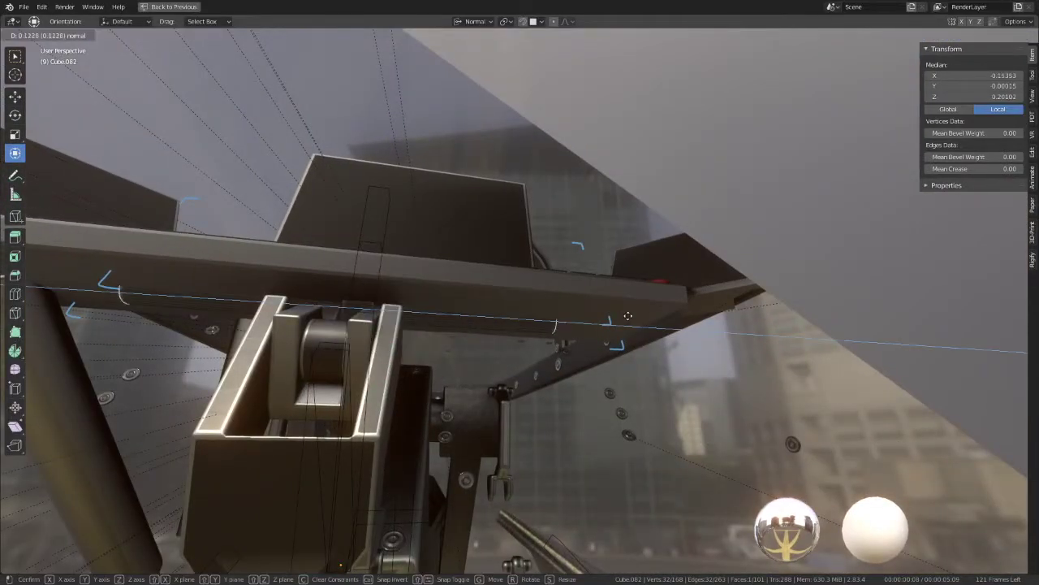
click(730, 322)
key(Tab)
mouse_move(730, 323)
middle_down()
mouse_move(401, 315)
mouse_move(414, 320)
mouse_move(237, 276)
mouse_move(392, 292)
middle_up()
click(384, 290)
Step: Move the whole lever cylinder into its new position
key(g)
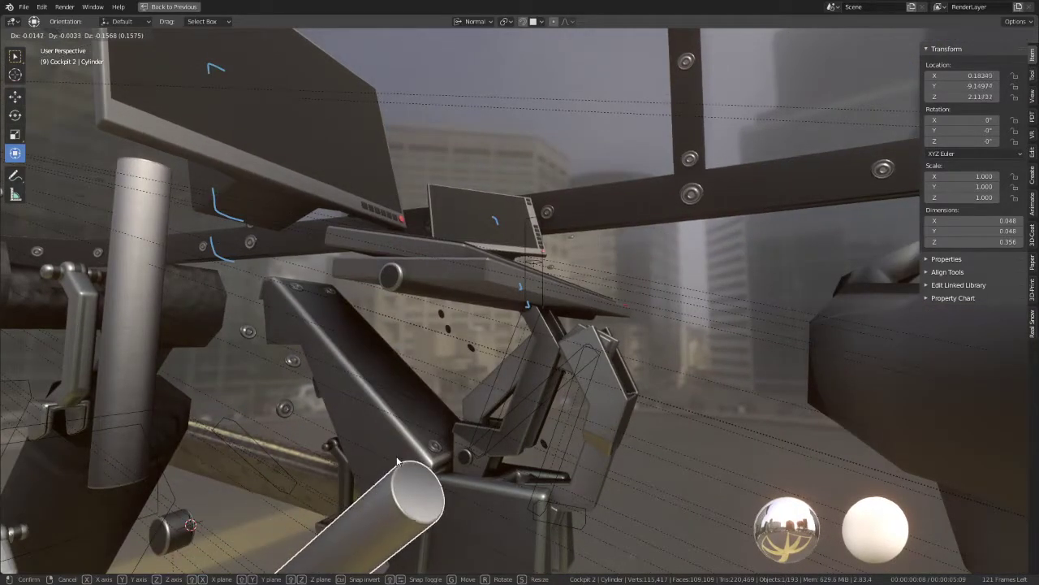
click(397, 461)
mouse_move(397, 461)
middle_down()
mouse_move(379, 336)
mouse_move(445, 382)
mouse_move(464, 311)
middle_up()
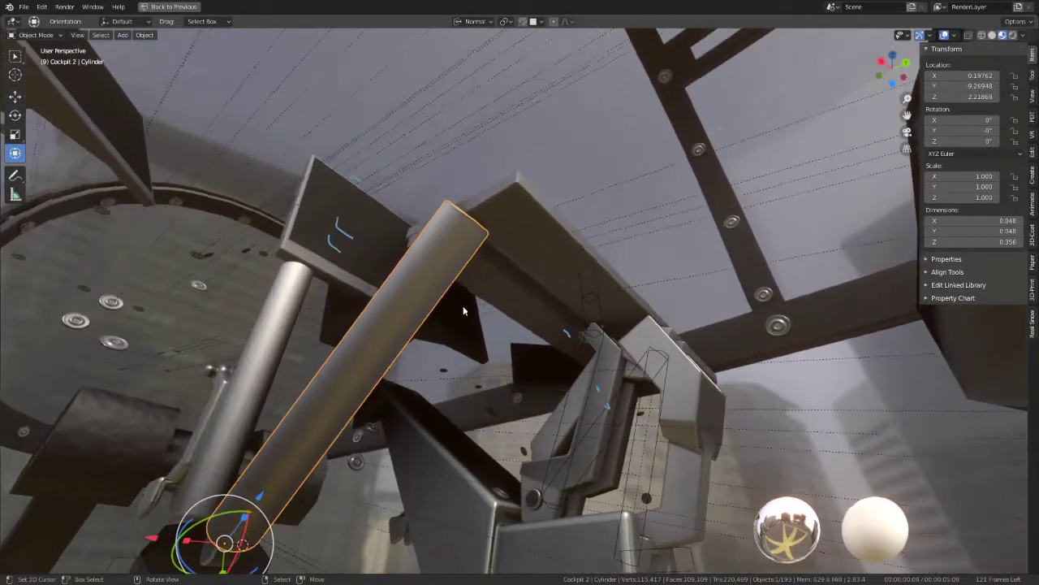
Step: Tilt the crossbar Cube.082's faces slightly by rotating them in Edit Mode
click(519, 298)
middle_drag(531, 292, 469, 305)
key(Tab)
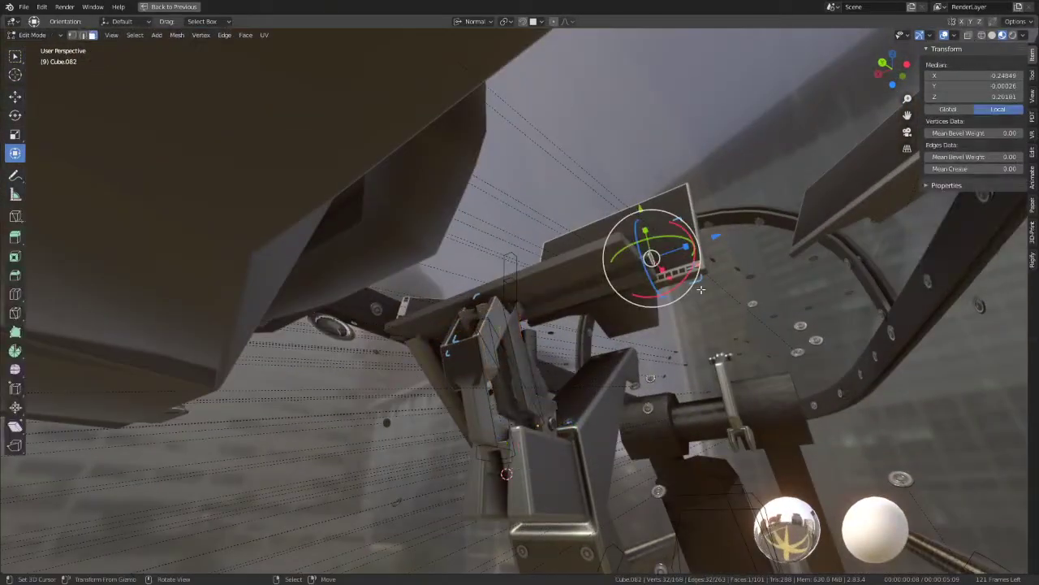
key(g)
key(Escape)
middle_drag(716, 234, 631, 166)
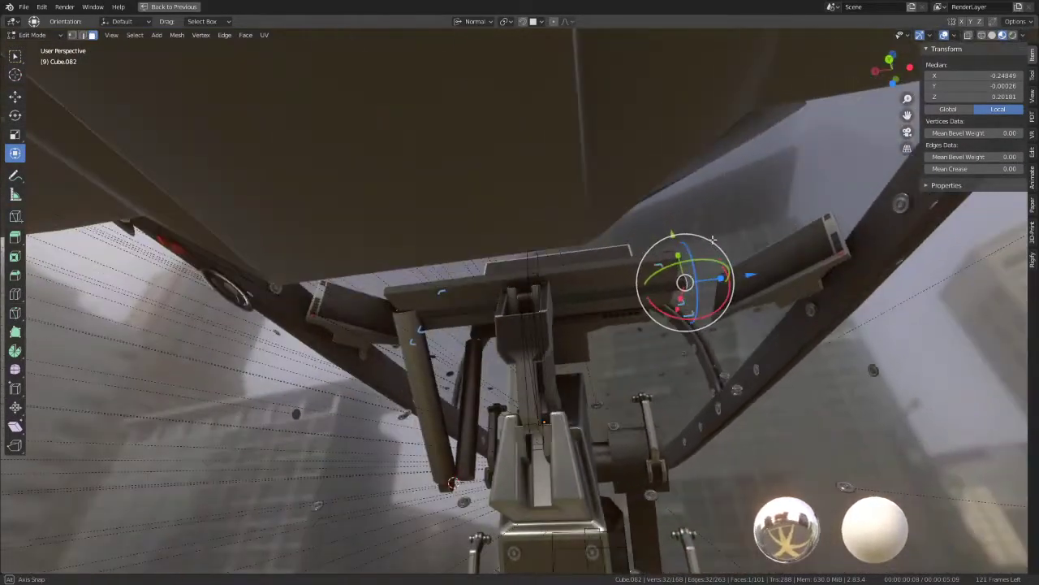
key(g)
key(Escape)
middle_drag(558, 253, 572, 300)
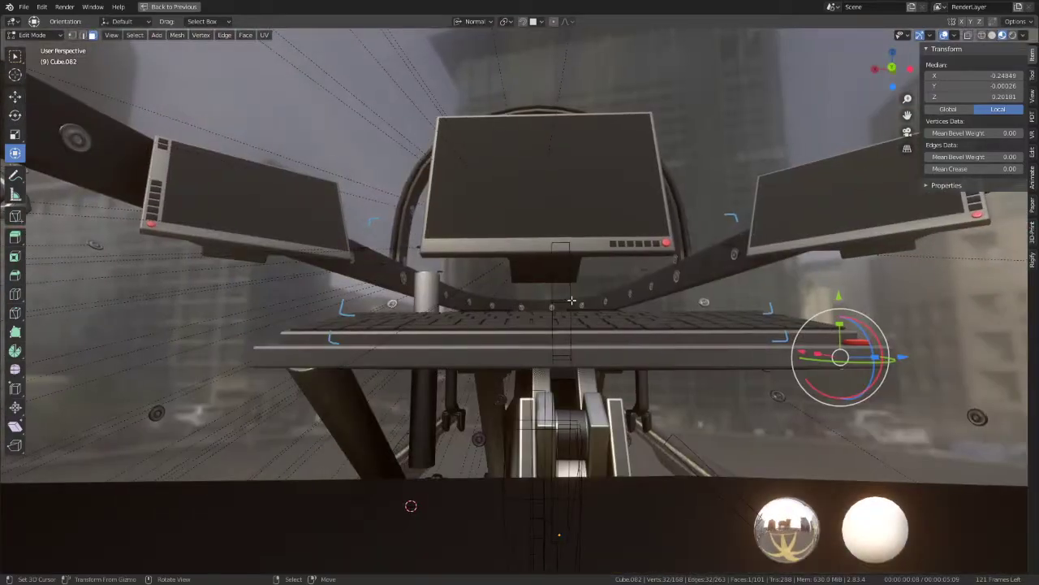
mouse_move(660, 335)
middle_down()
mouse_move(585, 307)
mouse_move(592, 293)
mouse_move(783, 289)
middle_up()
drag(903, 307, 918, 305)
middle_drag(917, 305, 474, 331)
Step: Raise the crossbar Cube.082 along Z to 2.2916
key(Tab)
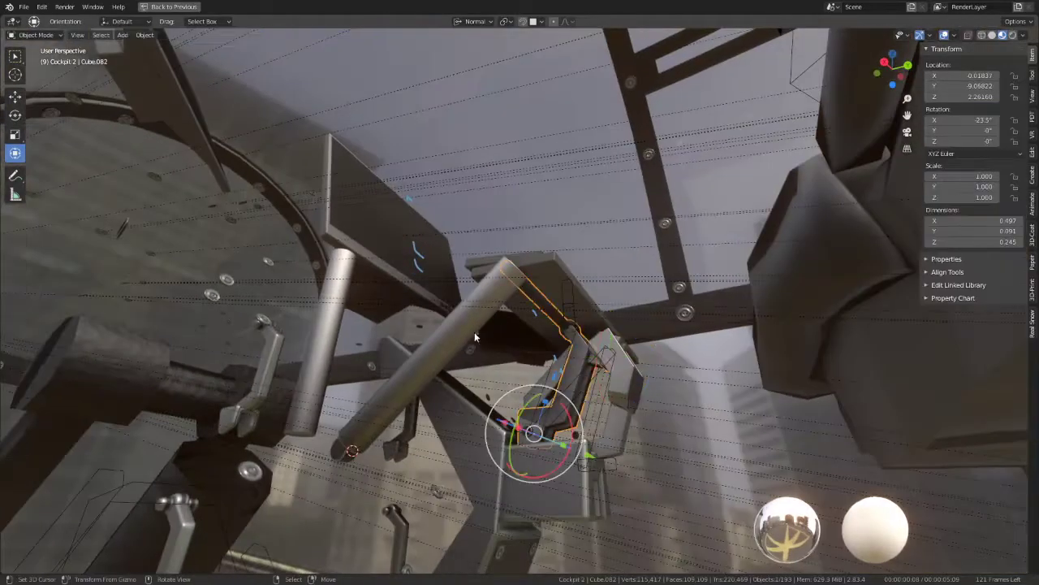
click(471, 325)
key(ctrl+space)
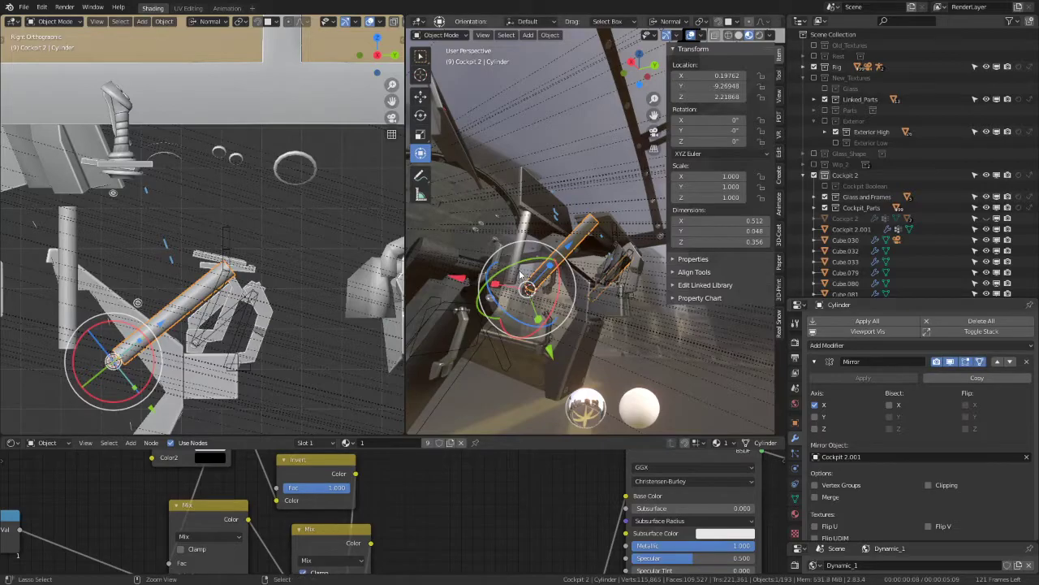
key(ctrl+space)
mouse_move(528, 292)
middle_down()
mouse_move(568, 289)
mouse_move(522, 299)
middle_up()
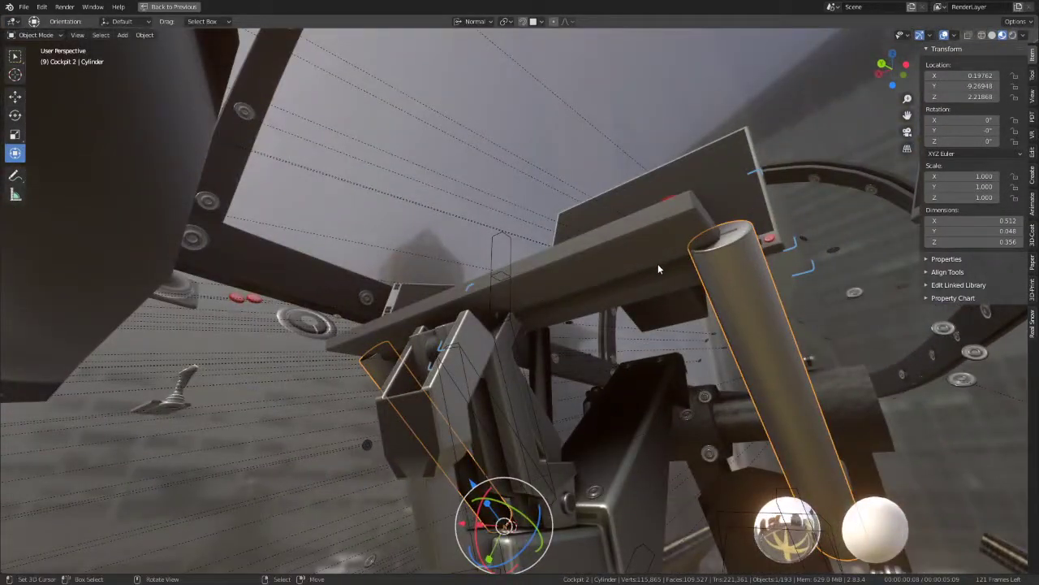
click(637, 284)
key(Tab)
middle_drag(636, 284, 730, 243)
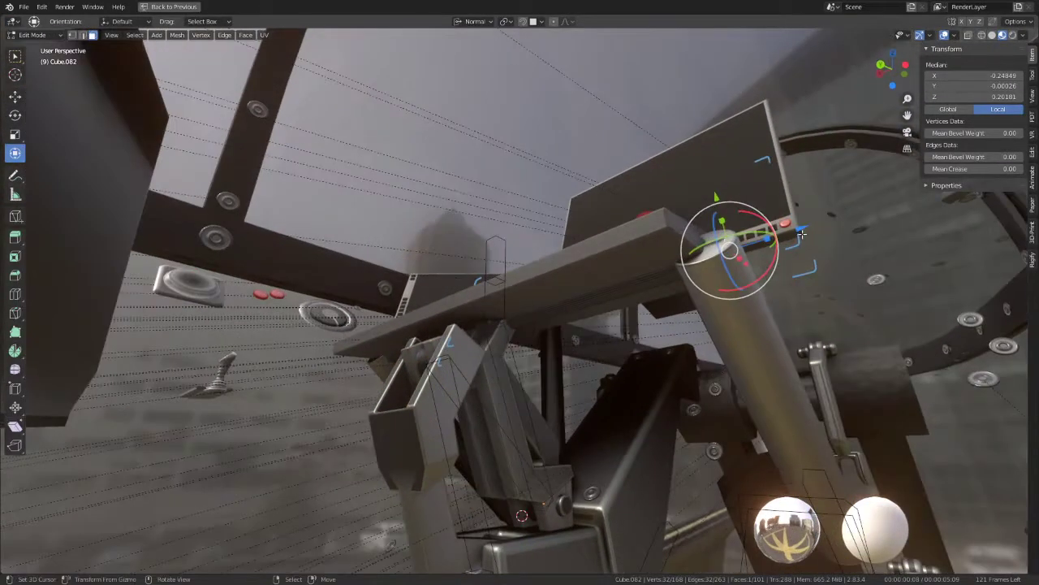
key(g)
key(z)
click(825, 226)
key(Tab)
Step: Open the lever cylinder's mesh for editing in the right side view
mouse_move(668, 229)
middle_down()
mouse_move(557, 292)
mouse_move(754, 287)
mouse_move(796, 251)
mouse_move(618, 243)
mouse_move(614, 210)
mouse_move(619, 265)
mouse_move(540, 271)
middle_up()
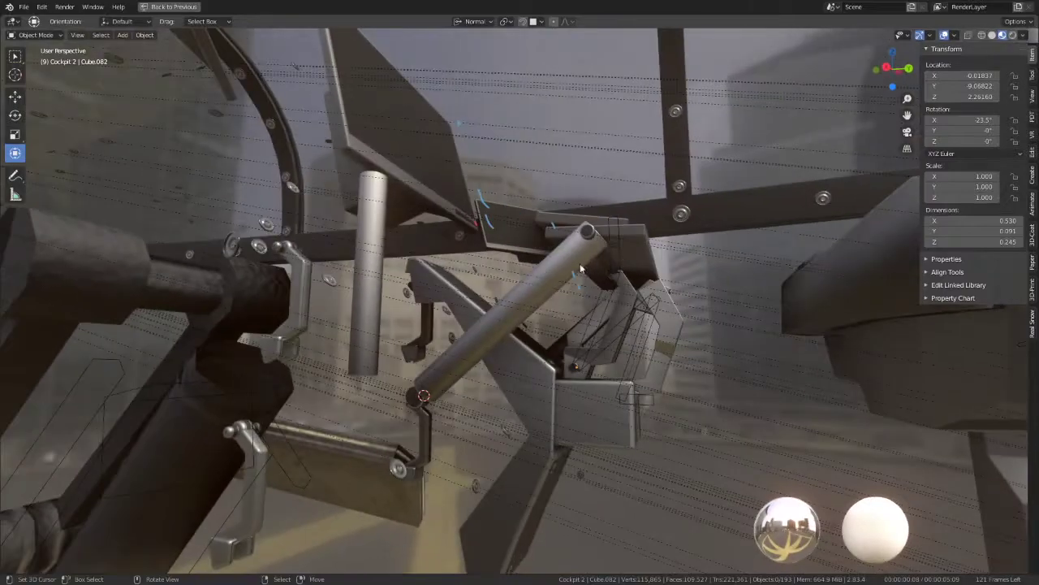
click(540, 270)
key(Tab)
key(KP_3)
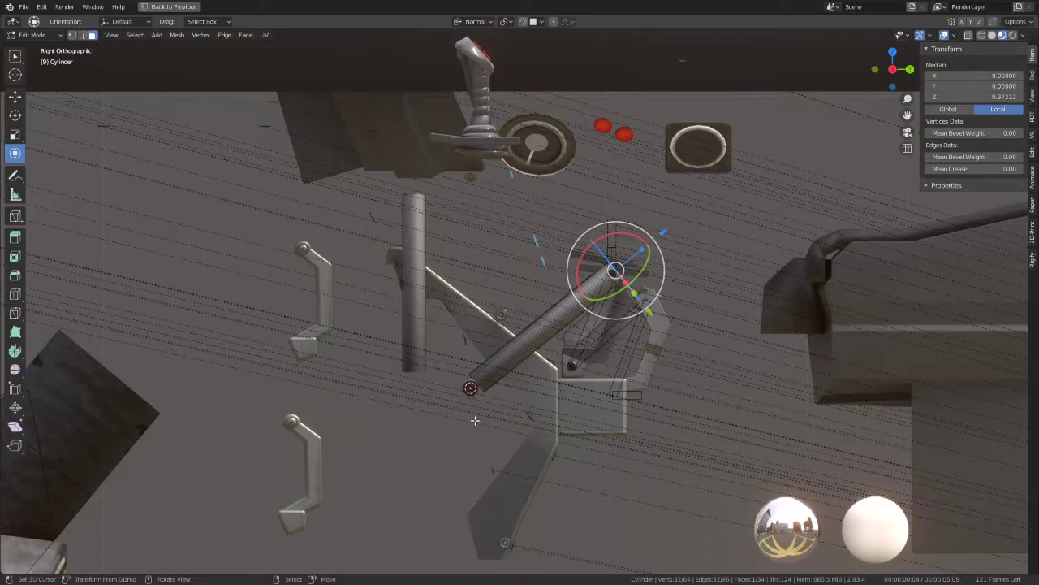
Step: Subdivide the cylinder's lengthwise edge ring to add a new edge loop
scroll(544, 322, up, 3)
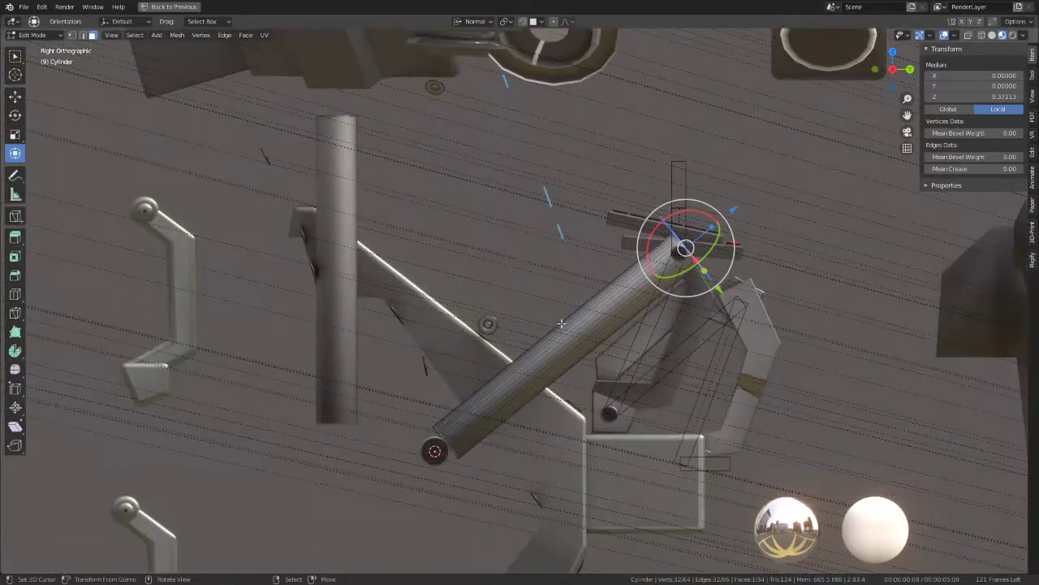
alt+click(561, 324)
click(82, 35)
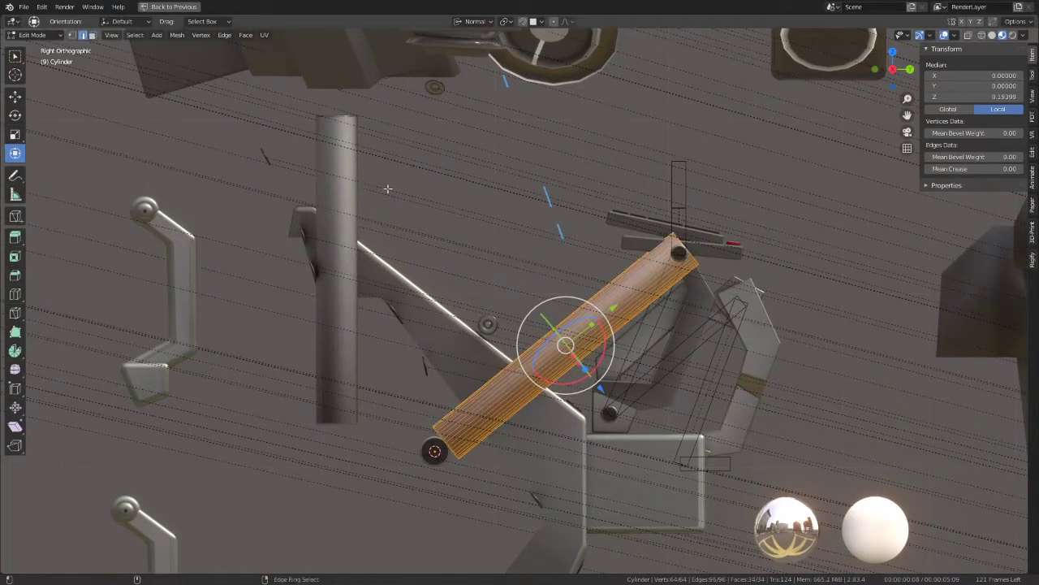
ctrl+alt+click(563, 333)
key(q)
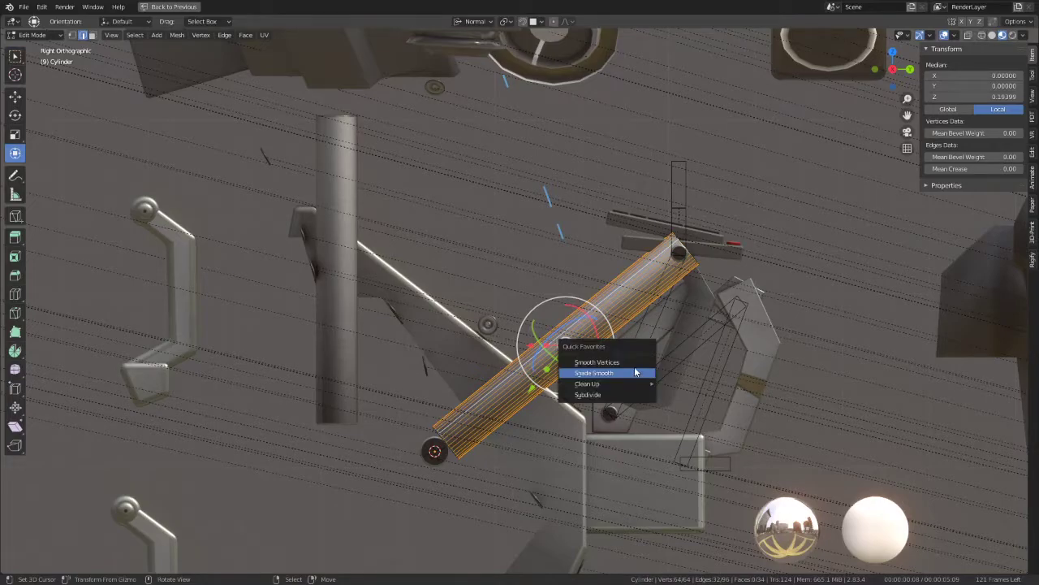
click(617, 395)
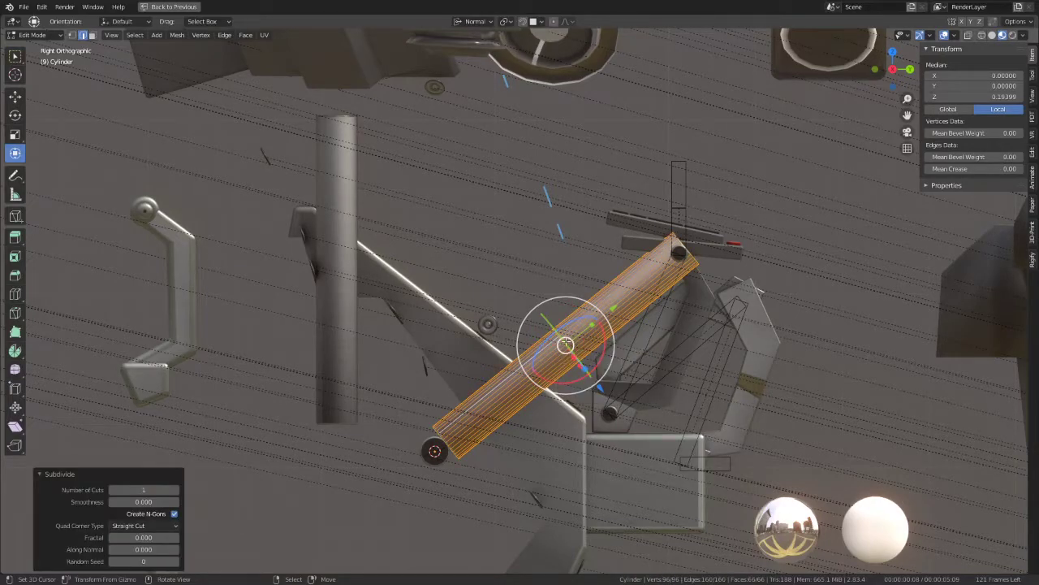
Step: Slide the new edge loop to factor 0.776 near the cylinder's top
scroll(566, 344, up, 1)
scroll(528, 345, up, 1)
alt+click(491, 347)
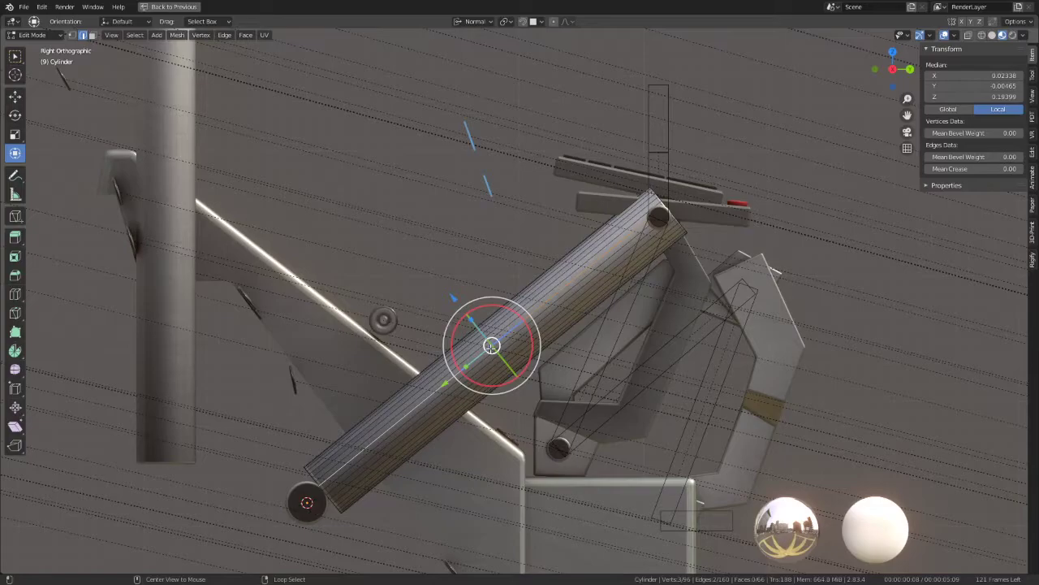
key(g)
key(g)
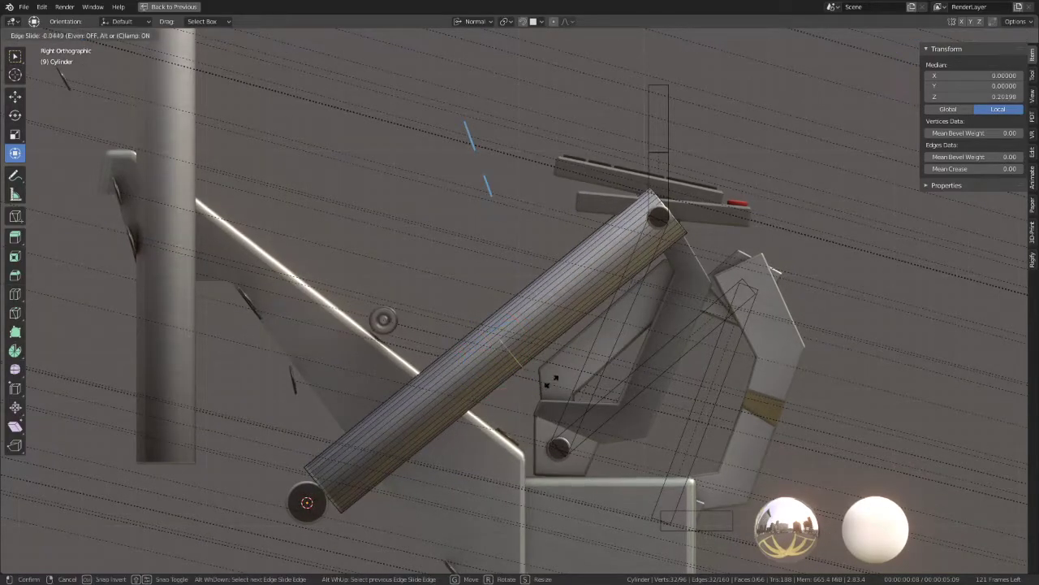
click(688, 294)
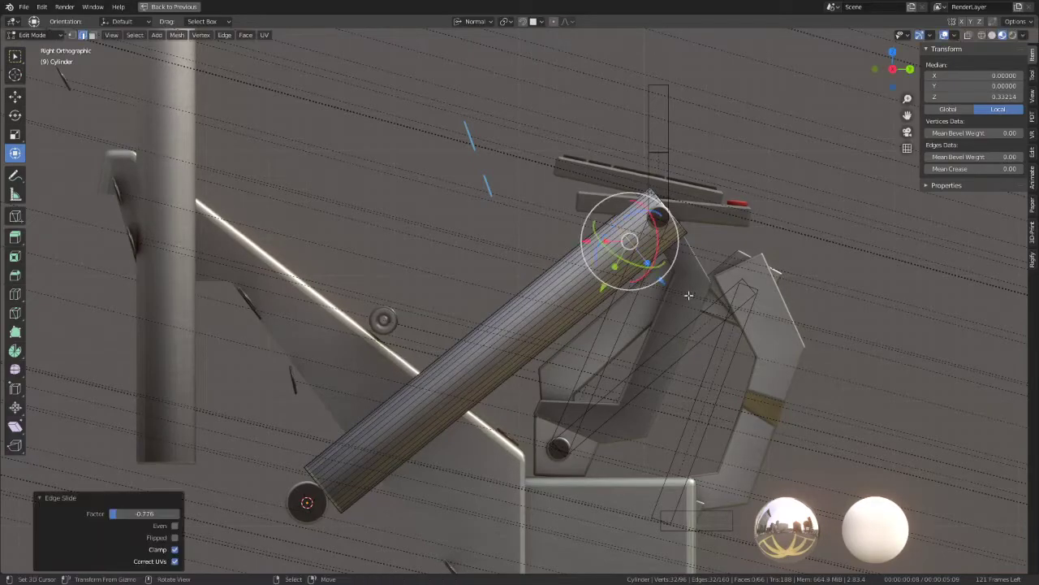
shift+middle_drag(649, 276, 609, 343)
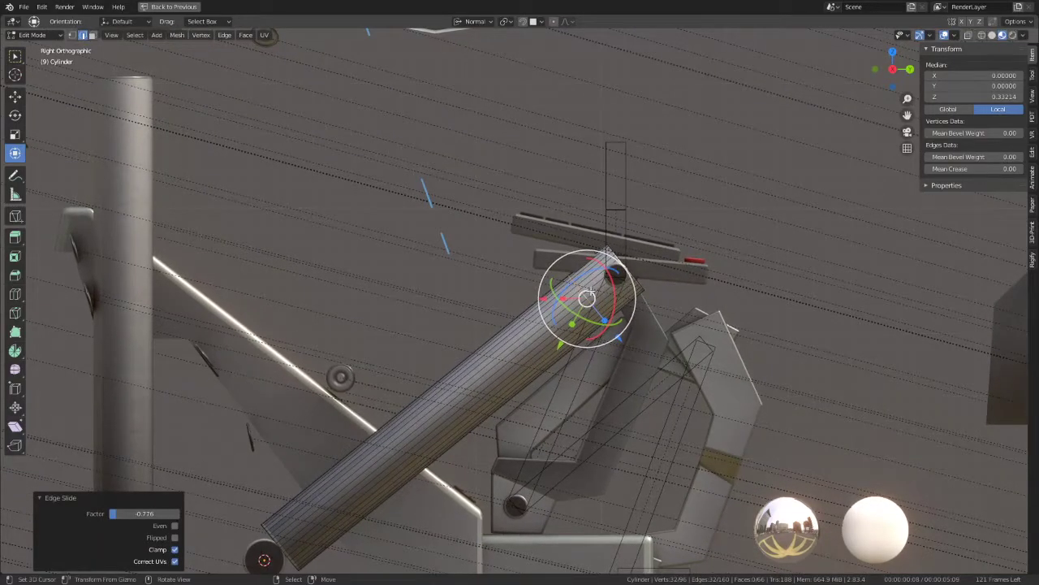
key(ctrl+e)
click(771, 289)
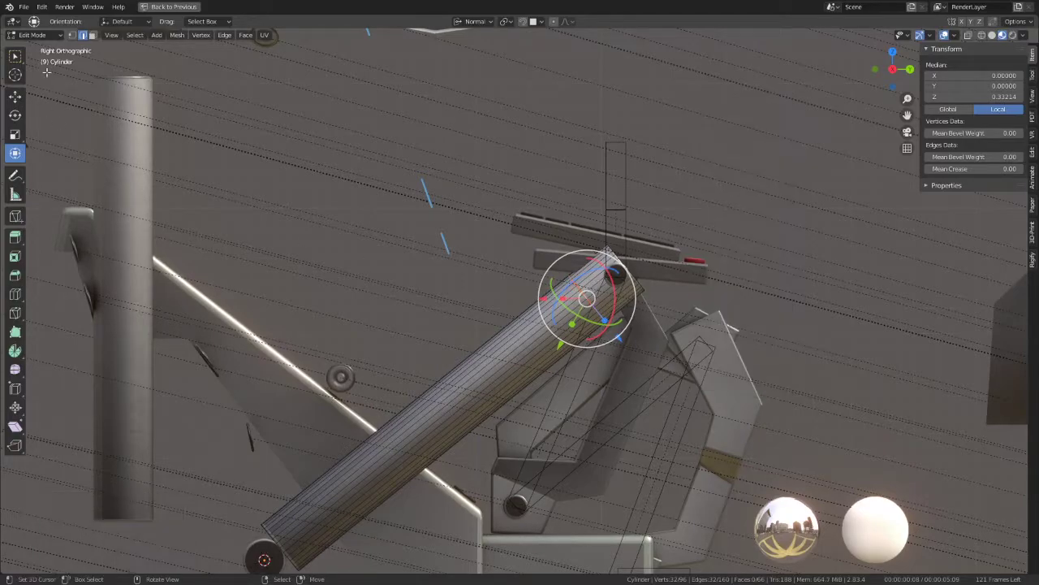
Step: Separate the linked top section into Cylinder.016 and select it
click(92, 37)
click(601, 293)
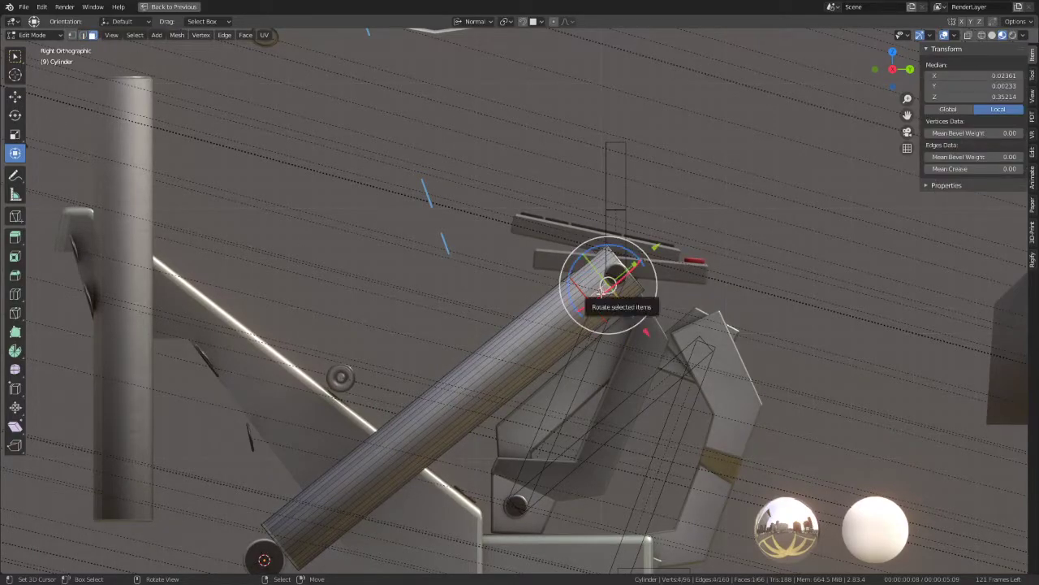
key(l)
key(p)
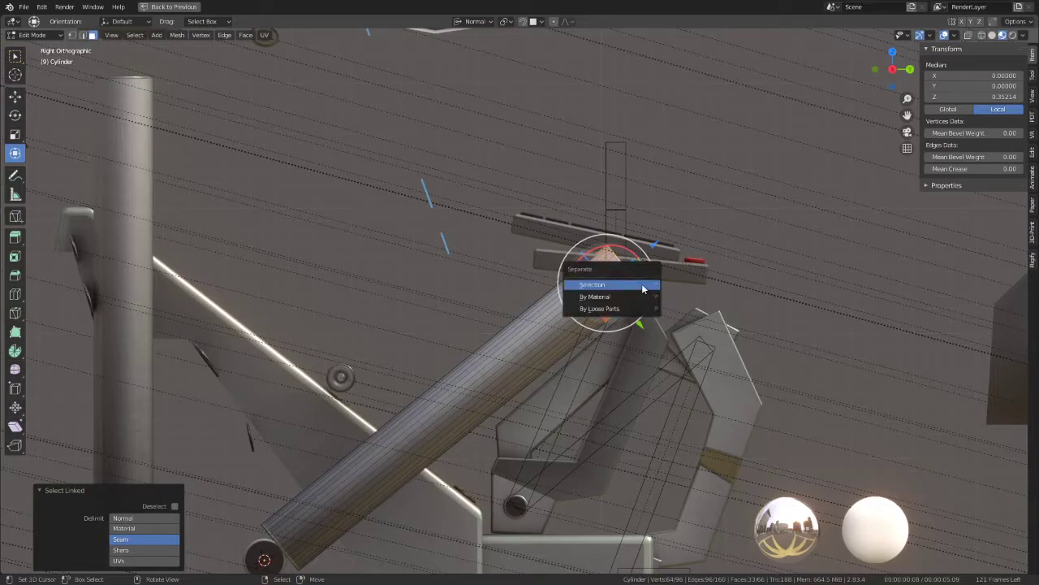
click(642, 283)
key(Tab)
click(631, 282)
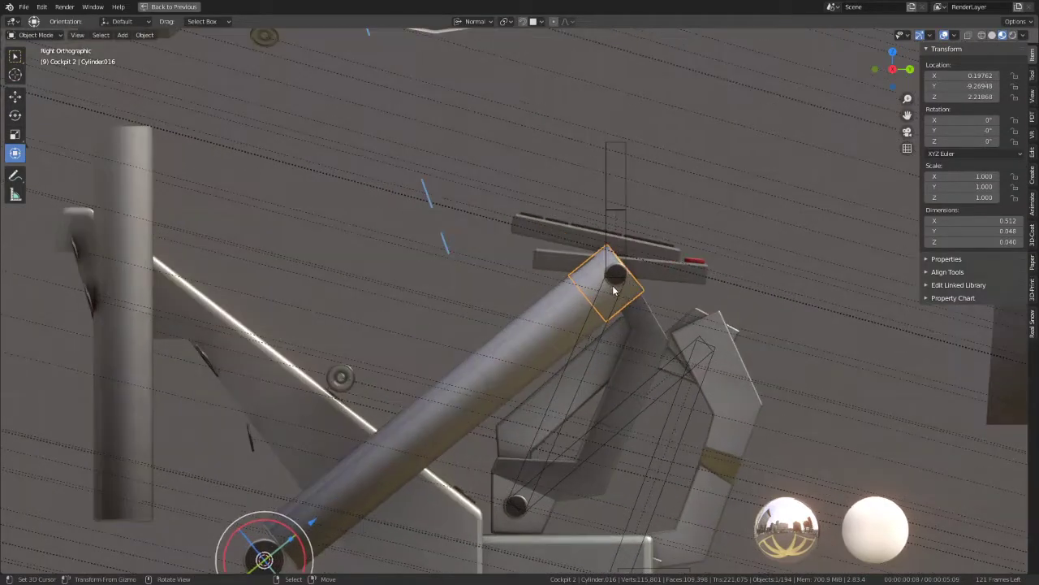
Step: Scale the Cylinder.016 end cap's geometry down to 0.551
middle_drag(613, 285, 542, 277)
key(Tab)
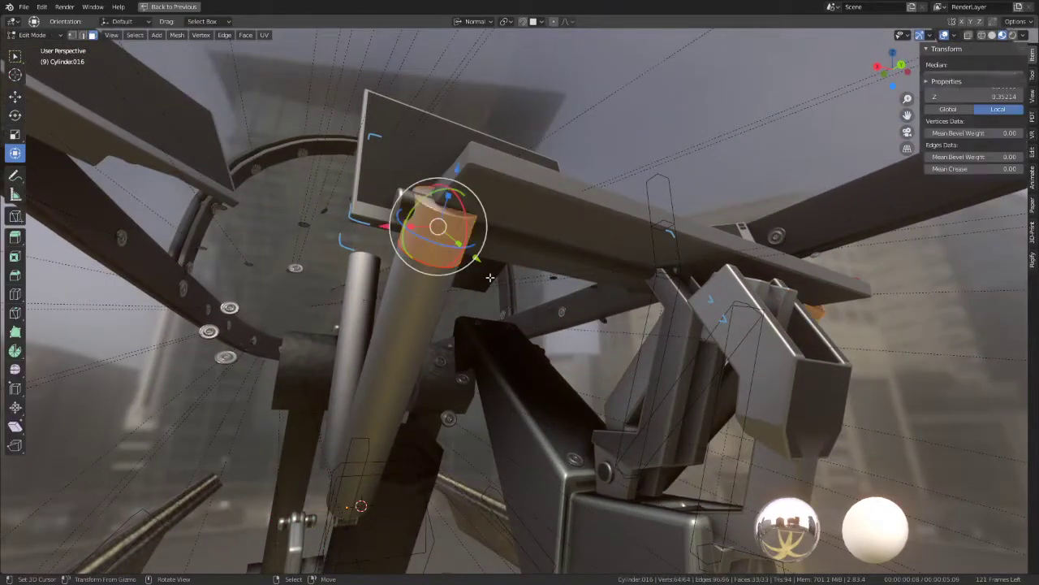
key(s)
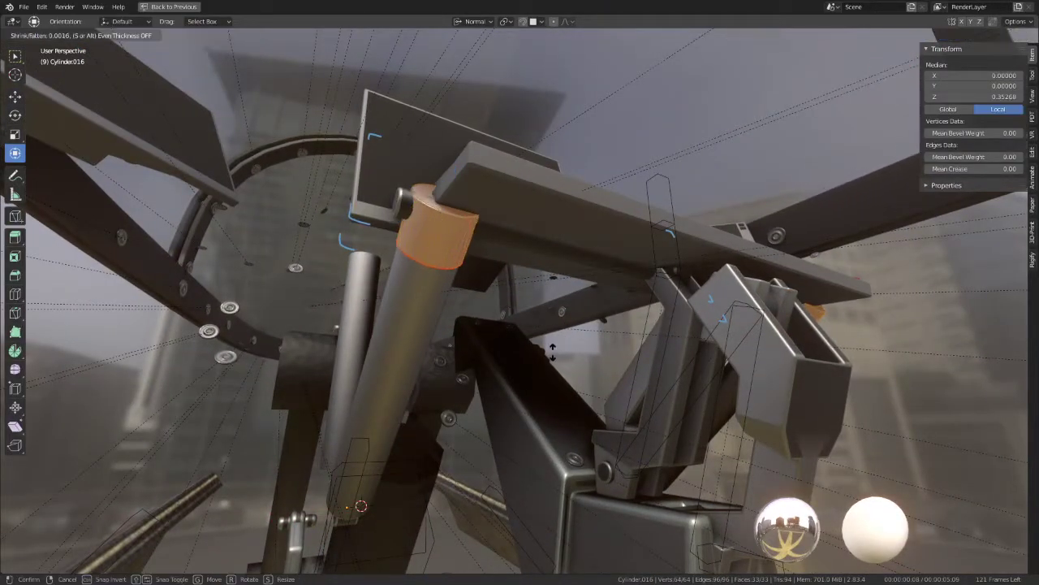
key(Escape)
key(s)
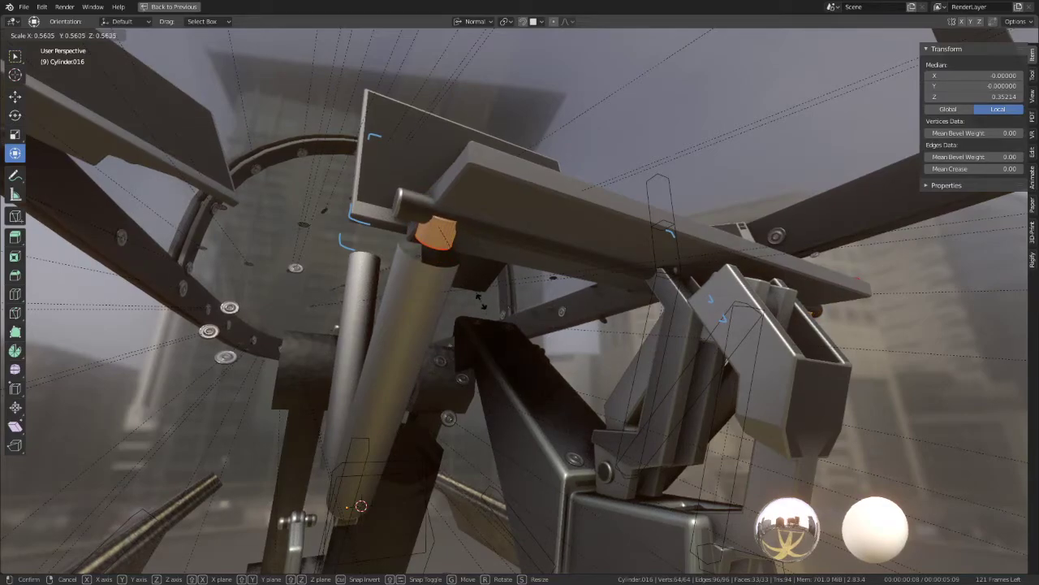
click(480, 299)
mouse_move(480, 299)
middle_down()
mouse_move(523, 312)
mouse_move(427, 418)
middle_up()
Step: Slide bracket Cube.085 along X by 0.02234 to X location 0.23545
key(Tab)
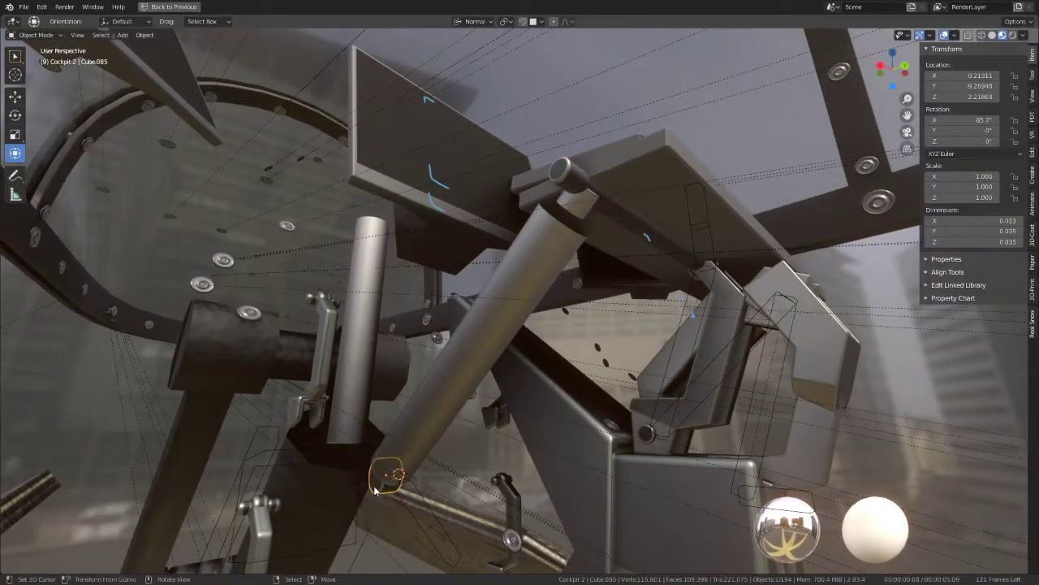
middle_drag(384, 486, 340, 463)
click(339, 463)
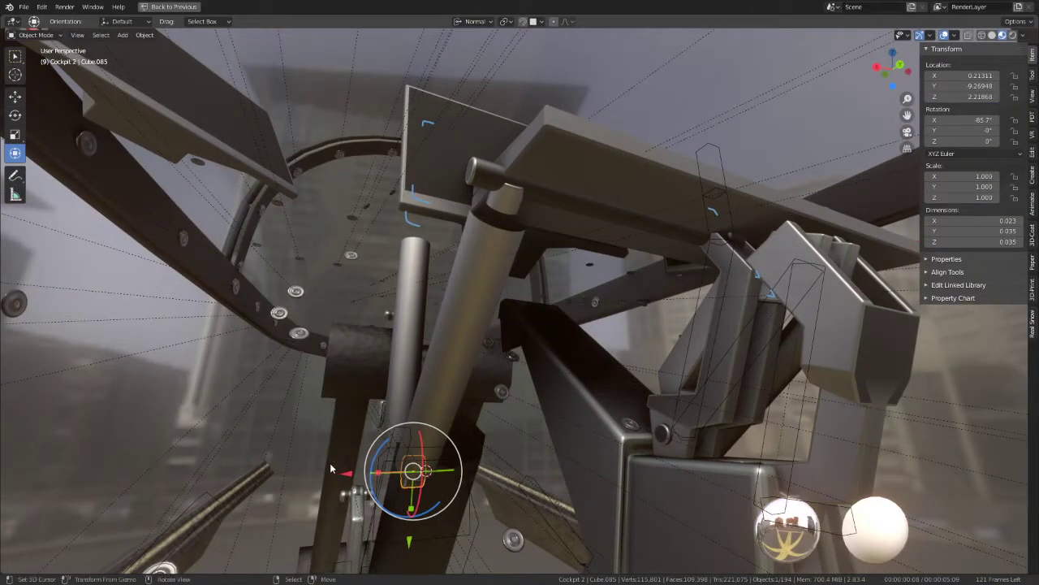
key(g)
key(x)
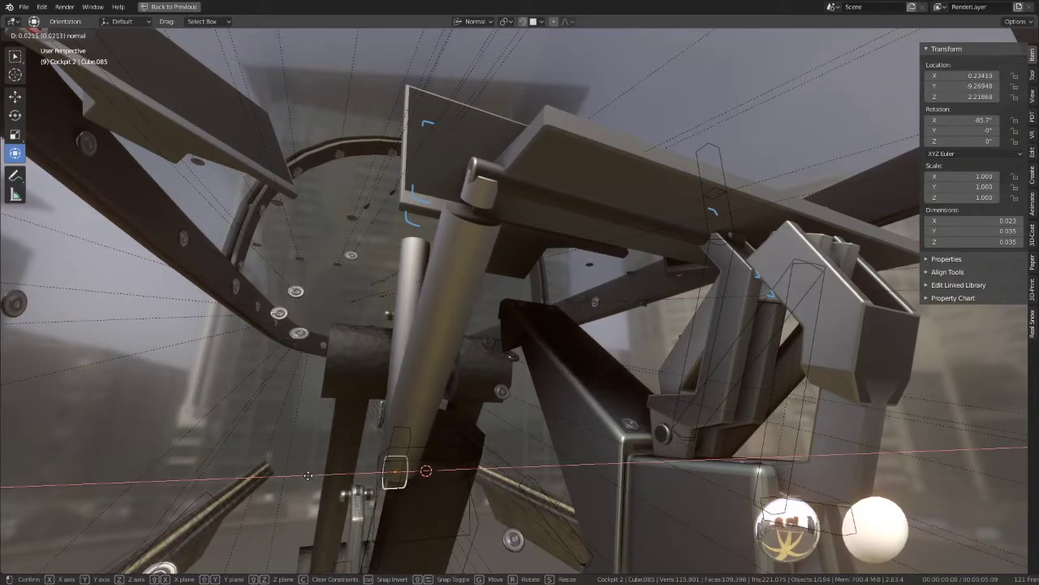
click(302, 474)
mouse_move(302, 474)
middle_down()
mouse_move(325, 448)
mouse_move(311, 459)
mouse_move(331, 470)
mouse_move(369, 447)
middle_up()
Step: Push Cylinder.016's top face up 0.01312 along its normal
click(535, 233)
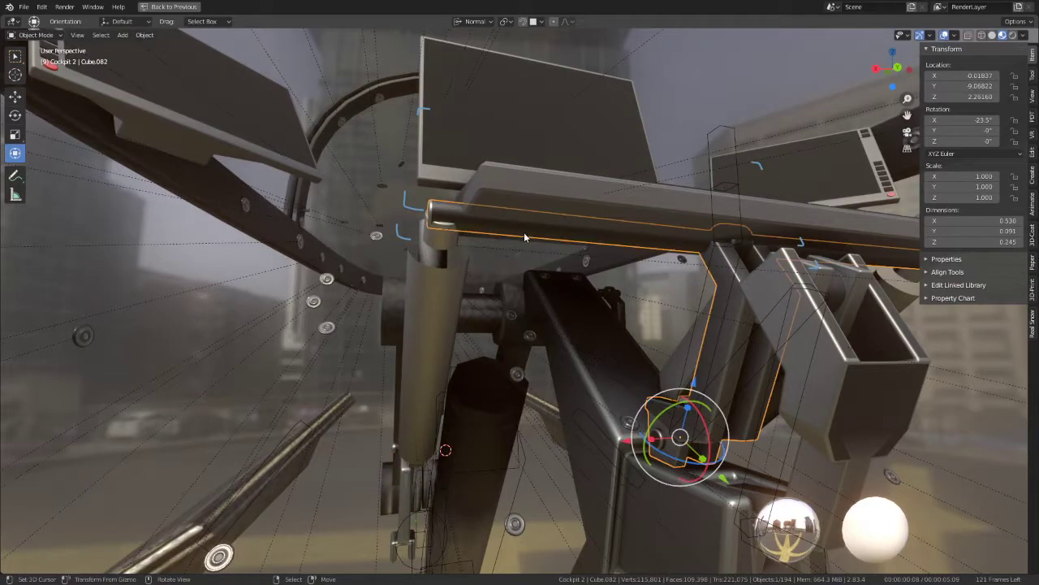
key(Tab)
mouse_move(535, 233)
middle_down()
mouse_move(525, 315)
mouse_move(539, 294)
mouse_move(410, 314)
mouse_move(459, 310)
mouse_move(484, 320)
mouse_move(330, 299)
middle_up()
key(Tab)
click(316, 237)
key(Tab)
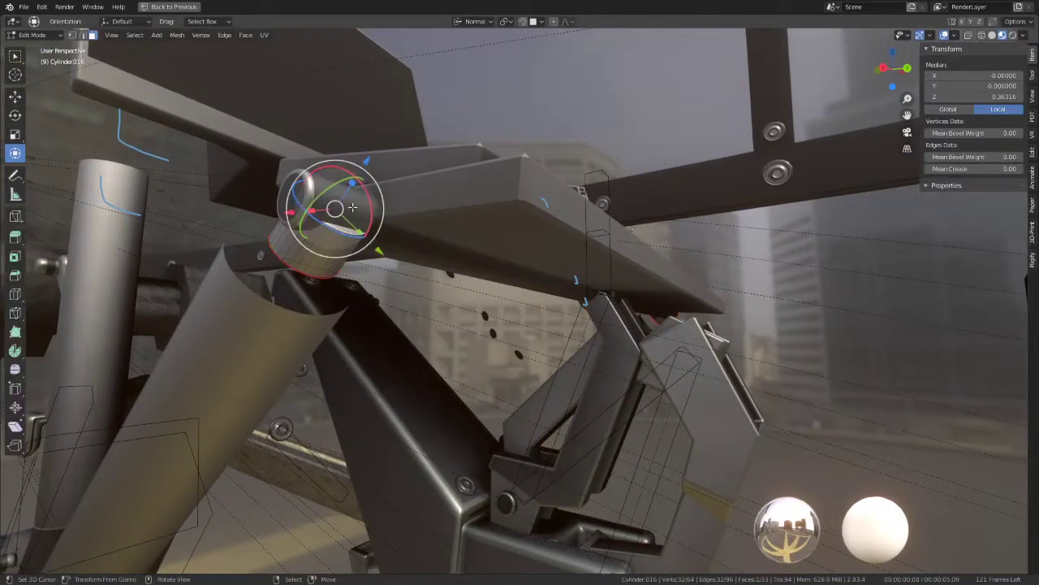
drag(369, 160, 389, 130)
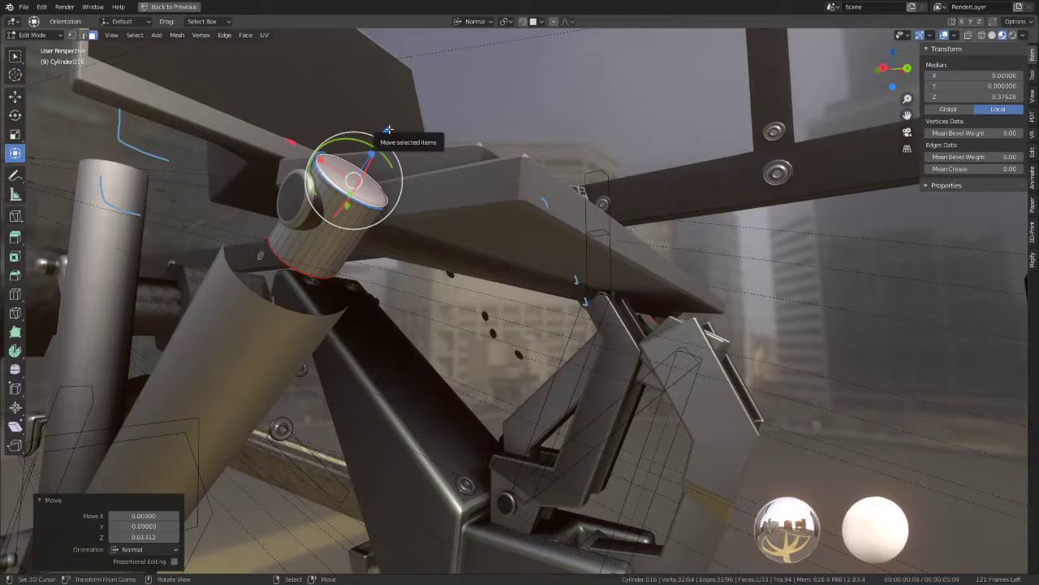
key(Tab)
mouse_move(388, 129)
middle_down()
mouse_move(512, 171)
mouse_move(429, 211)
middle_up()
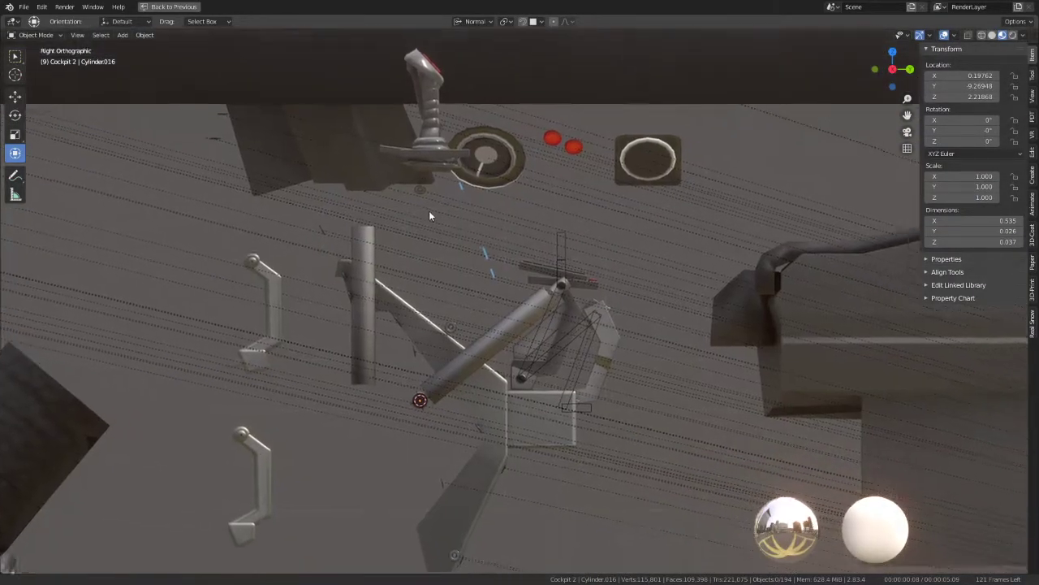
Step: Delete two of the small bracket pieces beside the keyboard
scroll(428, 210, up, 2)
scroll(541, 261, up, 3)
scroll(561, 241, up, 2)
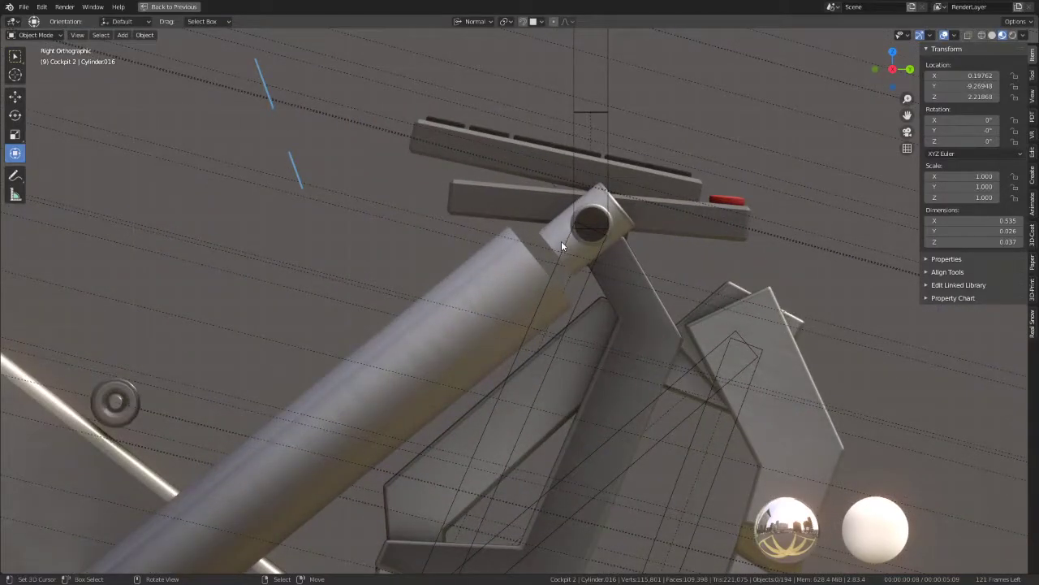
mouse_move(561, 240)
middle_down()
mouse_move(585, 265)
mouse_move(504, 285)
mouse_move(497, 307)
mouse_move(501, 286)
mouse_move(585, 295)
middle_up()
click(554, 384)
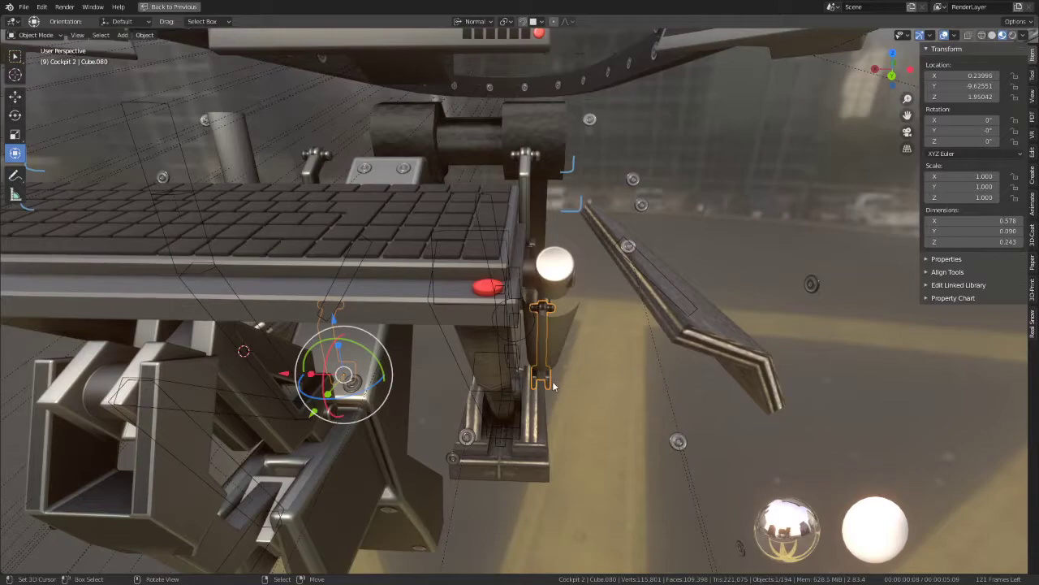
drag(283, 378, 286, 376)
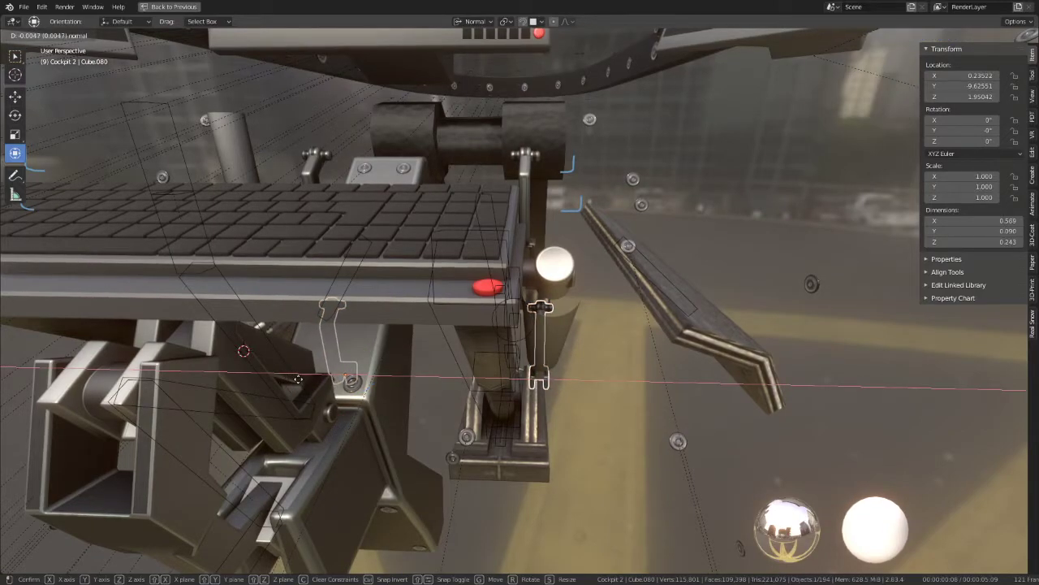
right_click(298, 379)
middle_drag(298, 378, 477, 324)
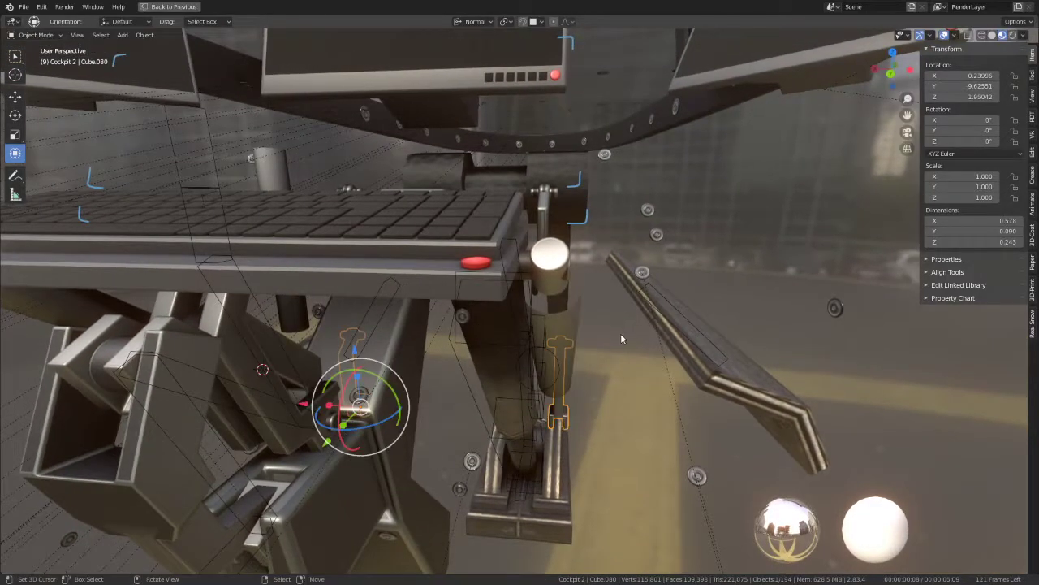
mouse_move(621, 339)
middle_down()
mouse_move(496, 327)
mouse_move(519, 298)
mouse_move(488, 268)
middle_up()
key(Delete)
click(421, 240)
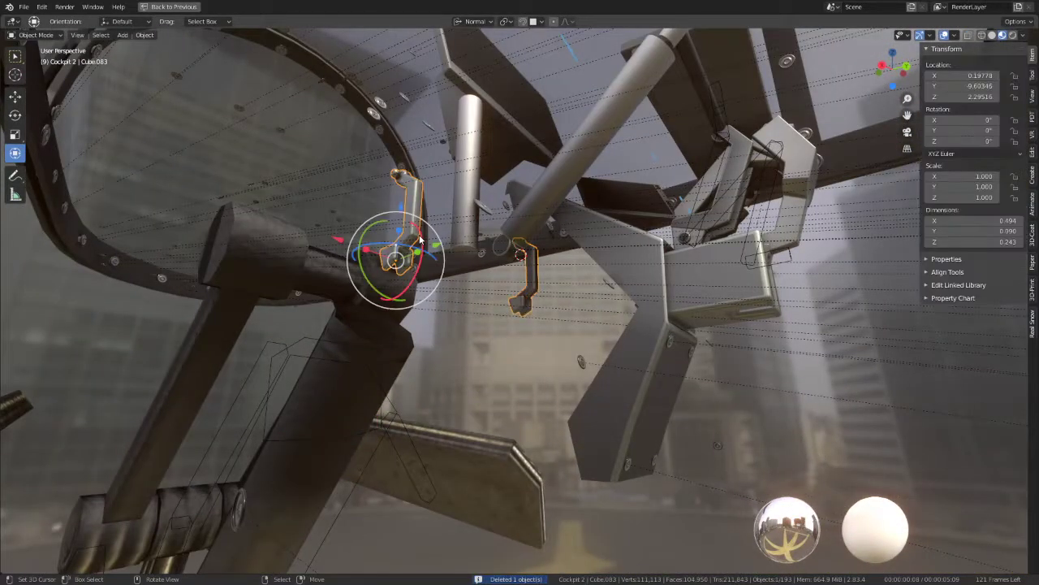
key(Delete)
Step: Shift the remaining bracket Cube.085 along X to 0.23623, then select the keyboard tray
click(499, 248)
key(KP_Decimal)
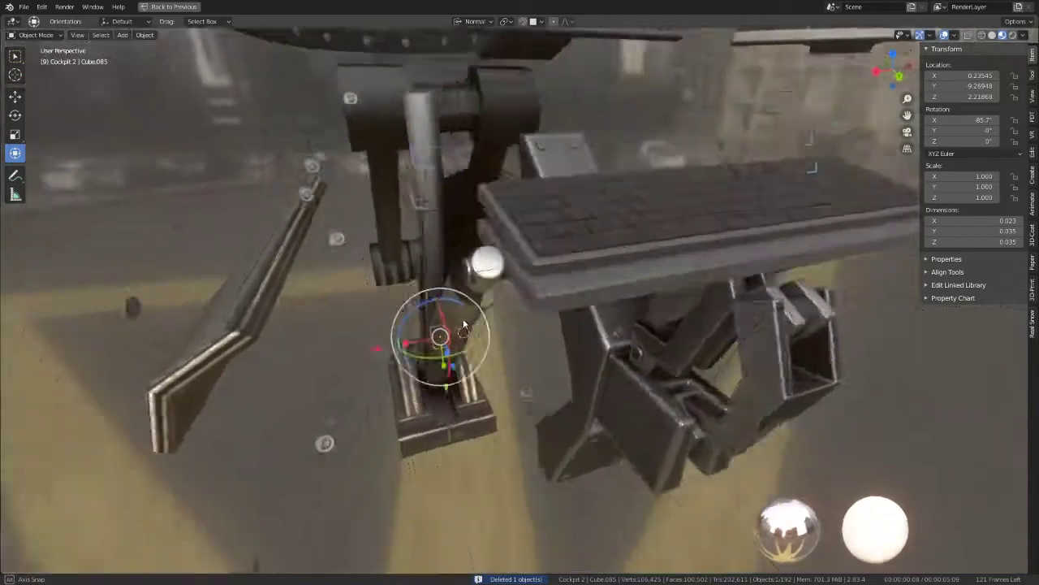
middle_drag(464, 325, 390, 288)
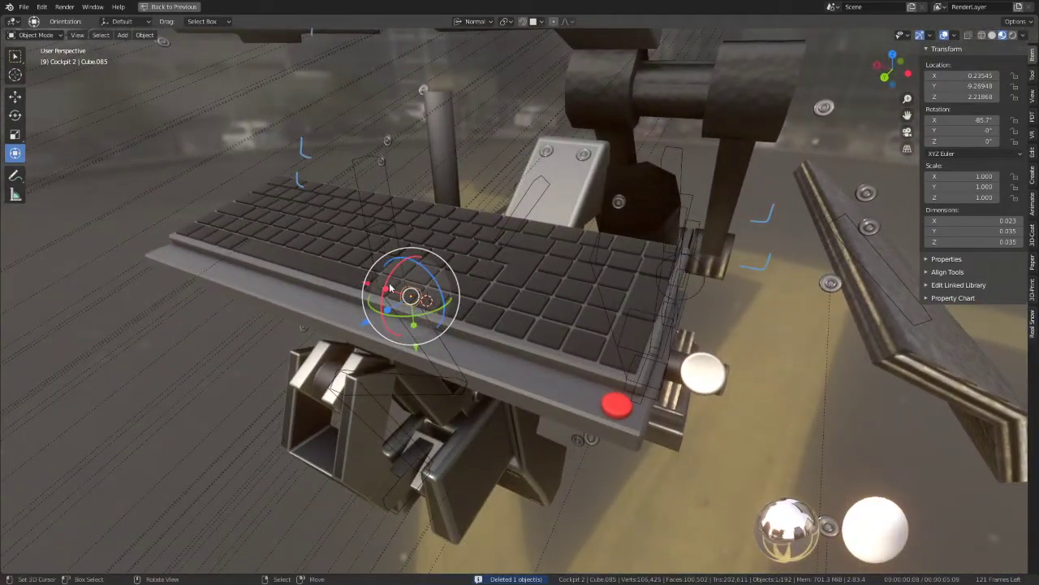
key(g)
key(x)
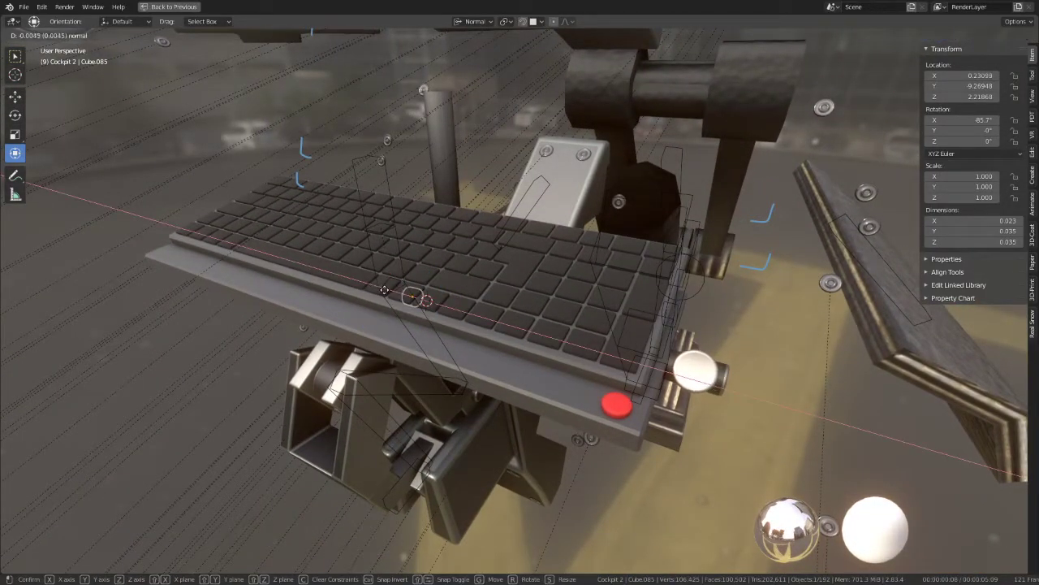
click(393, 298)
middle_drag(393, 298, 360, 323)
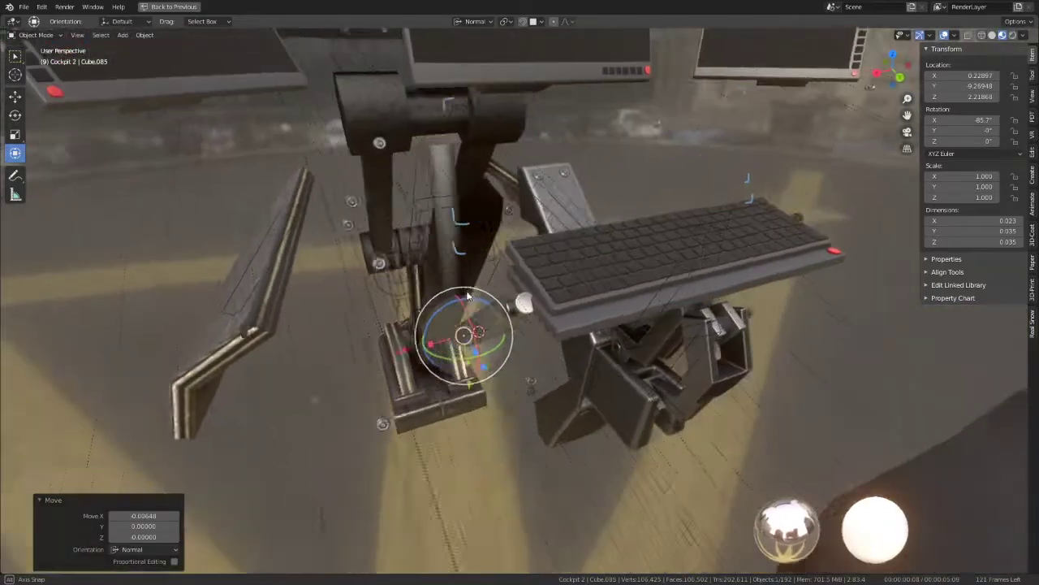
key(g)
key(x)
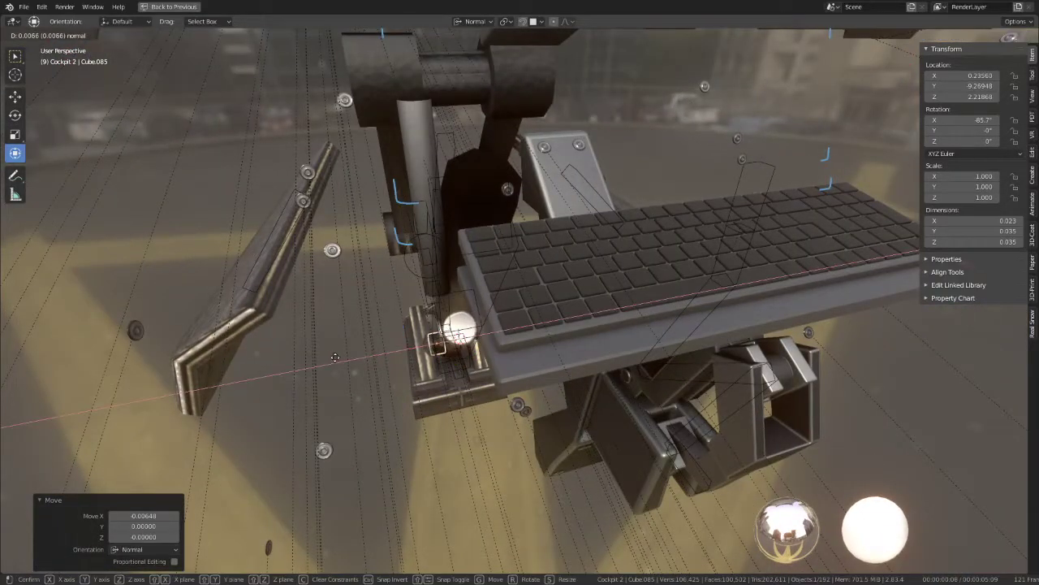
click(332, 356)
mouse_move(332, 355)
middle_down()
mouse_move(421, 321)
mouse_move(408, 321)
middle_up()
click(409, 339)
Step: Raise the Plane.002 tray edge near the red button along Z
key(Tab)
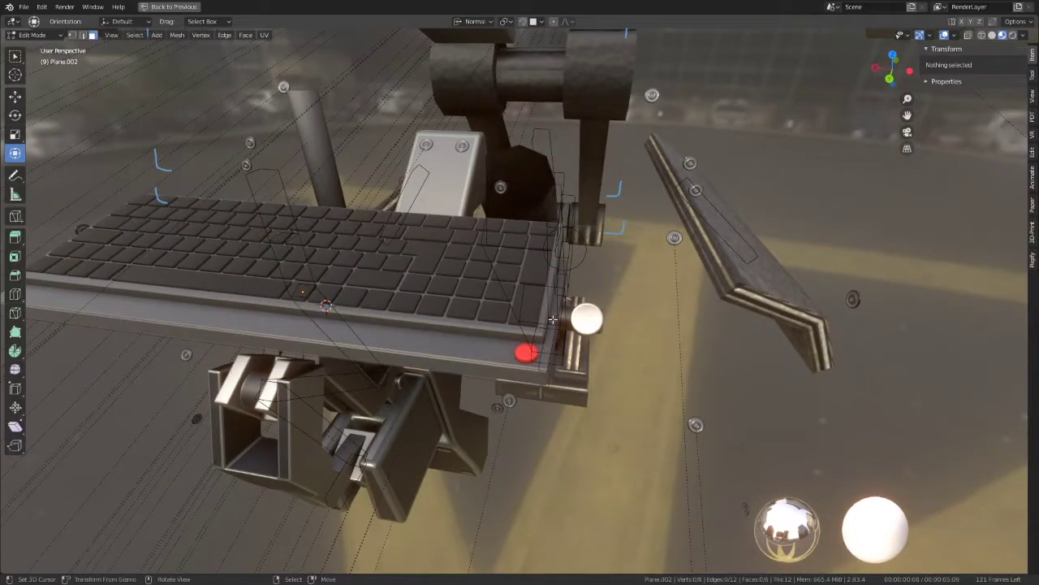
click(617, 309)
key(g)
key(z)
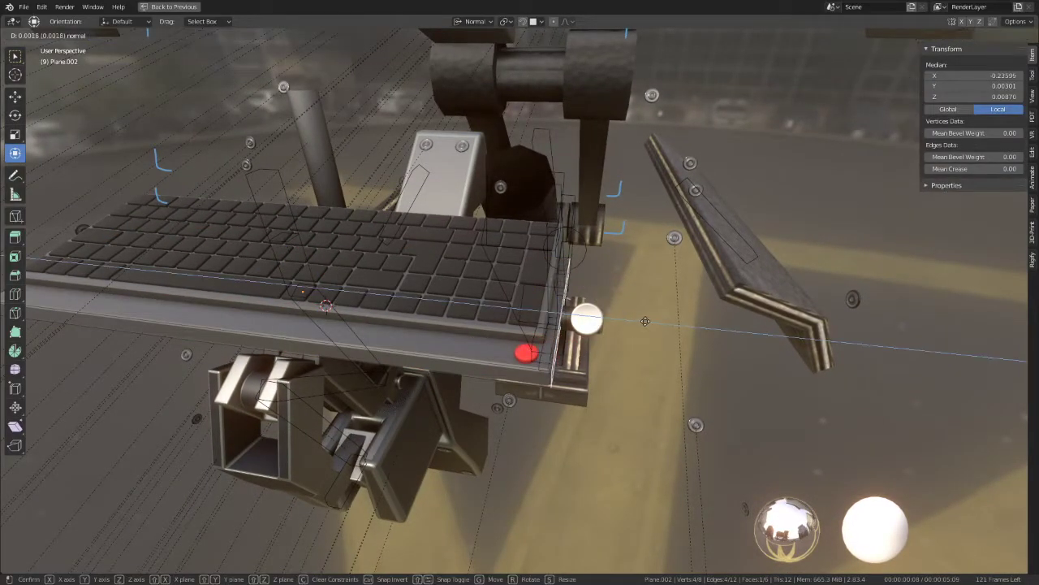
click(704, 328)
key(Tab)
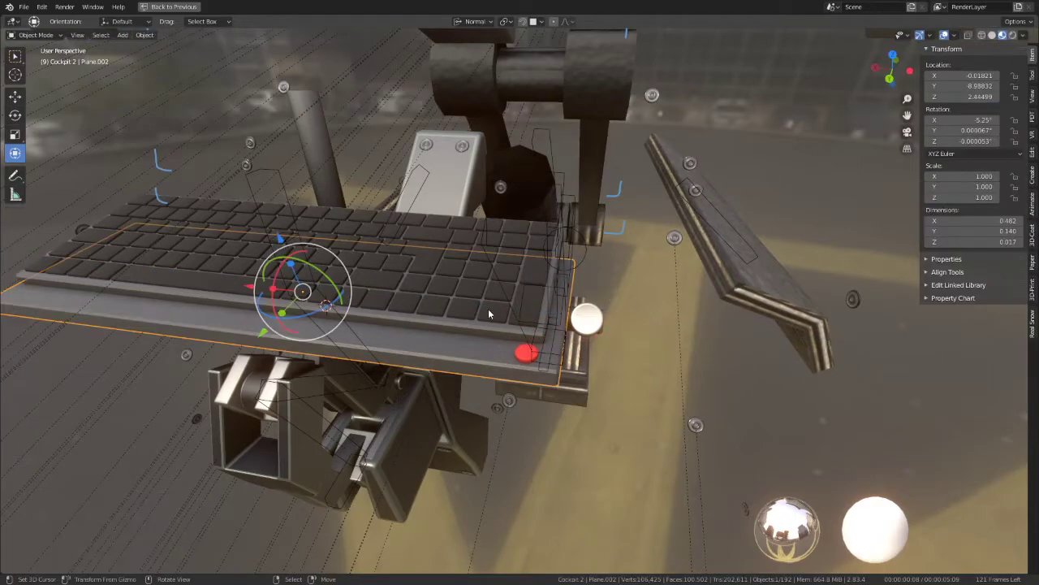
middle_drag(488, 309, 576, 320)
Step: Shift keyboard panel Plane.005 sideways by 0.00468 from the top view
click(658, 329)
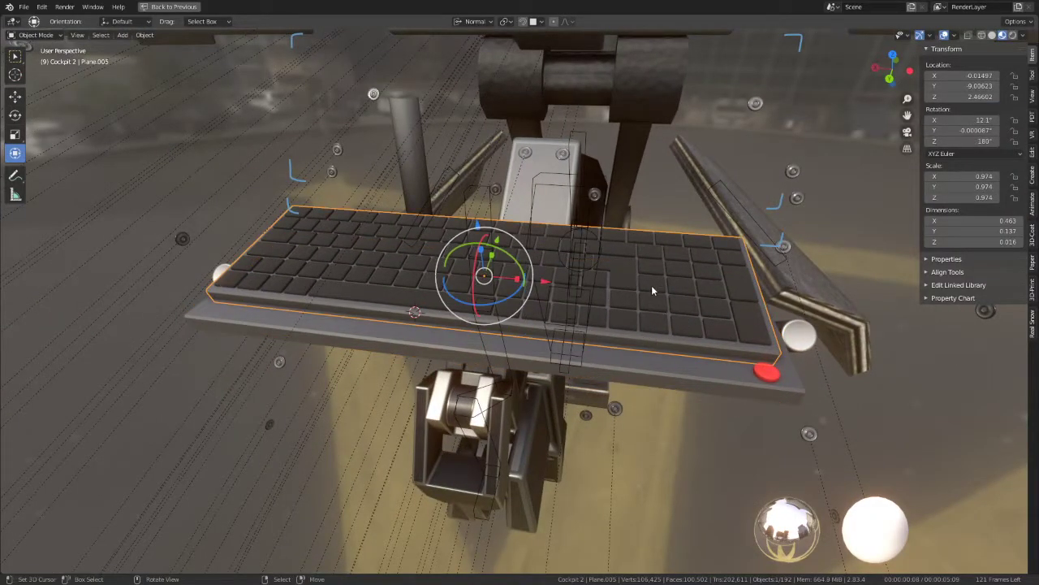
key(KP_7)
key(KP_Decimal)
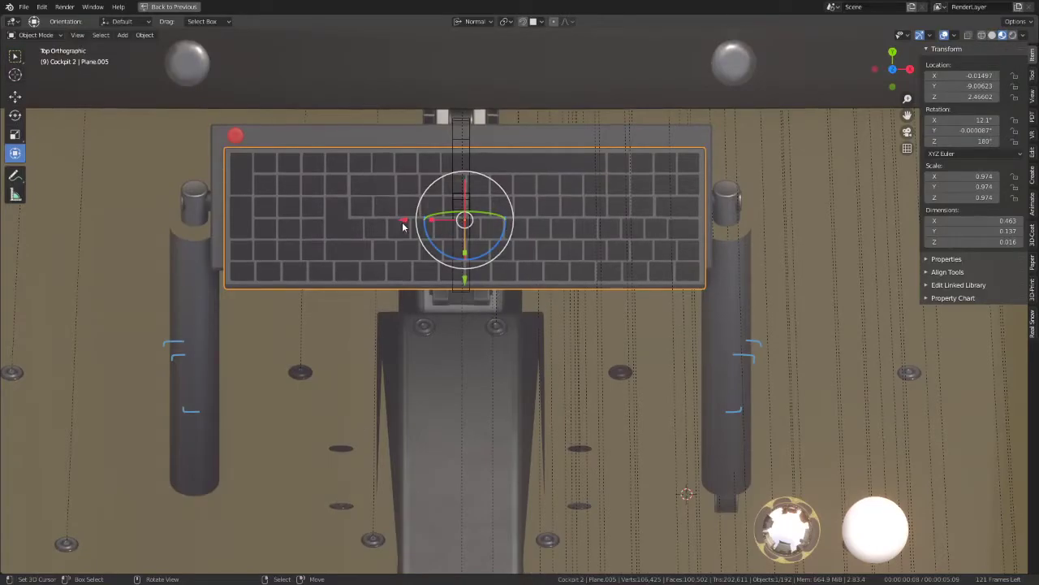
drag(403, 221, 396, 219)
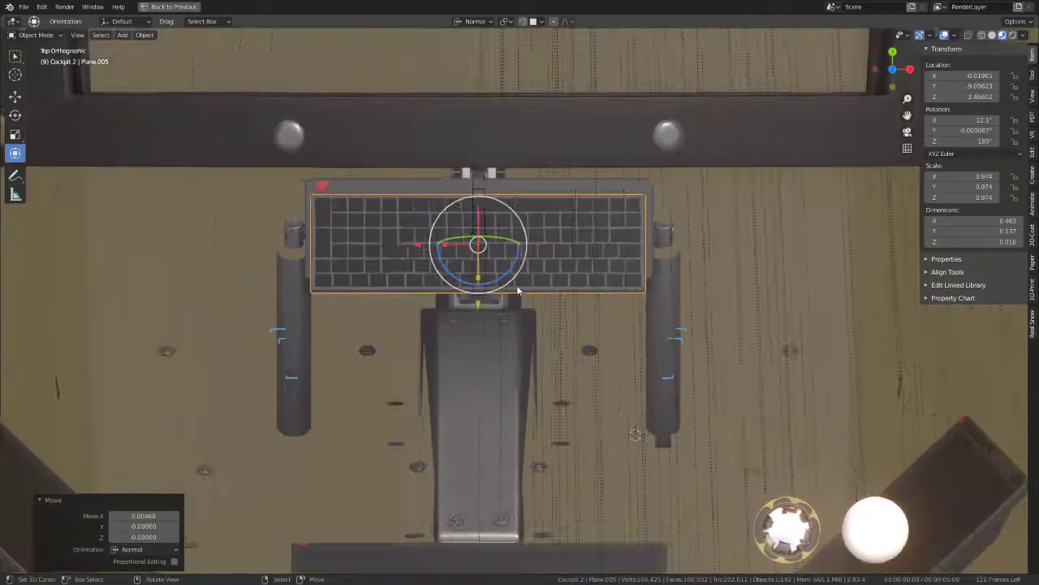
mouse_move(517, 285)
middle_down()
mouse_move(577, 333)
mouse_move(594, 277)
middle_up()
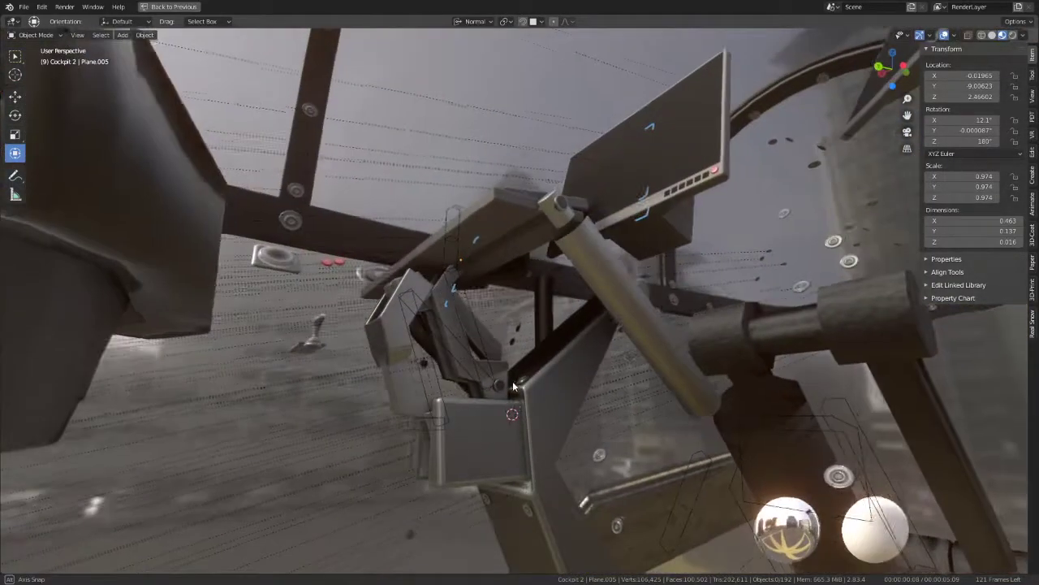
mouse_move(593, 277)
middle_down()
mouse_move(508, 400)
mouse_move(468, 398)
mouse_move(598, 336)
mouse_move(717, 325)
mouse_move(646, 357)
mouse_move(614, 294)
mouse_move(631, 288)
mouse_move(527, 393)
mouse_move(622, 319)
middle_up()
Step: Thicken the whole lever cylinder tube along its normals by 0.008 in Edit Mode
click(513, 368)
key(Tab)
key(a)
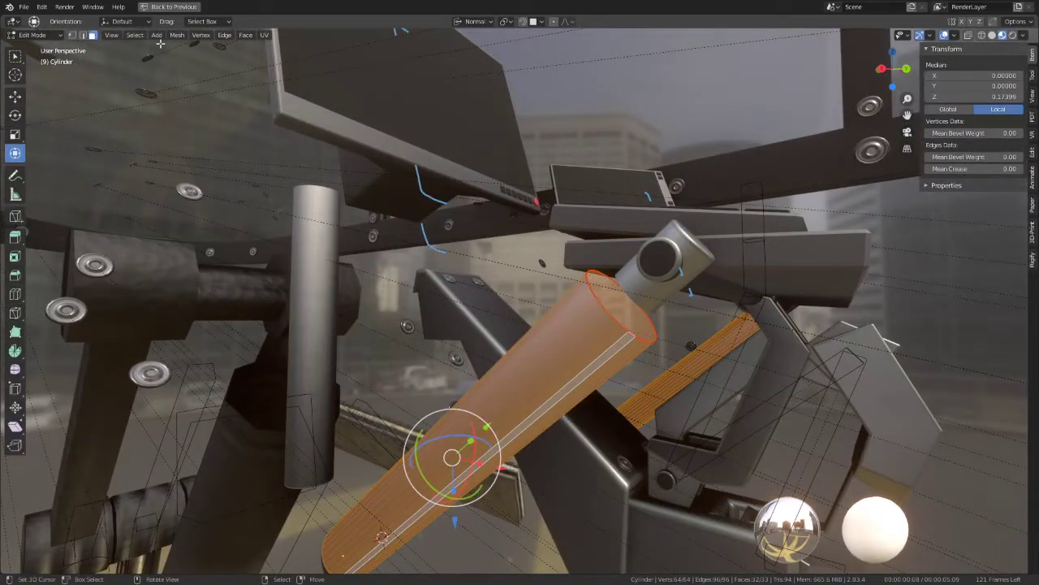
click(82, 35)
mouse_move(504, 382)
middle_down()
mouse_move(552, 358)
mouse_move(609, 400)
mouse_move(660, 370)
middle_up()
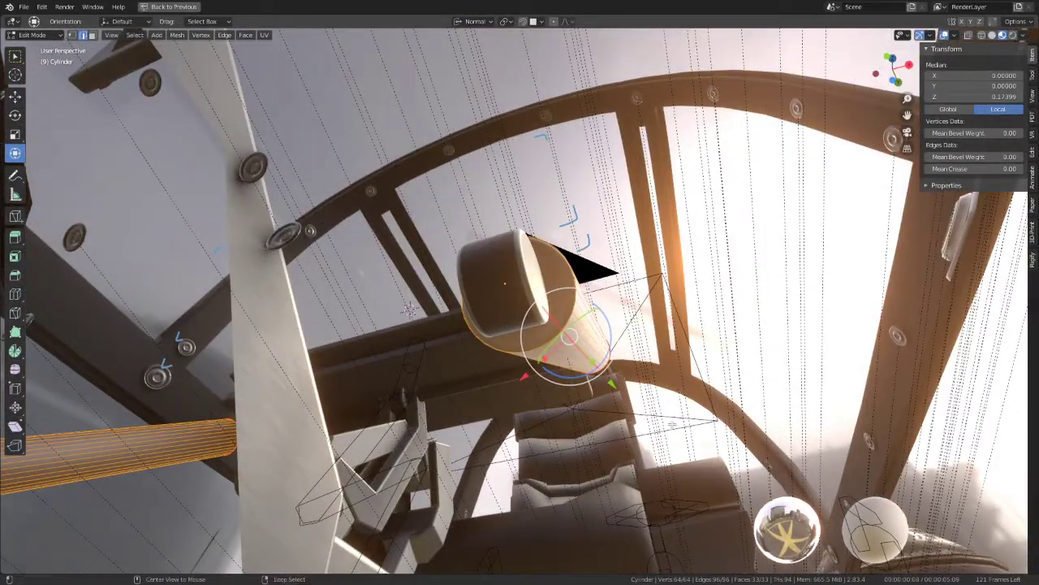
key(alt+s)
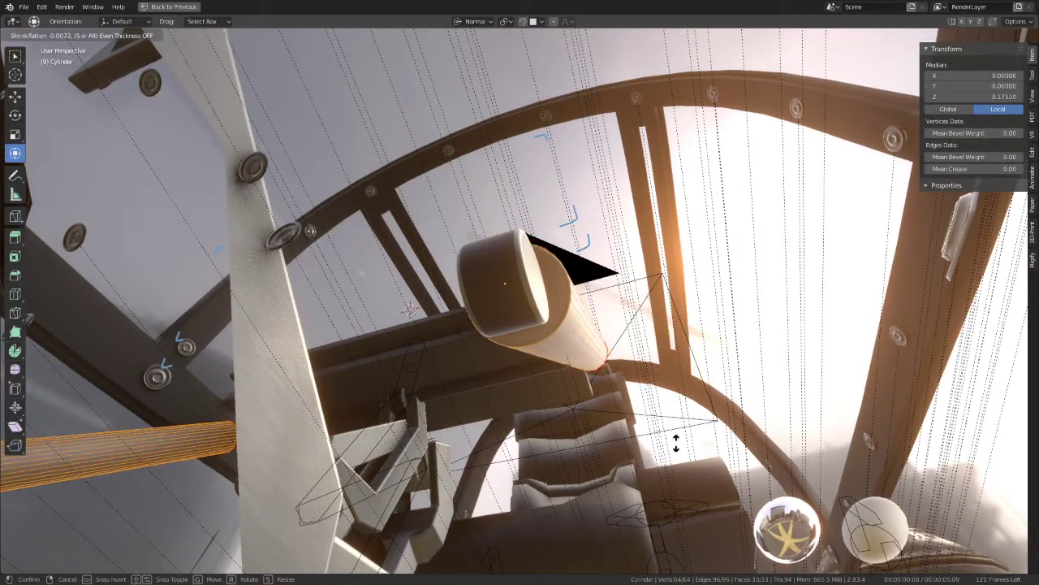
click(634, 406)
mouse_move(633, 406)
middle_down()
mouse_move(597, 395)
mouse_move(47, 37)
middle_up()
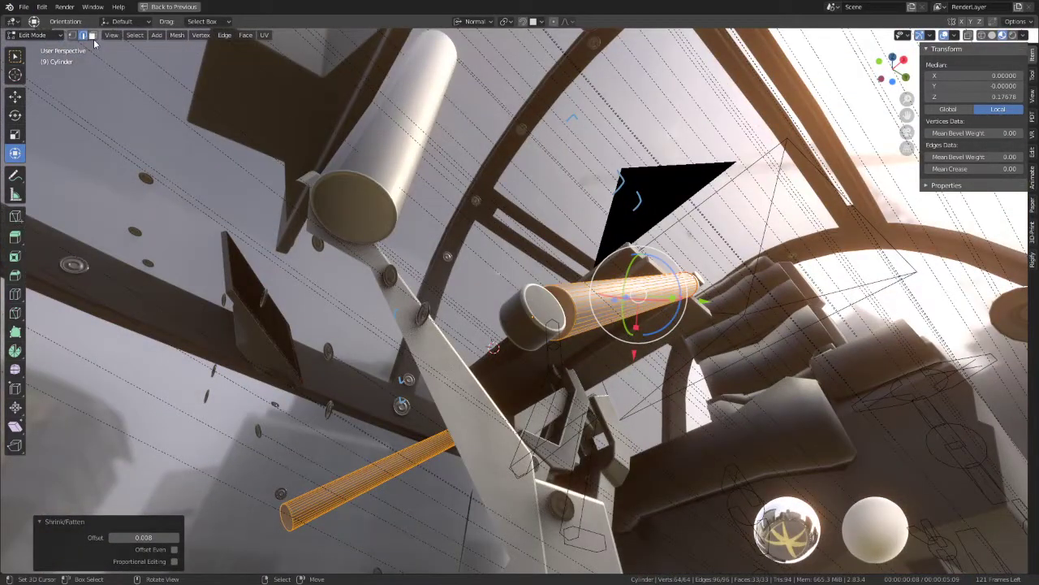
Step: Extrude the tube's lower end-cap face outward along its normal
click(92, 35)
click(560, 301)
middle_drag(560, 301, 513, 333)
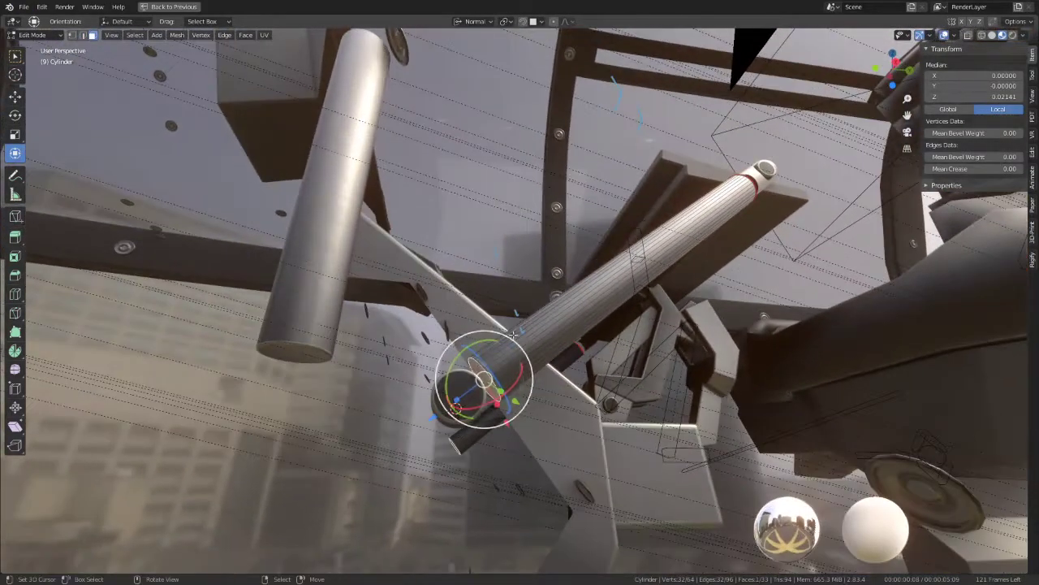
key(e)
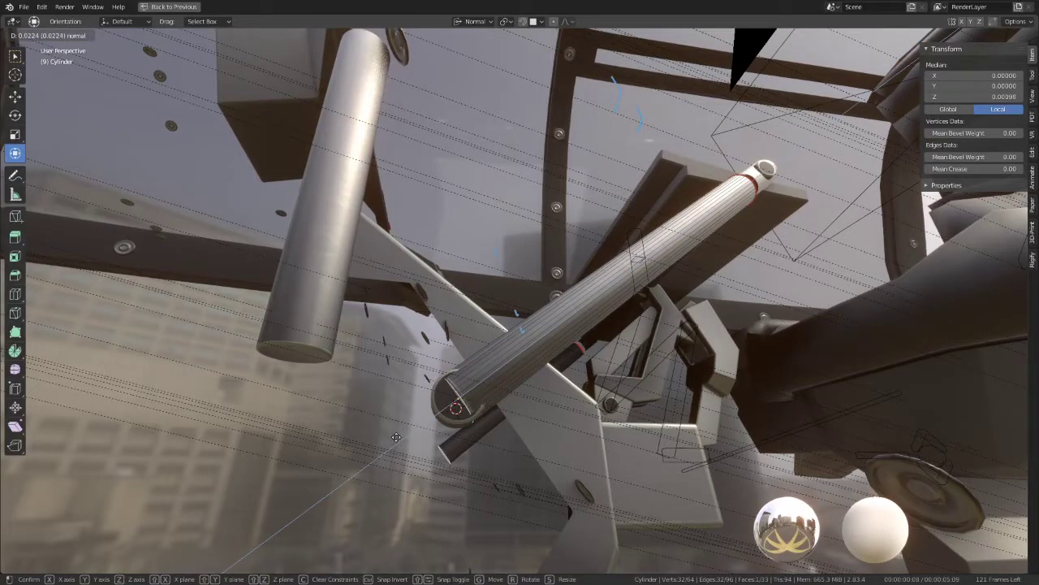
click(396, 437)
Step: Select the whole linked tube, slim it by -0.005, and return to Object Mode
key(ctrl+l)
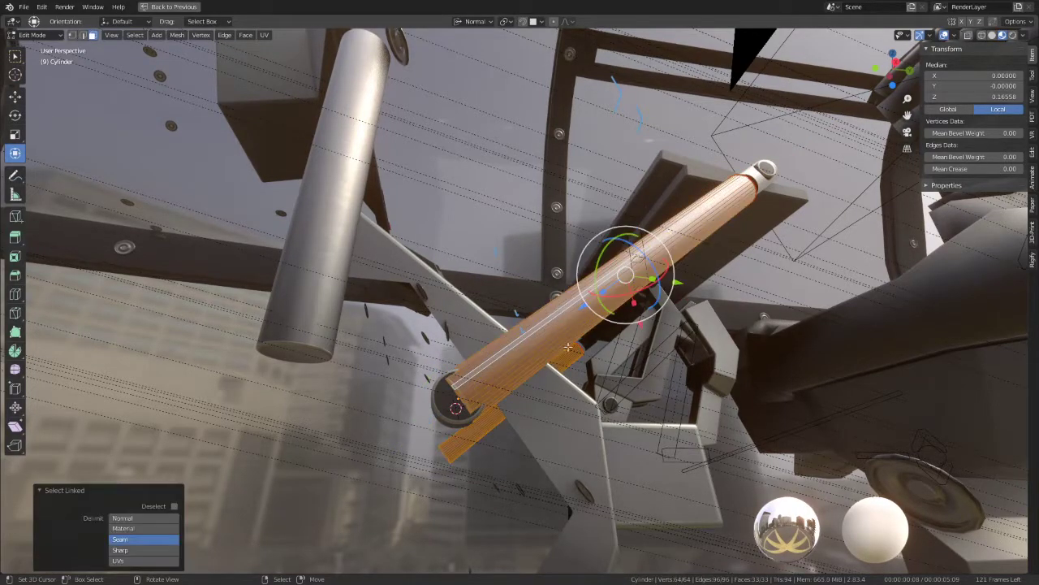
middle_drag(617, 438, 600, 435)
key(alt+s)
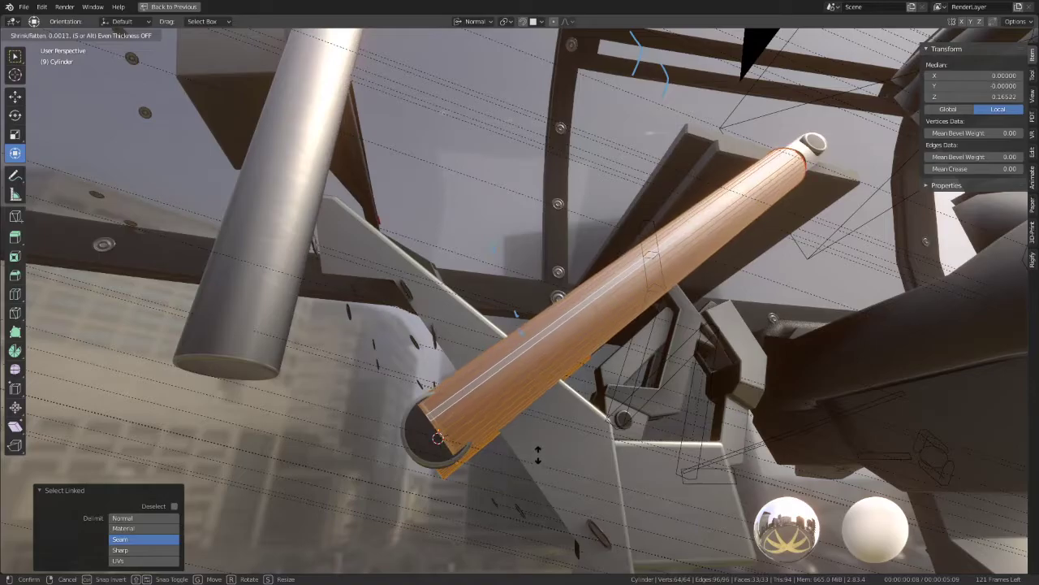
click(535, 428)
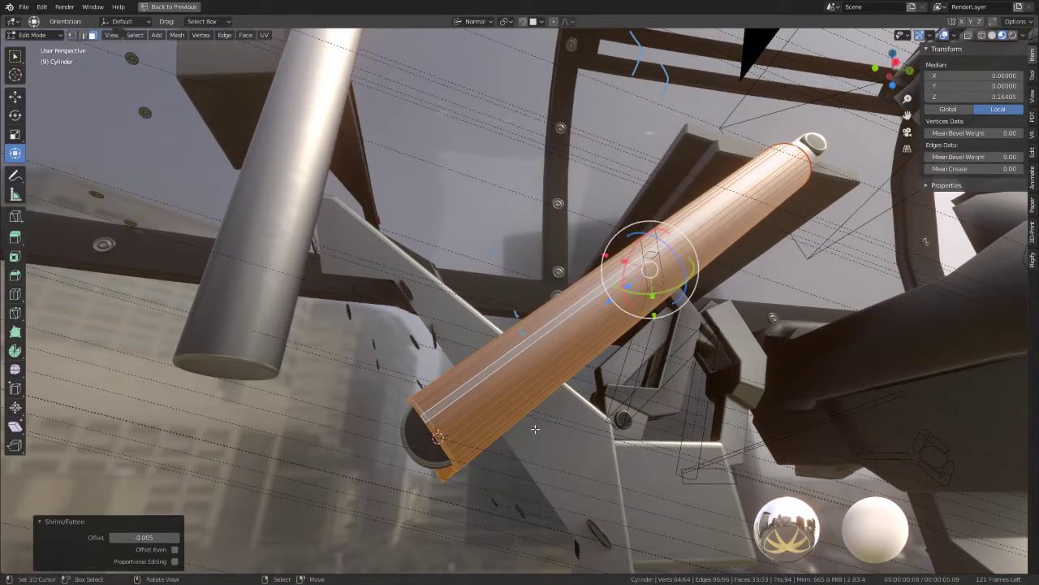
key(Tab)
mouse_move(571, 402)
middle_down()
mouse_move(684, 395)
mouse_move(638, 396)
mouse_move(498, 454)
mouse_move(612, 351)
mouse_move(570, 355)
mouse_move(569, 265)
mouse_move(734, 294)
mouse_move(663, 320)
mouse_move(559, 396)
middle_up()
Step: Check the lever tube against its bone chain in Right view using Pose Mode
click(552, 296)
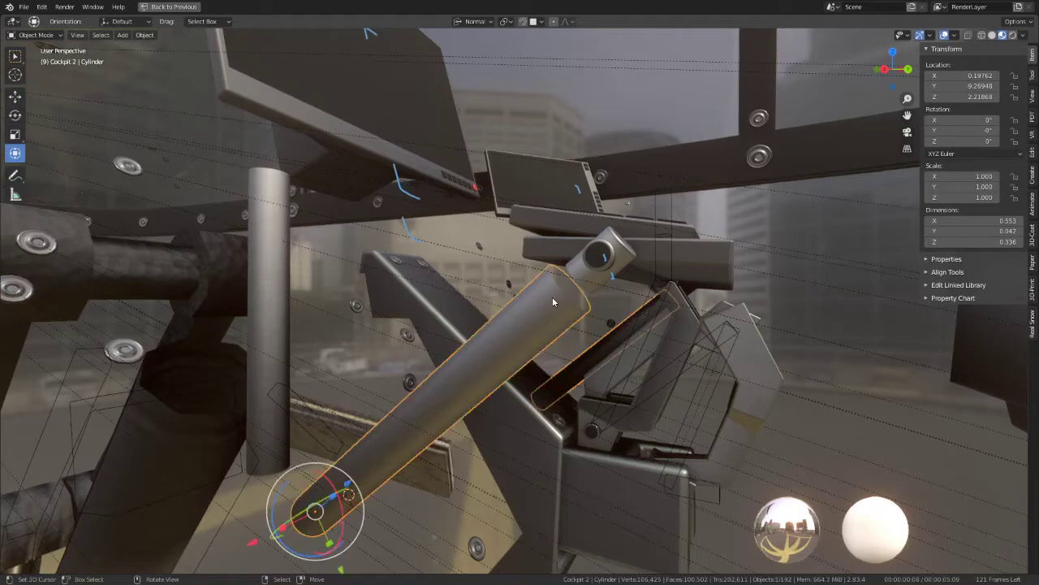
key(KP_3)
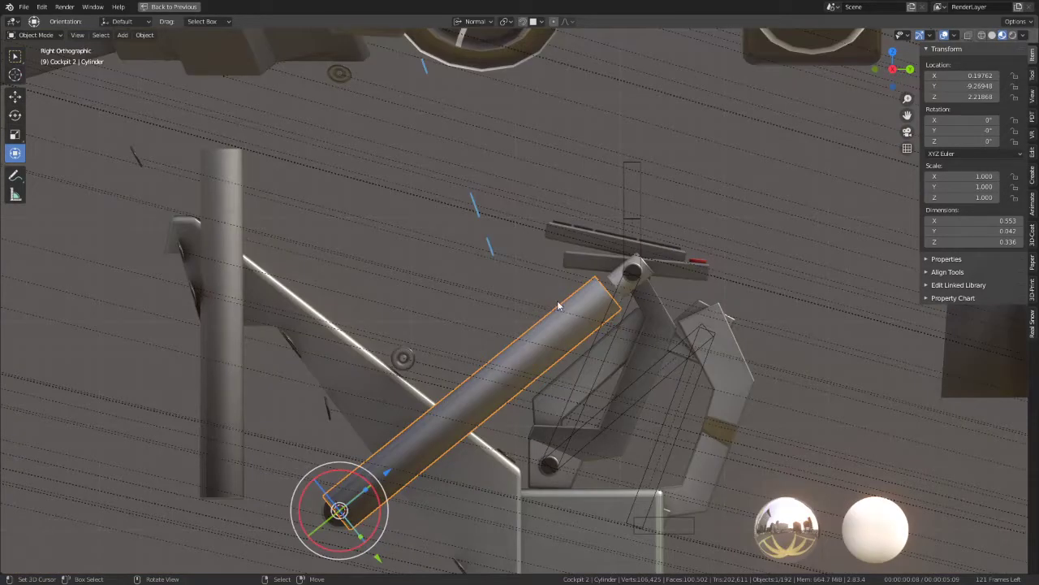
click(648, 276)
click(647, 276)
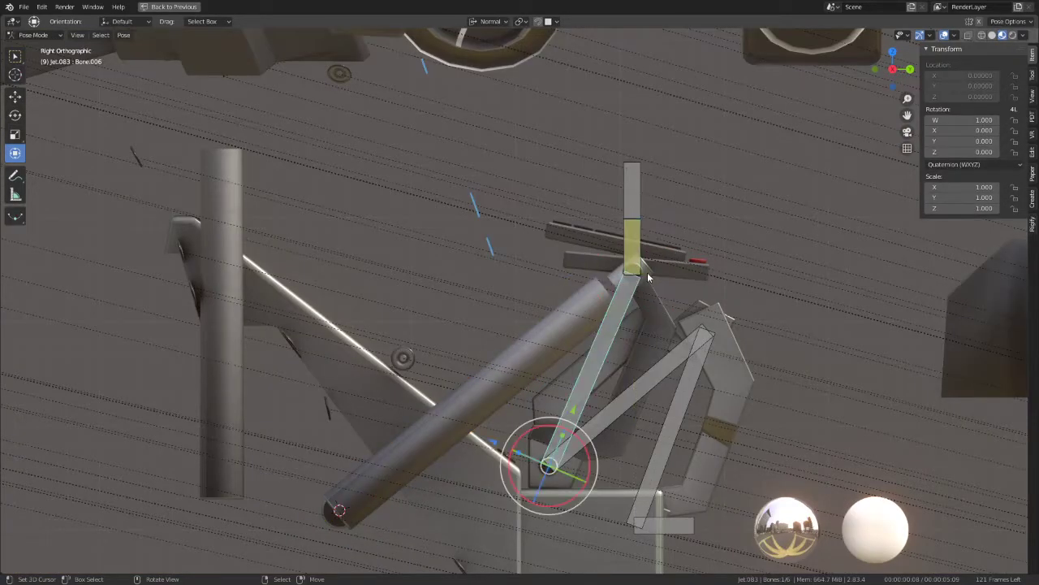
click(567, 310)
Step: Reopen the Cylinder tube in Edit Mode with edge select and pick its top edge ring
scroll(560, 313, down, 1)
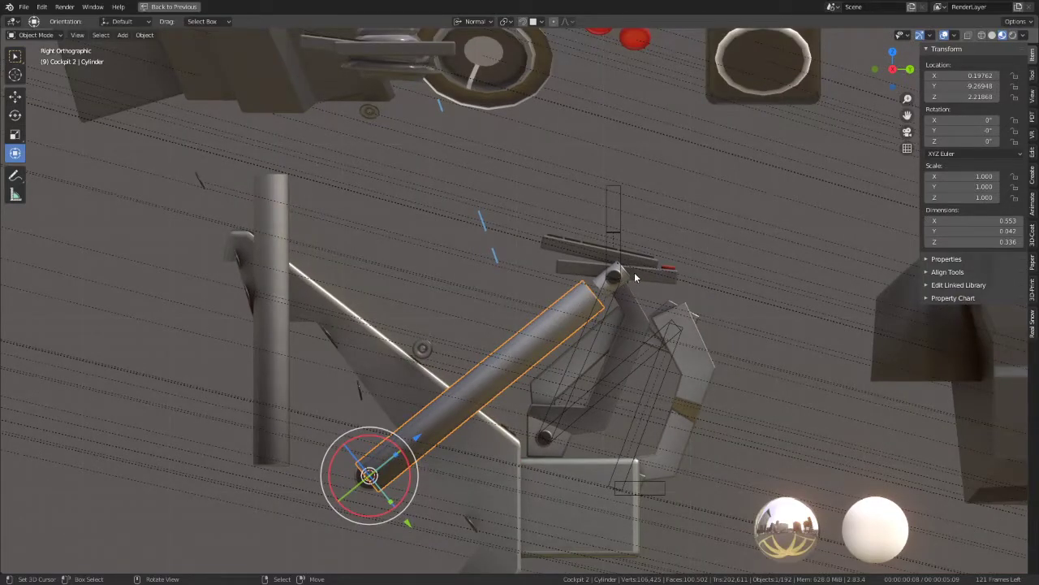
mouse_move(623, 277)
middle_down()
mouse_move(569, 299)
mouse_move(532, 361)
middle_up()
key(Tab)
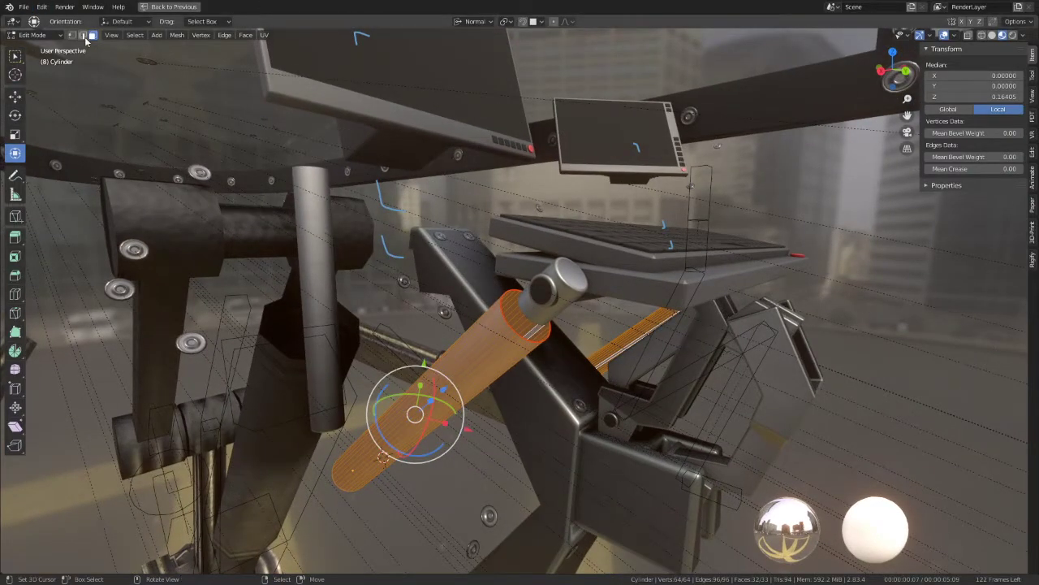
click(82, 35)
alt+click(582, 346)
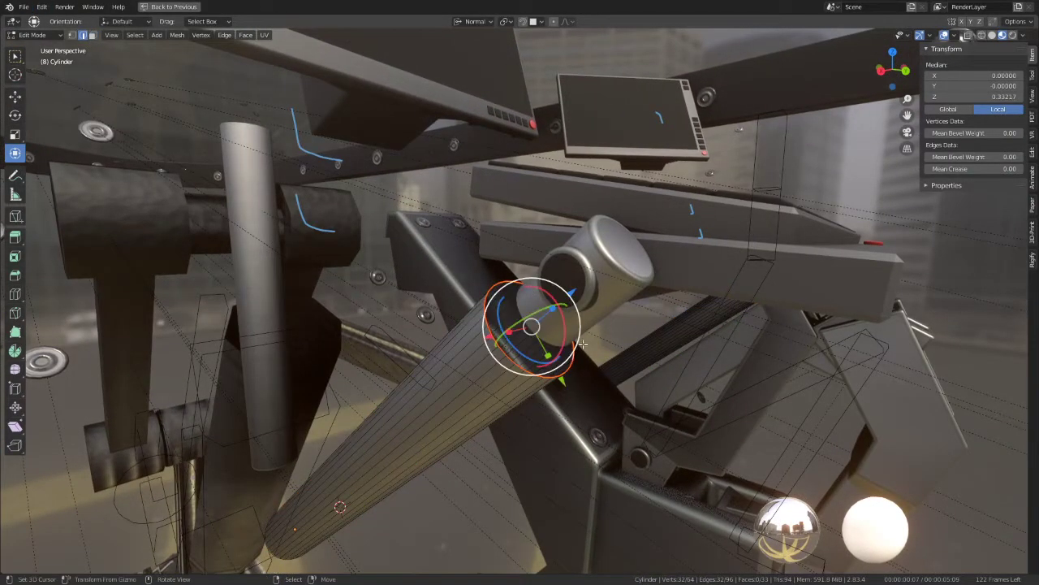
Step: Fill the tube's top edge ring with a face and inset it to cap the top
key(f)
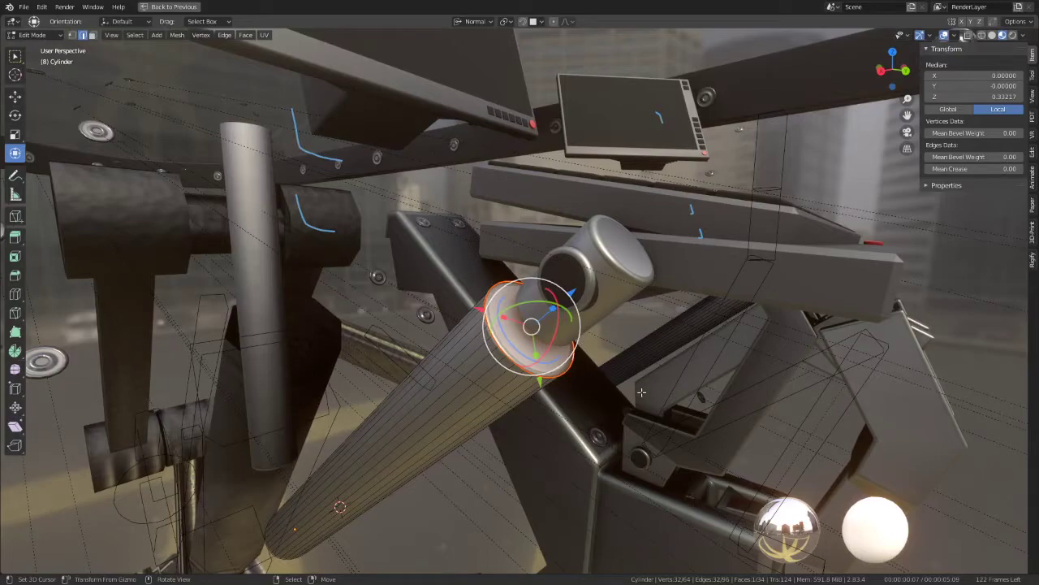
key(e)
key(Escape)
key(s)
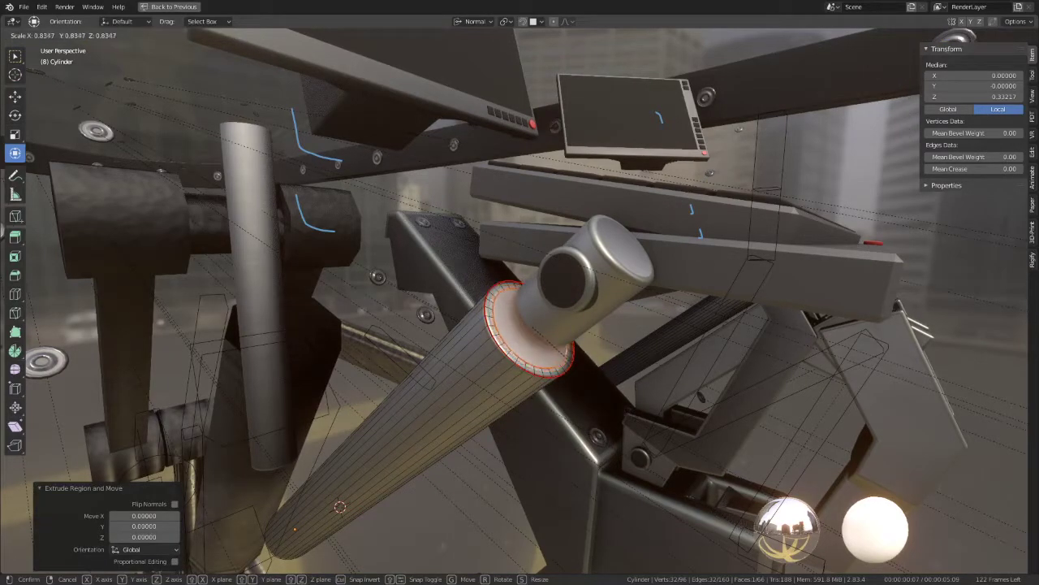
key(Return)
key(Tab)
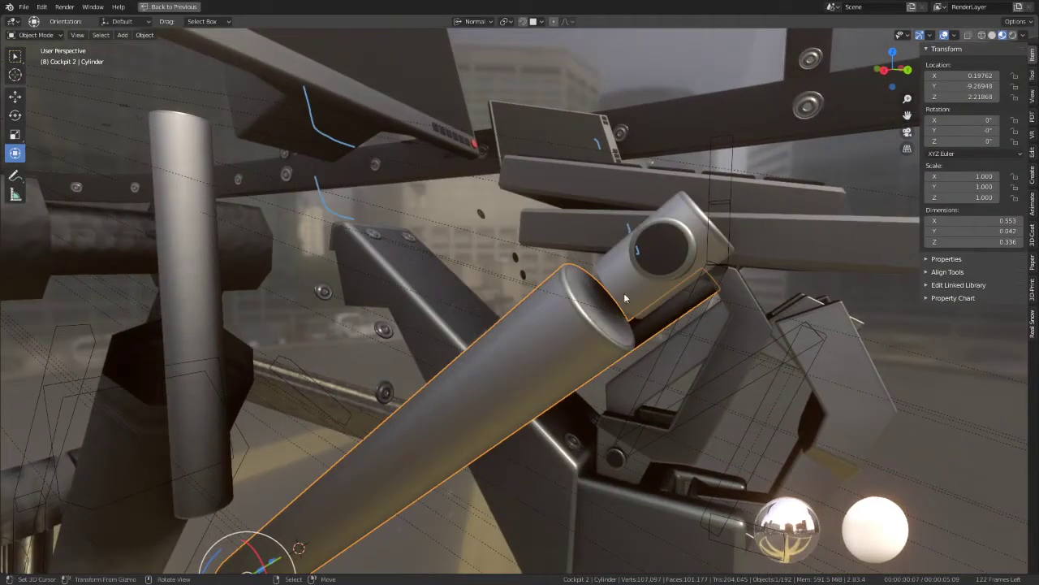
Step: Slide a face of the Cylinder.016 cap piece 0.3372 along its normal down the tube
click(605, 290)
key(Tab)
key(alt+a)
click(615, 286)
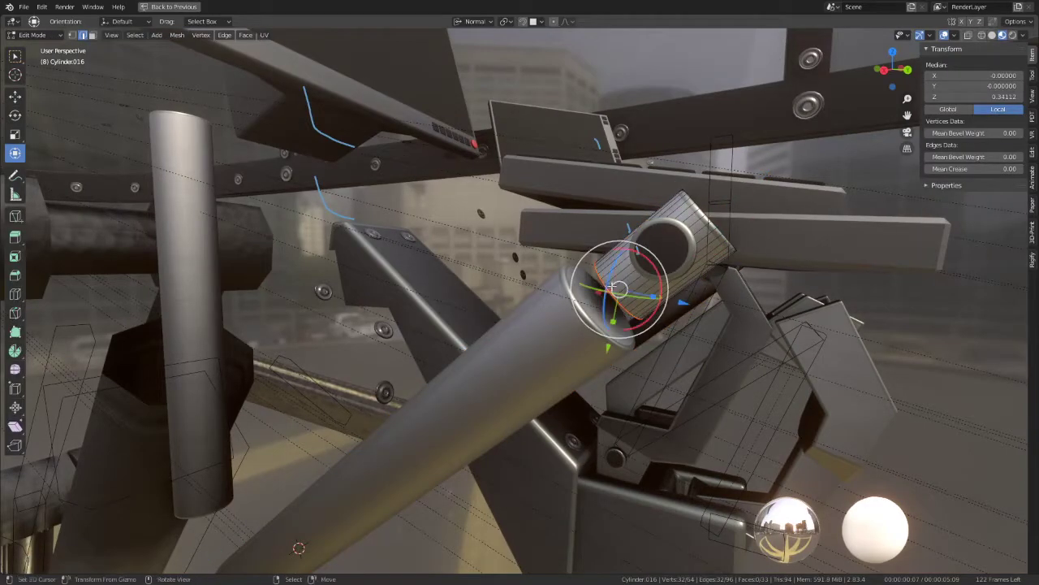
key(KP_3)
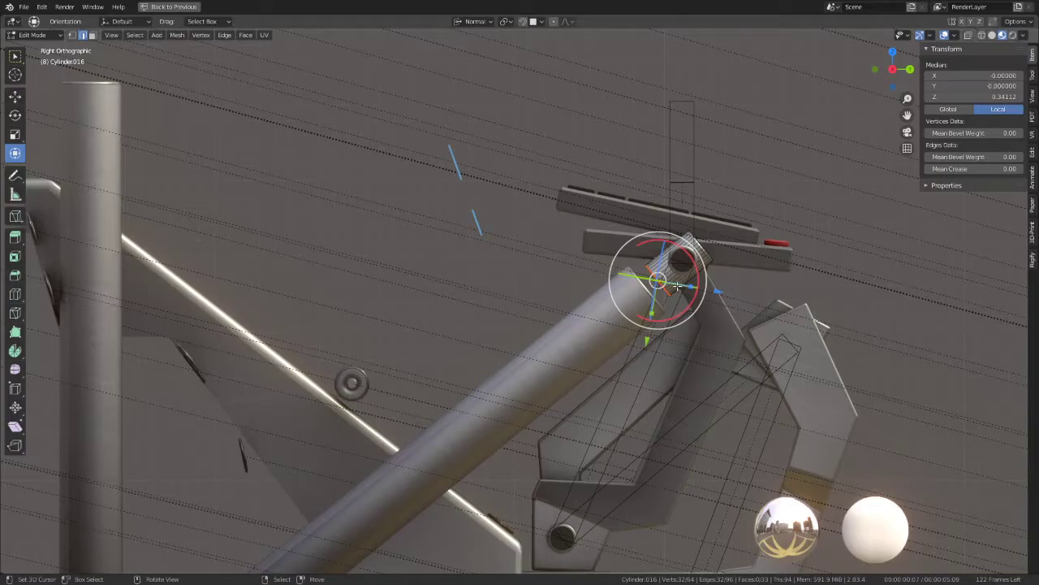
click(982, 36)
shift+middle_drag(365, 511, 418, 420)
key(g)
key(z)
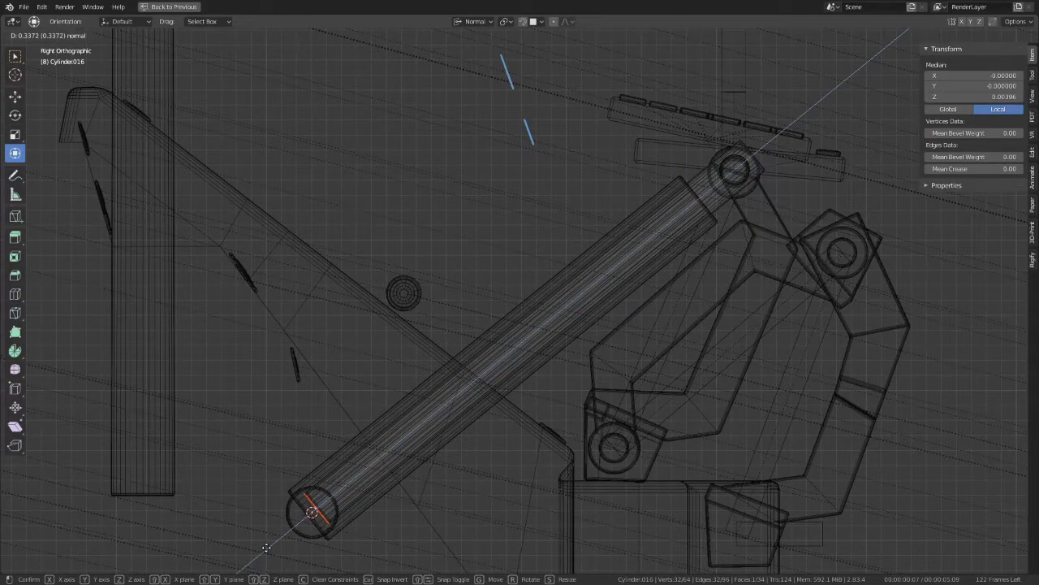
click(266, 548)
key(Tab)
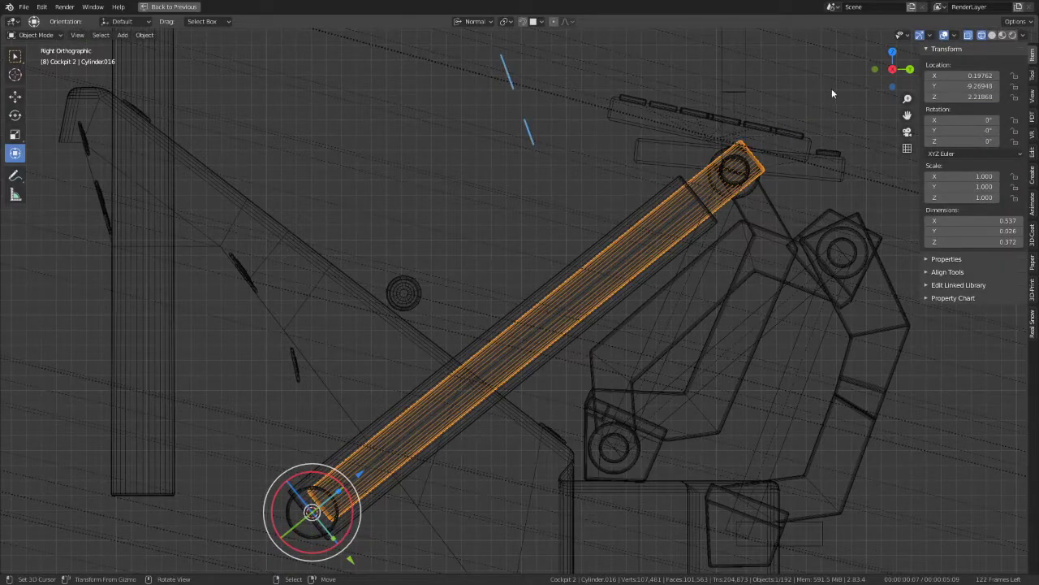
Step: Switch to Material Preview and lower Cube.082's top about 0.0186 along its normal
click(1002, 35)
mouse_move(617, 244)
middle_down()
mouse_move(639, 221)
mouse_move(571, 251)
mouse_move(560, 217)
mouse_move(548, 229)
mouse_move(538, 186)
mouse_move(439, 152)
mouse_move(382, 190)
mouse_move(537, 231)
middle_up()
click(540, 171)
key(Tab)
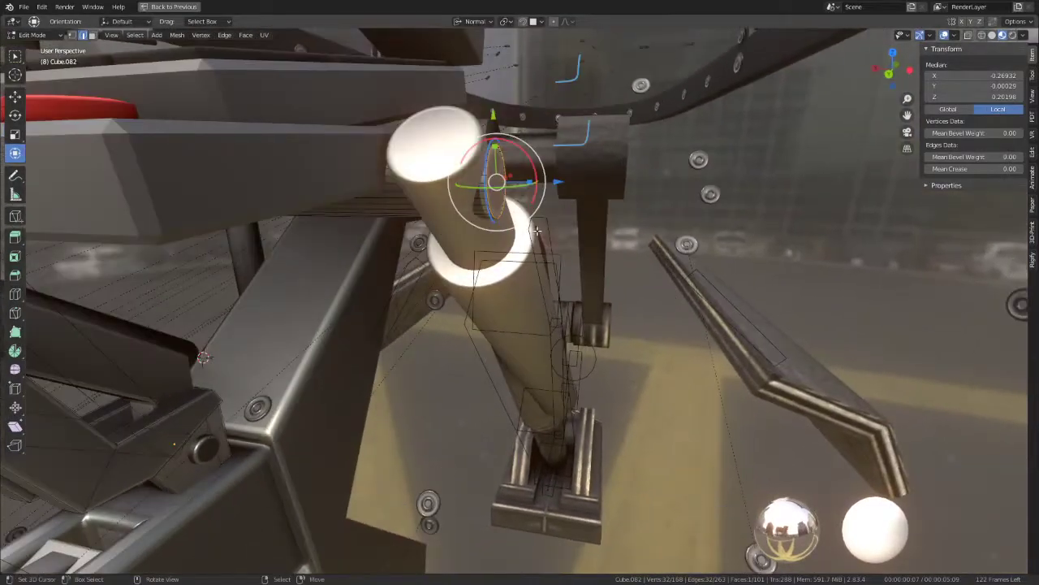
drag(561, 180, 496, 183)
middle_drag(496, 183, 597, 122)
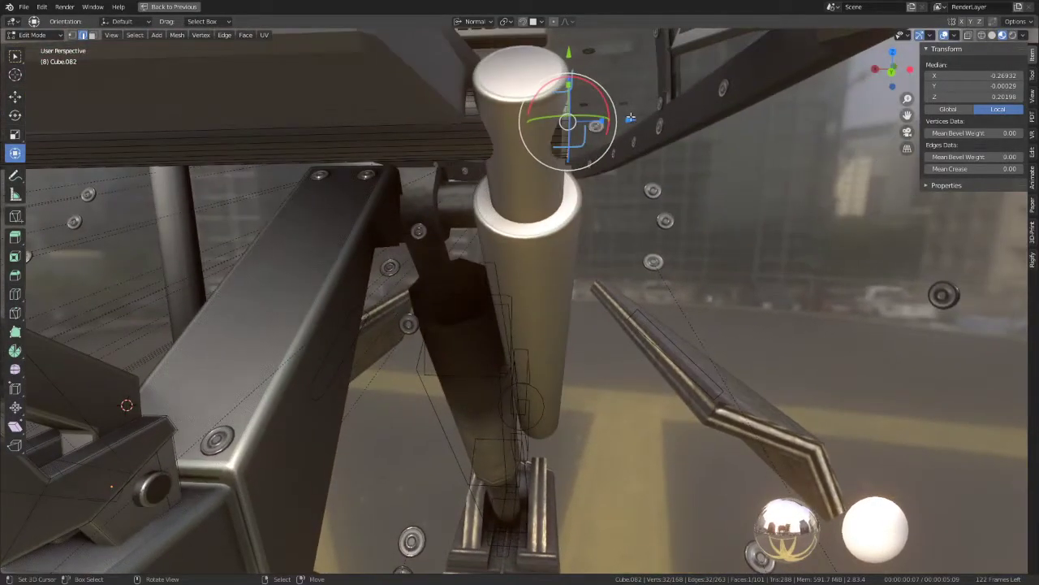
drag(597, 122, 601, 123)
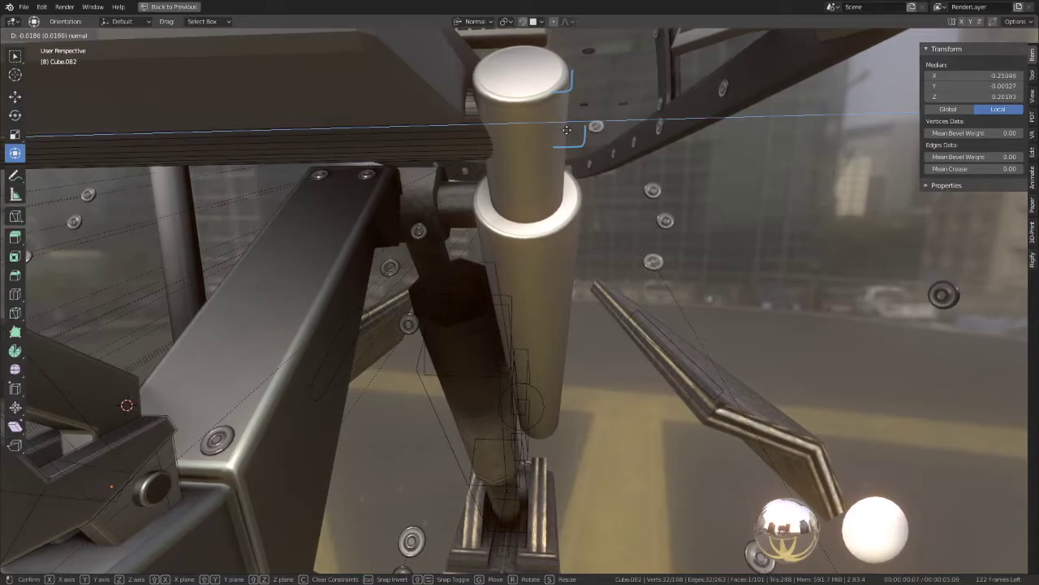
click(576, 132)
mouse_move(577, 132)
middle_down()
mouse_move(475, 230)
mouse_move(499, 215)
mouse_move(523, 198)
mouse_move(446, 223)
mouse_move(656, 178)
mouse_move(581, 162)
mouse_move(627, 159)
mouse_move(602, 169)
mouse_move(573, 317)
mouse_move(728, 309)
middle_up()
key(Tab)
Step: Scale the small block Cube.085 along Y to 1.965 in Edit Mode
click(573, 317)
key(Tab)
key(s)
key(y)
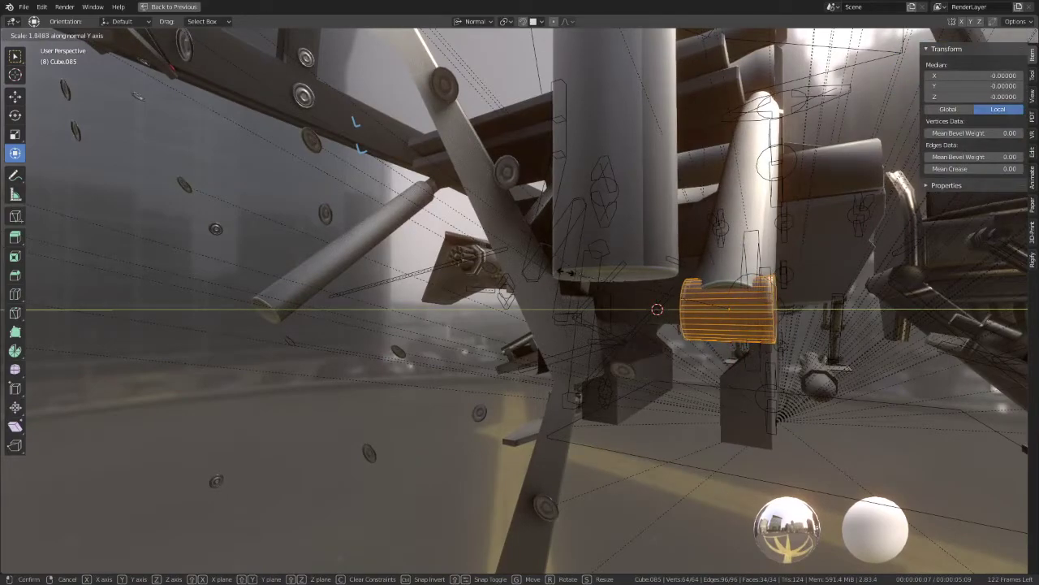
click(599, 242)
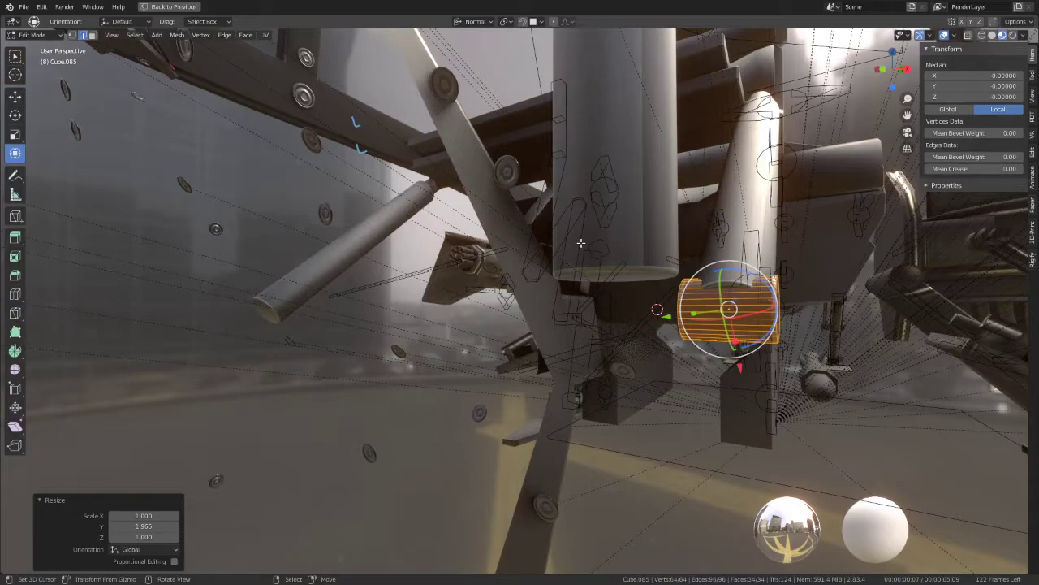
middle_drag(605, 224, 534, 358)
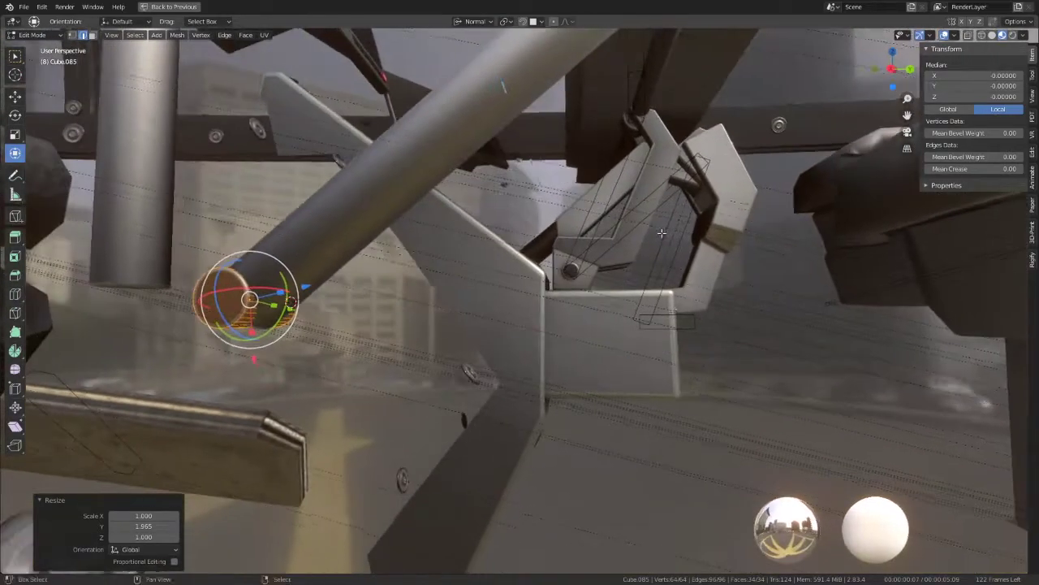
Step: Shrink the block's faces inward along their normals by about 0.007
key(alt+s)
key(Escape)
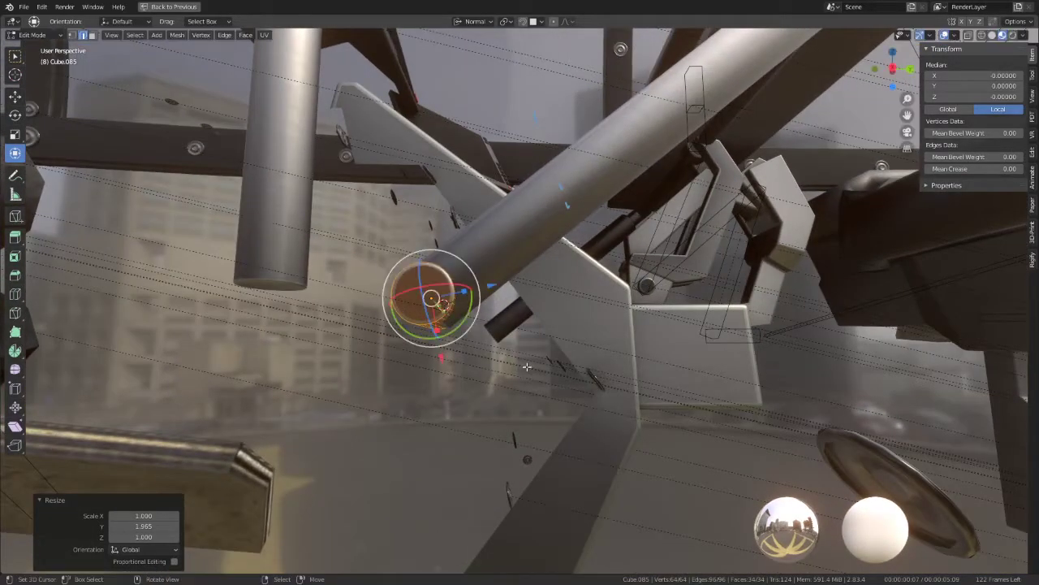
key(alt+s)
key(Return)
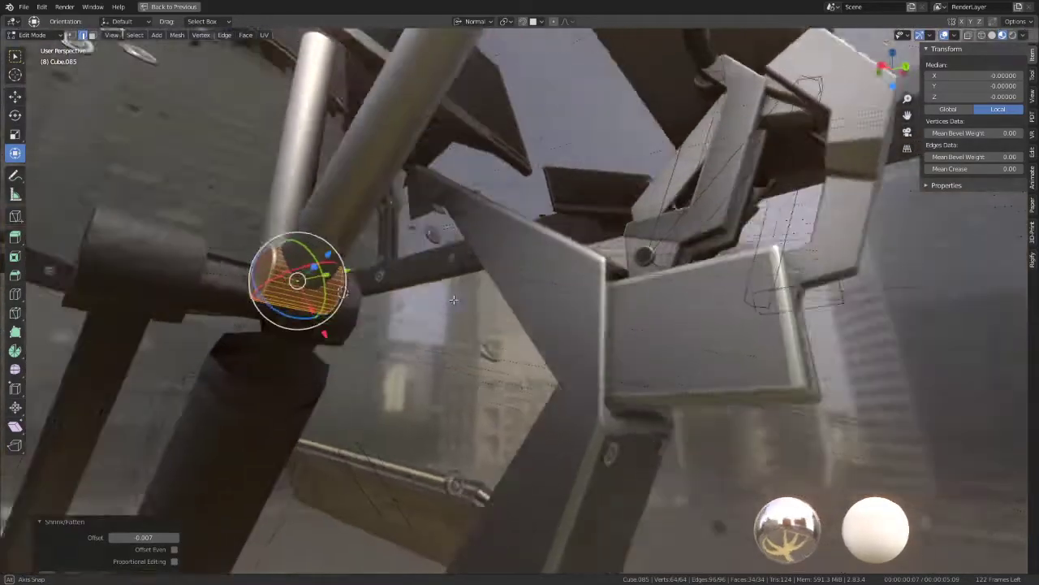
middle_drag(525, 341, 496, 404)
key(alt+s)
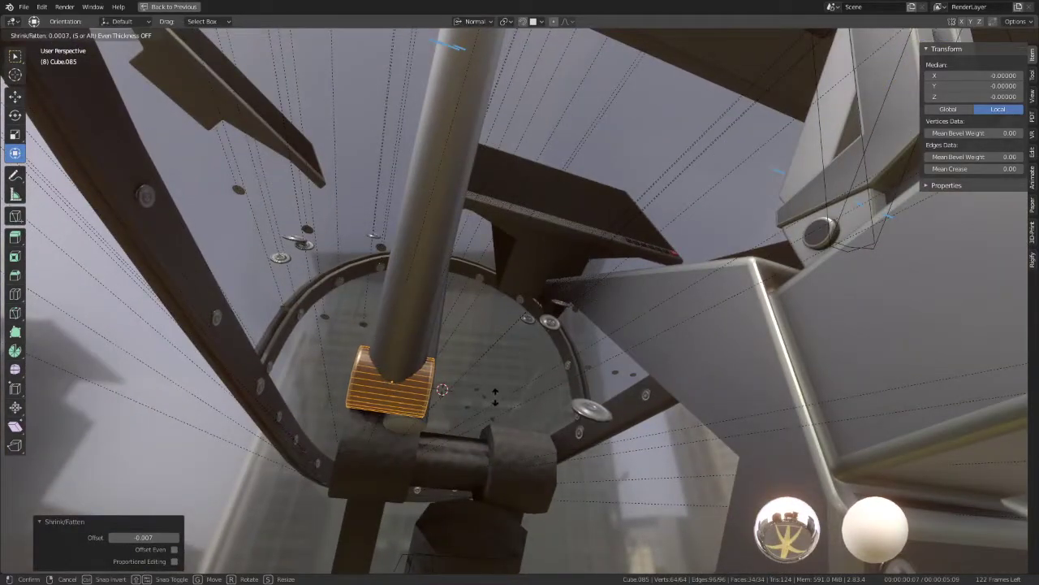
key(Return)
key(s)
middle_drag(495, 388, 448, 404)
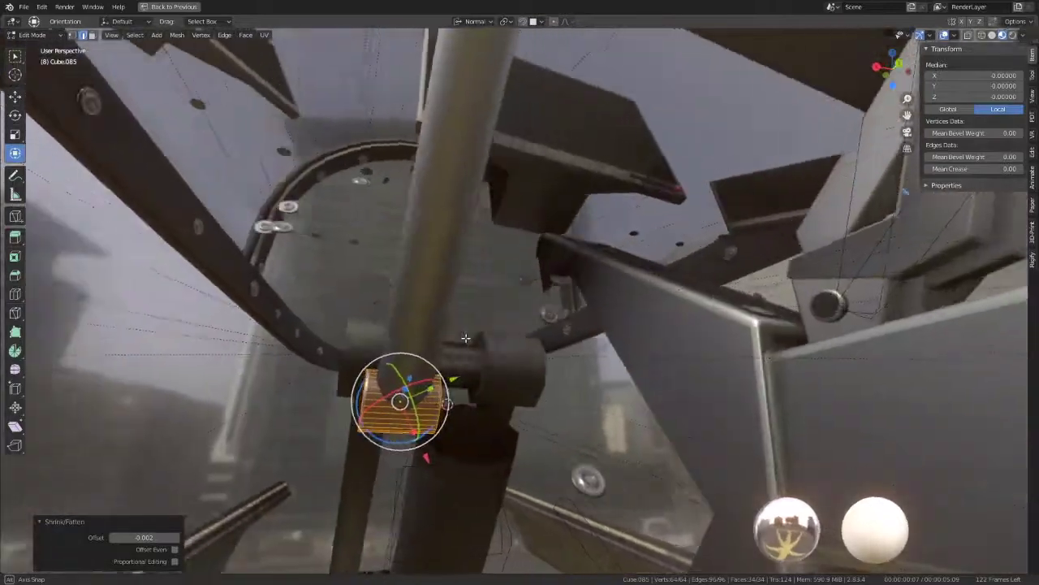
key(y)
key(y)
key(Escape)
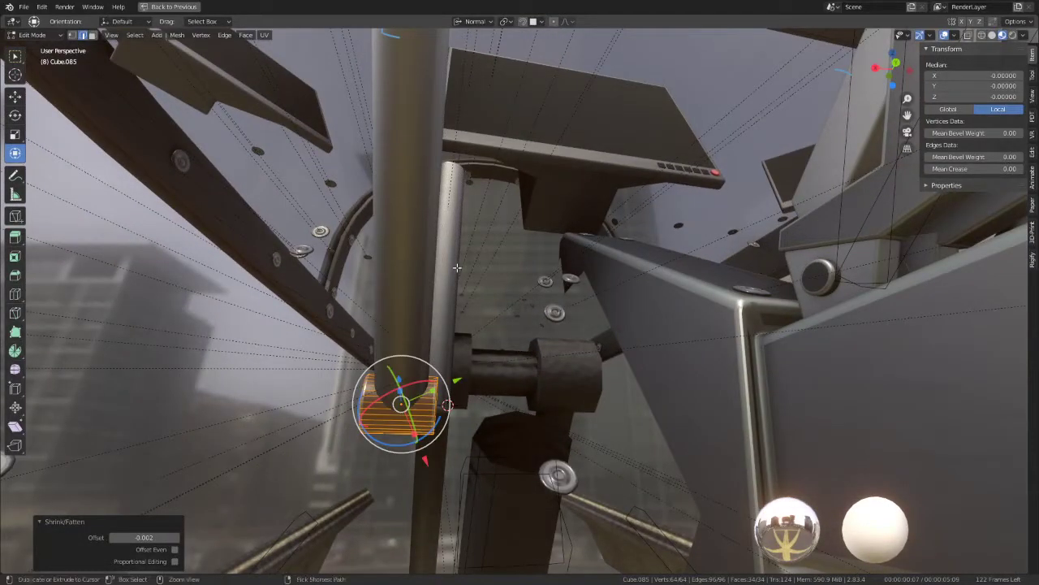
key(ctrl+z)
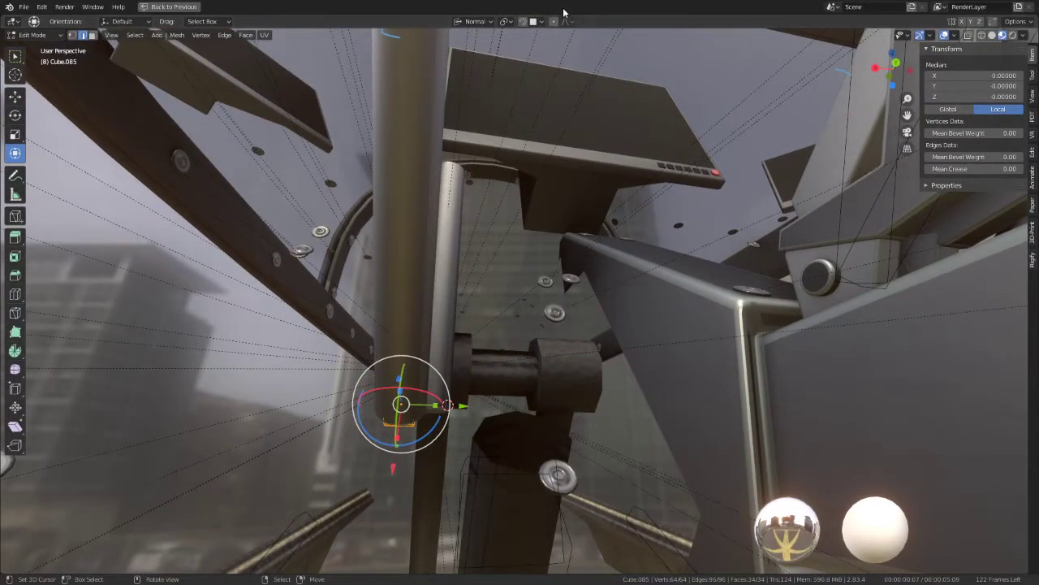
Step: Set the transform orientation to Global and stretch the pivot piece 2.148 along X
click(483, 20)
click(452, 56)
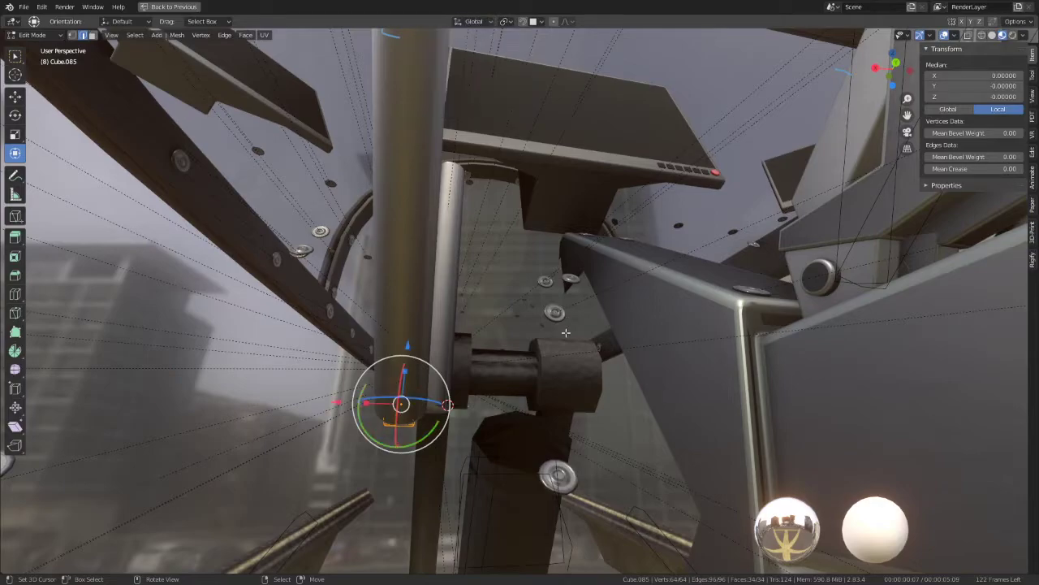
key(s)
key(x)
click(640, 348)
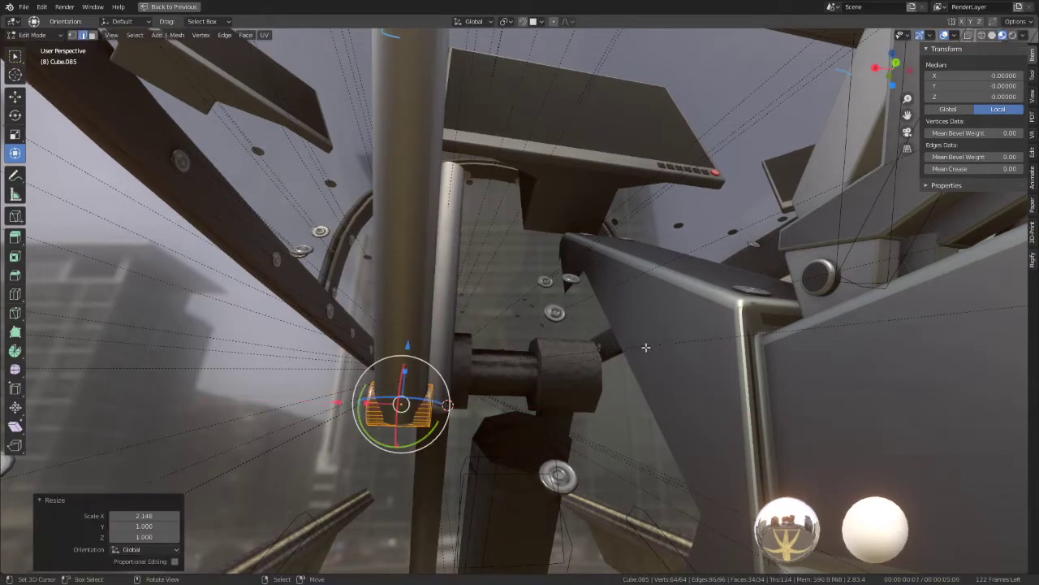
middle_drag(617, 357, 543, 403)
drag(542, 403, 508, 392)
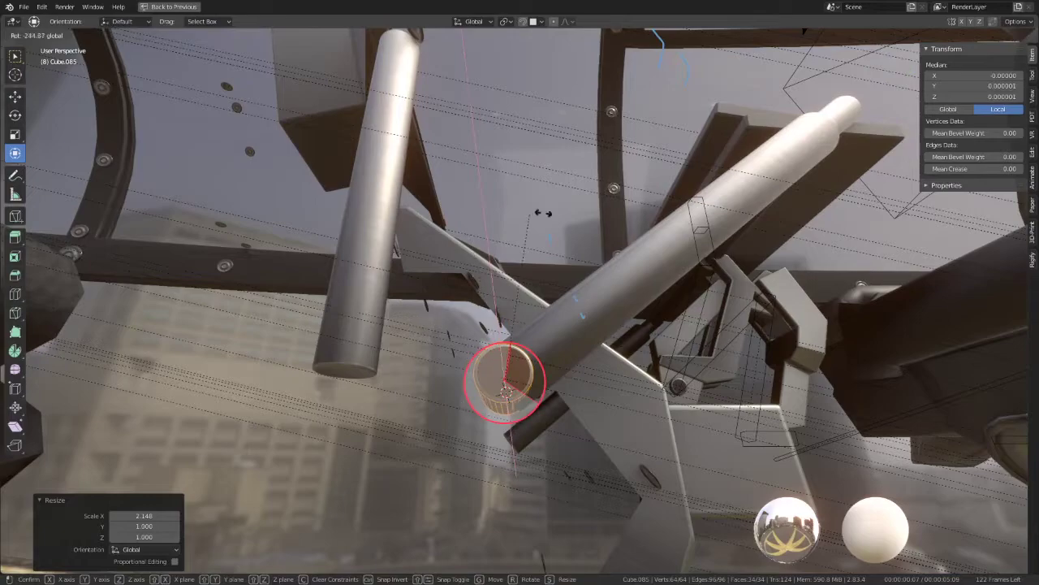
right_click(508, 391)
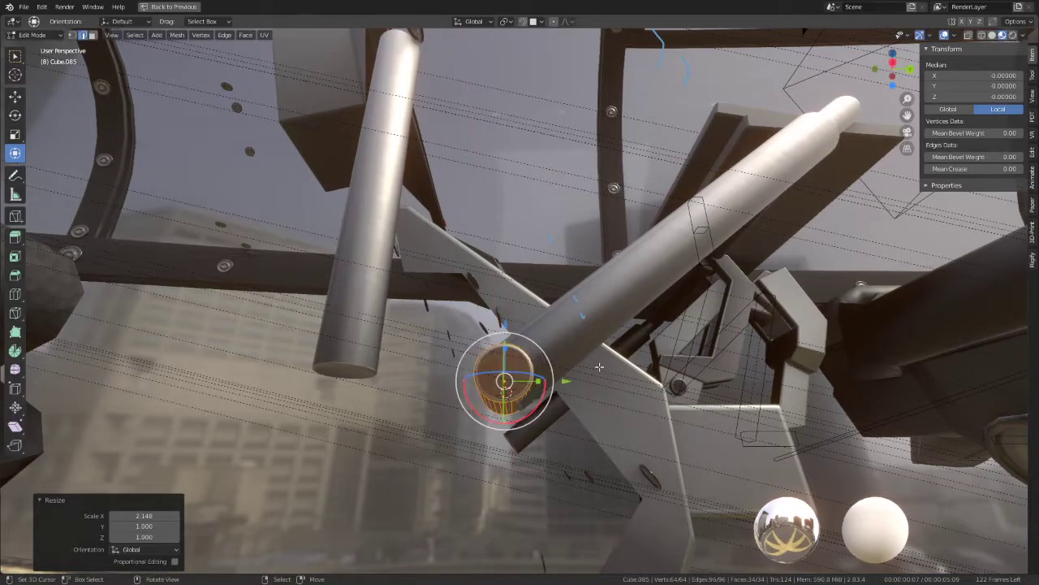
middle_drag(507, 392, 531, 418)
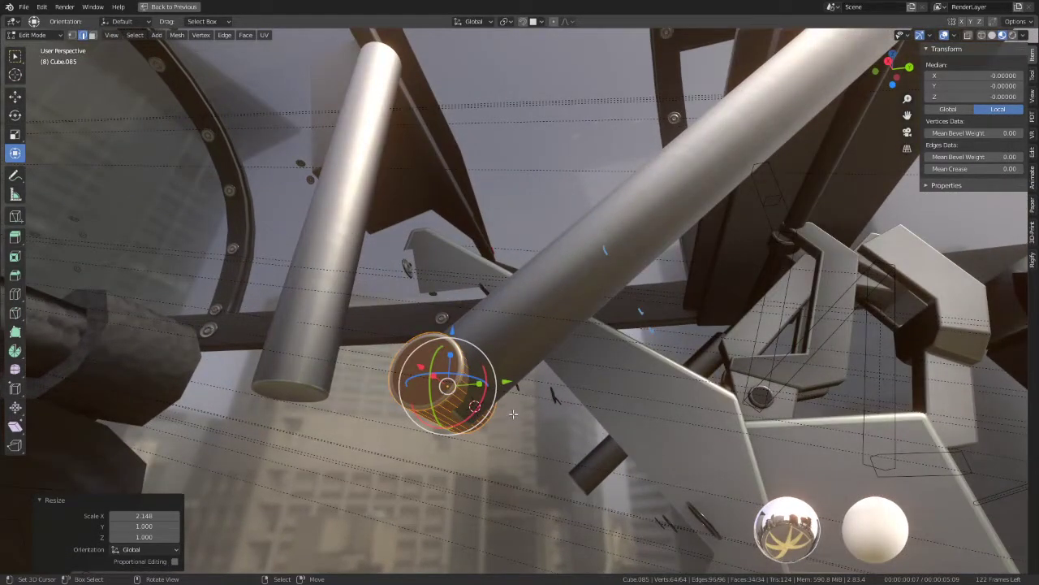
Step: Enlarge the pivot piece uniformly by 1.416, then start trimming it along X
key(s)
click(532, 428)
mouse_move(532, 428)
middle_down()
mouse_move(461, 375)
mouse_move(532, 386)
middle_up()
key(s)
key(x)
click(437, 367)
key(Tab)
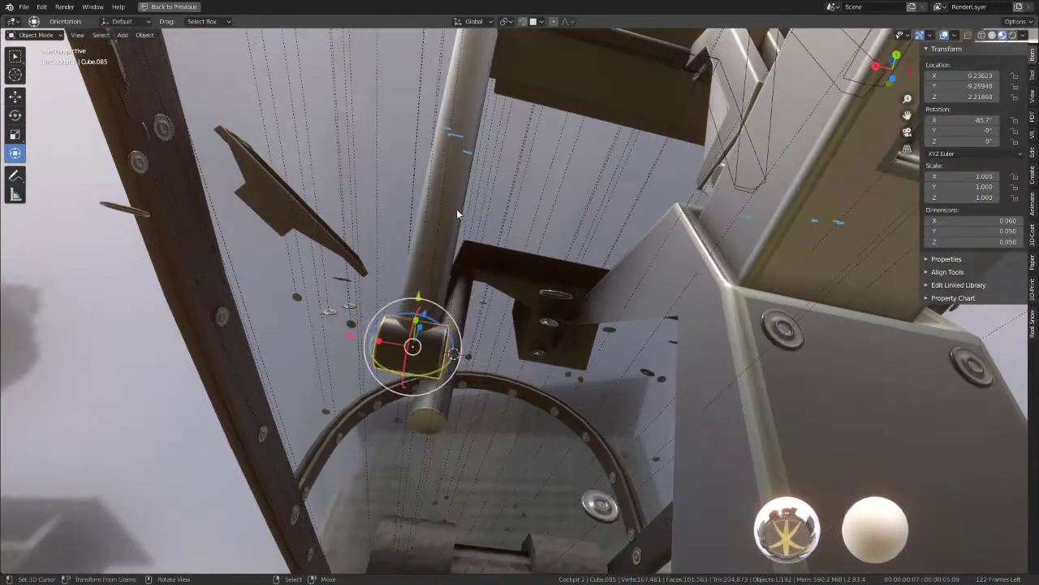
mouse_move(457, 209)
middle_down()
mouse_move(558, 335)
mouse_move(486, 362)
mouse_move(394, 375)
mouse_move(518, 273)
middle_up()
key(KP_3)
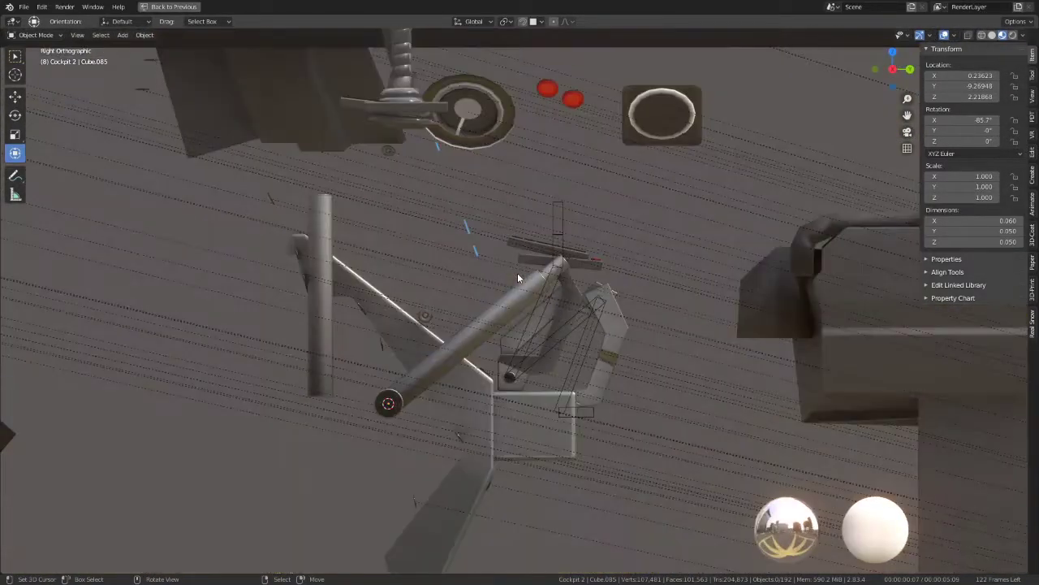
click(565, 209)
key(ctrl+Tab)
mouse_move(403, 381)
middle_down()
mouse_move(414, 360)
mouse_move(487, 369)
mouse_move(615, 360)
mouse_move(583, 359)
middle_up()
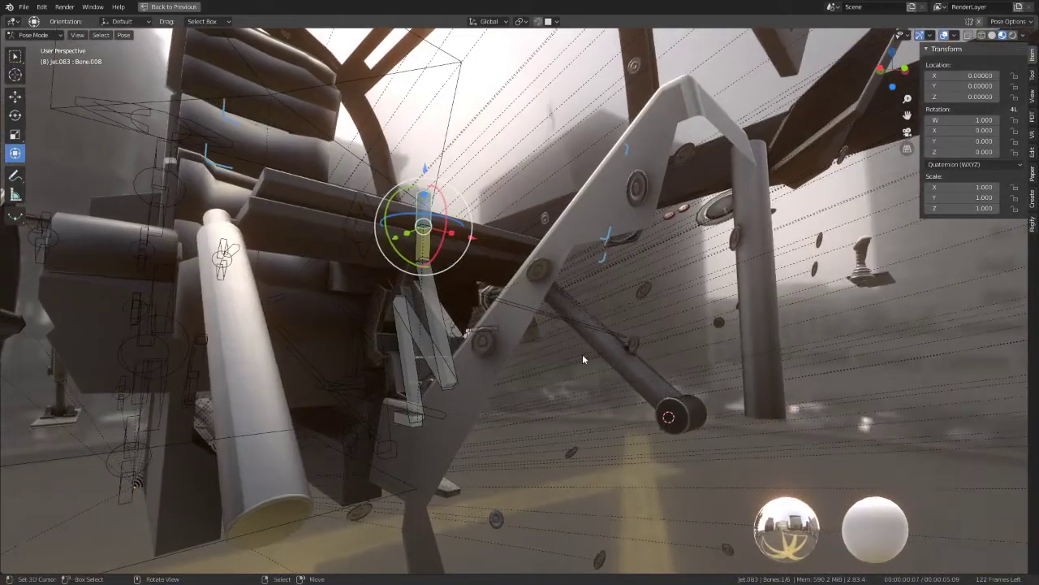
click(404, 416)
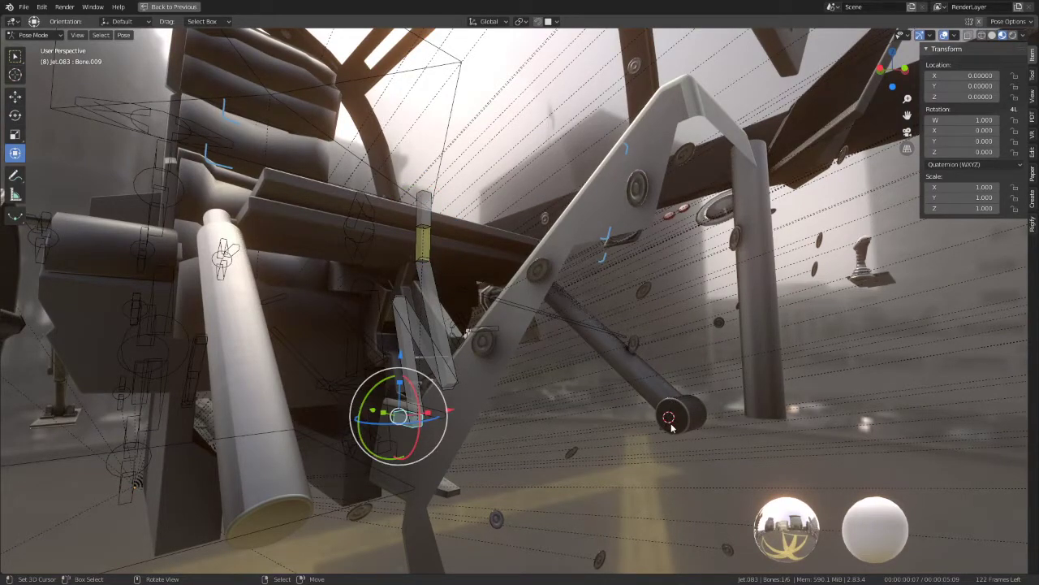
mouse_move(669, 424)
middle_down()
mouse_move(347, 327)
mouse_move(445, 327)
mouse_move(402, 320)
mouse_move(515, 307)
mouse_move(463, 384)
middle_up()
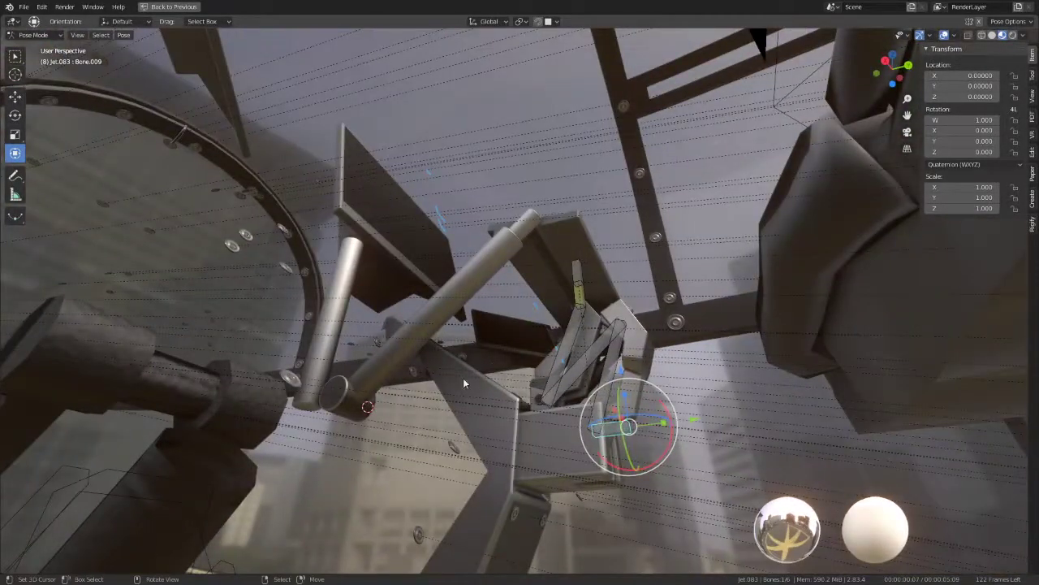
click(345, 414)
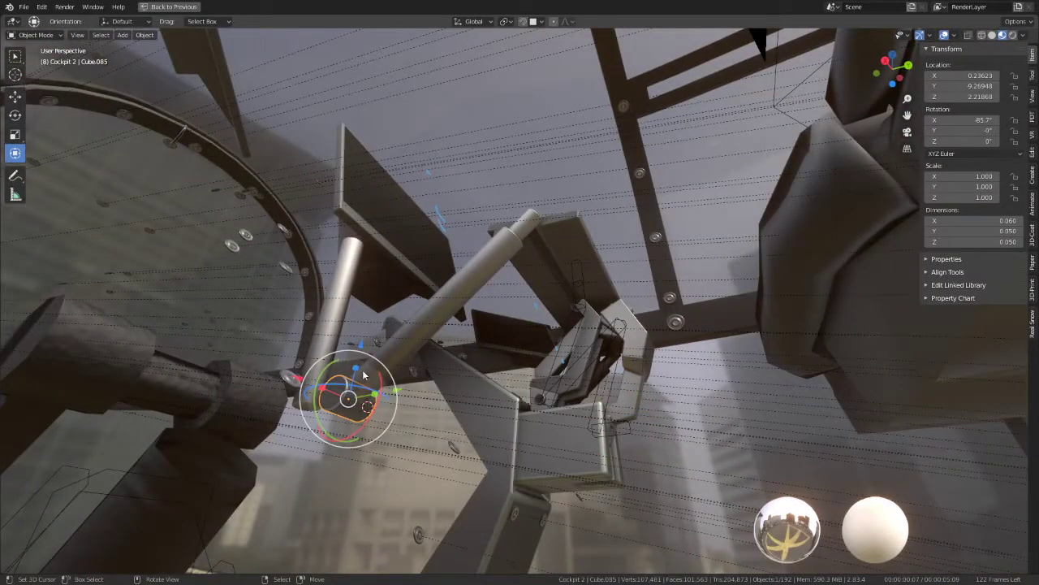
click(480, 261)
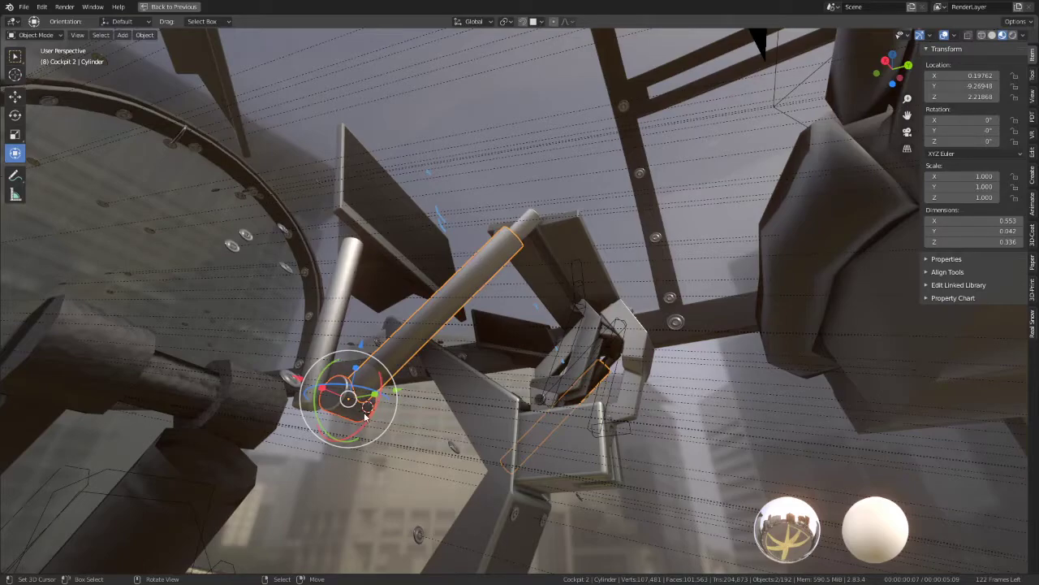
middle_drag(362, 423, 539, 339)
Step: Maximize the 3D viewport and unhide all objects with Alt+H to show the cockpit walls
key(ctrl+space)
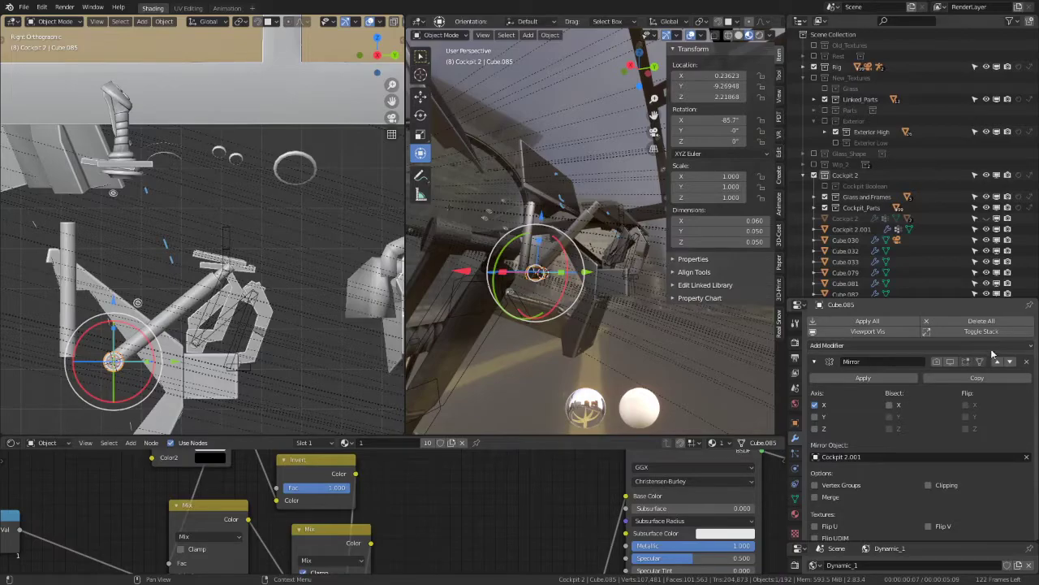
key(ctrl+space)
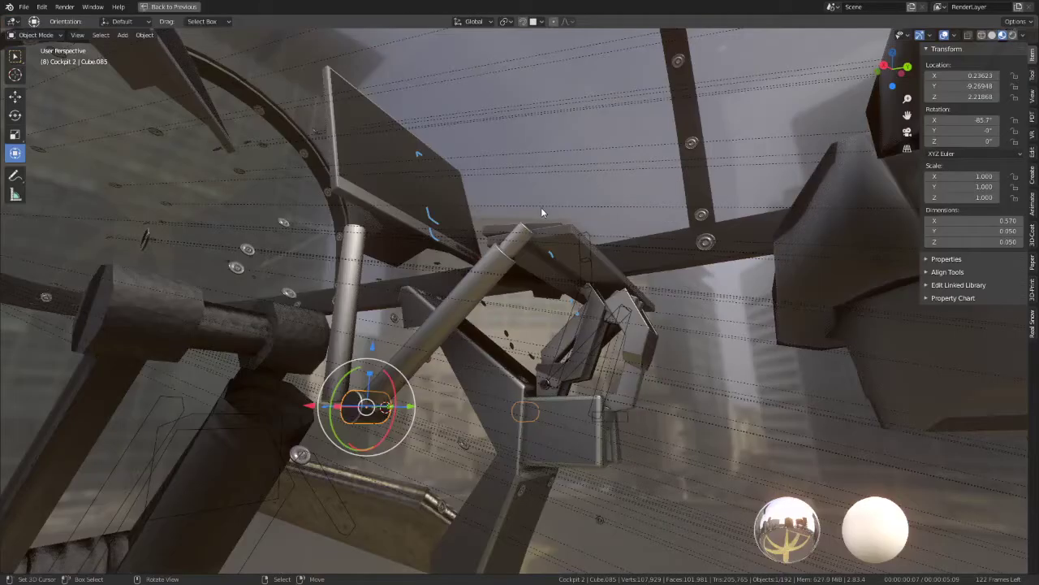
mouse_move(541, 207)
middle_down()
mouse_move(441, 276)
mouse_move(379, 286)
mouse_move(402, 342)
mouse_move(601, 317)
mouse_move(565, 342)
middle_up()
key(alt+h)
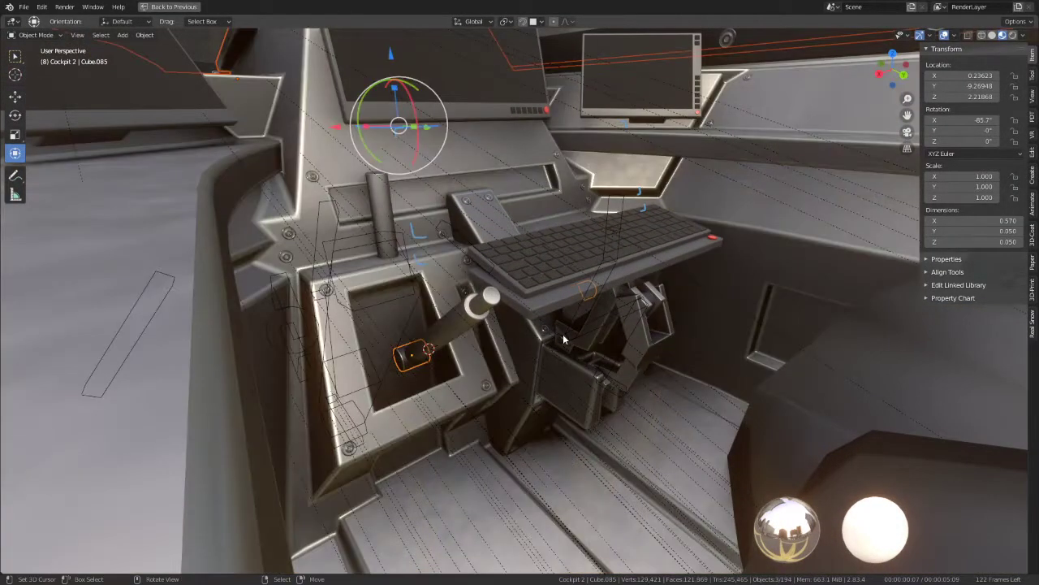
mouse_move(606, 239)
middle_down()
mouse_move(555, 230)
mouse_move(636, 268)
mouse_move(548, 237)
mouse_move(566, 247)
mouse_move(571, 211)
mouse_move(592, 190)
mouse_move(618, 207)
middle_up()
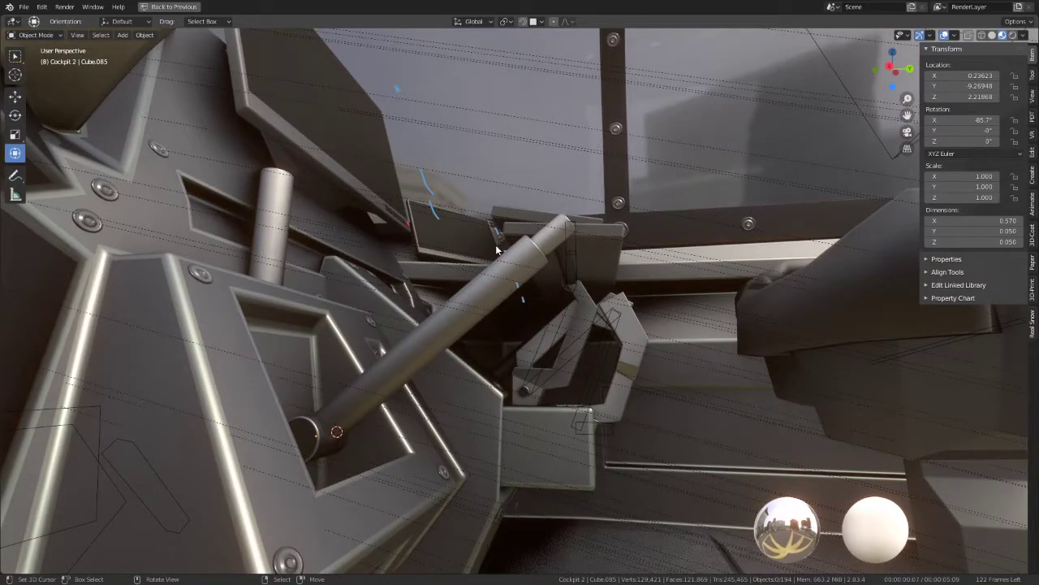
Step: Hide the cockpit's side panel from the right-side orthographic view
key(KP_3)
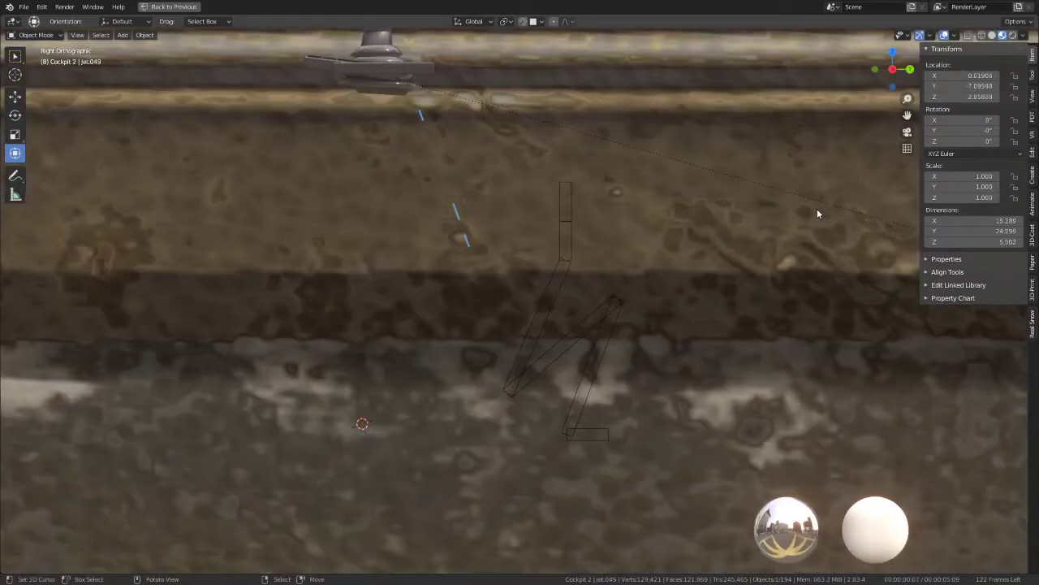
scroll(818, 141, down, 5)
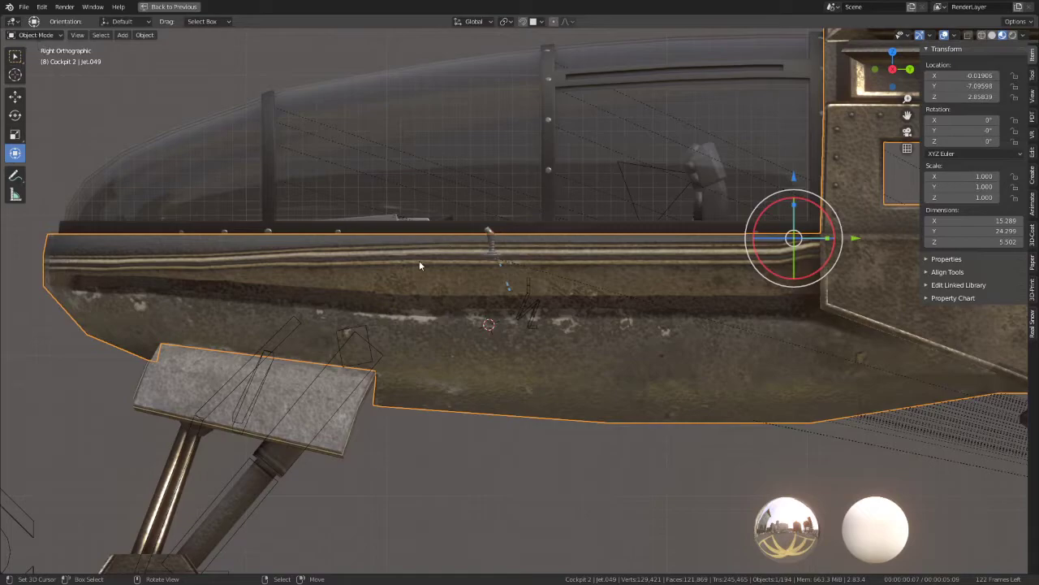
key(h)
scroll(549, 355, up, 2)
scroll(600, 341, up, 2)
scroll(619, 242, up, 2)
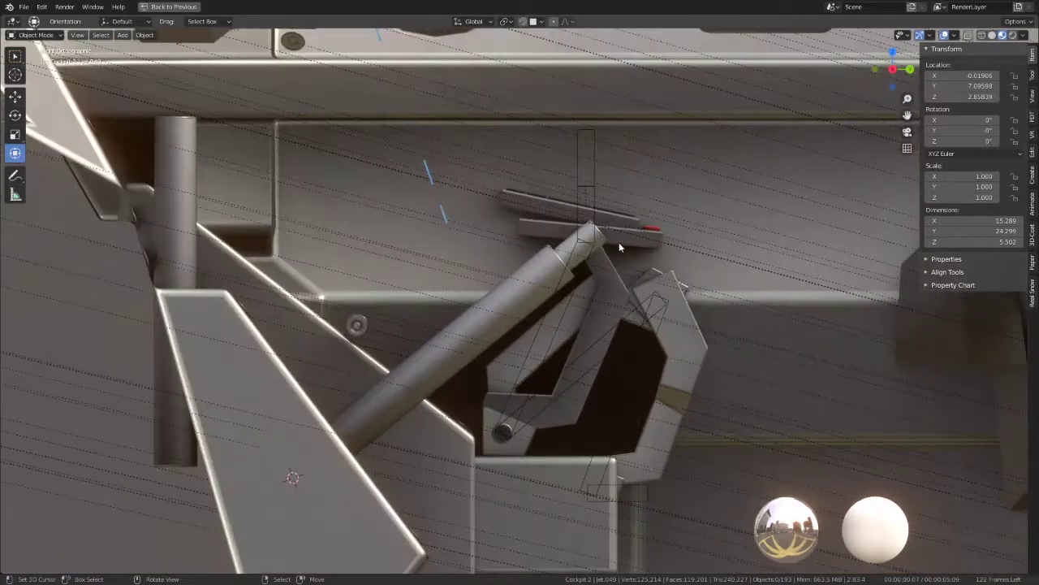
Step: In Pose Mode, test-move the rig's top bone several times, cancelling each back to rest
click(618, 242)
key(ctrl+Tab)
click(591, 180)
key(g)
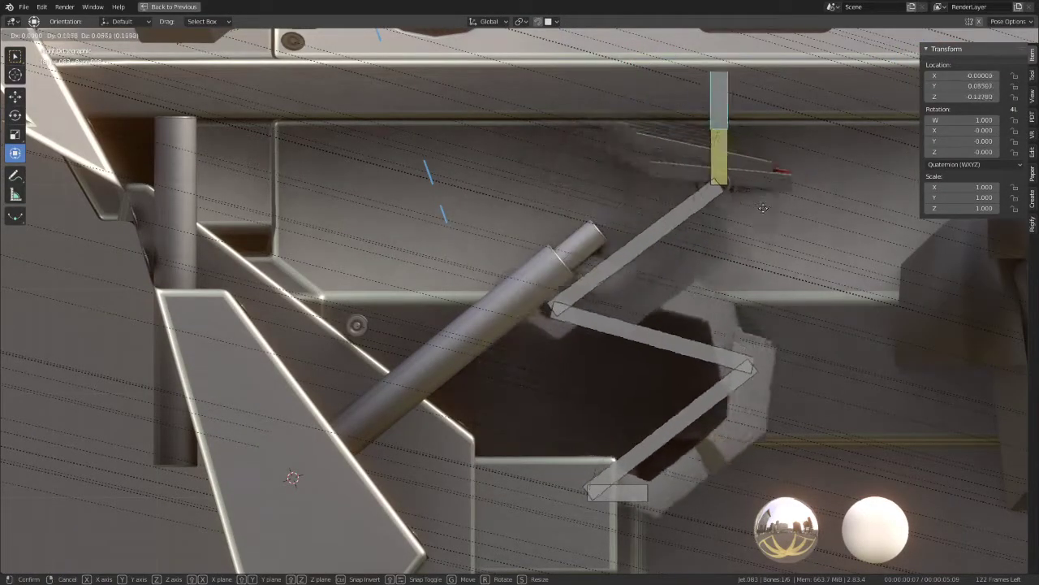
right_click(673, 265)
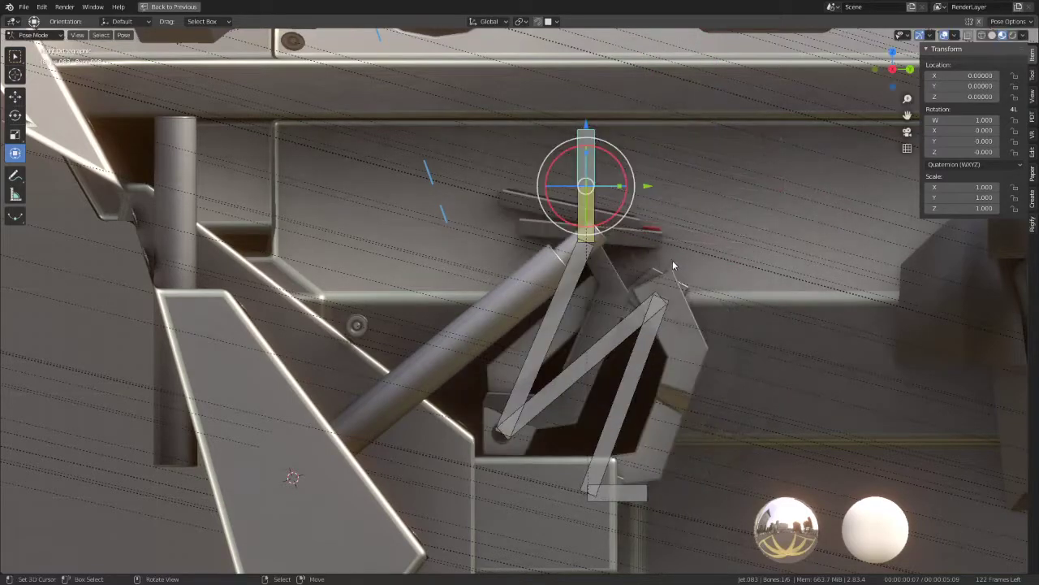
key(g)
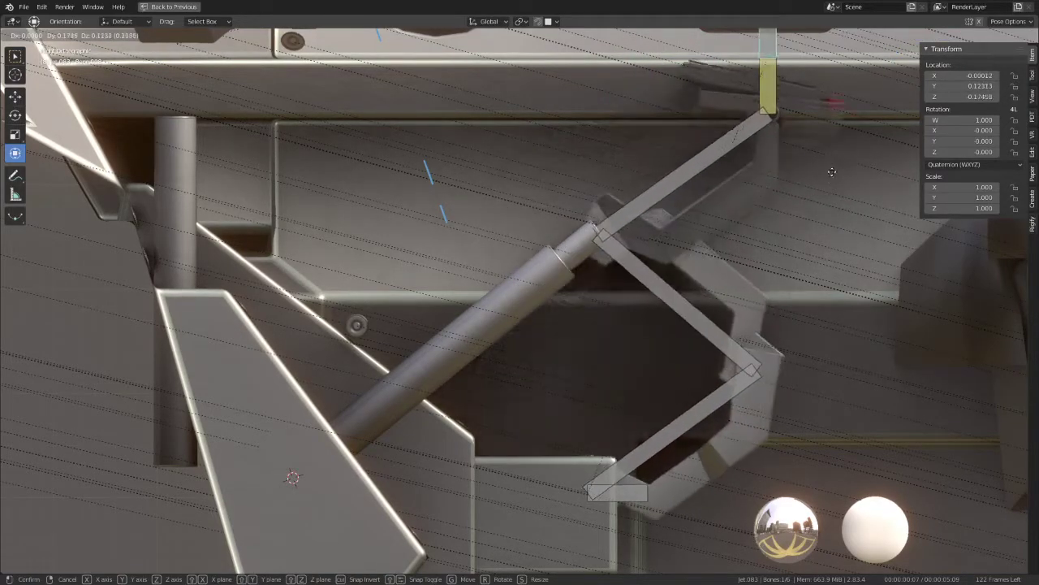
right_click(588, 105)
middle_drag(673, 167, 440, 259)
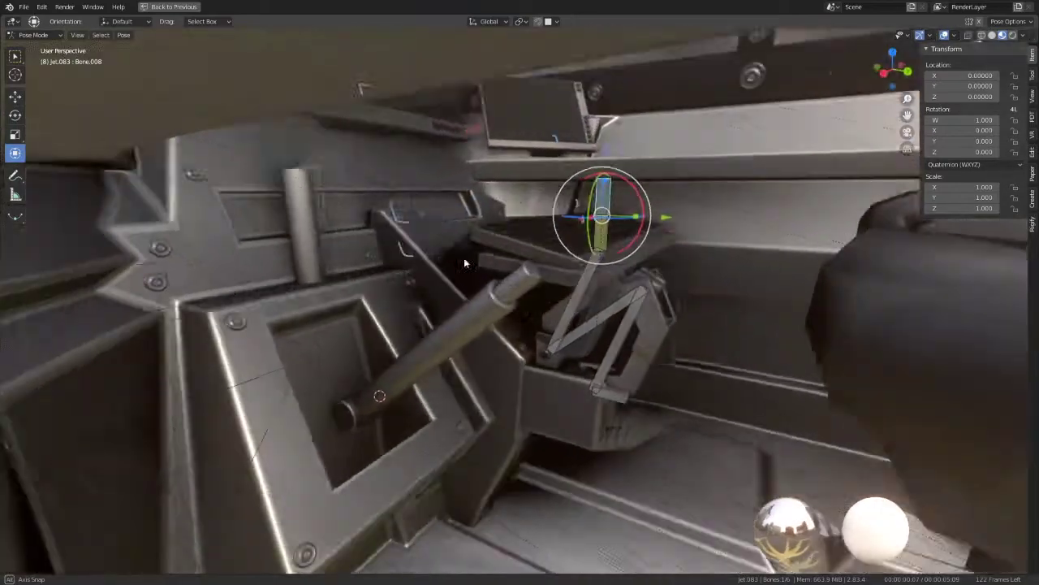
key(KP_3)
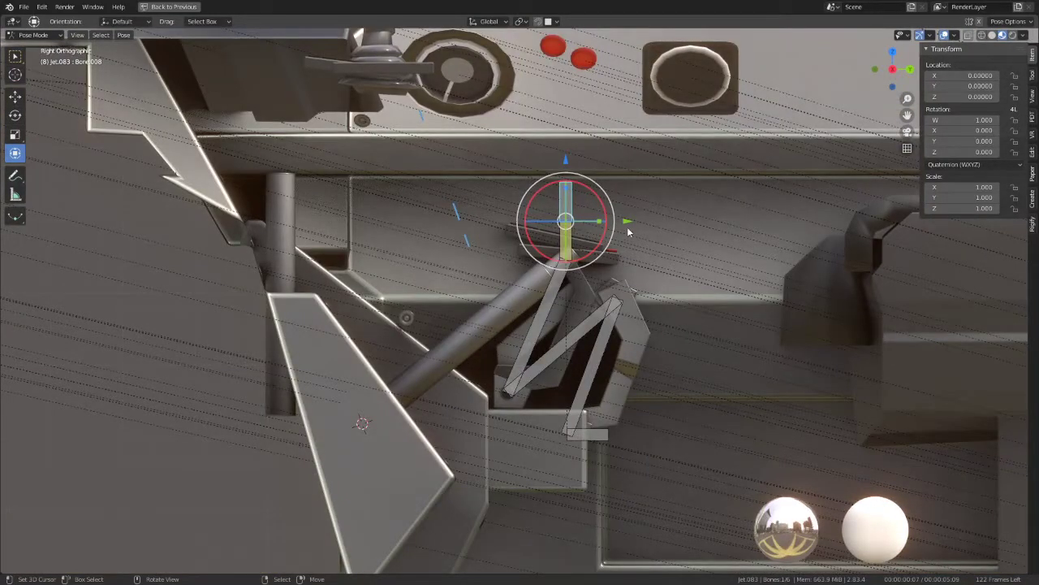
key(g)
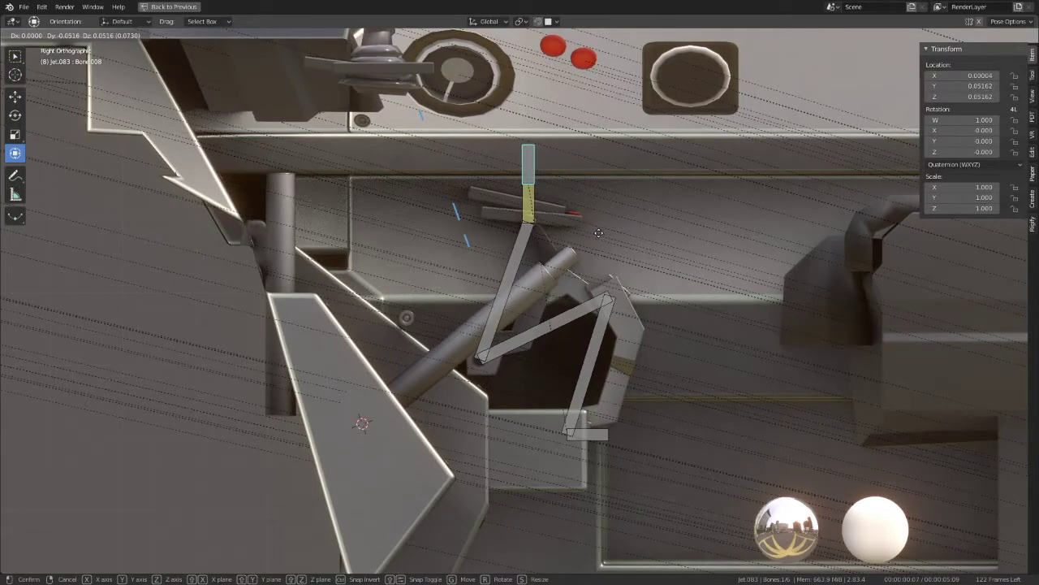
right_click(599, 233)
Step: Select the small pivot cylinder at the lever's base
click(422, 378)
mouse_move(422, 378)
middle_down()
mouse_move(572, 293)
mouse_move(486, 306)
middle_up()
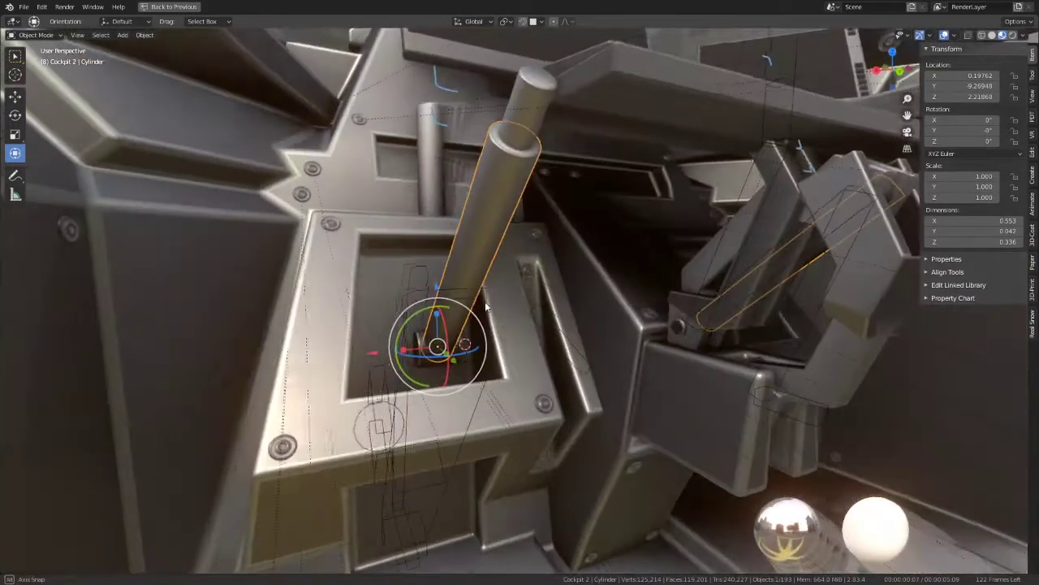
click(423, 361)
middle_drag(423, 361, 436, 296)
Step: Lower the pivot piece to Z 2.1441 and tilt it about -8.62° around X
key(g)
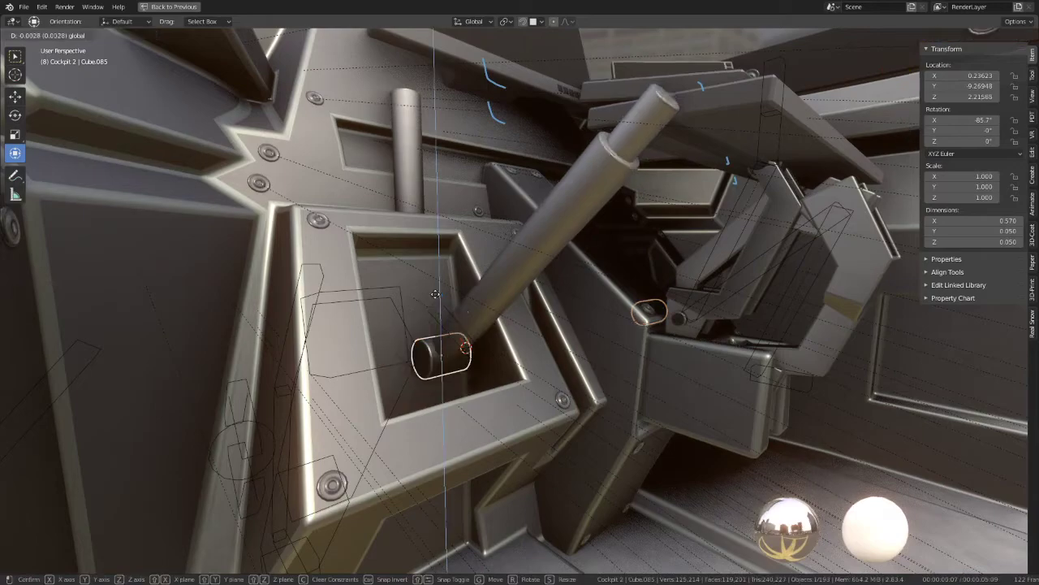
key(z)
click(433, 341)
key(KP_3)
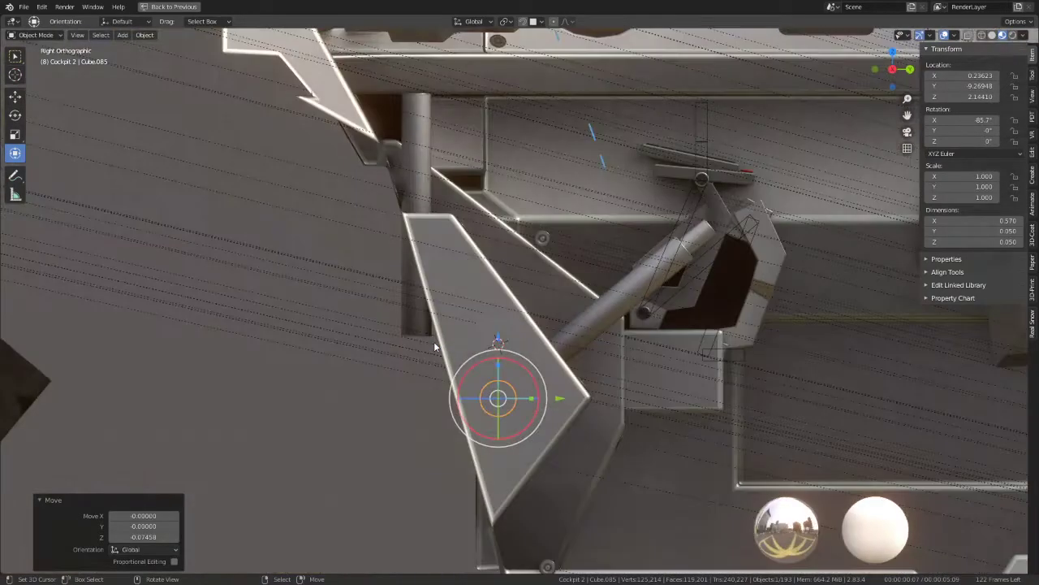
key(r)
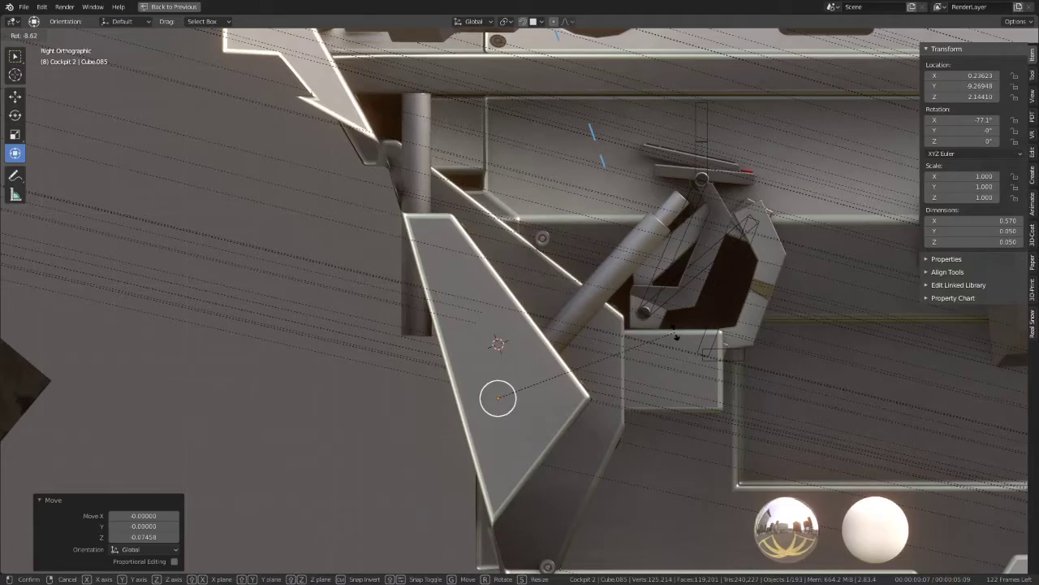
click(674, 334)
Step: Select the lever cylinder Cylinder.016 and enter Edit Mode on it
mouse_move(675, 332)
middle_down()
mouse_move(562, 376)
mouse_move(626, 357)
middle_up()
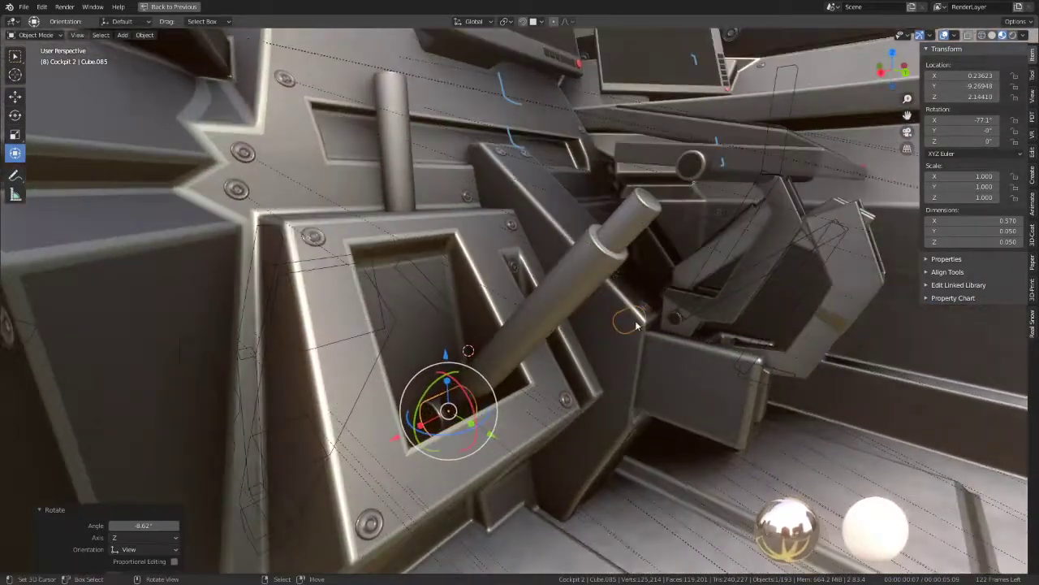
click(652, 203)
middle_drag(652, 203, 606, 275)
key(Tab)
Step: Extrude the lever's top face in place and scale it down to 0.57
click(578, 315)
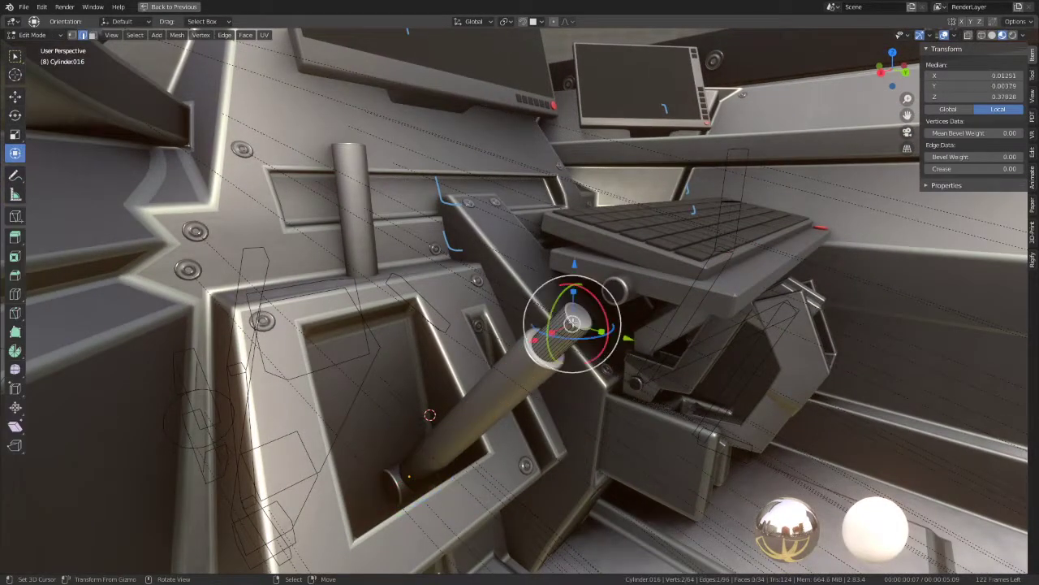
click(92, 35)
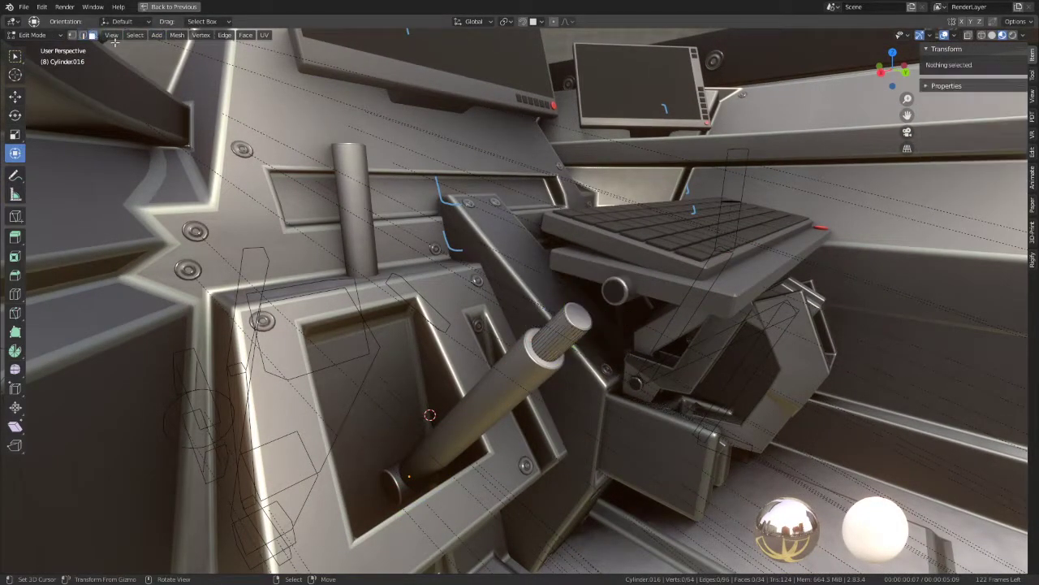
scroll(592, 311, up, 2)
click(592, 310)
middle_drag(592, 310, 520, 317)
key(e)
key(Escape)
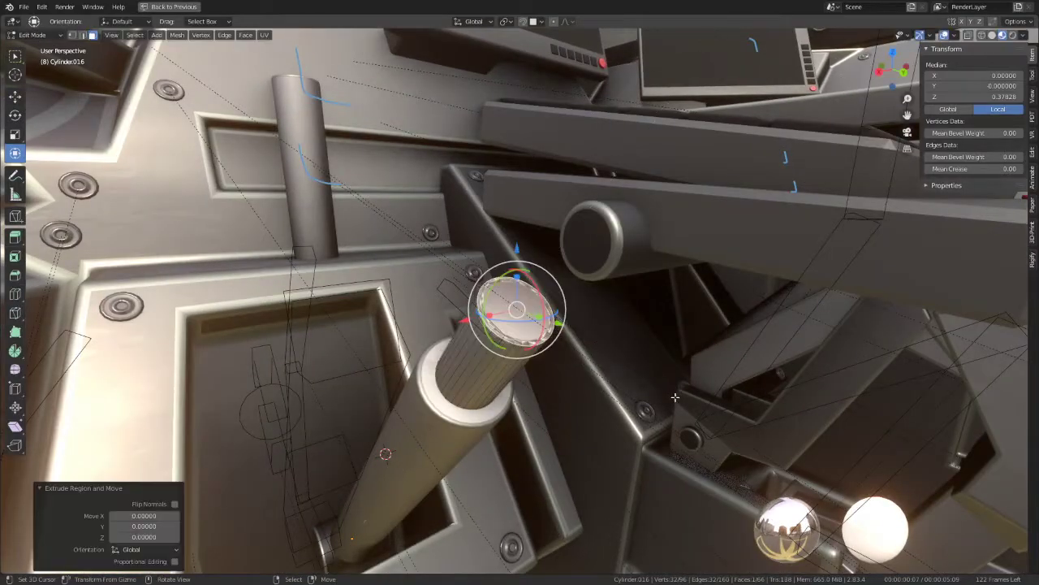
key(s)
click(604, 386)
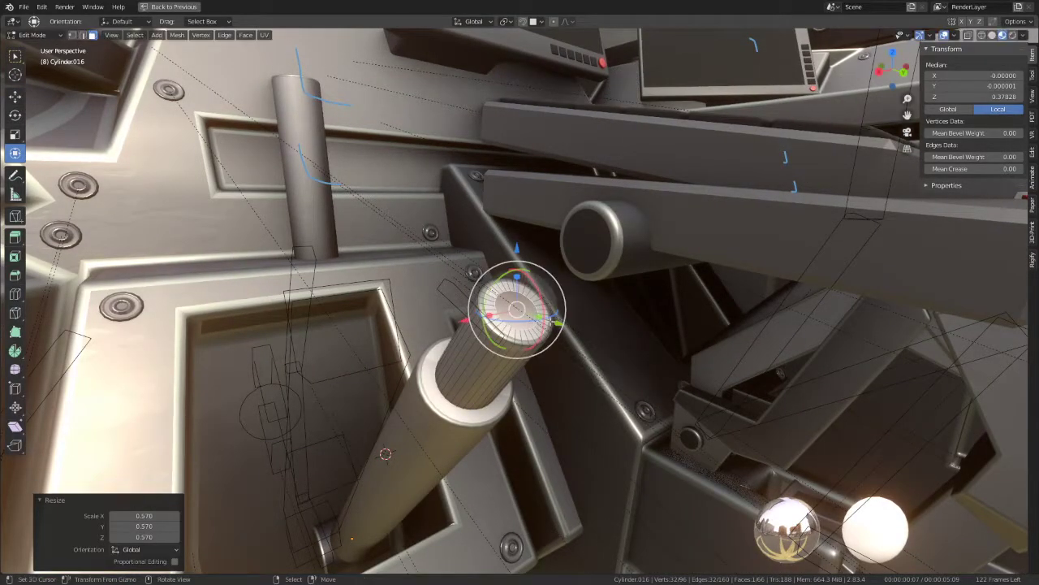
Step: With Normal orientation, push the narrowed tip outward along its face normal
ctrl+alt+shift+click(546, 322)
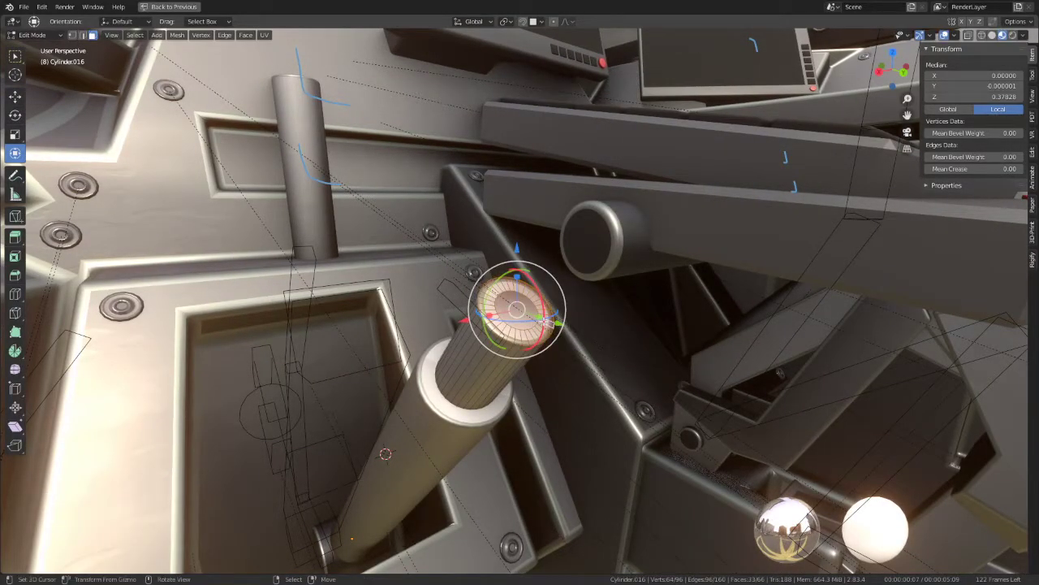
key(KP_3)
shift+middle_drag(546, 321, 416, 423)
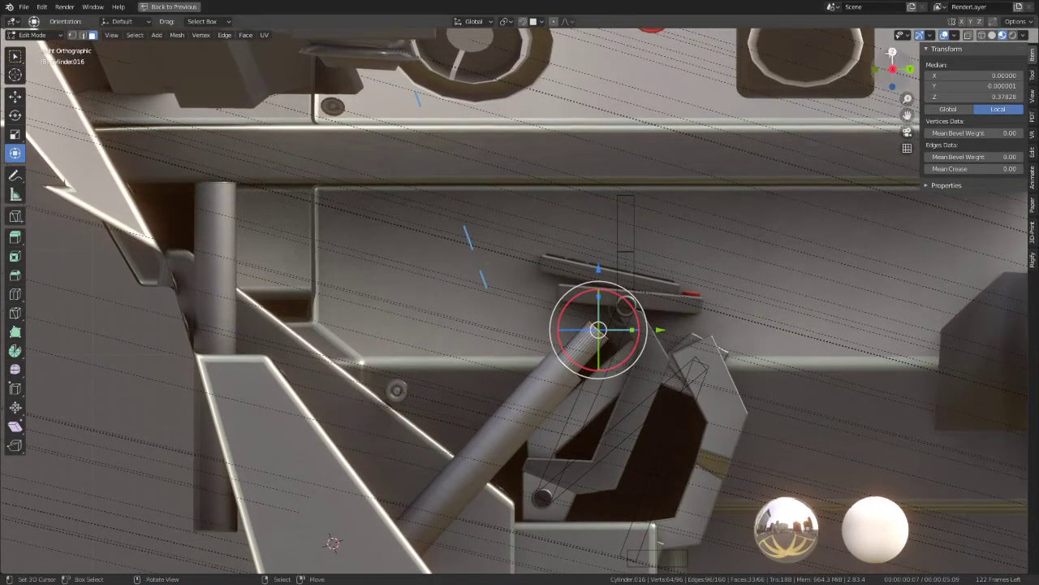
click(474, 21)
click(452, 78)
middle_drag(587, 134, 678, 284)
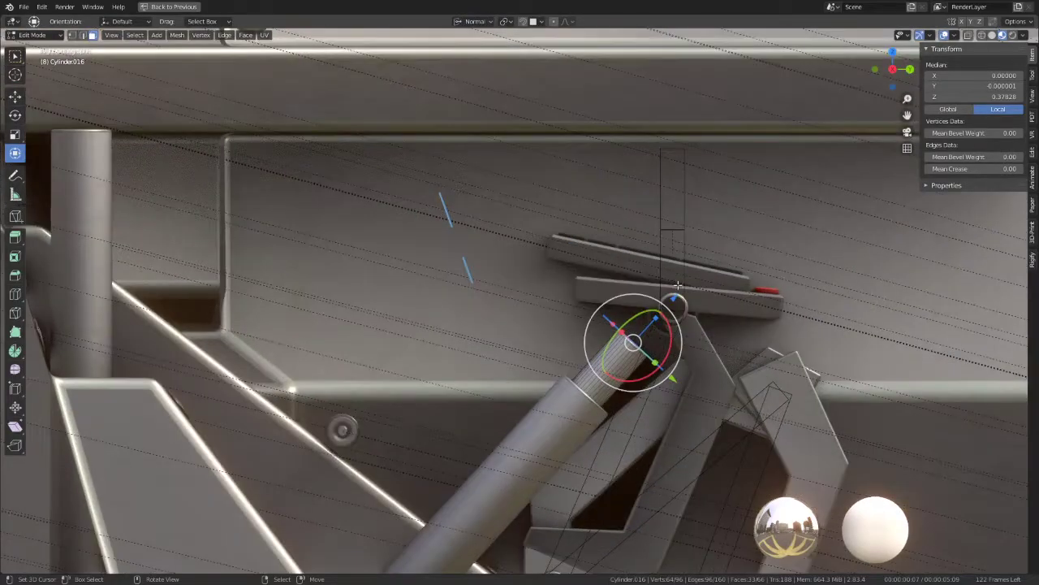
drag(681, 297, 700, 277)
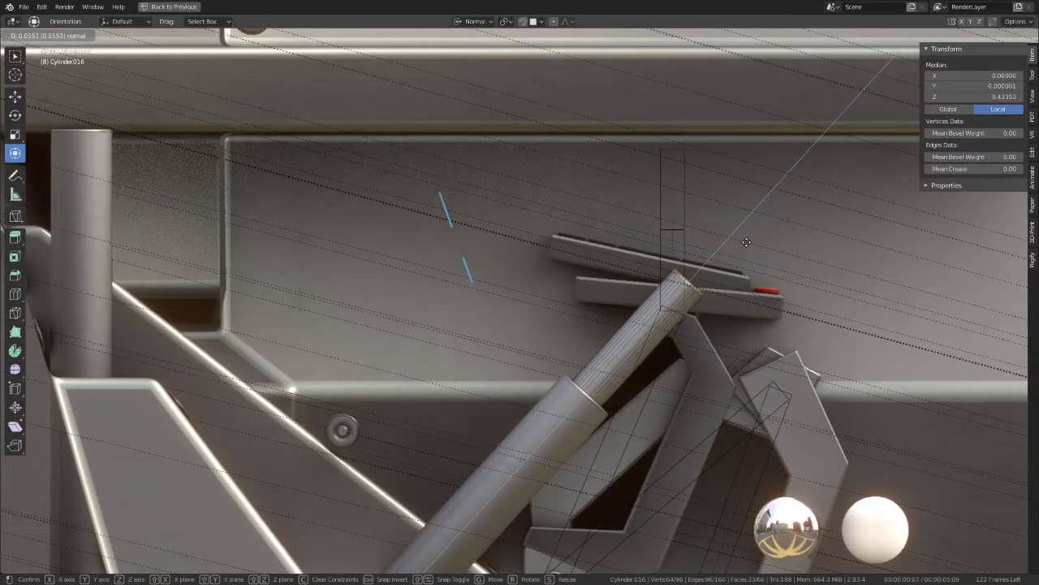
drag(746, 242, 744, 244)
middle_drag(689, 279, 642, 278)
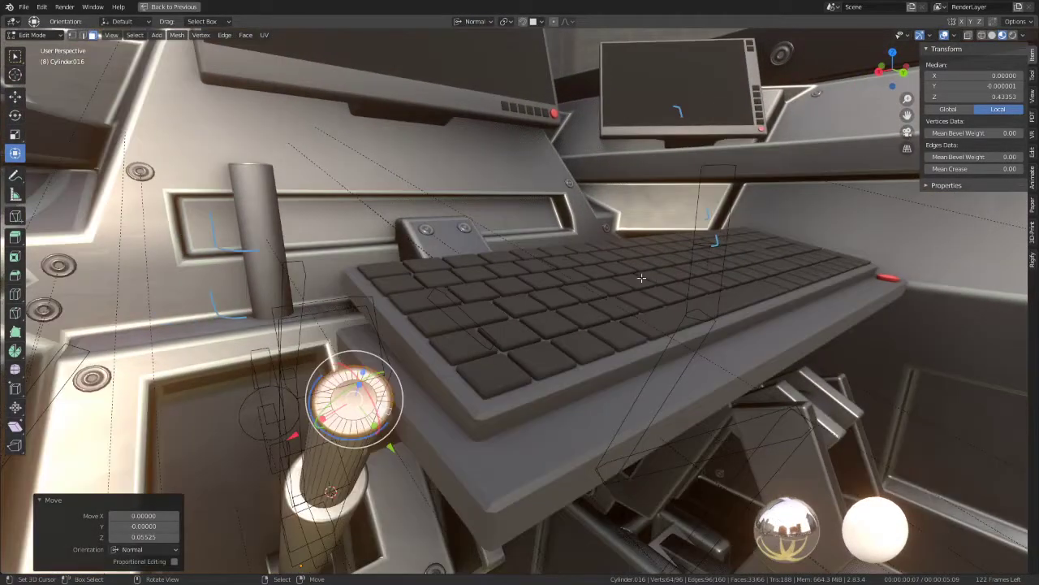
Step: Select the whole cylinder mesh and briefly check the Vertex Paint mode options
key(s)
click(594, 436)
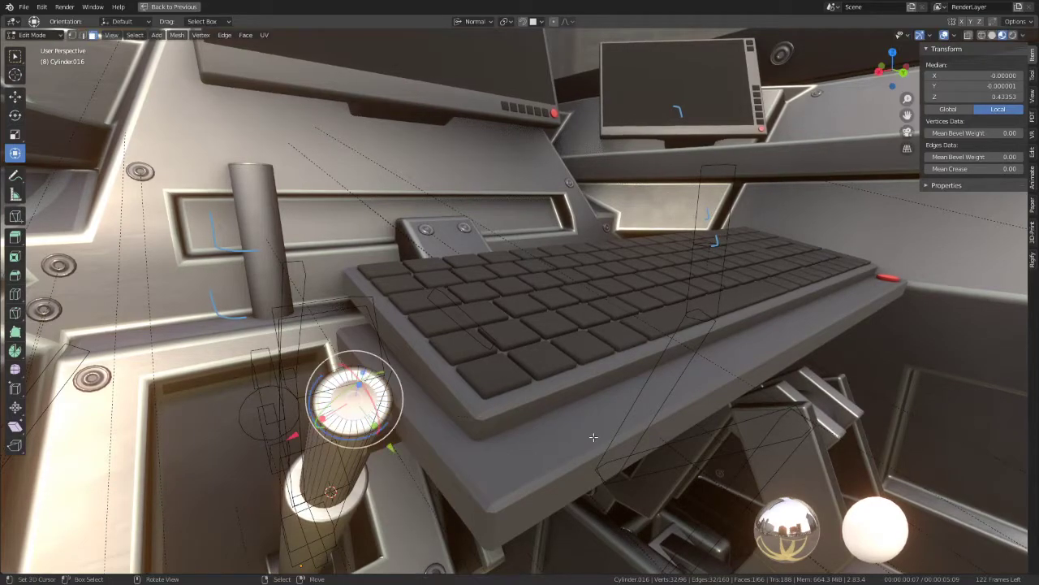
key(a)
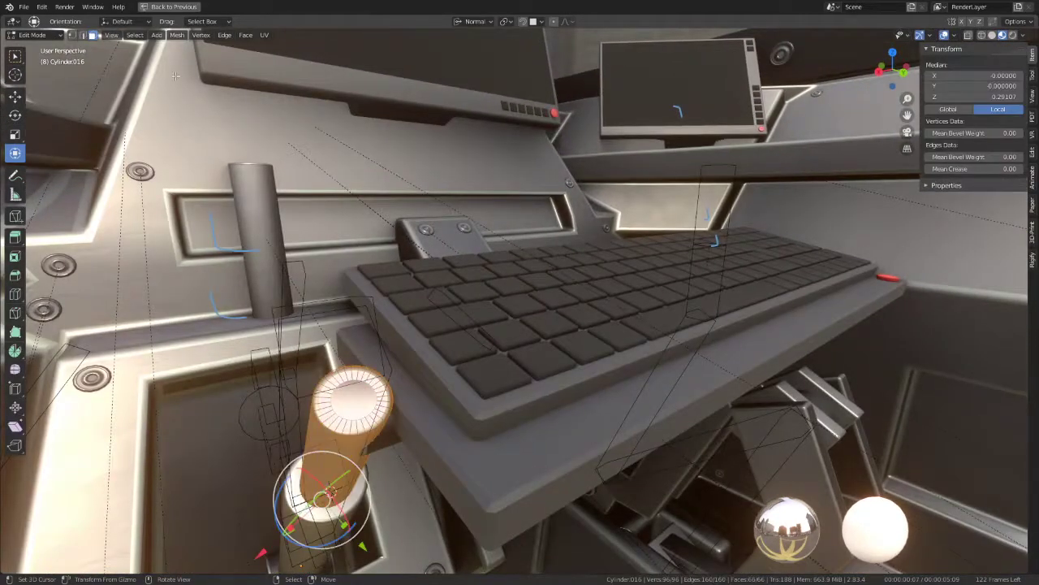
click(34, 35)
click(36, 83)
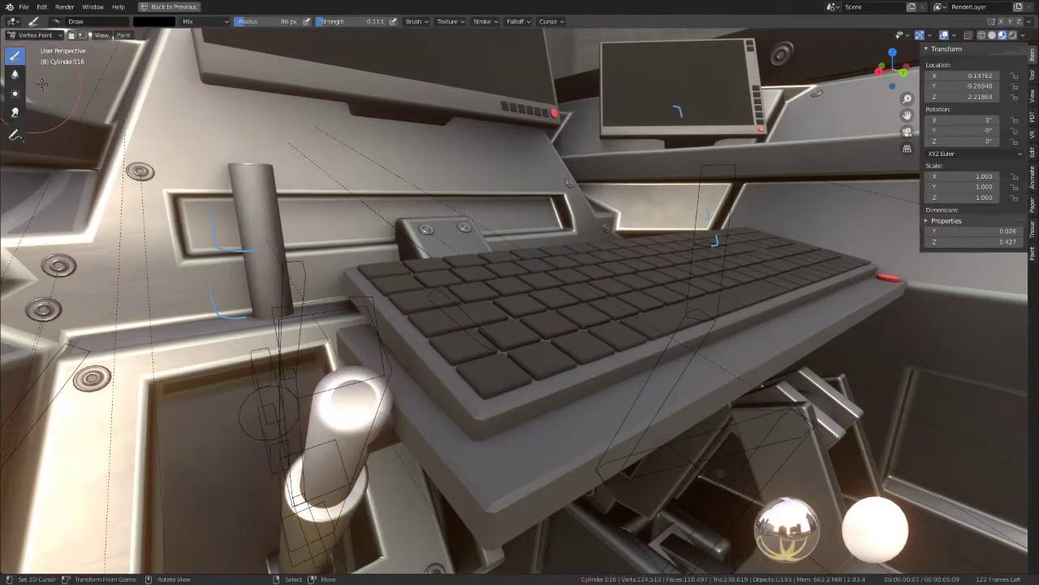
click(124, 36)
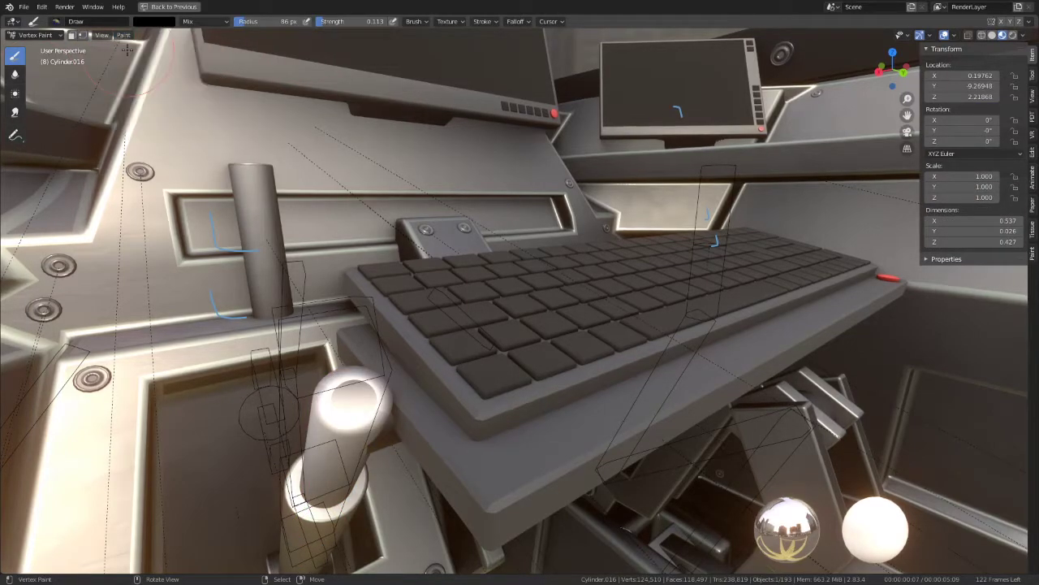
Step: Project UVs from view to bounds on the whole cylinder, then head back to Object Mode
key(Tab)
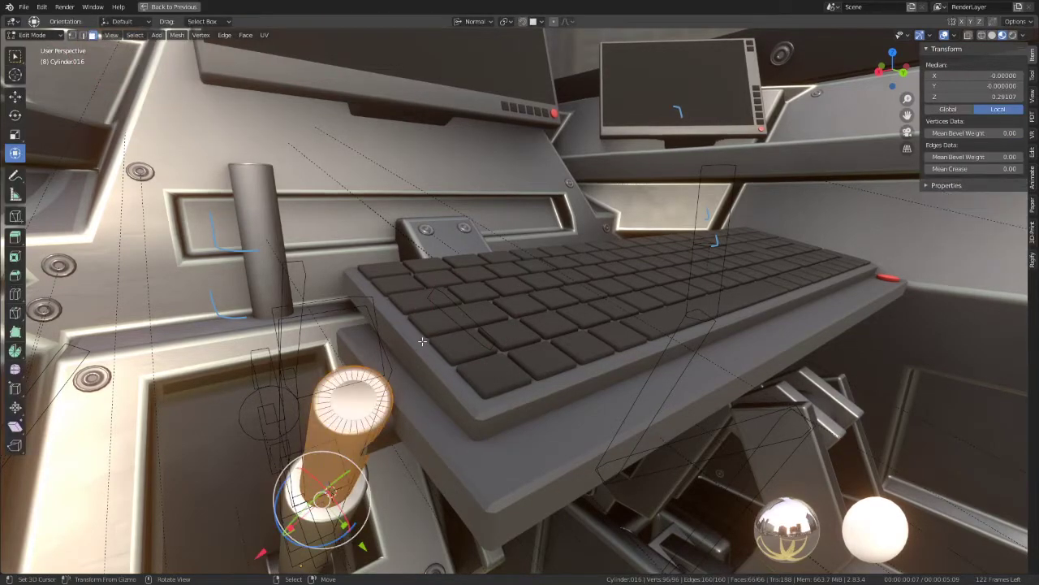
key(a)
key(u)
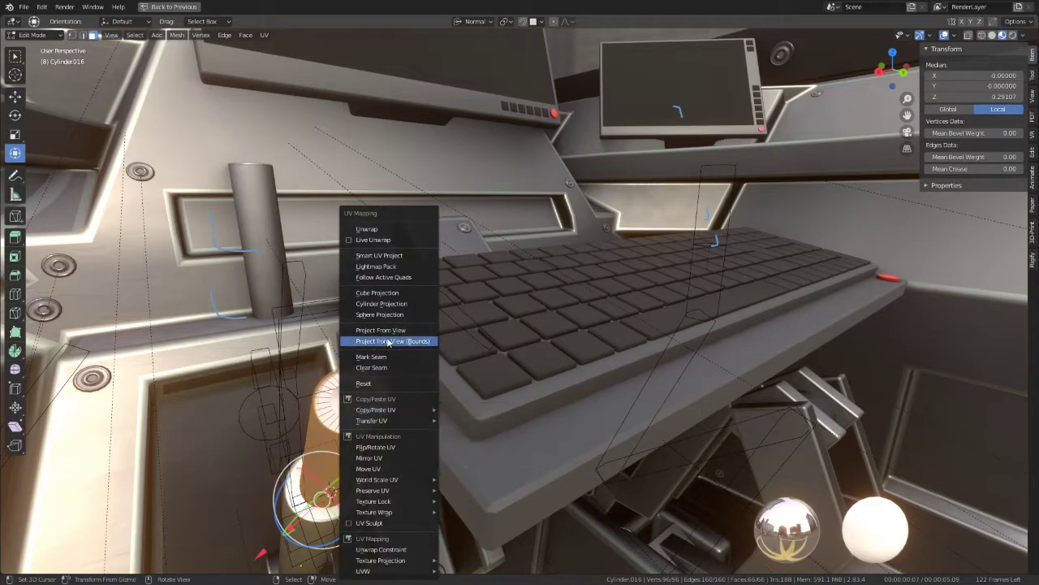
click(388, 295)
key(ctrl+Tab)
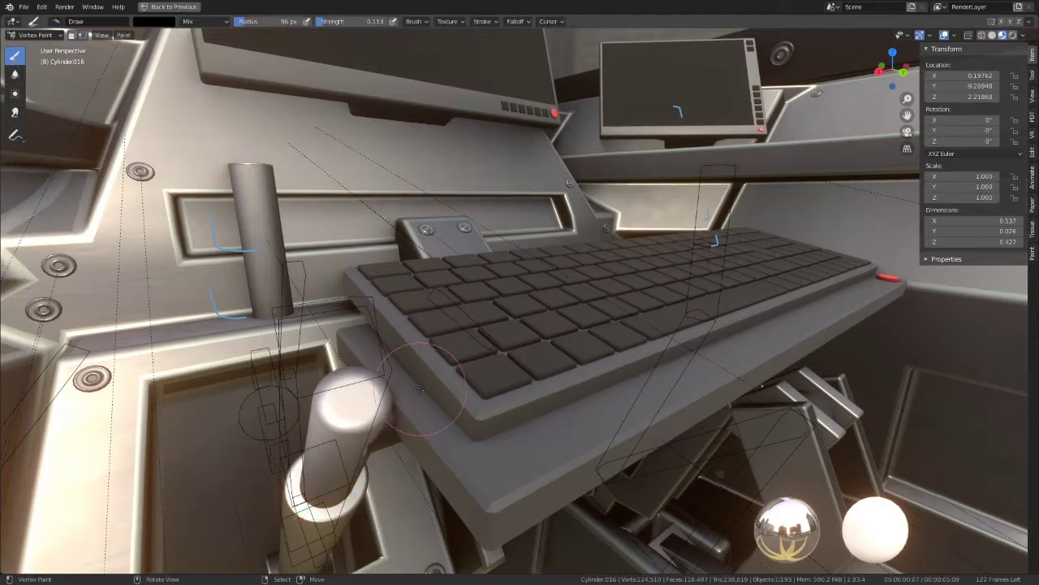
middle_drag(264, 168, 373, 276)
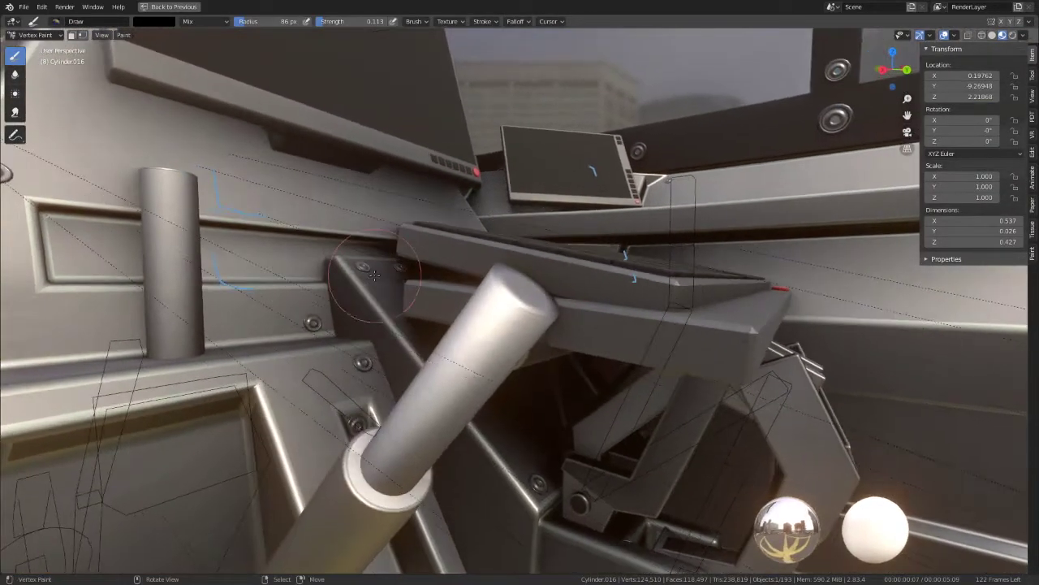
click(36, 35)
Step: In Object Mode with wireframe shading, select the ring Cube.085
click(32, 39)
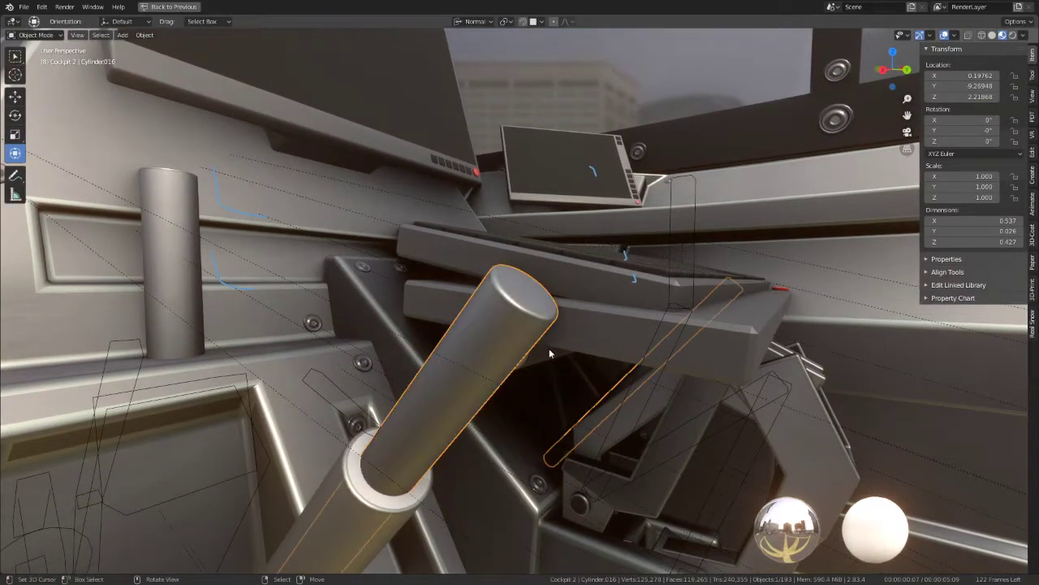
mouse_move(505, 336)
middle_down()
mouse_move(489, 373)
mouse_move(448, 376)
mouse_move(457, 310)
mouse_move(497, 318)
mouse_move(536, 324)
mouse_move(610, 406)
mouse_move(499, 327)
mouse_move(481, 295)
mouse_move(508, 304)
mouse_move(498, 369)
mouse_move(526, 379)
middle_up()
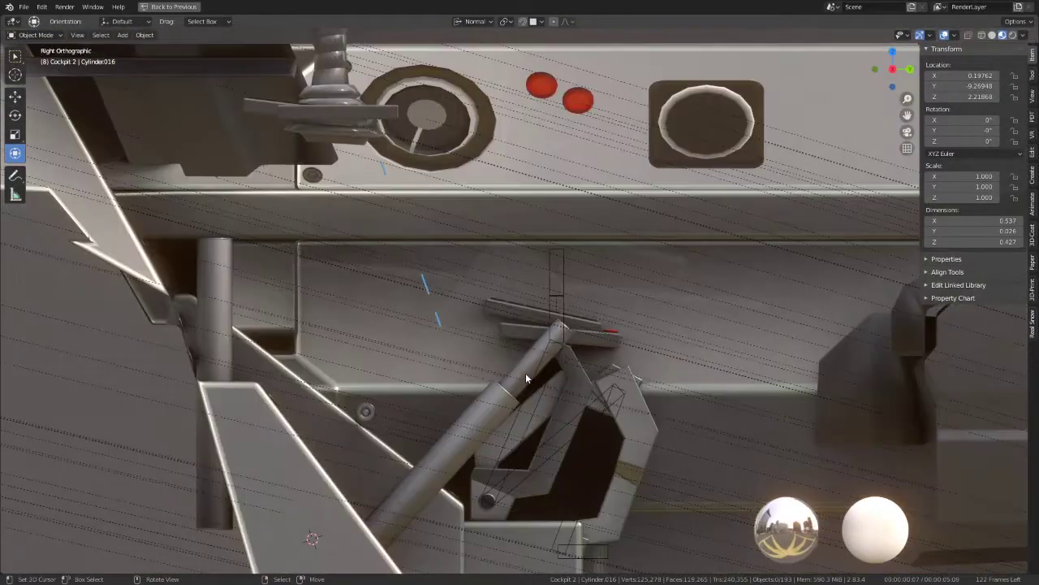
click(982, 35)
shift+middle_drag(609, 319, 610, 248)
scroll(429, 402, up, 2)
scroll(349, 435, down, 3)
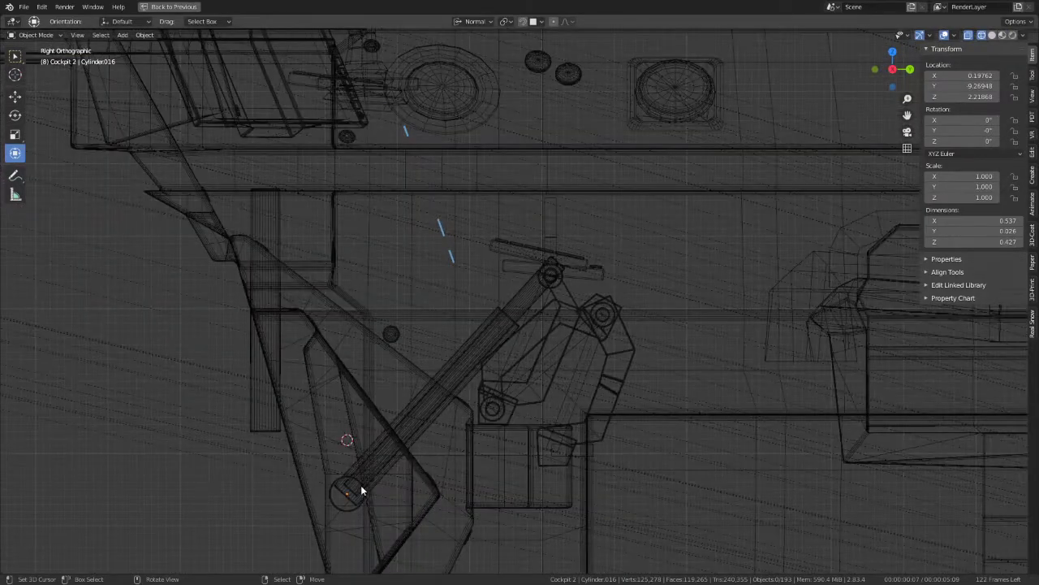
click(352, 511)
click(351, 513)
scroll(575, 358, up, 4)
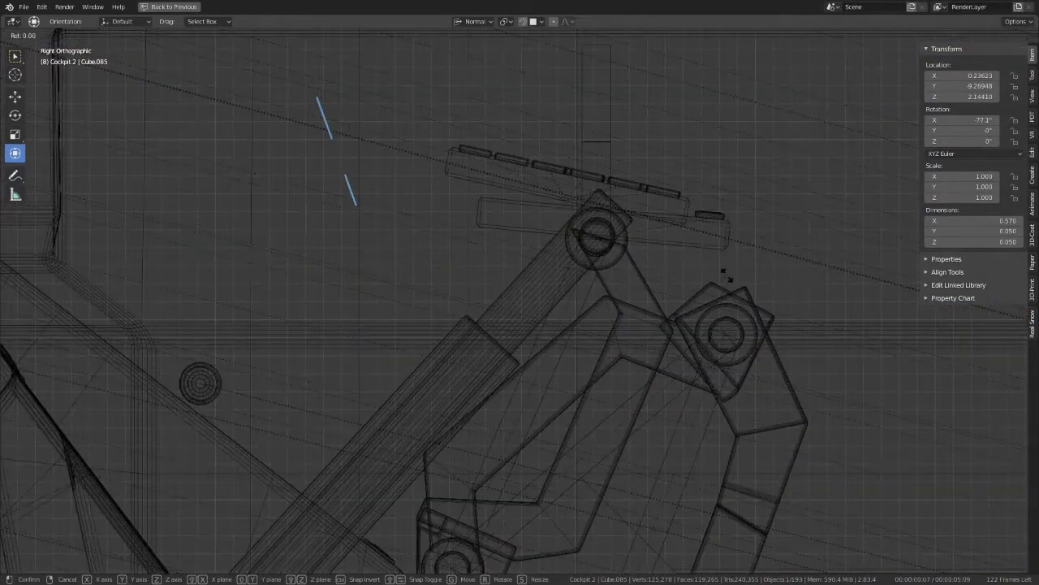
shift+middle_drag(698, 288, 552, 388)
scroll(487, 365, up, 4)
scroll(555, 281, up, 5)
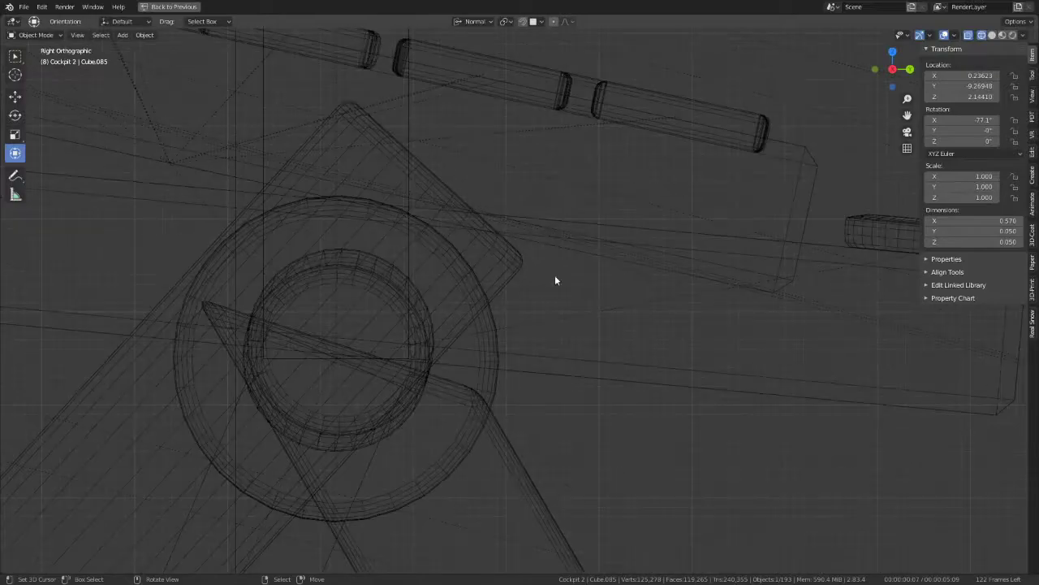
Step: Rotate Cube.085 about 0.68° to X -77.7°, then return to Material Preview and Right Ortho view
key(r)
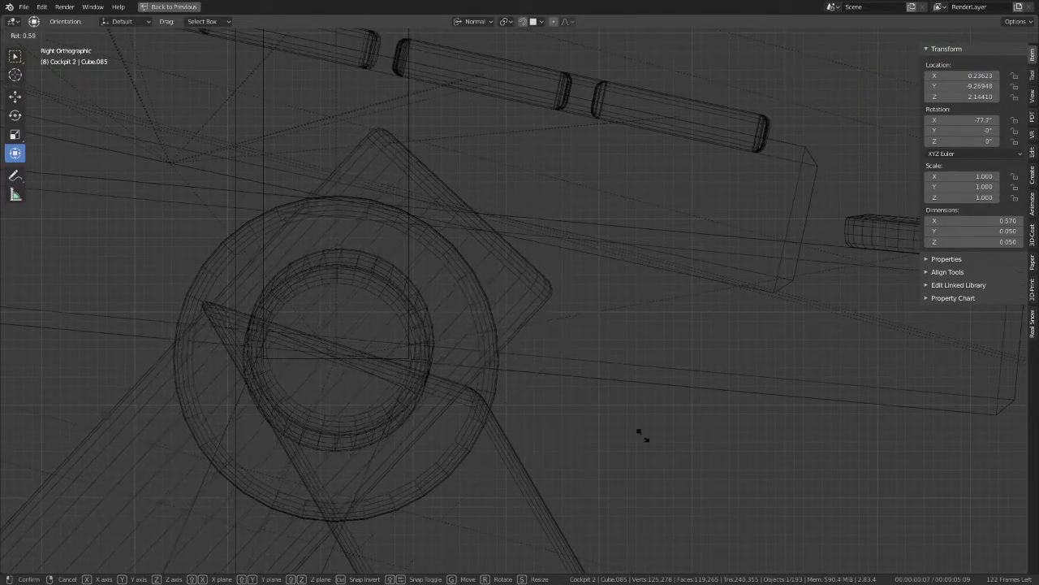
click(743, 41)
scroll(617, 170, down, 3)
scroll(556, 205, down, 3)
scroll(584, 194, up, 3)
scroll(584, 194, down, 1)
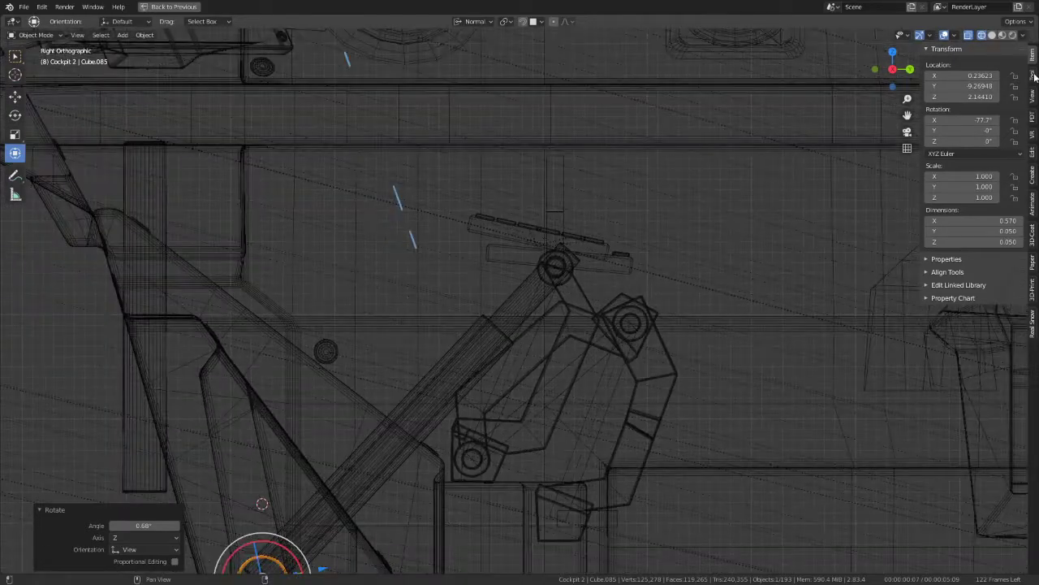
click(1003, 35)
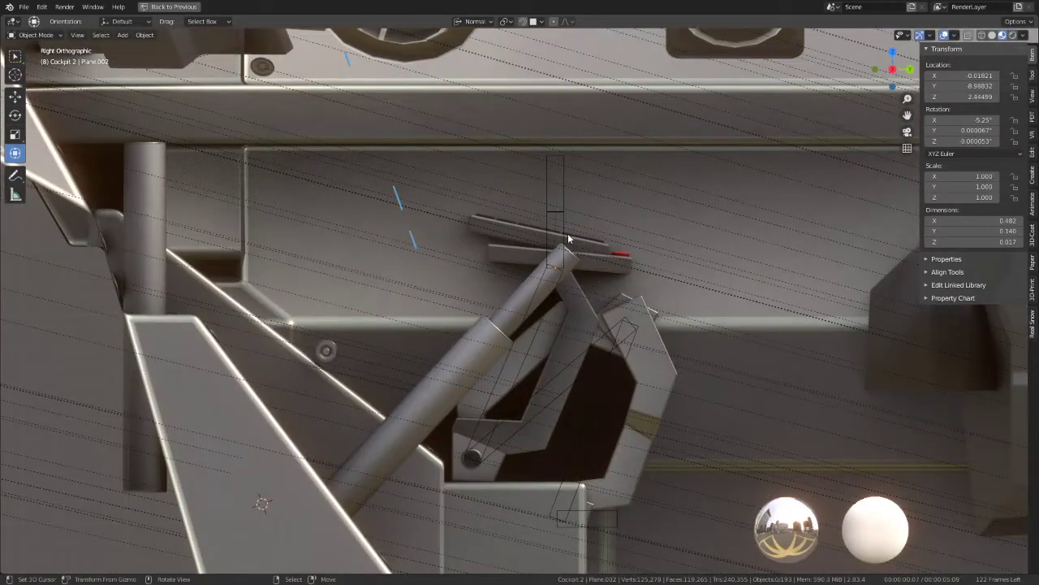
mouse_move(532, 253)
middle_down()
mouse_move(503, 286)
mouse_move(441, 243)
mouse_move(448, 308)
mouse_move(535, 285)
middle_up()
click(484, 288)
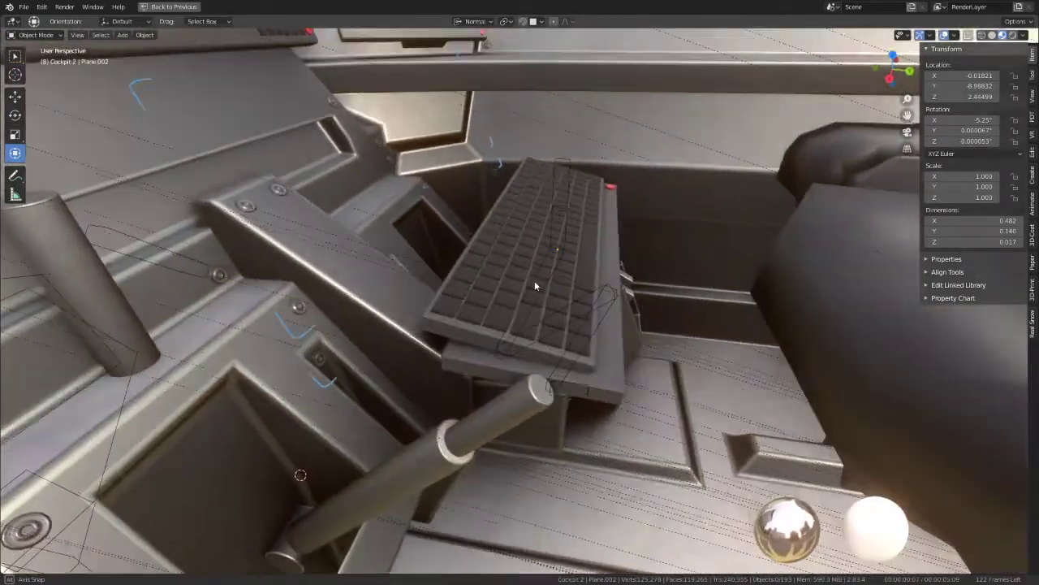
middle_drag(468, 313, 534, 233)
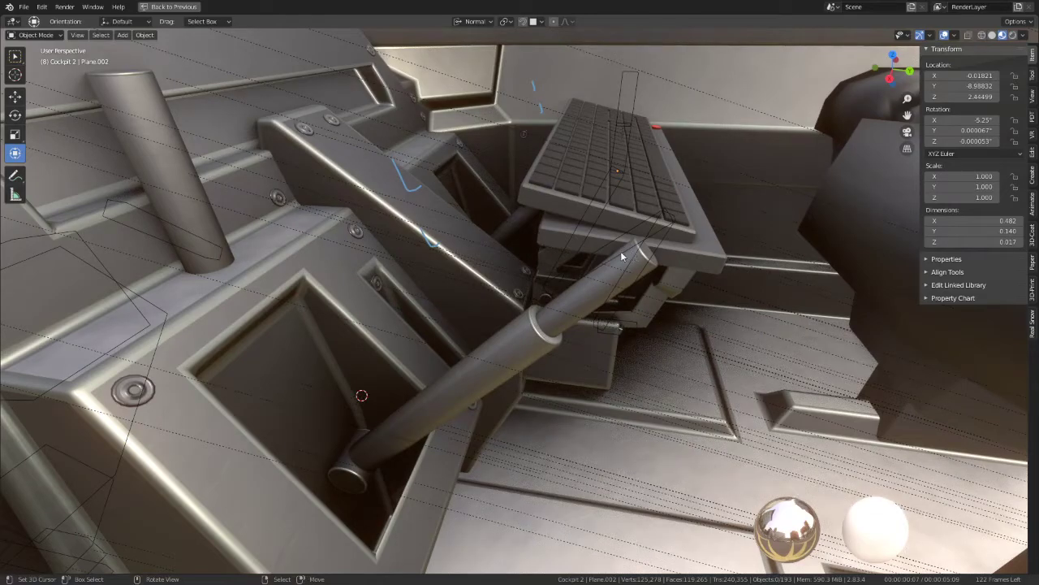
key(KP_3)
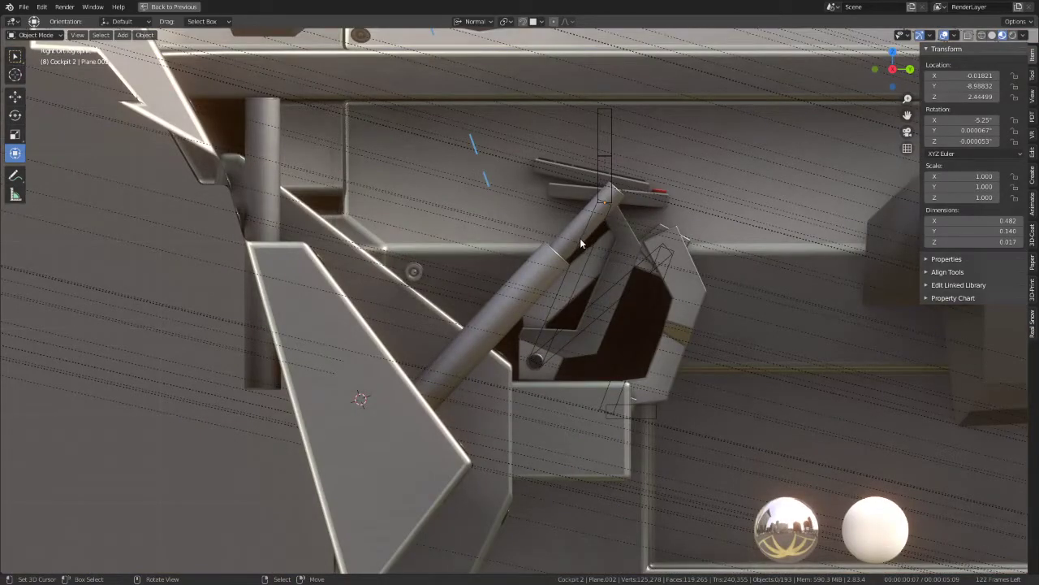
Step: Hide the cockpit panel that blocks the view of the lever and armature
click(580, 238)
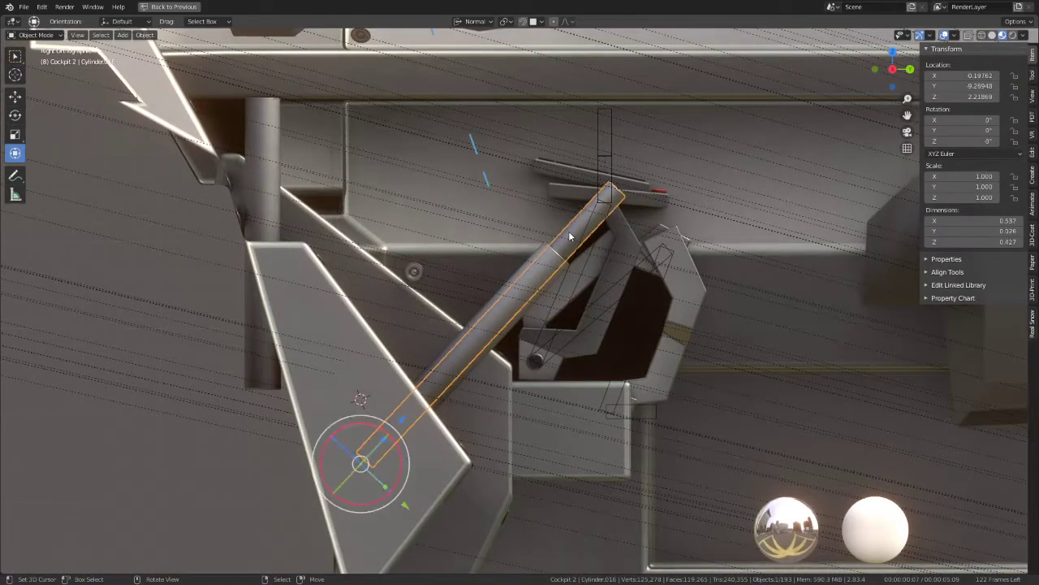
click(614, 146)
key(ctrl+Tab)
key(Tab)
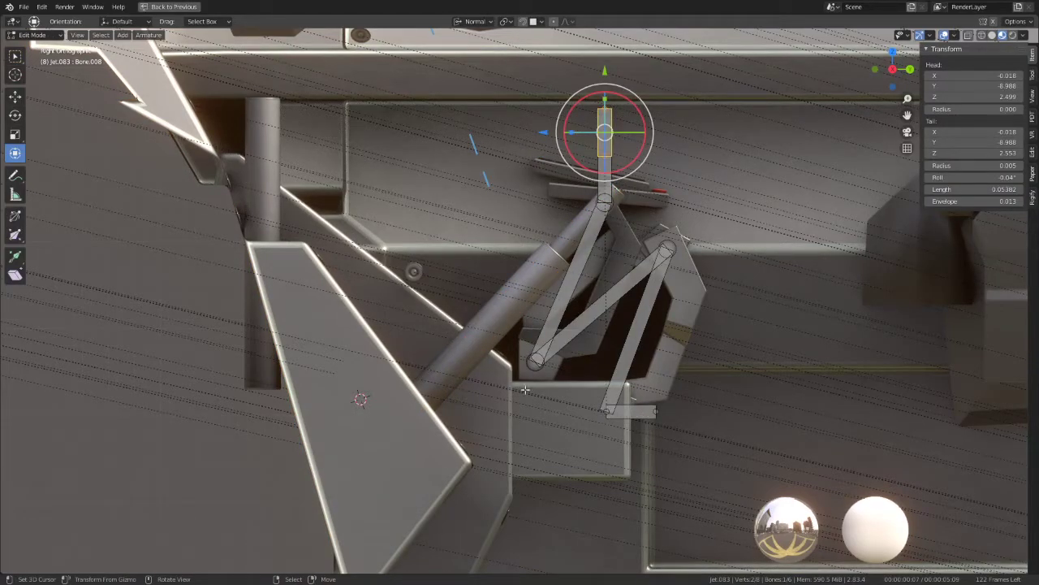
key(Tab)
click(436, 465)
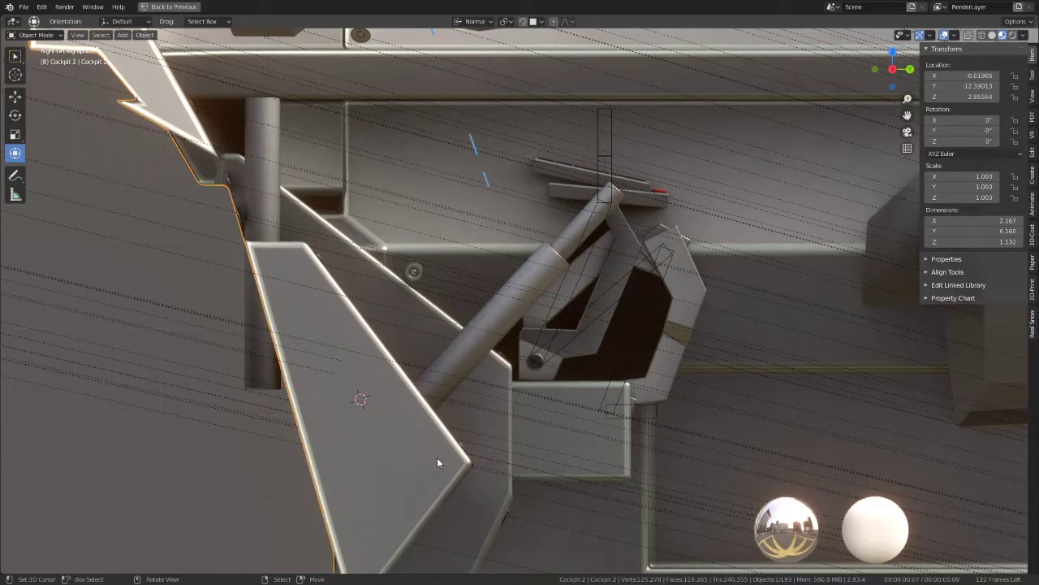
key(h)
Step: Snap the 3D cursor to the lever's lower end and edit the armature with Bone.009 selected
click(382, 474)
key(shift+s)
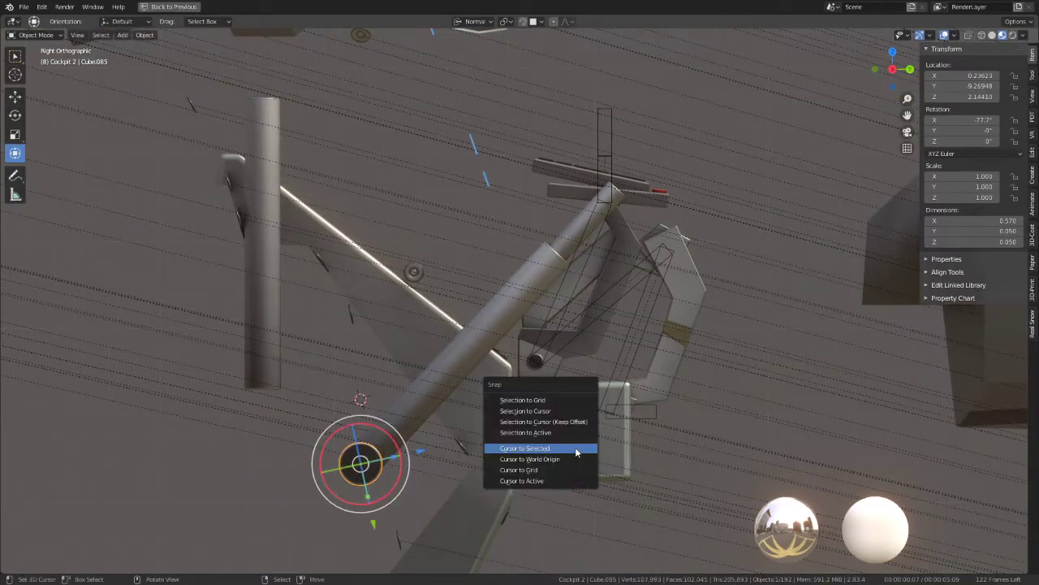
click(575, 452)
click(633, 331)
key(Tab)
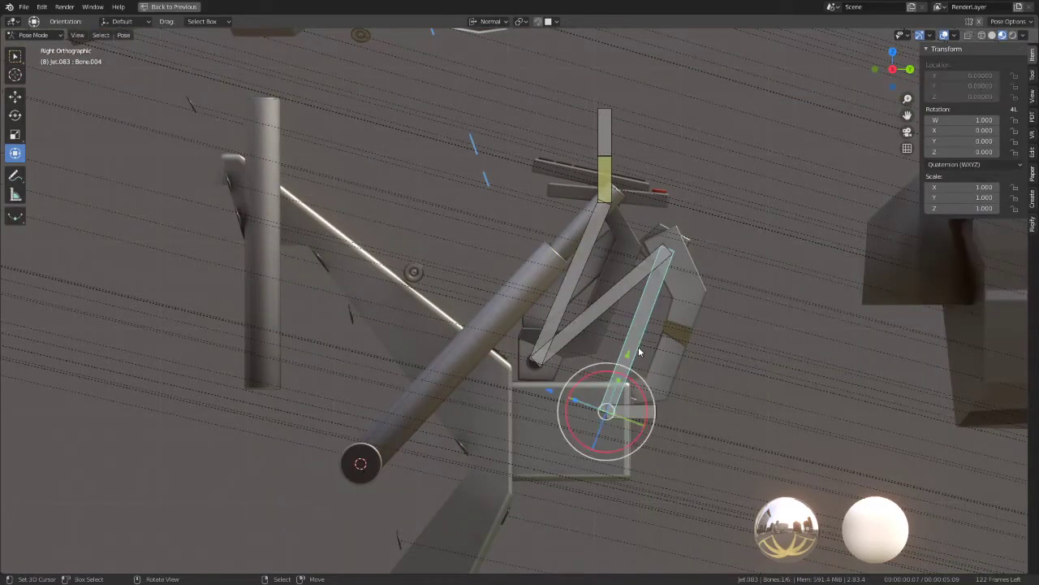
click(638, 347)
click(643, 412)
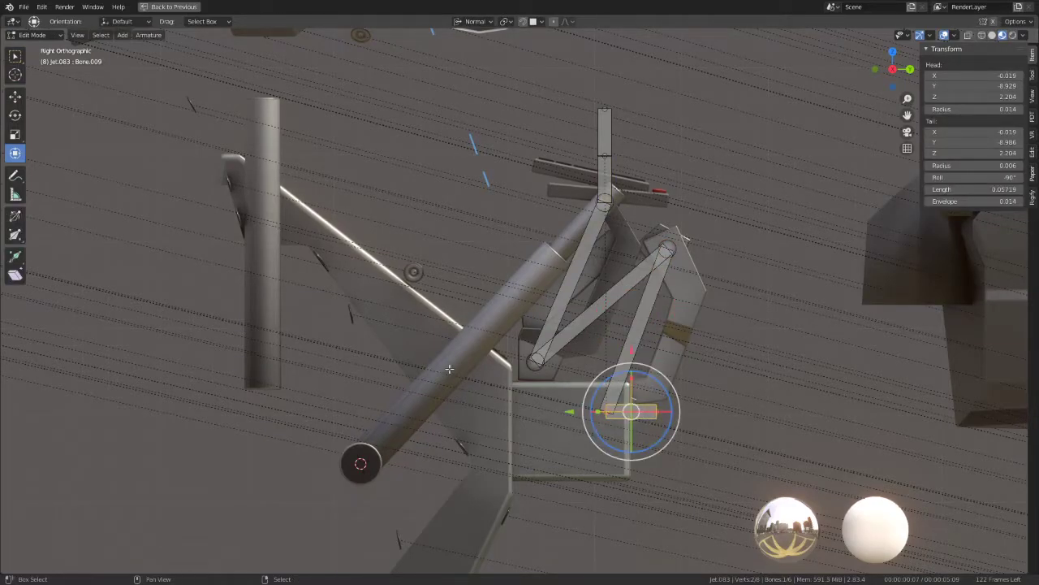
Step: Add a new bone at the 3D cursor, thin its display twice, and shorten its tail
key(shift+a)
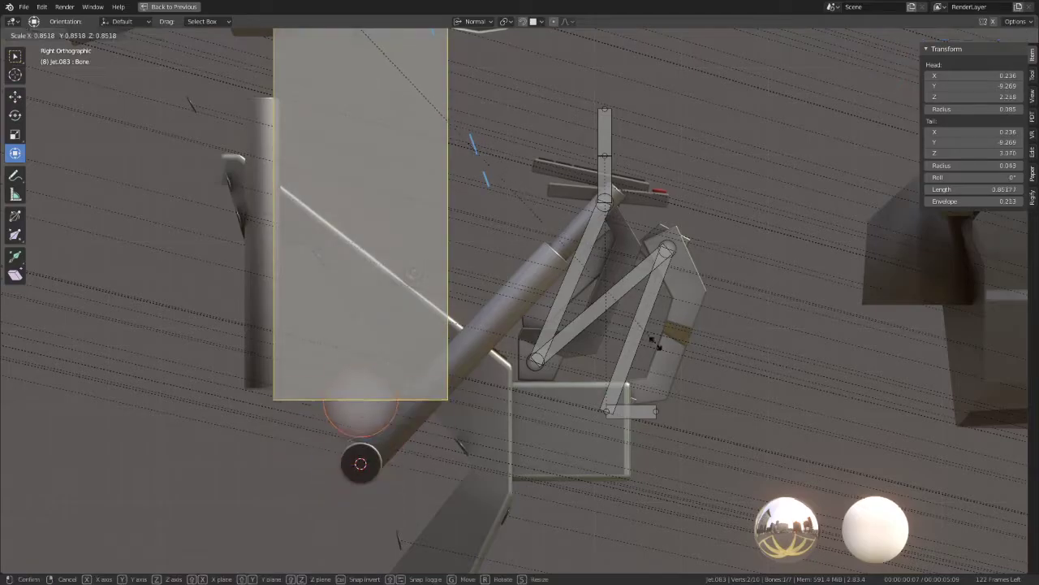
key(ctrl+alt+s)
click(423, 350)
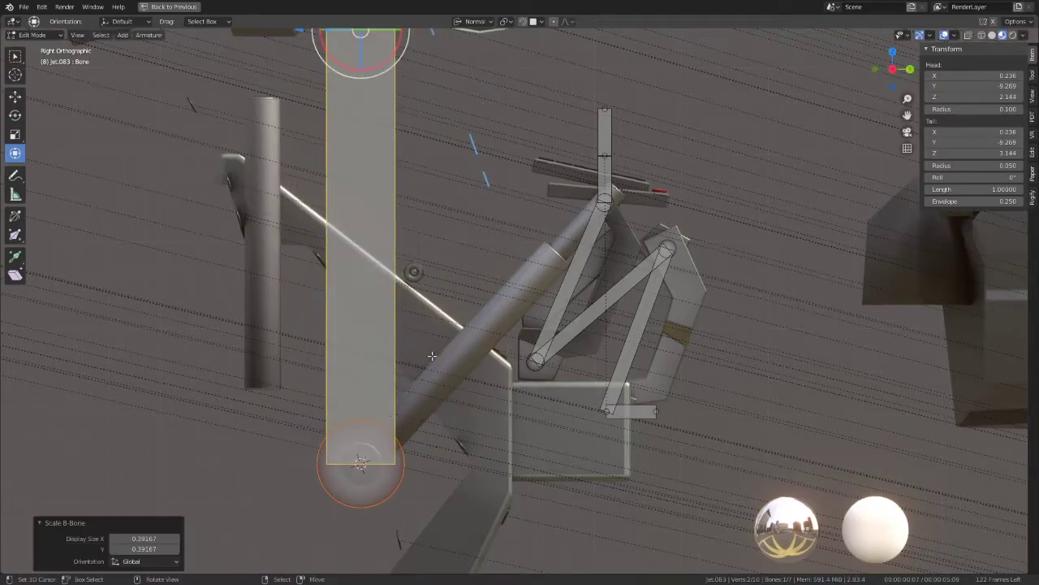
key(ctrl+alt+s)
click(423, 351)
scroll(423, 351, down, 3)
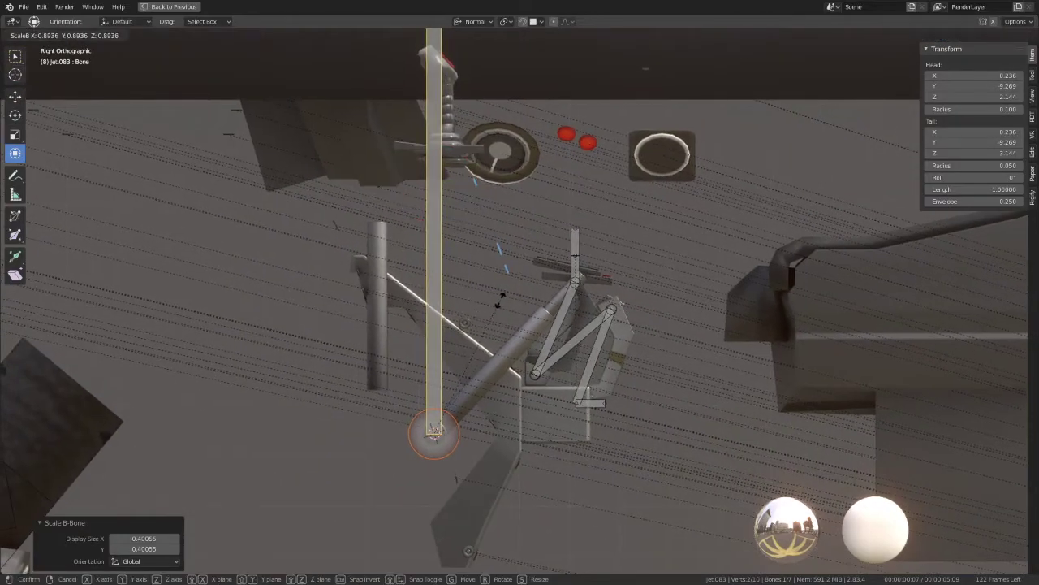
scroll(494, 295, down, 1)
click(461, 44)
drag(460, 45, 372, 288)
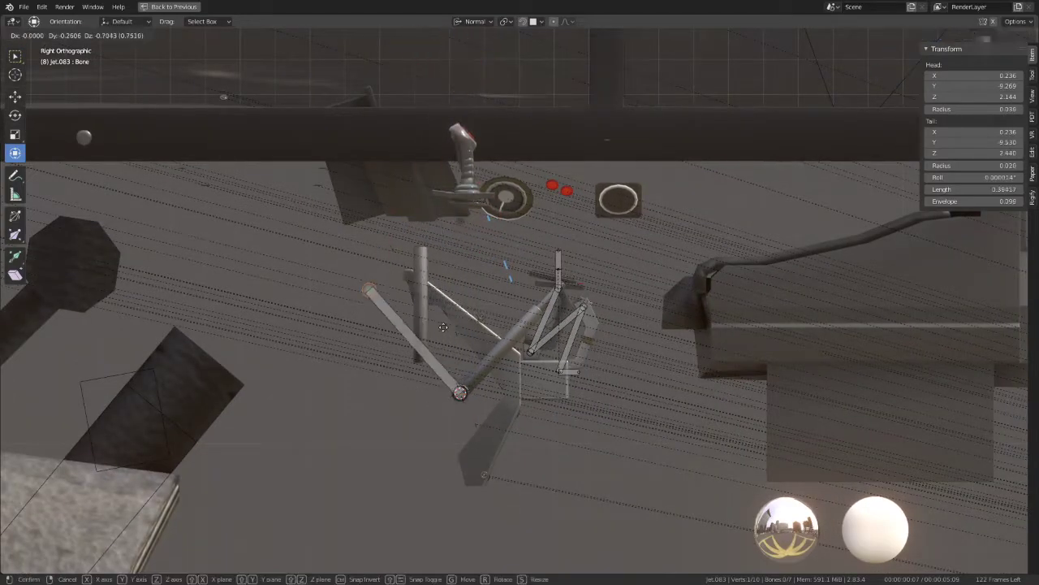
scroll(631, 290, up, 1)
scroll(631, 290, up, 3)
Step: Snap the new bone's tail onto the upper joint of the lever linkage
click(643, 261)
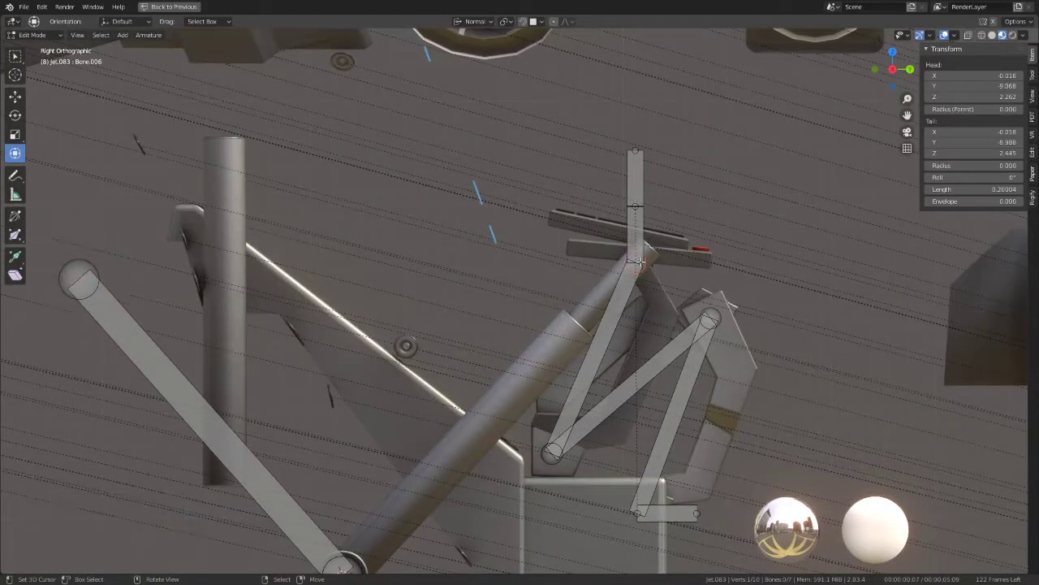
key(shift+s)
click(730, 285)
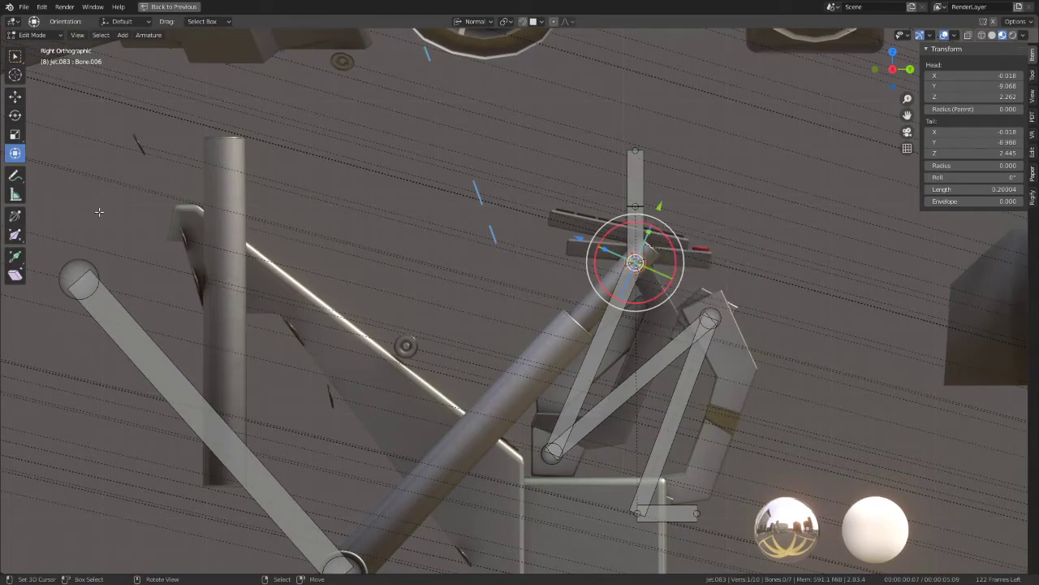
click(79, 279)
key(shift+s)
click(492, 203)
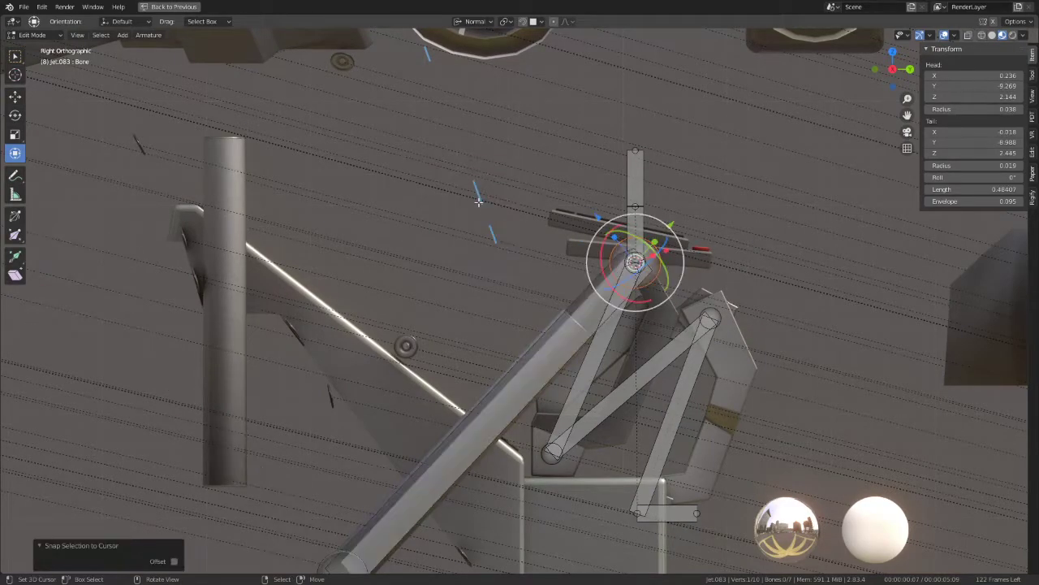
scroll(509, 238, down, 1)
Step: Set the pivot to the selected joint and trial-rotate the bone, cancelling each attempt
click(383, 475)
middle_drag(383, 475, 530, 316)
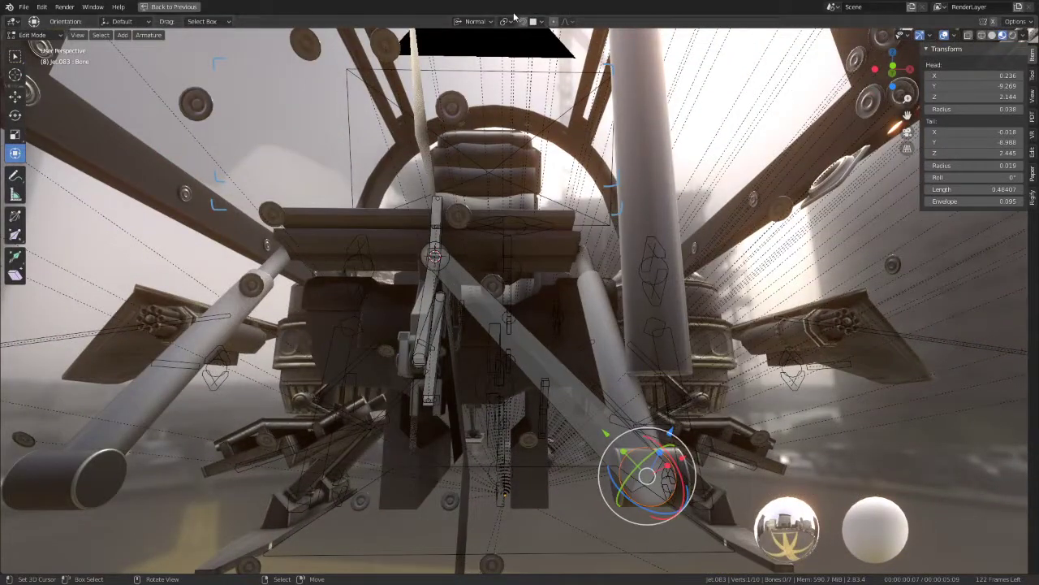
click(504, 21)
click(538, 45)
key(r)
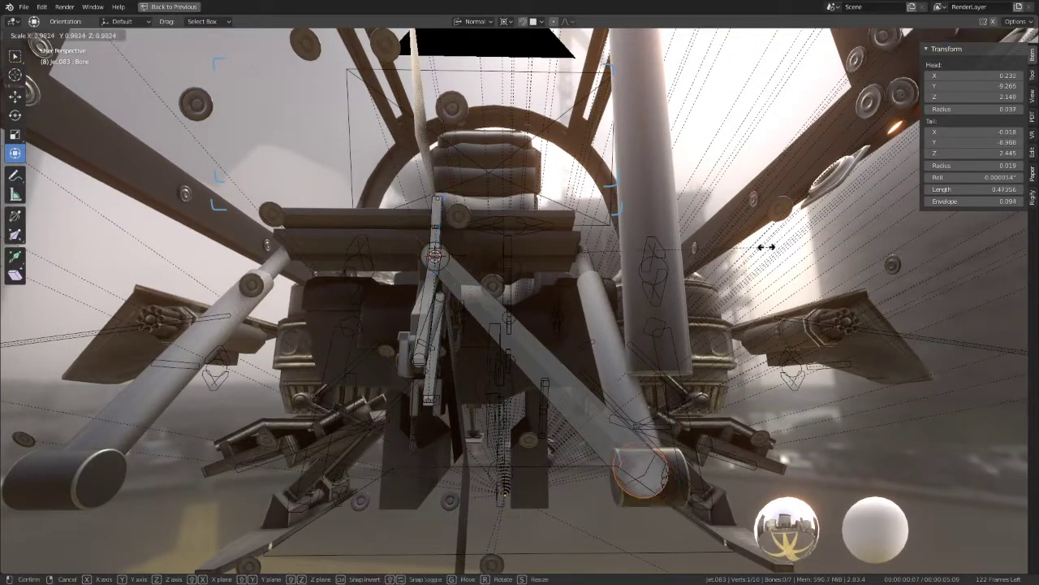
key(Escape)
middle_drag(696, 198, 694, 212)
key(r)
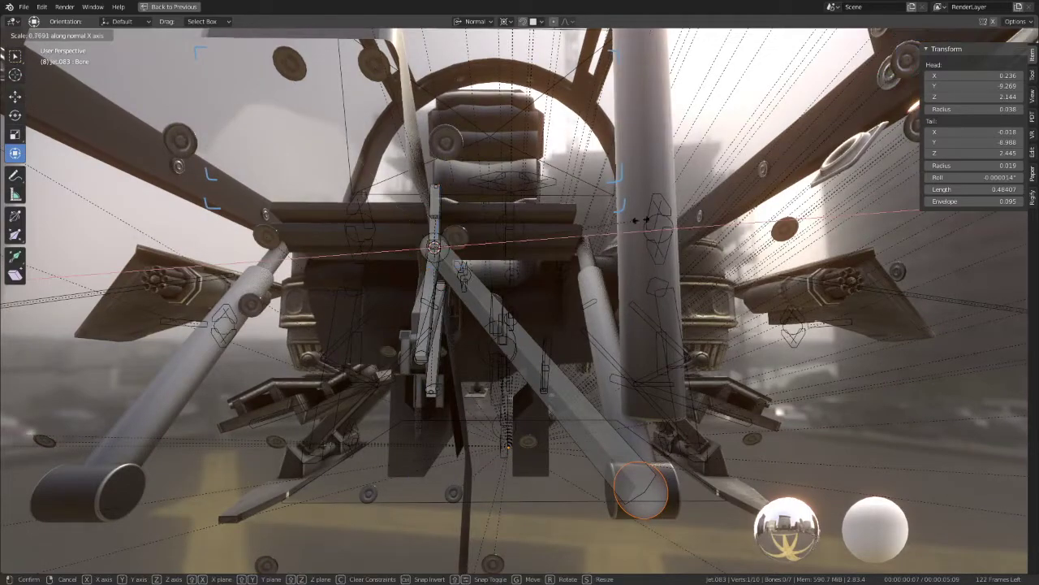
key(Escape)
key(r)
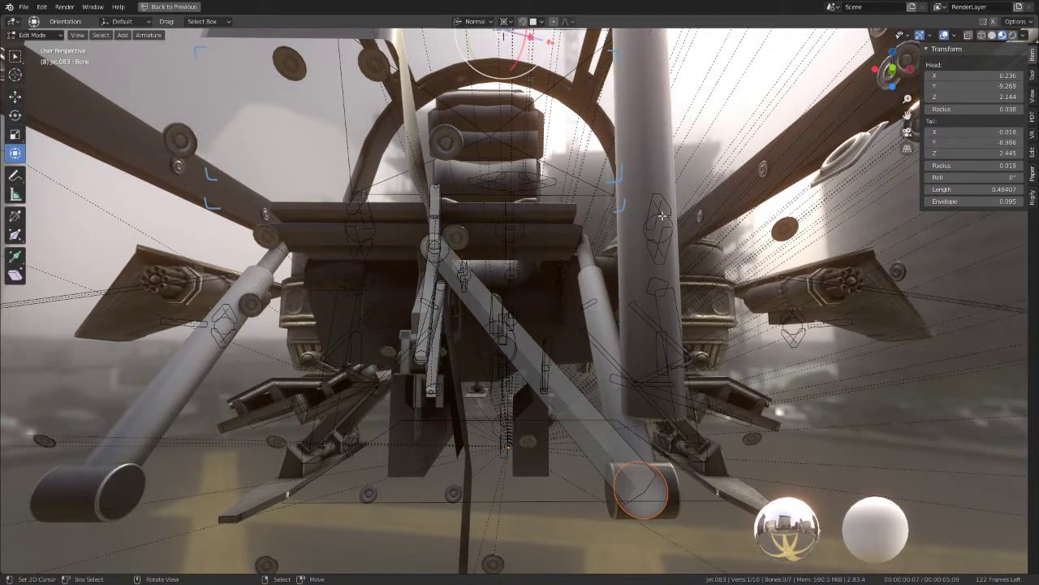
click(451, 245)
click(664, 493)
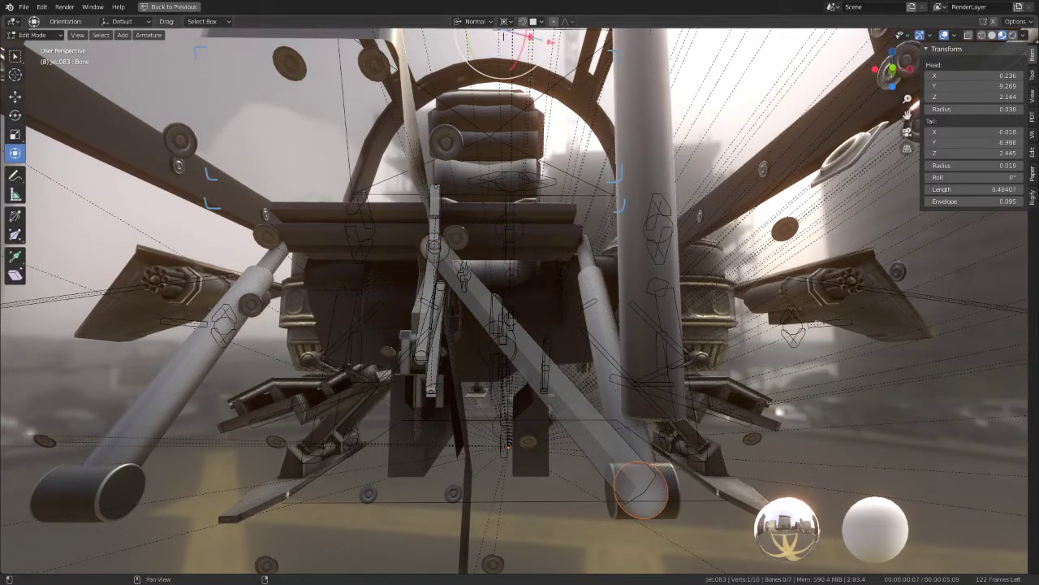
Step: Set the bone's head X to 0.000, then switch to Right Ortho view and Pose Mode
click(987, 76)
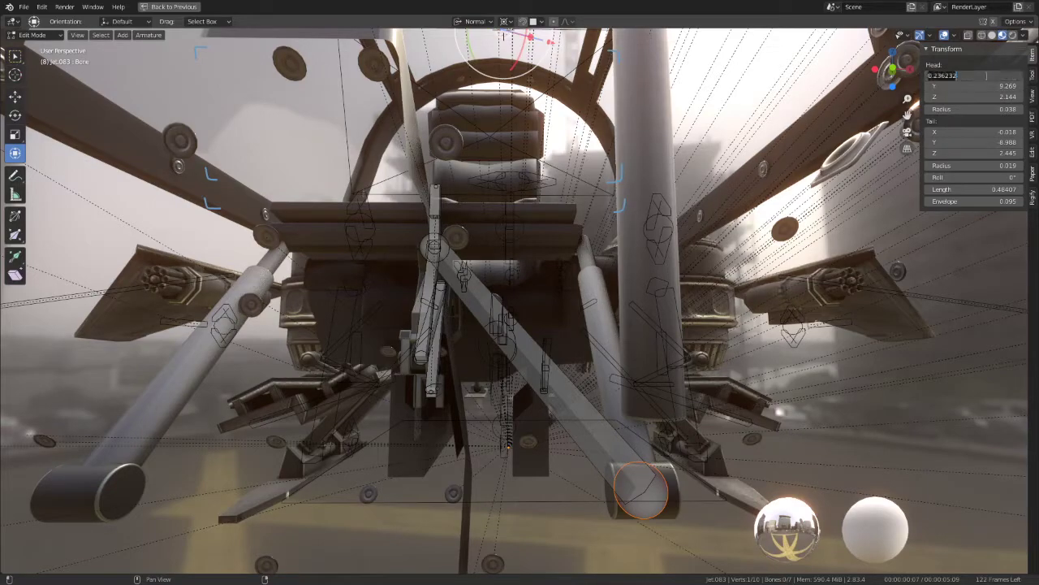
key(Return)
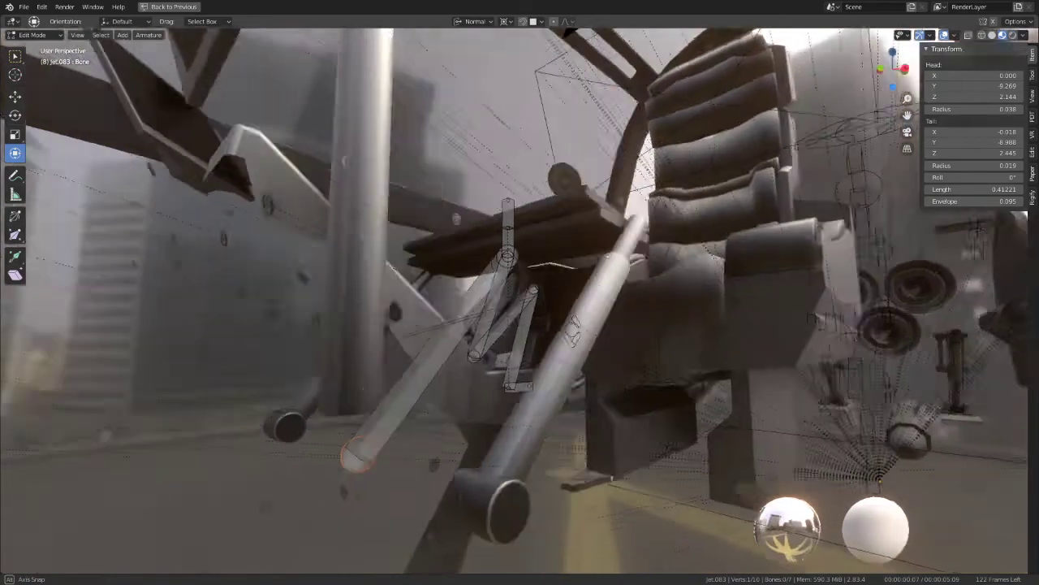
middle_drag(679, 255, 564, 243)
key(KP_3)
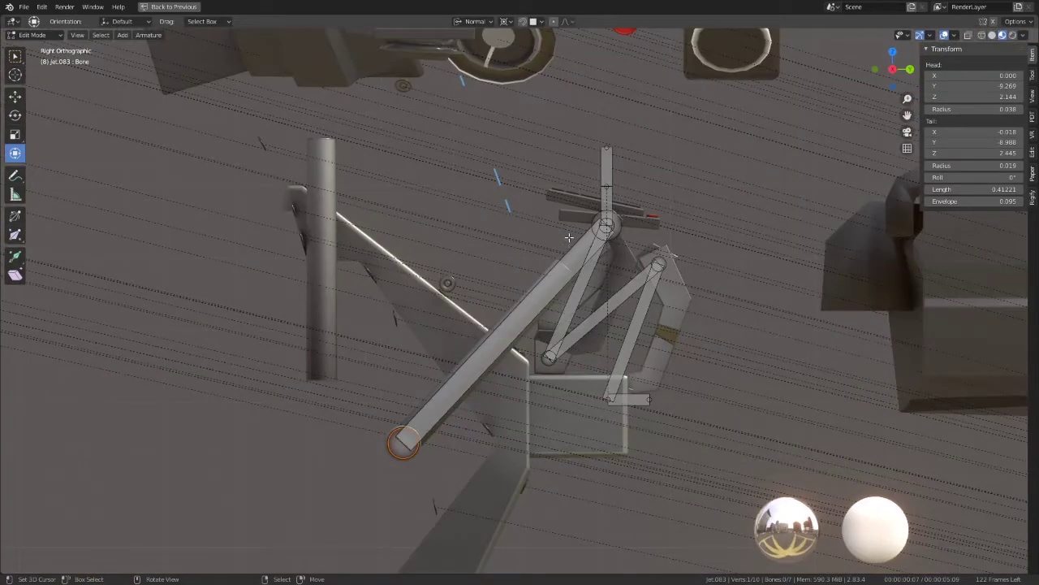
key(ctrl+Tab)
mouse_move(510, 322)
middle_down()
mouse_move(464, 385)
mouse_move(464, 351)
mouse_move(455, 458)
middle_up()
Step: Parent the new lever bone to Bone.009, keeping offset
click(495, 280)
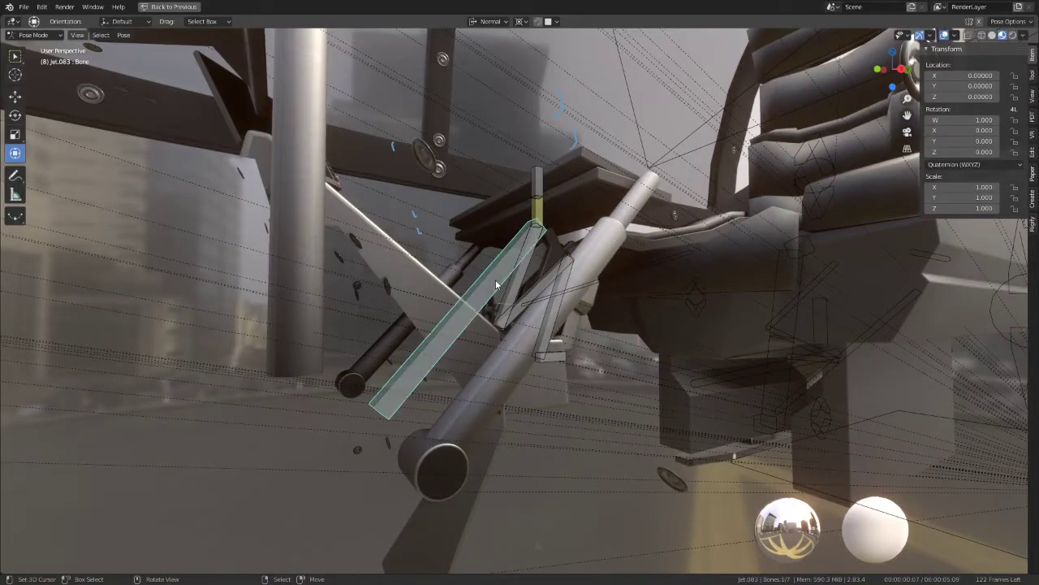
key(KP_3)
key(Tab)
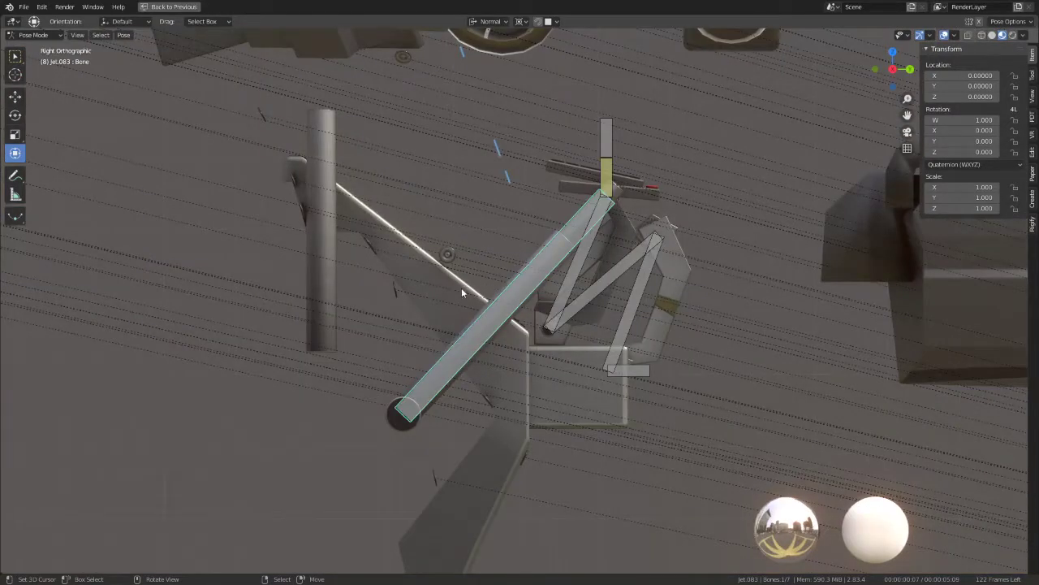
shift+click(642, 378)
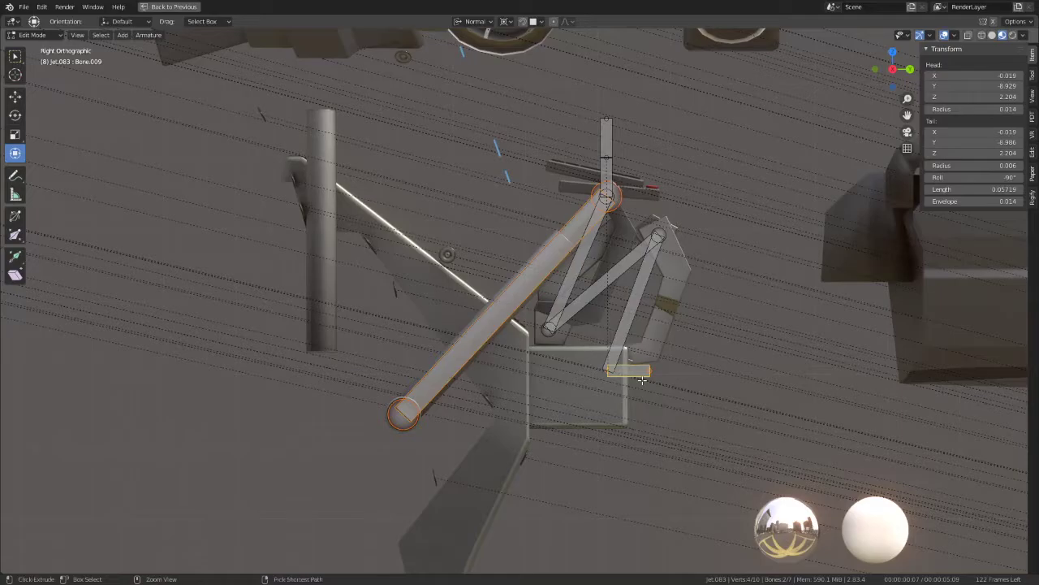
key(ctrl+p)
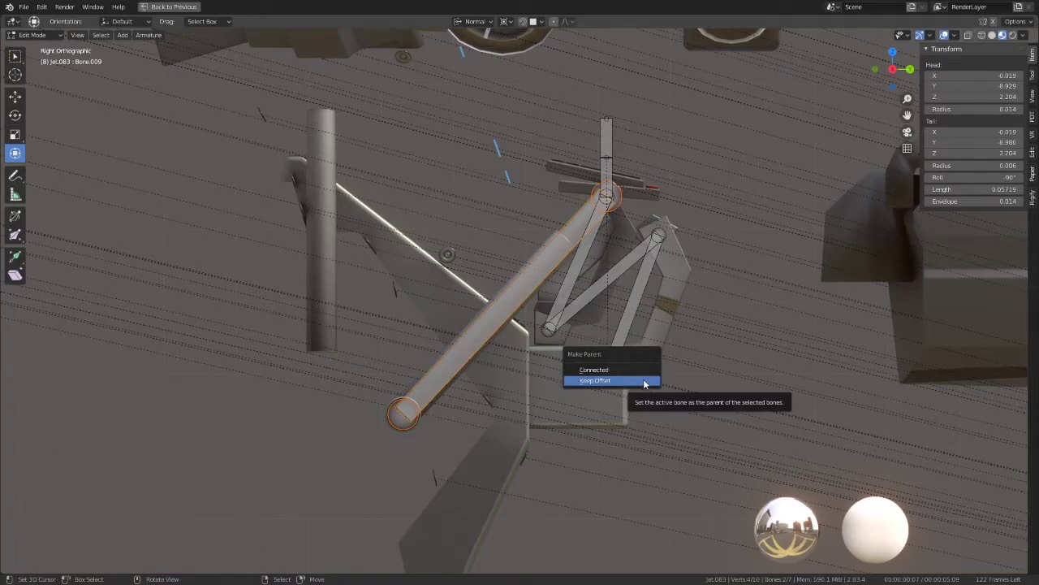
click(644, 382)
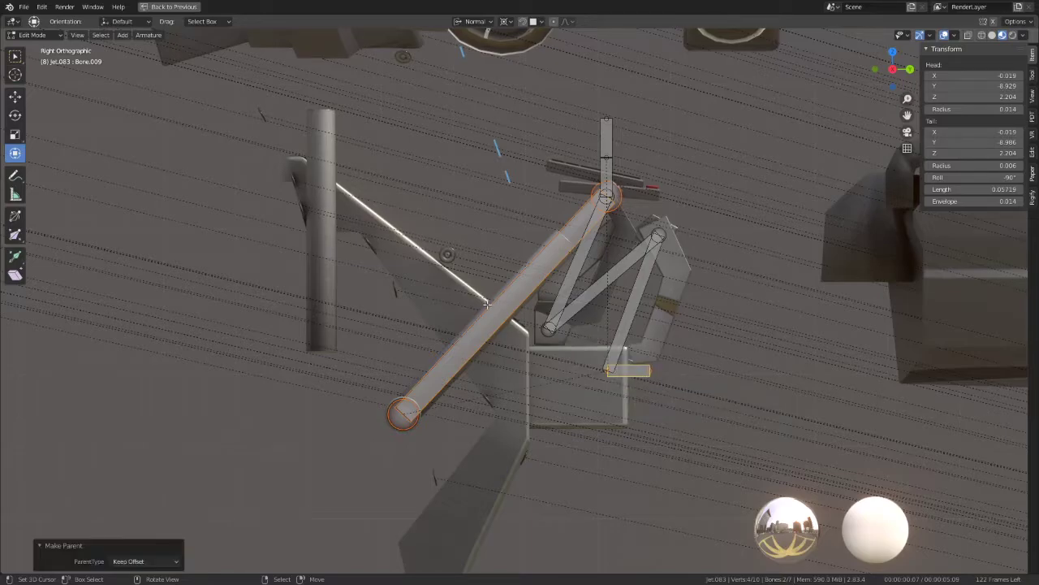
Step: Select the long lever bone, change the pivot point, and set orientation to Global
click(622, 199)
shift+scroll(349, 434, up, 1)
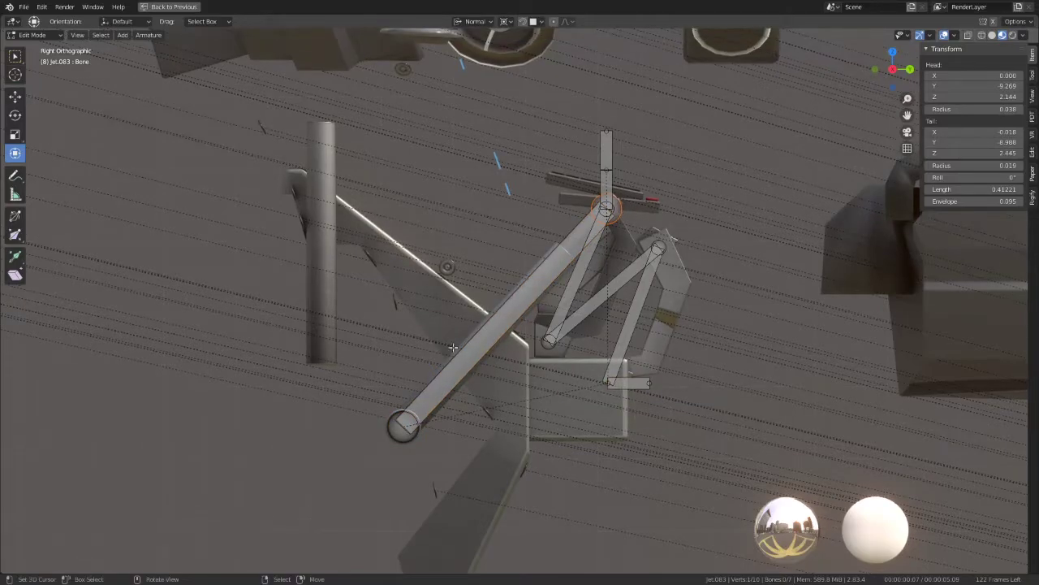
click(390, 432)
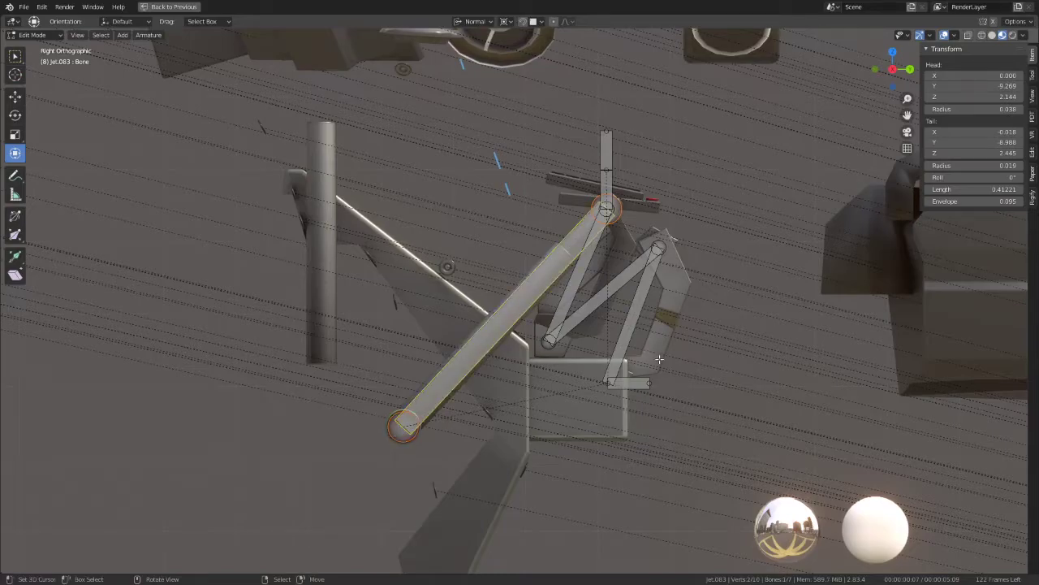
click(506, 21)
click(527, 70)
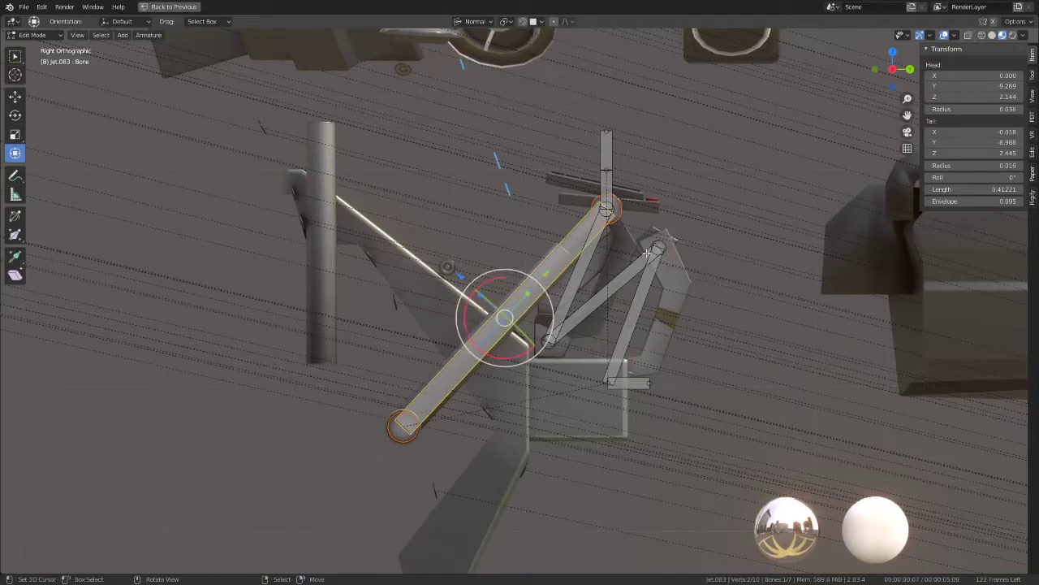
click(490, 25)
click(477, 58)
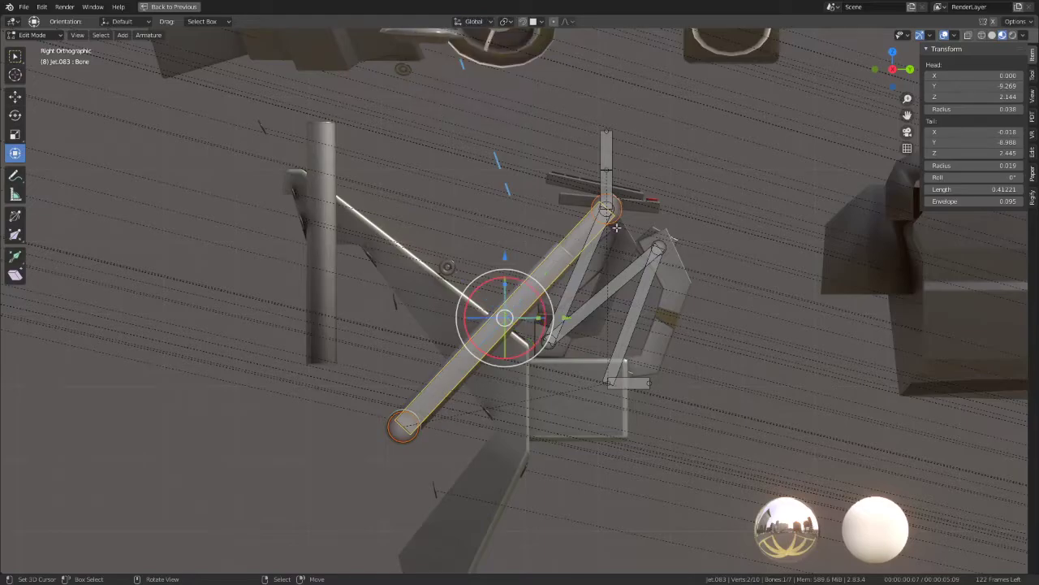
Step: Try extruding a bone from the lever bone's tip along global Y, then undo it
key(e)
key(Escape)
drag(667, 209, 617, 210)
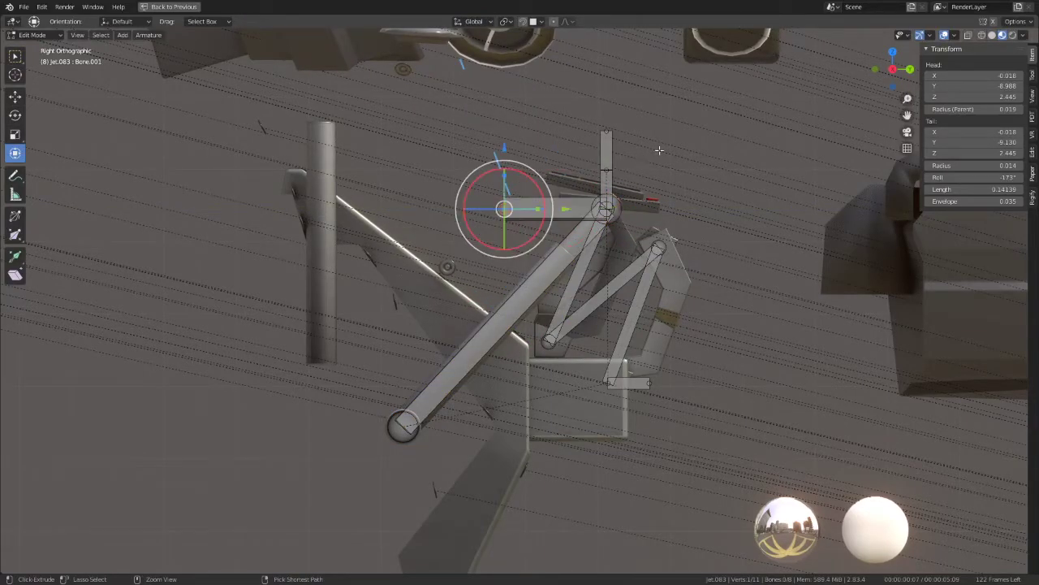
key(ctrl+z)
key(ctrl+z)
click(622, 214)
key(g)
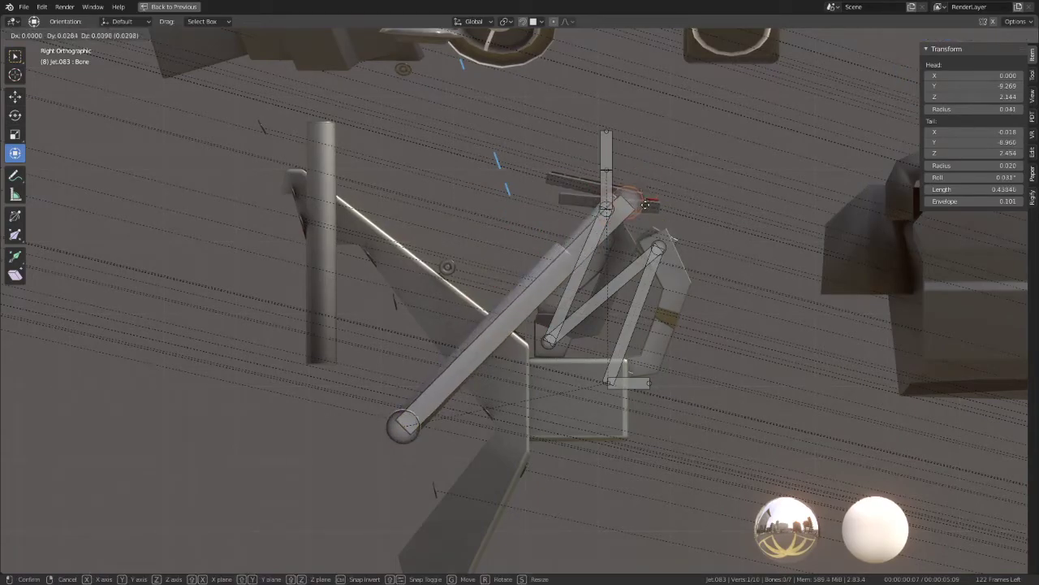
key(Escape)
click(471, 347)
key(g)
key(Escape)
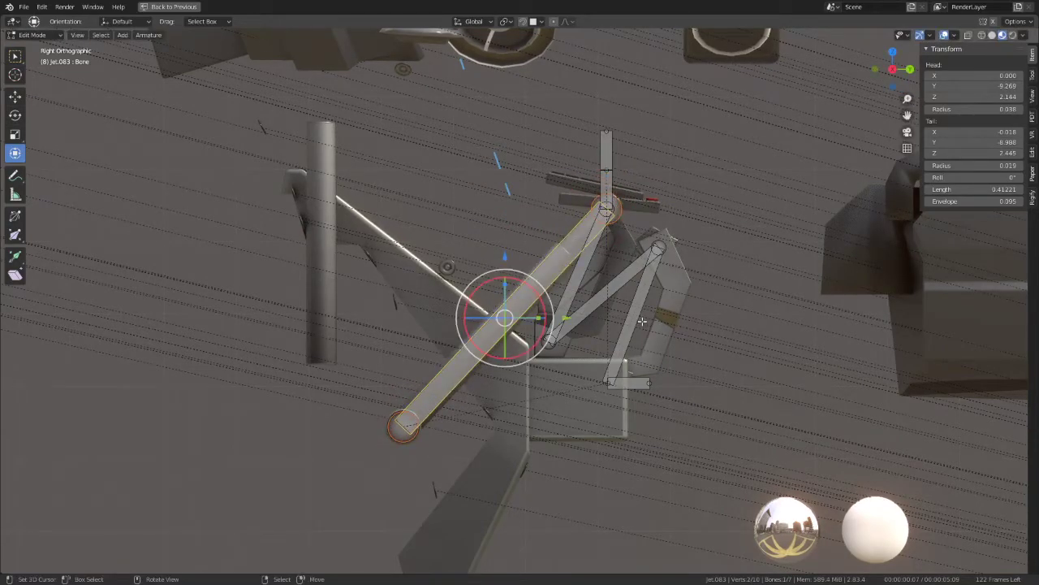
Step: Extrude from the lever bone's top joint again, undo the zero-length bone, and return to side view
click(606, 209)
key(e)
key(Escape)
key(ctrl+z)
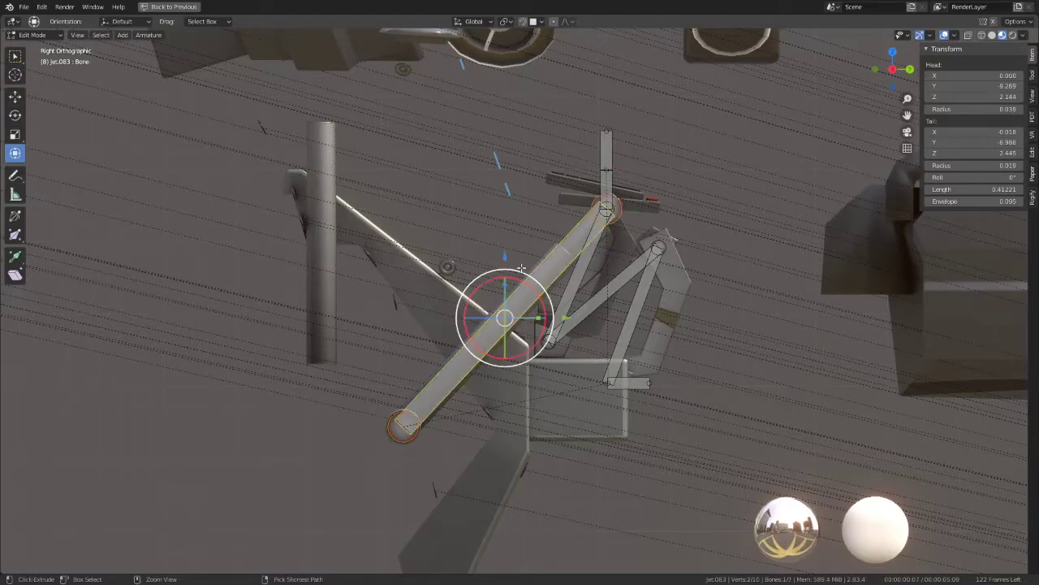
click(607, 210)
middle_drag(607, 210, 632, 236)
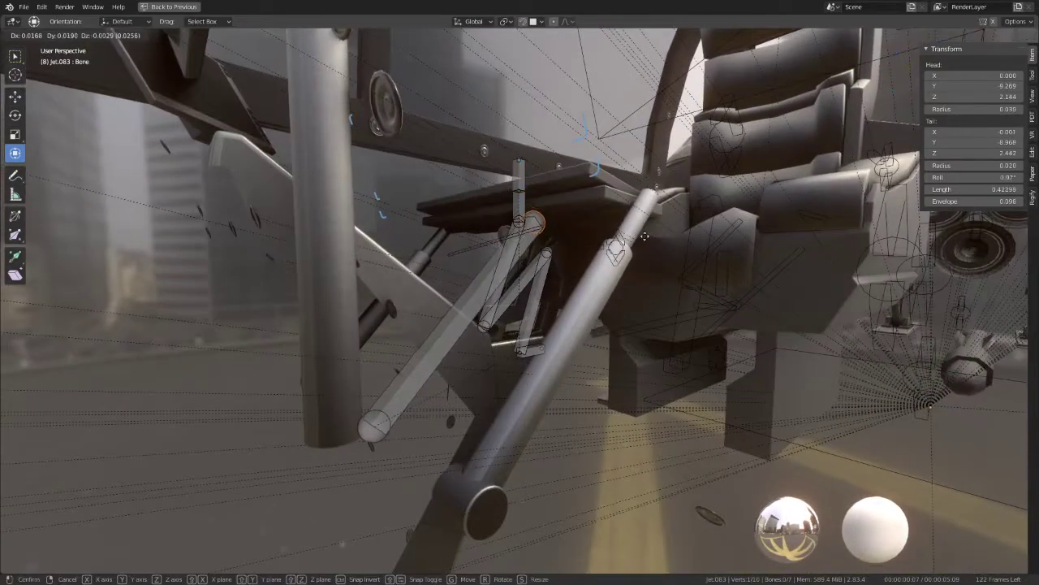
key(KP_3)
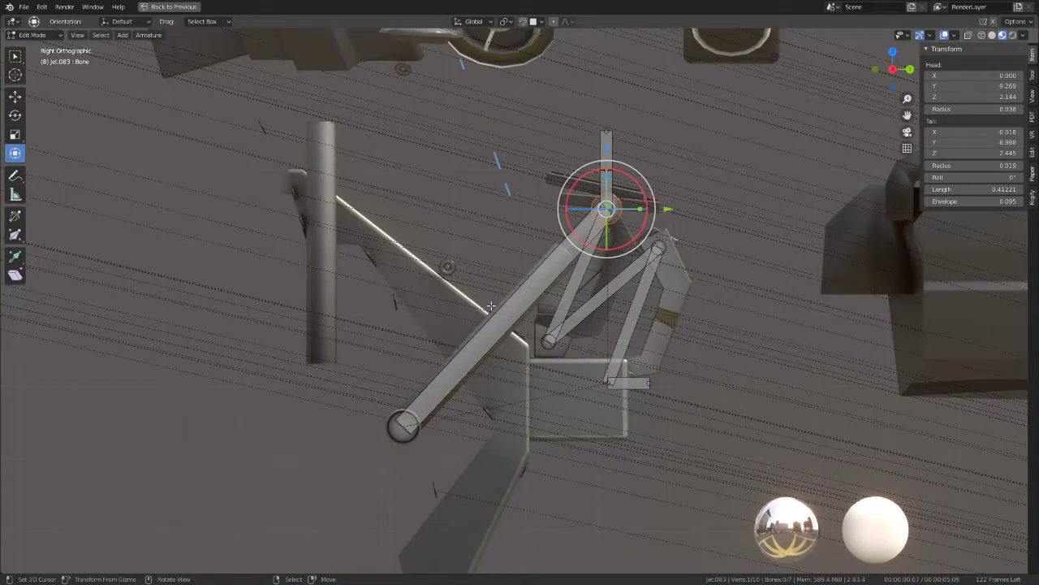
Step: Thin the lever bone's display and extrude new bone Bone.001 from its bottom joint
click(490, 306)
key(ctrl+alt+s)
click(635, 321)
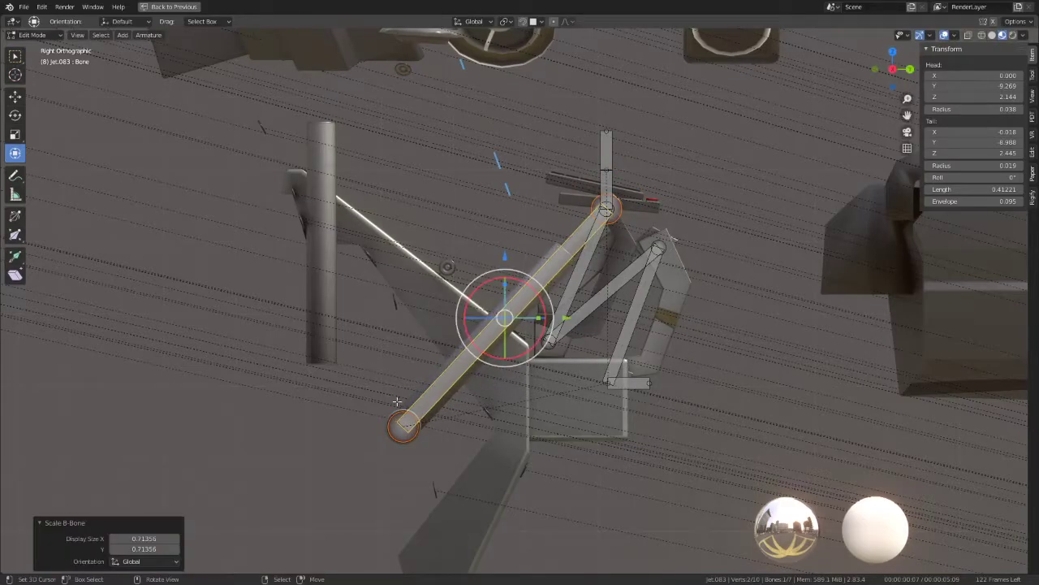
click(405, 427)
key(e)
key(Escape)
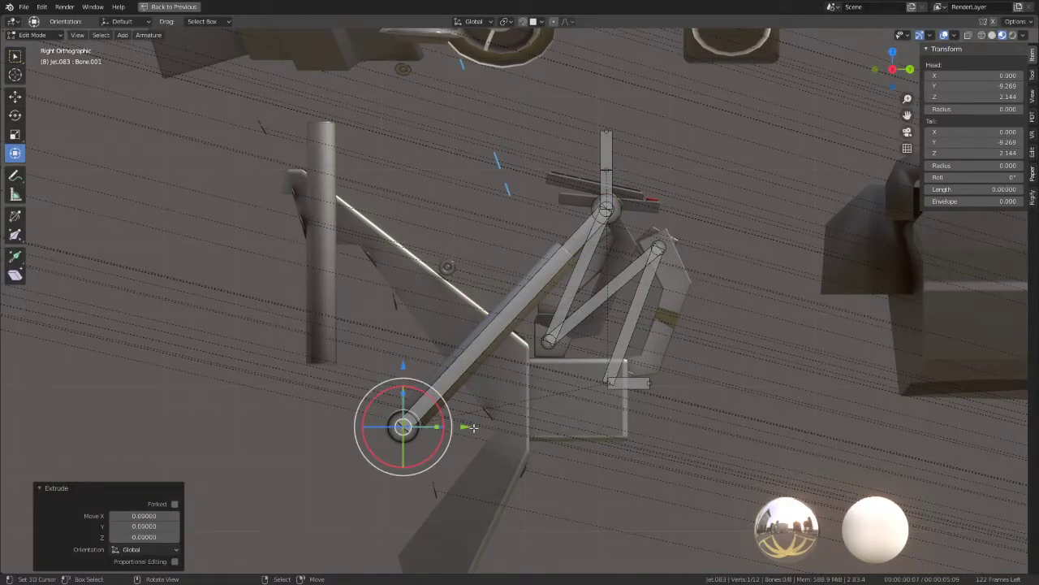
Step: Finish the lower short bone at 0.08005 length and extrude a short Y-axis cross bone at the lever top
drag(473, 428, 415, 429)
click(406, 428)
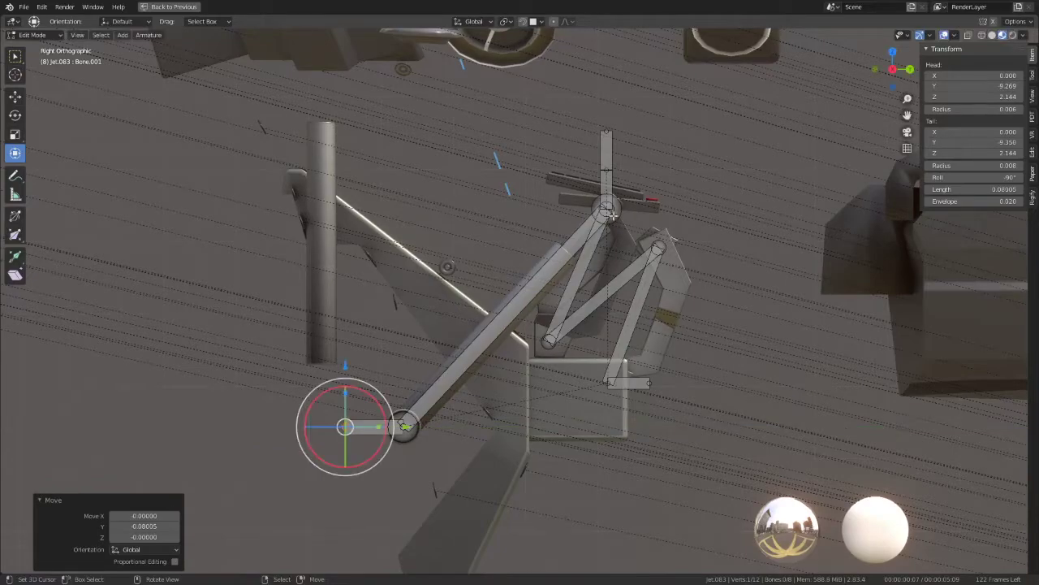
click(581, 268)
click(609, 206)
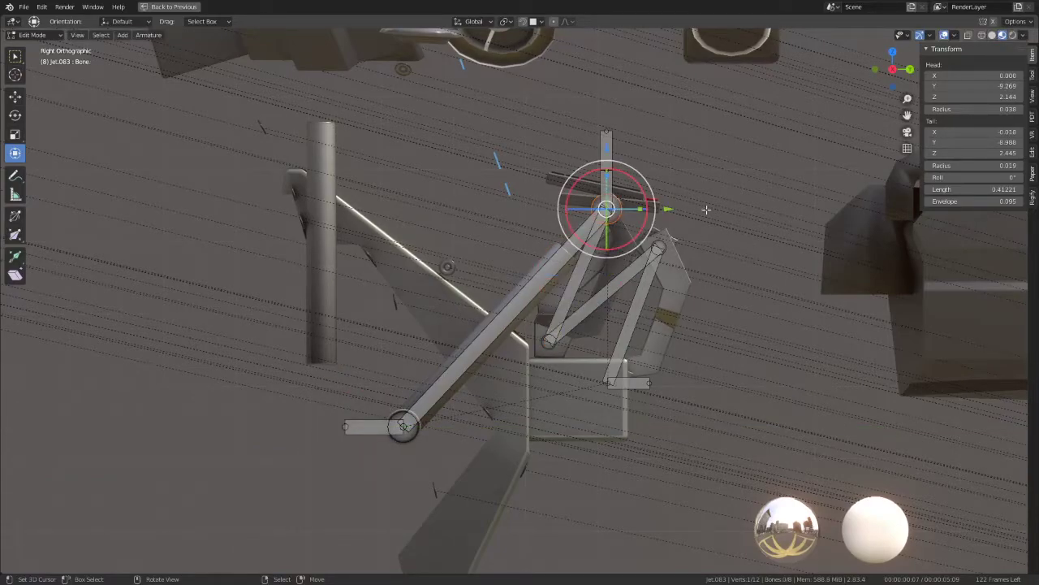
key(e)
key(g)
key(y)
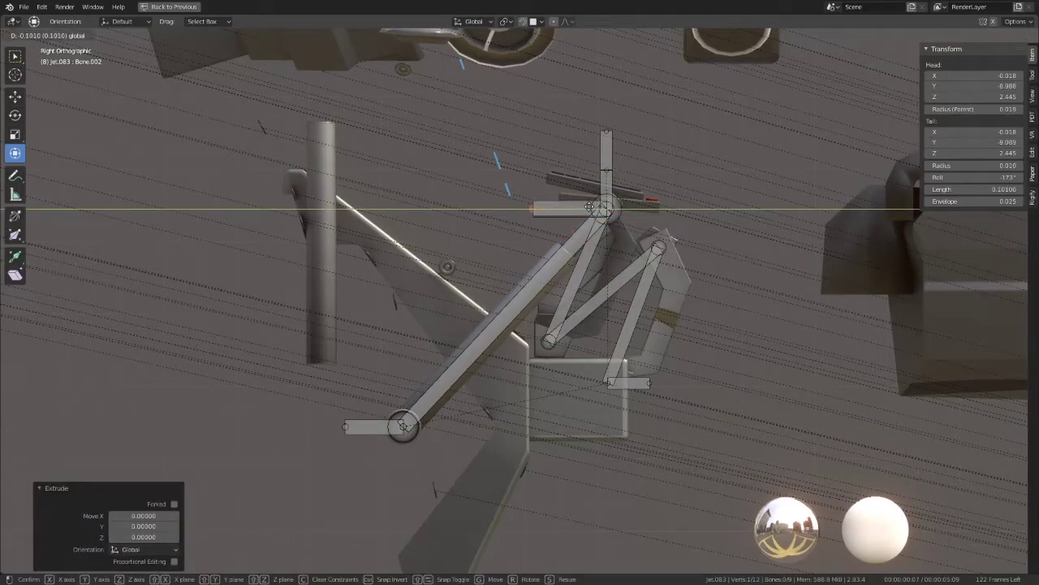
click(590, 207)
Step: Parent the linkage bone to the top cross bone with Keep Offset and align its roll to local X tangent
click(610, 183)
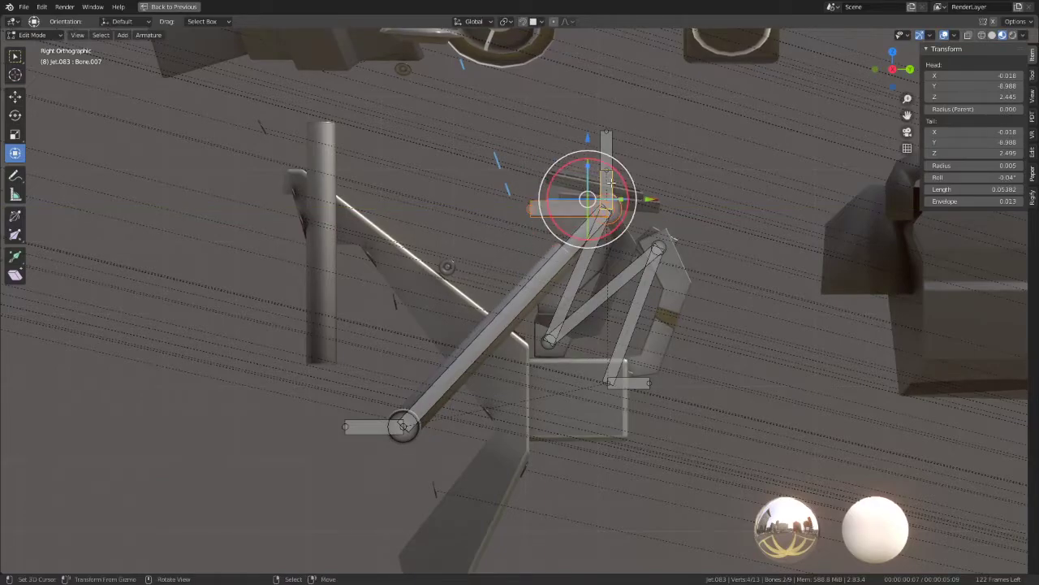
key(ctrl+p)
click(611, 184)
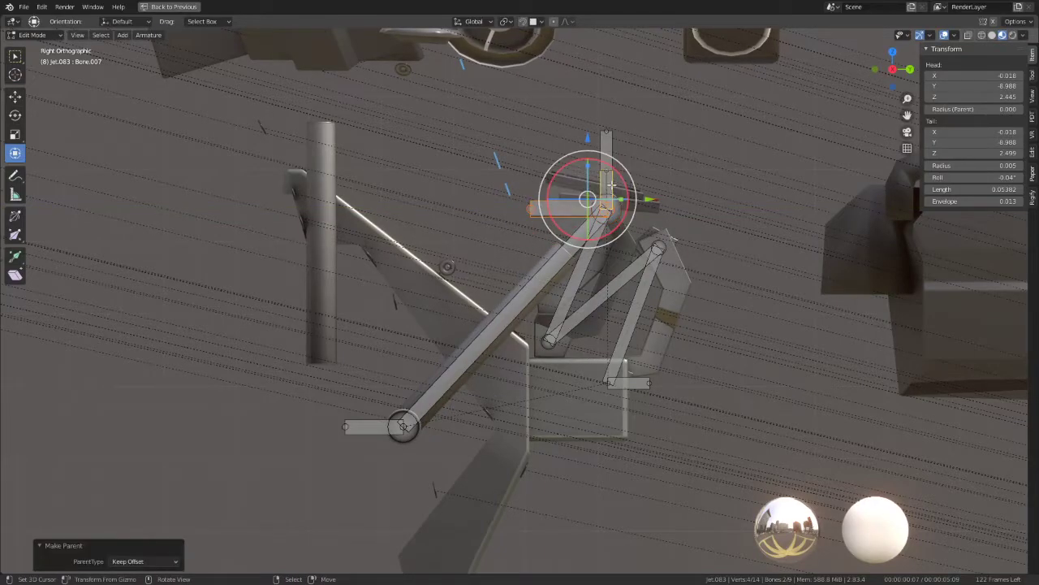
click(607, 189)
key(shift+n)
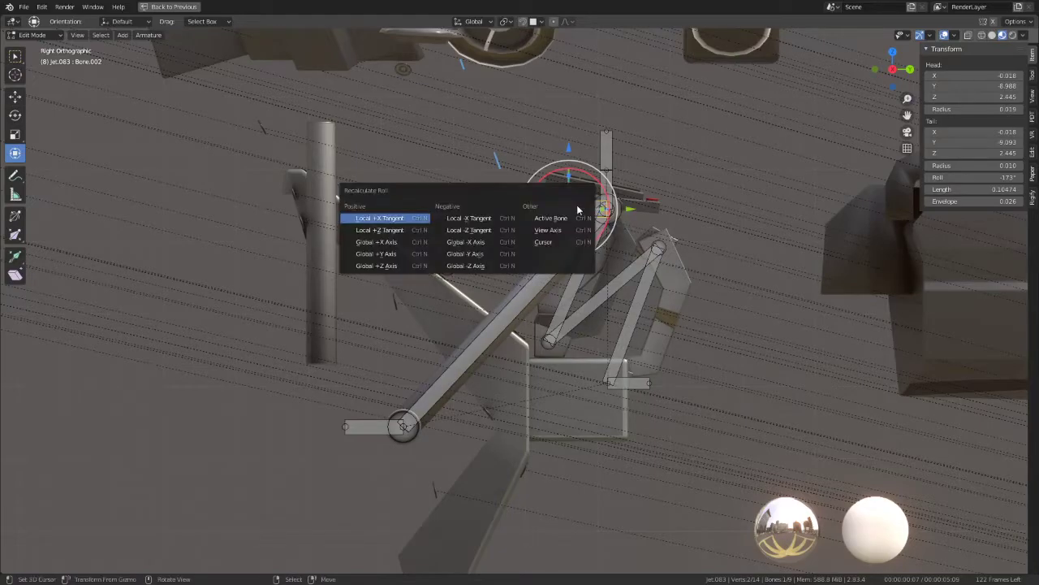
click(399, 218)
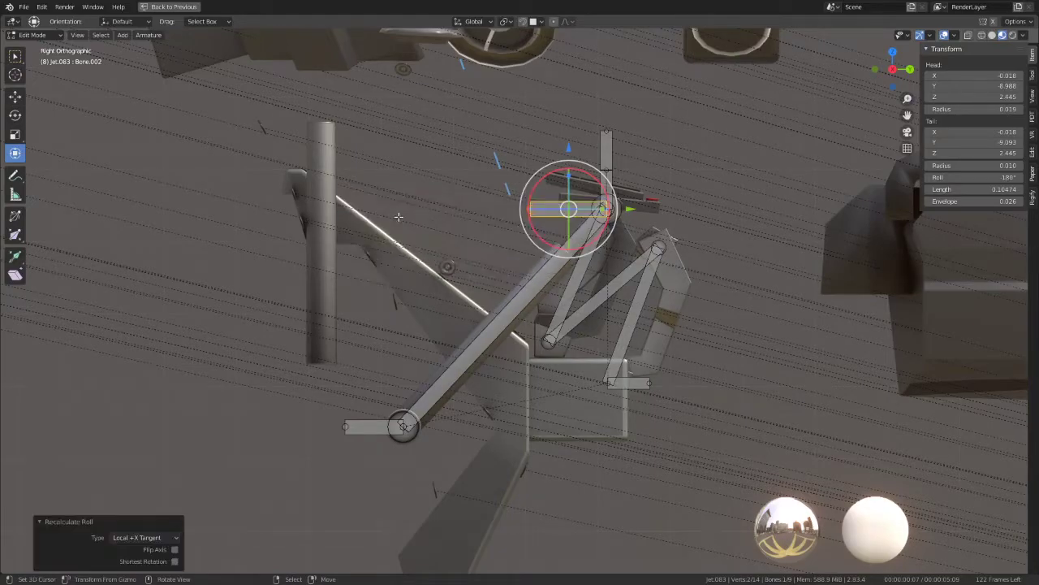
Step: Parent the small linkage bone to the lower cross bone as a connected chain
click(379, 416)
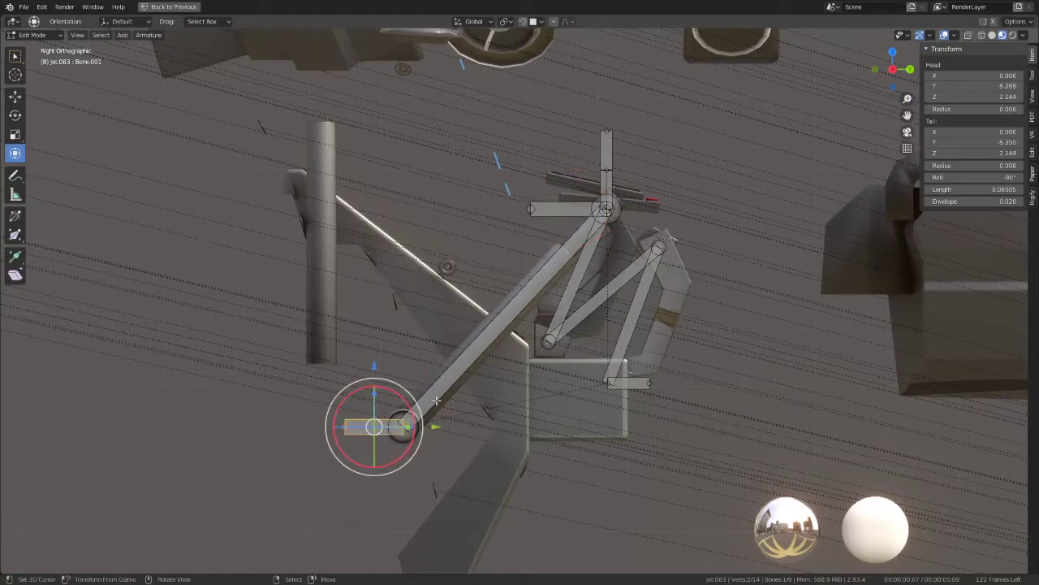
key(g)
key(Escape)
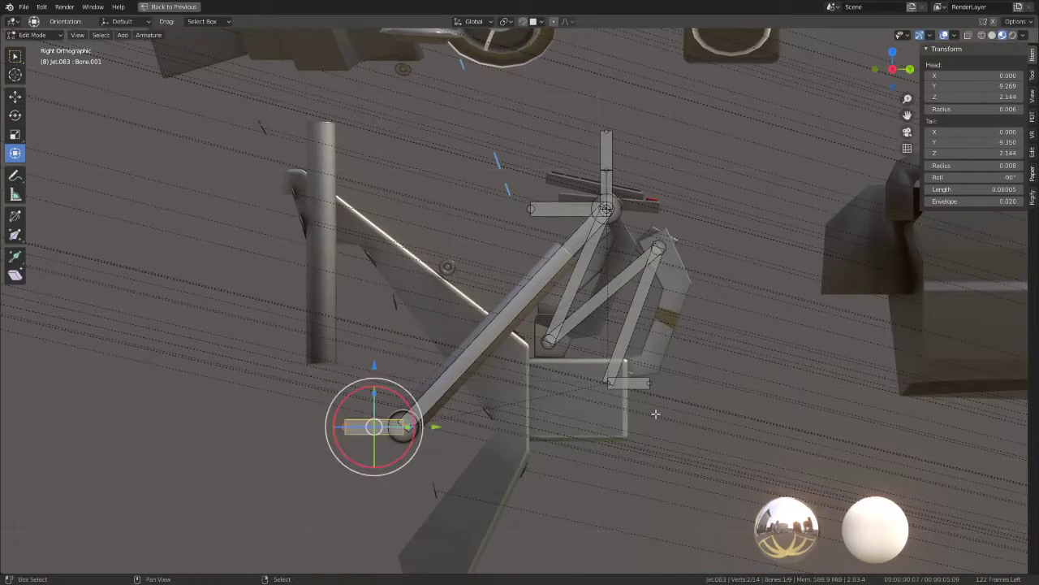
shift+click(636, 385)
key(grave)
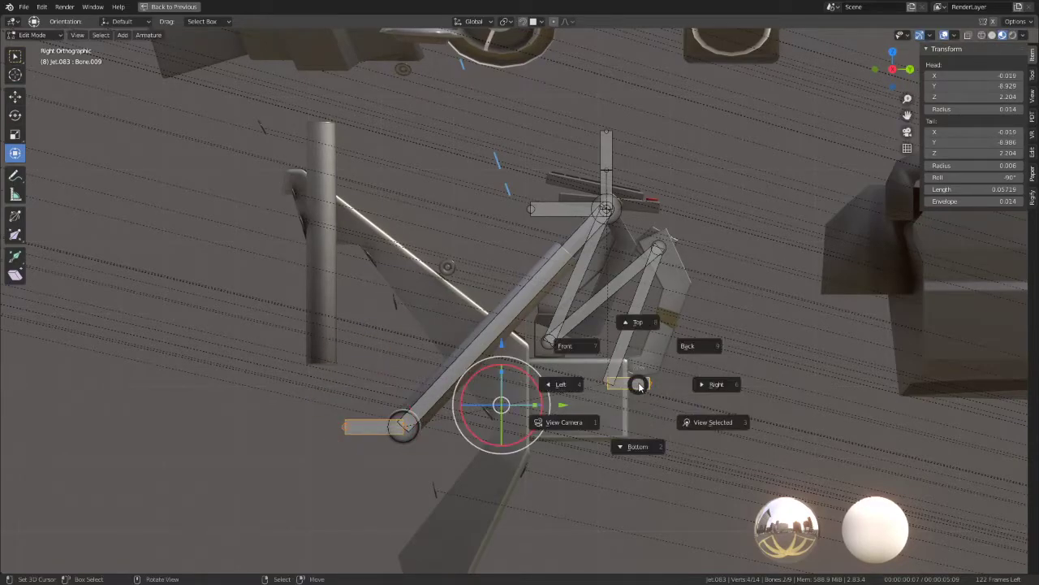
click(774, 291)
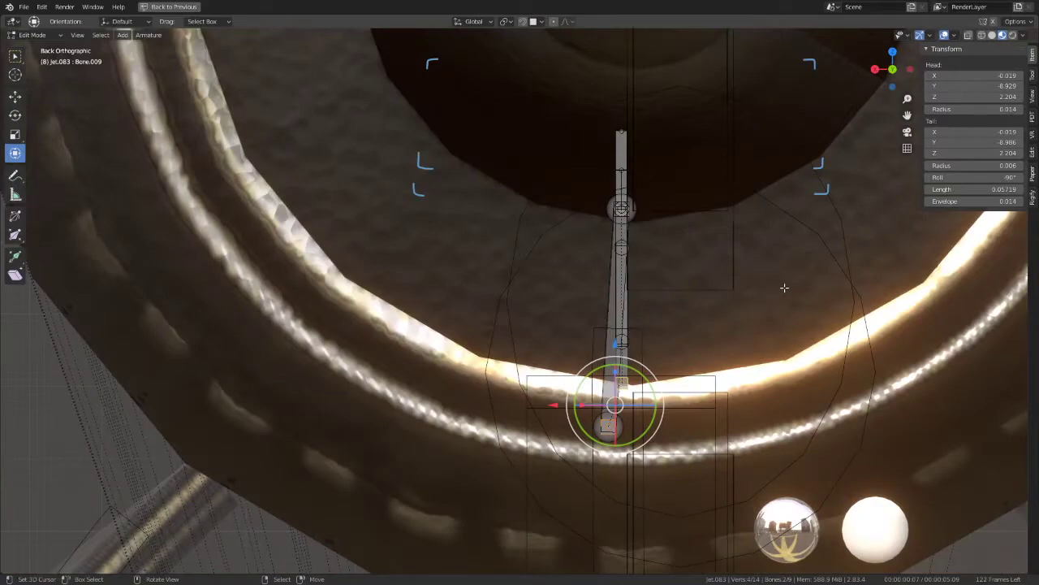
key(KP_3)
key(ctrl+p)
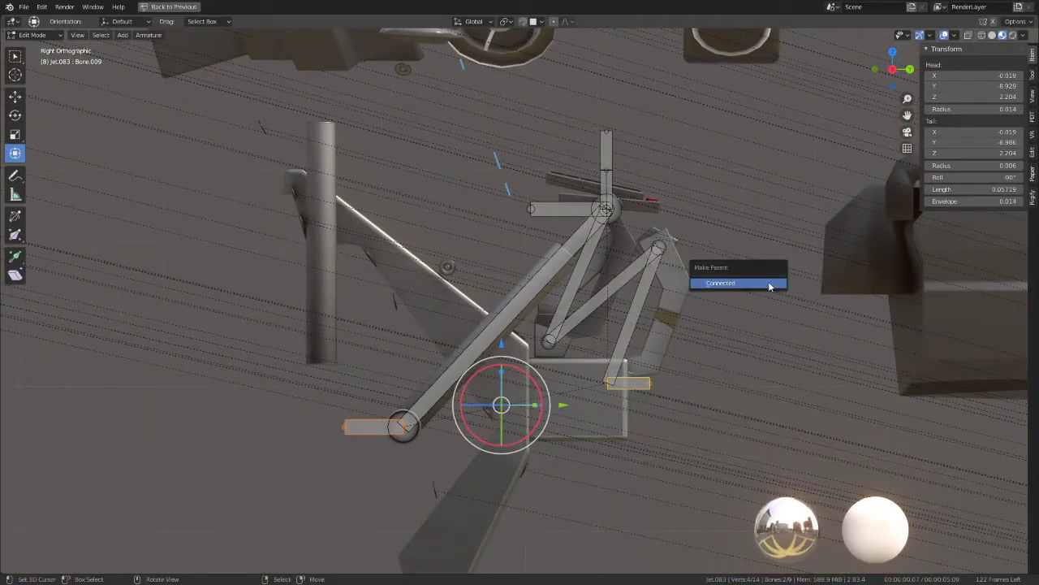
click(770, 284)
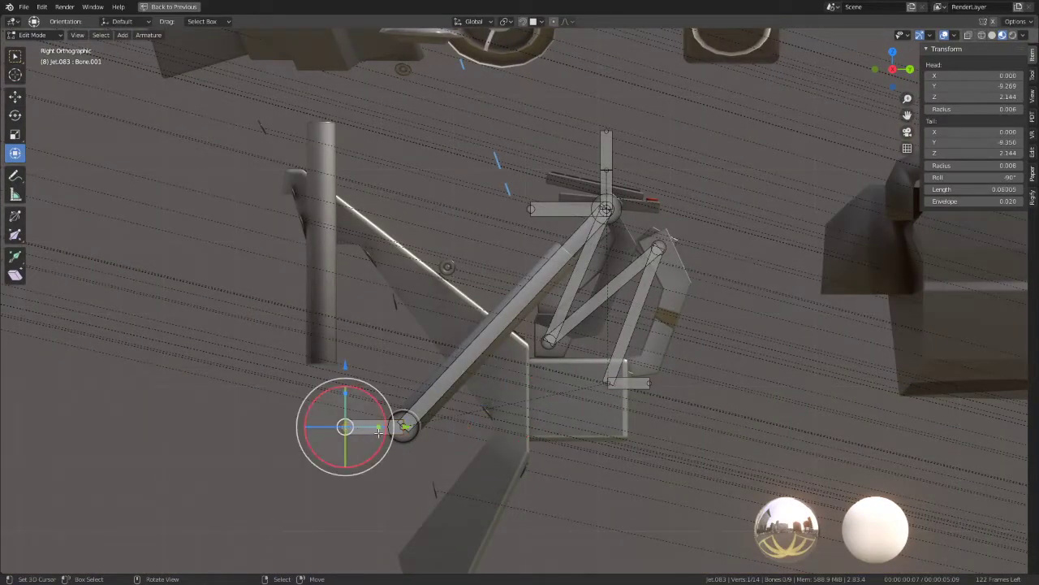
Step: Switch the armature to Pose Mode and select the linkage and lower cross bones
key(ctrl+Tab)
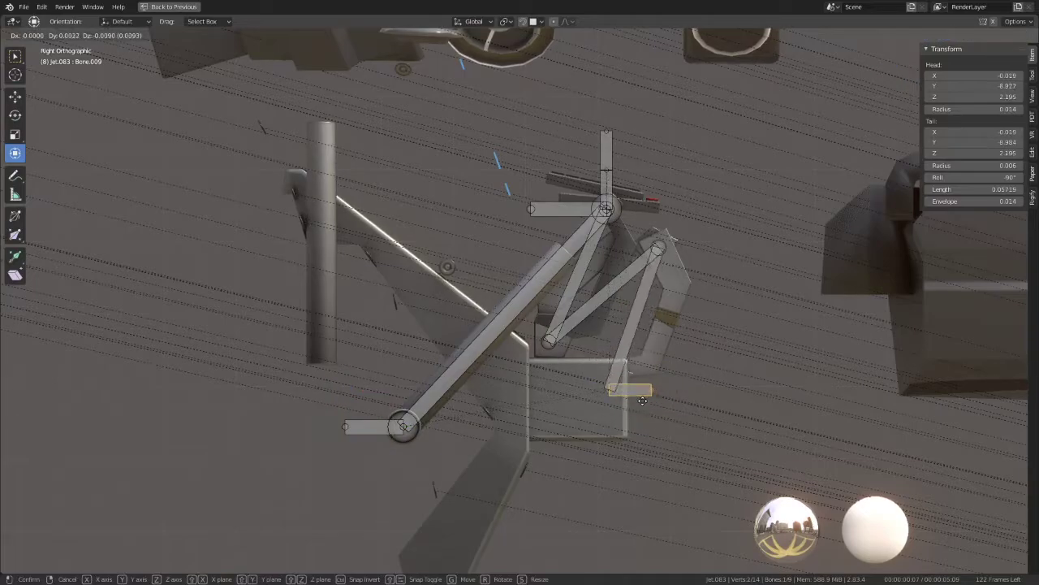
click(662, 358)
click(373, 426)
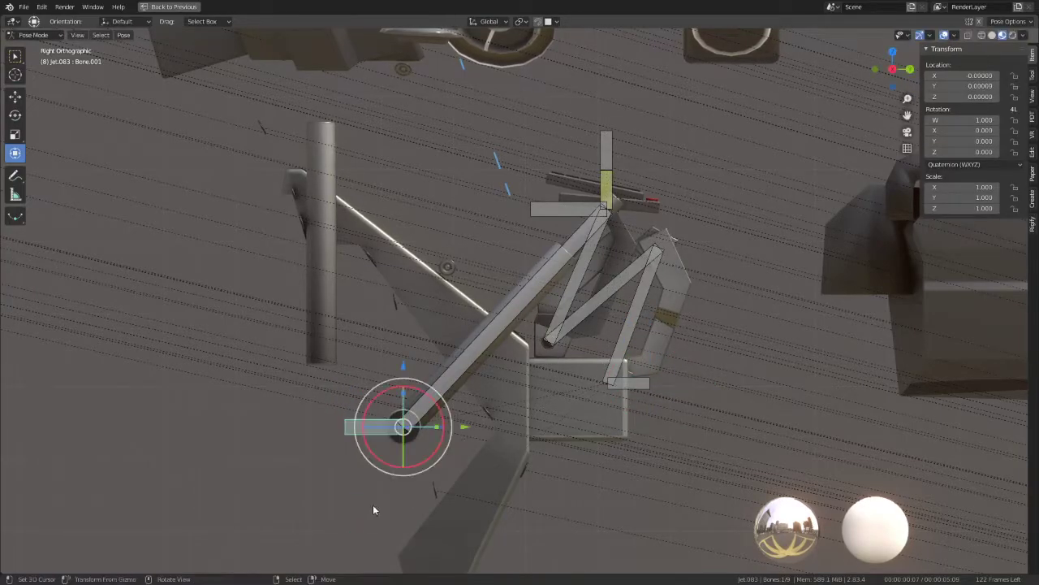
Step: Move top cross bone Bone.008 by 0.00598 in Y and 0.01122 in Z, then select the lever bone
click(548, 214)
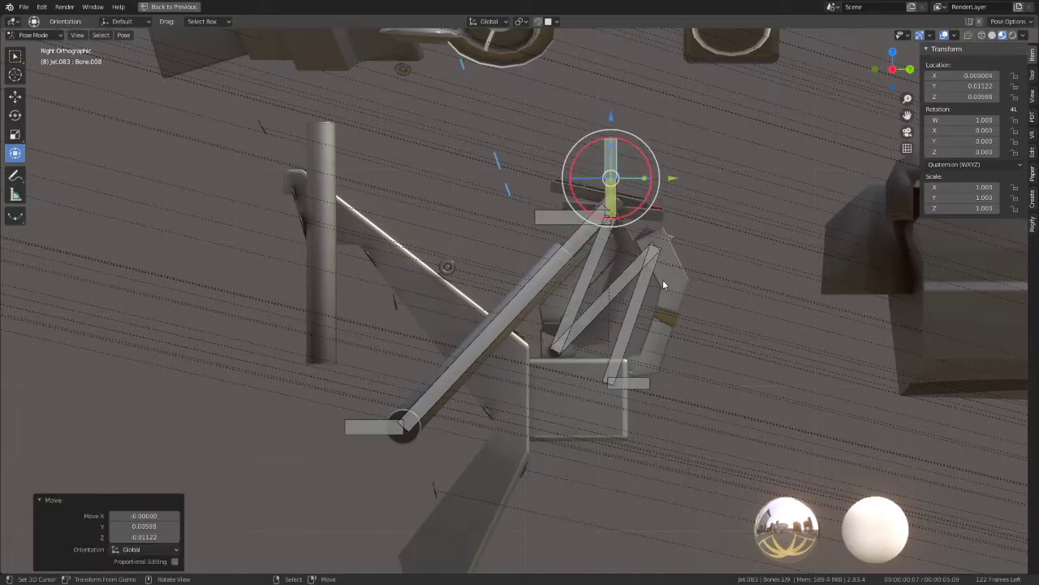
key(g)
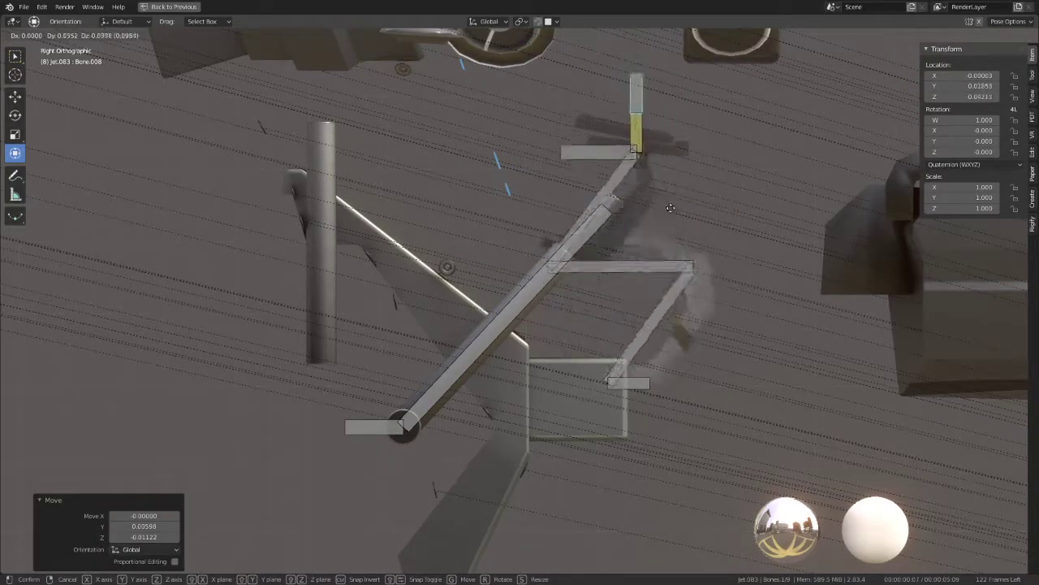
click(647, 213)
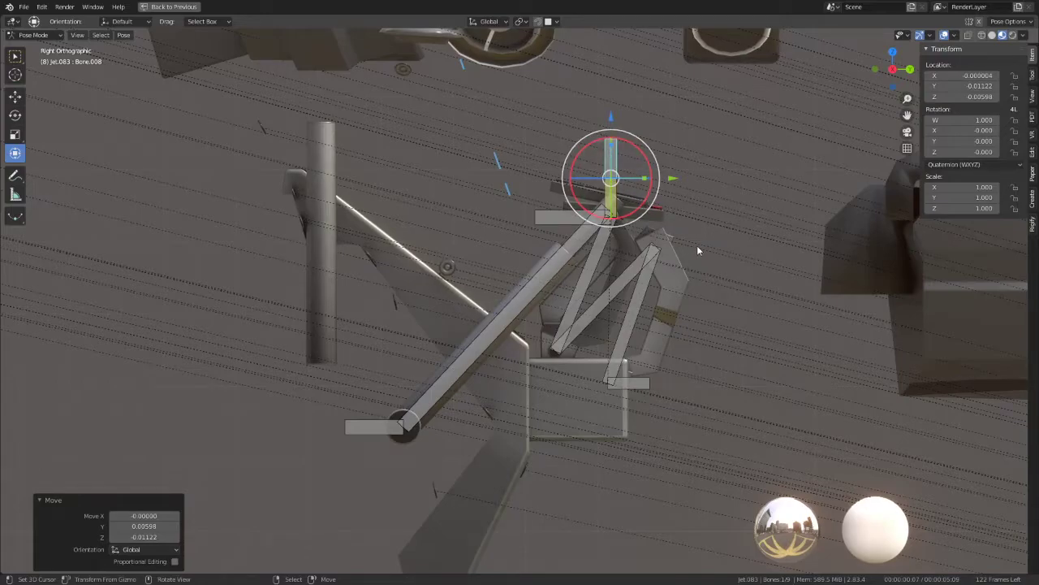
click(558, 262)
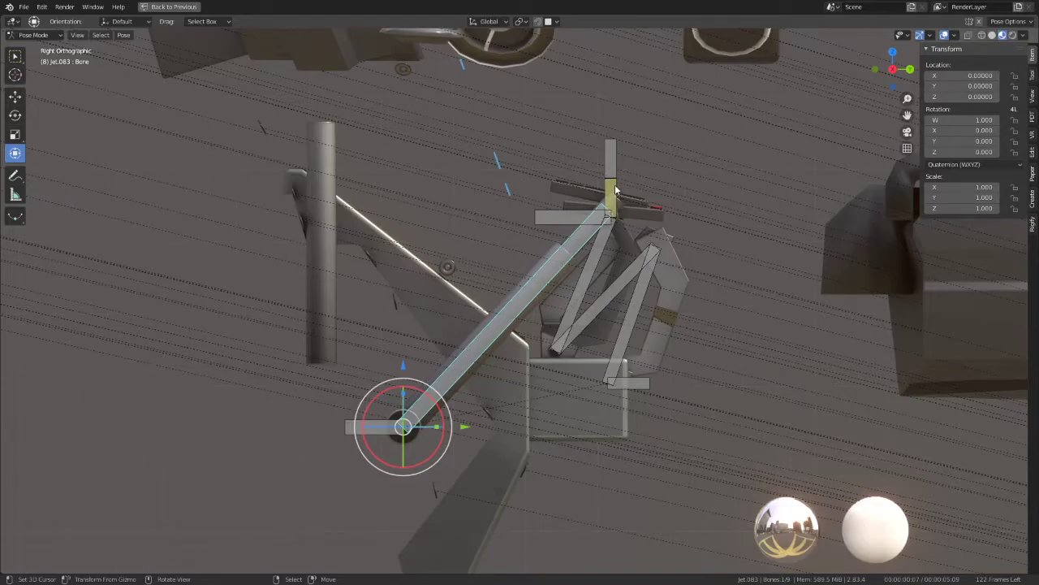
Step: Test-rotate the canopy linkage bone in Pose Mode, cancel it, and enter Edit Mode
key(r)
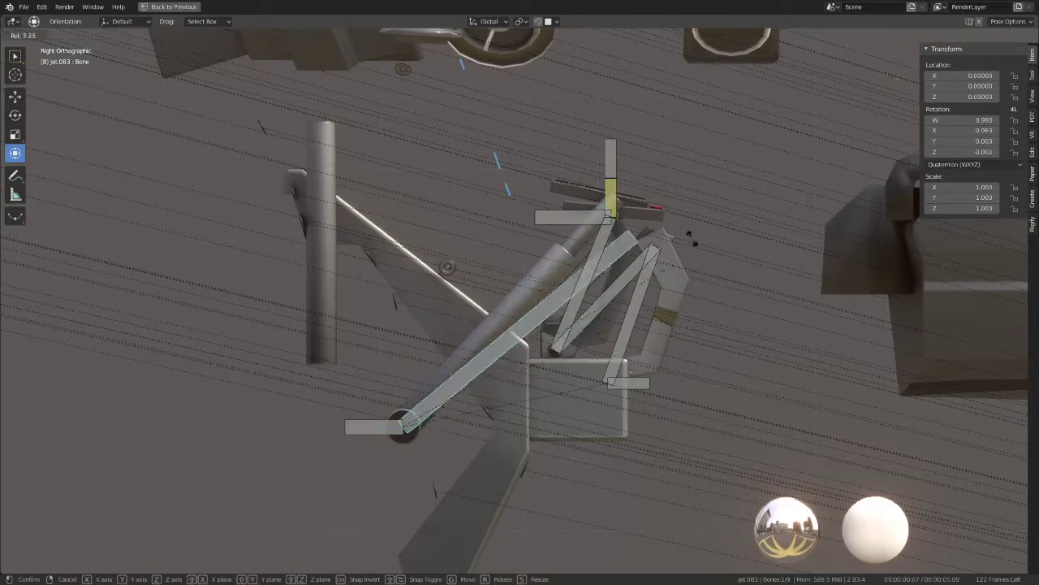
key(Escape)
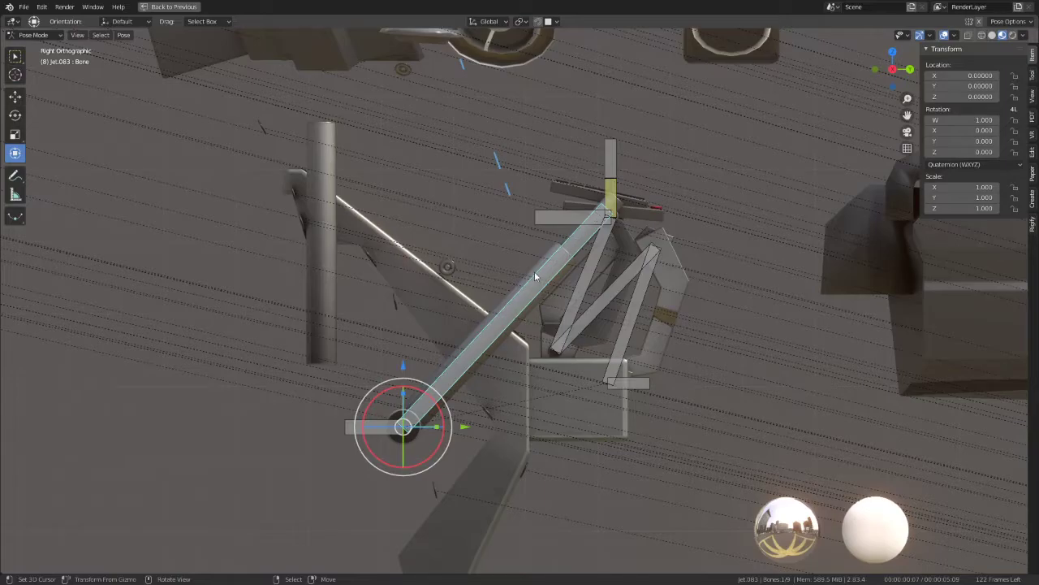
key(Tab)
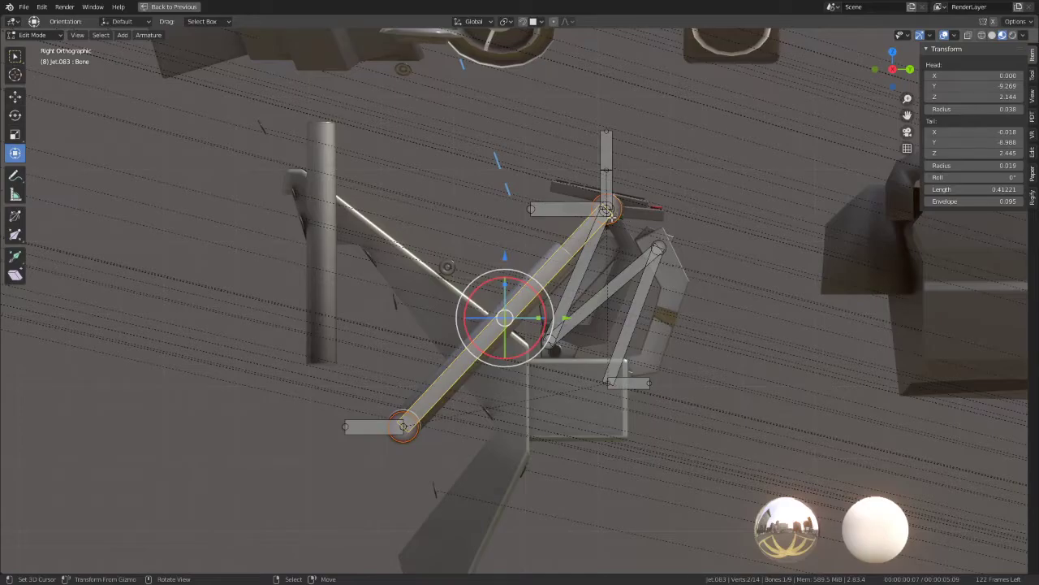
Step: Reposition the long bone's upper joint, sliding it along the bone using Normal orientation
click(614, 216)
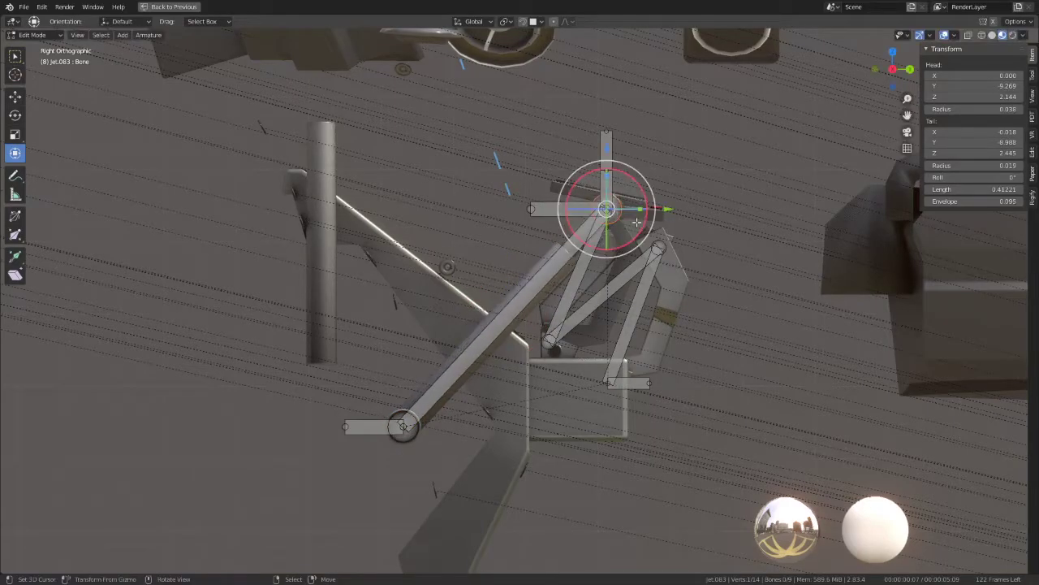
drag(637, 221, 633, 224)
click(610, 251)
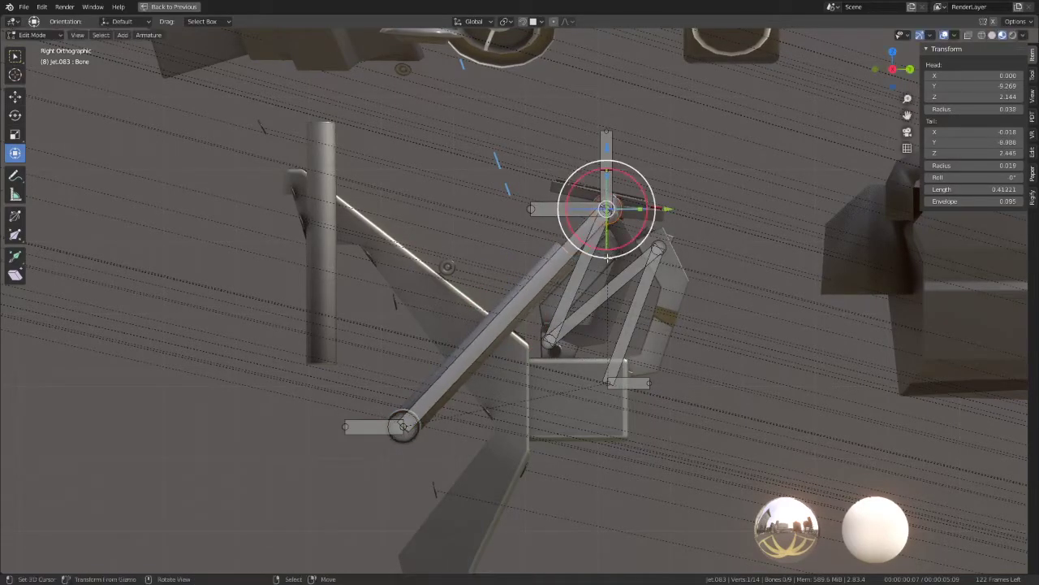
click(474, 21)
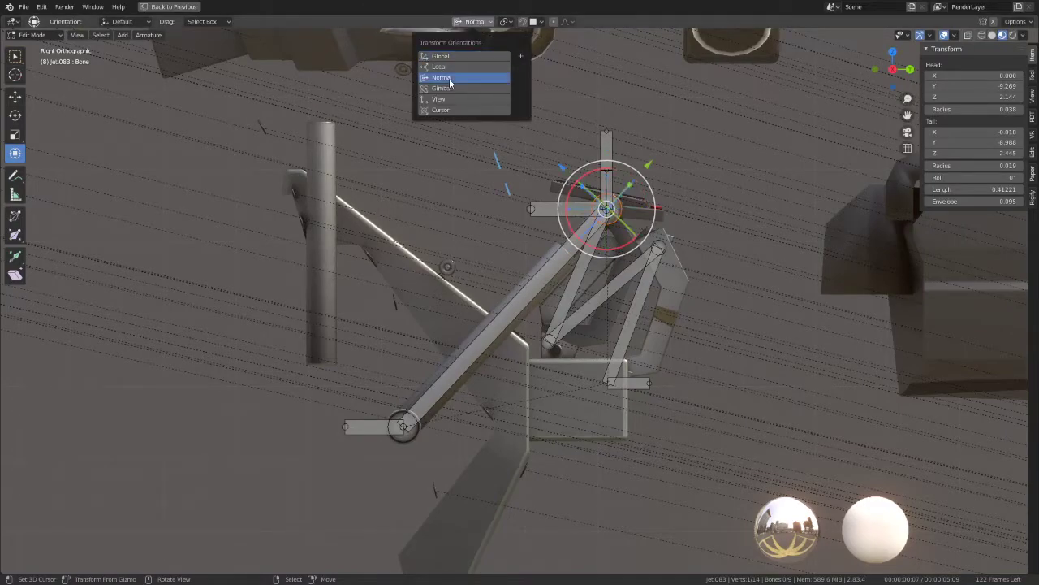
click(455, 77)
drag(650, 160, 650, 160)
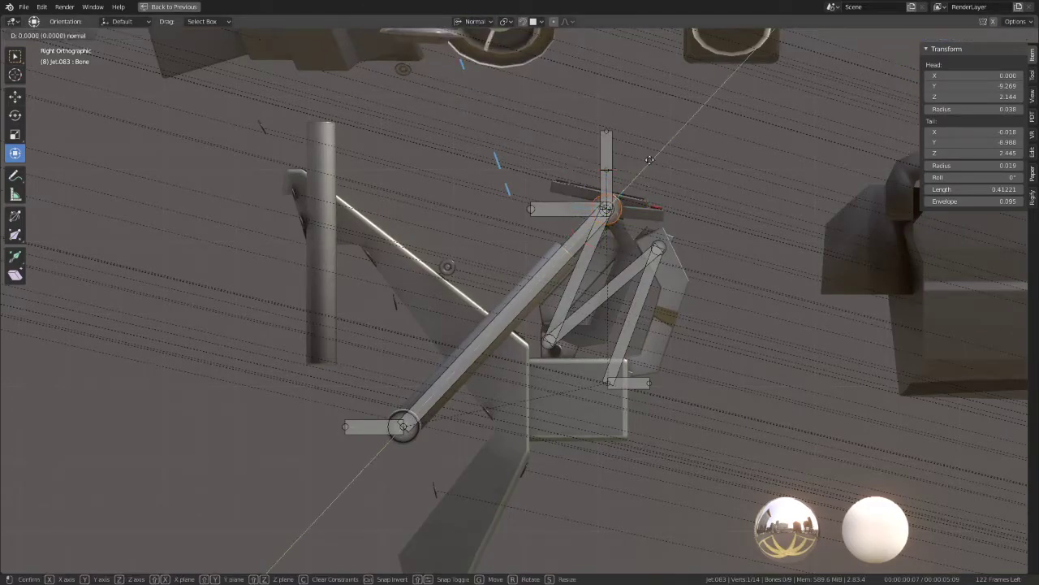
click(617, 208)
Step: Duplicate the long diagonal bone in place and slim the copy's thickness
click(524, 293)
key(shift+d)
right_click(591, 288)
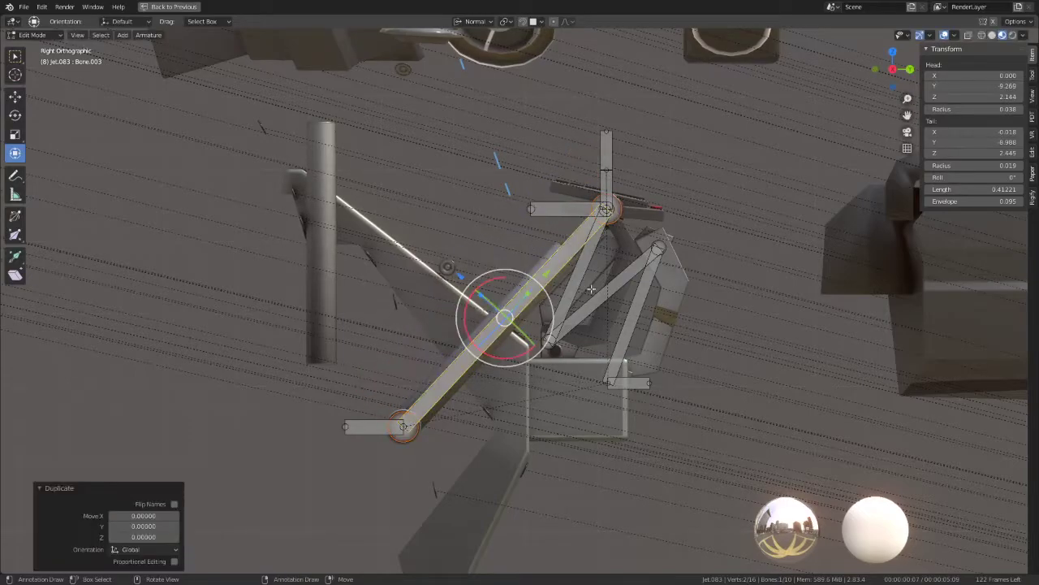
key(ctrl+alt+s)
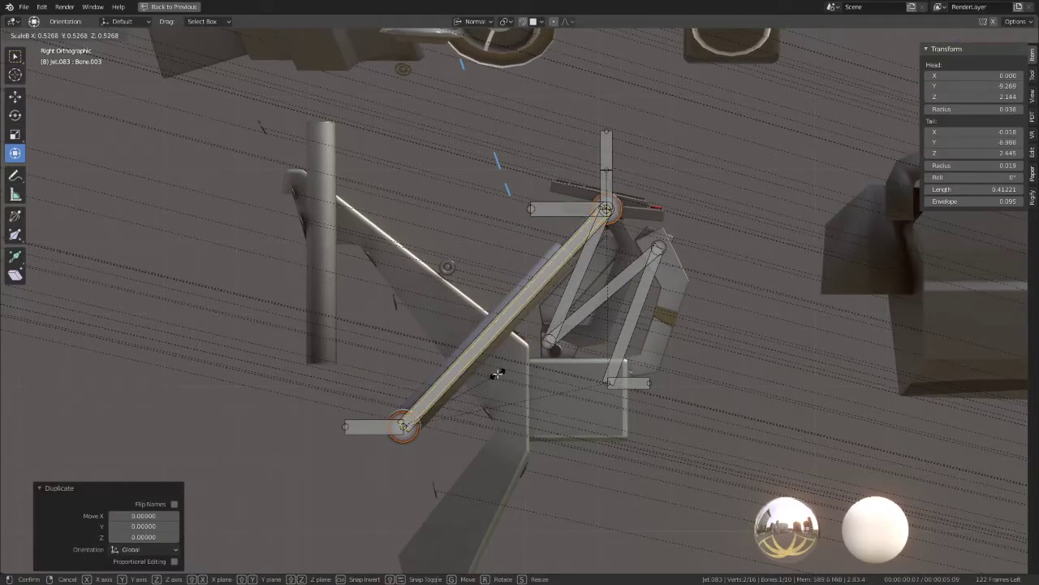
click(497, 374)
Step: Shorten the copied bone from both its top and bottom joints along its axis
click(620, 210)
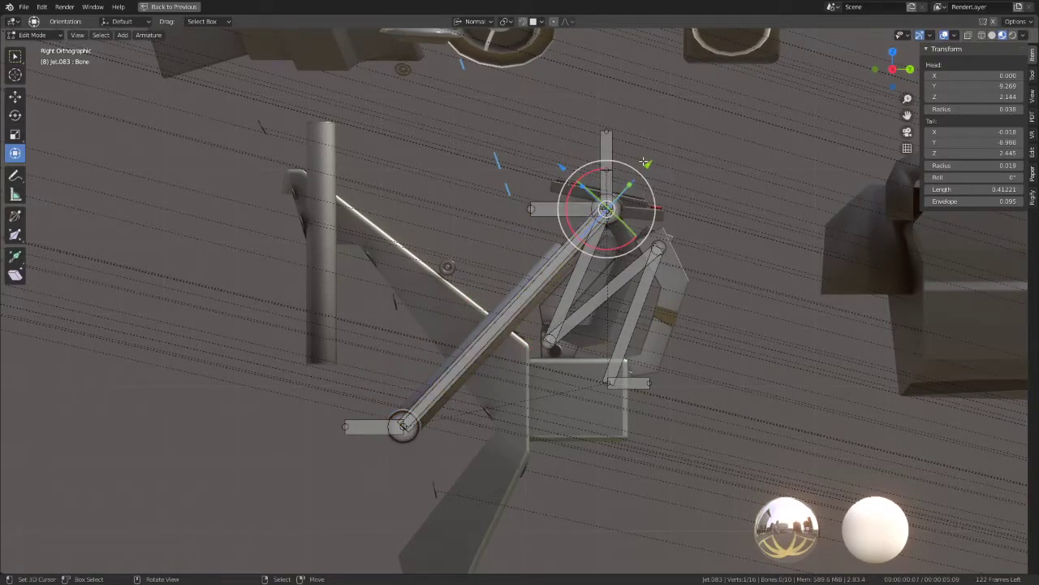
key(g)
key(y)
key(y)
click(607, 199)
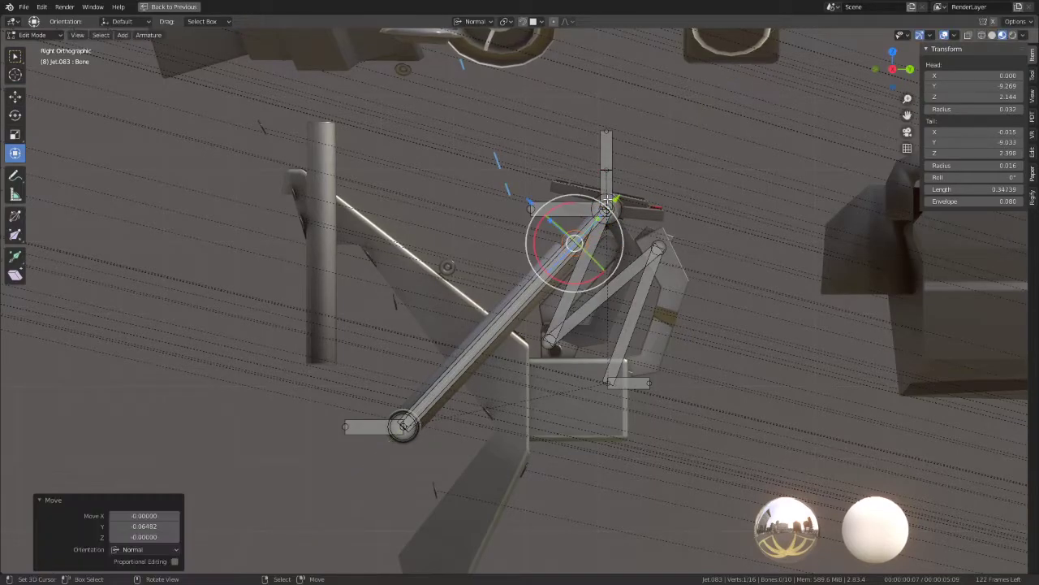
click(406, 429)
key(g)
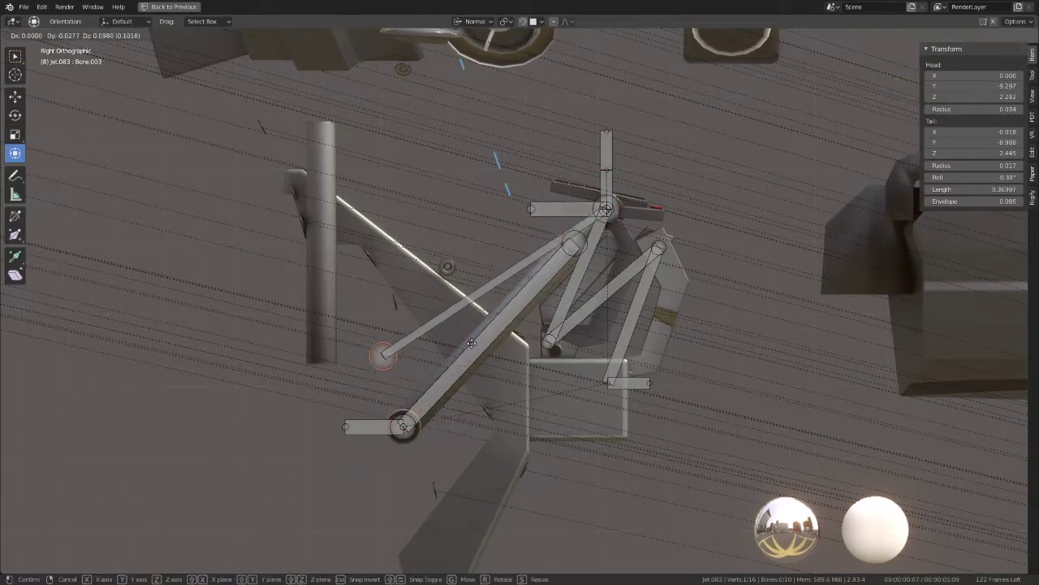
key(Escape)
key(g)
key(y)
key(y)
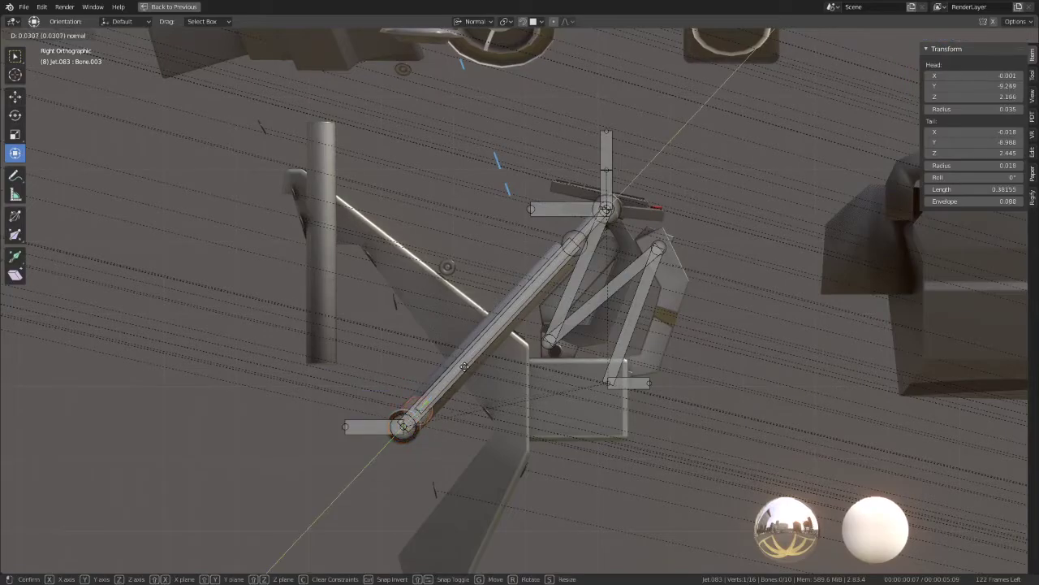
click(469, 363)
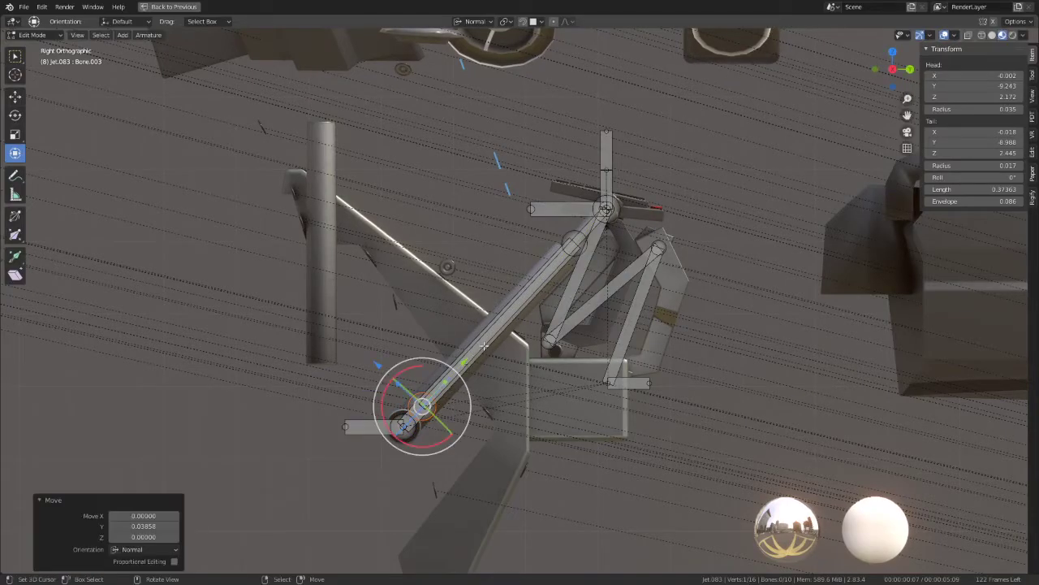
Step: Recalculate both overlapping bones' roll to Local +X Tangent (177°), then pick a single joint
click(577, 239)
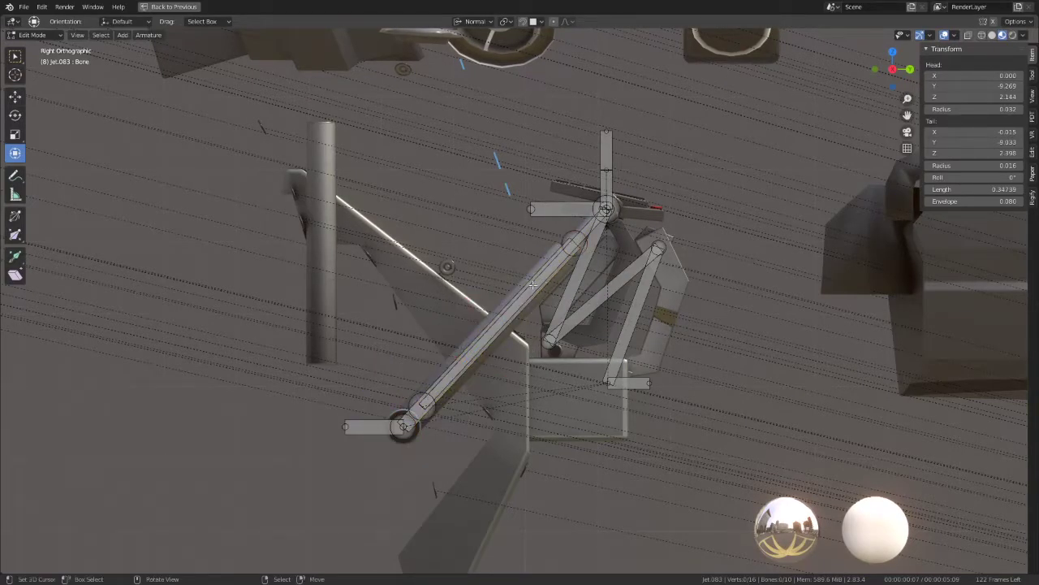
click(532, 284)
shift+click(529, 296)
click(528, 305)
key(b)
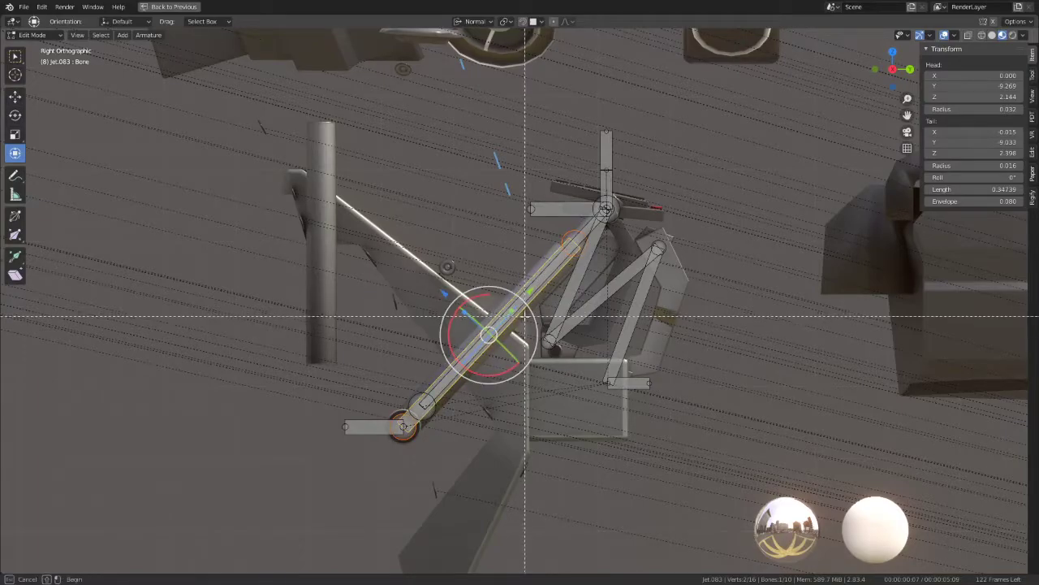
drag(526, 317, 500, 289)
key(shift+n)
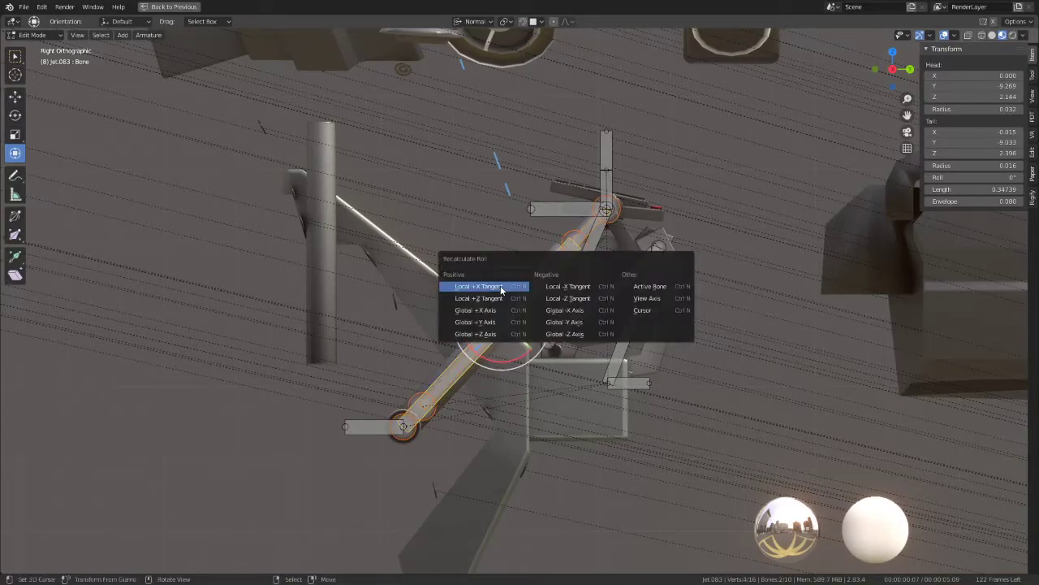
click(503, 290)
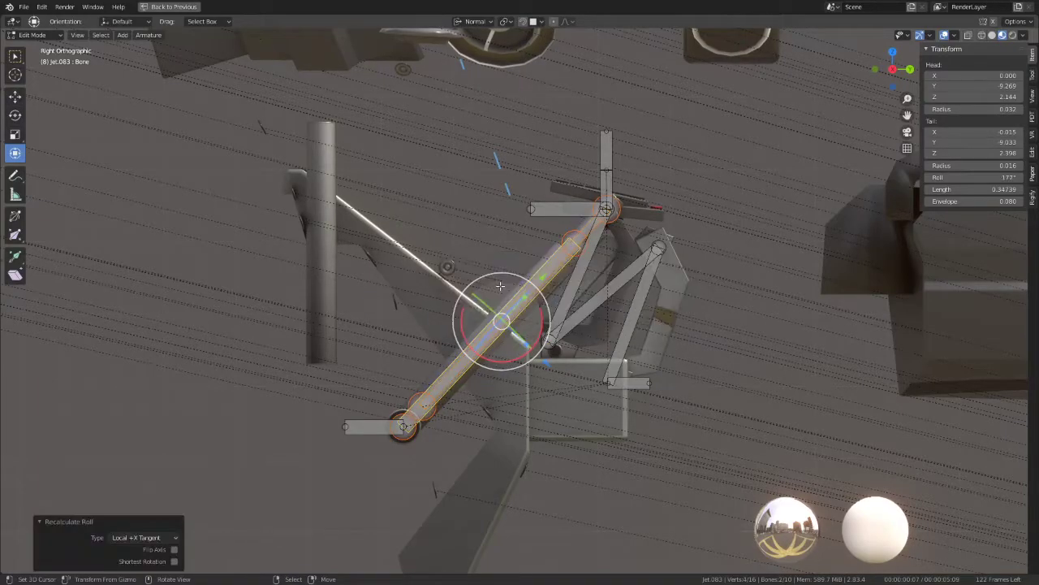
key(alt+a)
click(575, 232)
click(577, 231)
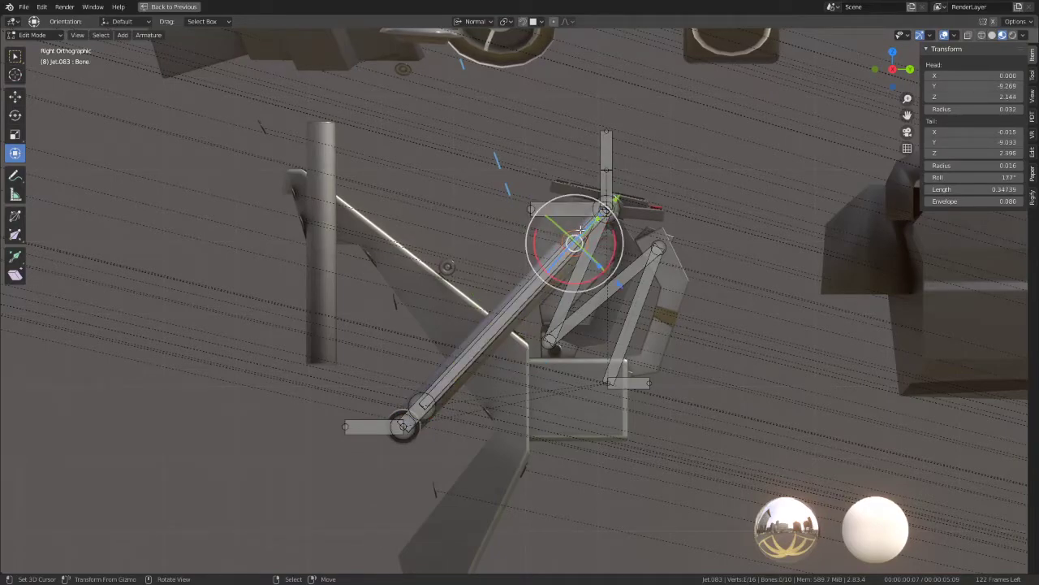
Step: Parent each linkage bone to its short end bone using Keep Offset
drag(574, 242, 510, 301)
click(564, 218)
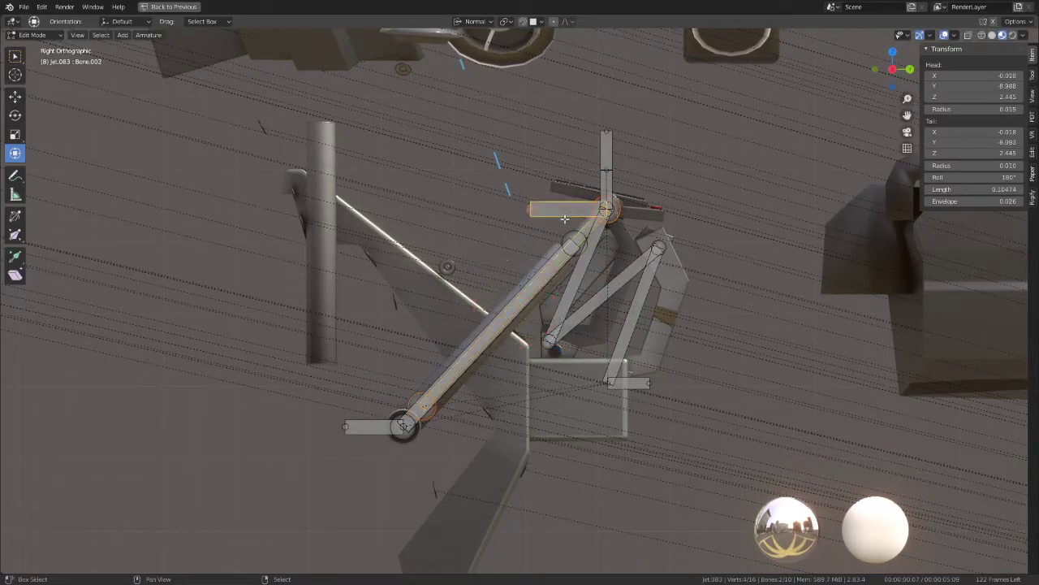
key(ctrl+p)
click(565, 217)
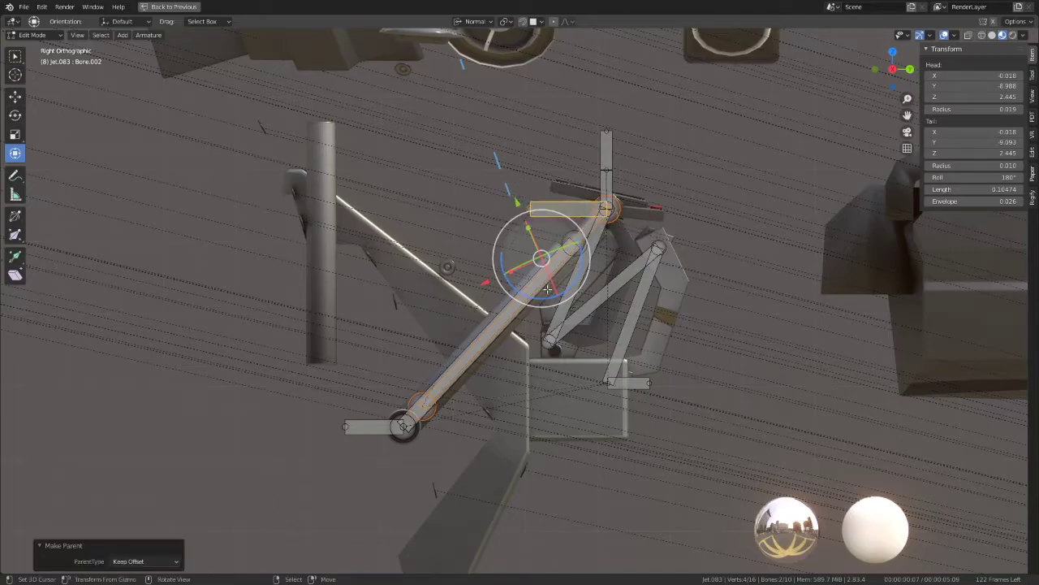
click(544, 282)
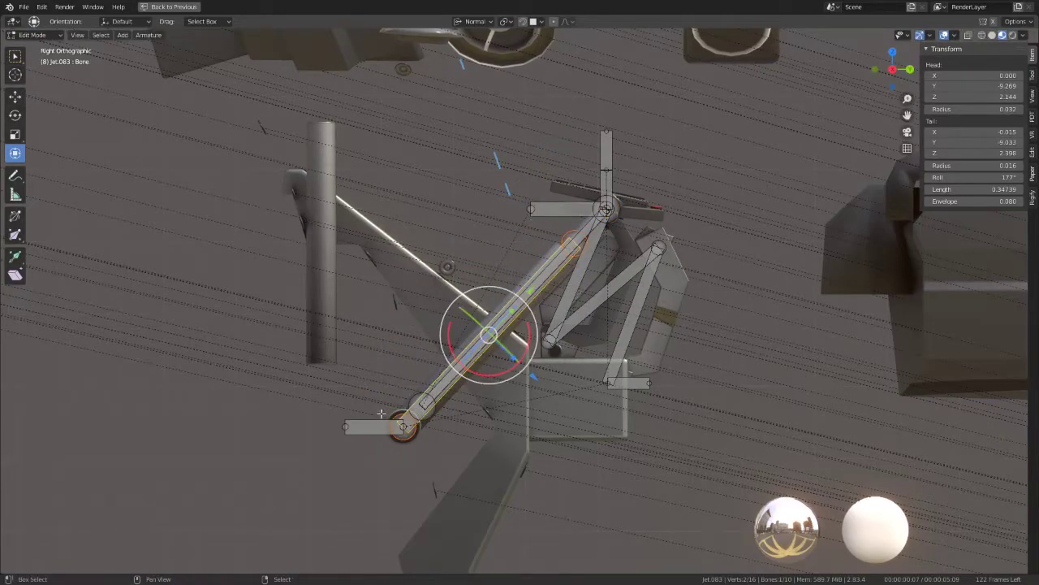
shift+click(368, 425)
key(ctrl+p)
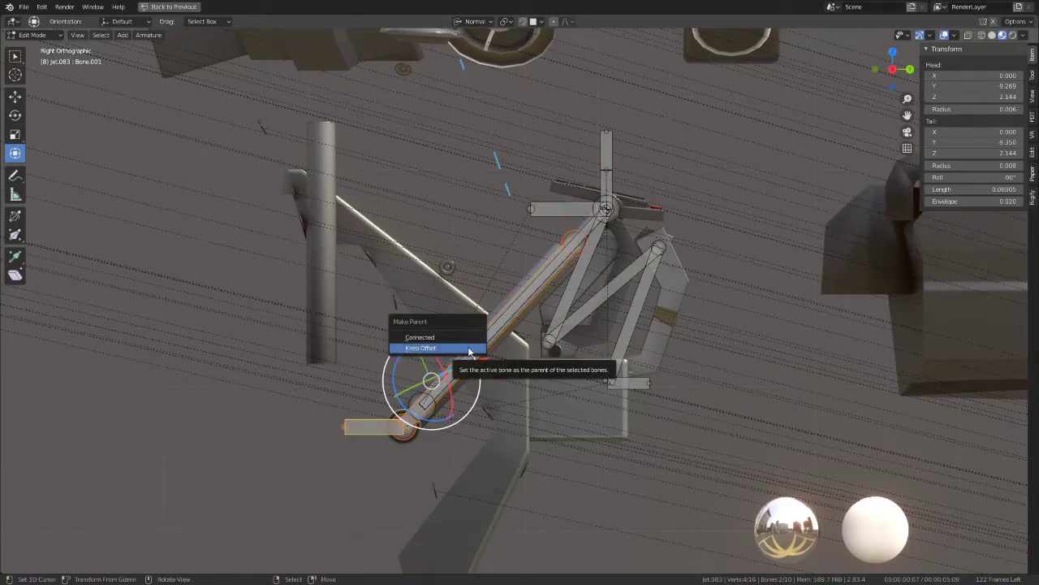
click(469, 347)
Step: Recalculate the thin overlapping bone's roll to Local +X Tangent and return to Pose Mode
click(420, 410)
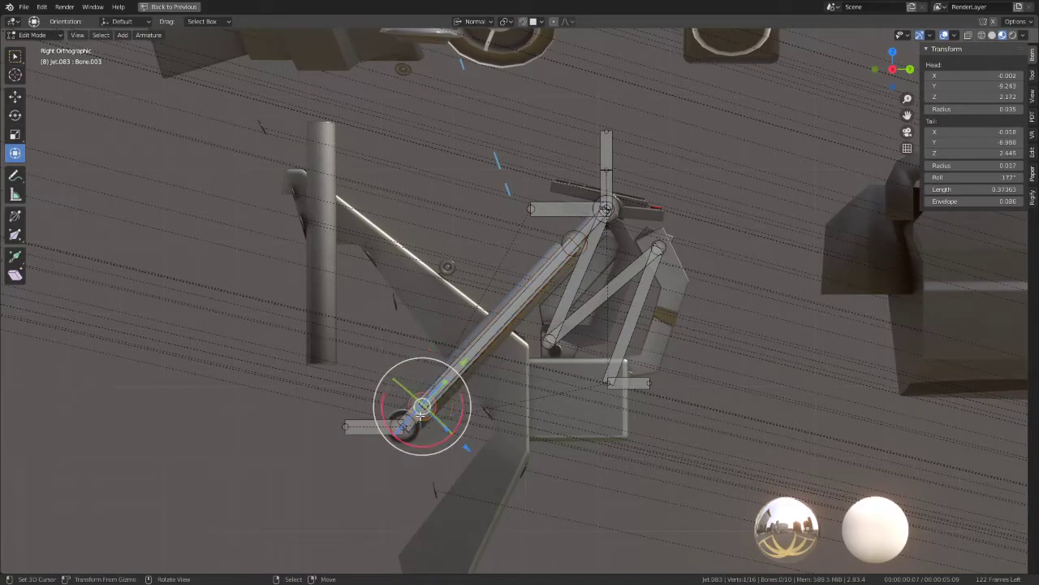
click(500, 323)
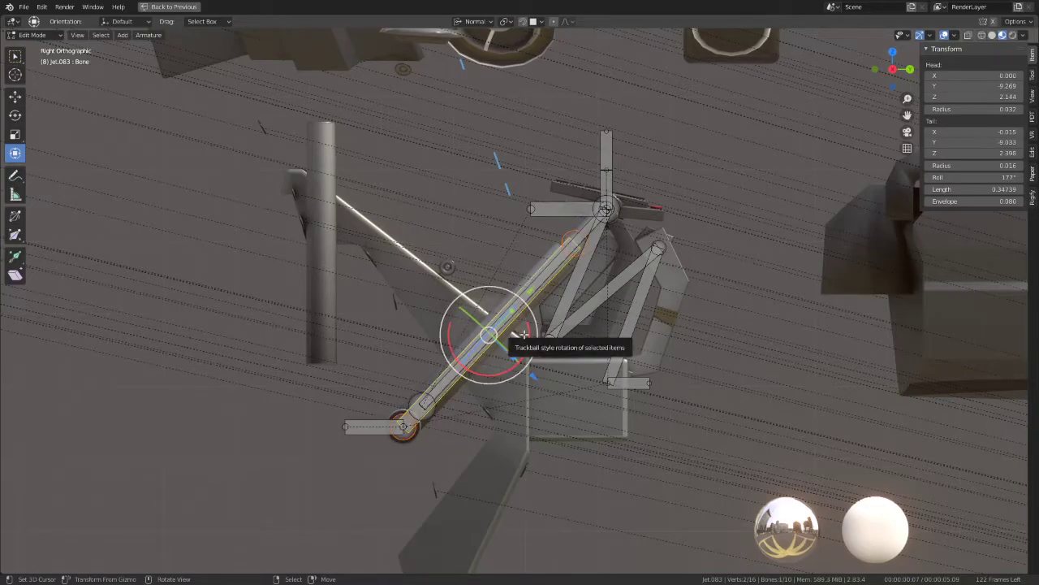
key(shift+n)
click(524, 334)
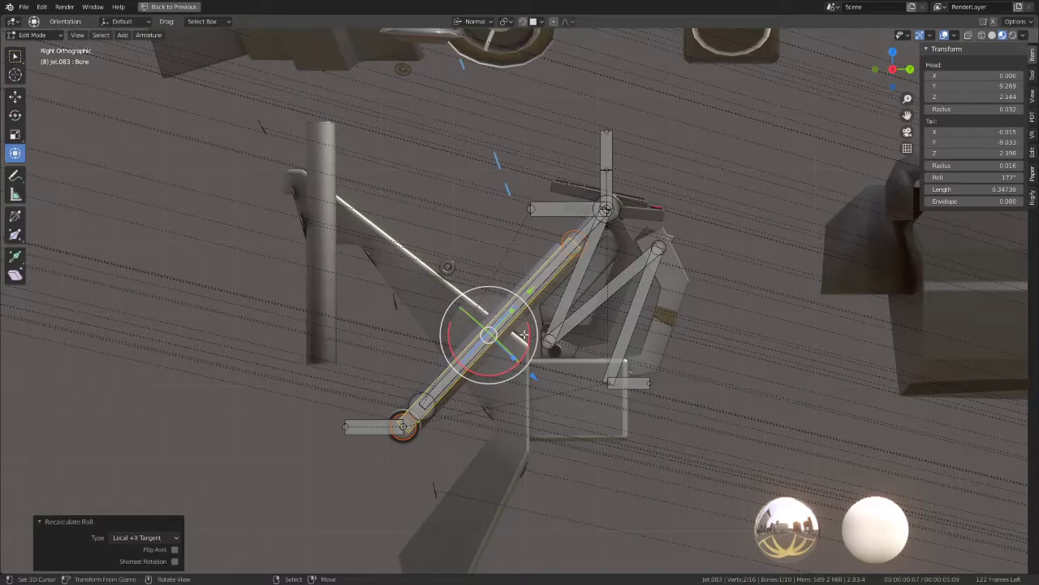
click(59, 34)
click(36, 72)
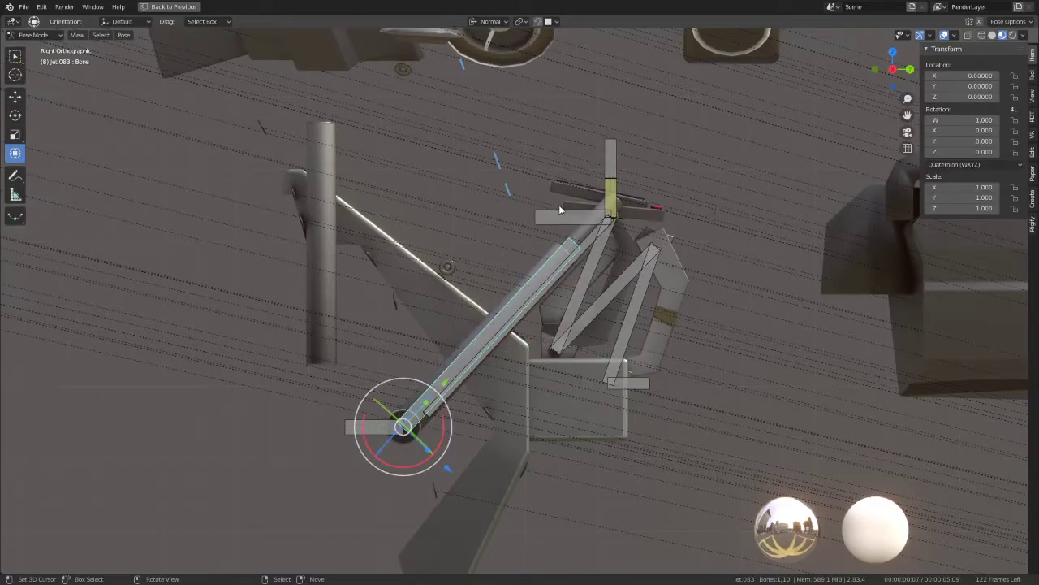
Step: Test the linkage by moving Bone.008 and rotating the long diagonal bone and Bone.003
key(alt+a)
key(a)
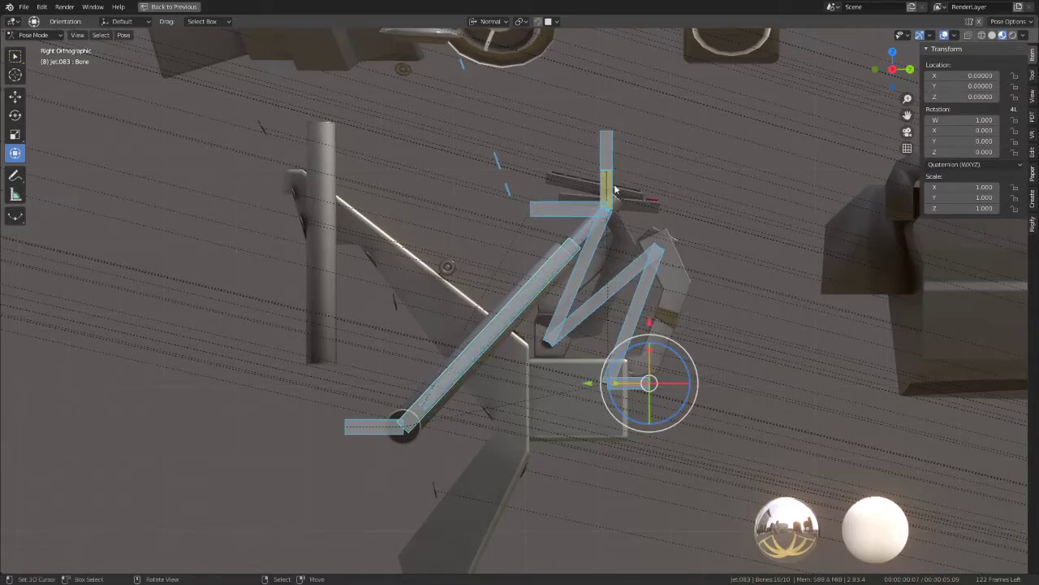
click(614, 190)
key(g)
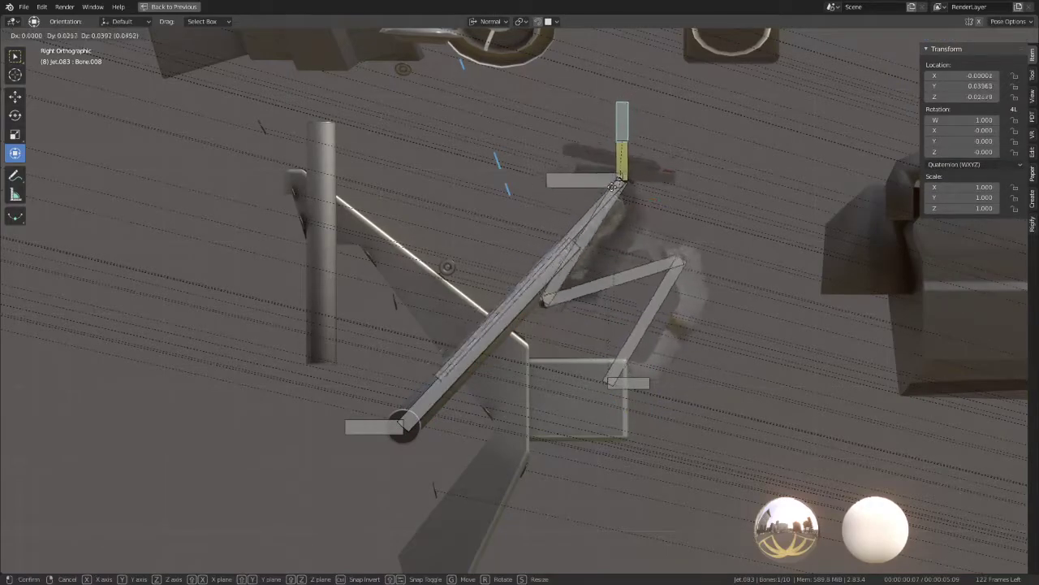
click(615, 187)
key(g)
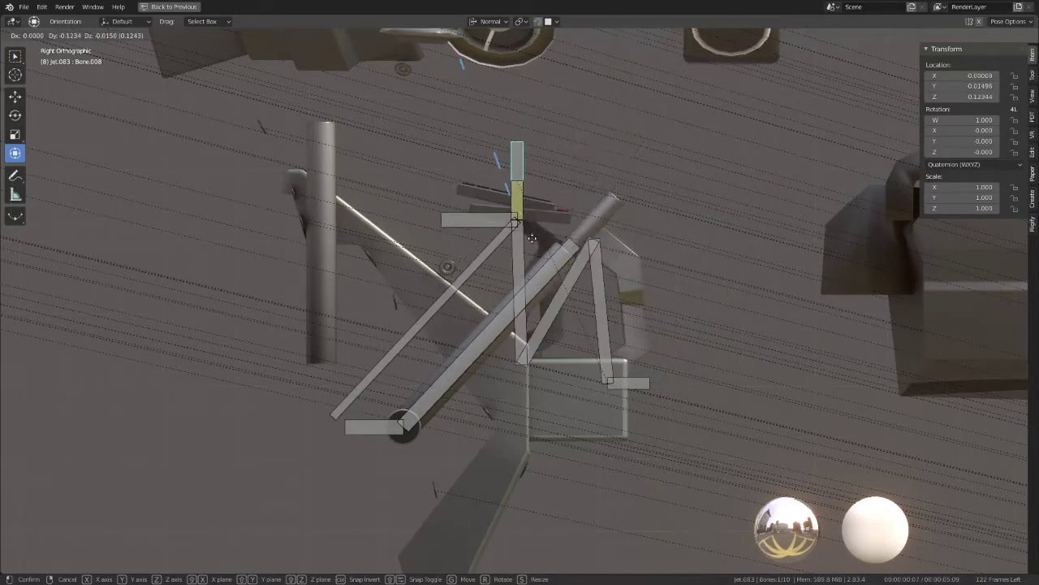
key(Escape)
click(581, 255)
key(r)
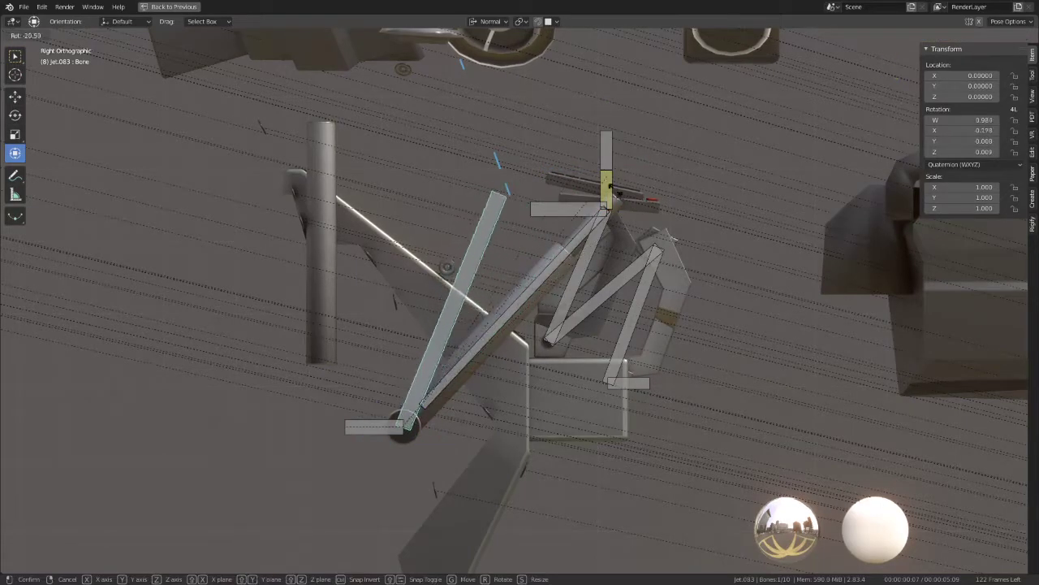
key(Escape)
click(586, 226)
key(r)
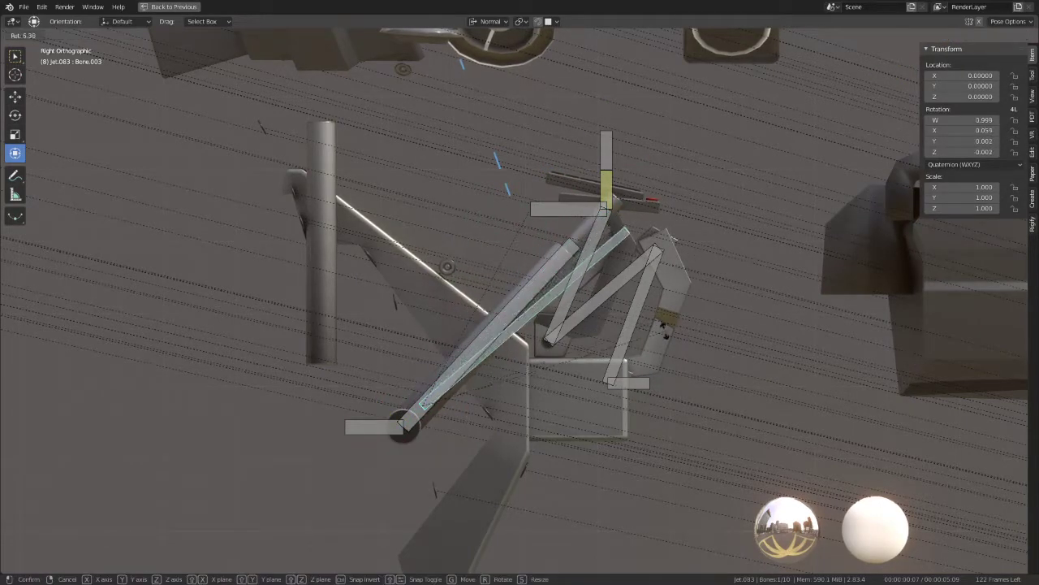
key(Escape)
Step: Rotate Bone.003 180° in Edit Mode, then return to Pose Mode
key(Tab)
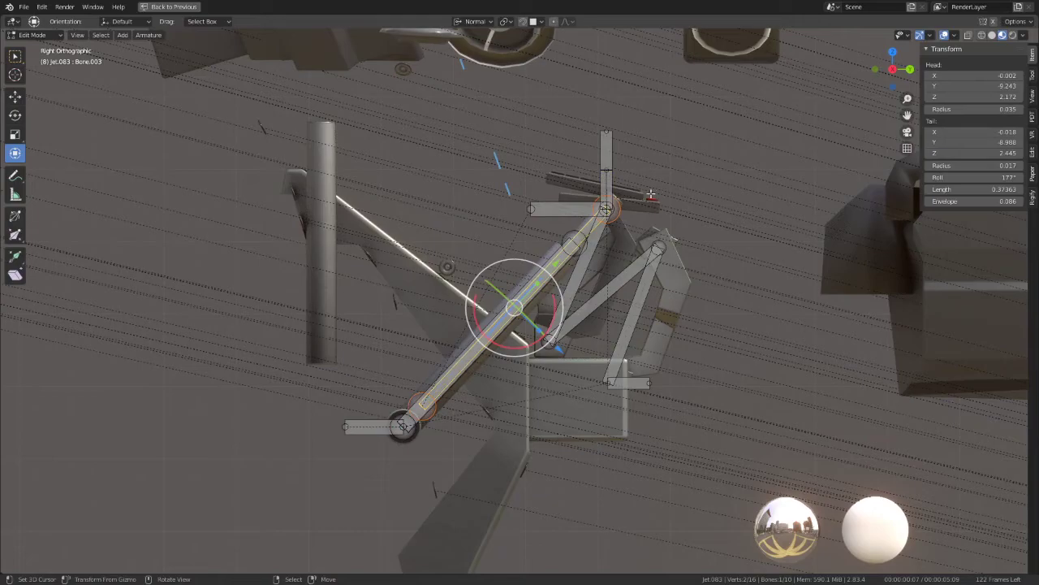
text(r)
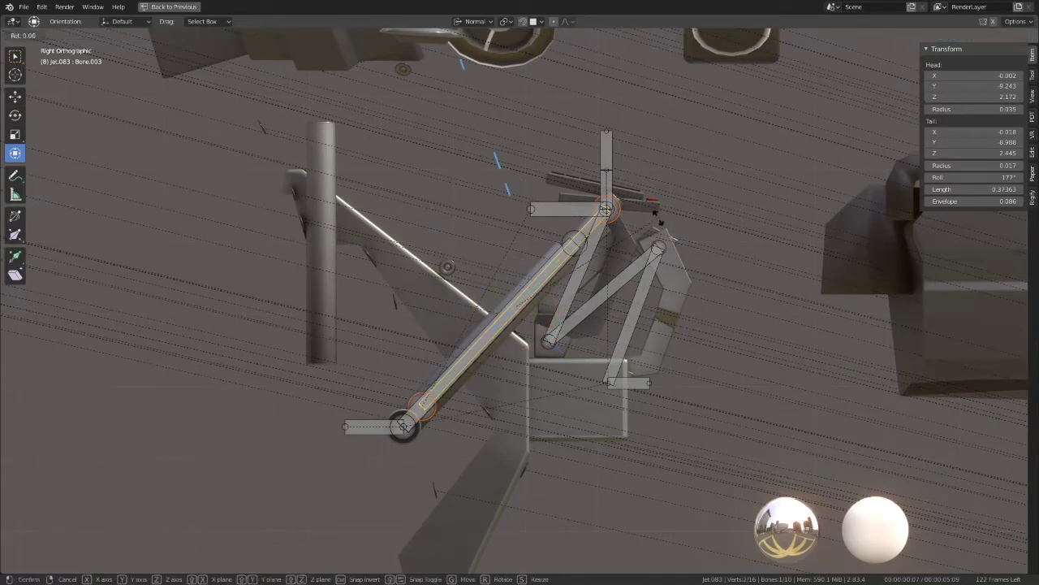
text(180)
key(Return)
key(Tab)
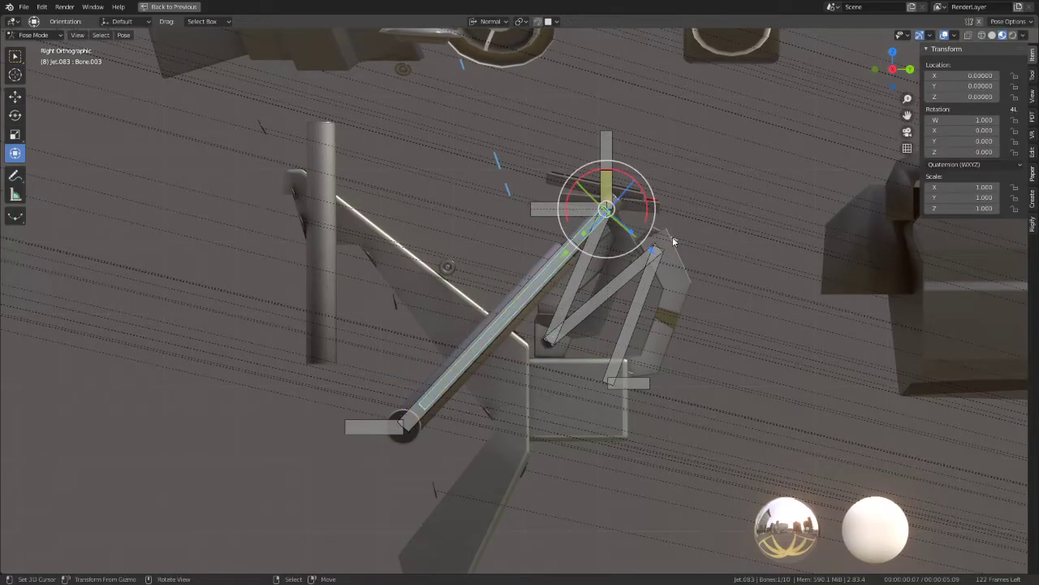
Step: Re-test the linkage via Bone.002 and the top bone, then select Bone.001 and the pivot part
key(r)
key(Escape)
click(666, 195)
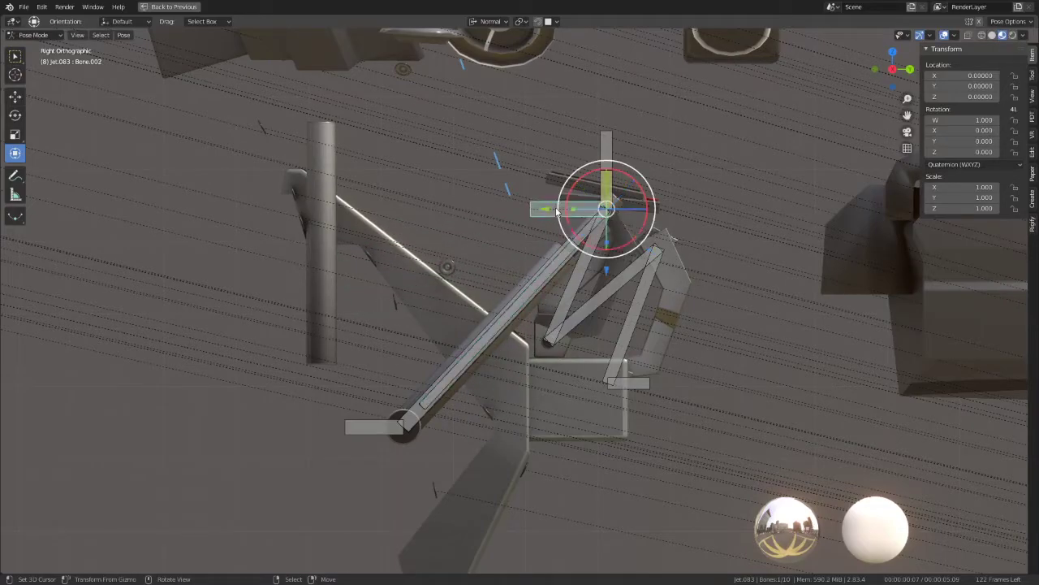
key(g)
key(Escape)
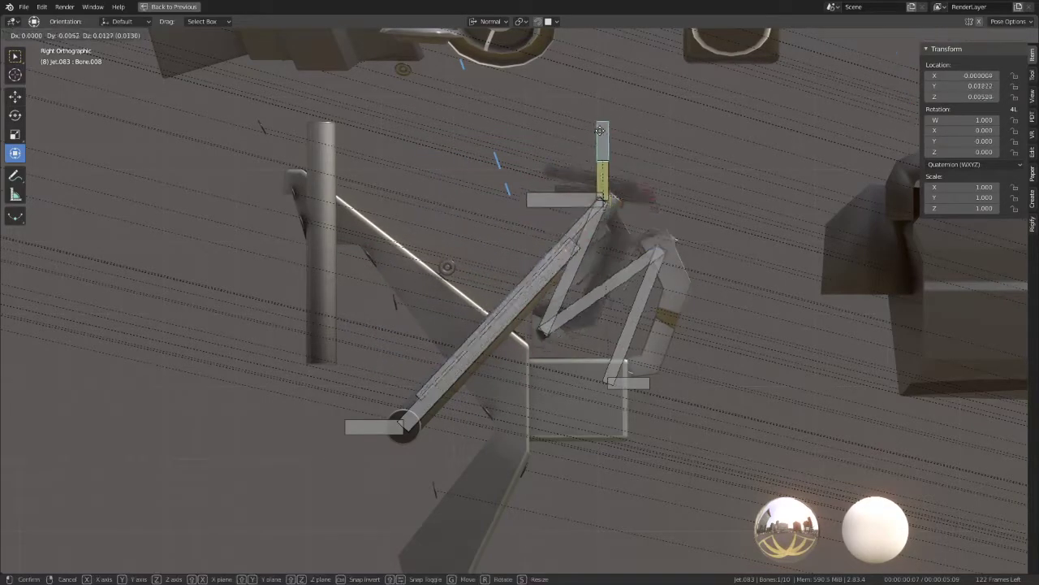
drag(647, 121, 444, 273)
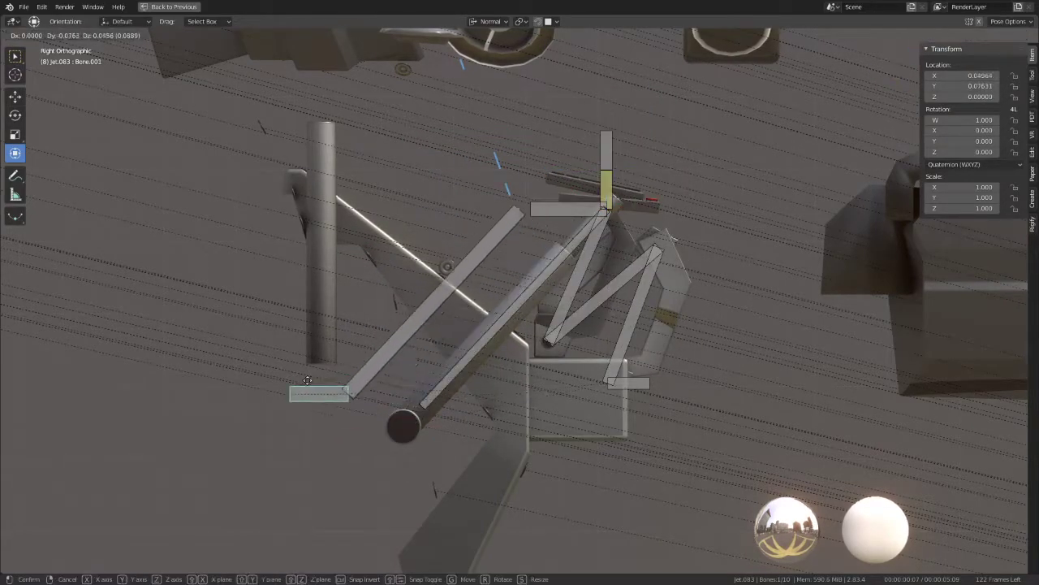
click(362, 429)
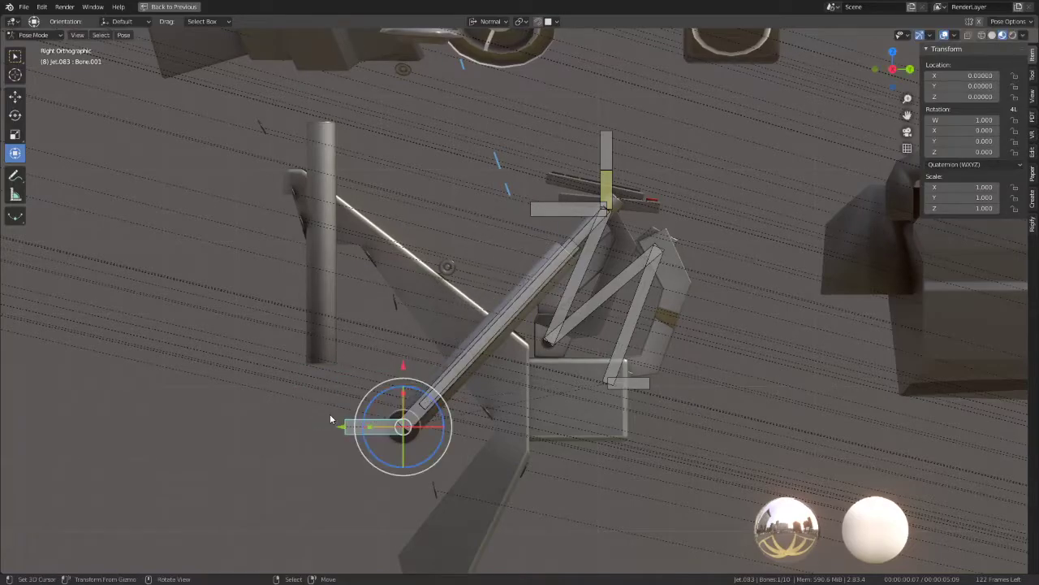
click(439, 416)
Step: Parent the lower pivot part to its bone with Ctrl+P > Bone
drag(436, 414, 416, 417)
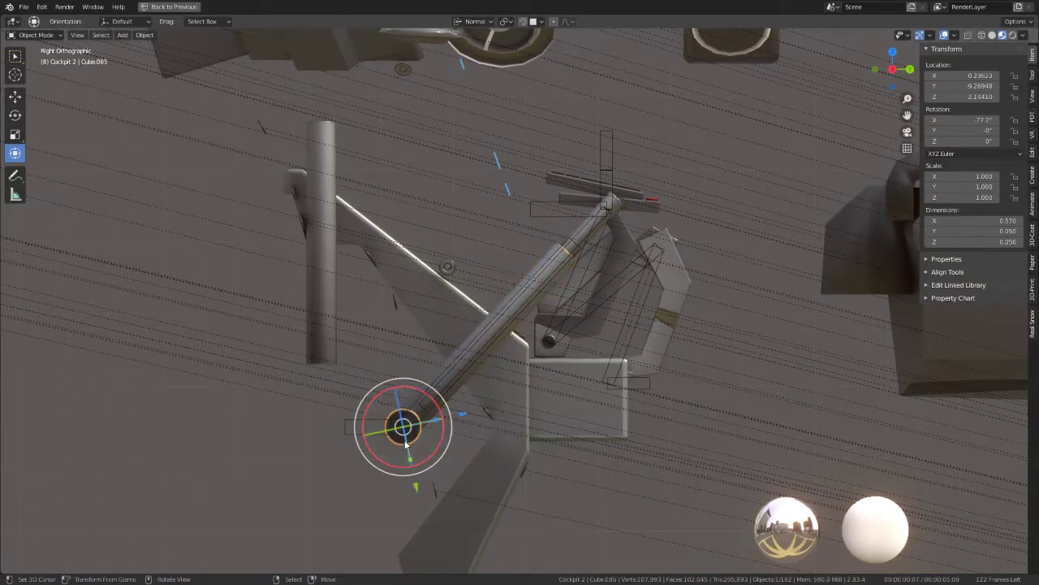
key(Escape)
key(ctrl+z)
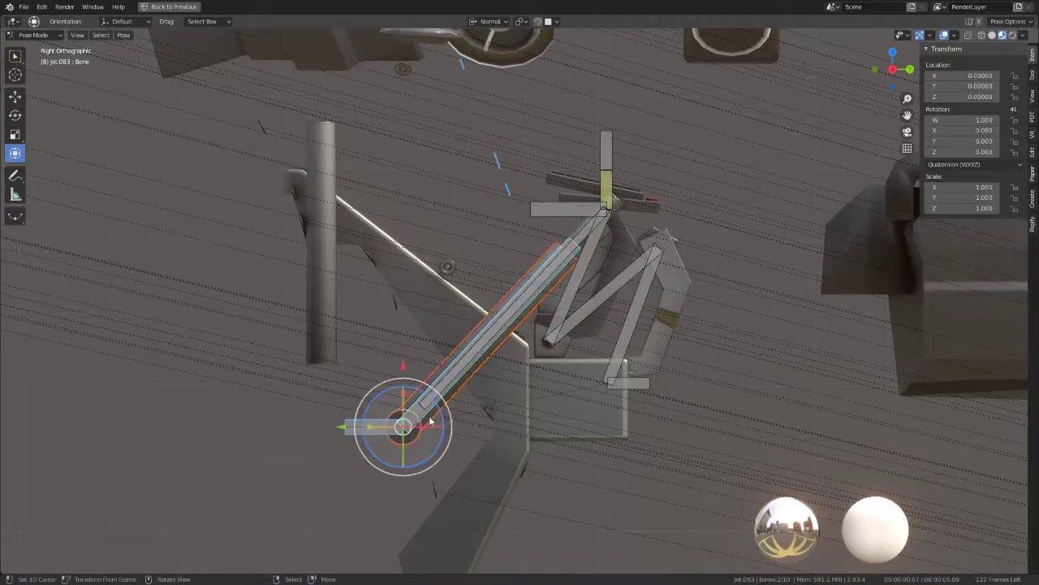
key(ctrl+p)
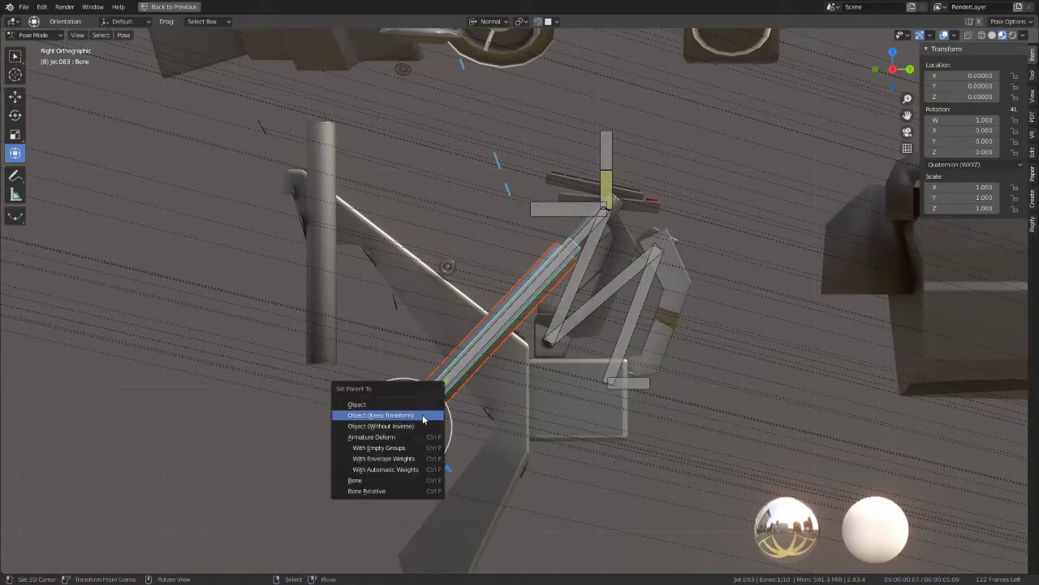
click(371, 480)
Step: Test-rotate Bone.008 and the long diagonal bone to check the parenting
click(600, 134)
key(r)
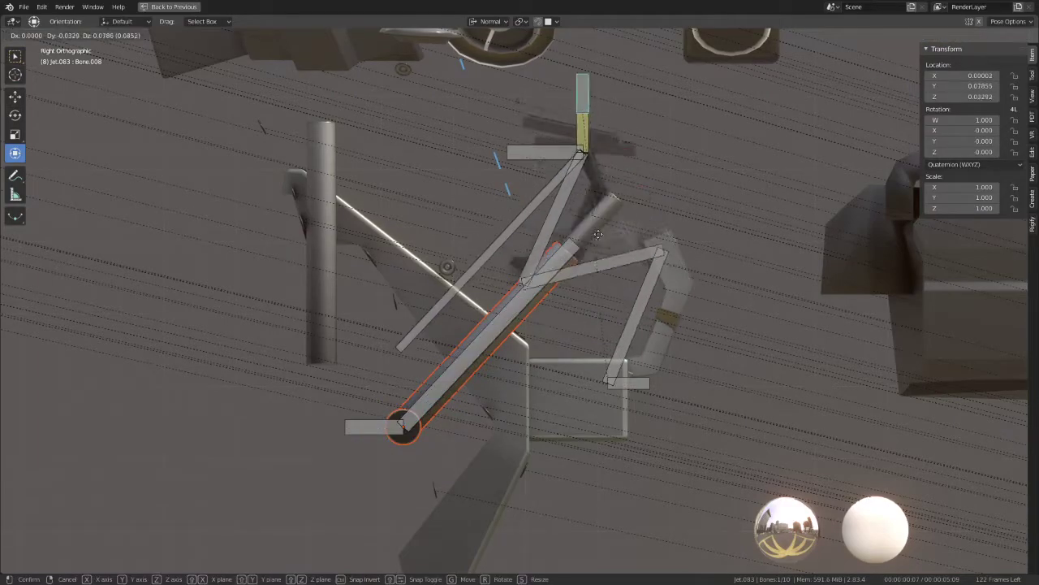
right_click(440, 401)
click(401, 423)
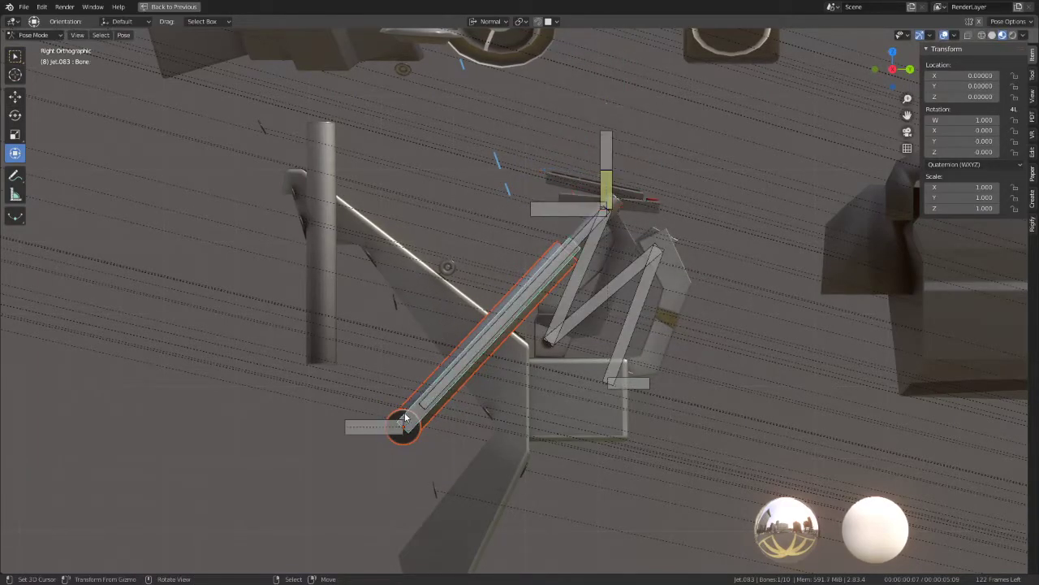
key(r)
right_click(616, 281)
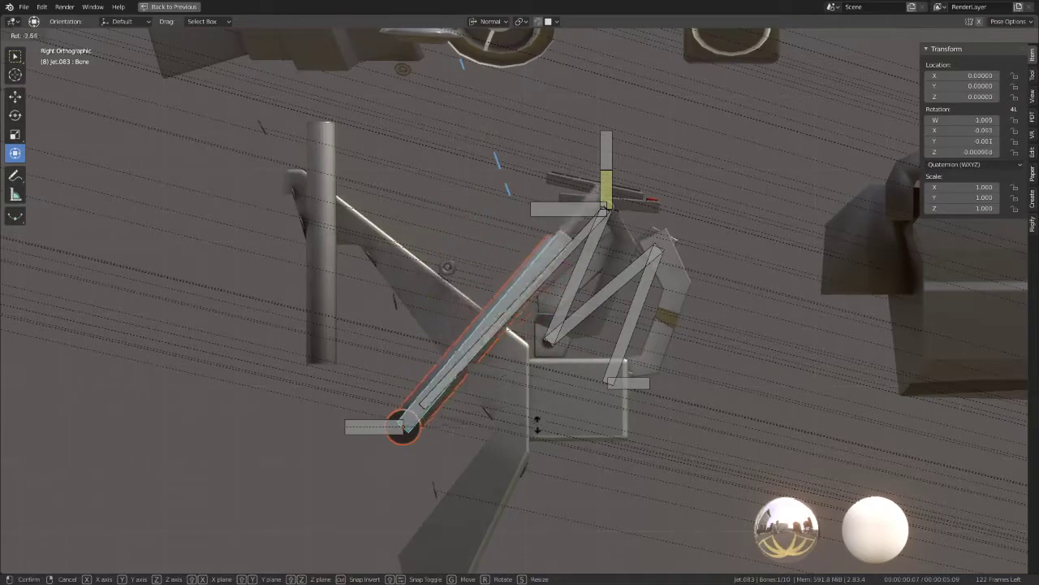
Step: Parent the long rod Cylinder016 to Bone.007
click(625, 211)
click(624, 211)
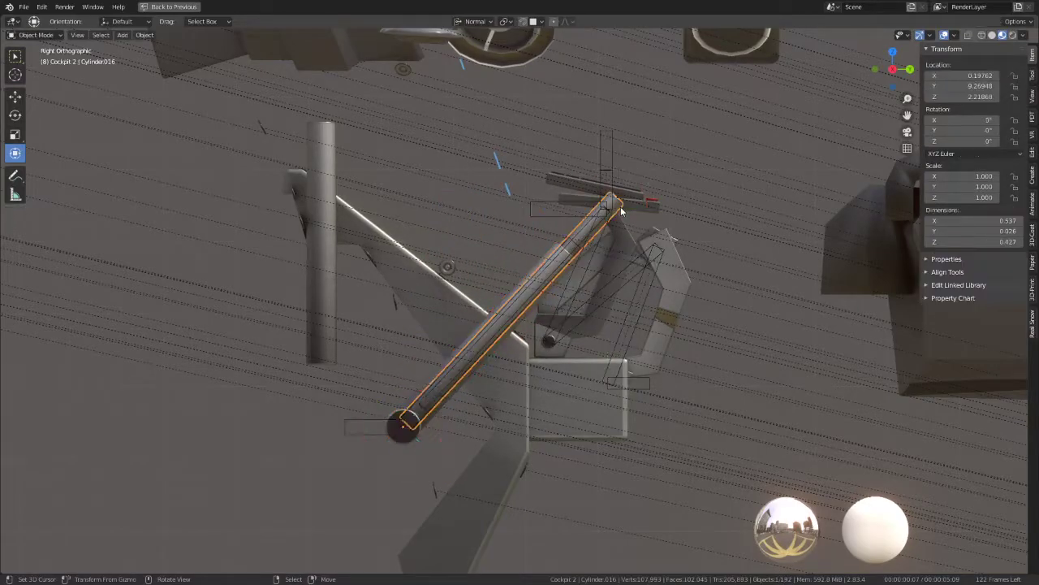
key(g)
right_click(641, 223)
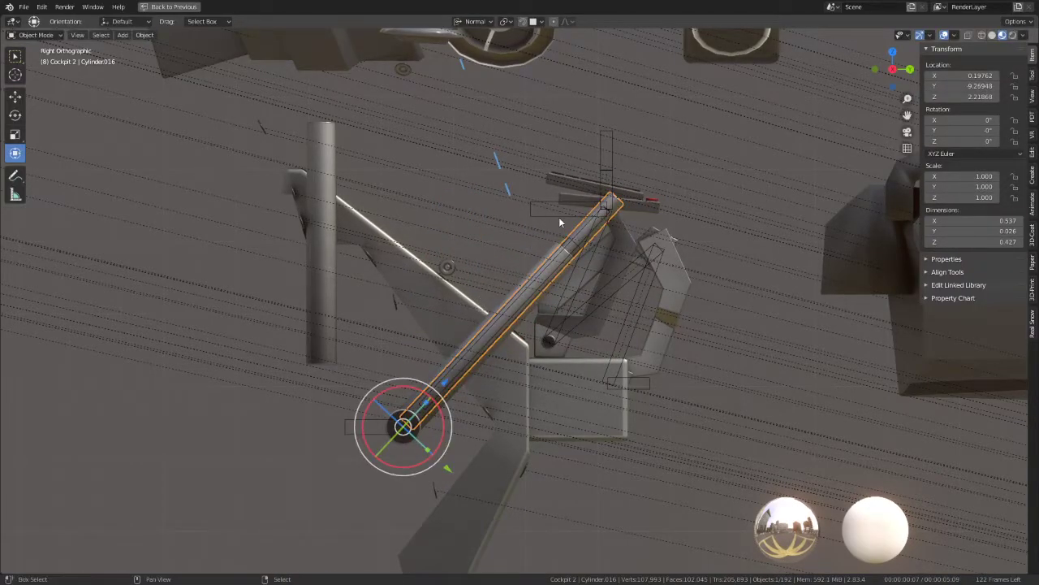
click(615, 180)
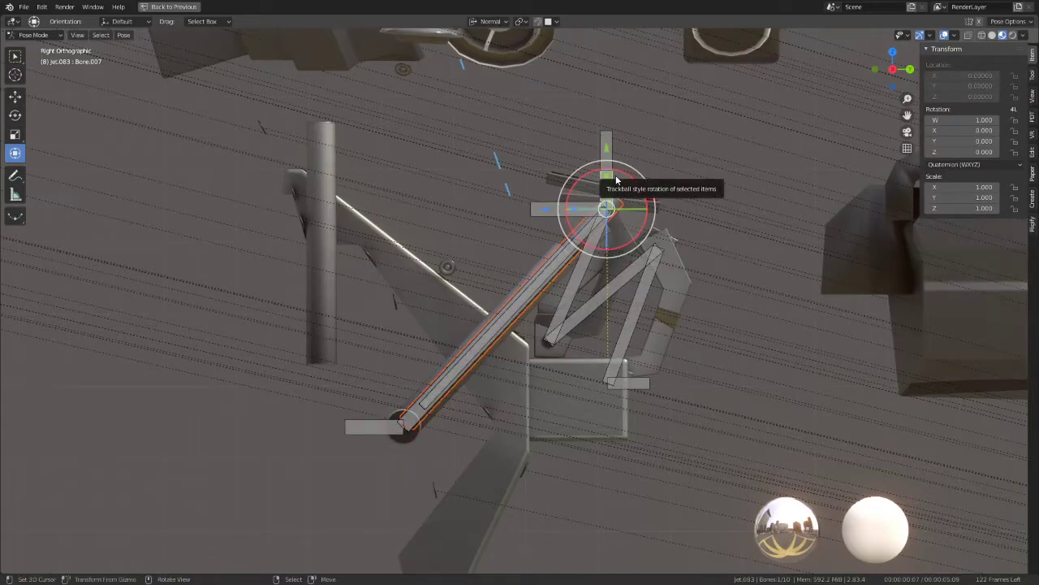
key(ctrl+p)
click(617, 180)
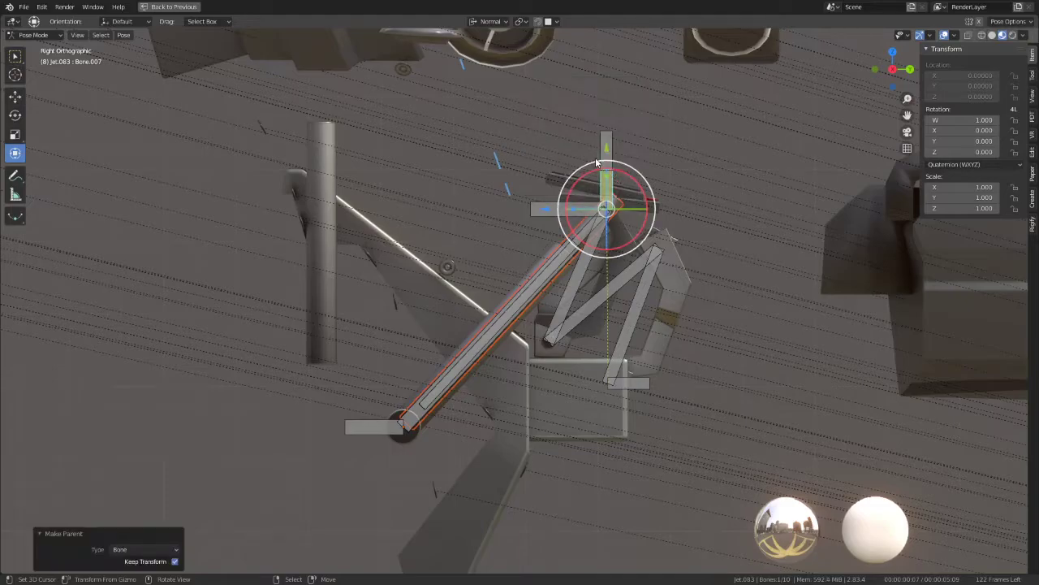
Step: Pose Bone.008 open with moves and a 40° rotation, then restore the full workspace layout
key(g)
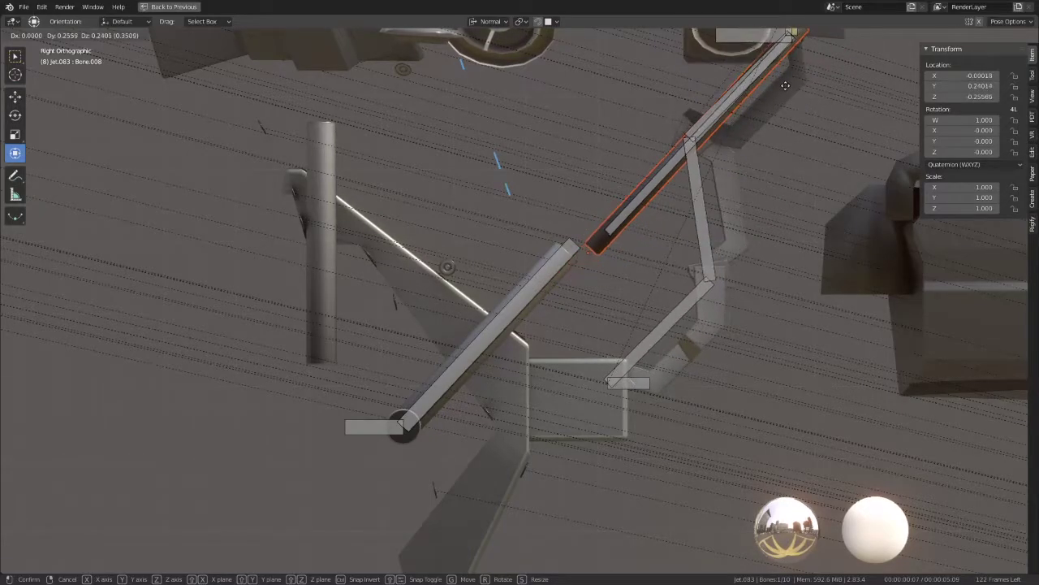
click(815, 78)
scroll(791, 101, down, 3)
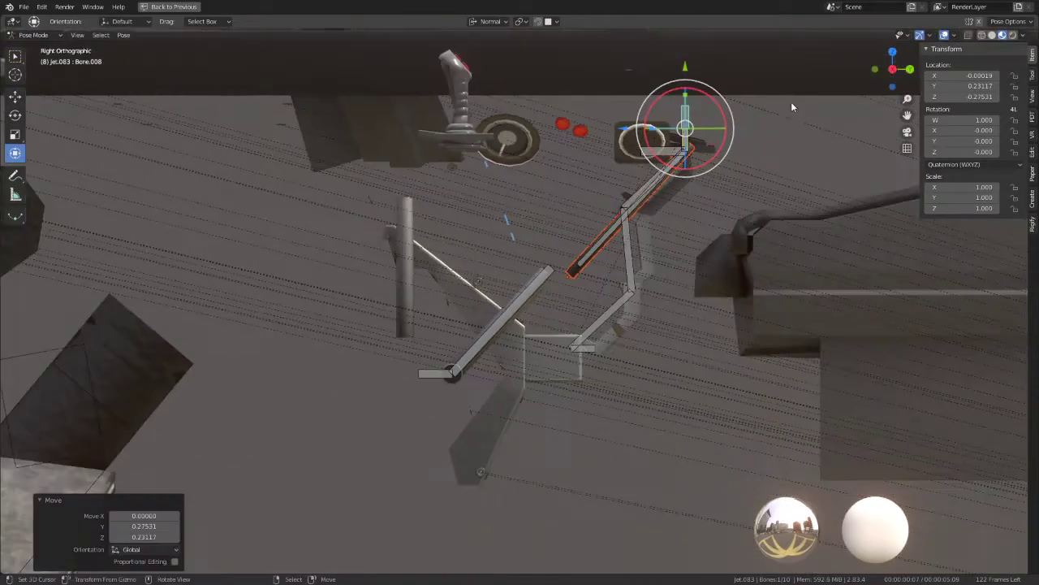
scroll(776, 133, up, 2)
shift+middle_drag(775, 133, 683, 170)
key(r)
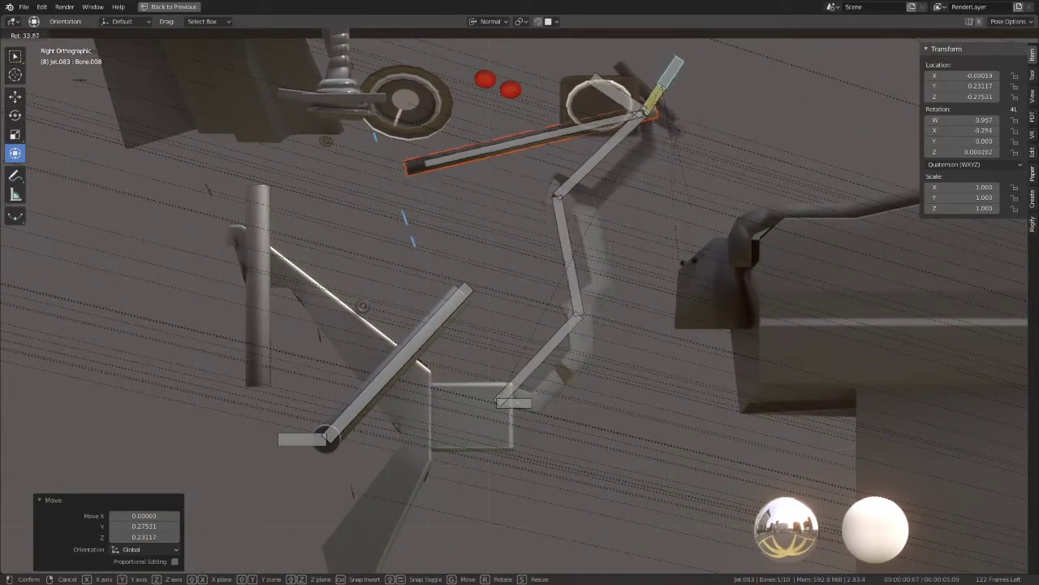
click(703, 281)
key(g)
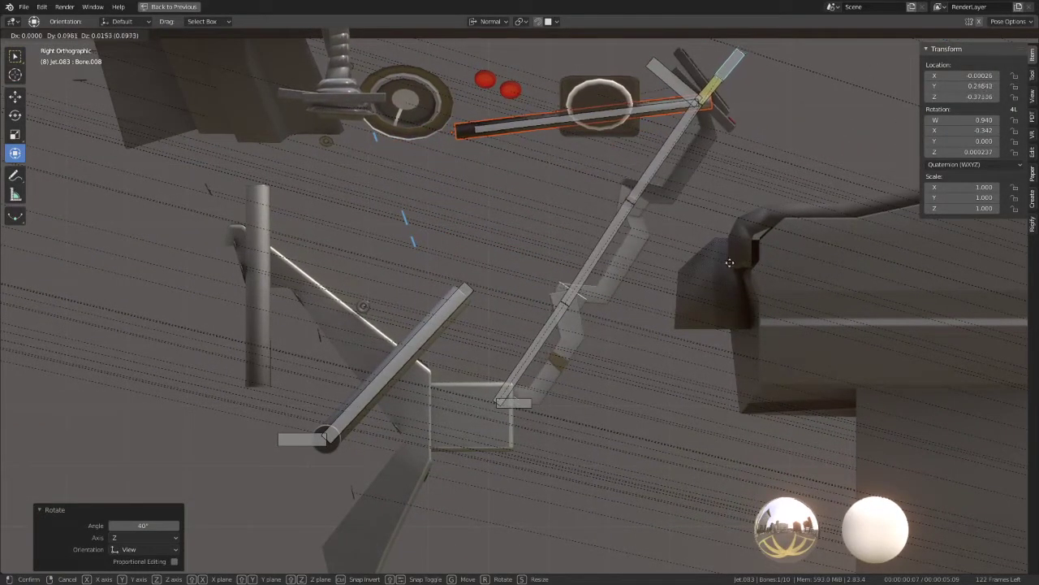
click(523, 143)
click(523, 144)
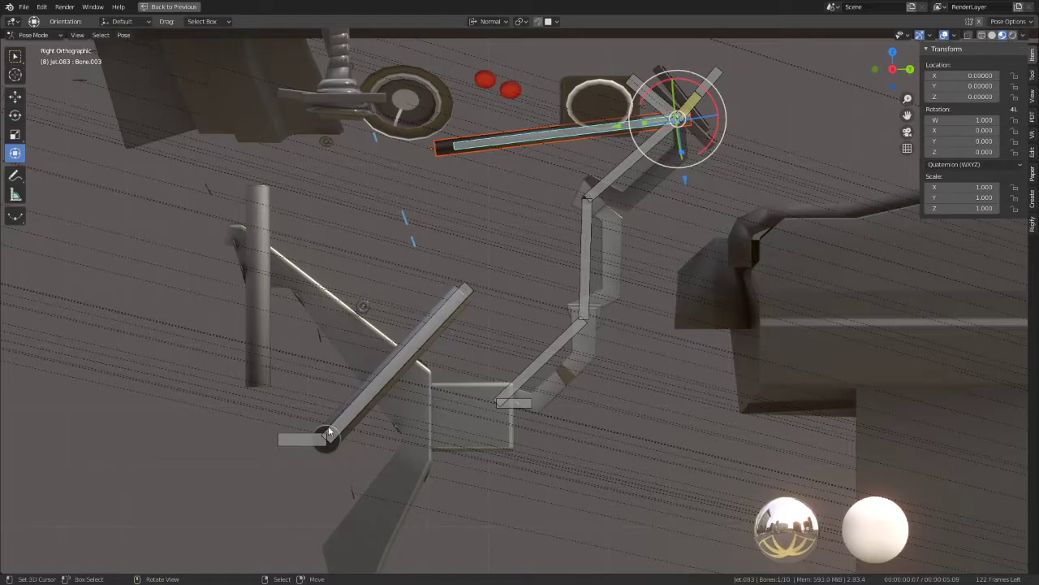
key(ctrl+space)
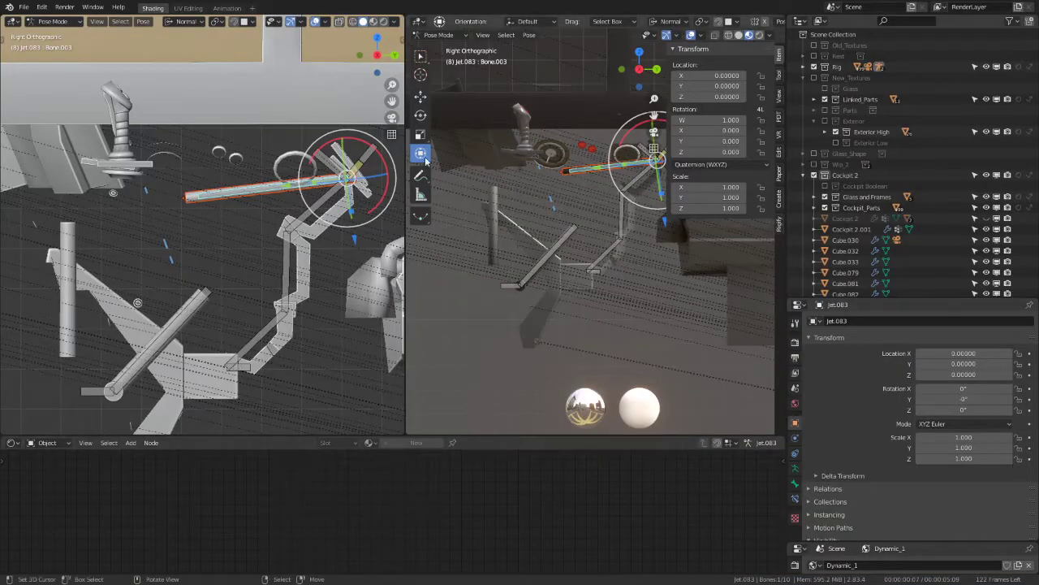
Step: Add a Track To constraint to Bone.003 targeting the Jet.083 rig
drag(405, 247, 136, 247)
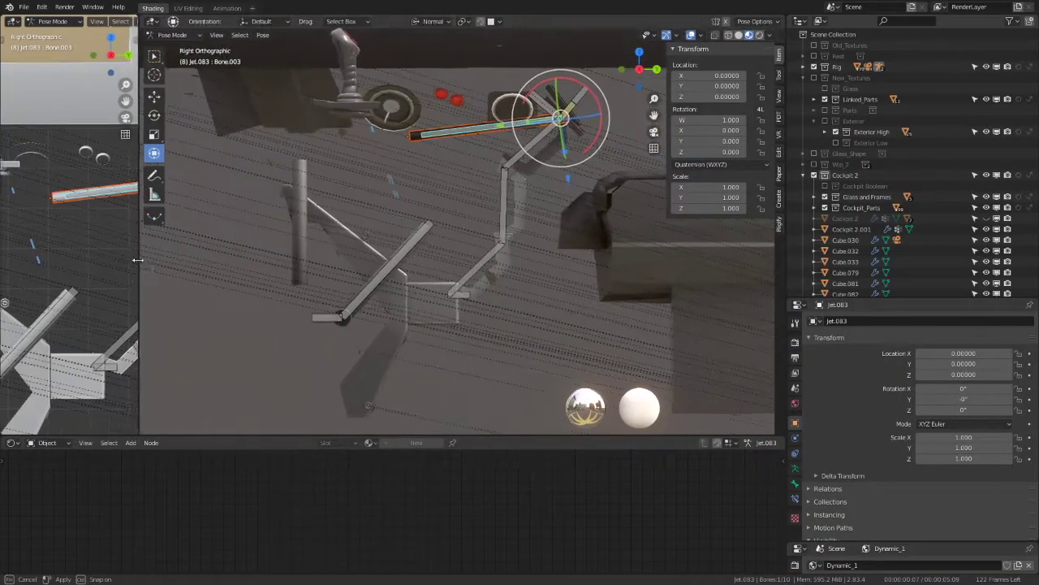
click(795, 483)
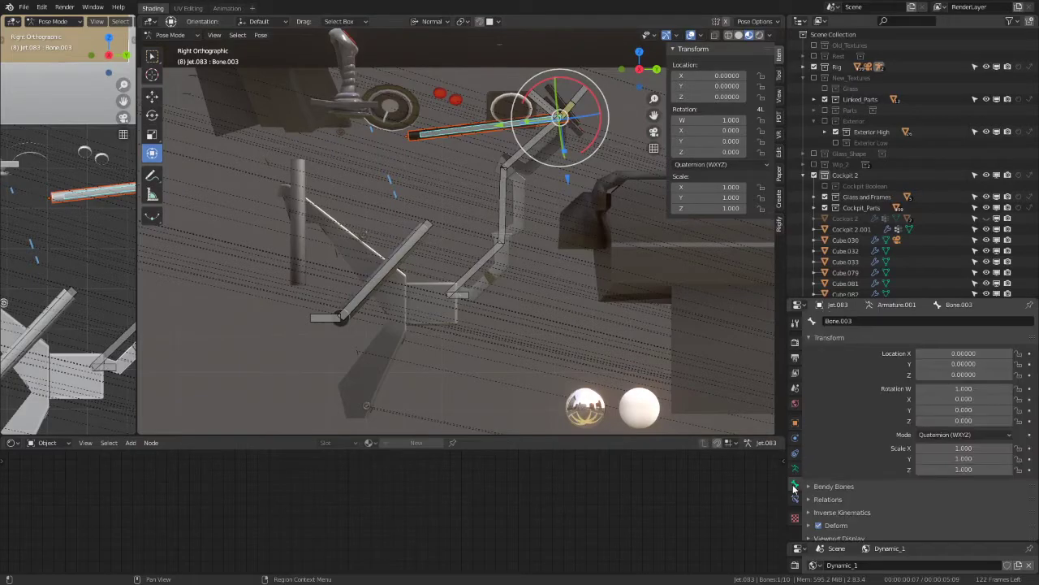
click(795, 498)
click(900, 320)
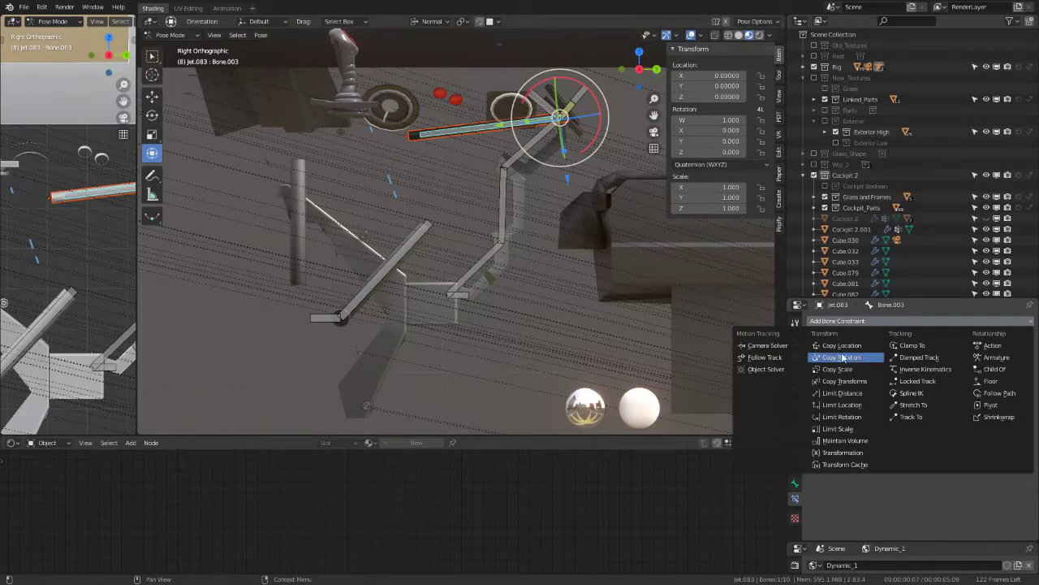
click(925, 417)
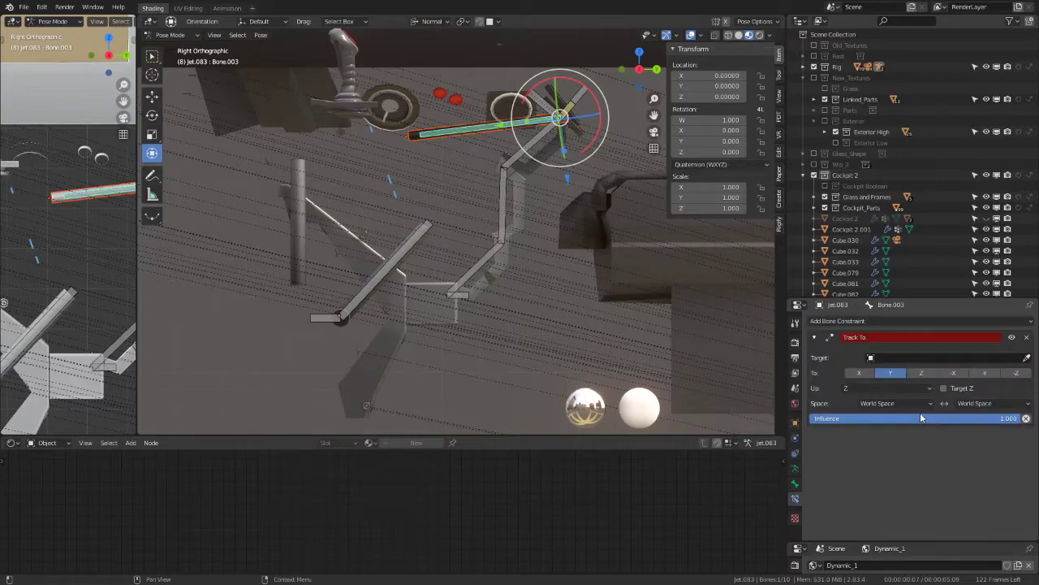
click(1026, 359)
click(506, 199)
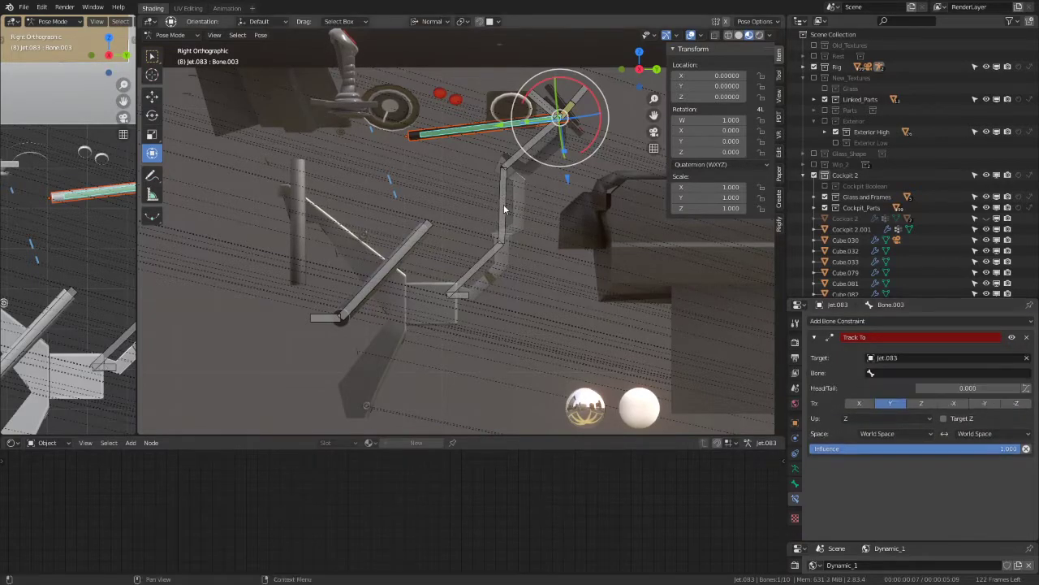
Step: Set the Track To target bone to Bone.001 and switch the constraint's effect off
click(414, 240)
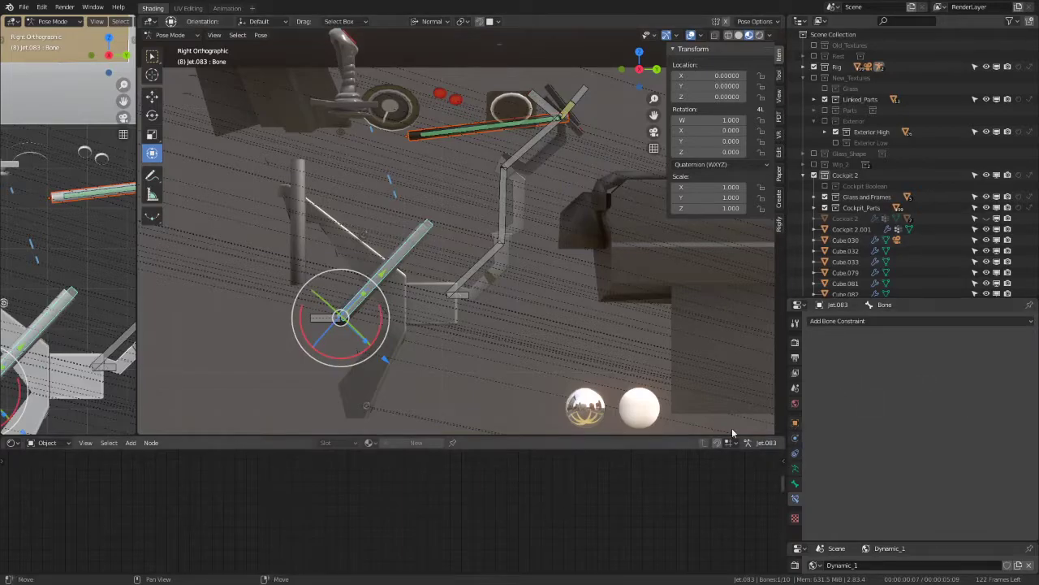
click(317, 317)
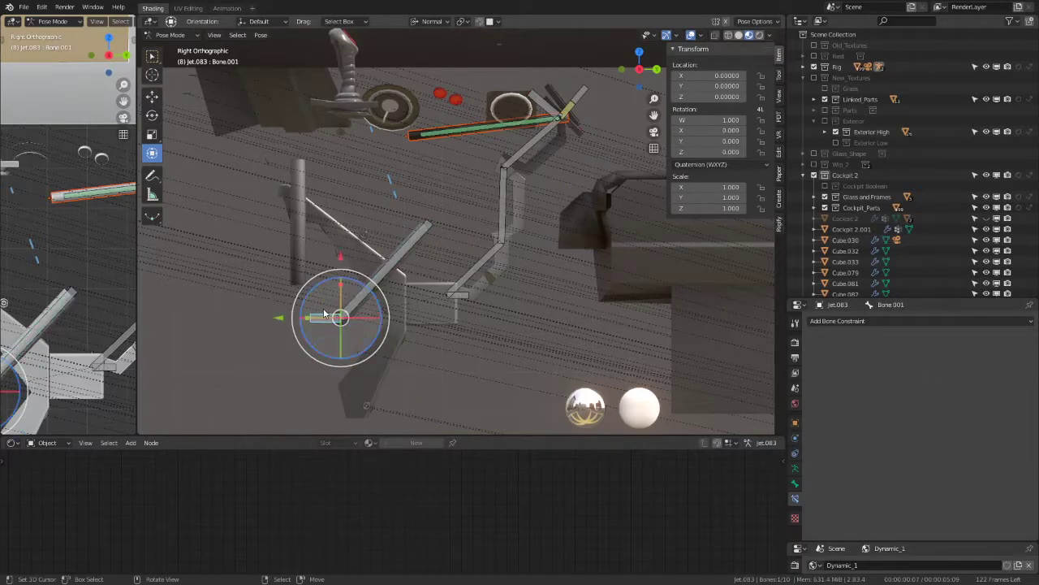
click(795, 485)
click(896, 317)
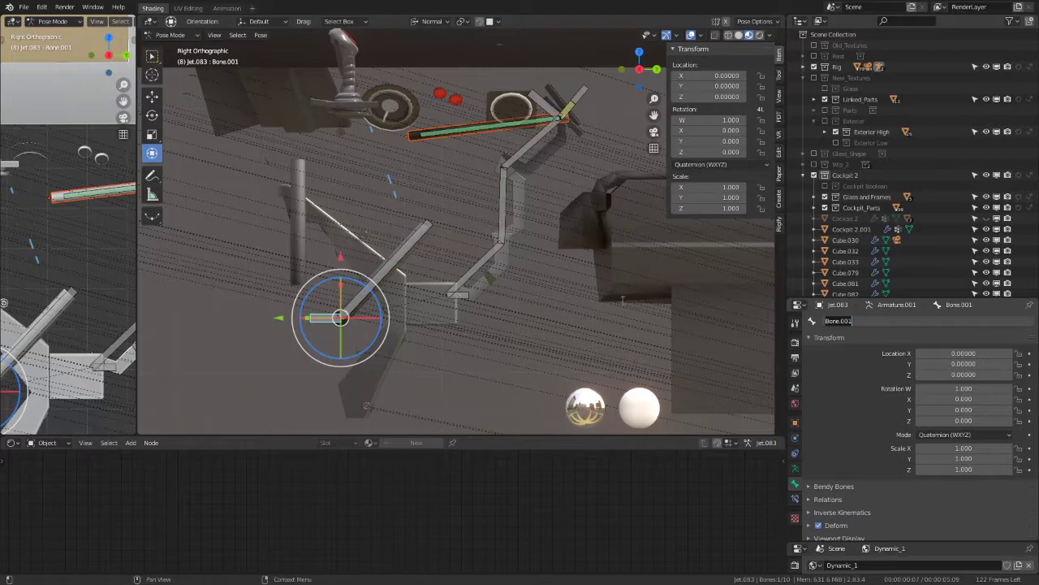
click(478, 127)
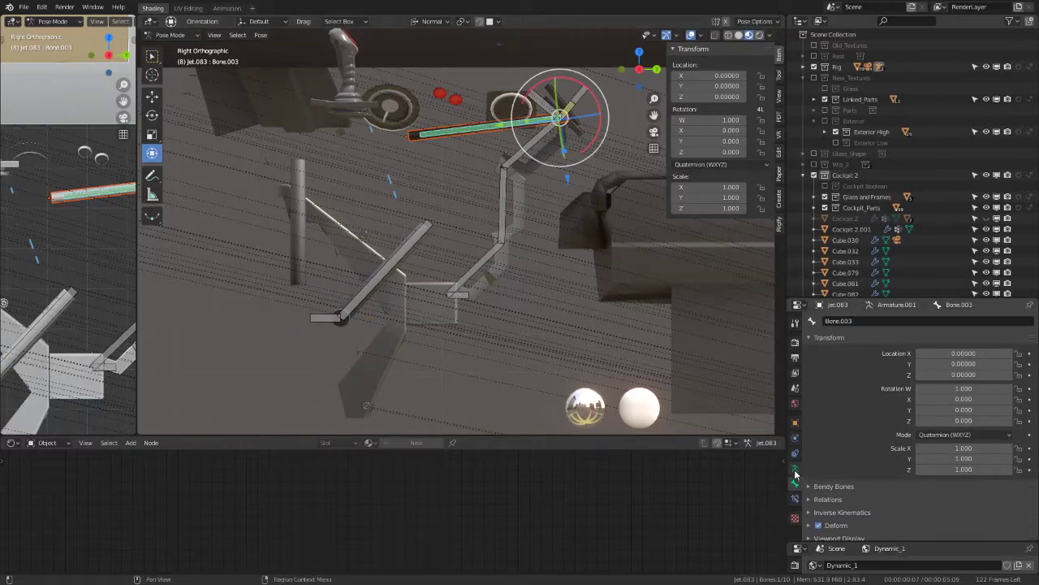
click(795, 498)
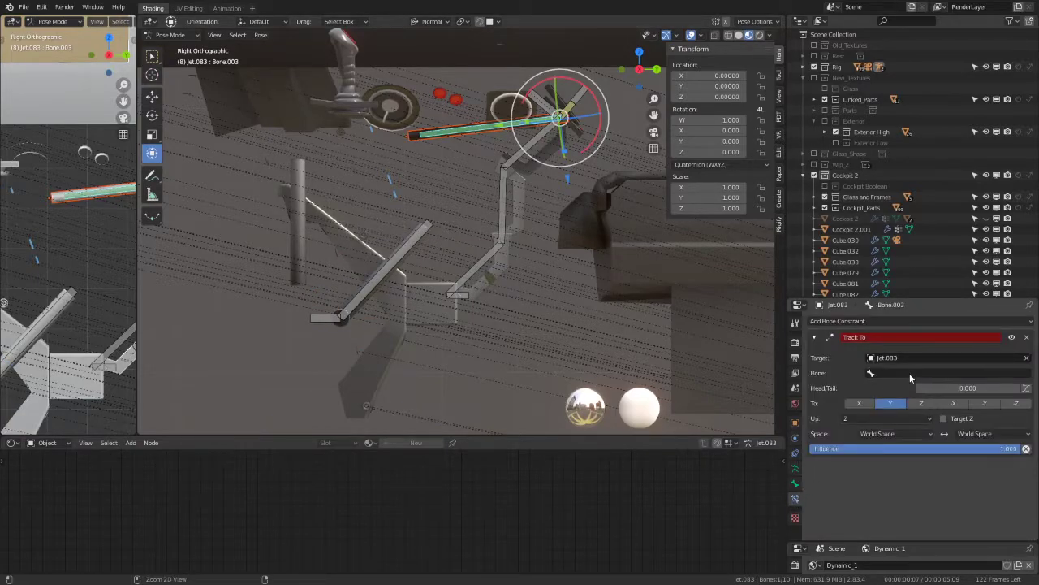
click(909, 375)
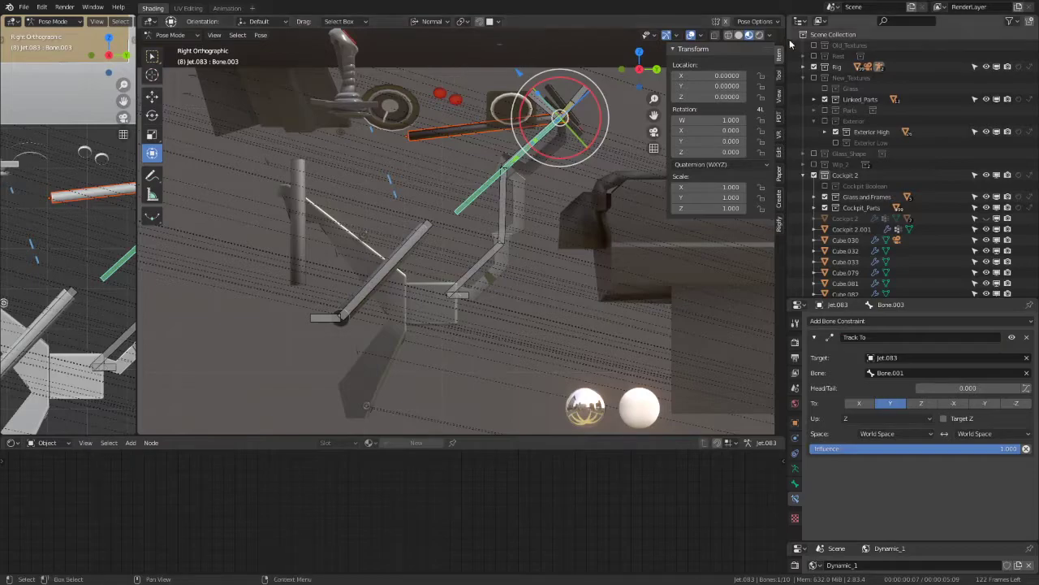
click(1011, 337)
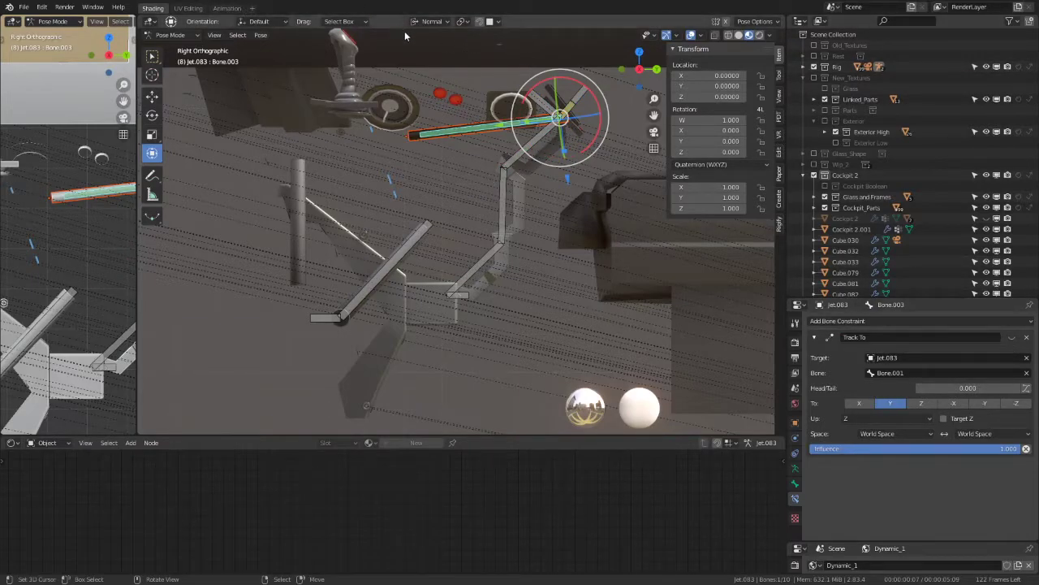
Step: In Object Mode, put the Jet.083 armature into Rest Position
click(159, 35)
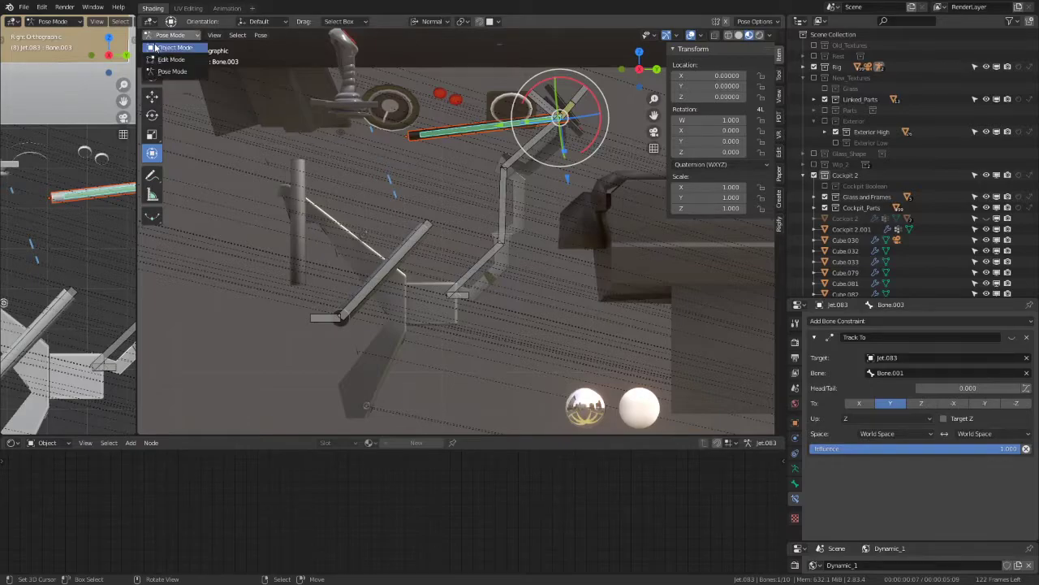
click(158, 47)
click(403, 139)
click(442, 131)
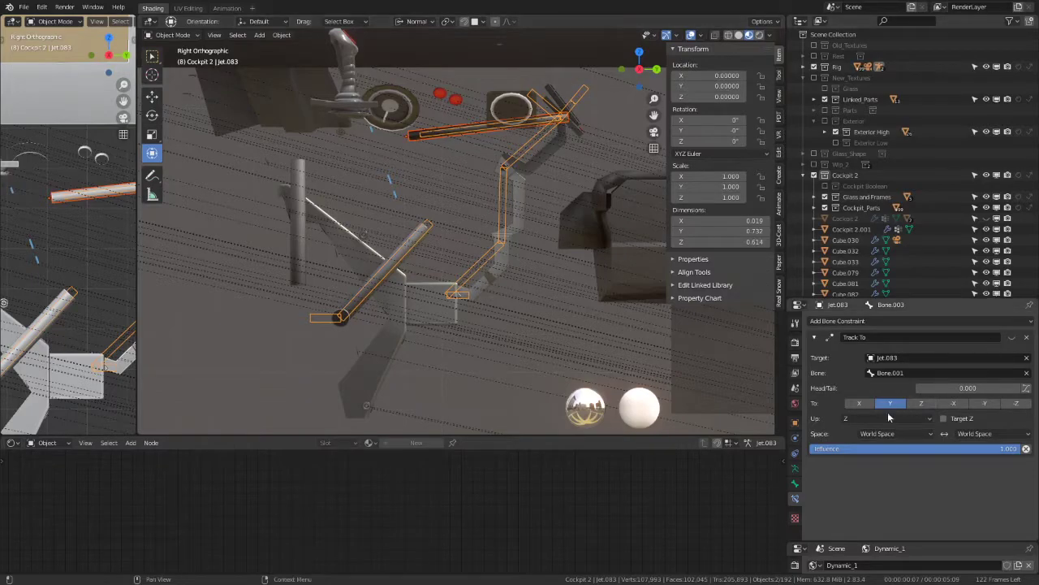
click(795, 470)
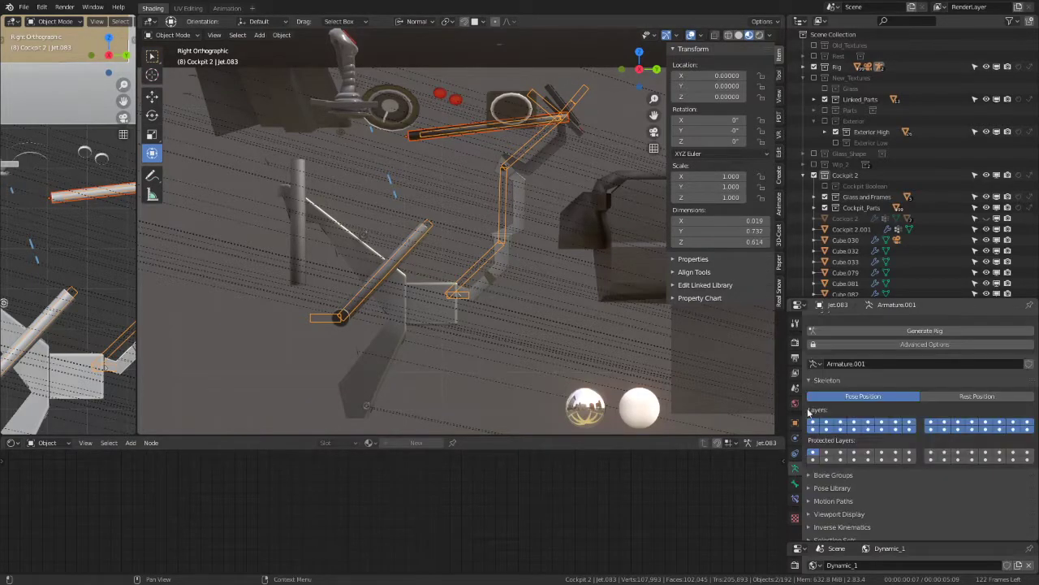
click(969, 398)
scroll(455, 179, up, 2)
scroll(390, 164, up, 2)
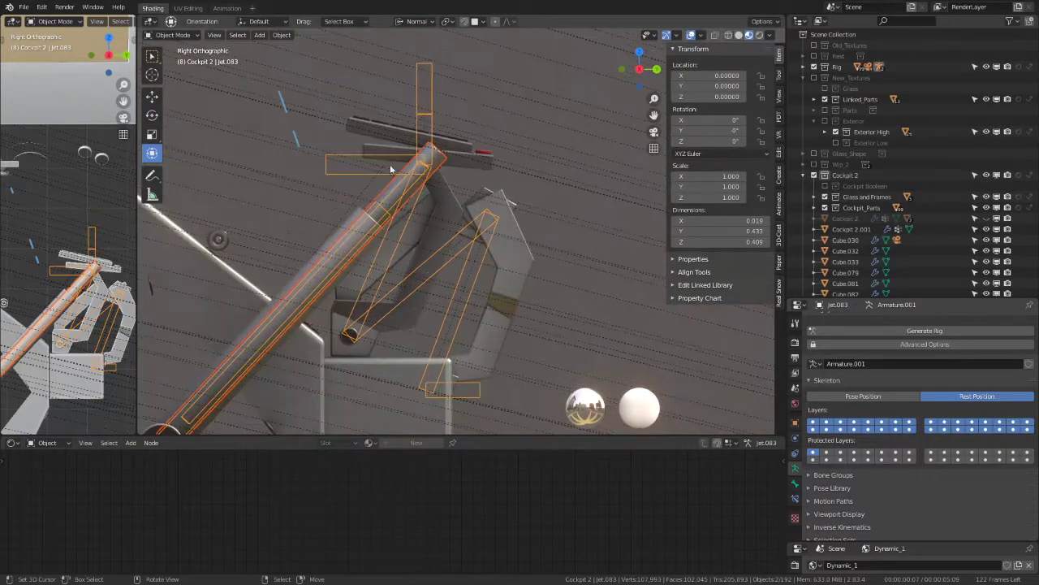
Step: Bone-parent the cylinder rod to Bone.003 in Pose Mode, then switch back to Pose Position
click(391, 192)
click(381, 191)
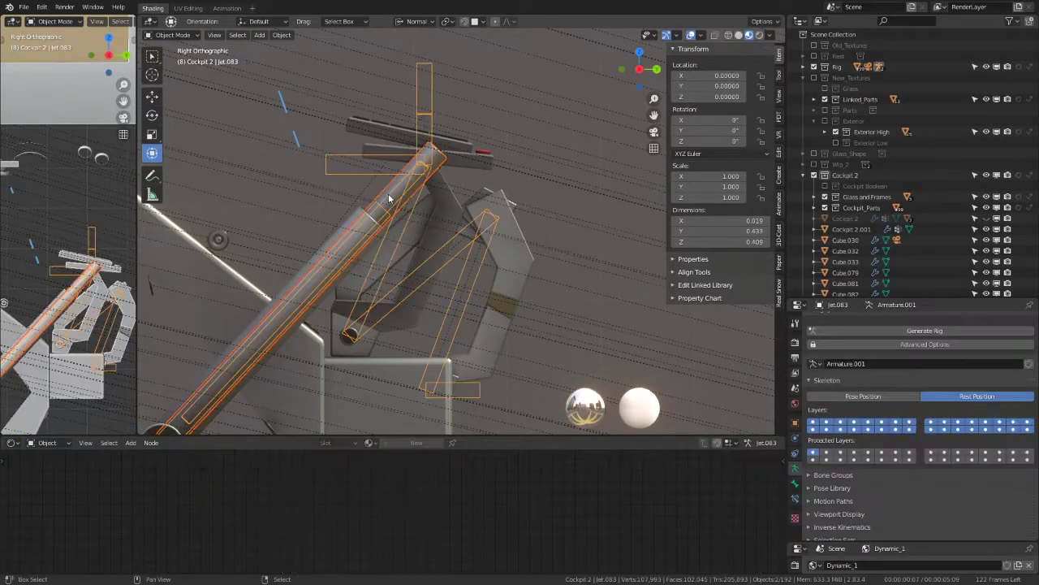
click(172, 35)
click(174, 72)
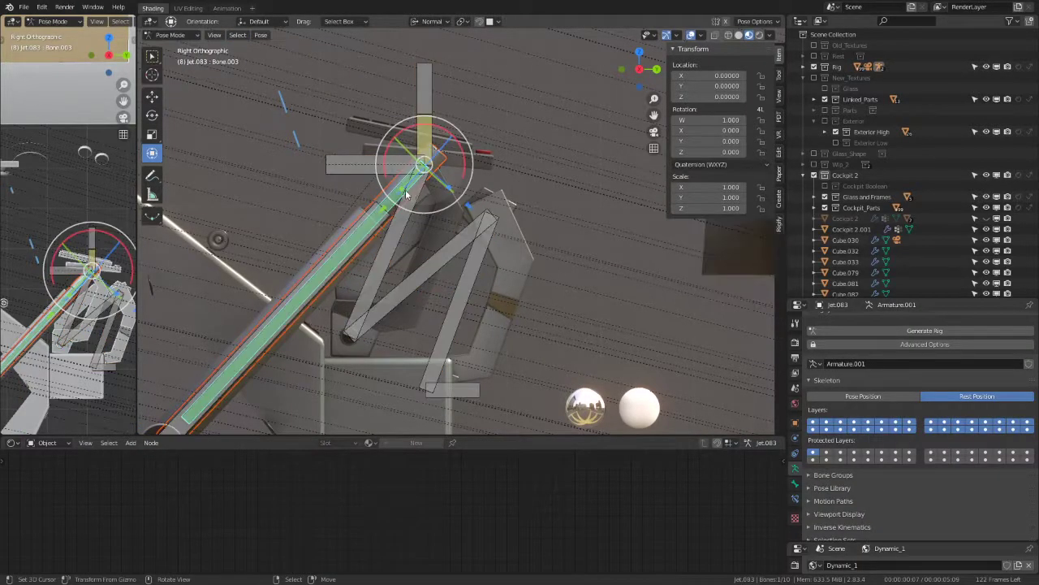
key(ctrl+p)
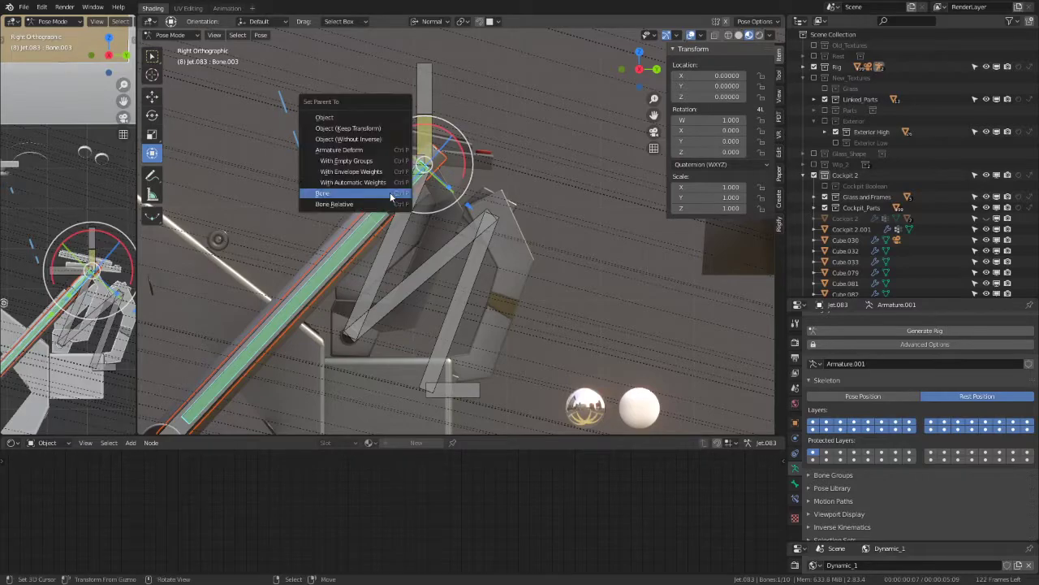
click(390, 193)
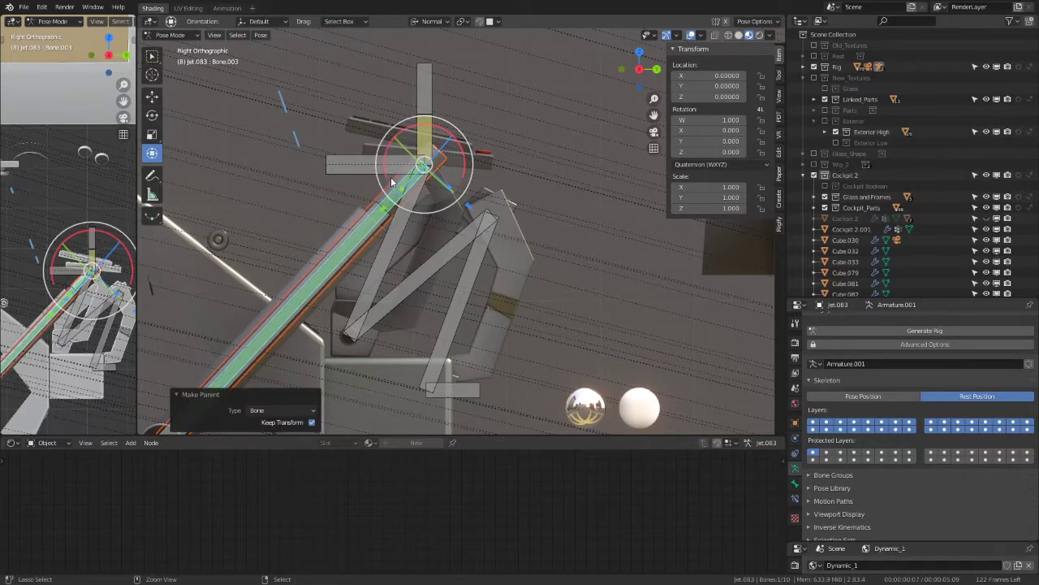
click(391, 180)
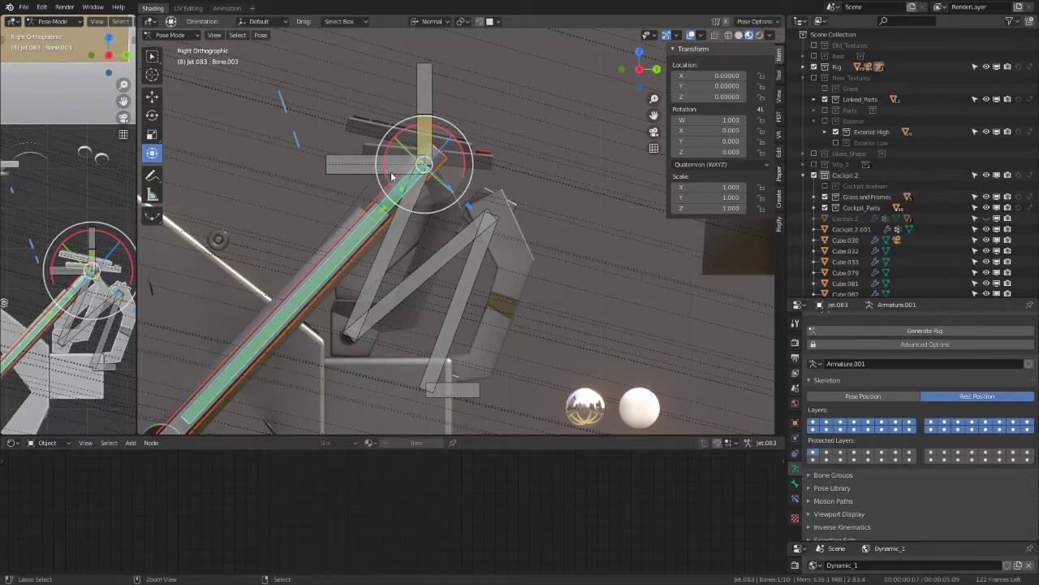
key(ctrl+p)
click(391, 171)
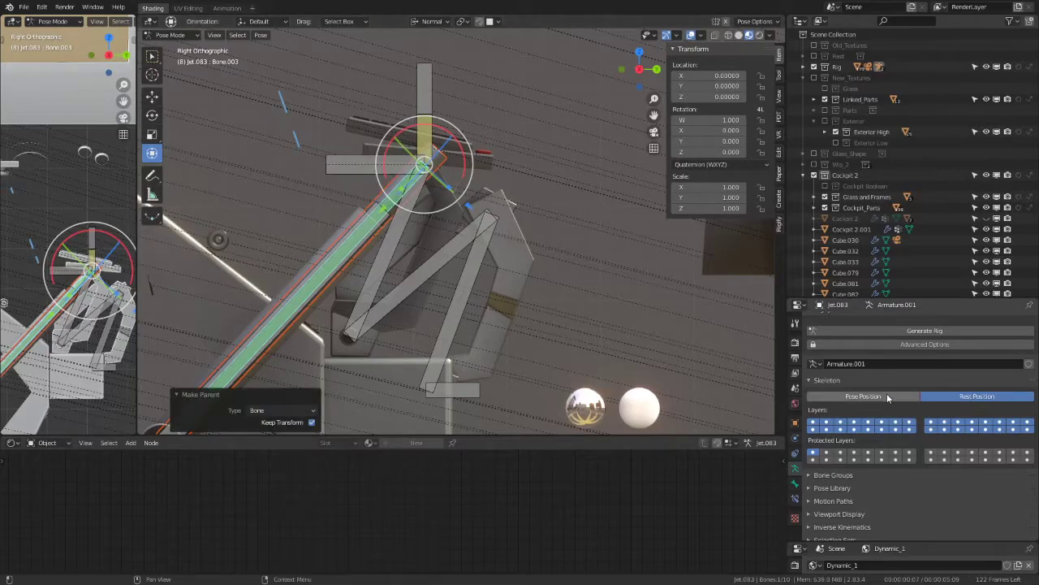
click(863, 397)
Step: Test-rotate Bone.008, then move it down and to the left to check the linkage
click(591, 185)
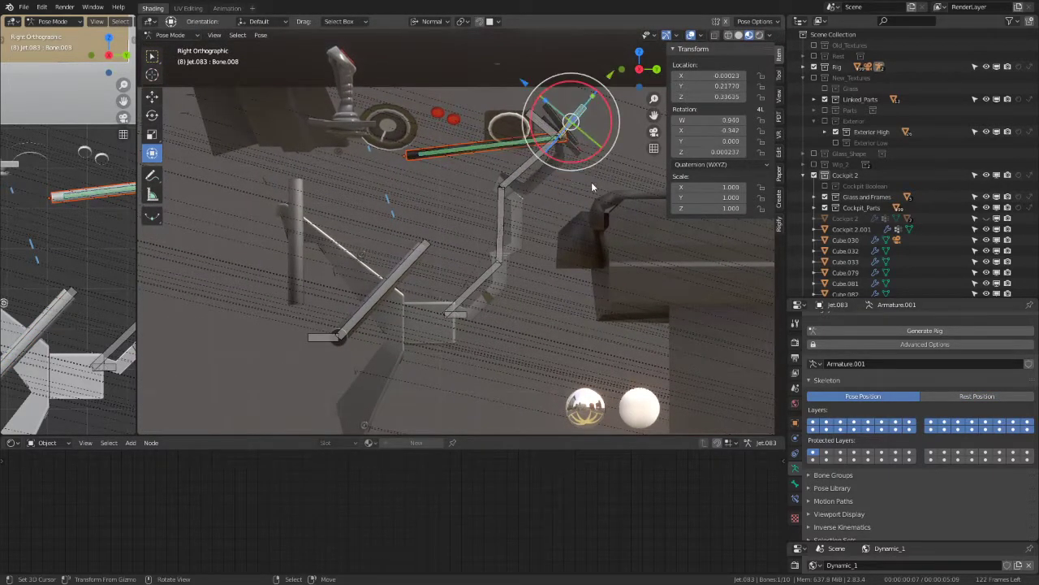
key(r)
key(Escape)
key(r)
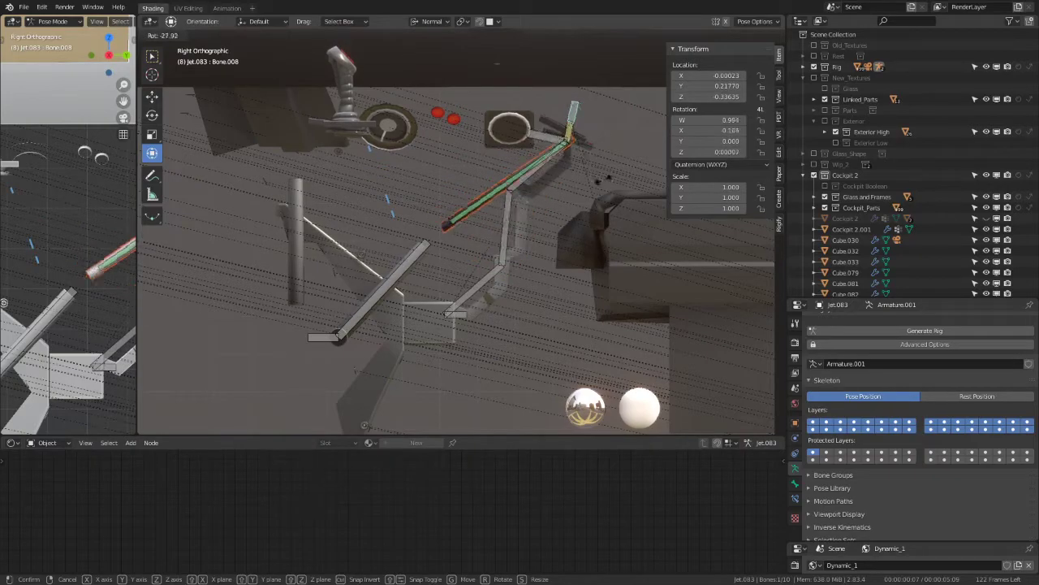
key(Escape)
key(g)
click(528, 238)
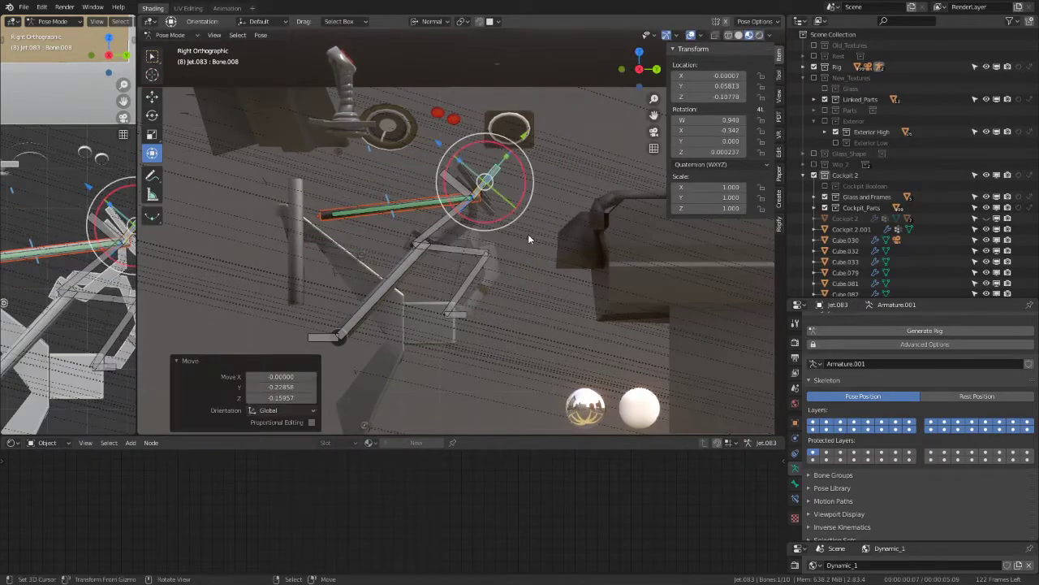
Step: Check Bone.003's constraints, then move Bone.008 to a new position
click(431, 206)
click(797, 495)
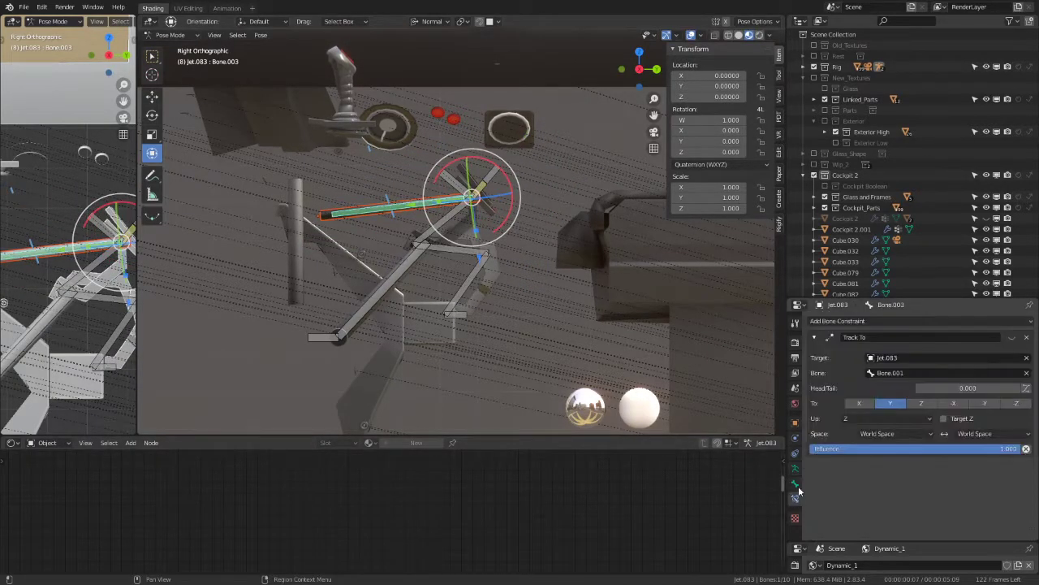
scroll(487, 187, up, 2)
scroll(487, 186, up, 3)
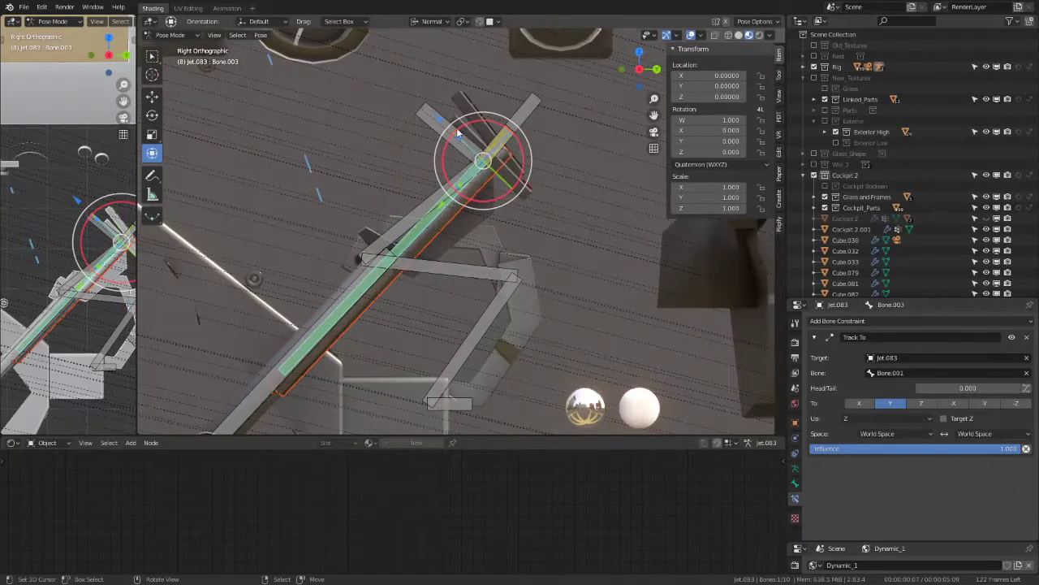
click(523, 112)
scroll(523, 112, down, 3)
key(g)
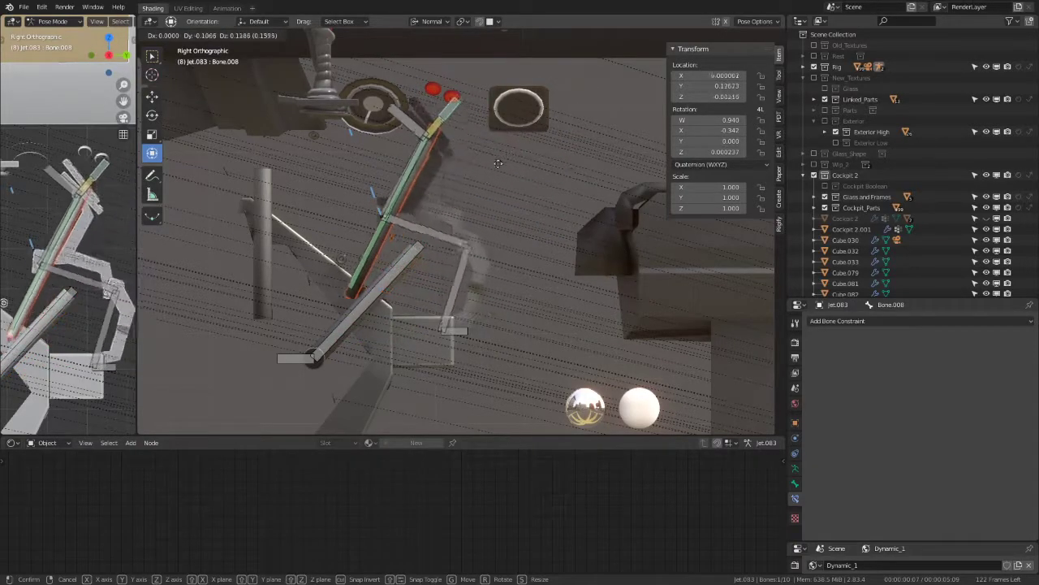
click(615, 194)
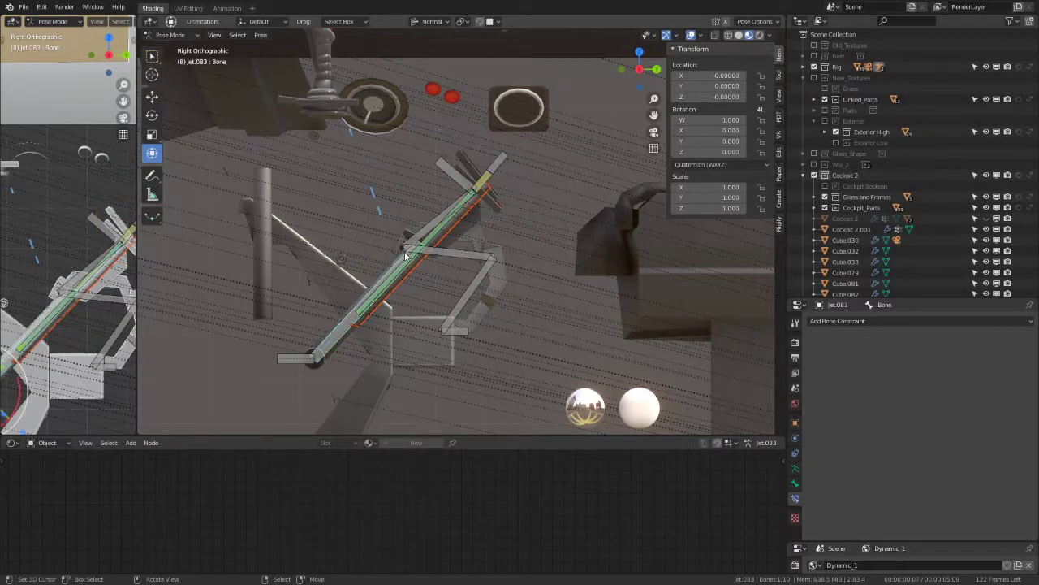
Step: Select the long lower bone named Bone and frame its base up close
click(382, 268)
key(g)
key(Escape)
scroll(389, 205, up, 2)
scroll(396, 199, up, 2)
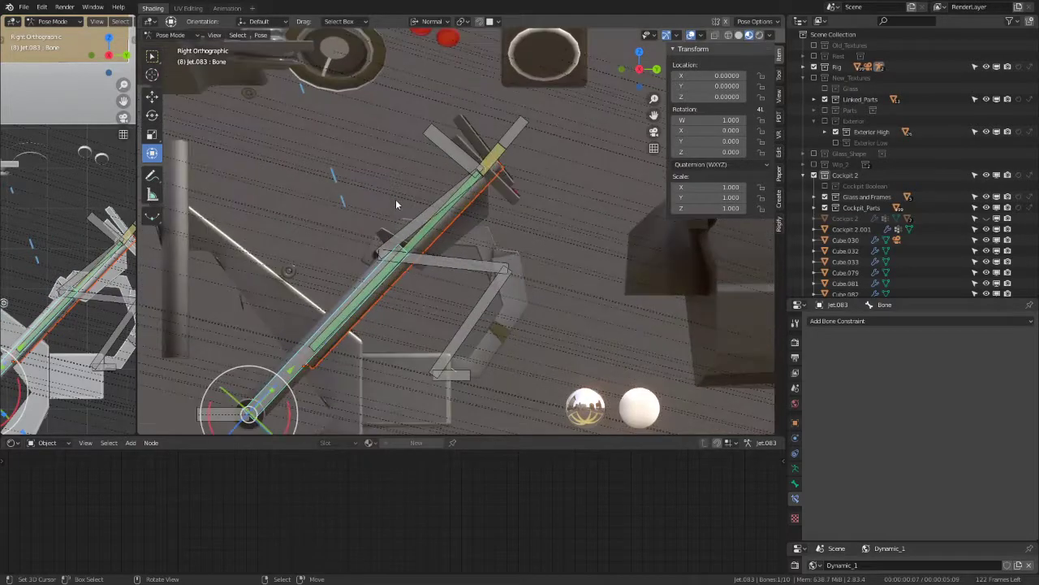
mouse_move(393, 200)
shift+middle_down()
mouse_move(421, 191)
mouse_move(441, 149)
shift+middle_up()
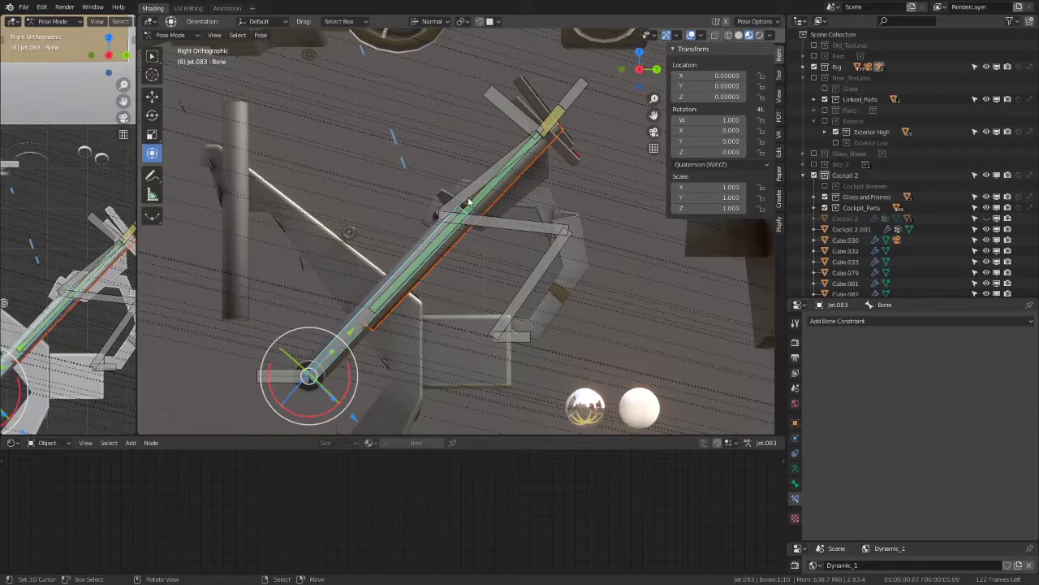
Step: Add a Track To constraint to the lower bone, targeting the Jet.083 armature
click(851, 322)
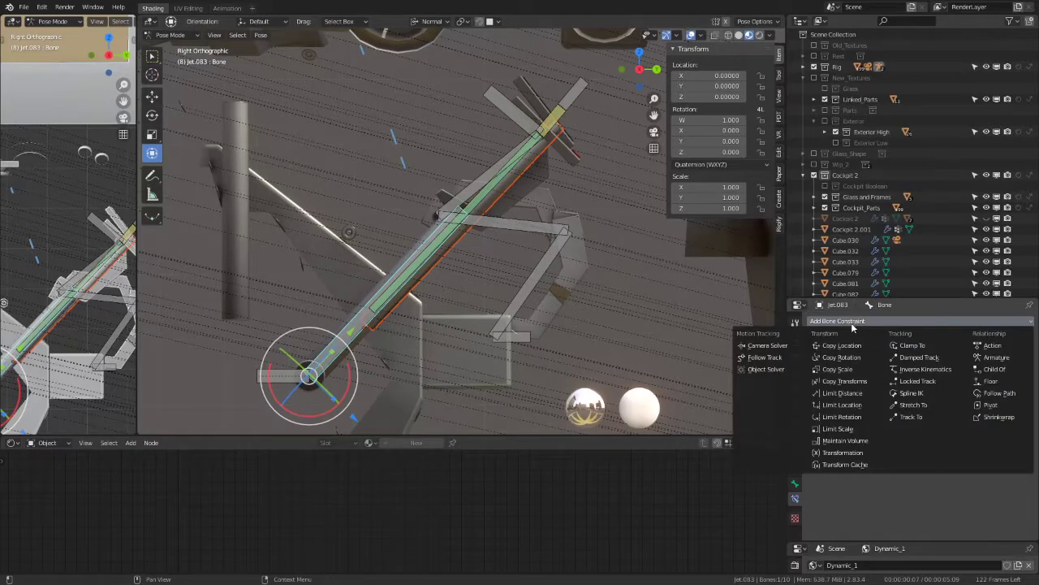
click(913, 419)
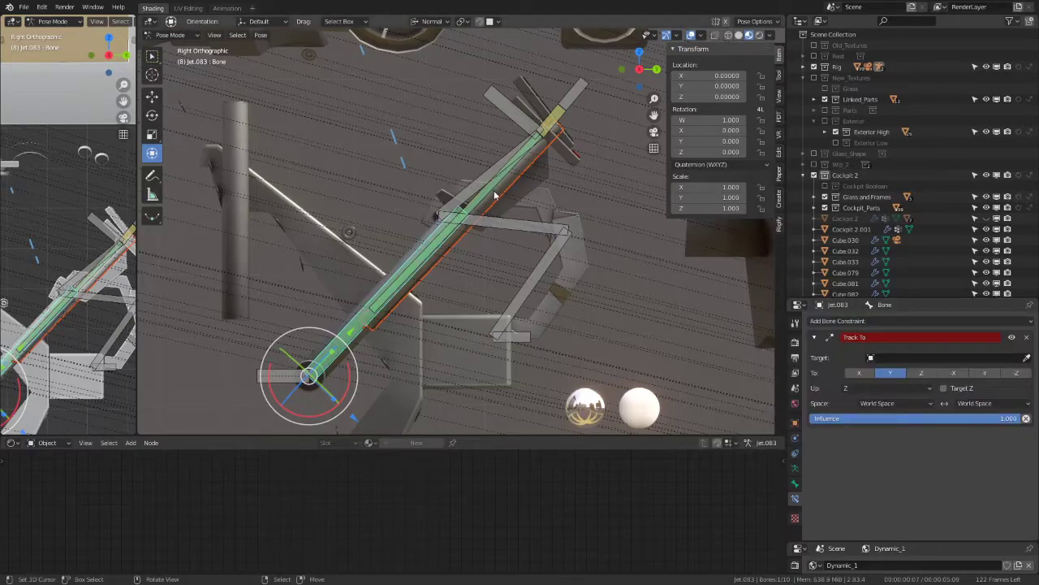
click(491, 196)
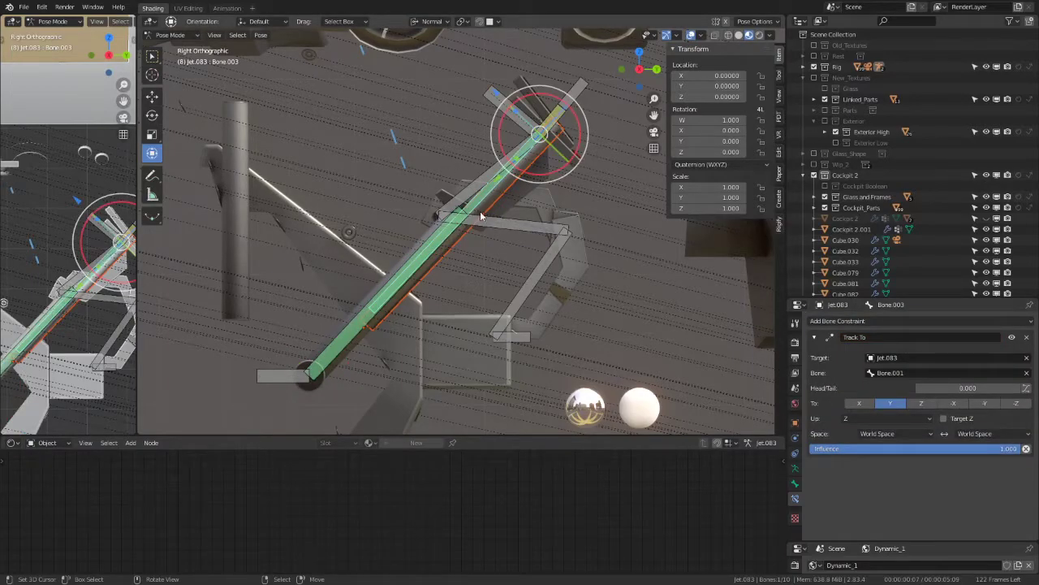
click(459, 228)
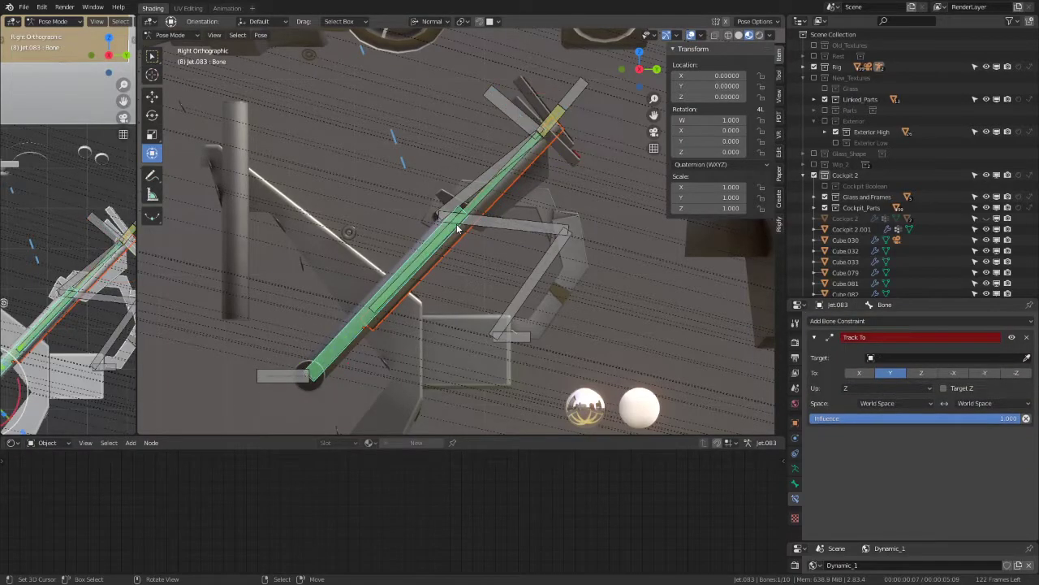
click(1027, 358)
click(488, 180)
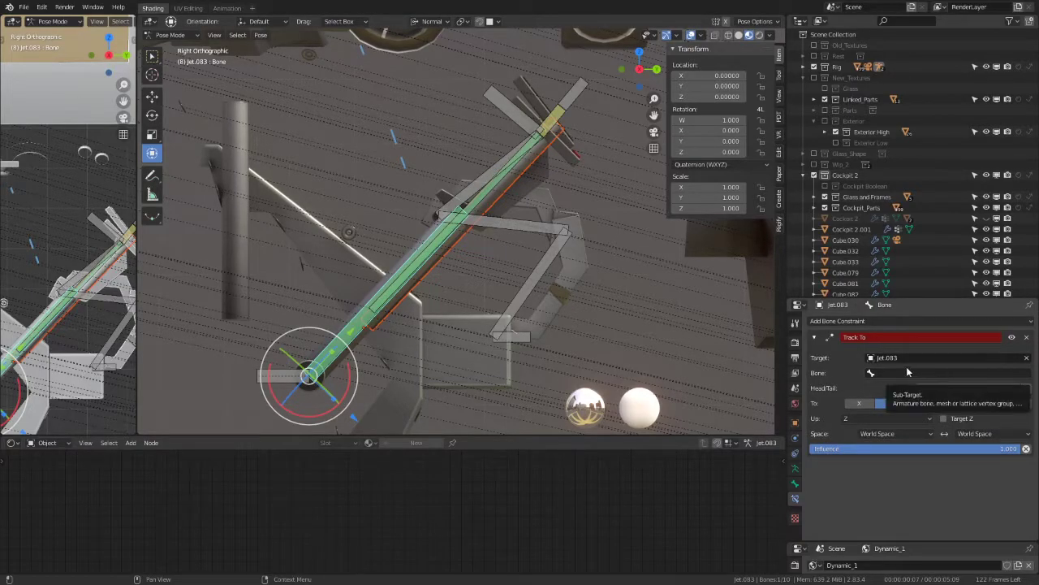
Step: Set Bone.002 as the Track To constraint's target bone
click(497, 100)
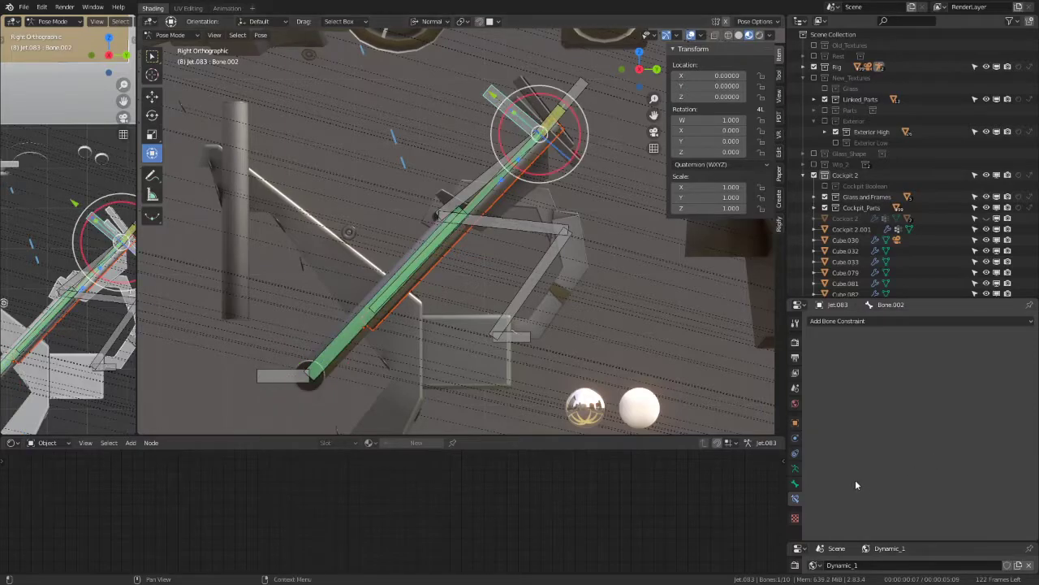
click(796, 483)
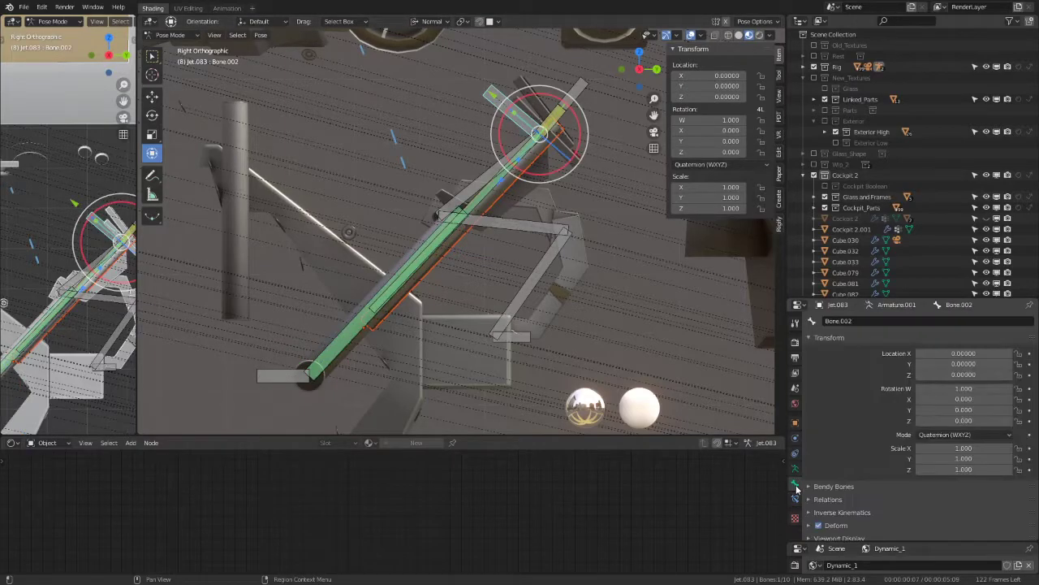
click(437, 239)
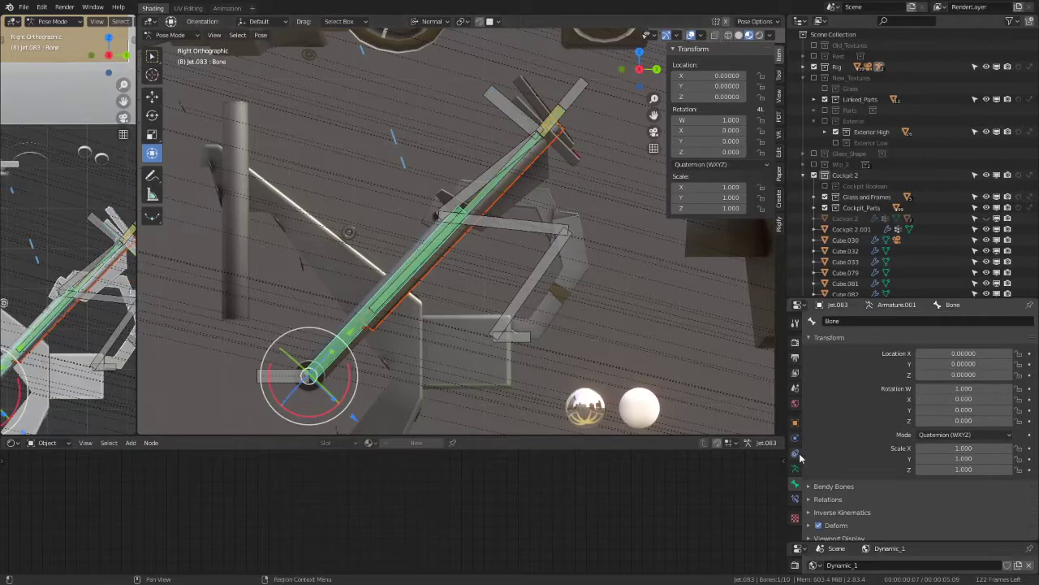
click(797, 501)
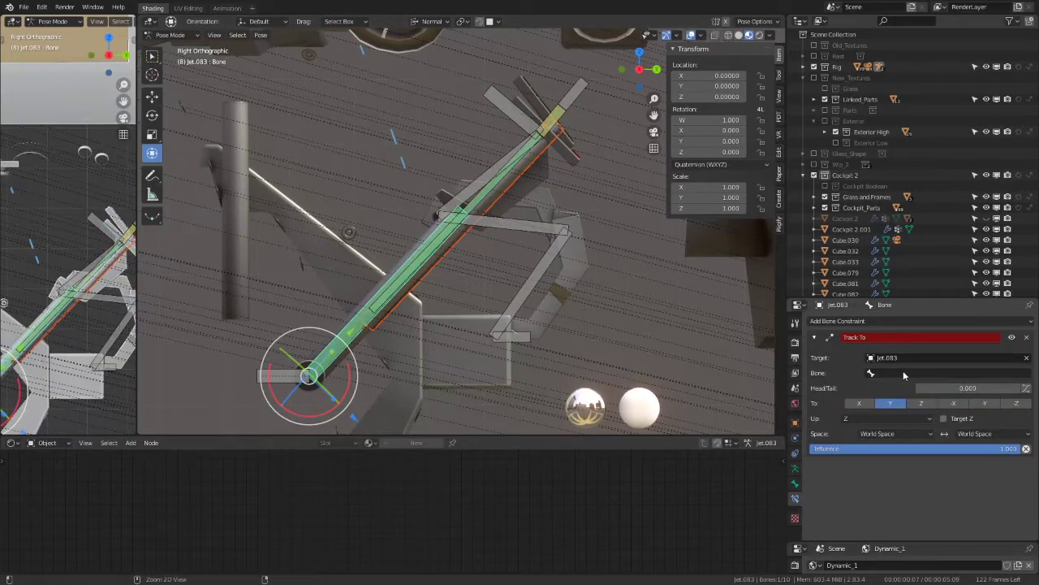
click(903, 370)
click(894, 341)
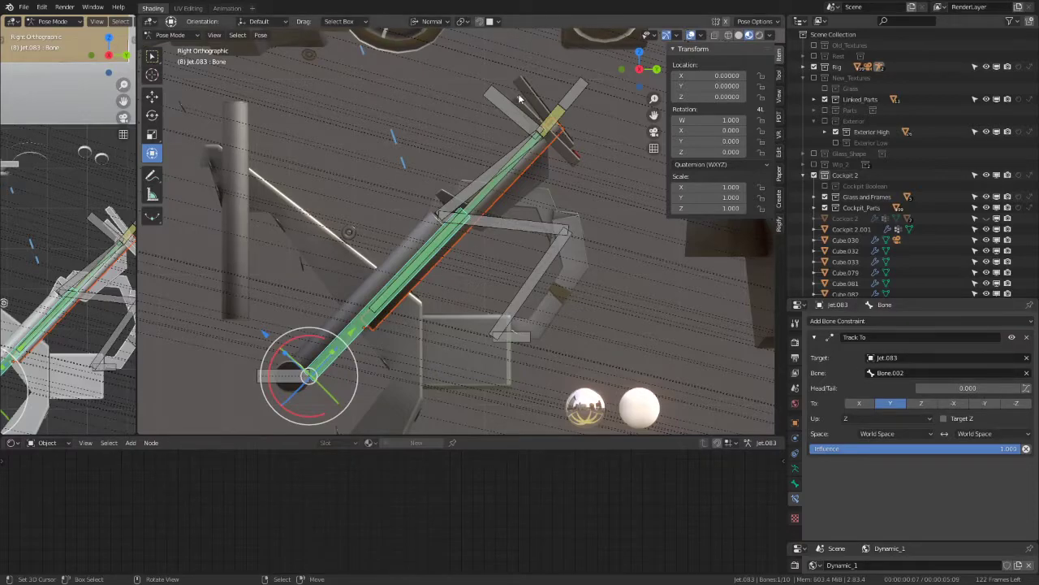
Step: Test Head/Tail, the constraint toggle and X/-X aim axes, keeping Y as the axis
drag(994, 387, 1033, 387)
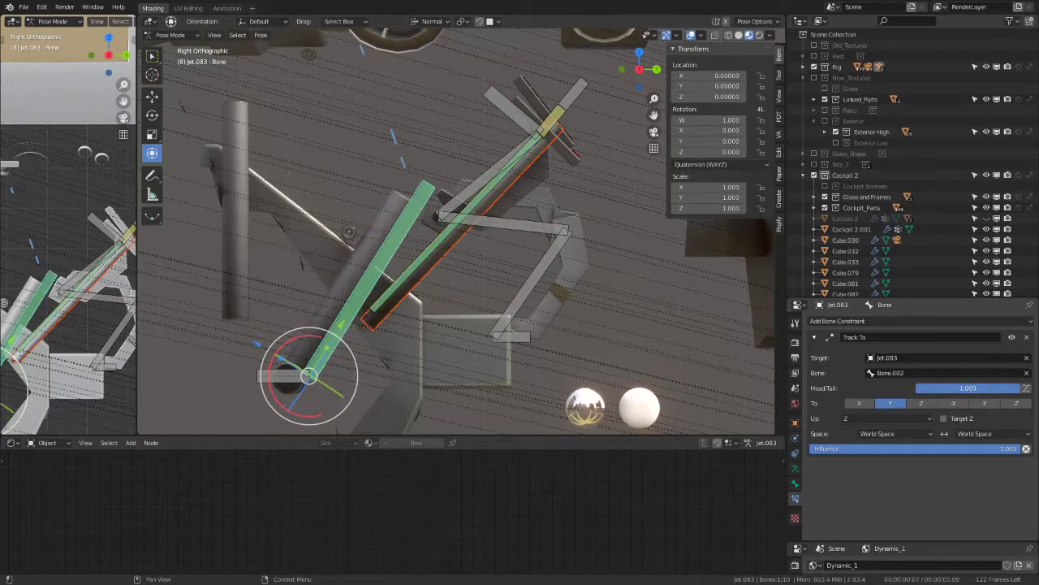
key(Escape)
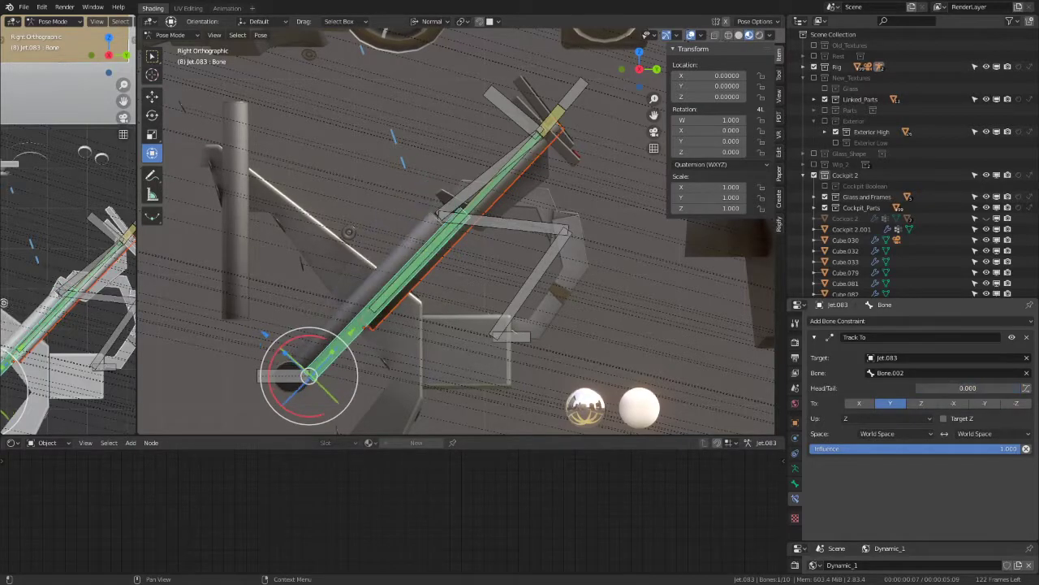
click(1012, 336)
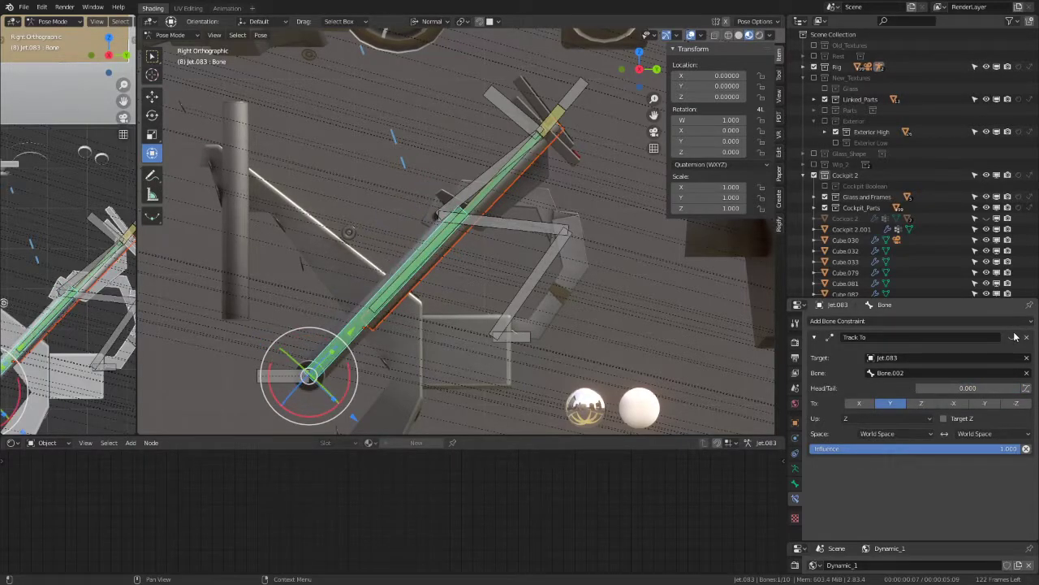
click(1014, 336)
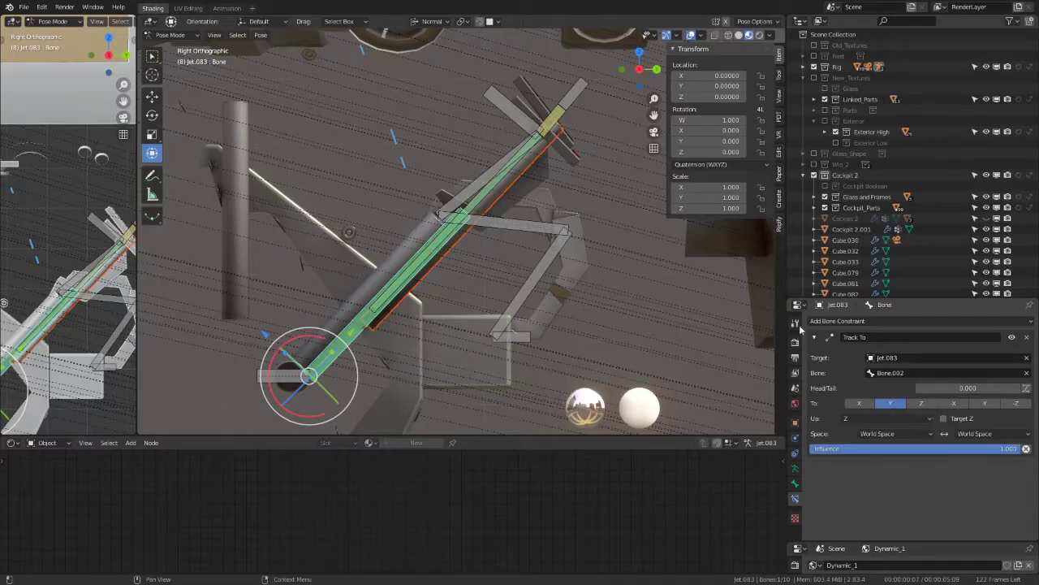
click(873, 403)
click(958, 407)
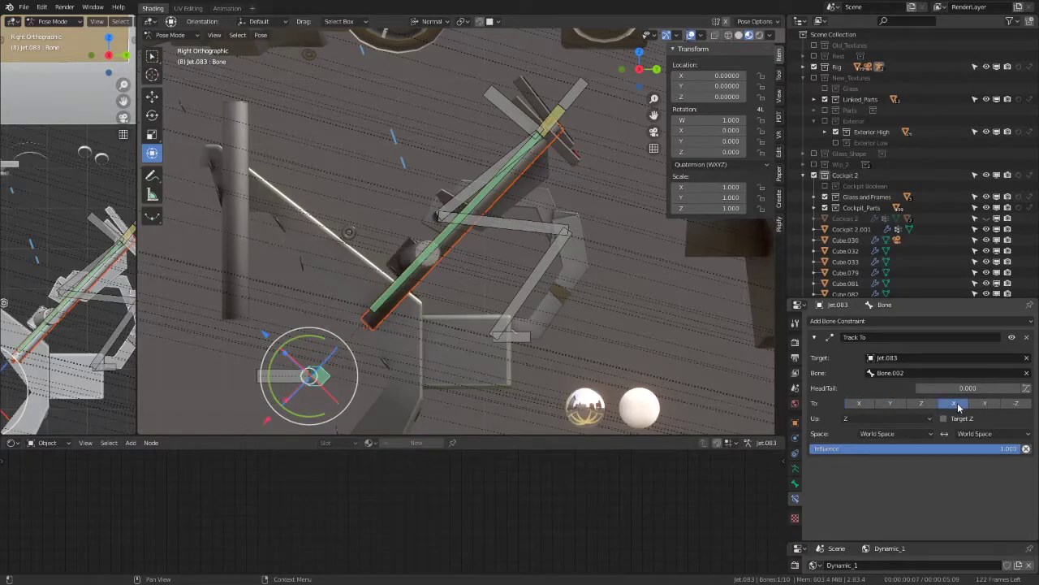
click(891, 405)
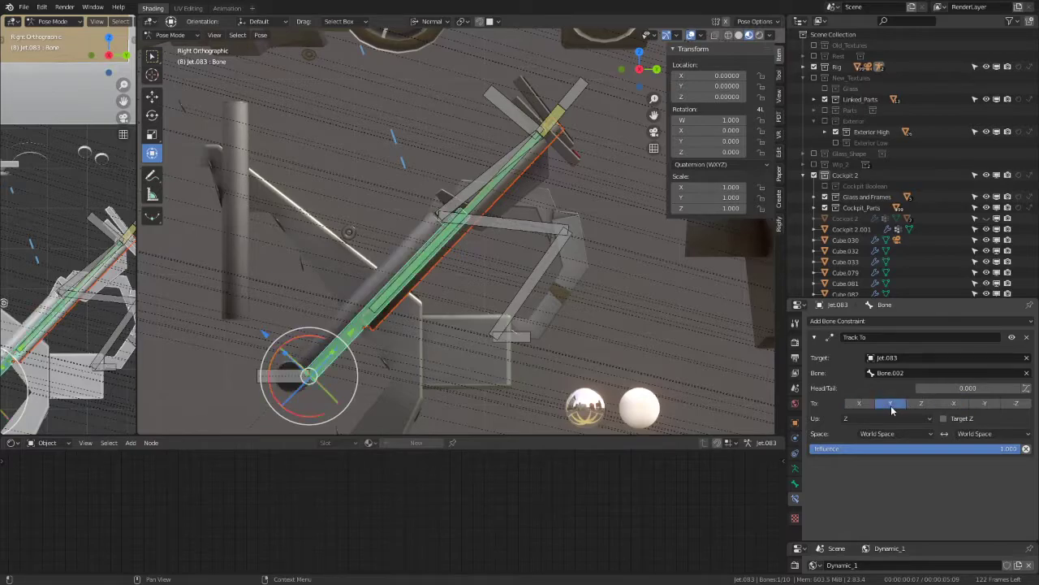
Step: Set both owner and target spaces to Local Space and clear the target bone
click(916, 433)
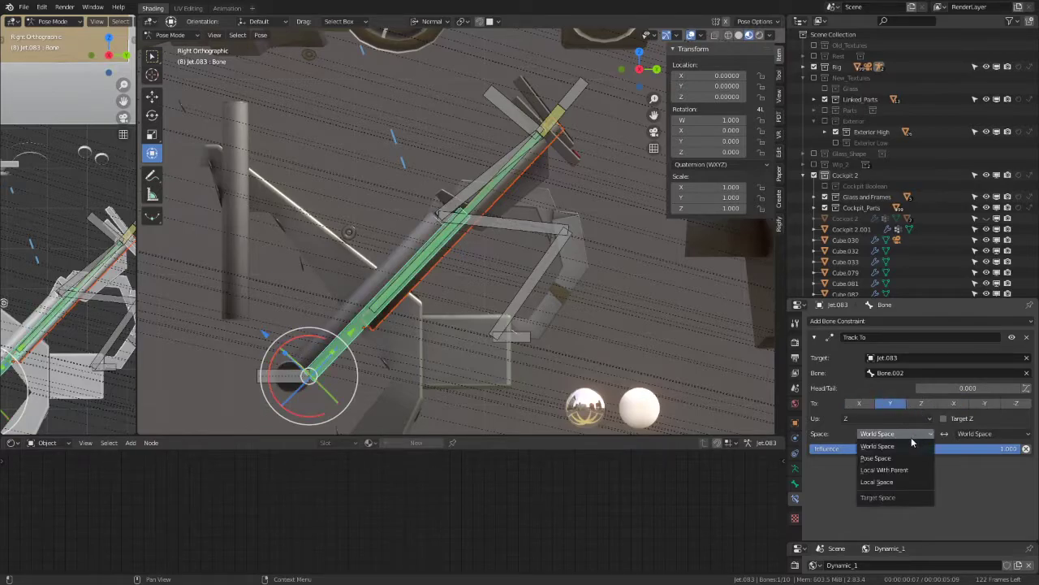
click(889, 482)
click(984, 434)
click(970, 481)
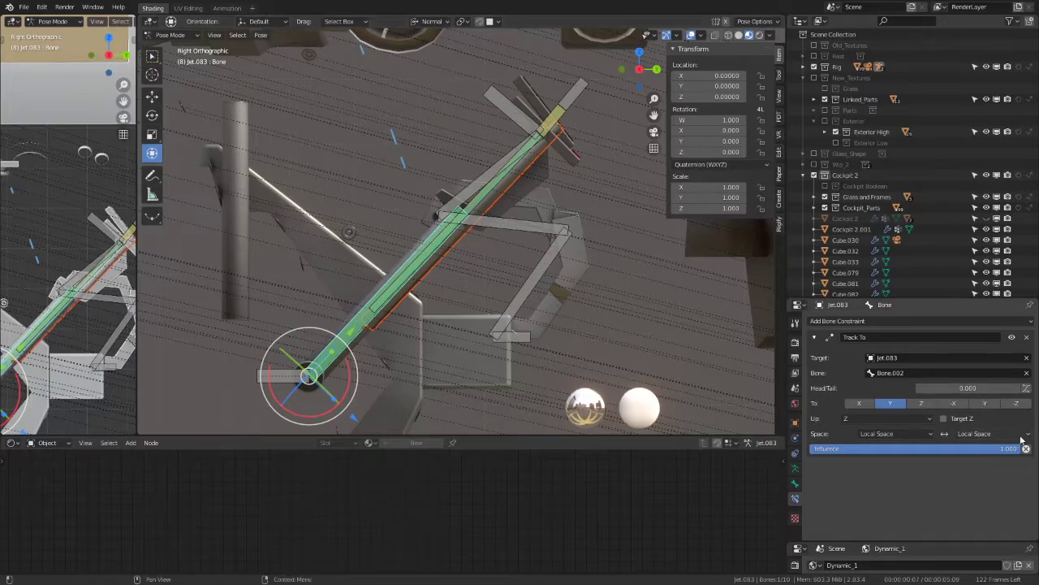
click(1027, 373)
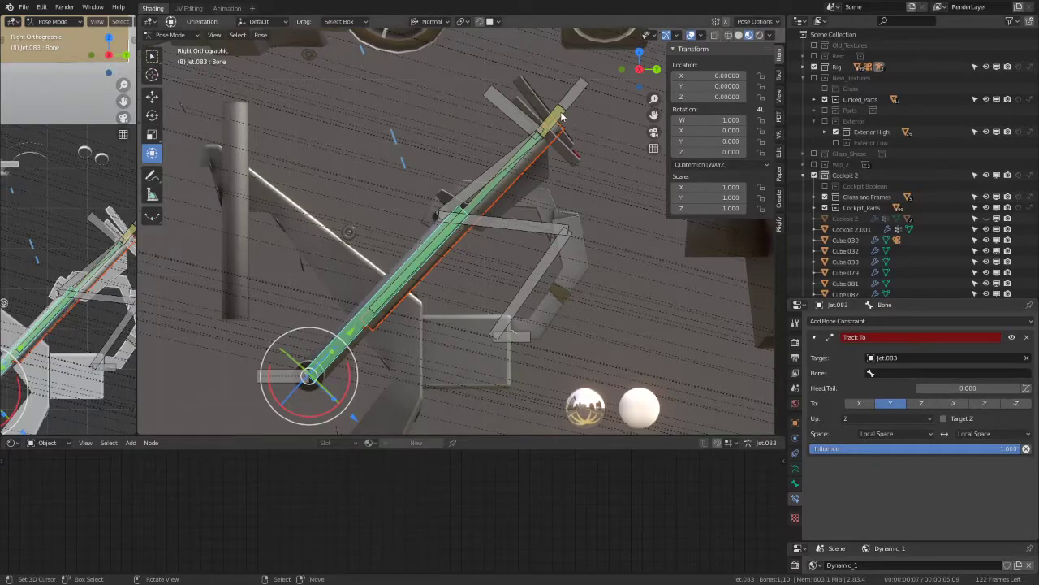
Step: Set the lower bone's Track To target bone to Bone.007 with Head/Tail at 0
click(561, 116)
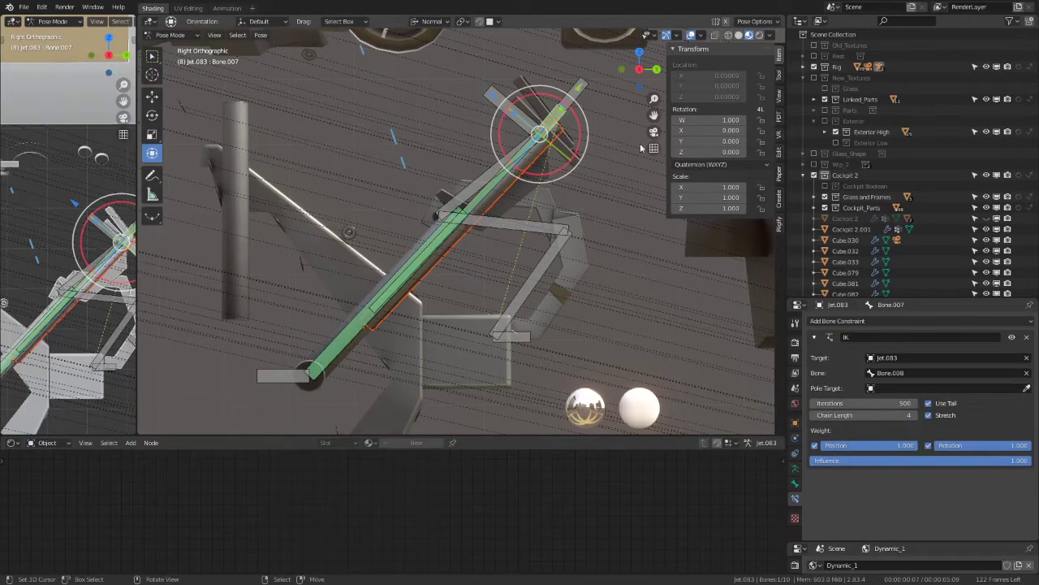
click(795, 484)
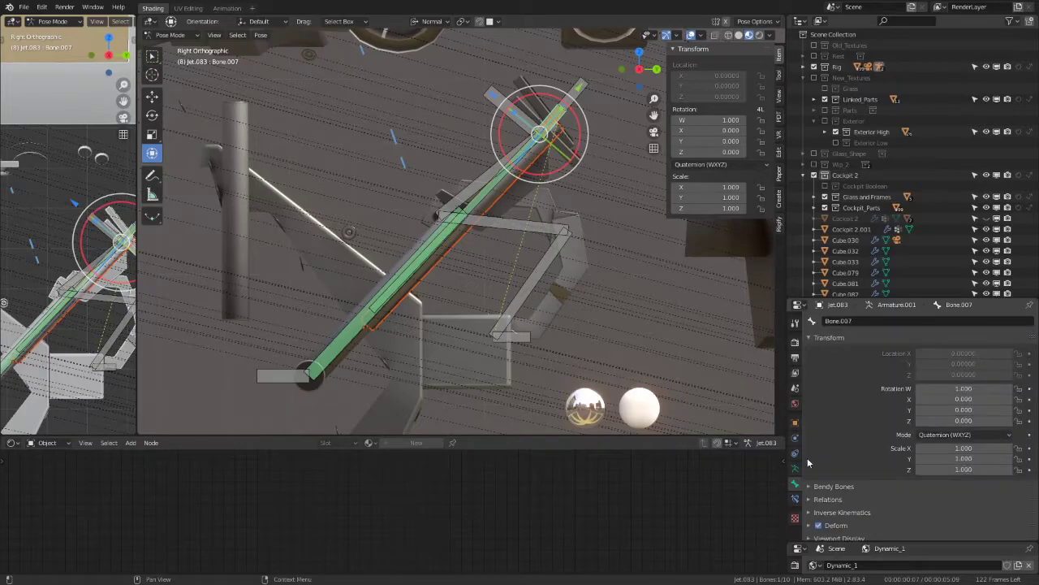
click(452, 230)
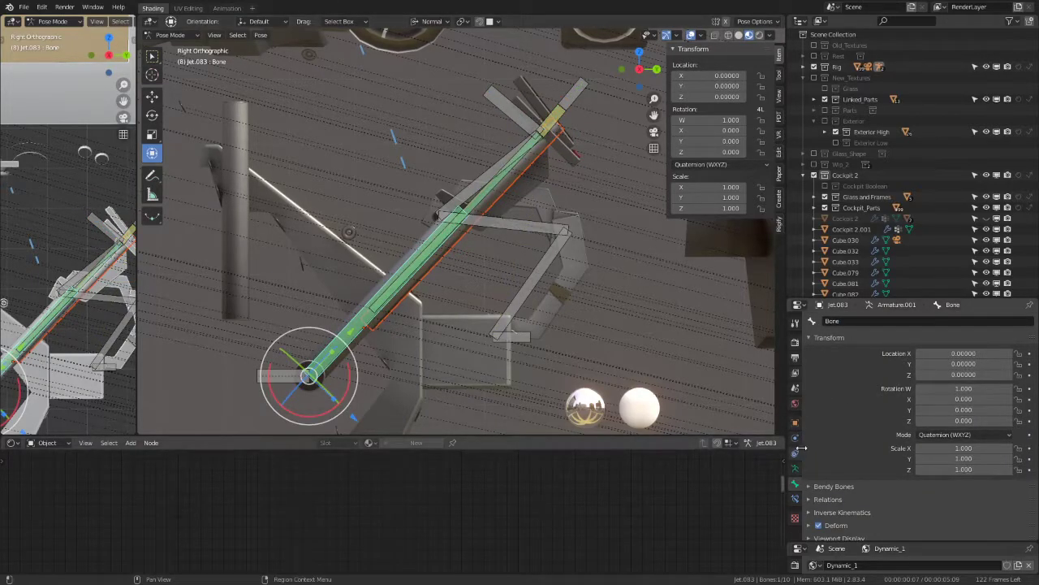
click(796, 474)
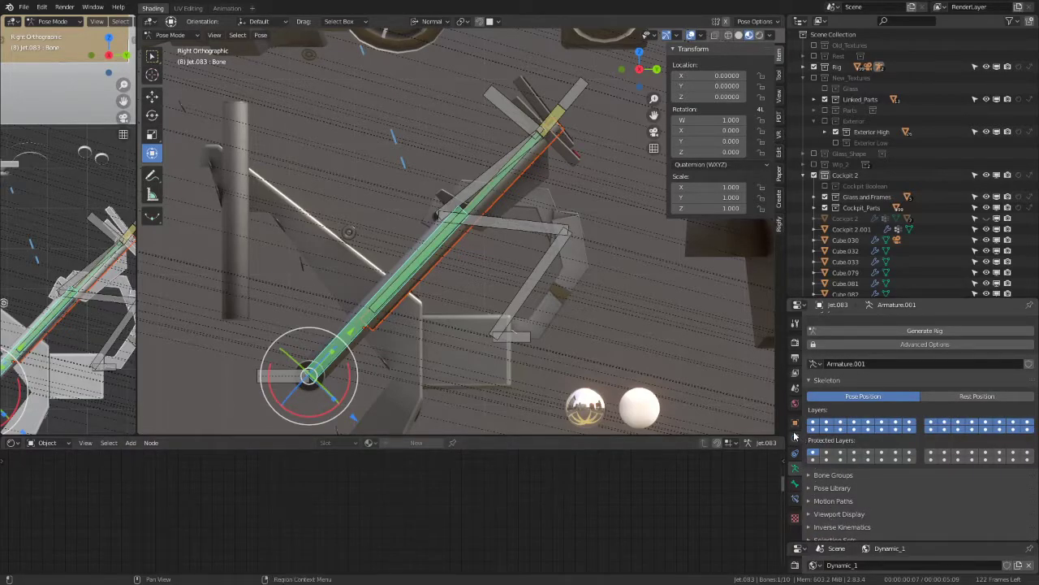
click(796, 500)
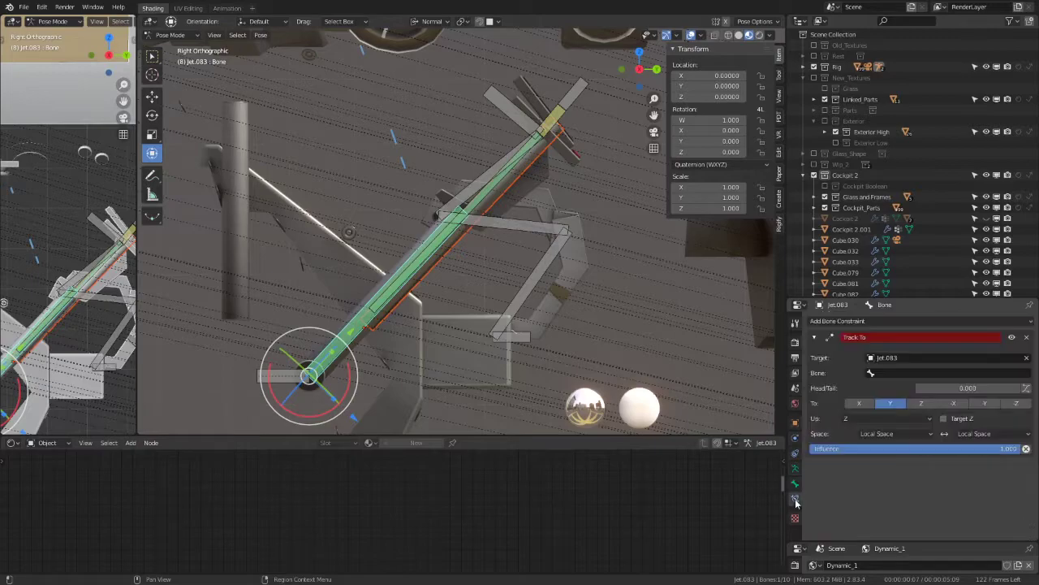
text(Bone.007)
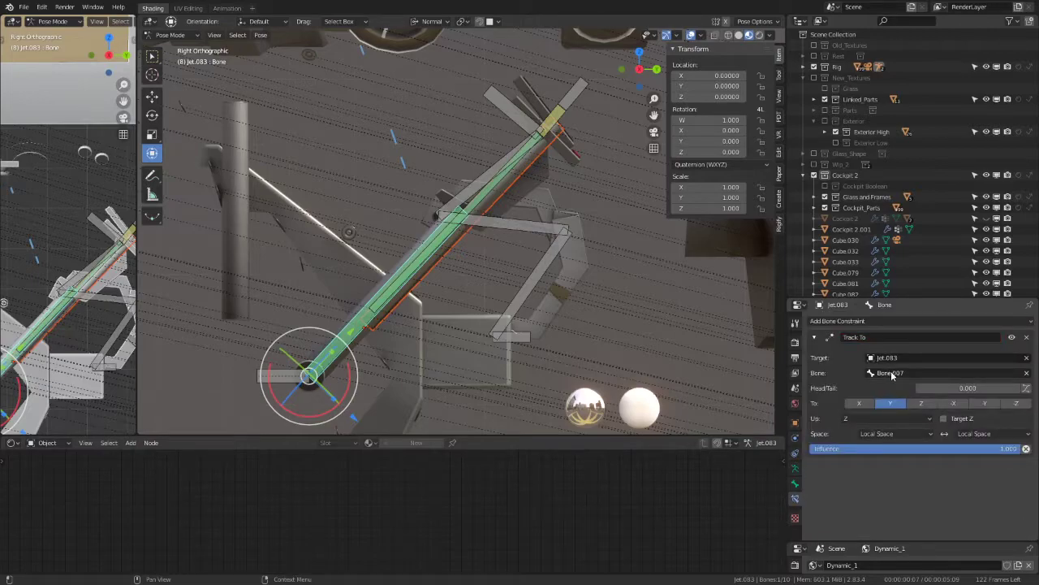
drag(994, 381, 1025, 389)
key(BackSpace)
mouse_move(690, 268)
middle_down()
mouse_move(527, 252)
mouse_move(569, 259)
middle_up()
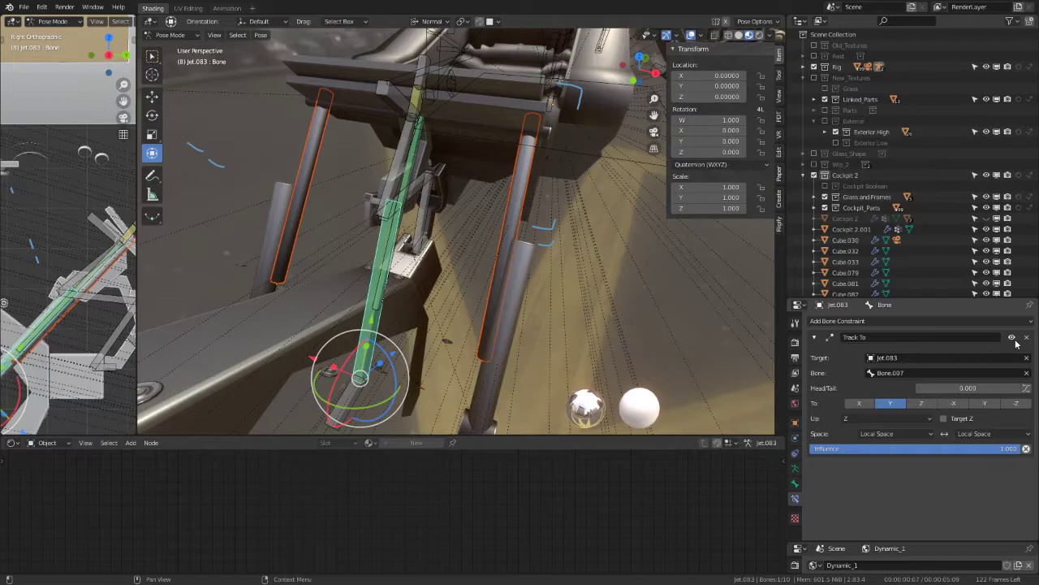
Step: Clear Bone.008's location and rotation back to its rest pose
middle_drag(484, 234, 476, 233)
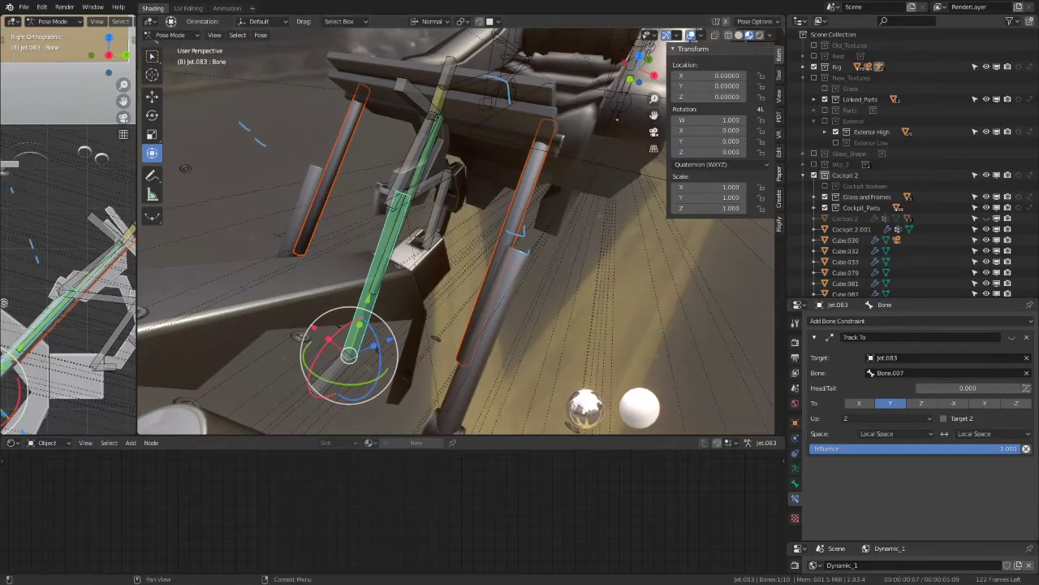
middle_drag(570, 252, 470, 83)
click(485, 80)
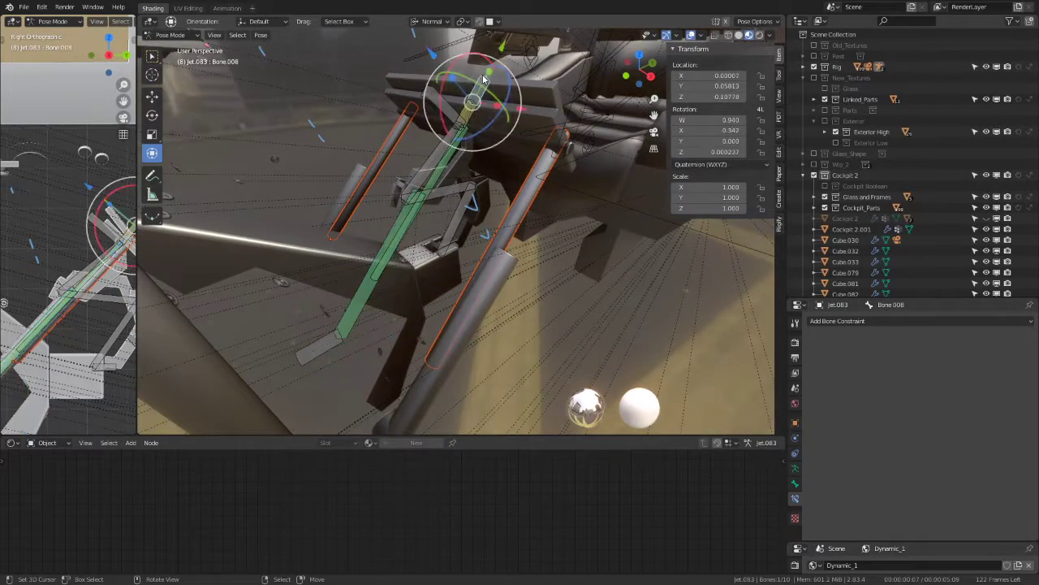
key(alt+g)
key(alt+r)
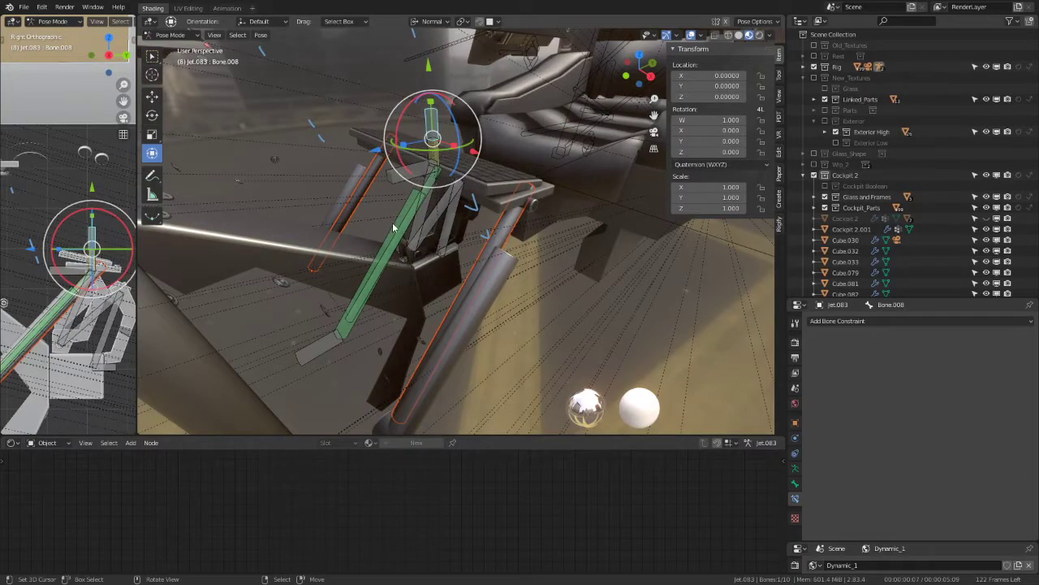
Step: Set Bone.003's Track To constraint to use X for both the Up and To axes
click(393, 228)
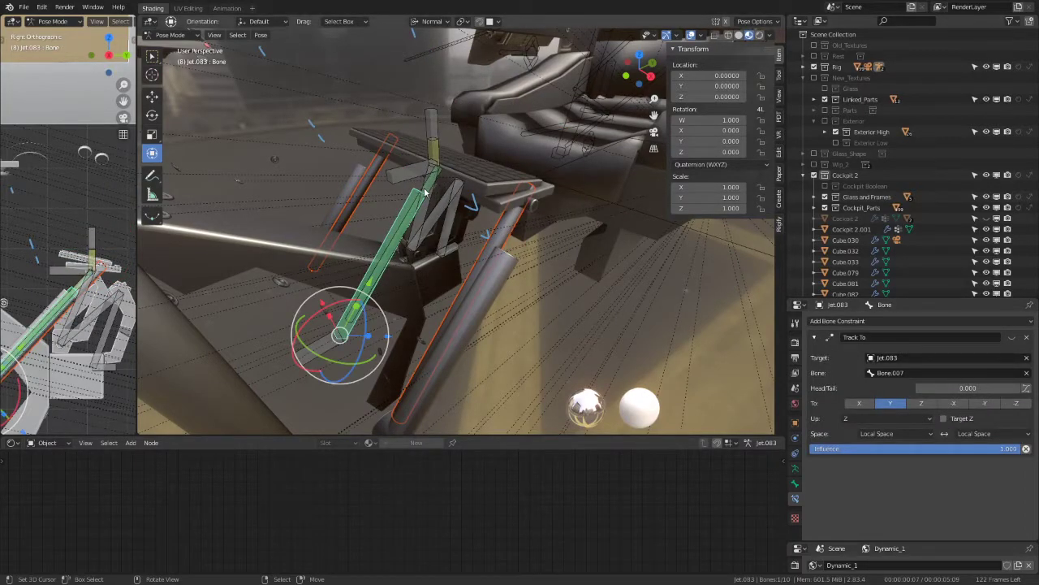
click(423, 192)
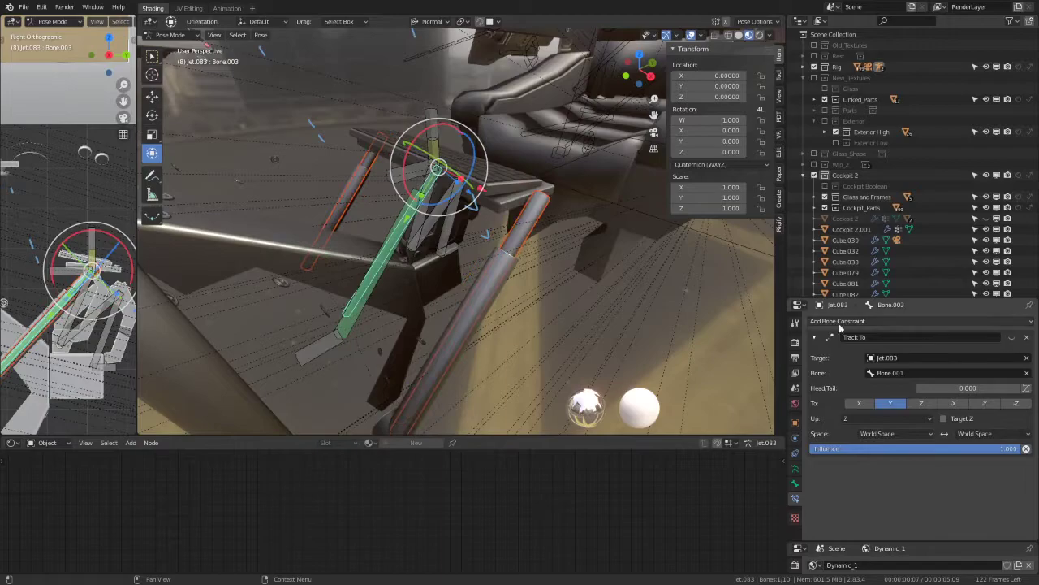
mouse_move(552, 285)
middle_down()
mouse_move(495, 275)
mouse_move(540, 281)
mouse_move(504, 241)
middle_up()
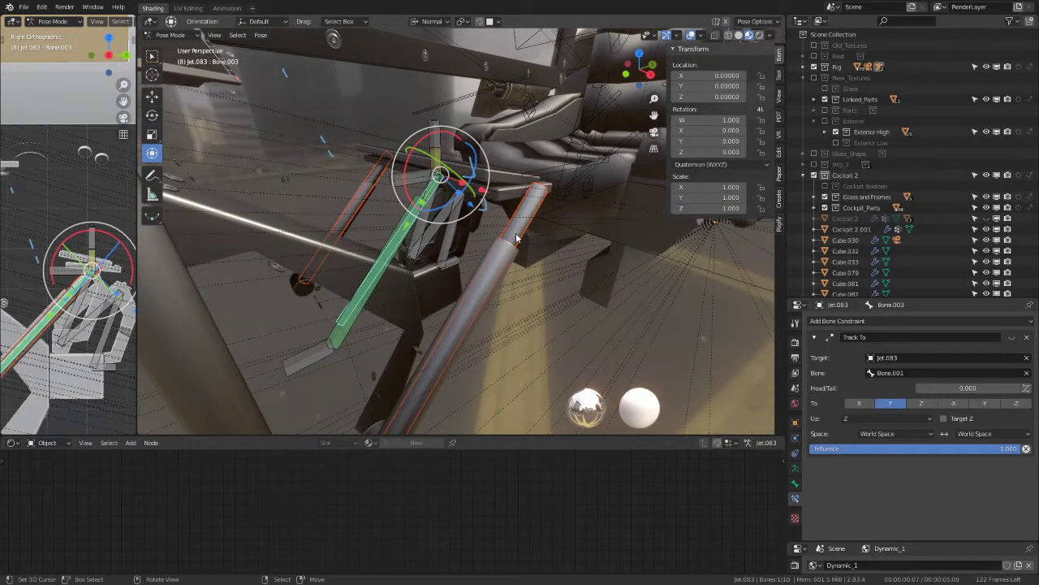
click(1011, 338)
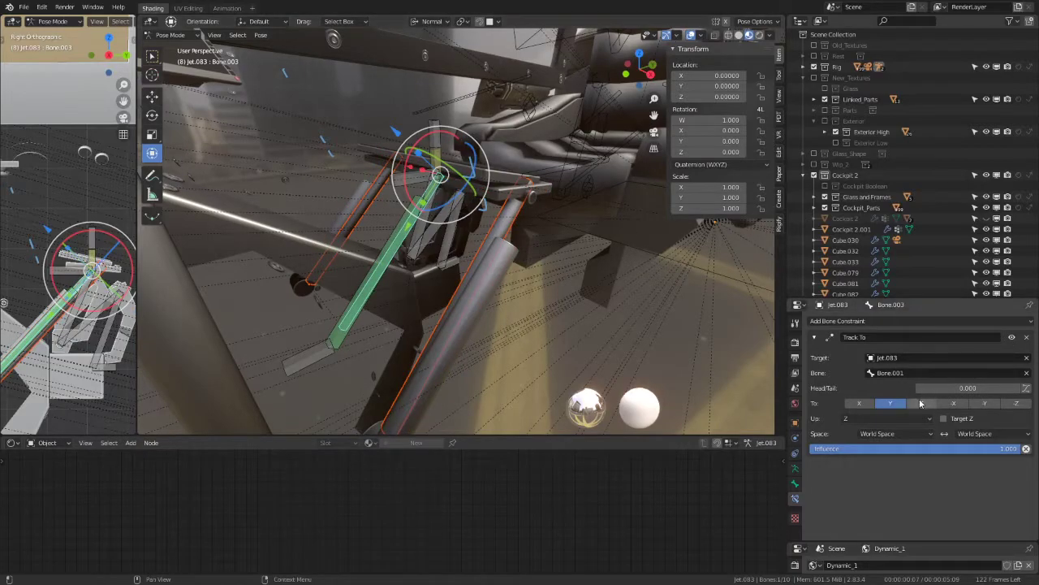
click(893, 419)
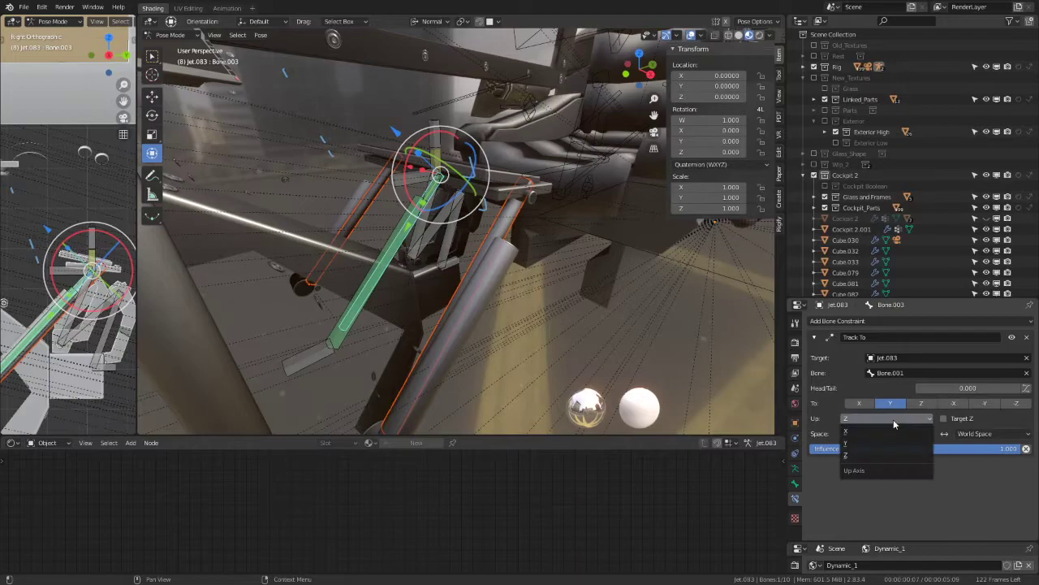
click(889, 430)
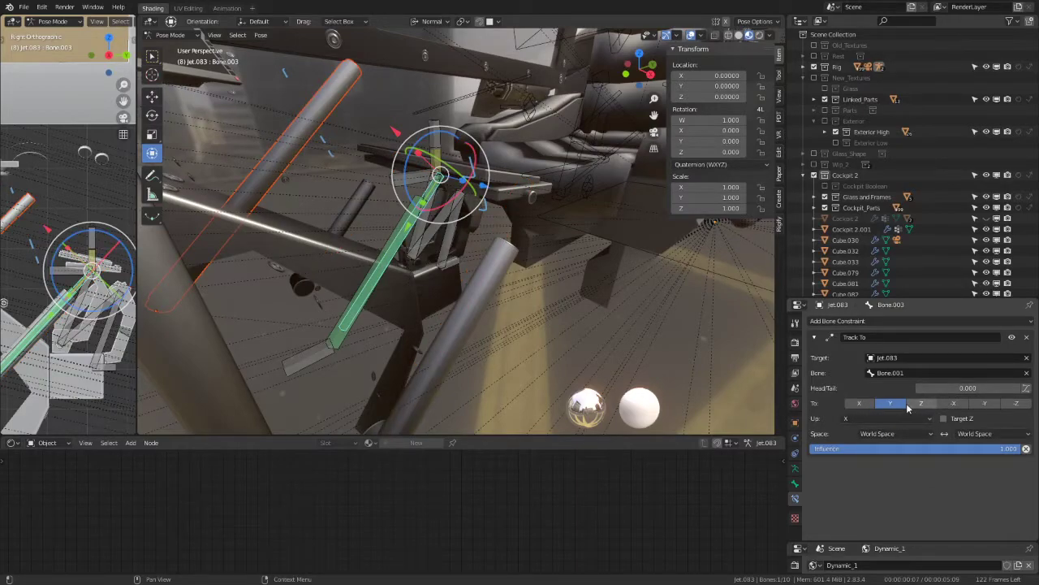
click(862, 406)
mouse_move(503, 227)
middle_down()
mouse_move(533, 235)
mouse_move(591, 209)
mouse_move(603, 249)
mouse_move(471, 162)
middle_up()
click(466, 156)
drag(466, 156, 575, 245)
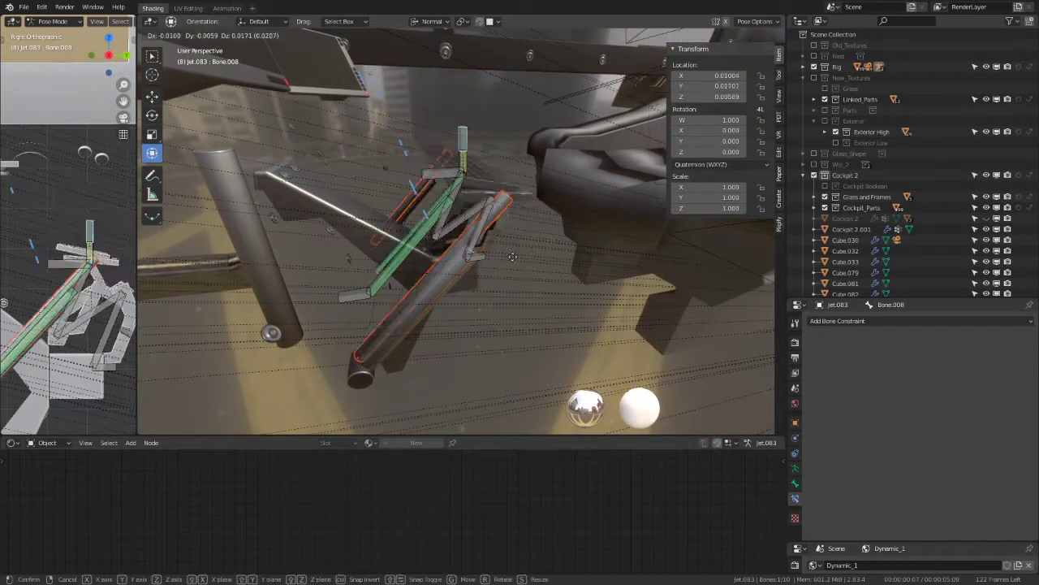
click(576, 244)
middle_drag(494, 239, 475, 290)
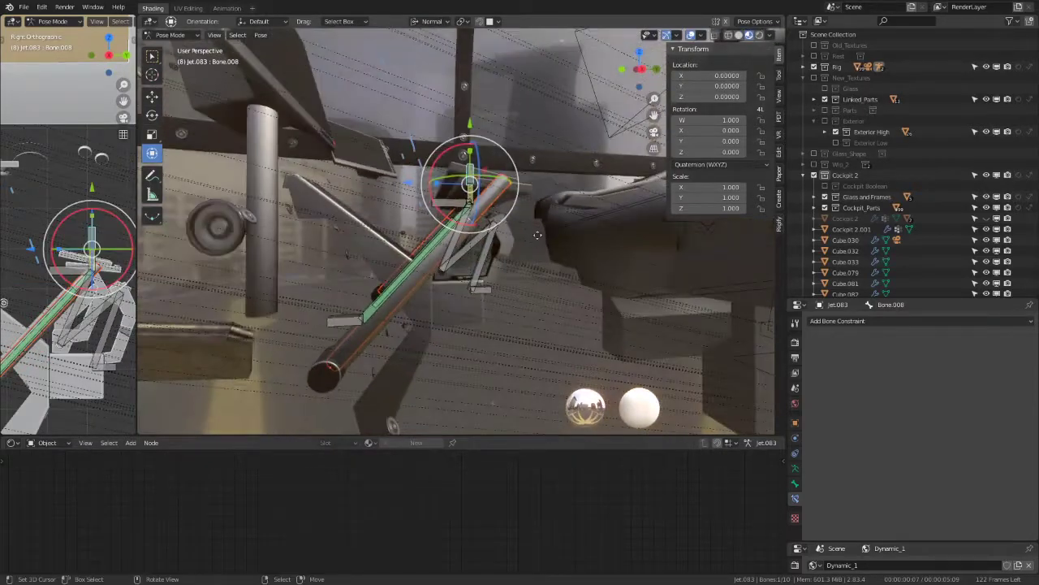
key(g)
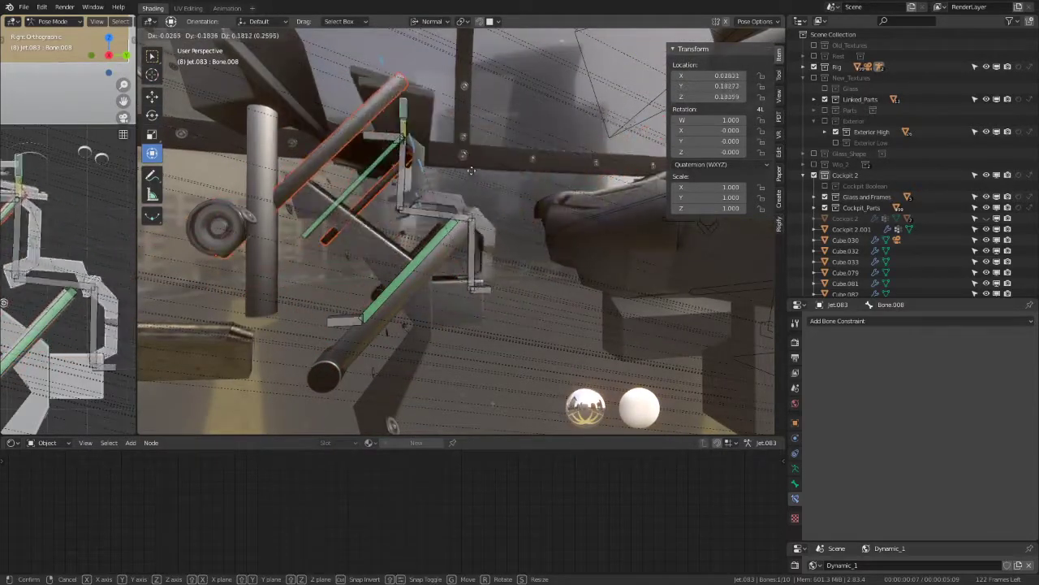
click(541, 175)
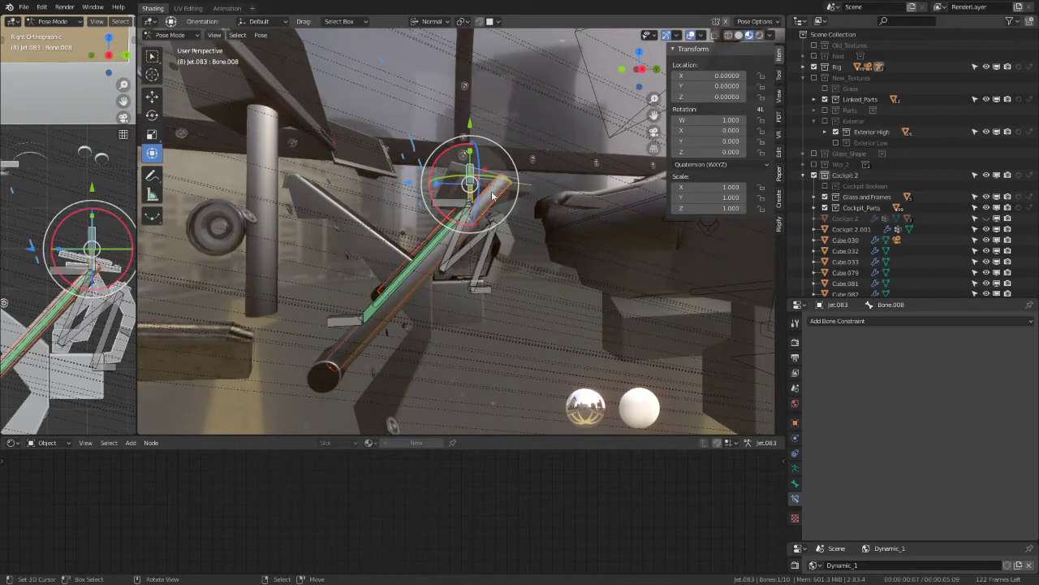
middle_drag(542, 174, 471, 162)
key(g)
click(458, 160)
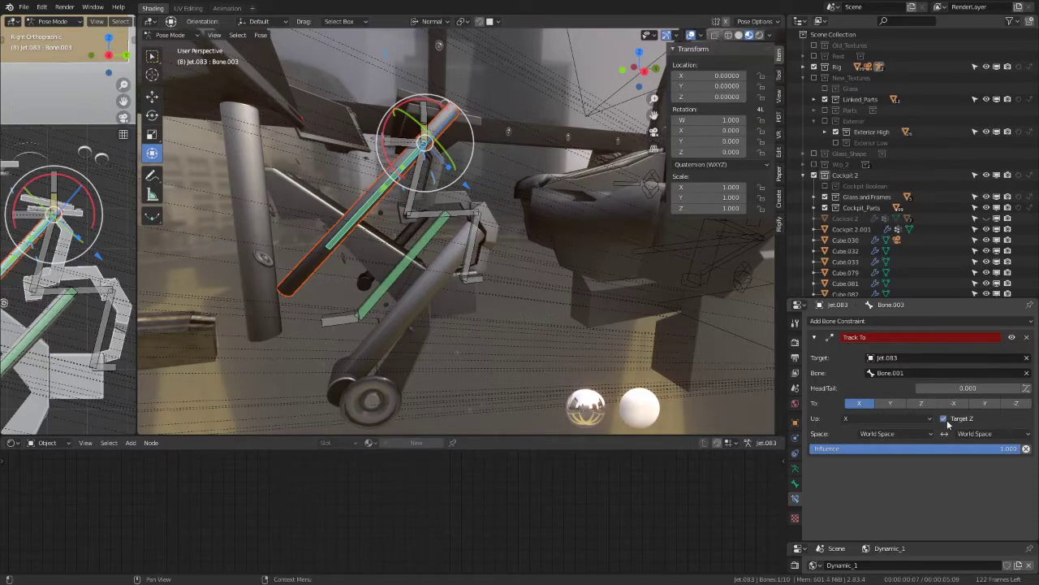
Step: Aim Bone.003's Track To along Y and turn on Target Z
click(903, 403)
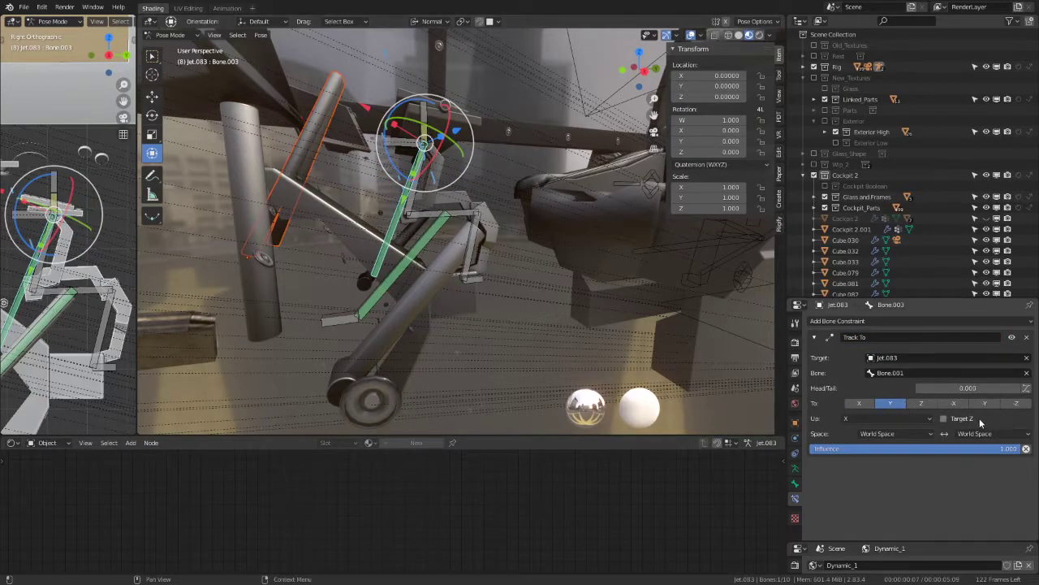
click(883, 421)
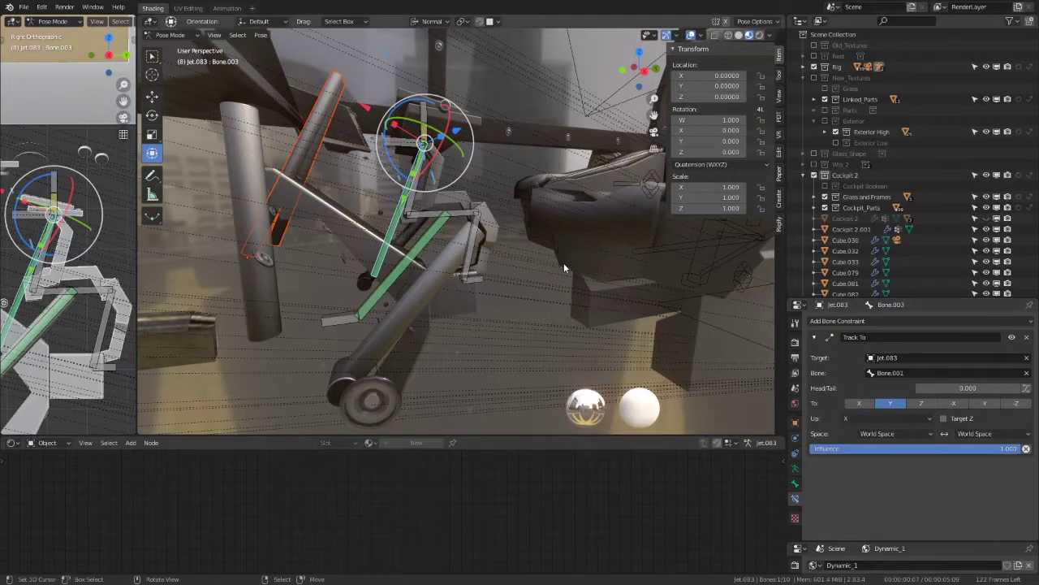
middle_drag(325, 151, 455, 171)
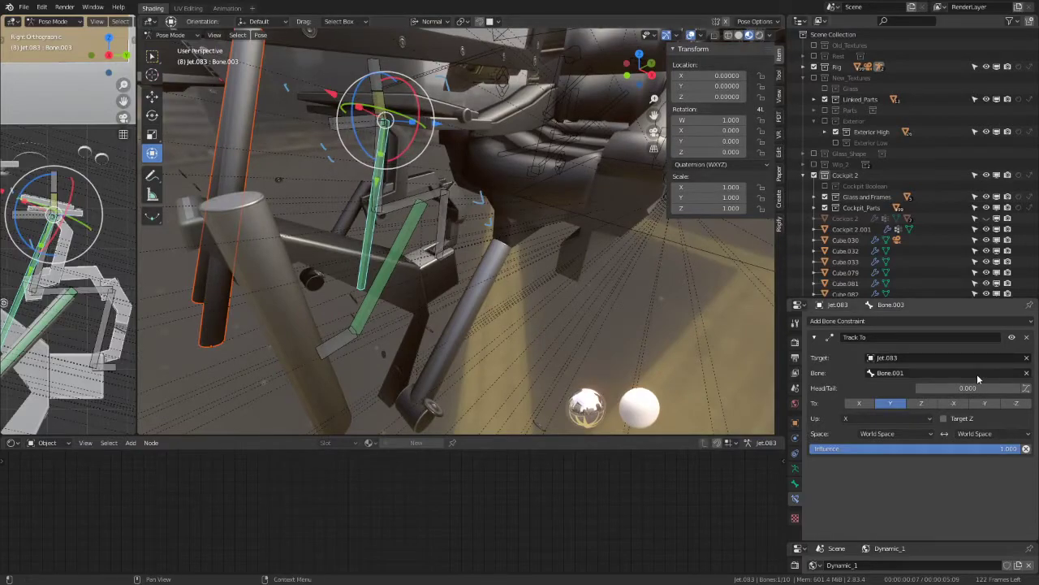
click(943, 419)
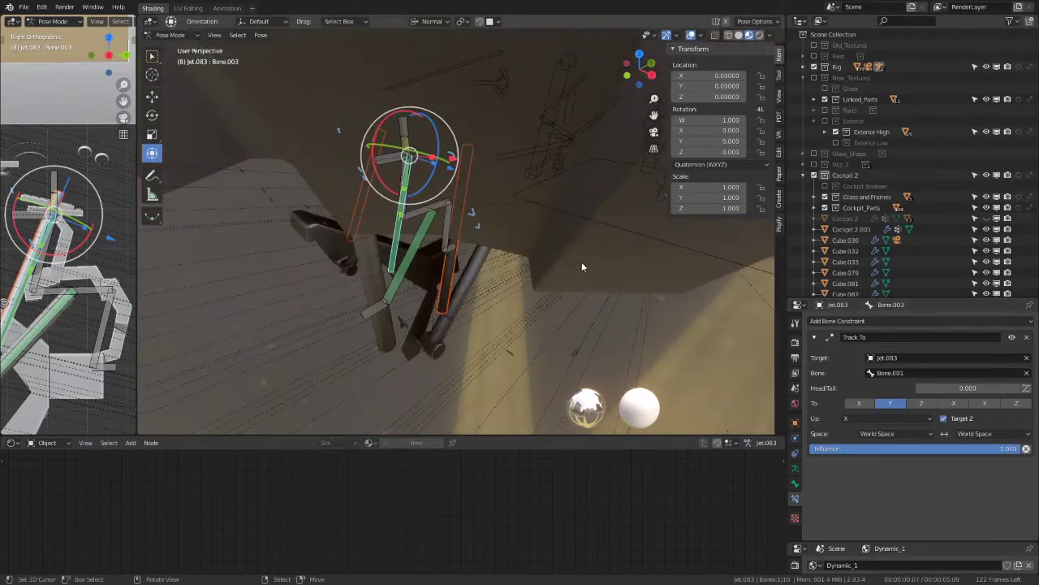
mouse_move(560, 242)
middle_down()
mouse_move(566, 274)
mouse_move(557, 61)
mouse_move(603, 112)
middle_up()
click(557, 61)
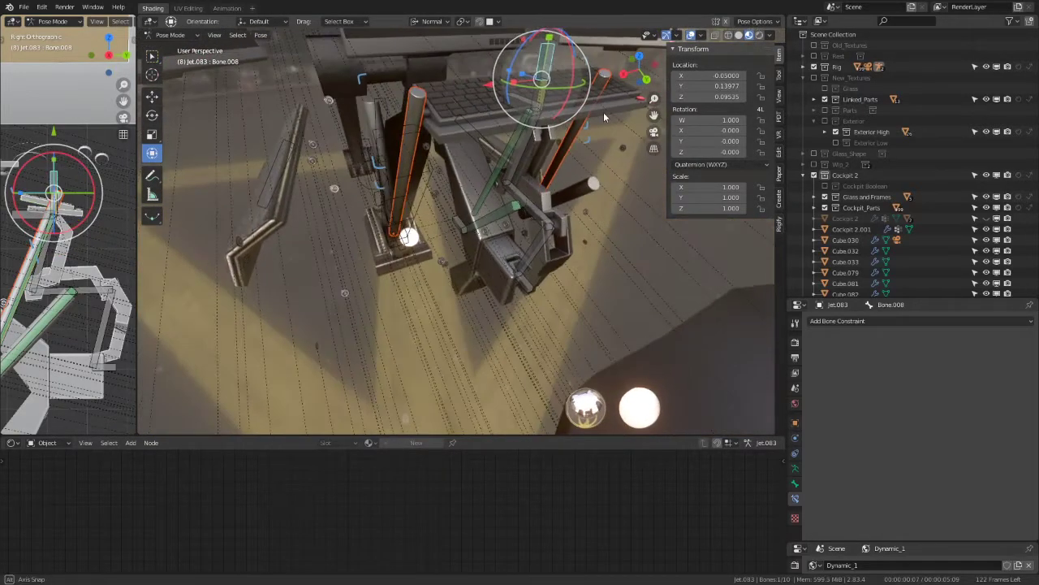
Step: Test-move Bone.008, including along Z, and another linkage bone, cancelling each move
key(g)
mouse_move(624, 241)
middle_down()
mouse_move(636, 307)
mouse_move(411, 217)
mouse_move(552, 214)
middle_up()
key(Escape)
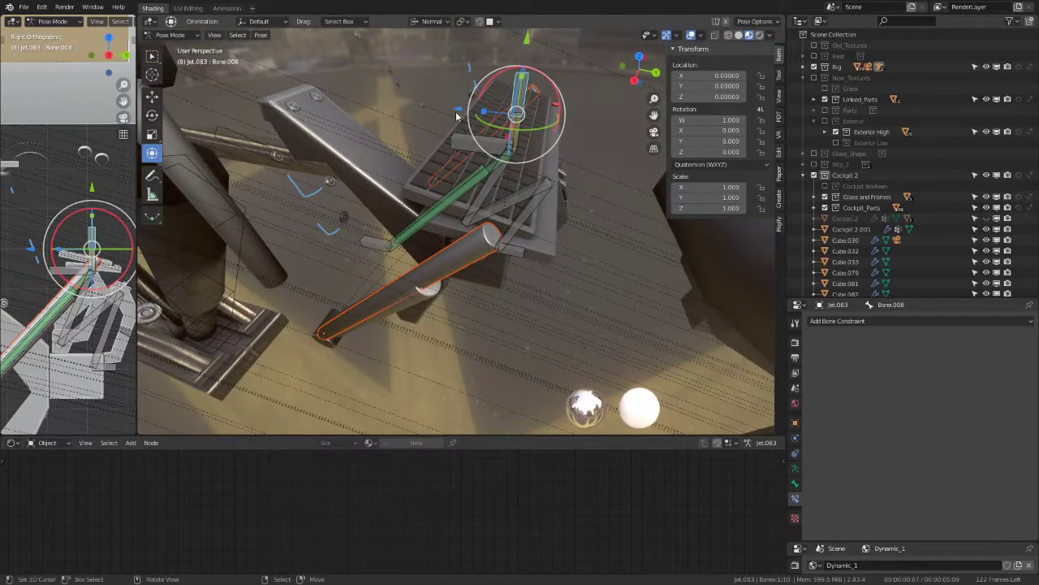
key(g)
key(z)
key(Escape)
key(a)
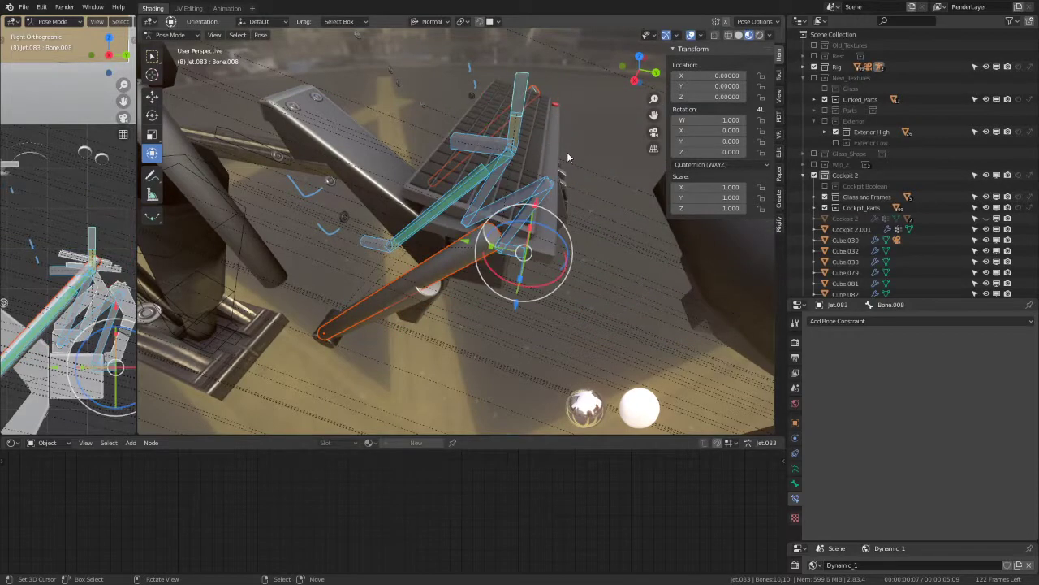
click(485, 142)
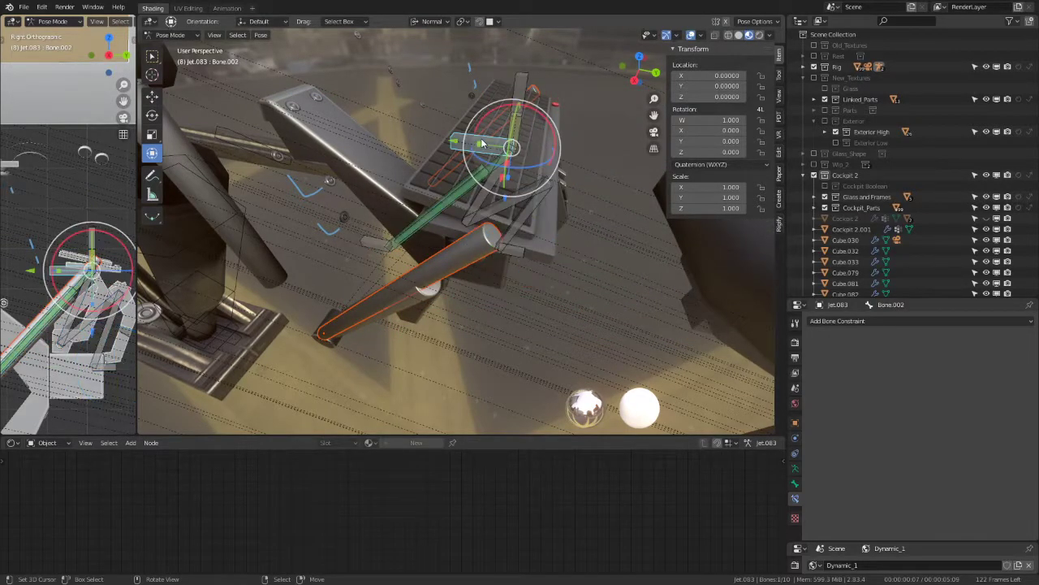
key(g)
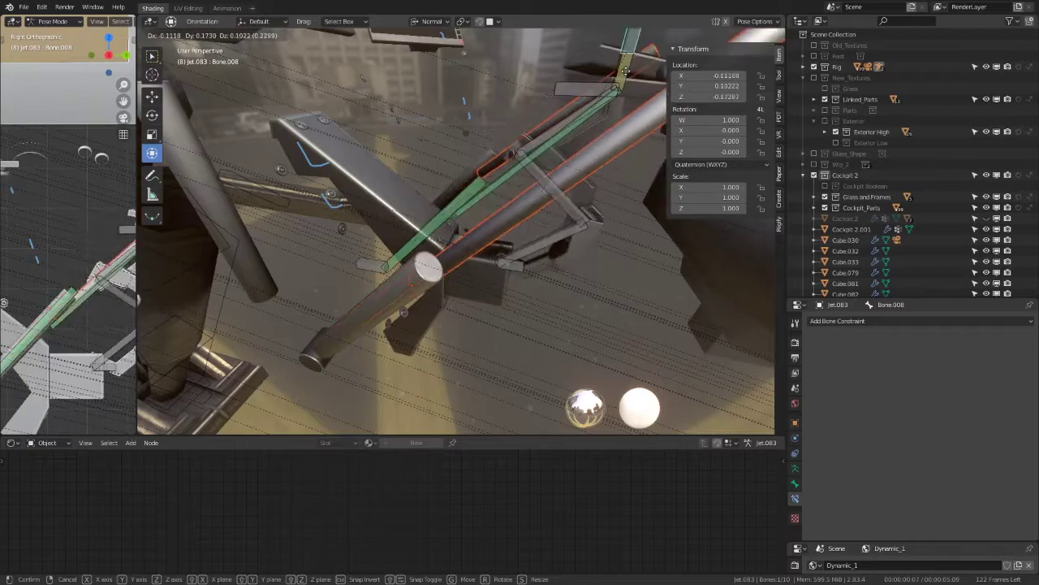
key(Escape)
Step: In right-side view, move the selected linkage bone up and to the right
middle_drag(528, 129, 501, 160)
key(KP_3)
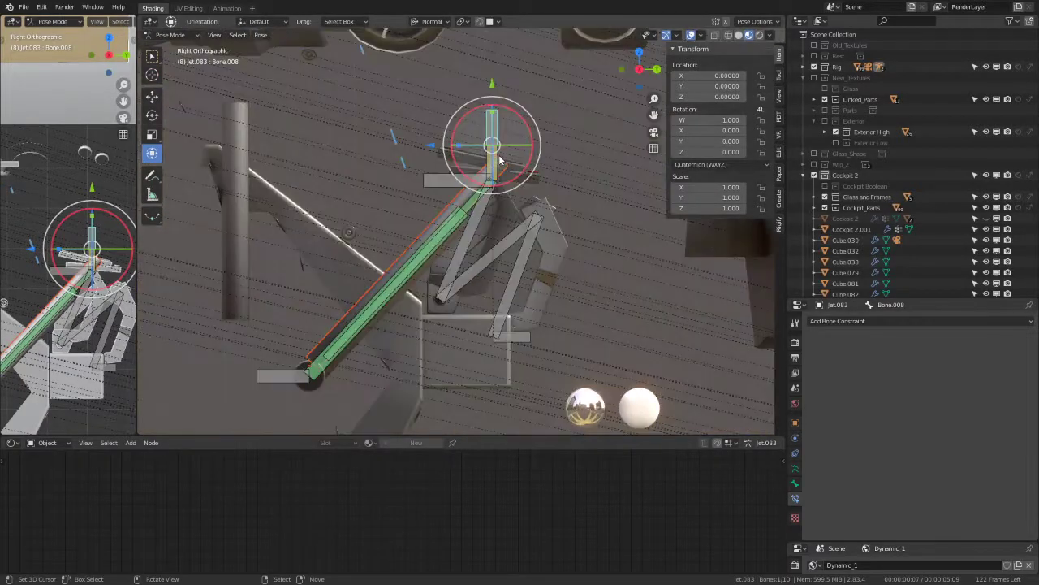
key(g)
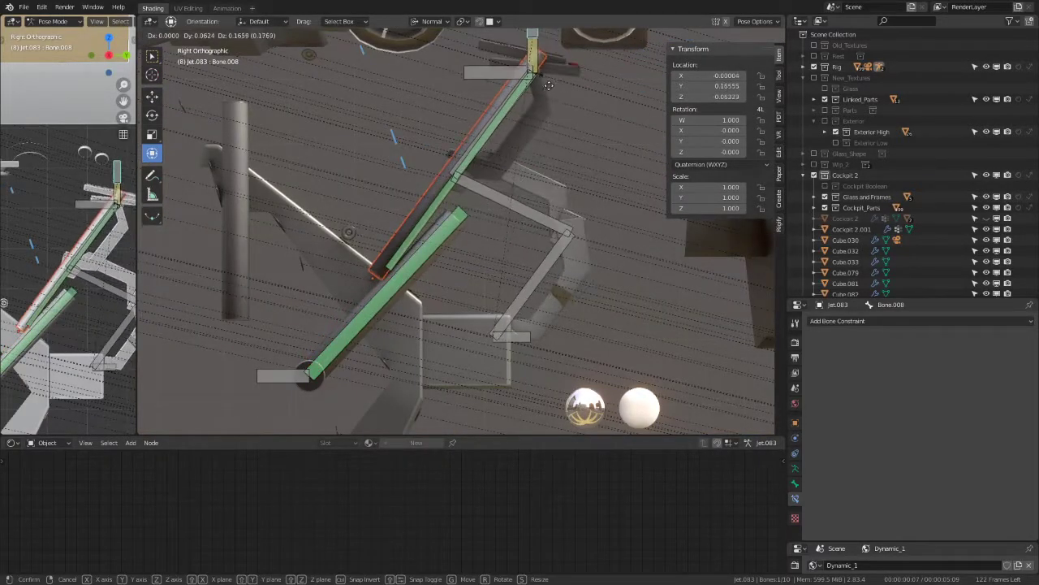
click(509, 130)
mouse_move(508, 130)
middle_down()
mouse_move(475, 152)
mouse_move(475, 221)
mouse_move(520, 243)
middle_up()
Step: Replace Bone.003's Track To with an IK constraint targeting Bone.001, chain length 1
click(1027, 337)
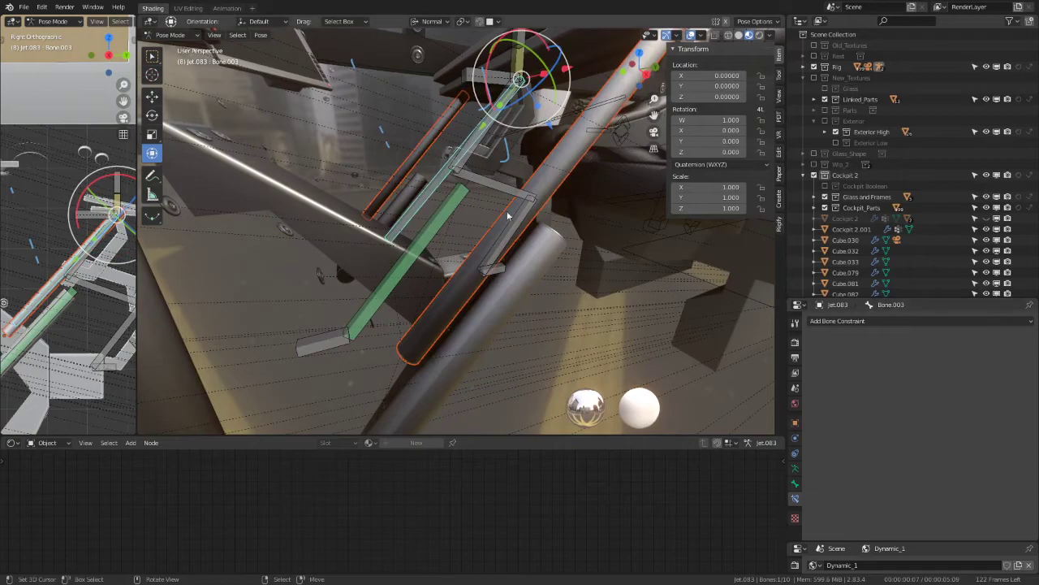
click(323, 339)
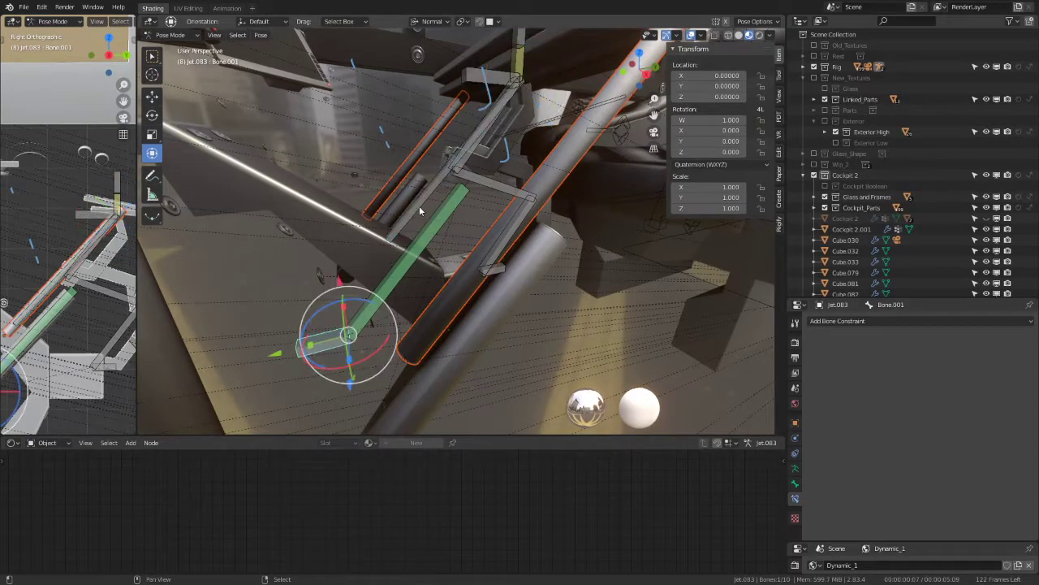
shift+click(419, 206)
key(shift+i)
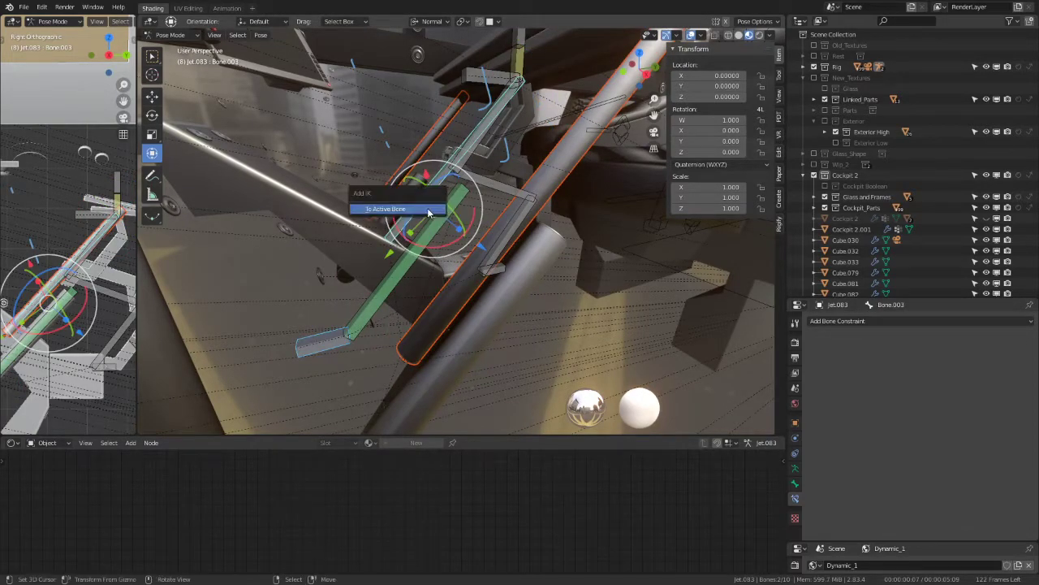
click(433, 207)
click(916, 414)
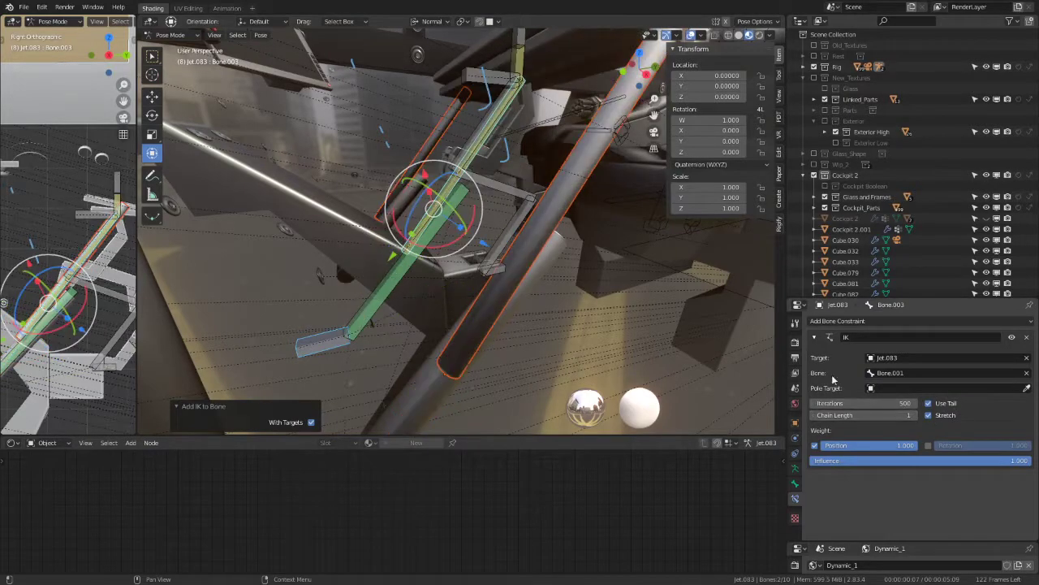
Step: Test the IK by moving Bone.008 in right-side view, then cancel the move
key(KP_3)
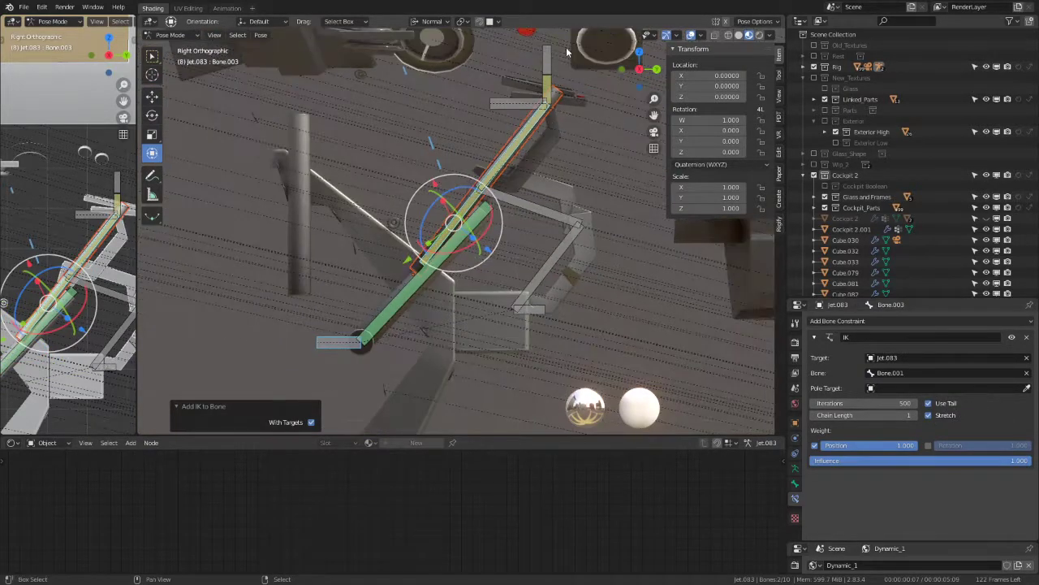
shift+click(563, 63)
scroll(527, 106, up, 3)
key(g)
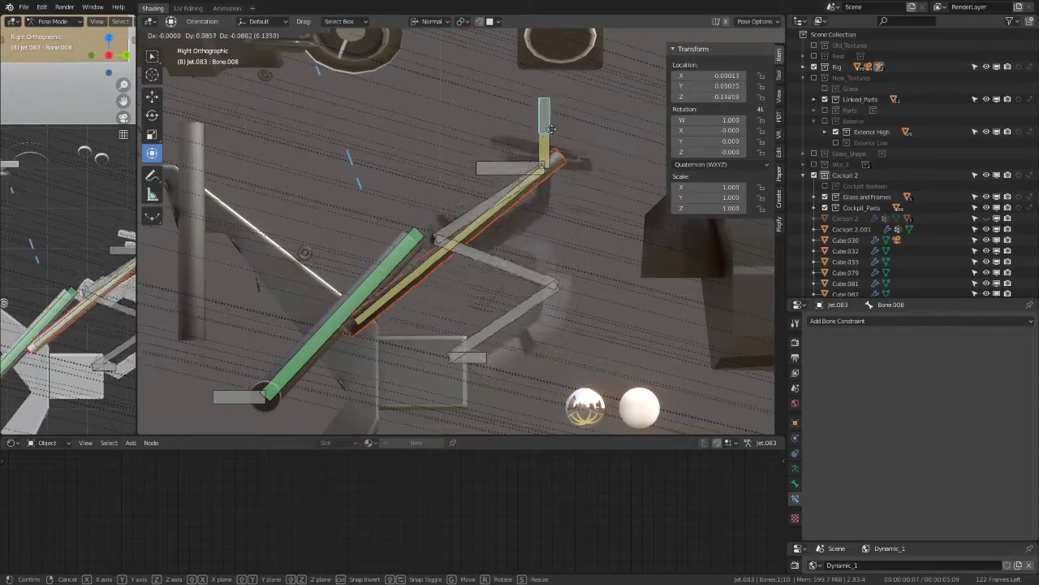
right_click(526, 131)
mouse_move(526, 131)
middle_down()
mouse_move(524, 164)
mouse_move(445, 150)
middle_up()
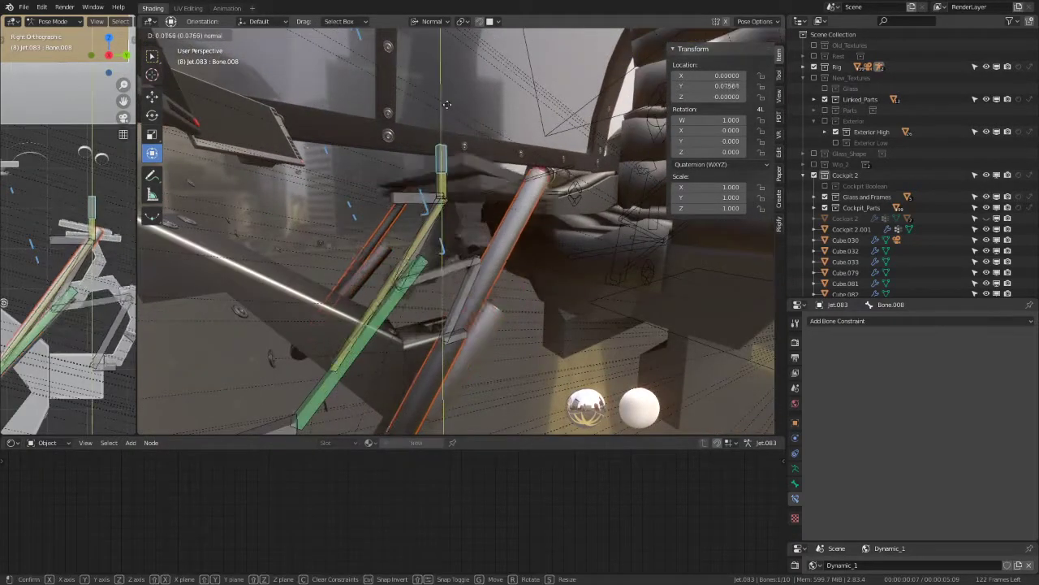
mouse_move(446, 149)
middle_down()
mouse_move(478, 257)
mouse_move(352, 238)
middle_up()
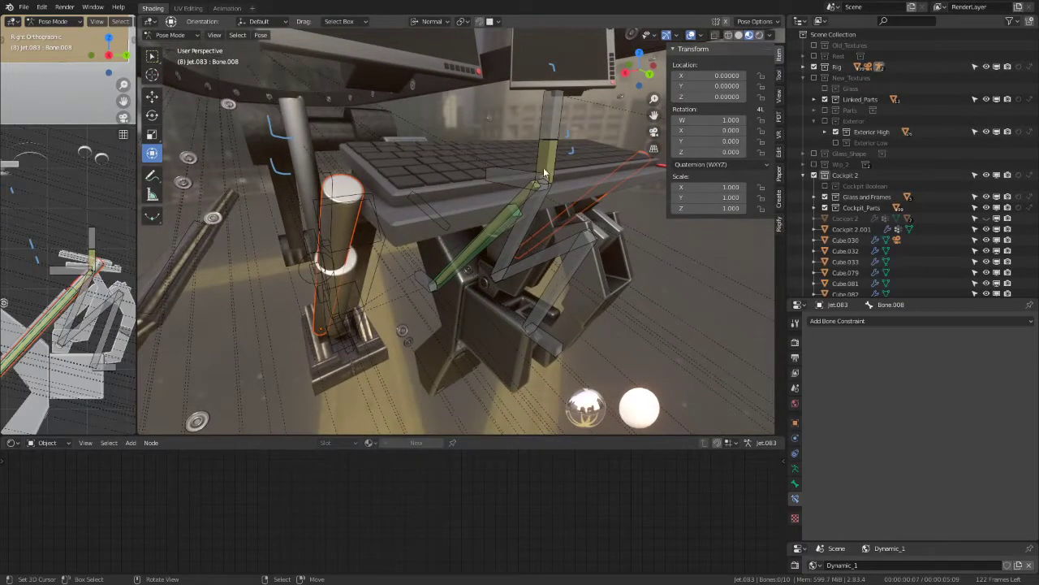
Step: Toggle Bone.003's IK constraint to compare poses, then test-rotate Bone.001
click(544, 173)
click(489, 266)
click(536, 185)
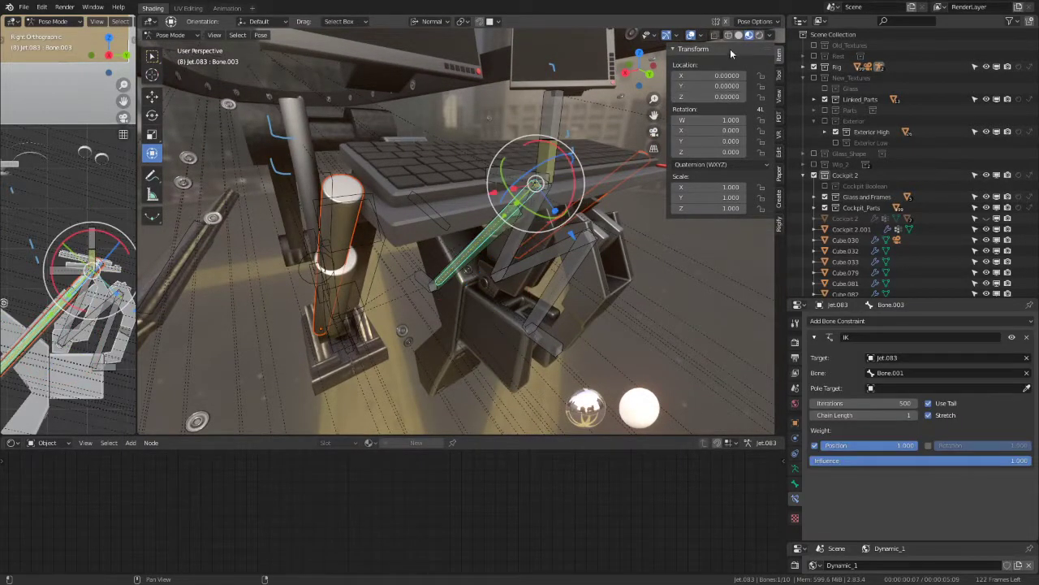
click(1012, 337)
mouse_move(609, 336)
middle_down()
mouse_move(554, 342)
mouse_move(536, 232)
mouse_move(679, 207)
mouse_move(571, 357)
middle_up()
click(412, 399)
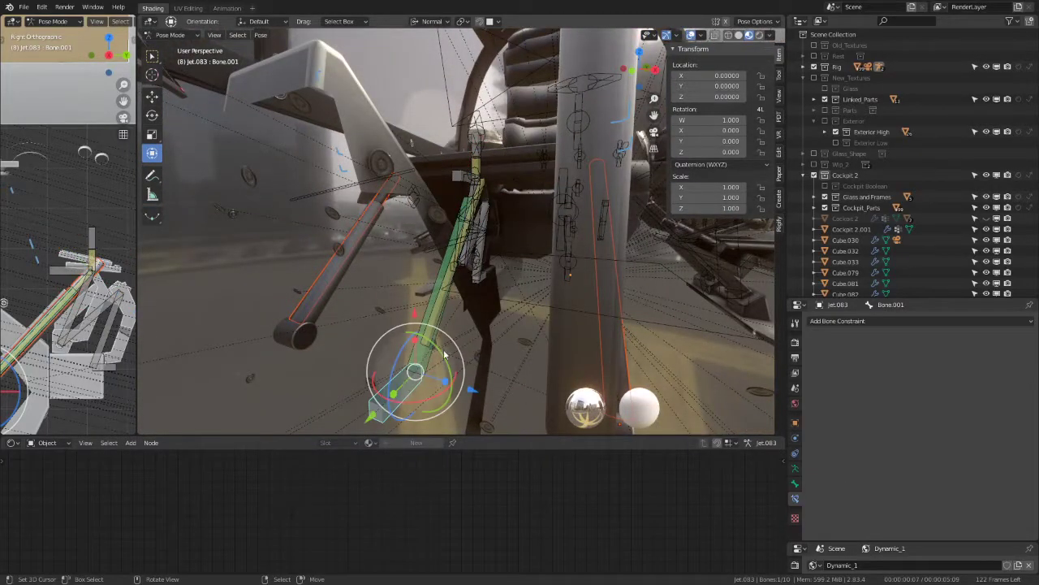
mouse_move(412, 400)
middle_down()
mouse_move(519, 297)
mouse_move(502, 306)
middle_up()
key(r)
key(Escape)
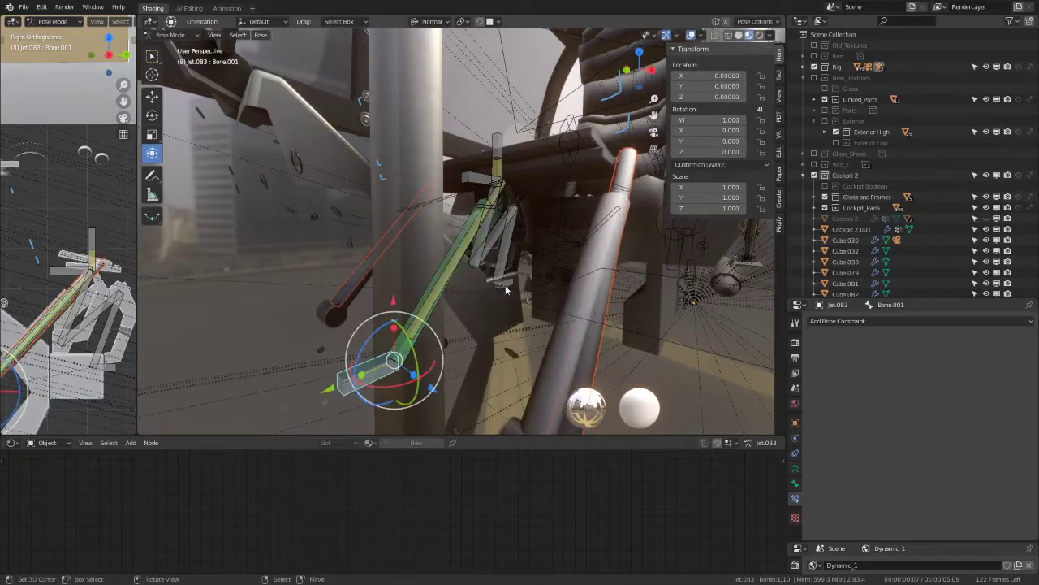
Step: Switch the Jet.083 armature to Rest Position and return to Object Mode
click(796, 484)
click(977, 396)
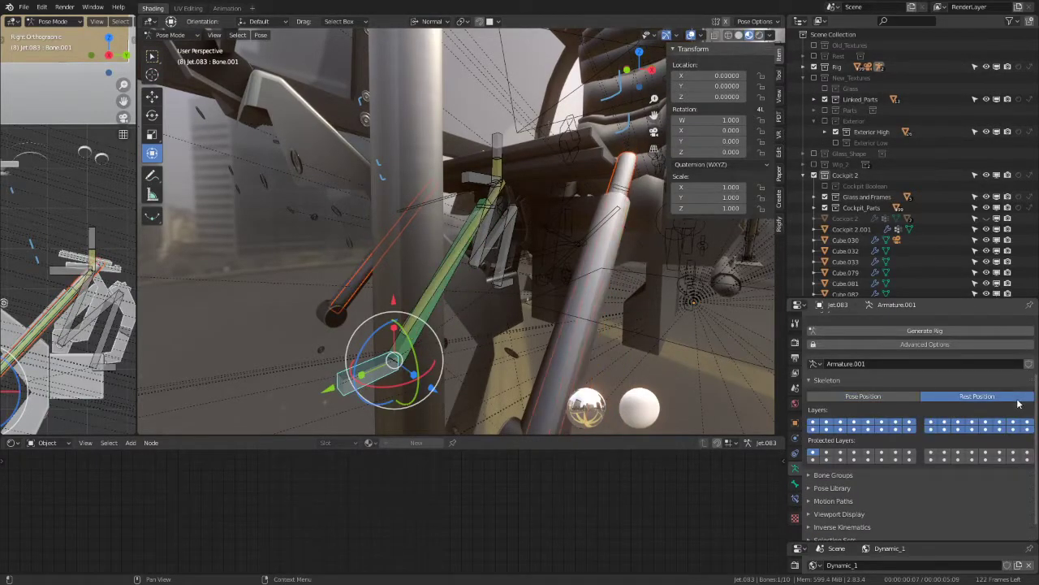
mouse_move(520, 244)
middle_down()
mouse_move(480, 229)
mouse_move(527, 207)
mouse_move(235, 49)
middle_up()
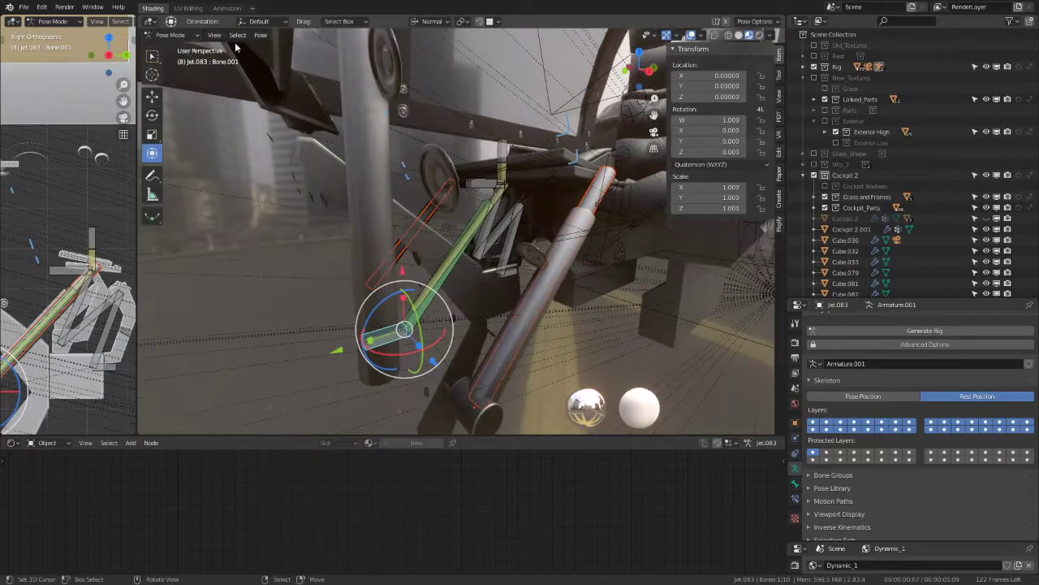
click(174, 47)
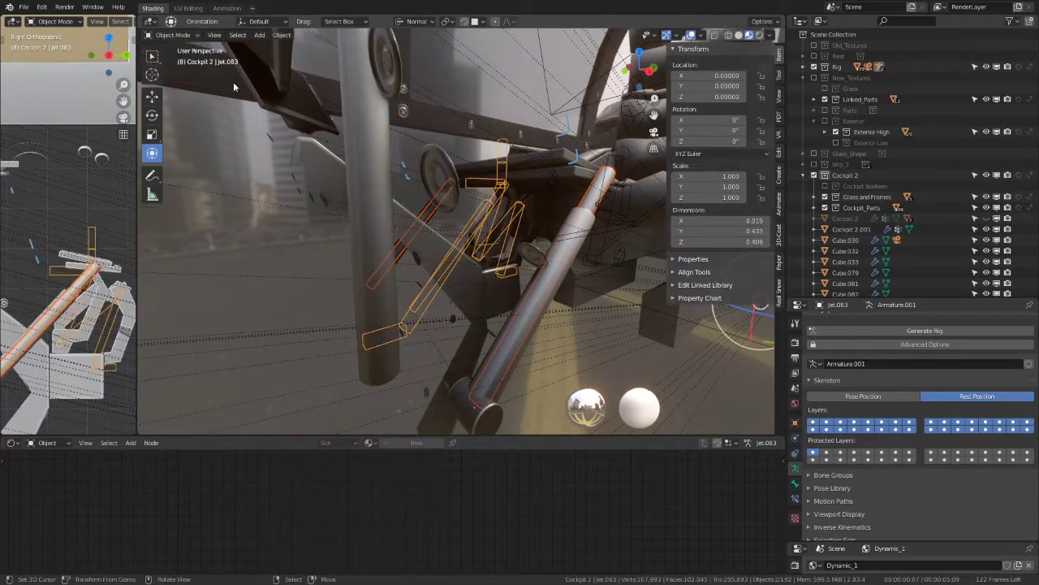
Step: Clear Cylinder.016's parent while keeping its transformation
click(497, 427)
mouse_move(560, 343)
middle_down()
mouse_move(566, 318)
mouse_move(495, 329)
middle_up()
key(g)
click(548, 260)
shift+click(583, 206)
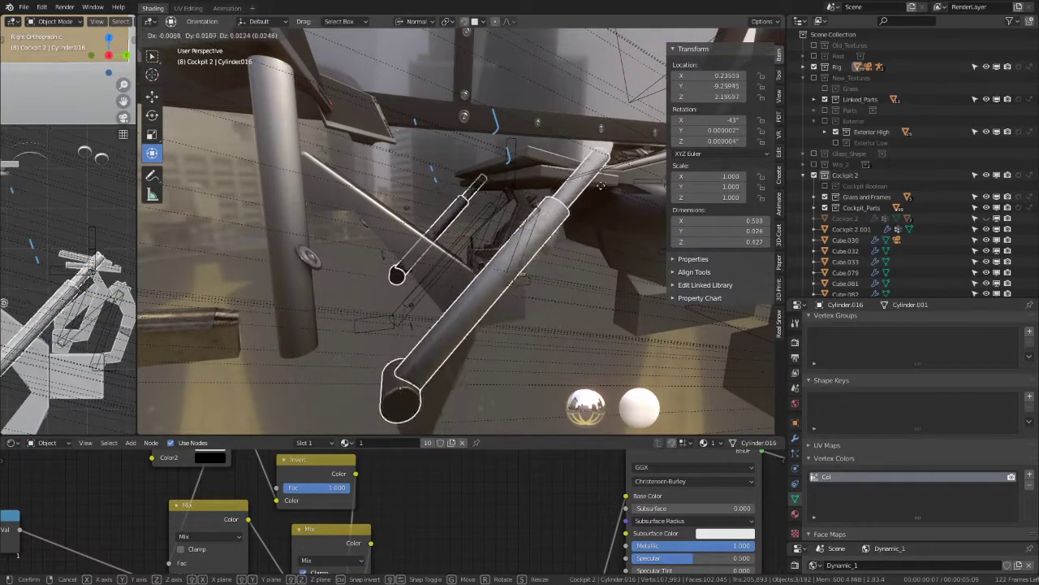
key(alt+p)
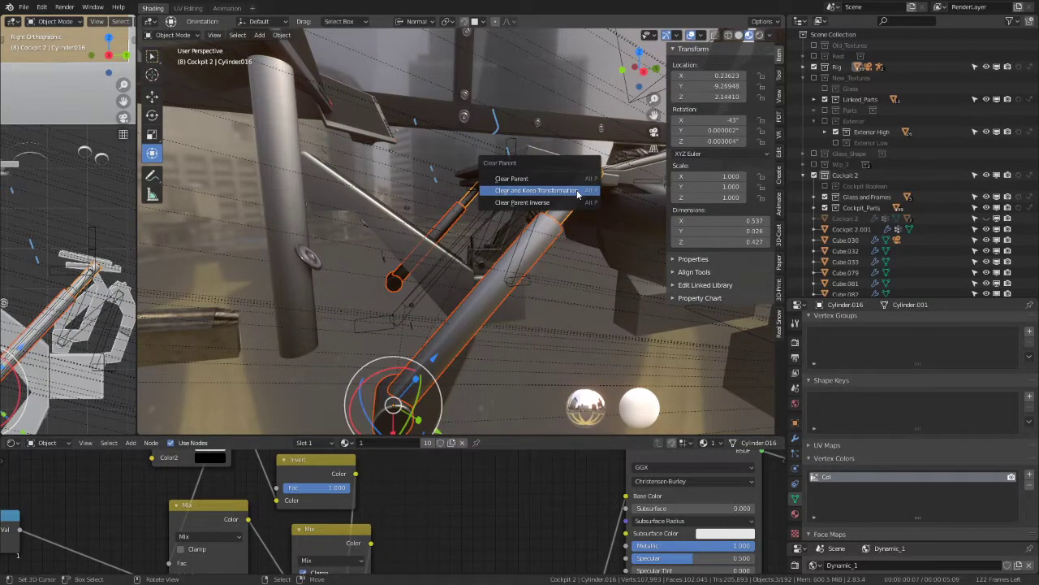
click(578, 191)
middle_drag(415, 295, 414, 315)
click(410, 319)
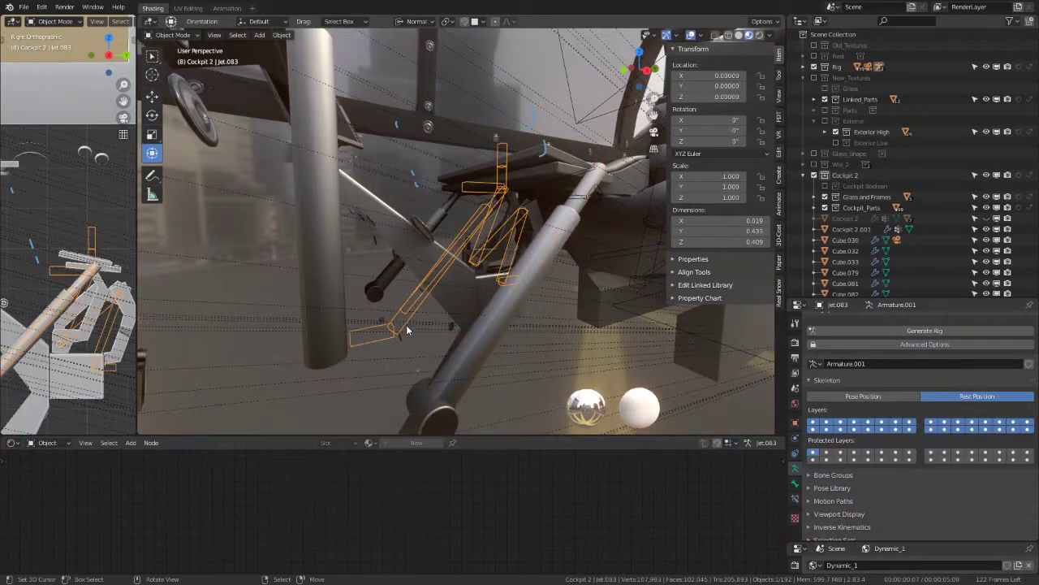
Step: Test-move the long linkage bone in Pose Mode, then go back to Edit Mode
key(Tab)
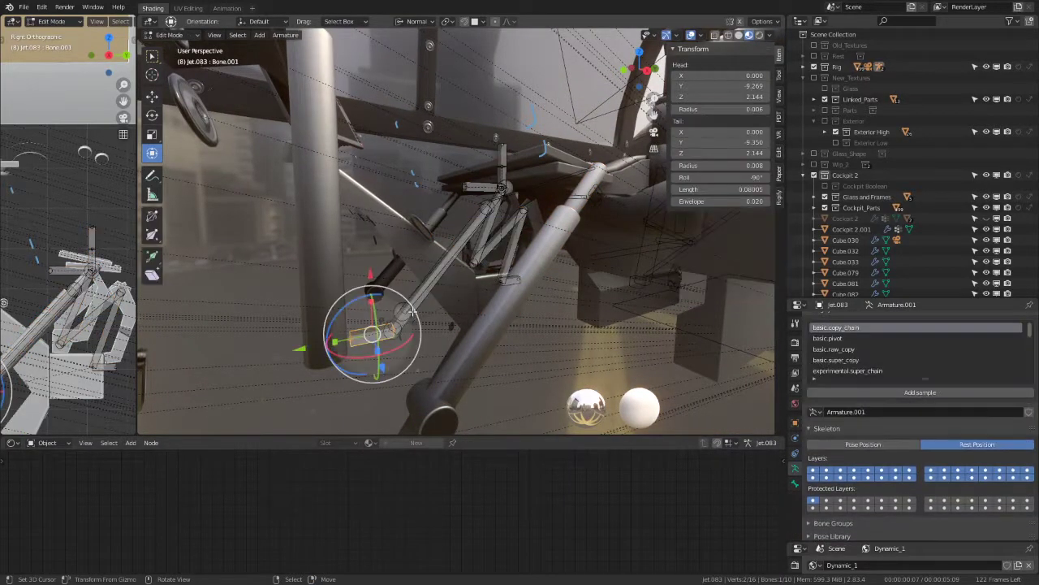
click(411, 310)
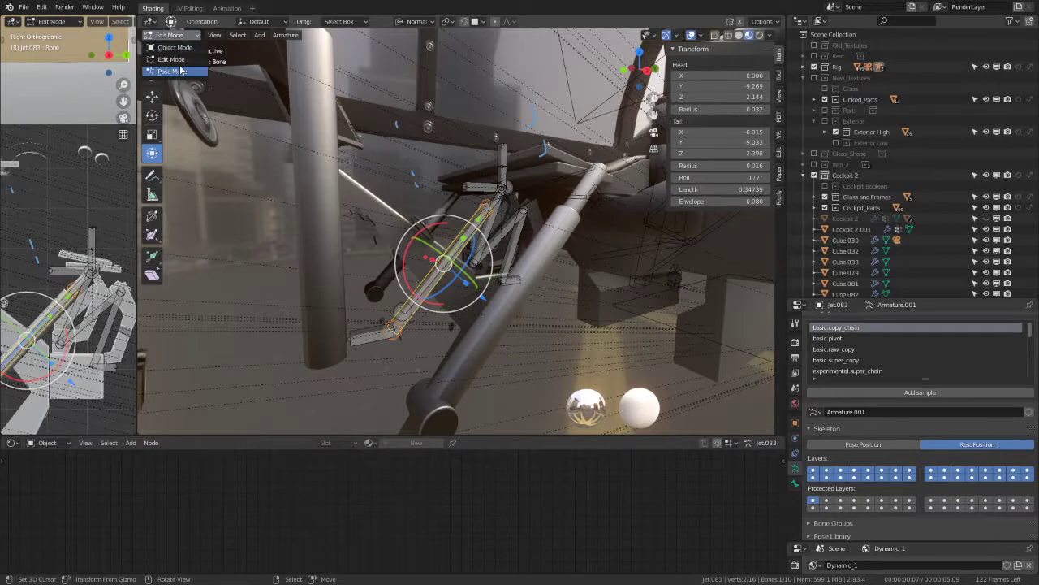
click(180, 71)
key(r)
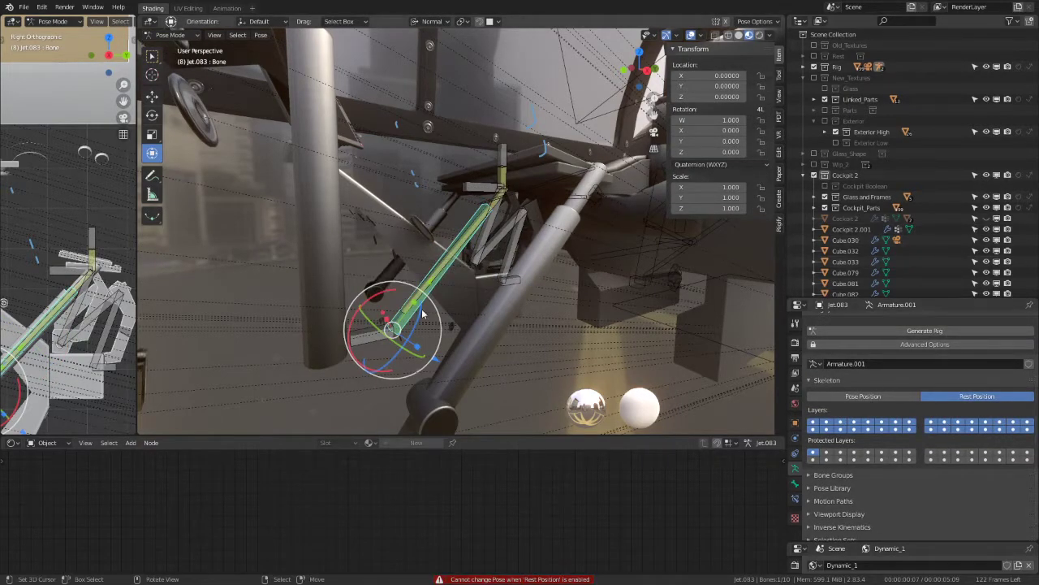
middle_drag(501, 266, 489, 298)
click(890, 398)
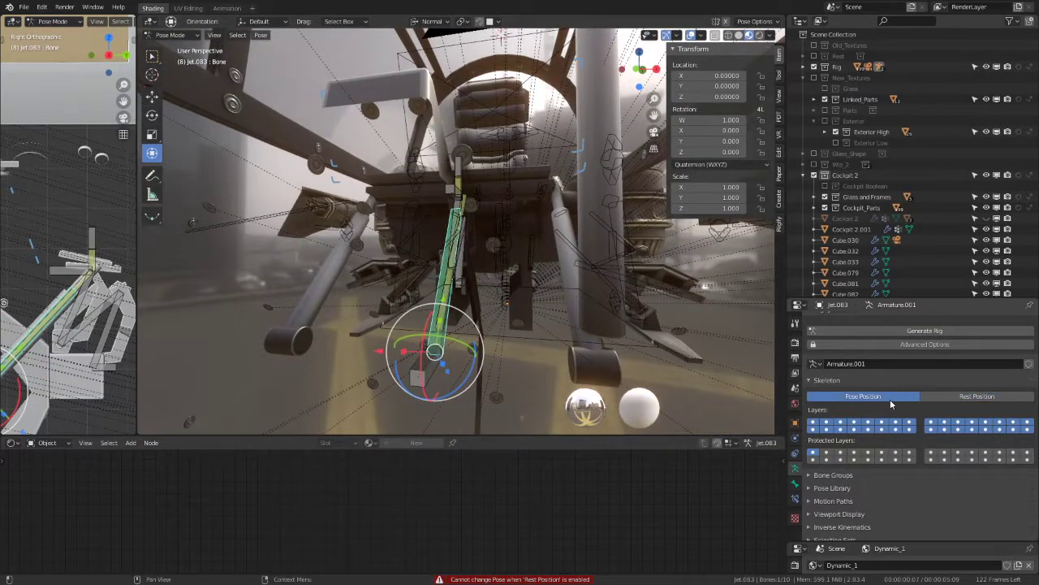
key(g)
click(487, 280)
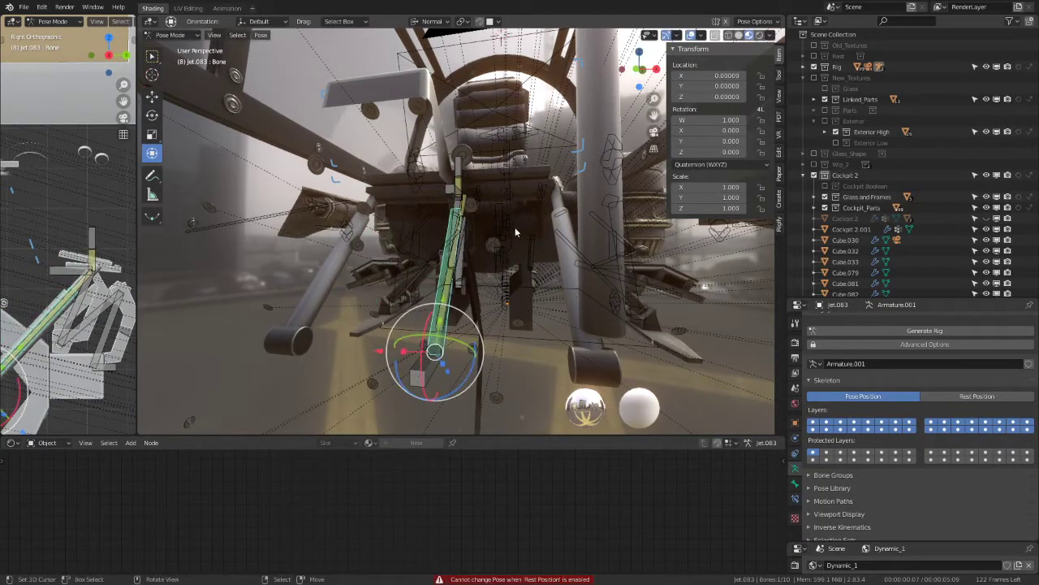
key(Tab)
mouse_move(515, 227)
middle_down()
mouse_move(503, 193)
mouse_move(537, 254)
middle_up()
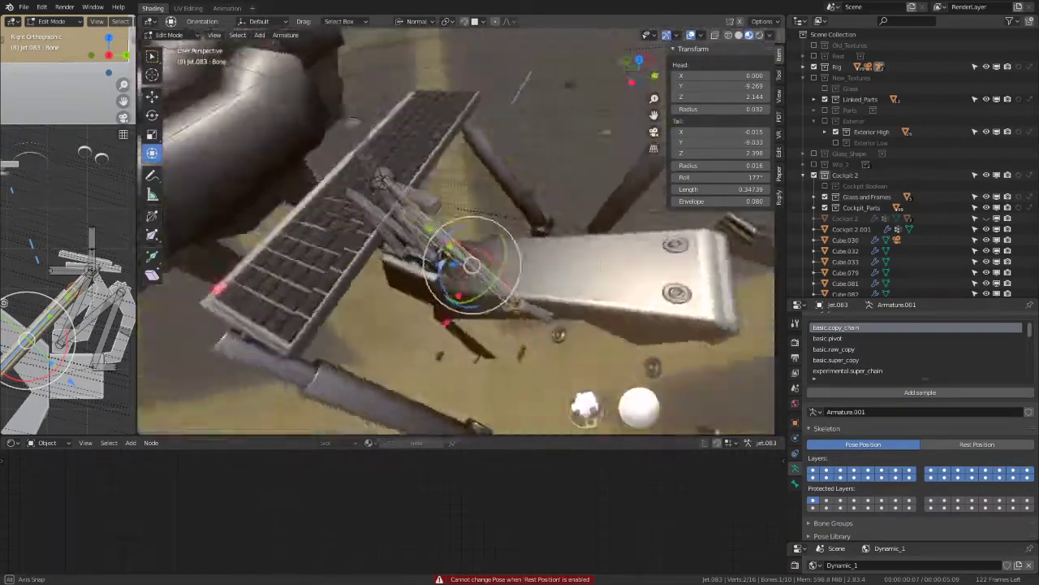
Step: Select Bone.007 and Bone.006 and snap the 3D cursor to them
click(443, 232)
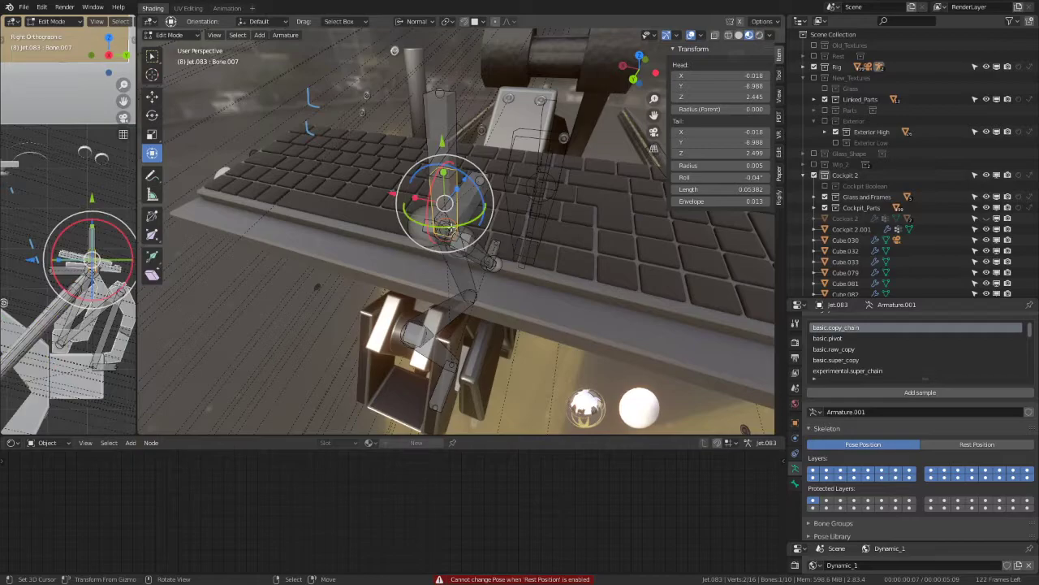
click(486, 236)
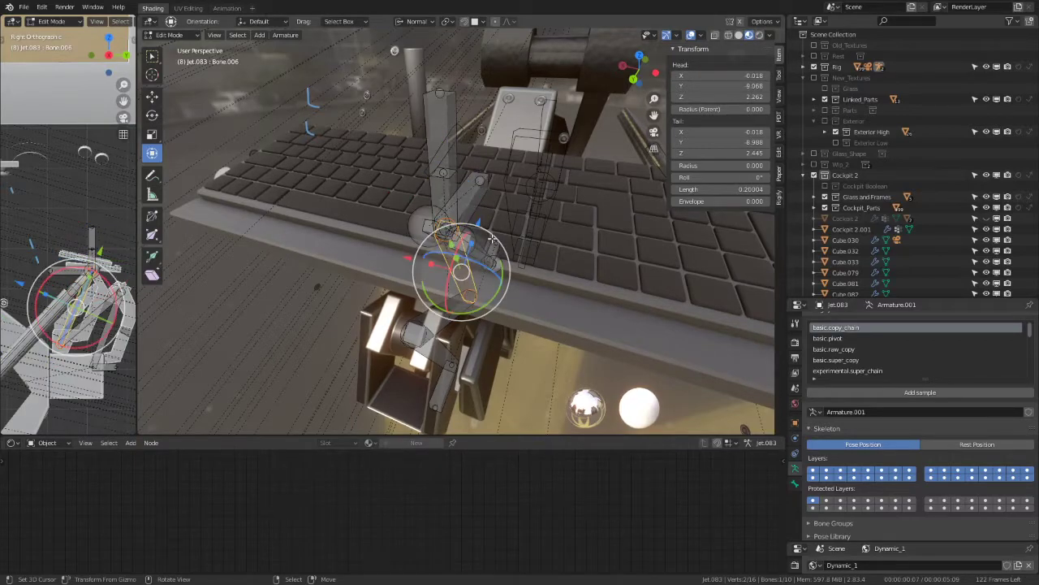
key(shift+s)
click(566, 294)
key(KP_7)
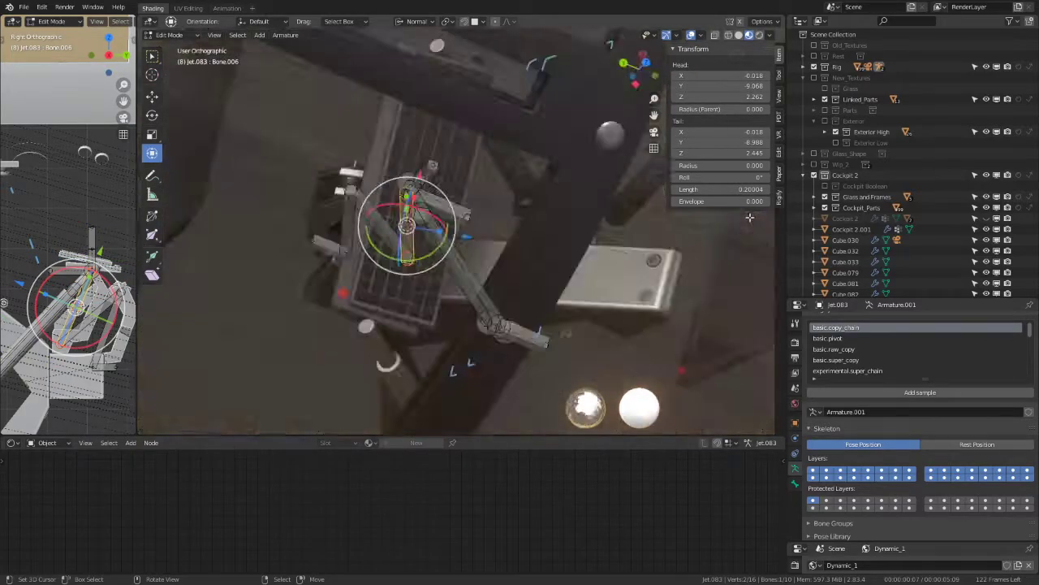
mouse_move(451, 300)
middle_down()
mouse_move(510, 331)
mouse_move(527, 312)
middle_up()
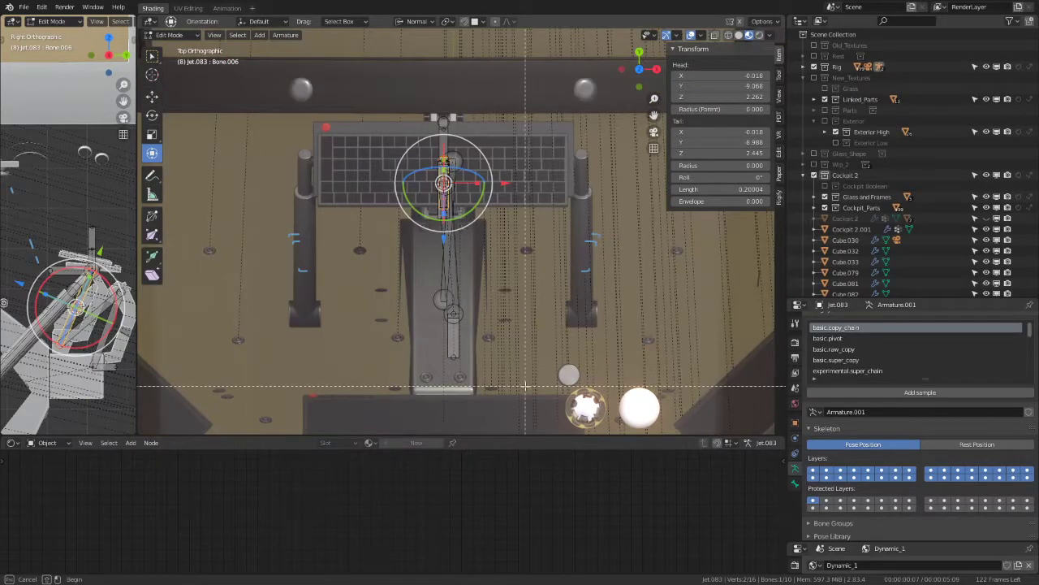
Step: Select Bone and Bone.002 and snap the 3D cursor to the selected bones
drag(403, 286, 404, 286)
mouse_move(403, 285)
middle_down()
mouse_move(475, 189)
mouse_move(520, 168)
middle_up()
click(463, 180)
click(499, 168)
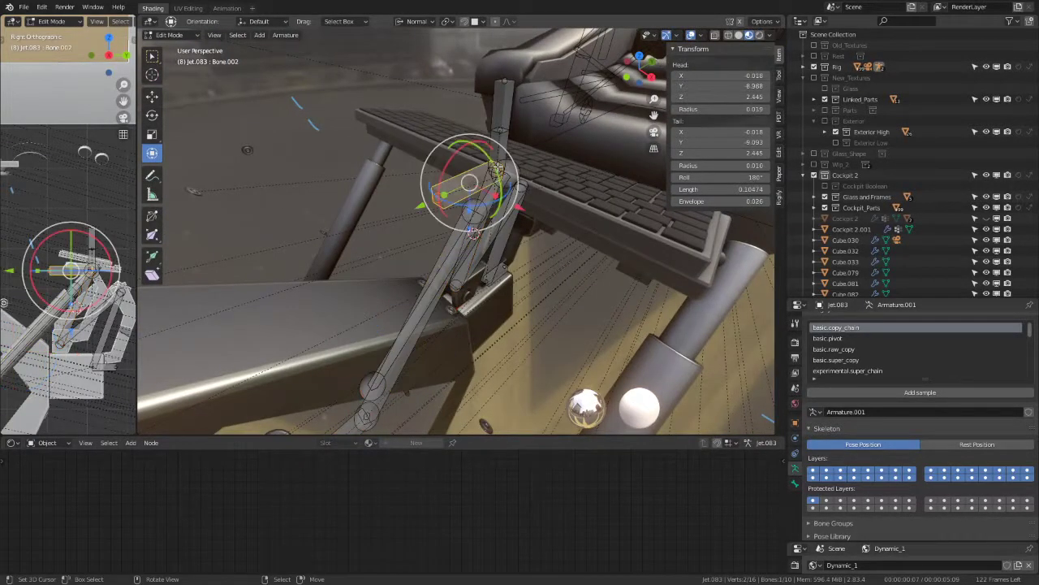
key(shift+s)
key(shift+s)
click(619, 208)
click(512, 228)
middle_drag(512, 228, 407, 306)
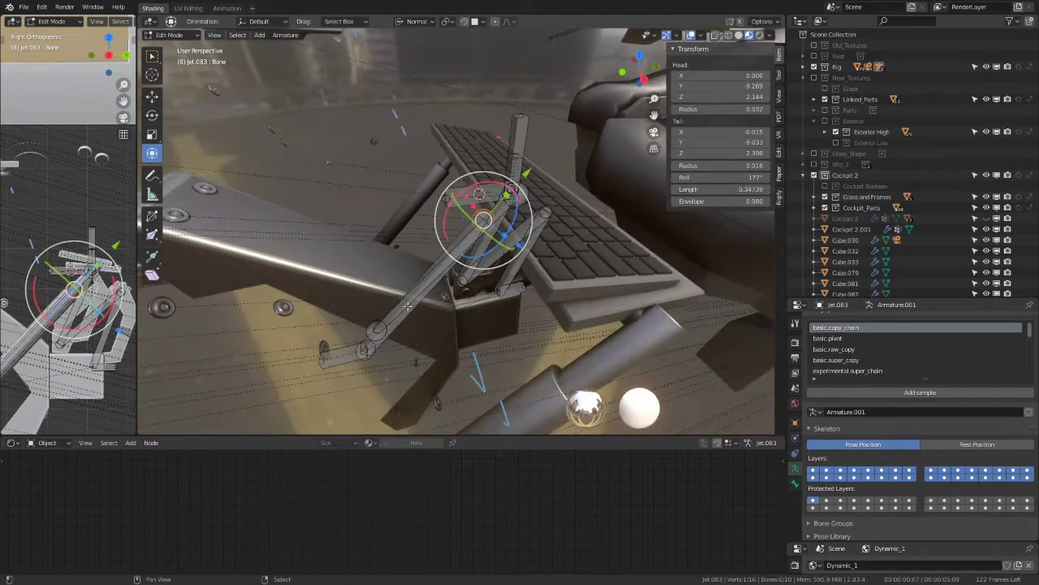
Step: With pivot Active Element and Global orientation, scale the selected bones to 0 on X
drag(390, 364, 262, 280)
middle_drag(328, 287, 568, 282)
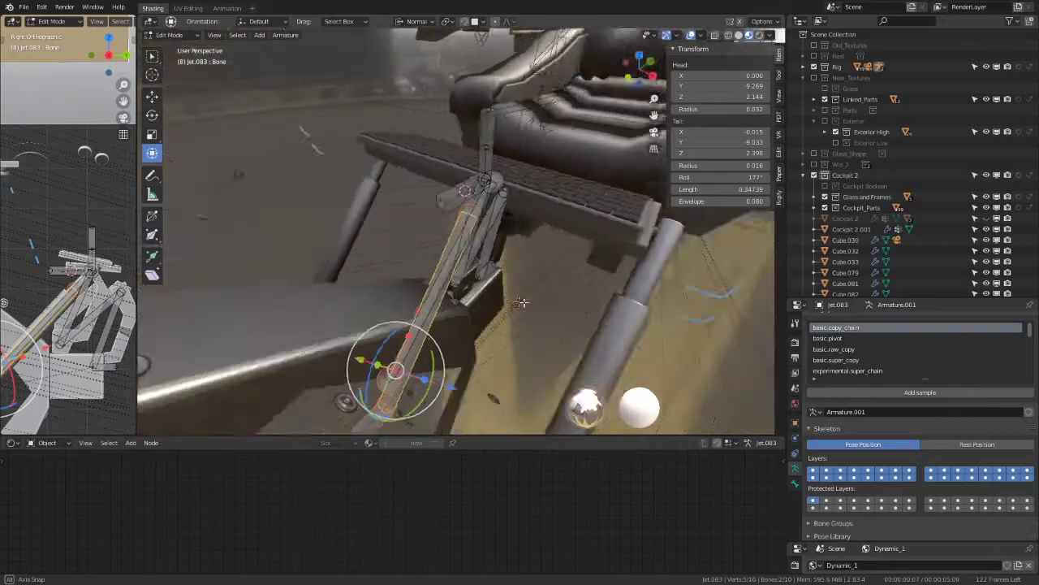
click(449, 22)
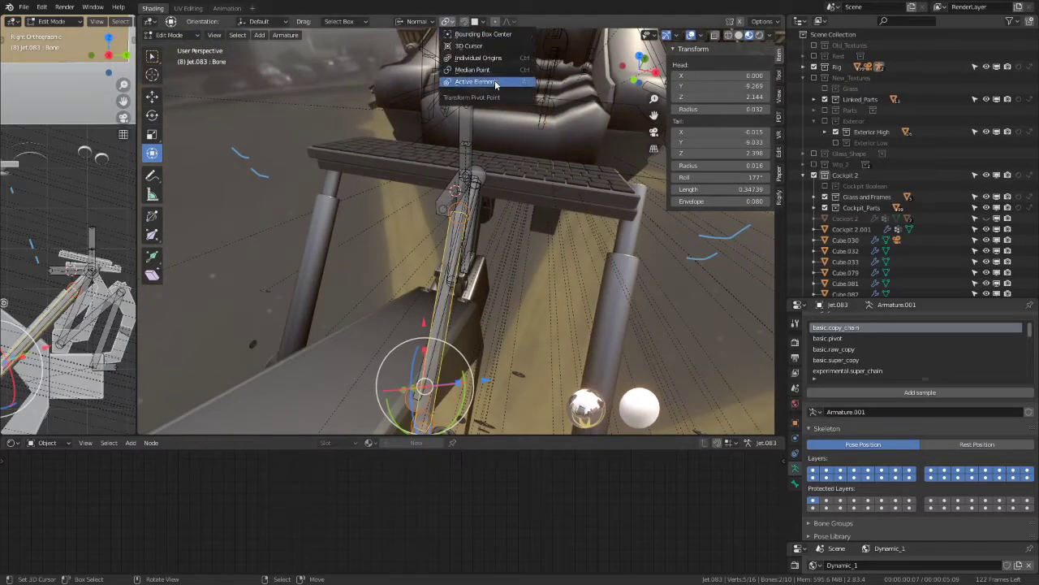
click(490, 69)
click(417, 23)
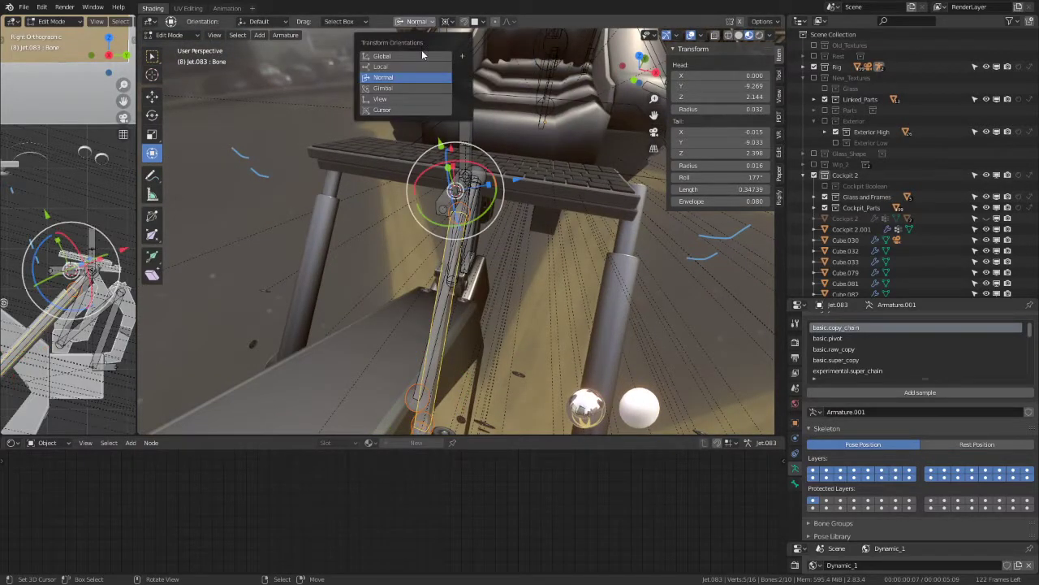
click(423, 55)
key(s)
key(x)
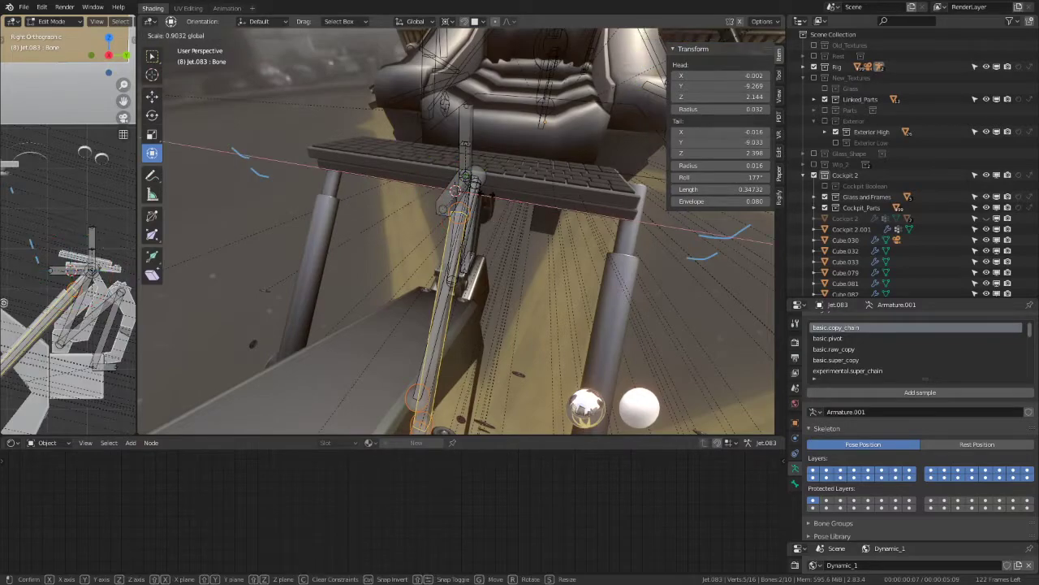
key(0)
key(Return)
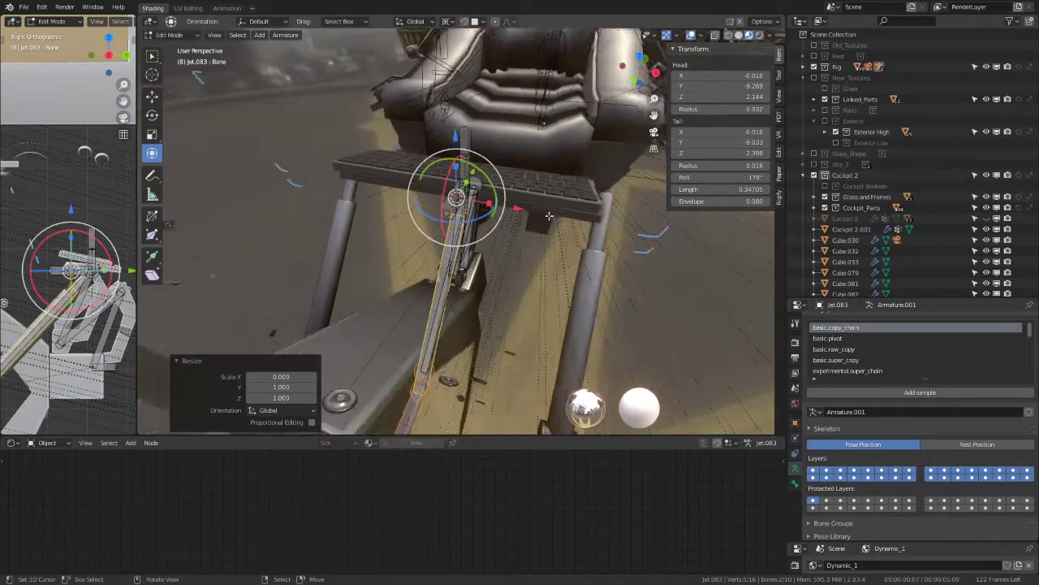
Step: Flatten Bone.003 onto the same X position with S X 0, then switch to Pose Mode
key(KP_7)
scroll(520, 187, up, 5)
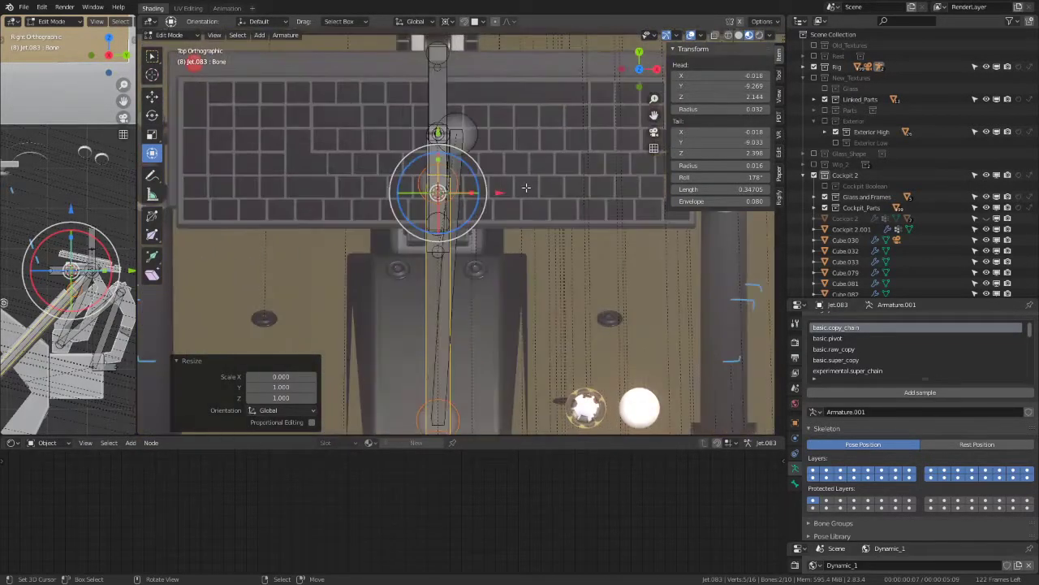
click(472, 126)
key(s)
key(x)
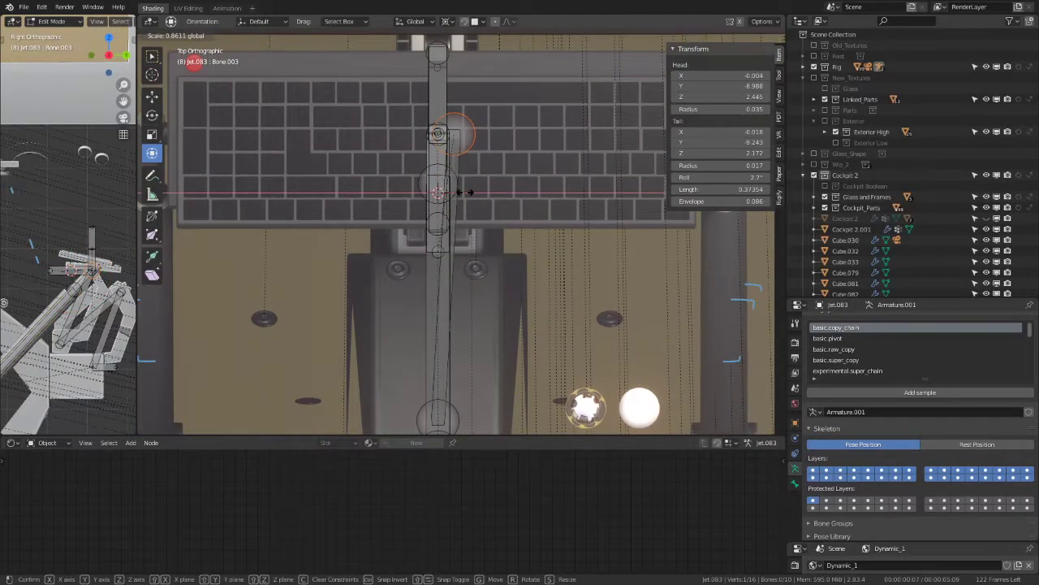
key(0)
key(Return)
scroll(469, 192, down, 2)
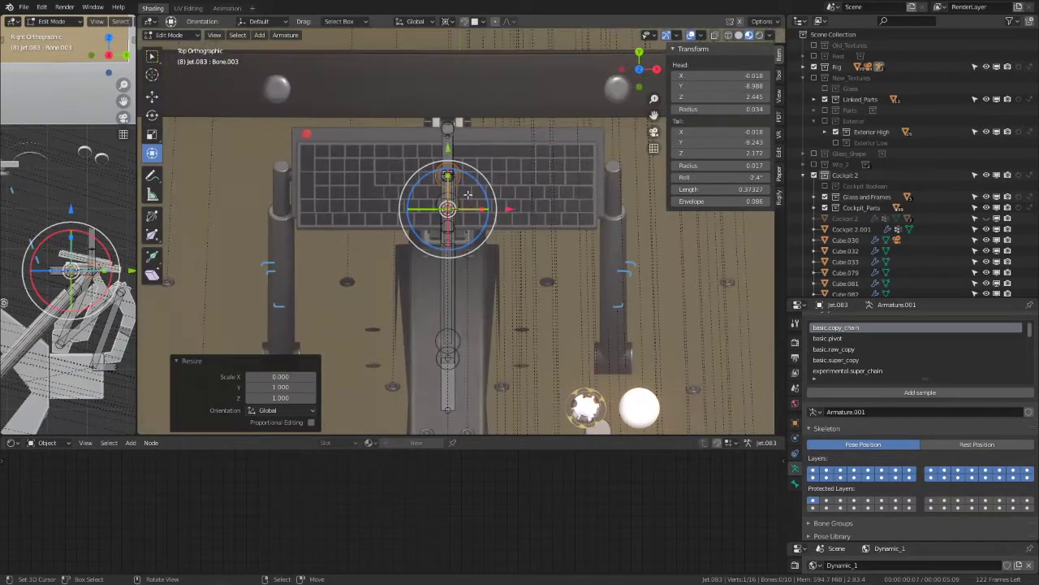
scroll(469, 193, up, 2)
mouse_move(487, 343)
middle_down()
mouse_move(358, 248)
mouse_move(457, 256)
middle_up()
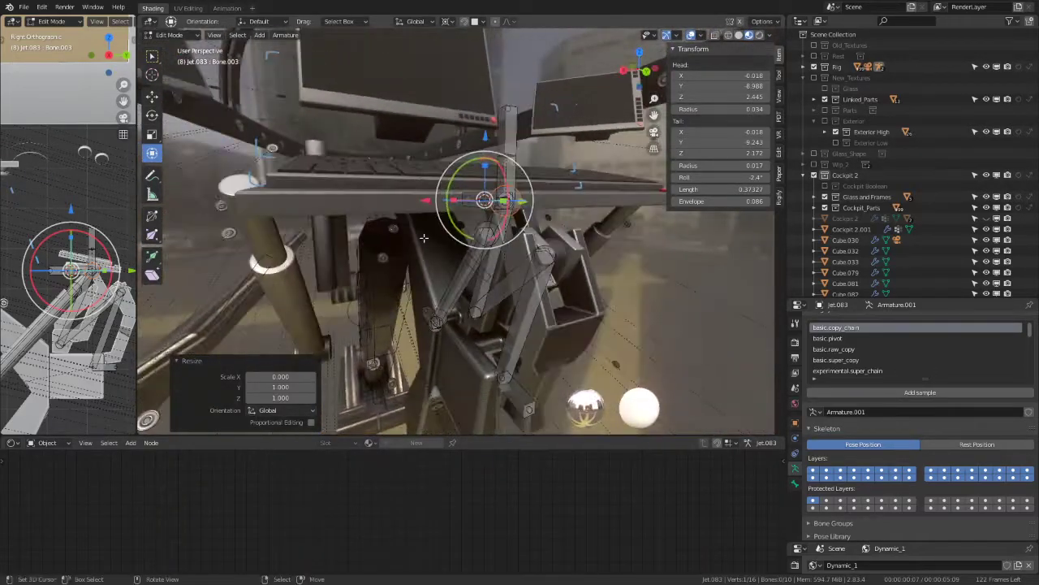
key(ctrl+Tab)
scroll(460, 243, up, 3)
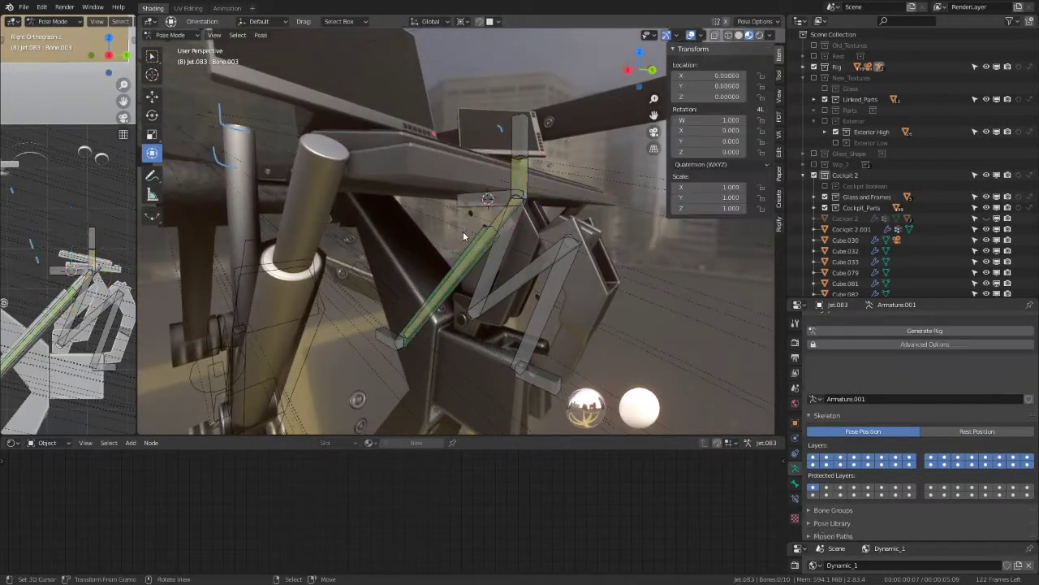
Step: Show the rig in Pose Position and test-move the selected linkage bone
mouse_move(462, 231)
middle_down()
mouse_move(485, 227)
mouse_move(516, 178)
middle_up()
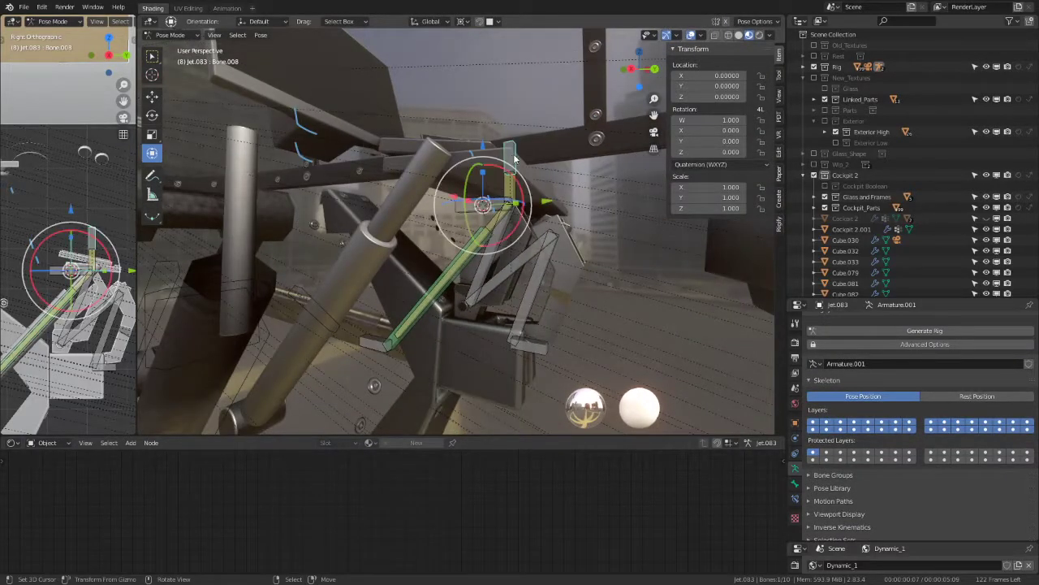
click(881, 395)
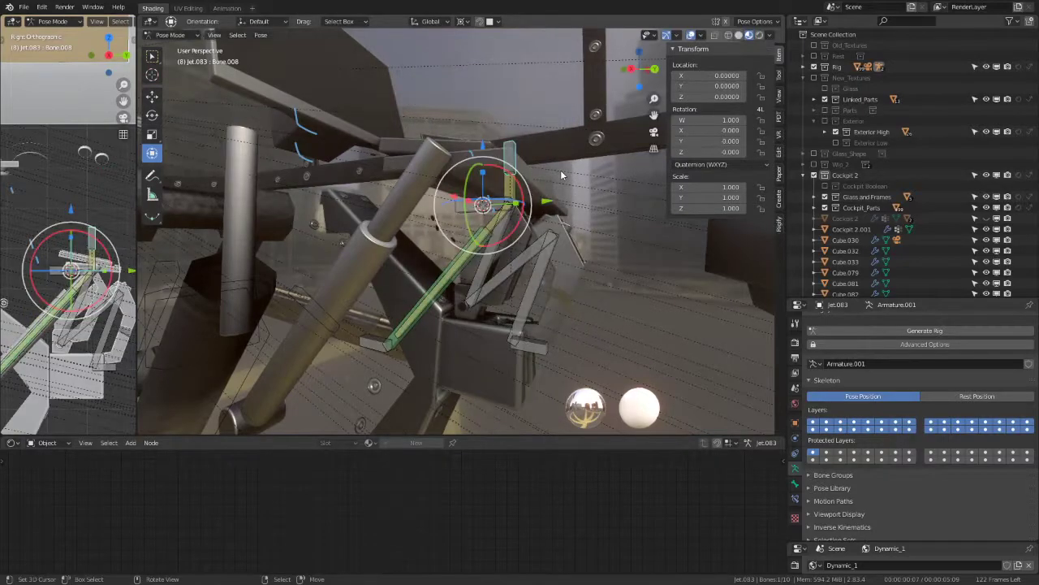
middle_drag(562, 174, 552, 154)
key(g)
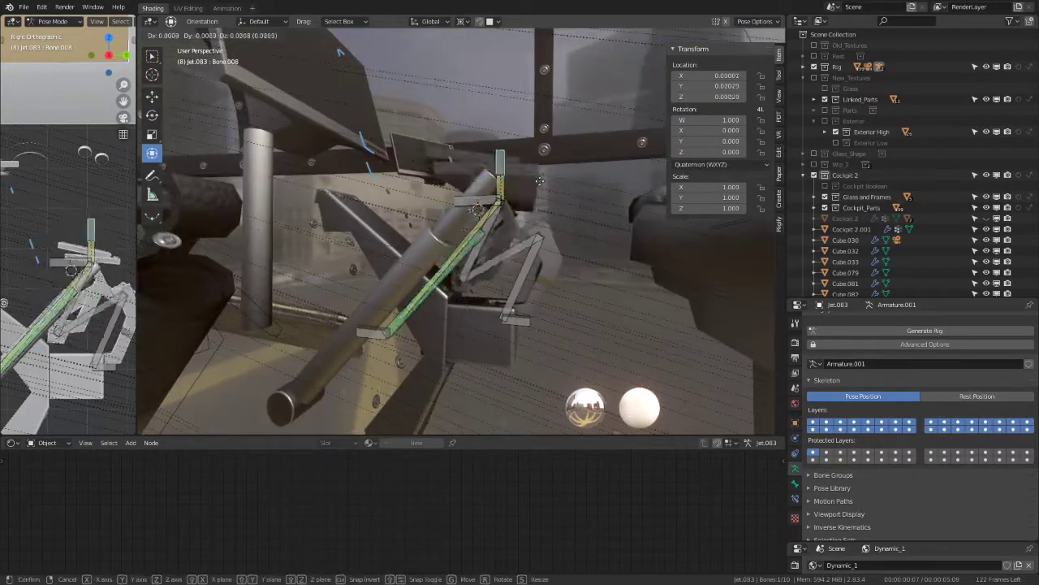
click(544, 135)
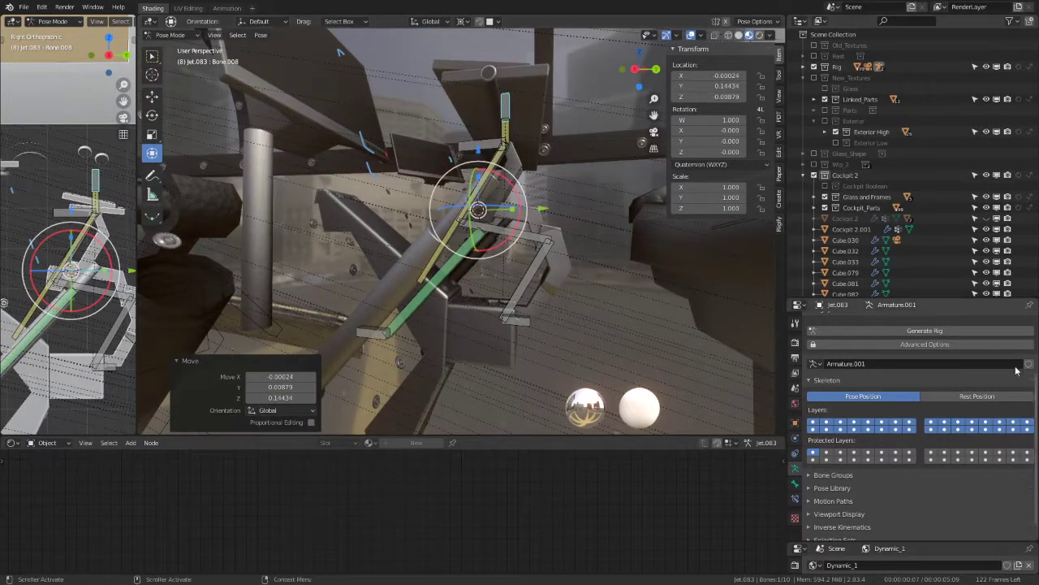
Step: Add an IK constraint on Bone.003 targeting Bone.001, toggling it off and on to compare
click(795, 499)
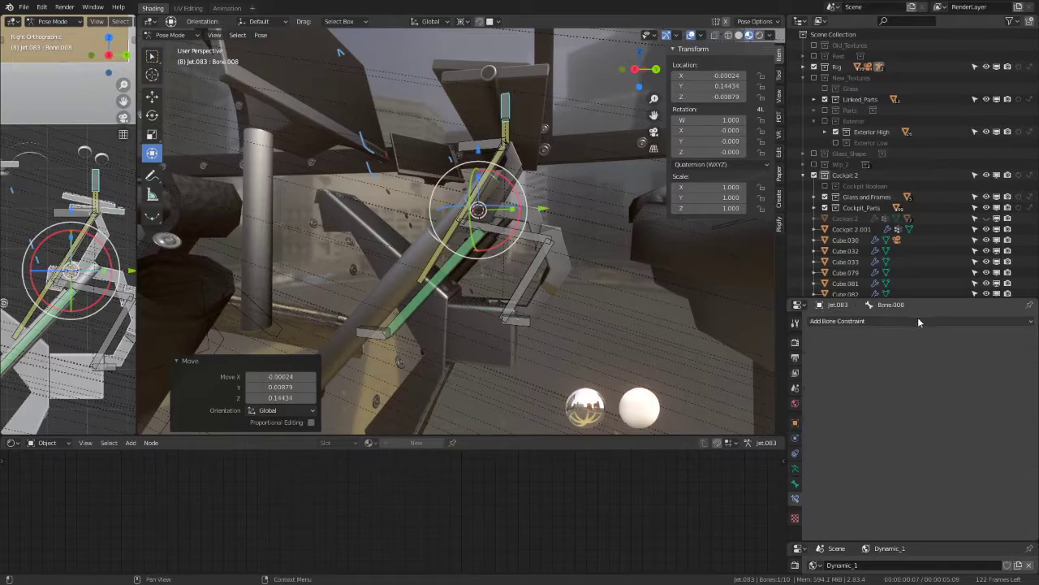
click(487, 173)
shift+click(432, 260)
key(shift+i)
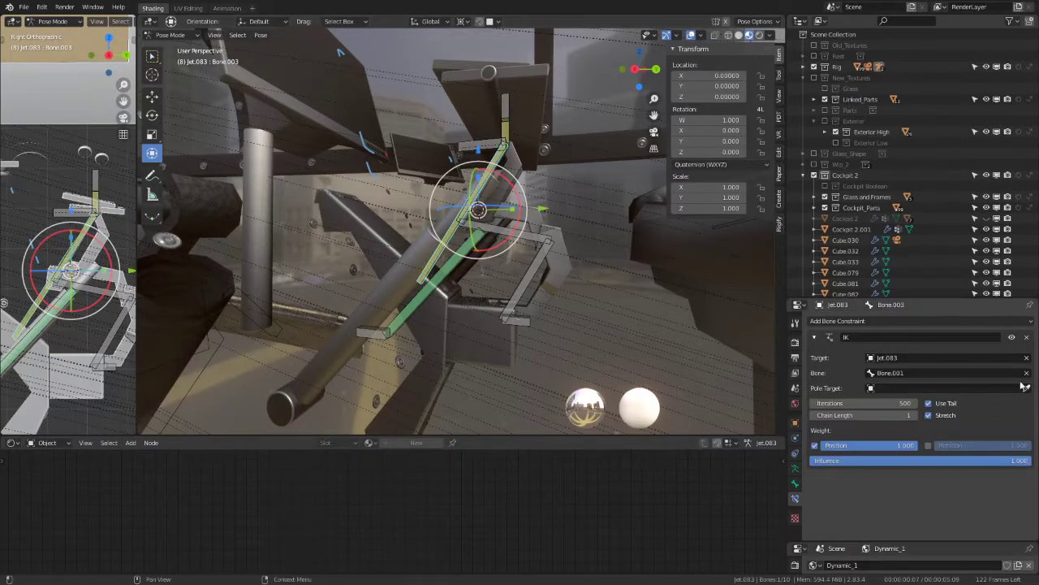
click(1012, 338)
click(1013, 338)
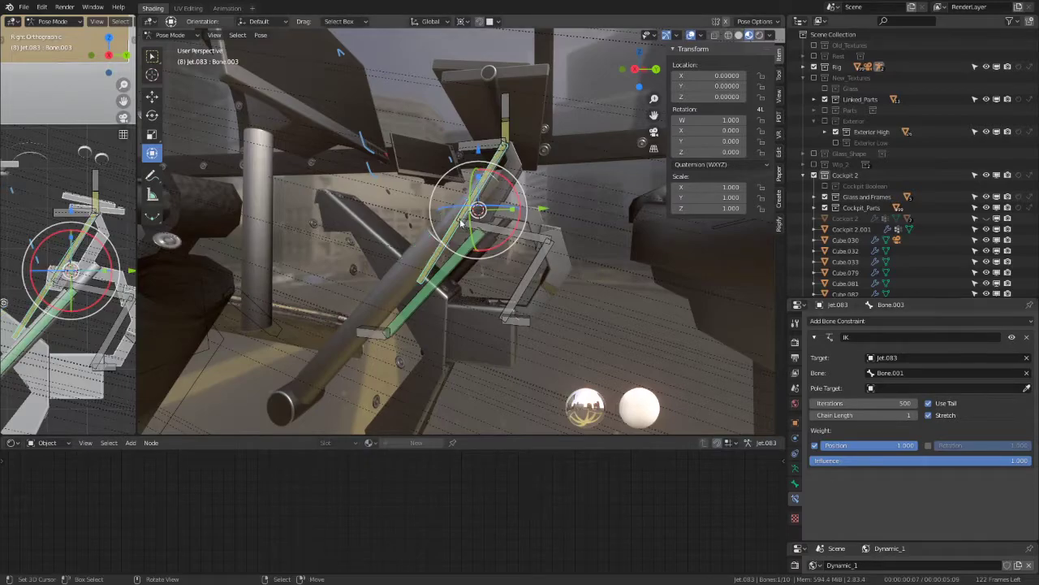
Step: Put the Jet.083 armature in Rest Position and select Cylinder.016 for parenting
click(795, 468)
click(999, 396)
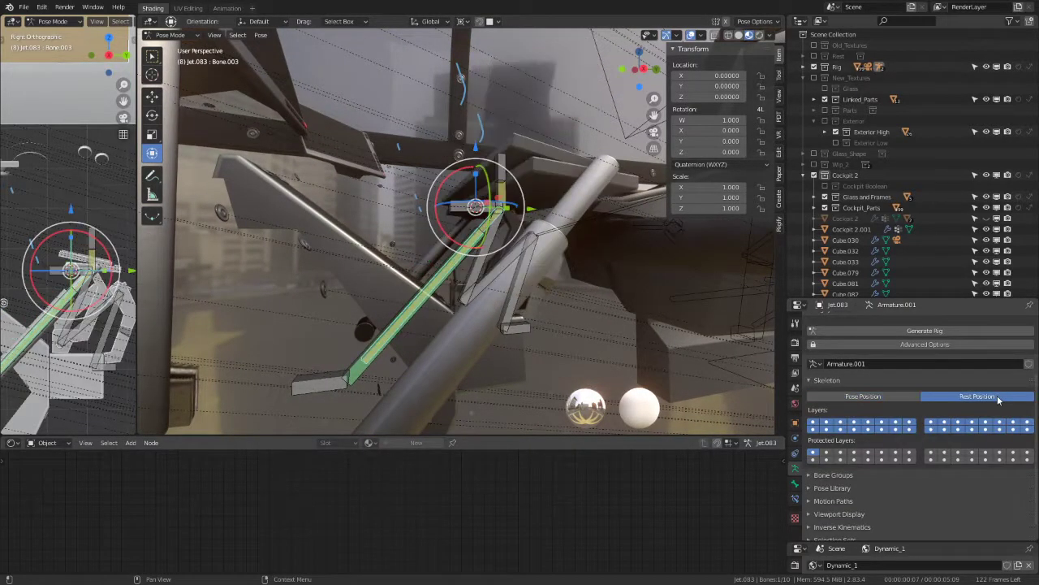
mouse_move(409, 153)
middle_down()
mouse_move(484, 218)
mouse_move(583, 201)
mouse_move(536, 220)
mouse_move(640, 246)
mouse_move(581, 213)
middle_up()
key(ctrl+Tab)
click(583, 199)
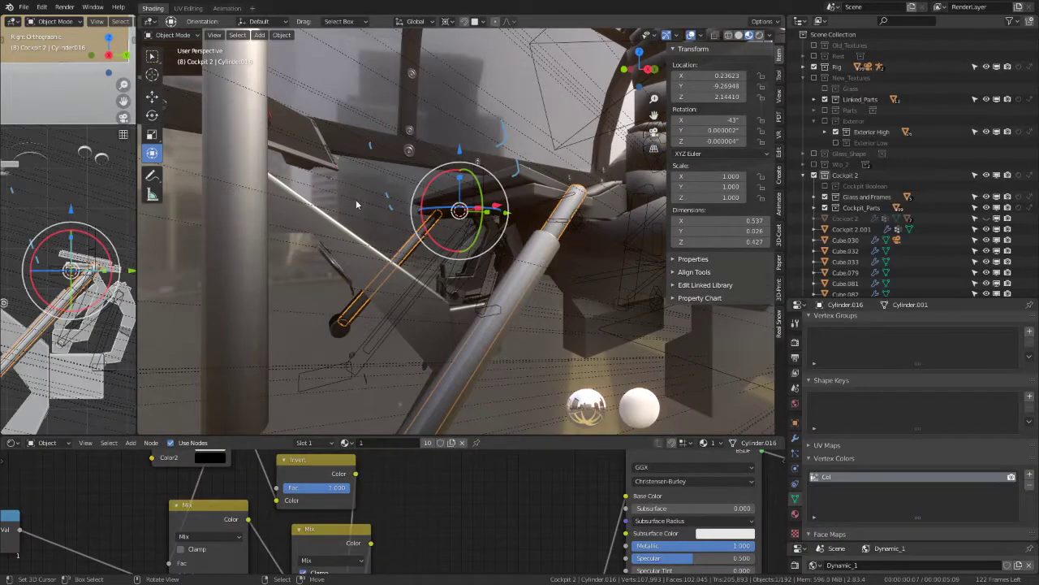
middle_drag(357, 204, 404, 219)
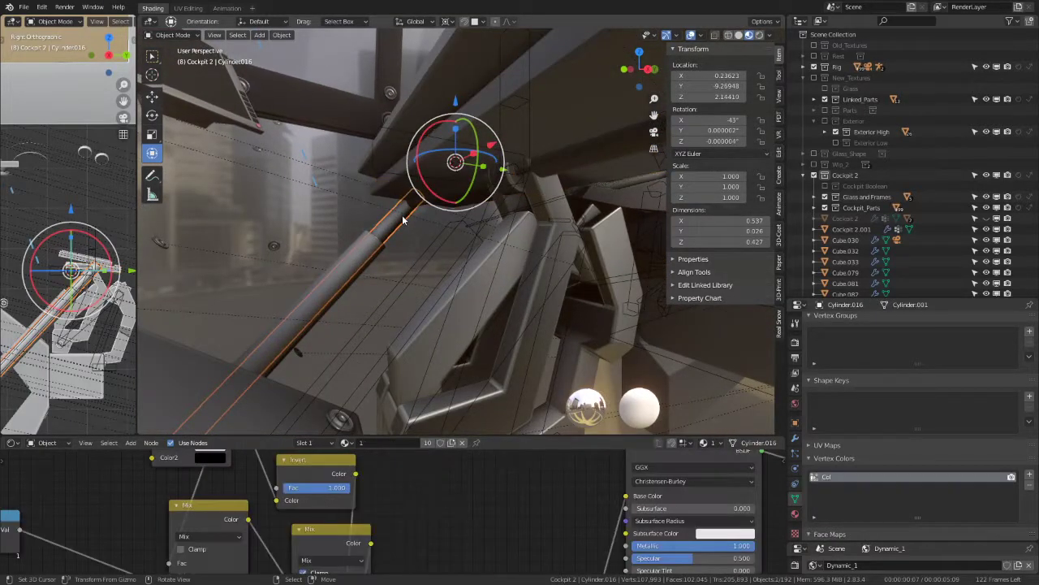
key(ctrl+z)
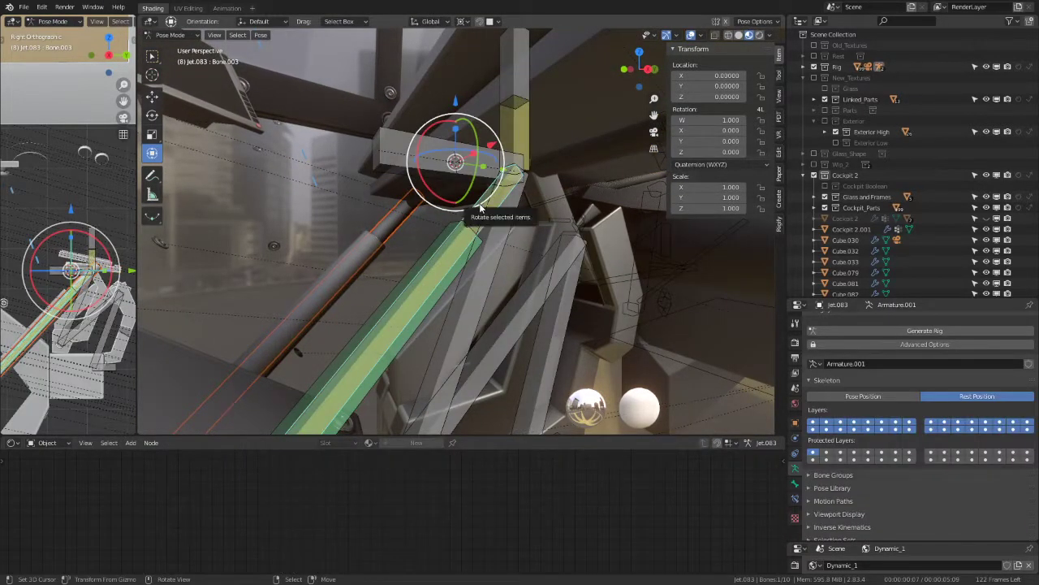
key(ctrl+p)
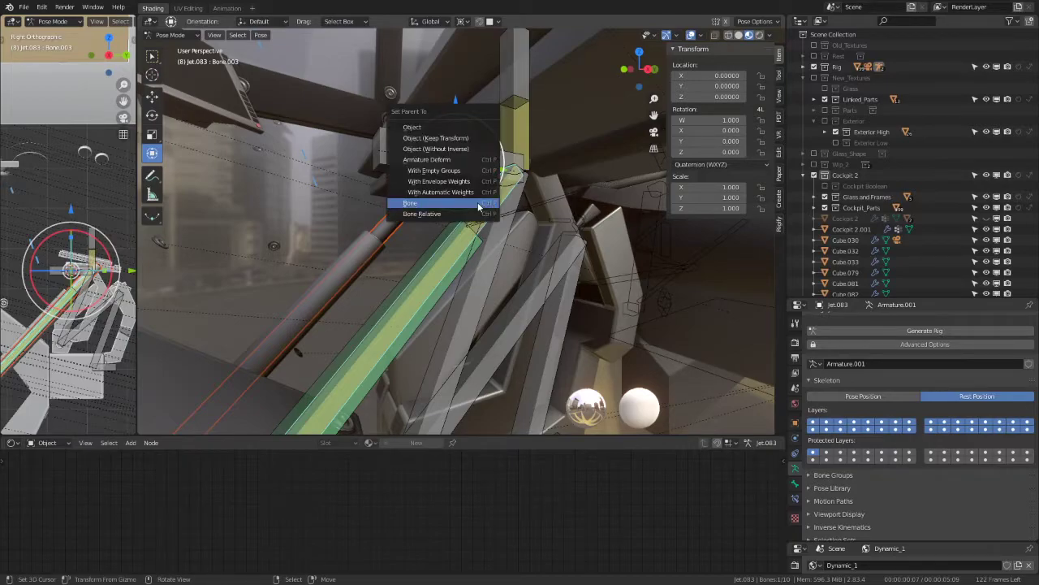
Step: Parent Cylinder.016 to the linkage bone, redoing it on the correct bone after an undo
click(479, 204)
key(ctrl+z)
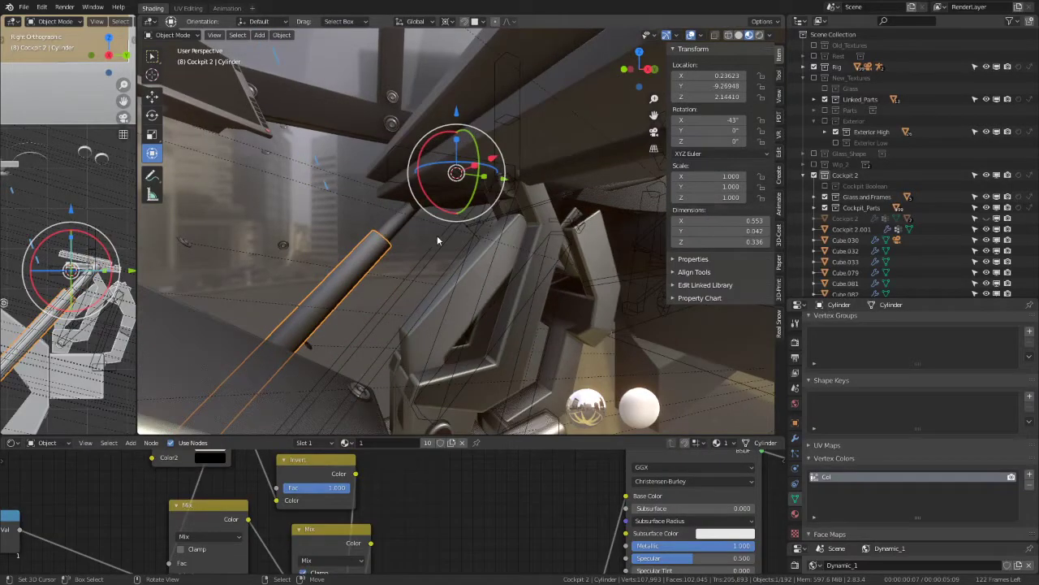
key(ctrl+z)
click(429, 247)
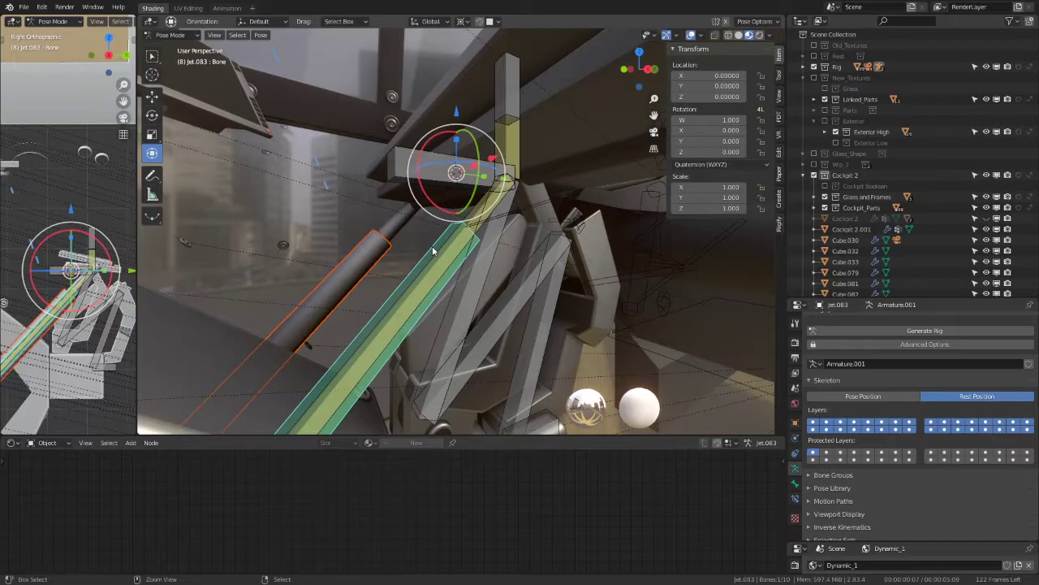
key(ctrl+p)
click(436, 242)
middle_drag(431, 242, 468, 217)
Step: Parent the pipe Cube.085 to the active bone of the rig
click(471, 397)
middle_drag(502, 334, 505, 280)
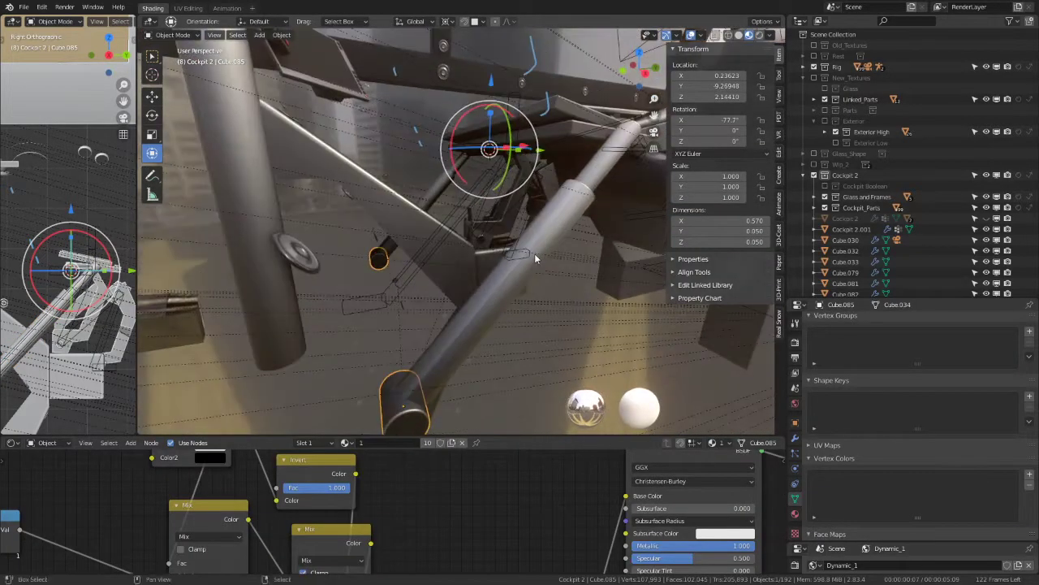
key(ctrl+z)
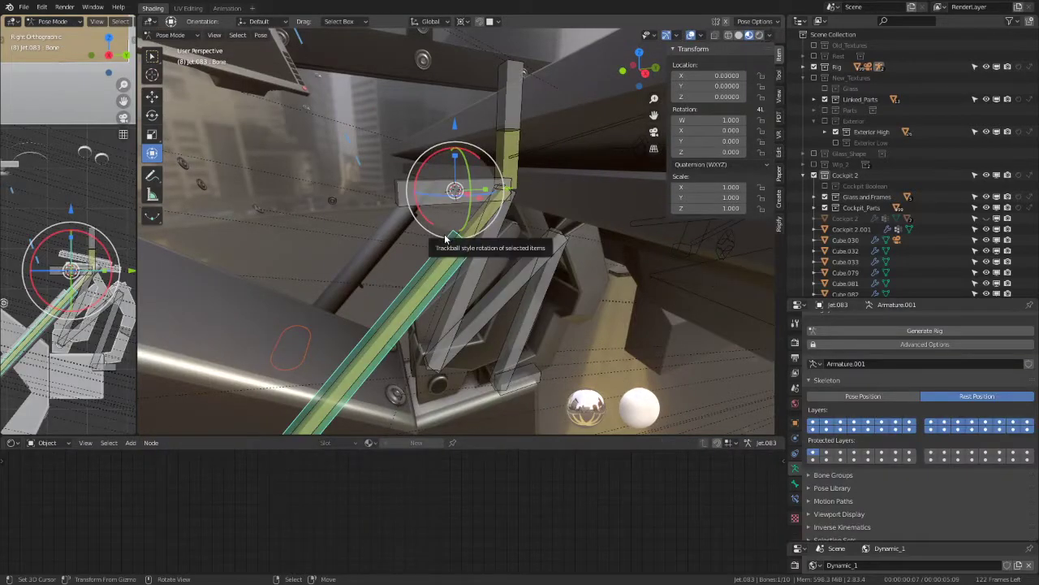
key(ctrl+p)
click(445, 235)
Step: In right side view, pick Bone.008 and switch the armature to Pose Position to test it
key(KP_3)
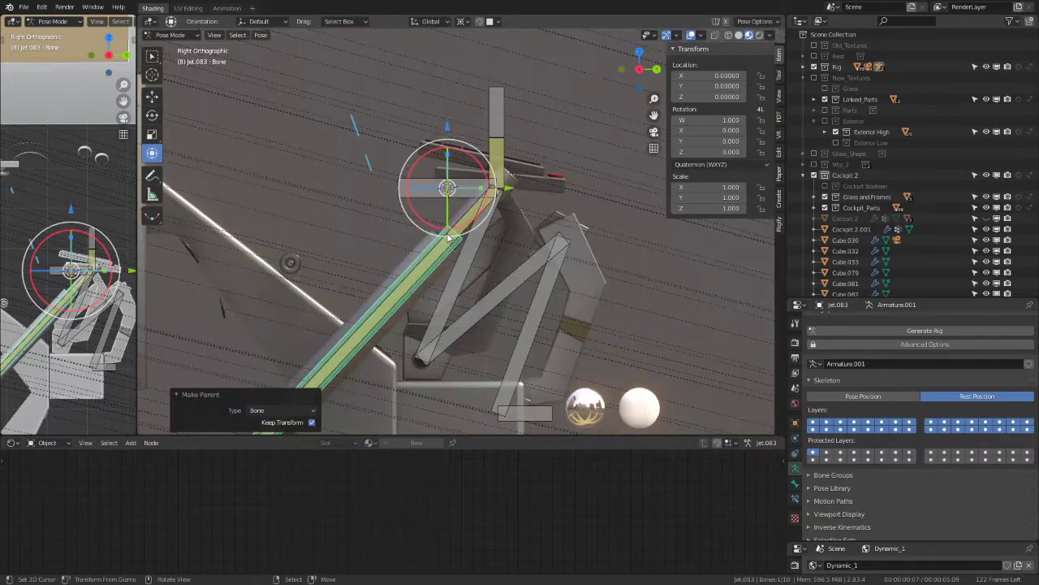
drag(502, 146, 525, 221)
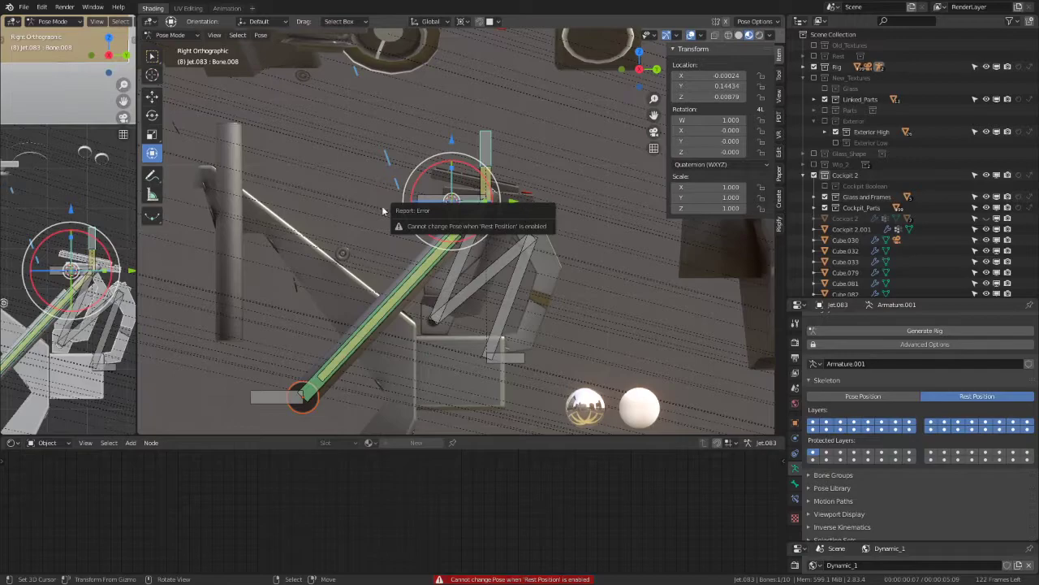
click(870, 397)
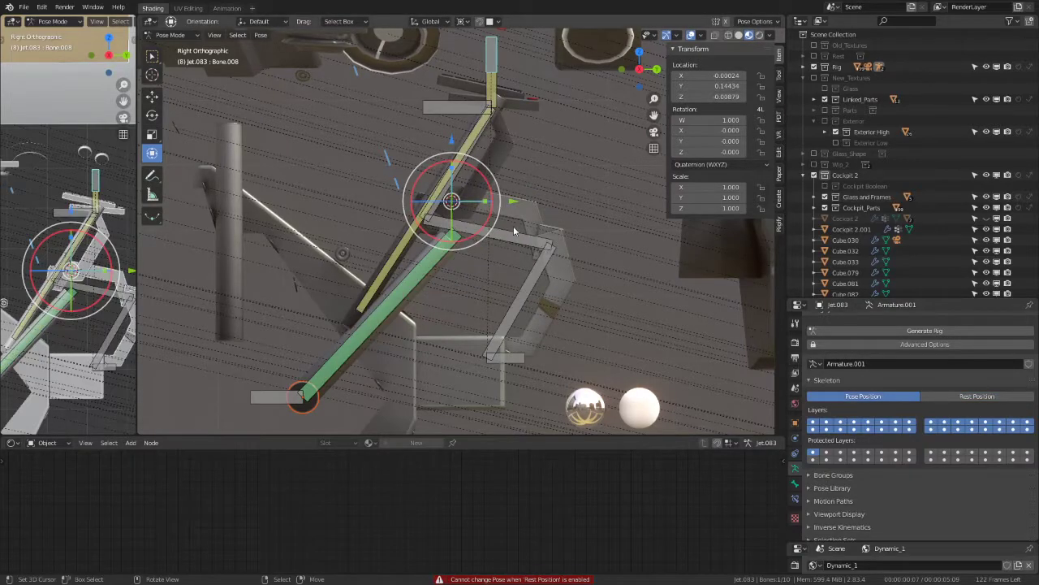
key(g)
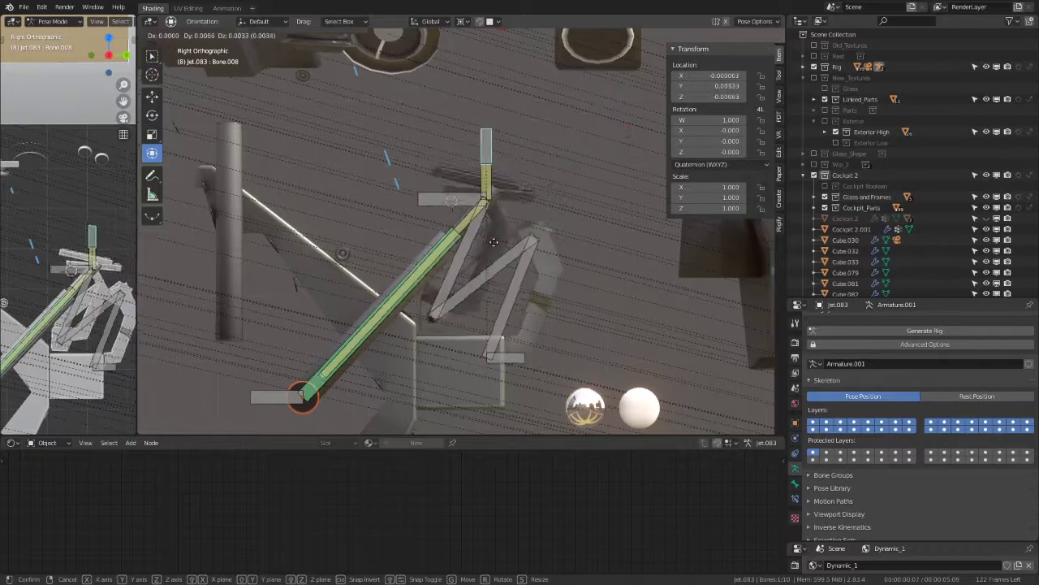
Step: Test-move Bone.008 up and to the right, then undo it back to its original place
right_click(478, 254)
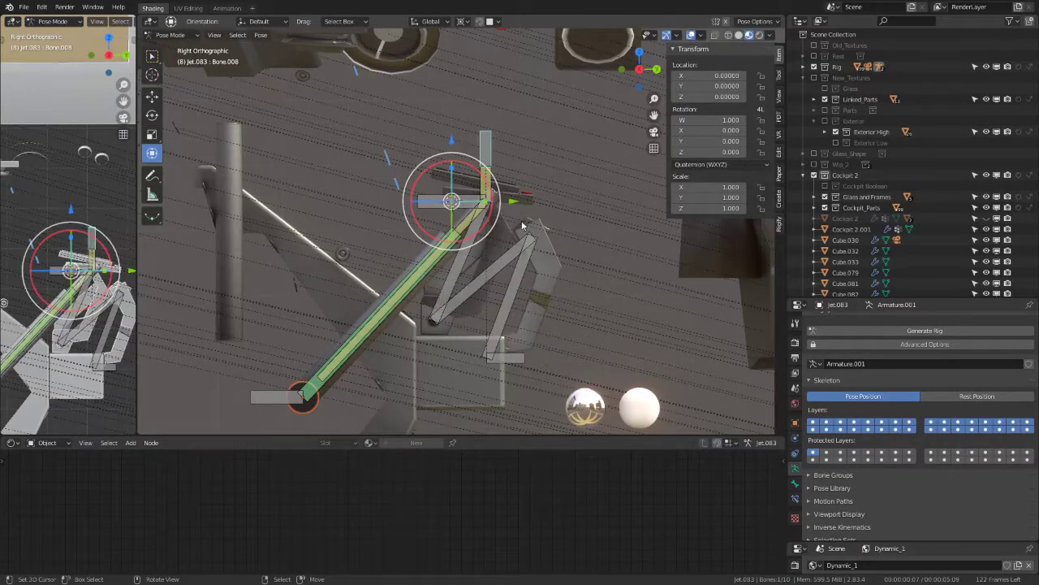
key(g)
click(663, 132)
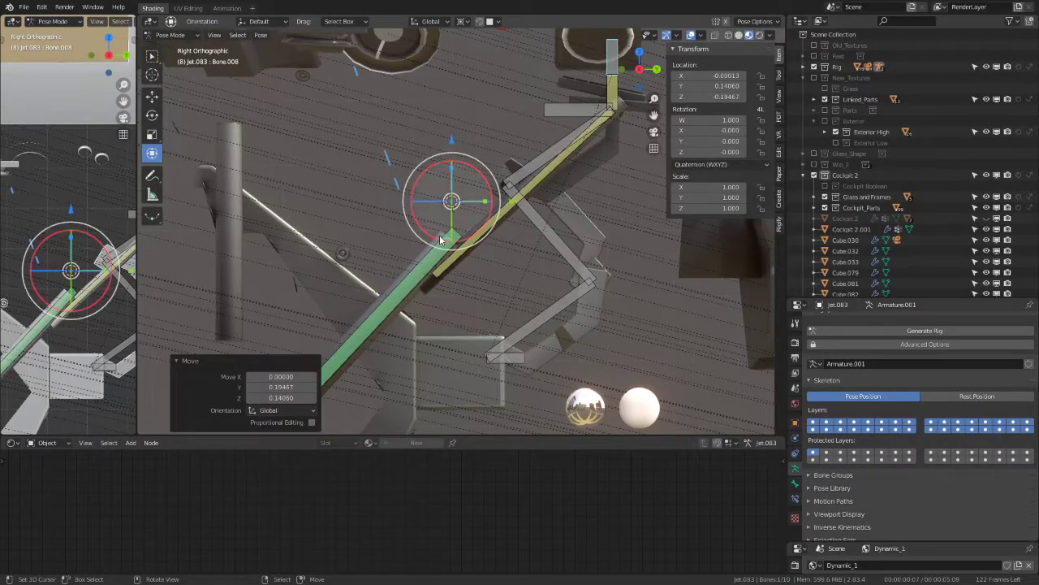
key(ctrl+z)
Step: Toggle the linkage bone's Track To constraint off and on, then delete it
click(794, 498)
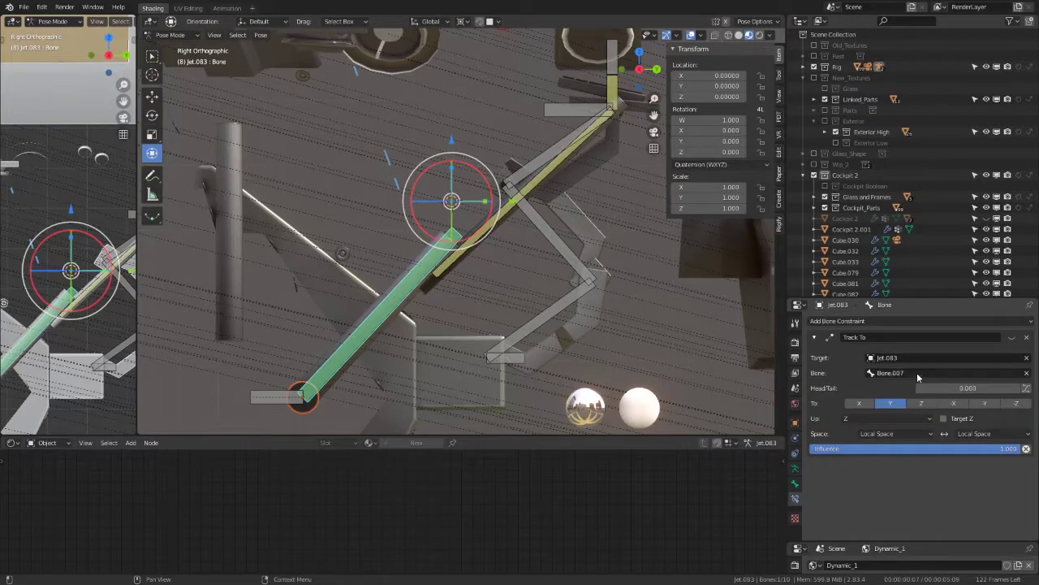
click(1011, 337)
click(1011, 338)
click(1028, 337)
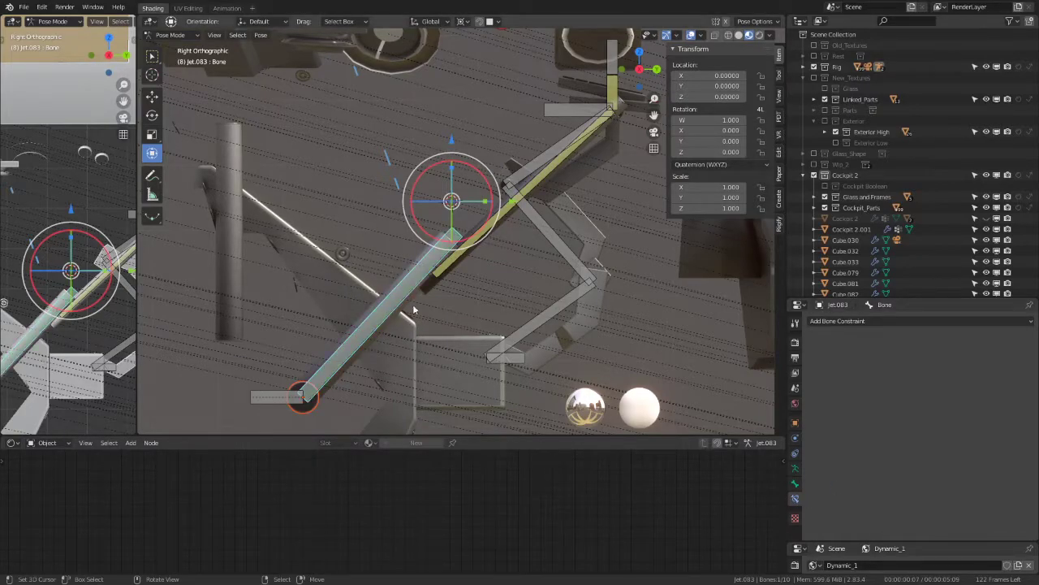
Step: Add an IK constraint targeting Bone.002 with Chain Length 1
shift+click(566, 113)
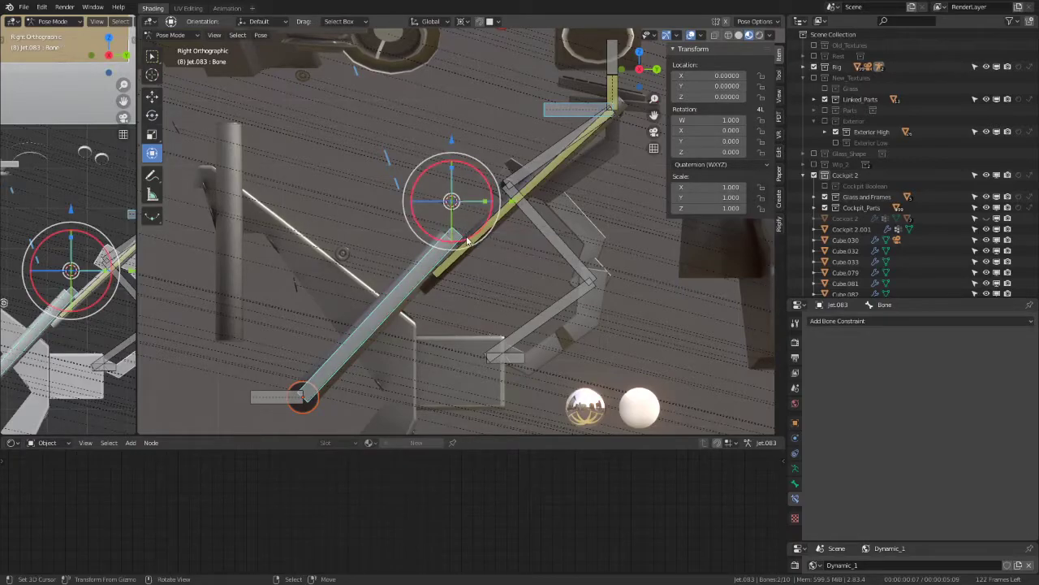
click(469, 237)
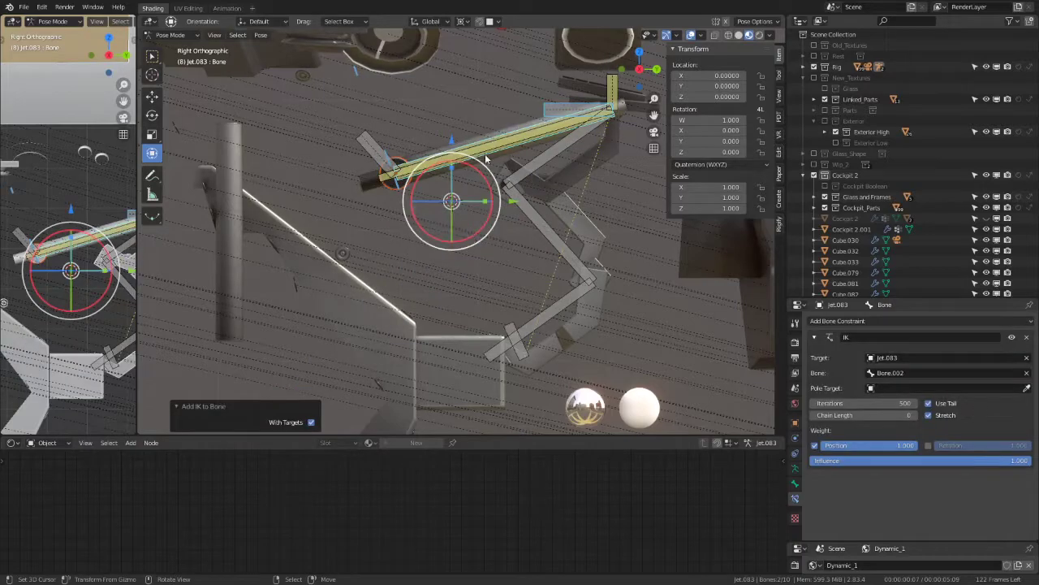
click(912, 415)
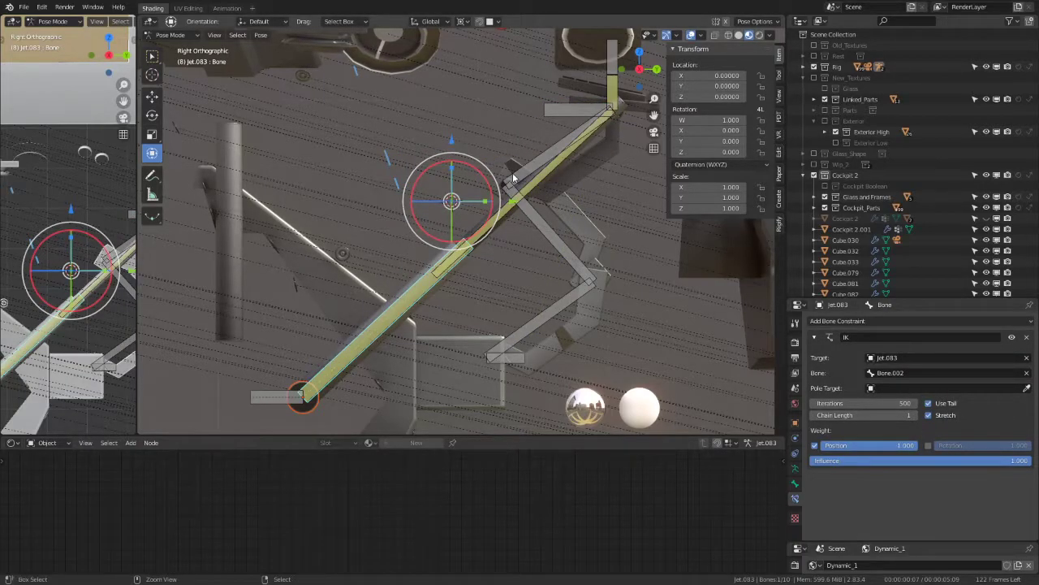
key(ctrl+space)
mouse_move(513, 177)
middle_down()
mouse_move(681, 188)
mouse_move(638, 191)
middle_up()
Step: Grab Bone.008 several times to test how the IK linkage follows
click(705, 134)
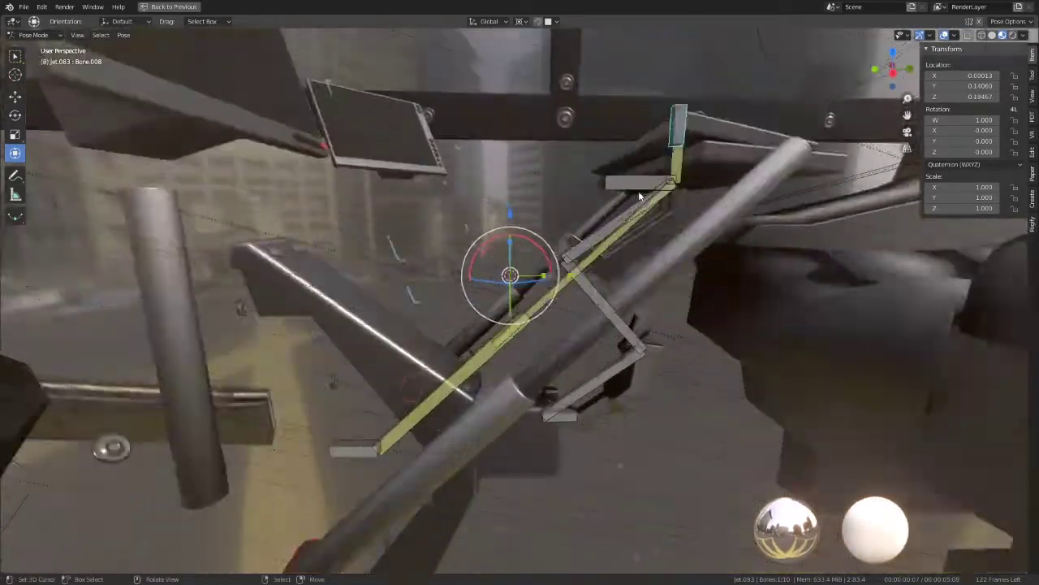
key(g)
click(647, 191)
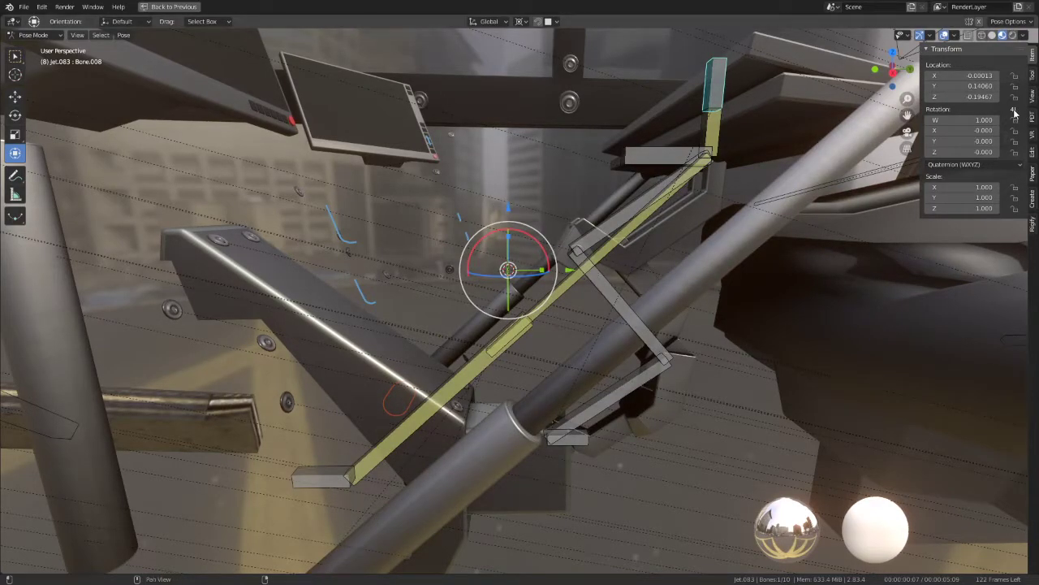
middle_drag(627, 118, 695, 146)
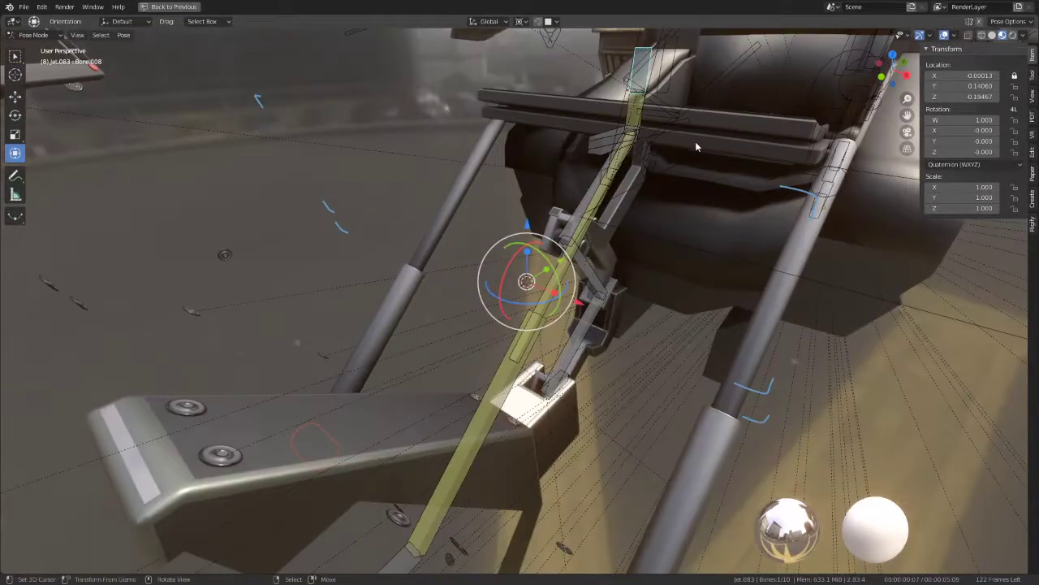
key(alt+g)
key(g)
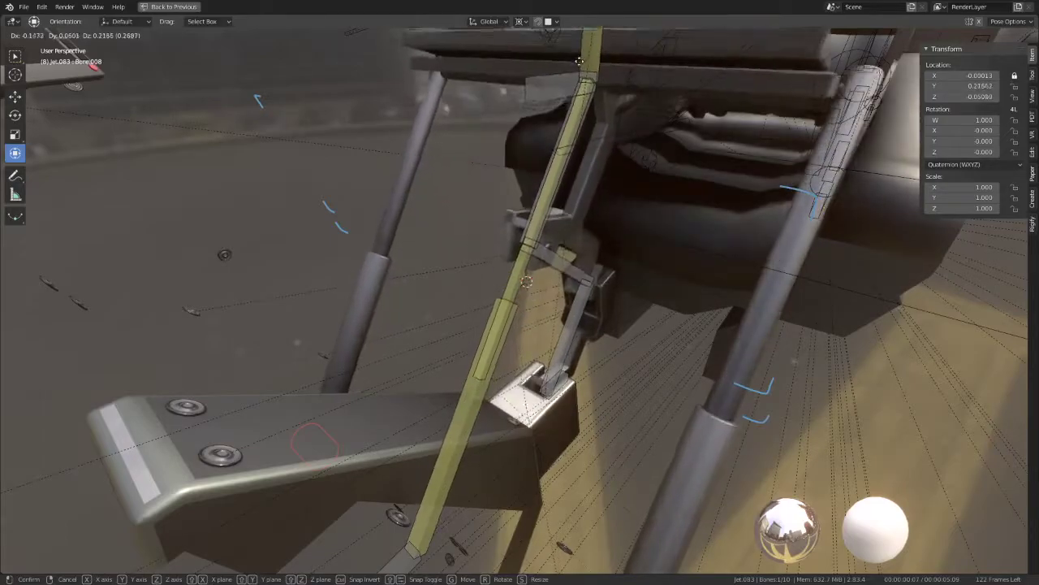
right_click(626, 193)
key(g)
mouse_move(627, 187)
middle_down()
mouse_move(569, 163)
mouse_move(555, 237)
mouse_move(603, 242)
mouse_move(620, 222)
middle_up()
click(523, 141)
key(g)
click(542, 239)
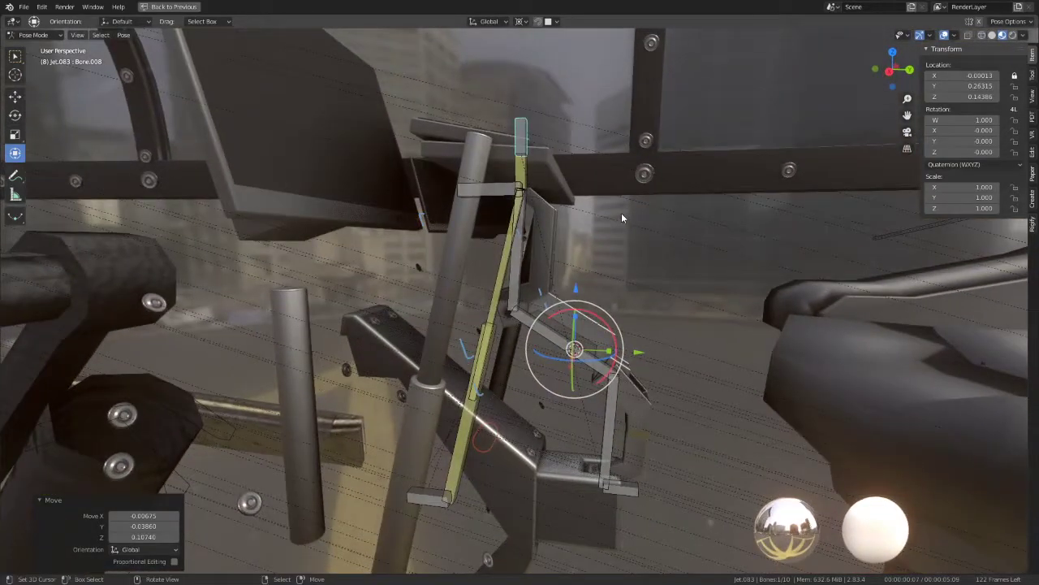
Step: In right side view, frame the bone and move its tip to test the linkage
key(KP_3)
key(KP_0)
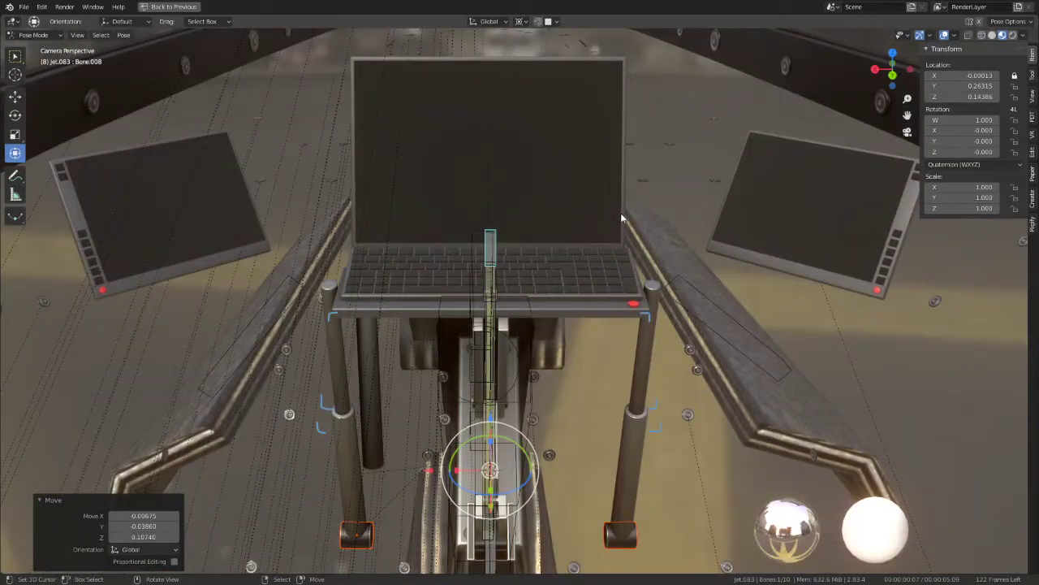
mouse_move(620, 213)
middle_down()
mouse_move(474, 307)
mouse_move(507, 288)
middle_up()
key(KP_3)
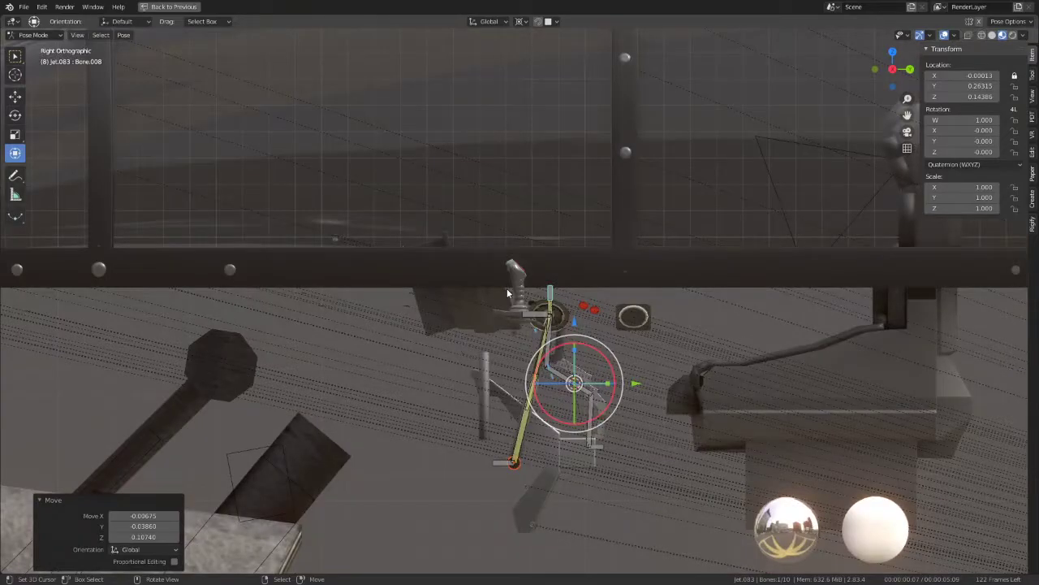
key(KP_Decimal)
key(g)
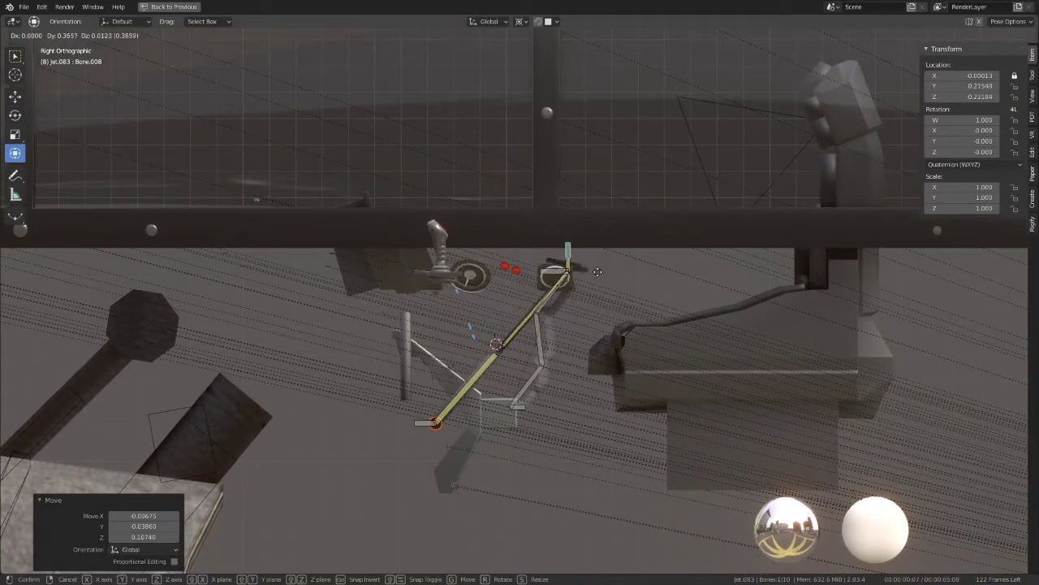
click(596, 275)
scroll(595, 275, up, 4)
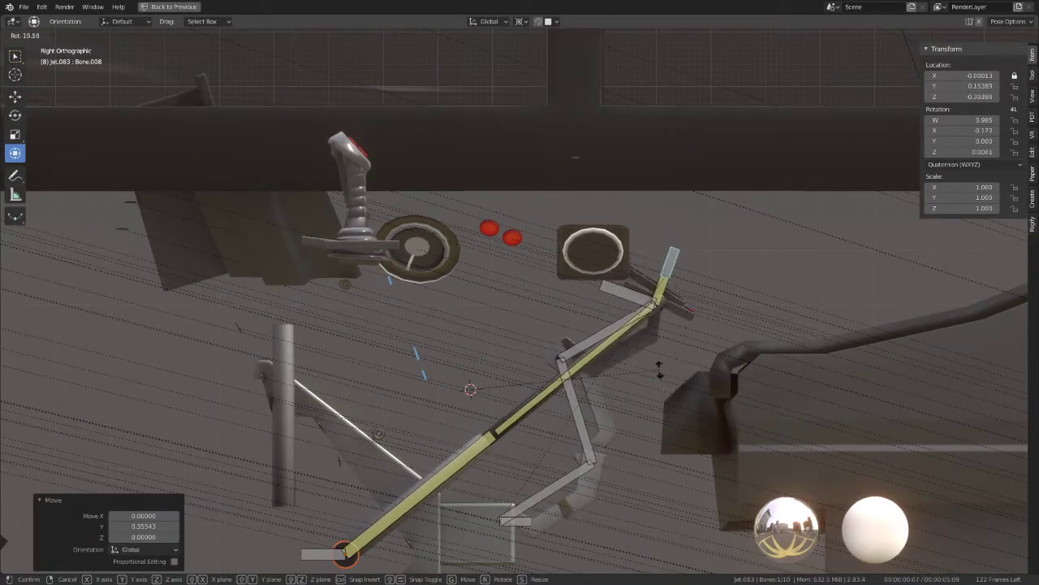
Step: Set pivot to Individual Origins, rotate the top bone 45 degrees and move it
click(521, 21)
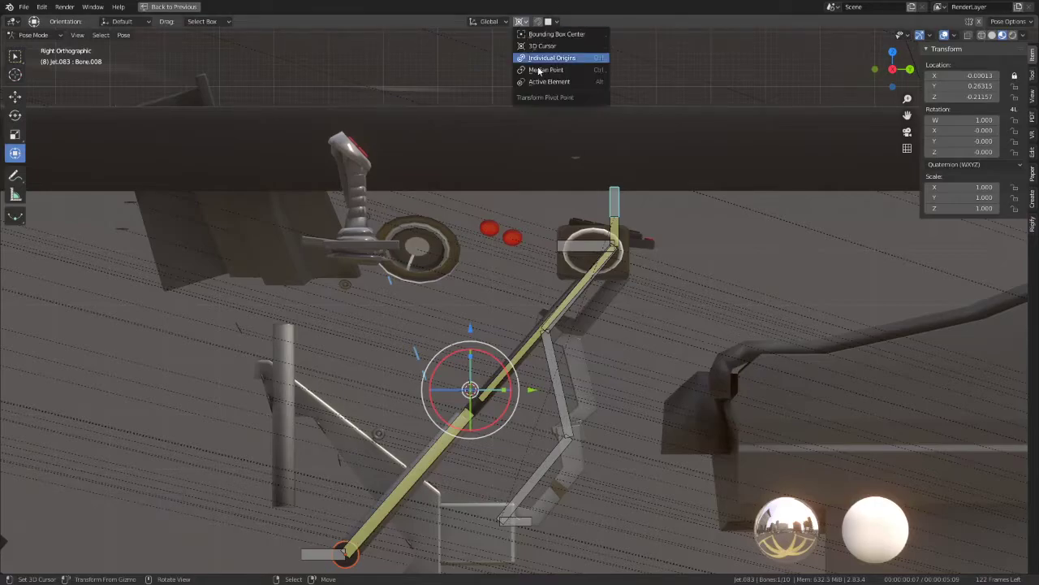
click(570, 88)
text(r45)
key(Return)
key(g)
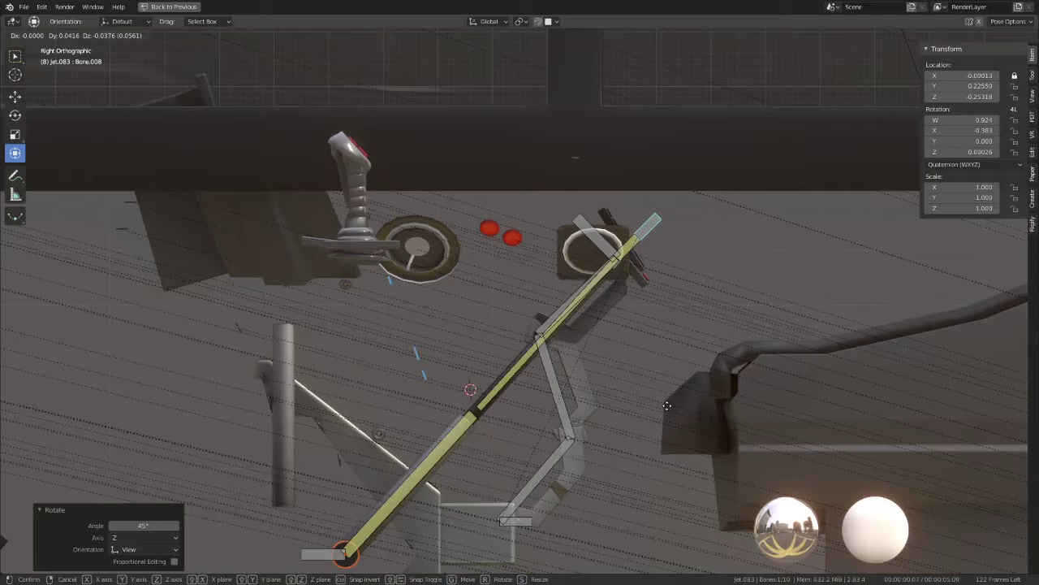
click(718, 392)
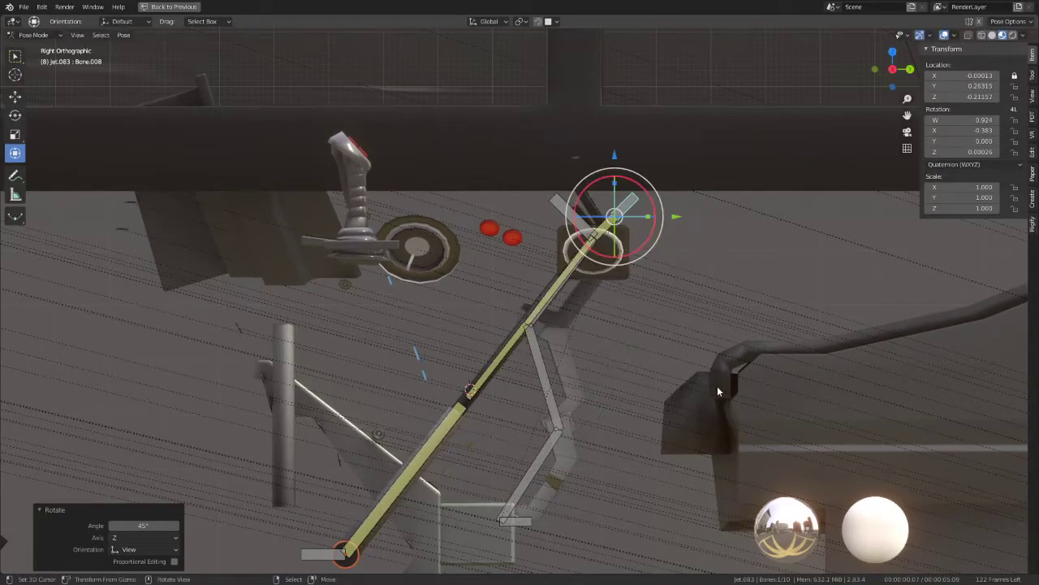
key(g)
click(747, 422)
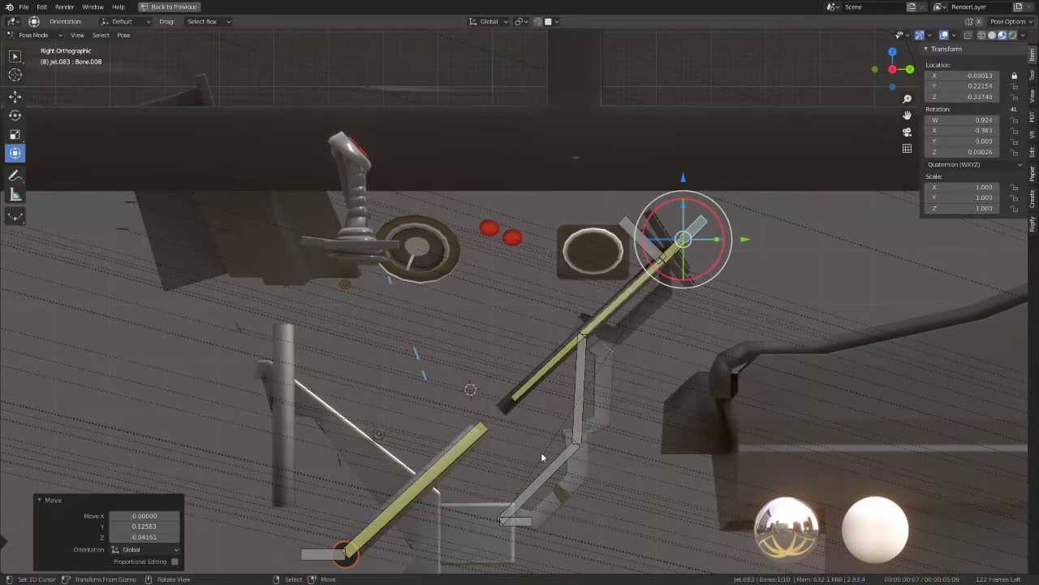
Step: Clear Bone.008's location and rotation, then return to Object Mode with the cylinder selected
key(alt+g)
scroll(617, 384, up, 2)
key(alt+r)
scroll(621, 313, up, 3)
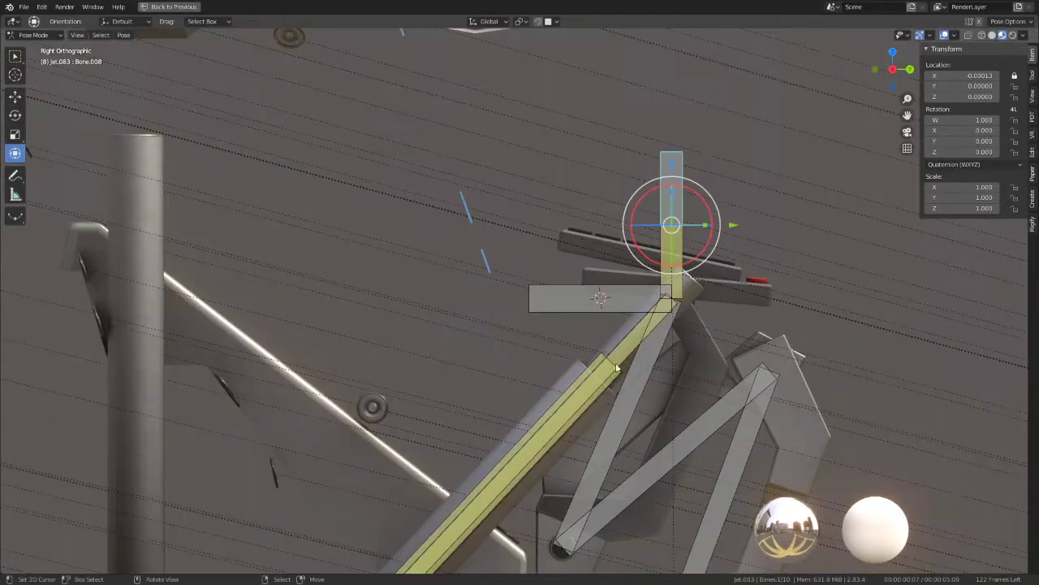
key(ctrl+Tab)
click(566, 386)
middle_drag(563, 371, 474, 322)
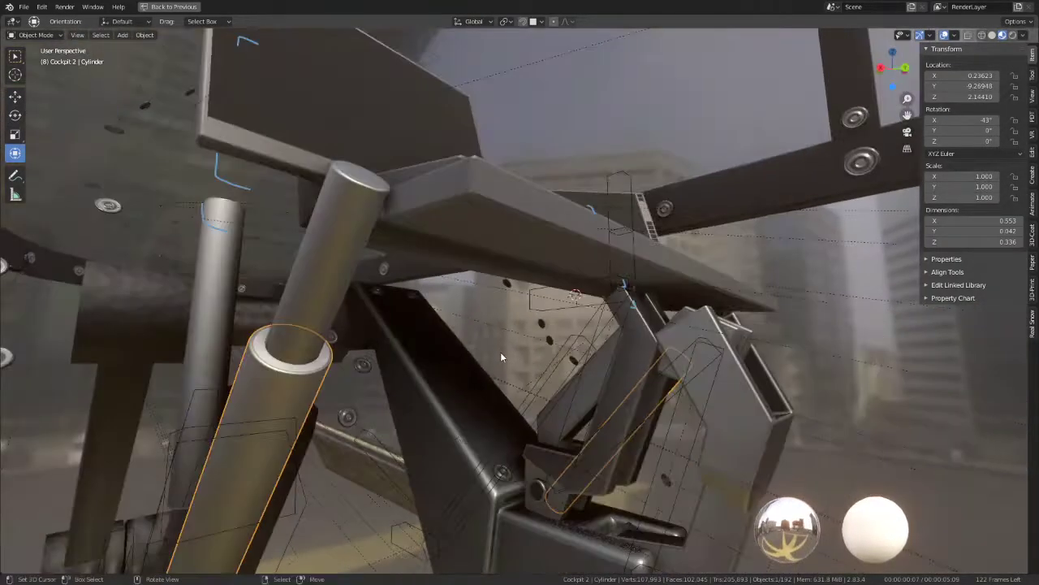
Step: Push a ring of the cylinder's faces outward along their normals, then return to Object Mode
key(Tab)
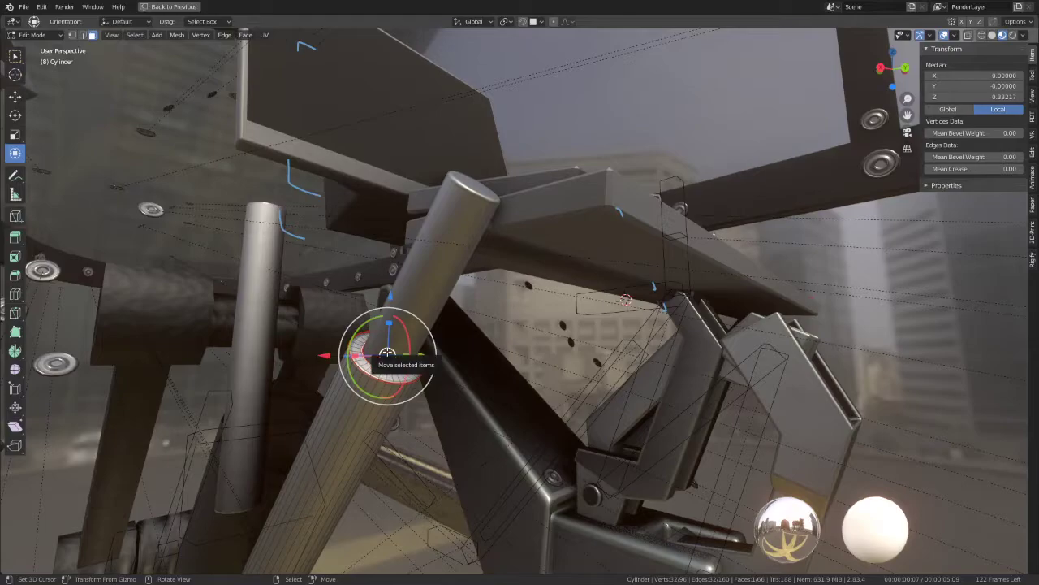
key(ctrl+KP_Add)
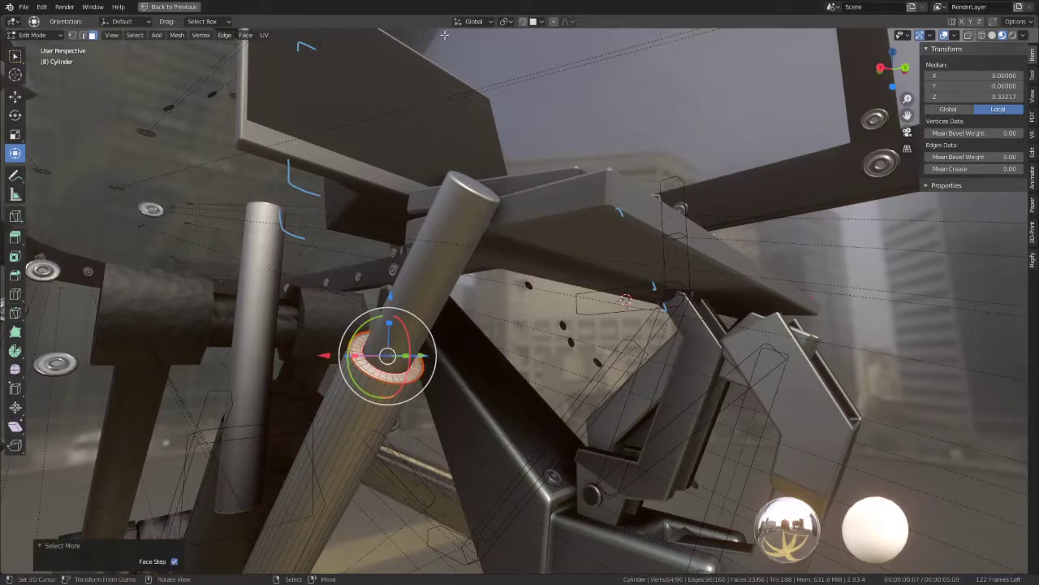
click(459, 25)
click(474, 75)
middle_drag(455, 203, 424, 272)
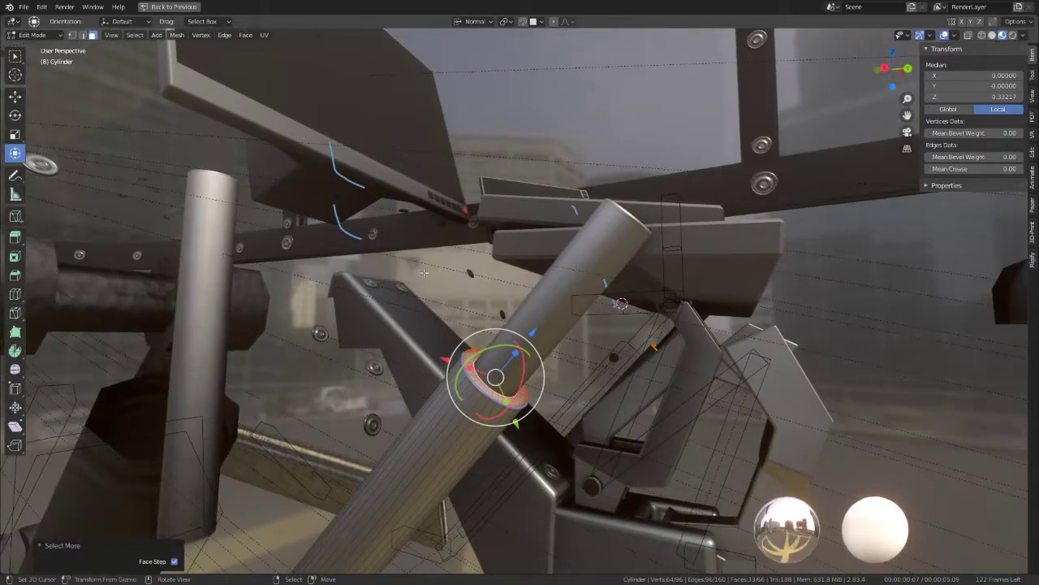
drag(540, 328, 589, 272)
mouse_move(589, 272)
middle_down()
mouse_move(545, 262)
mouse_move(752, 324)
middle_up()
key(ctrl+z)
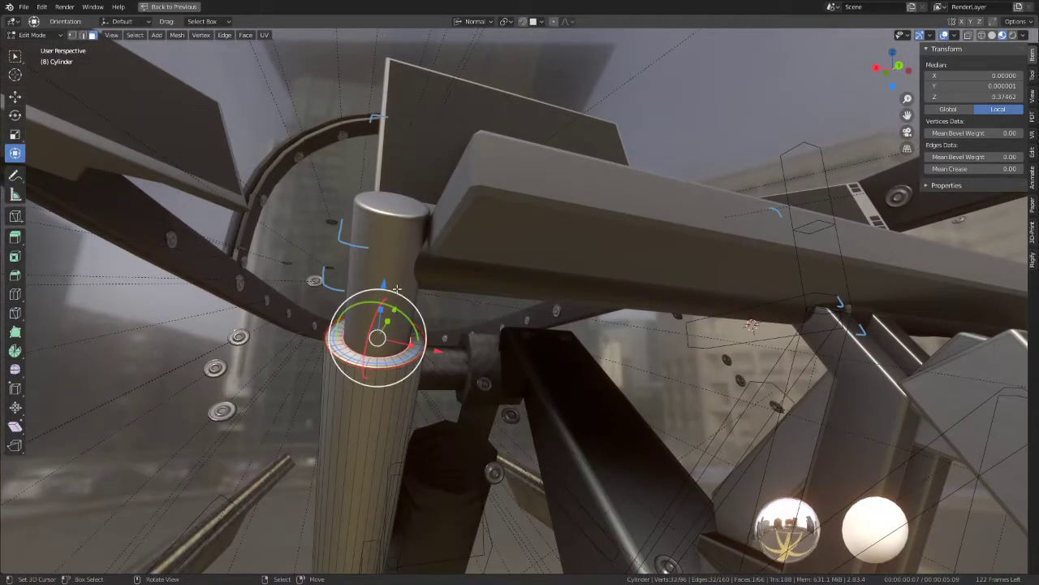
drag(396, 288, 389, 234)
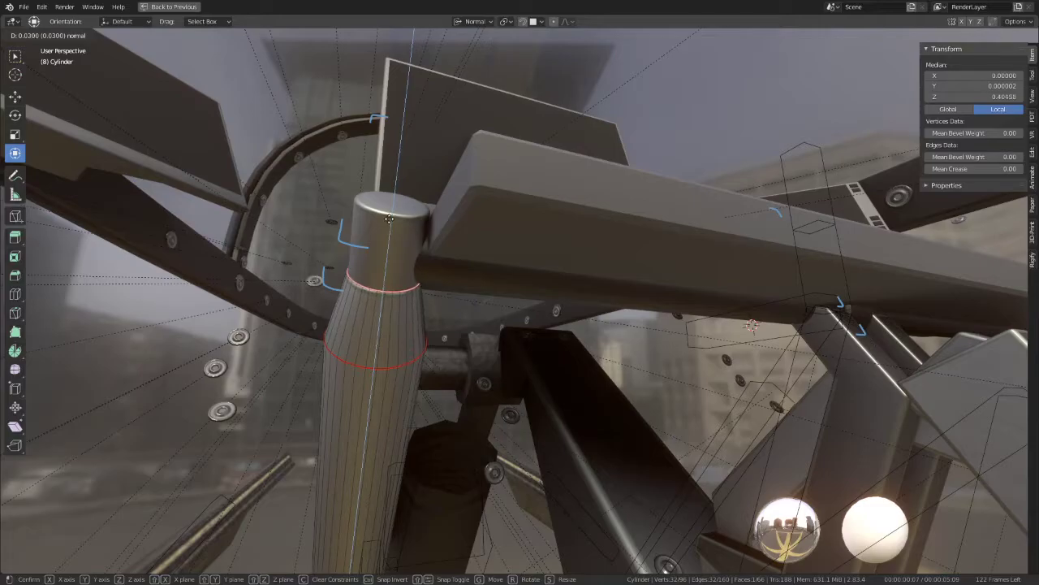
key(Tab)
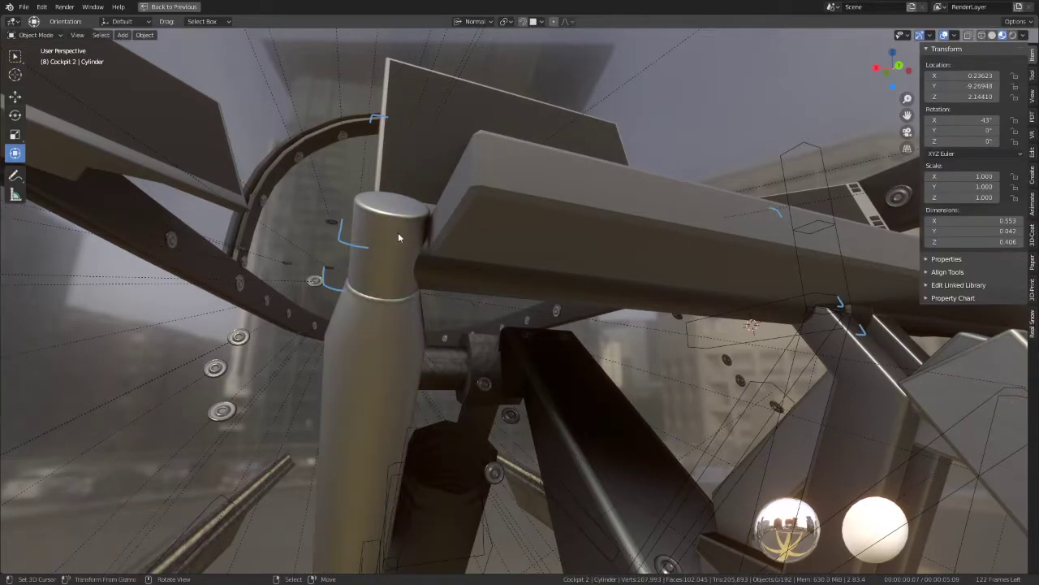
middle_drag(398, 232, 572, 296)
Step: Extrude the edge loop near the cylinder top along its normals into a tapered collar
key(Tab)
click(429, 241)
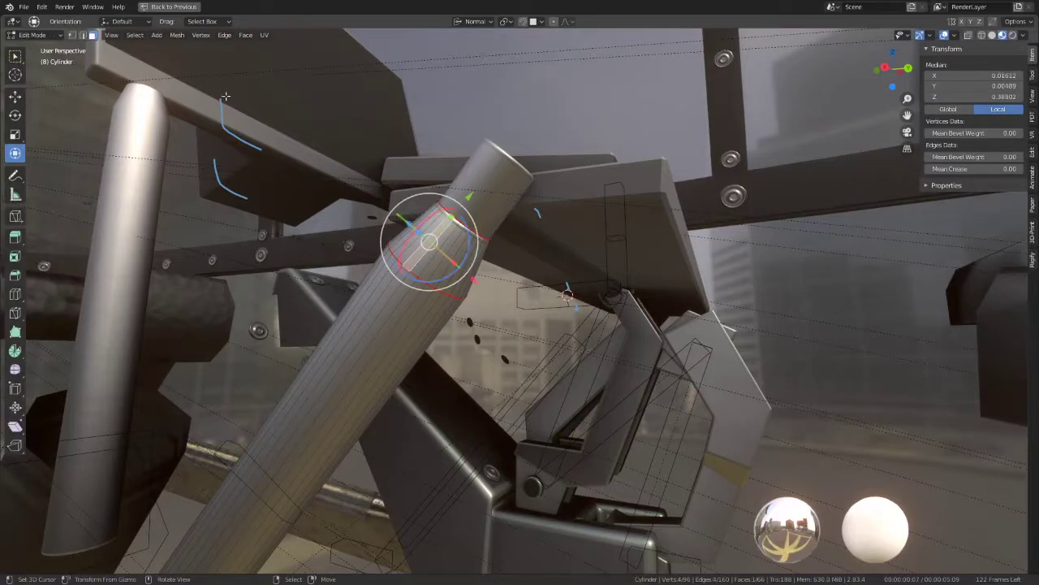
click(82, 35)
alt+click(459, 212)
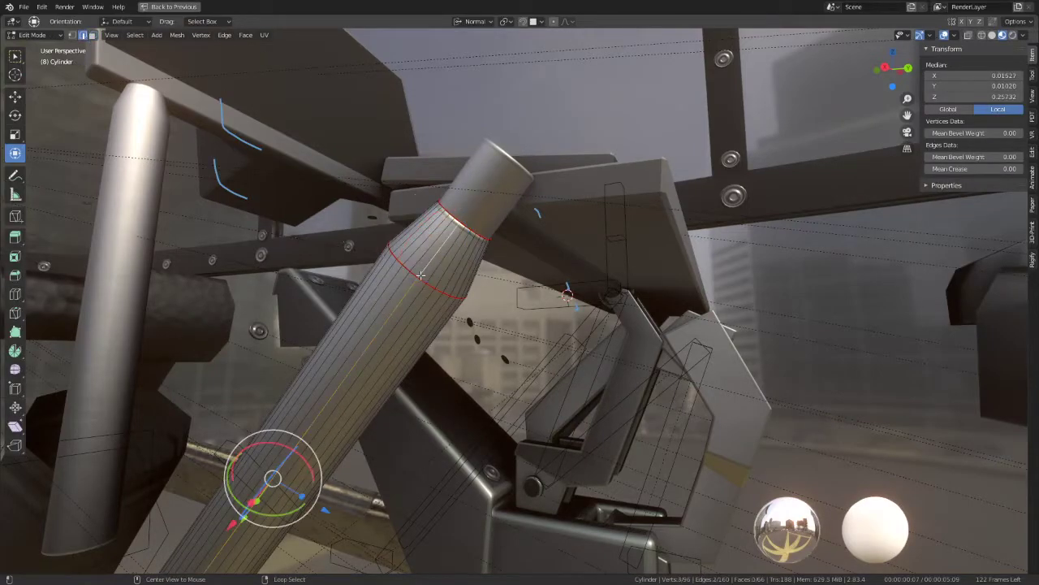
alt+click(464, 214)
key(e)
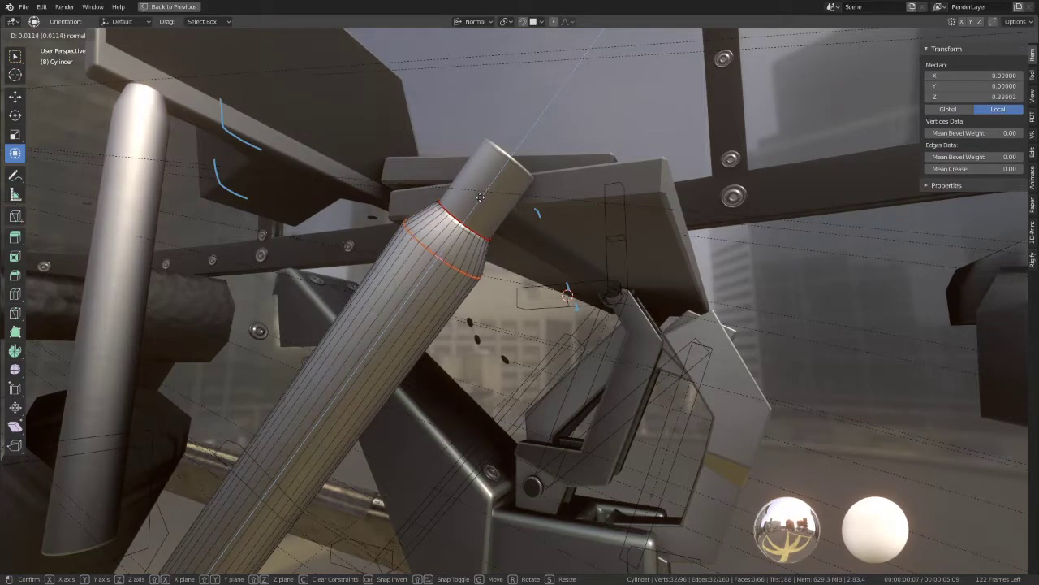
click(480, 198)
key(ctrl+space)
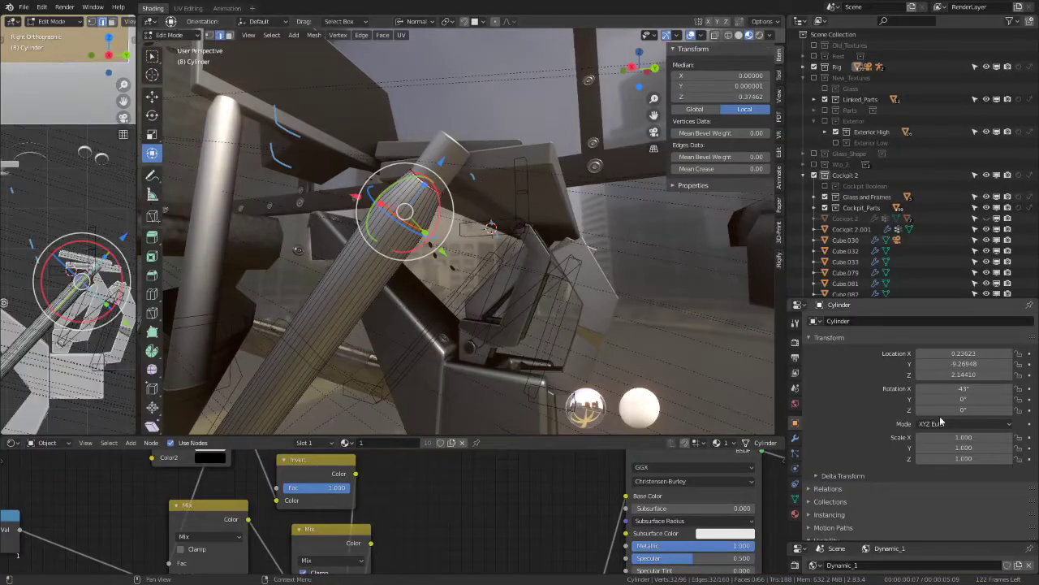
Step: Collapse the Mirror modifier, expand Bevel, and set its limit Angle to about 12°
click(796, 438)
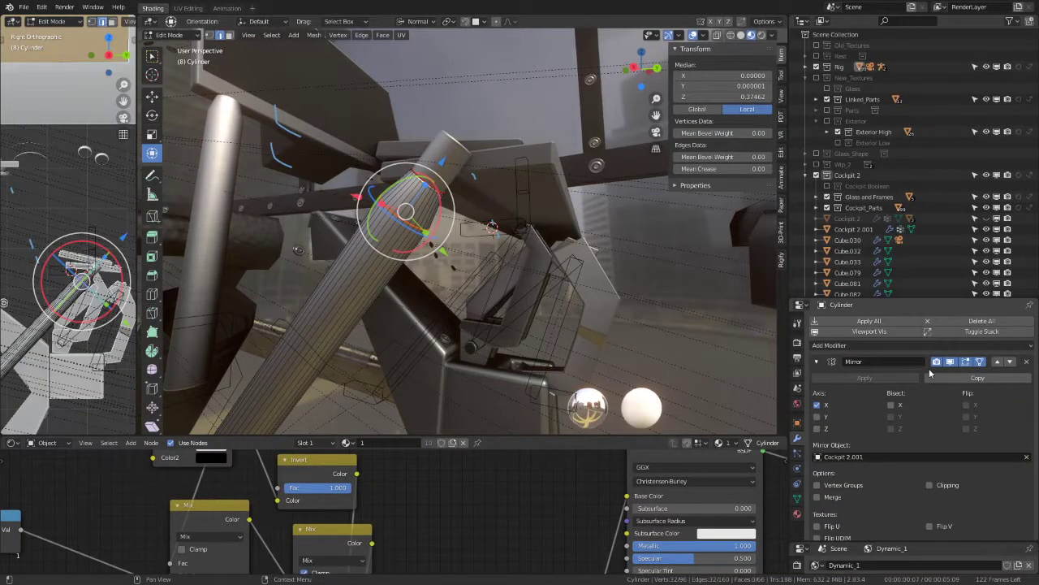
scroll(926, 389, down, 2)
scroll(894, 422, up, 2)
click(817, 361)
click(819, 385)
scroll(883, 456, down, 3)
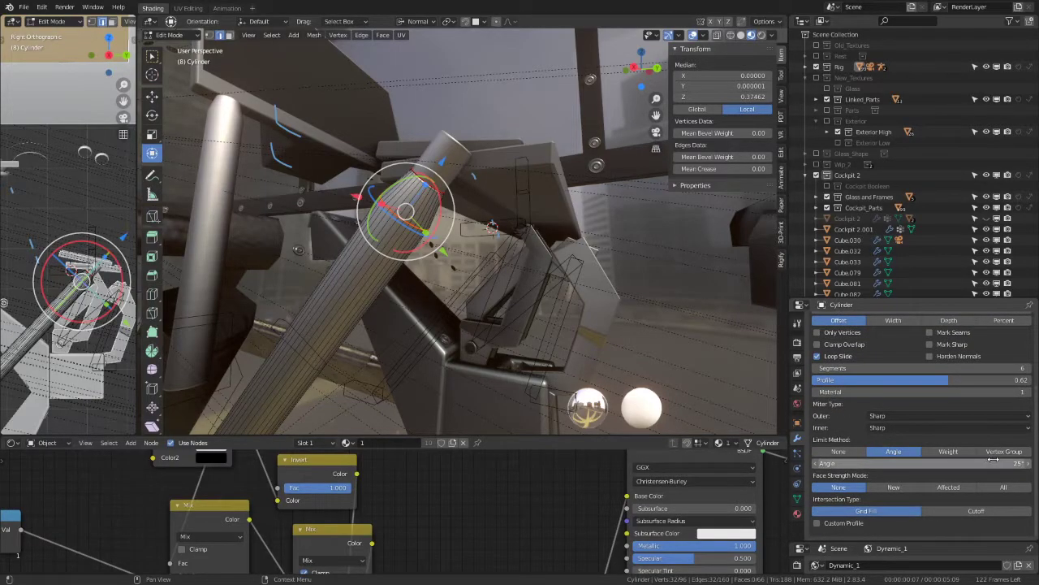
click(964, 462)
text(5)
key(Return)
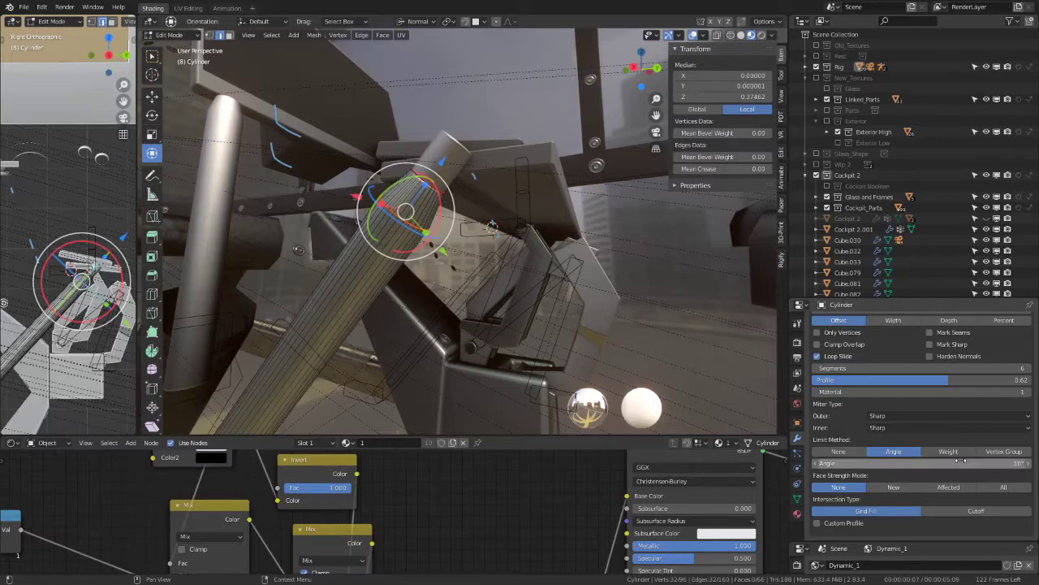
middle_drag(503, 244, 463, 234)
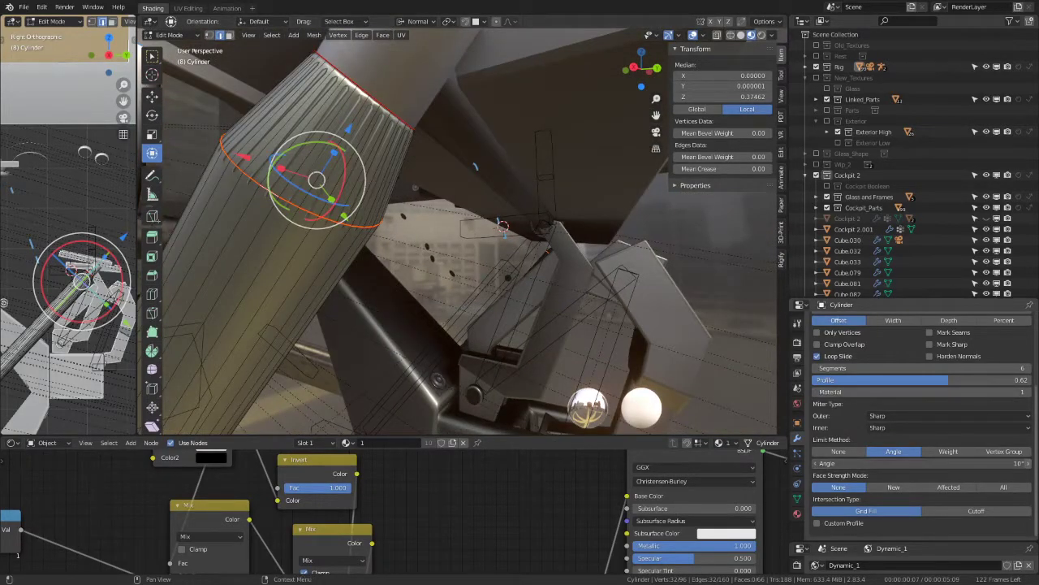
drag(918, 463, 931, 463)
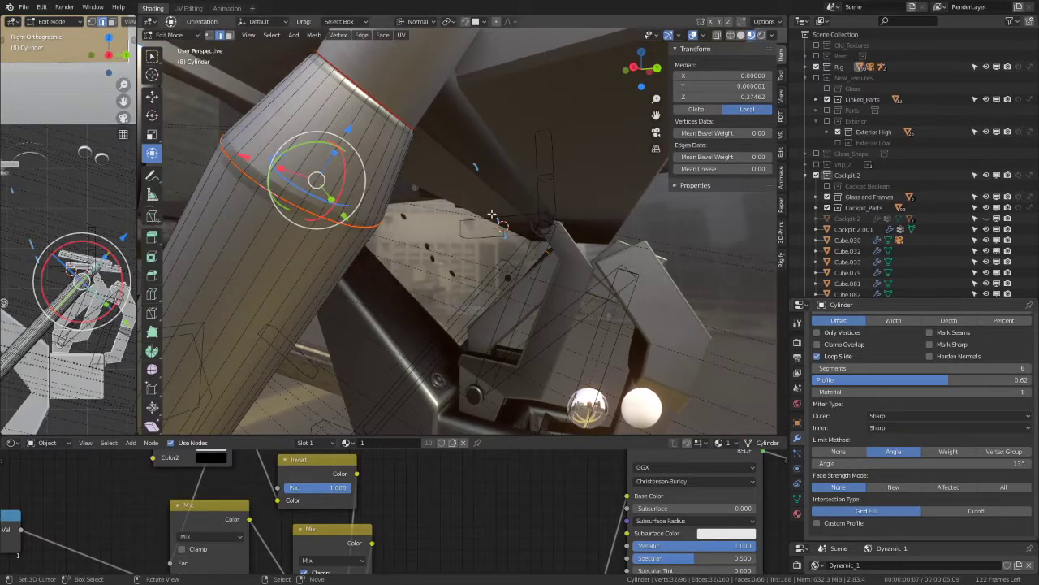
Step: Select the Jet.083 rig, enter Pose Mode, and view it from the right side
key(ctrl+space)
mouse_move(309, 162)
middle_down()
mouse_move(320, 156)
mouse_move(376, 206)
mouse_move(609, 278)
mouse_move(523, 278)
mouse_move(574, 247)
mouse_move(590, 223)
mouse_move(549, 231)
mouse_move(532, 221)
mouse_move(552, 223)
middle_up()
key(Tab)
click(644, 188)
key(ctrl+Tab)
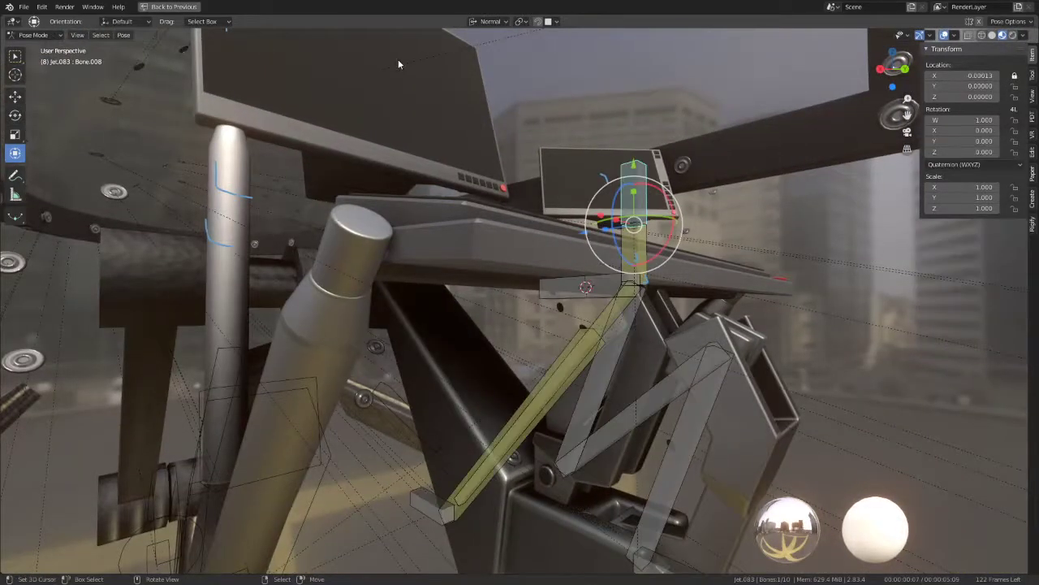
key(KP_3)
Step: Move Bone.008 and rotate it about 50° so the linkage swings up
scroll(561, 195, down, 2)
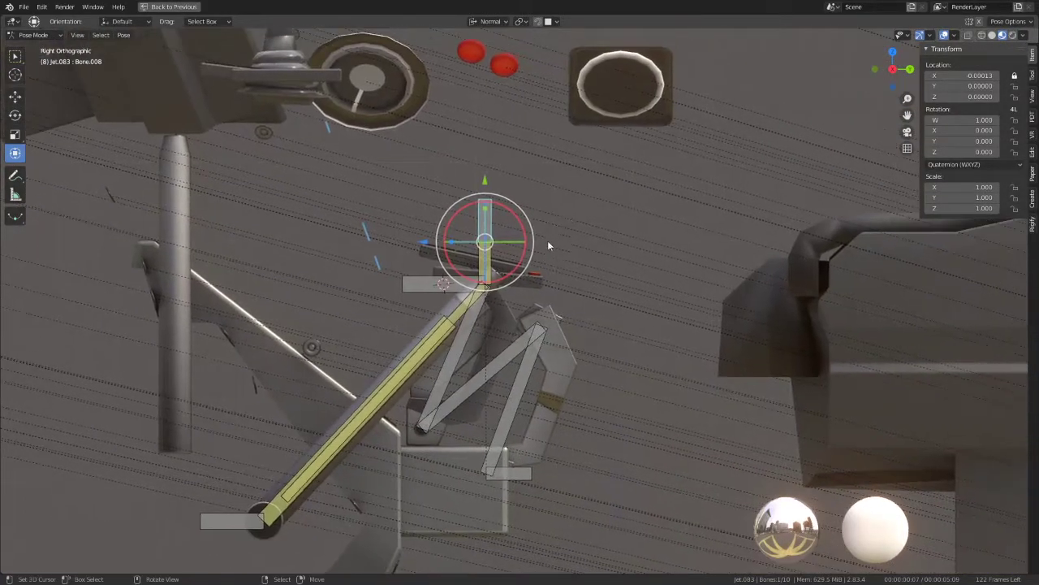
key(g)
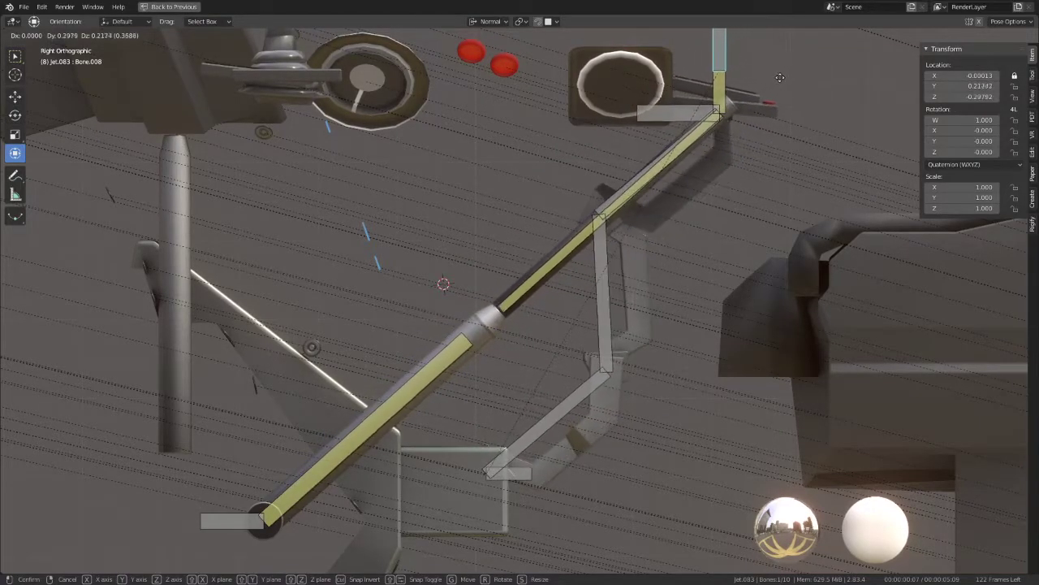
click(779, 77)
key(r)
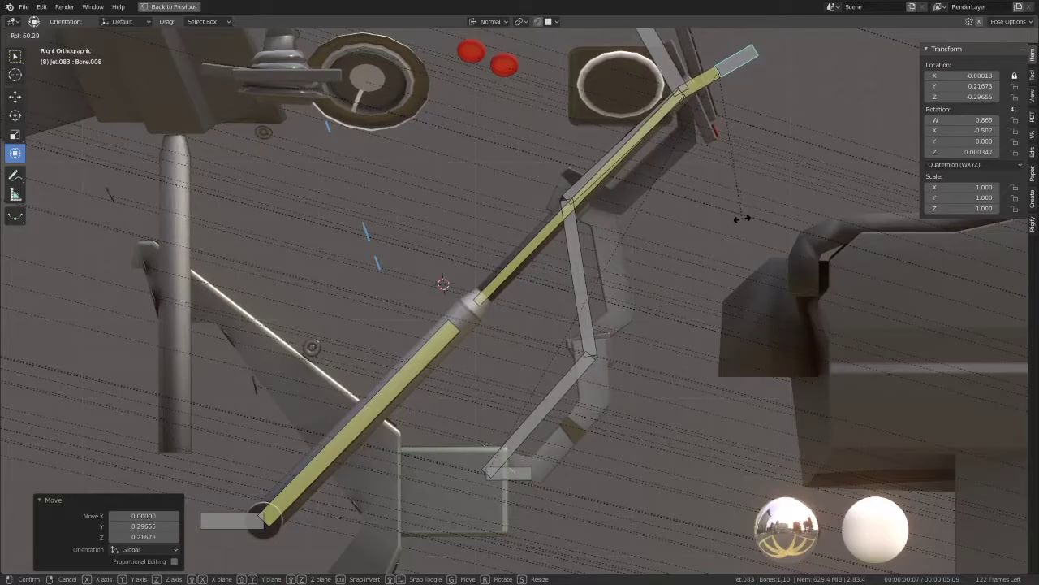
click(763, 199)
scroll(763, 199, down, 2)
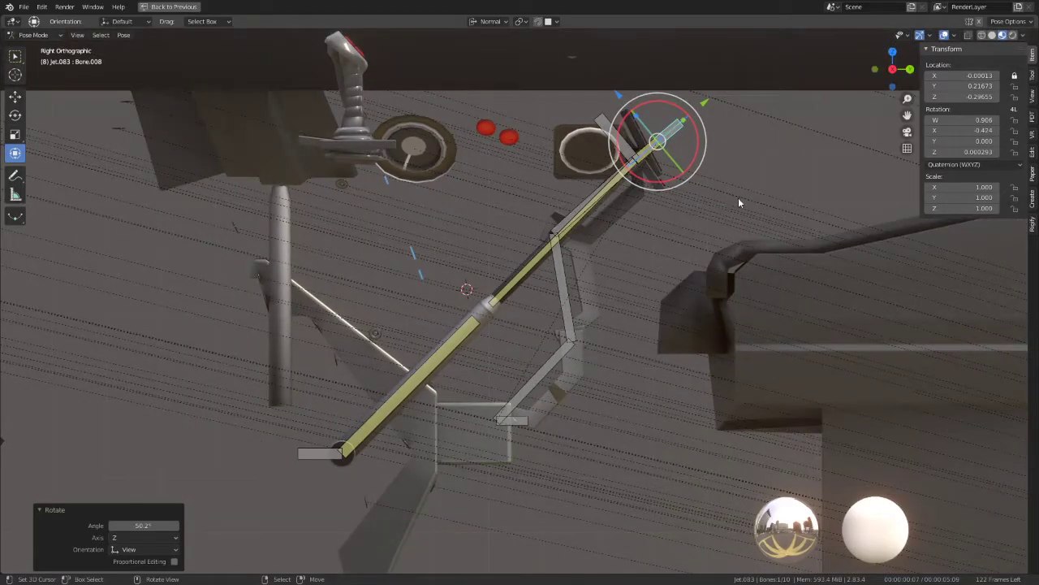
mouse_move(614, 281)
middle_down()
mouse_move(608, 379)
mouse_move(615, 344)
mouse_move(510, 371)
mouse_move(389, 355)
mouse_move(512, 363)
mouse_move(604, 322)
middle_up()
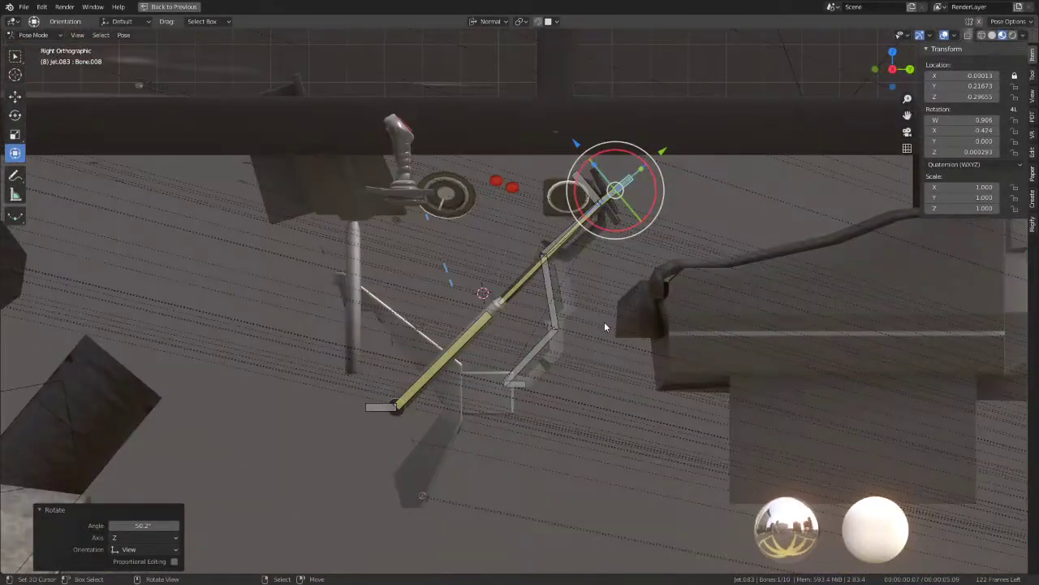
Step: Shift Bone.008 0.08917 along normal Z, checking the result through the cockpit camera
key(g)
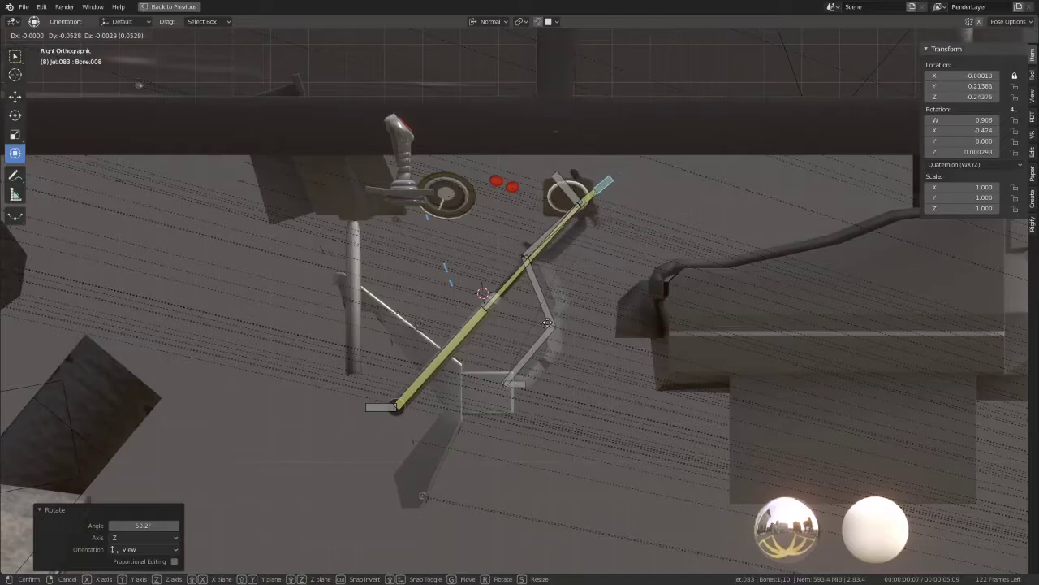
click(561, 317)
key(KP_0)
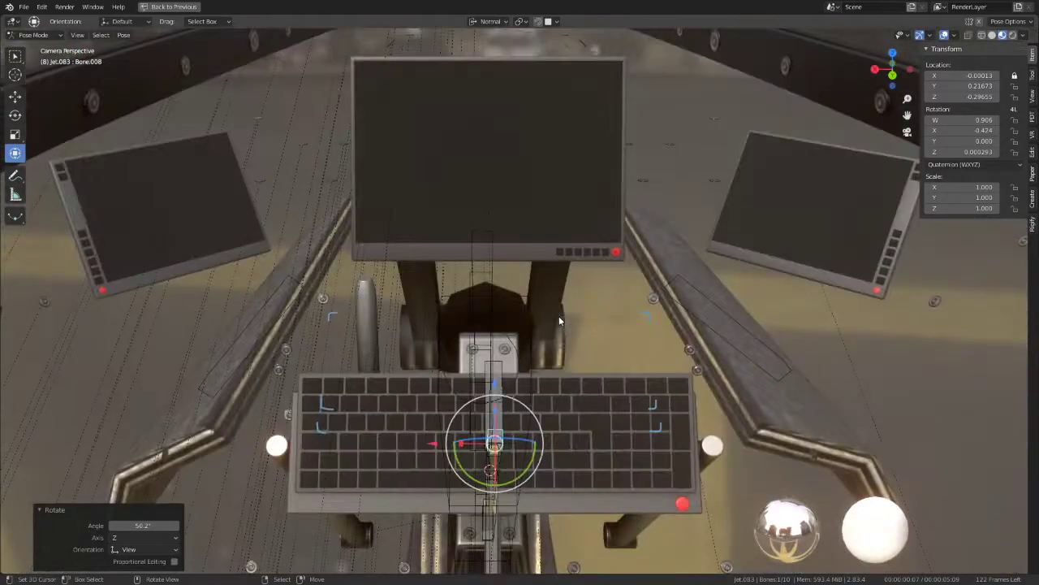
drag(495, 383, 504, 307)
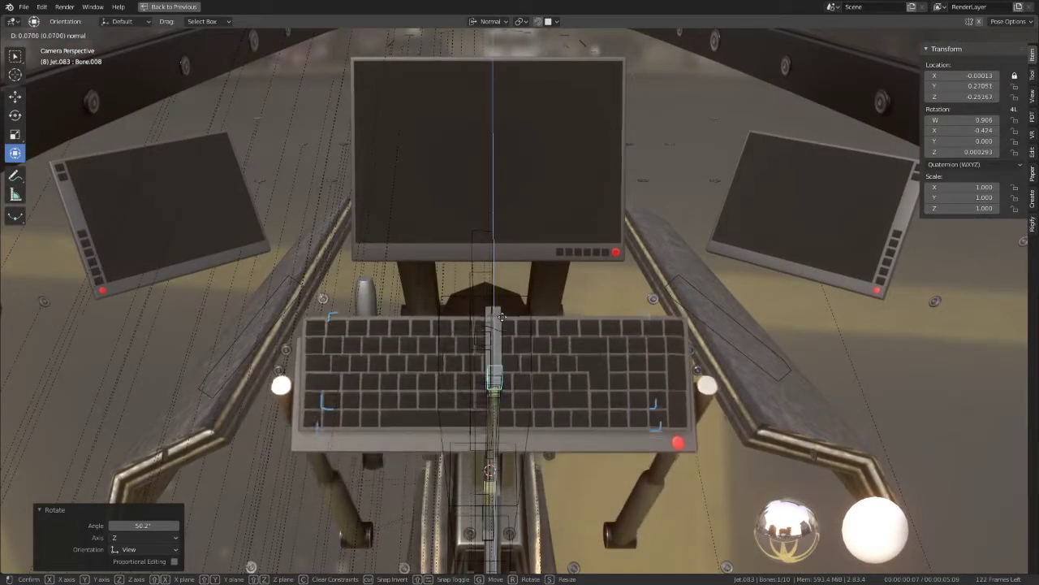
middle_drag(505, 307, 584, 325)
scroll(609, 279, up, 5)
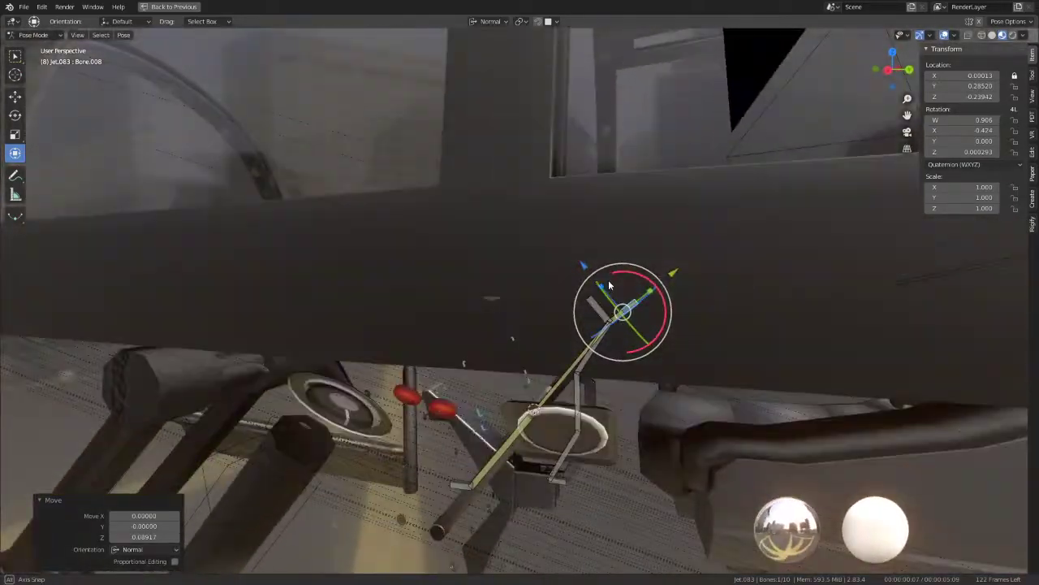
key(KP_0)
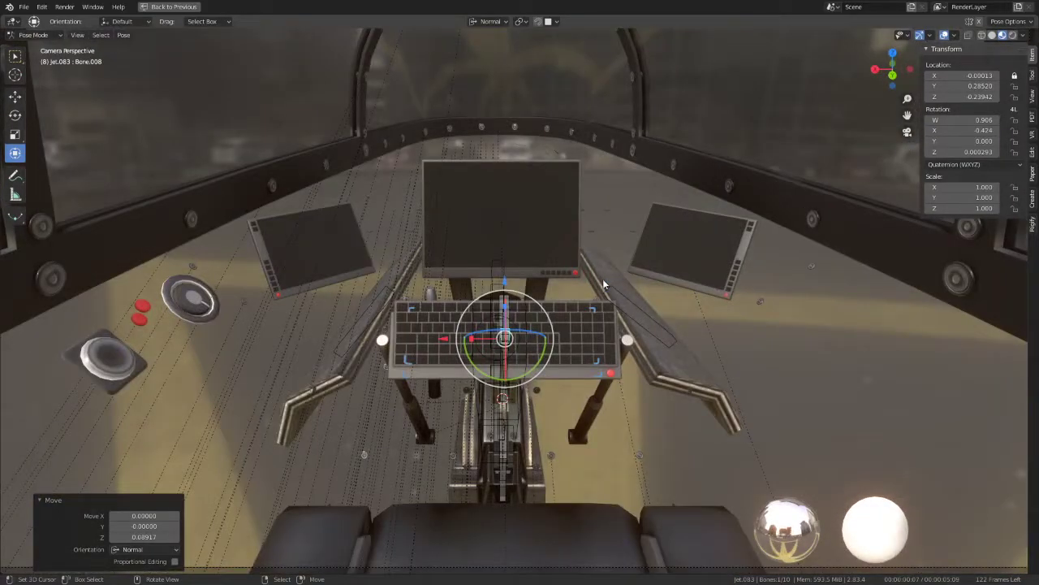
key(ctrl+space)
Step: Move Bone.008 to location Y 0.22504, Z −0.30901, lowering the keyboard tray, then view from the right
scroll(388, 268, up, 2)
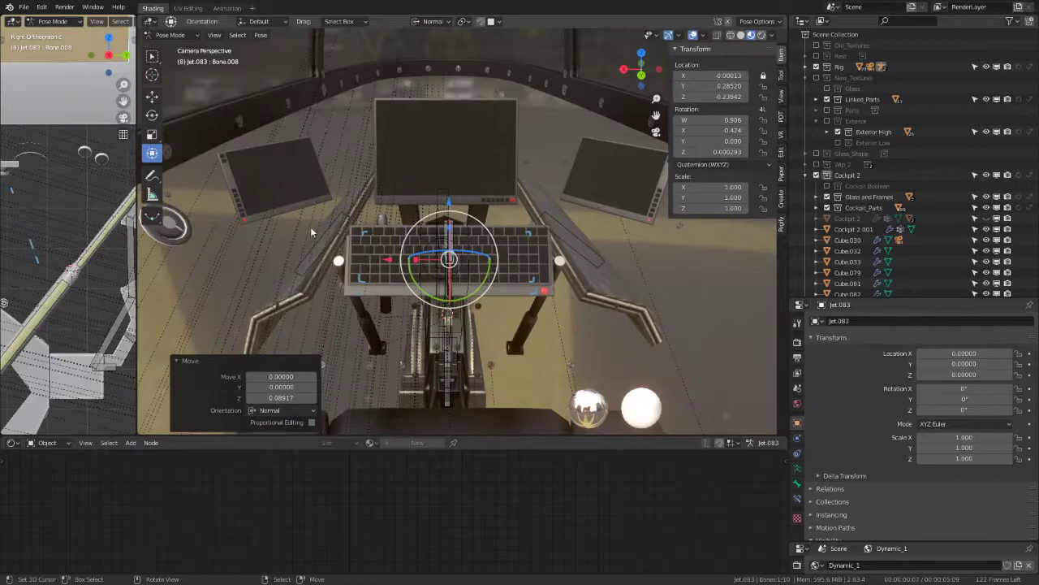
scroll(89, 158, up, 2)
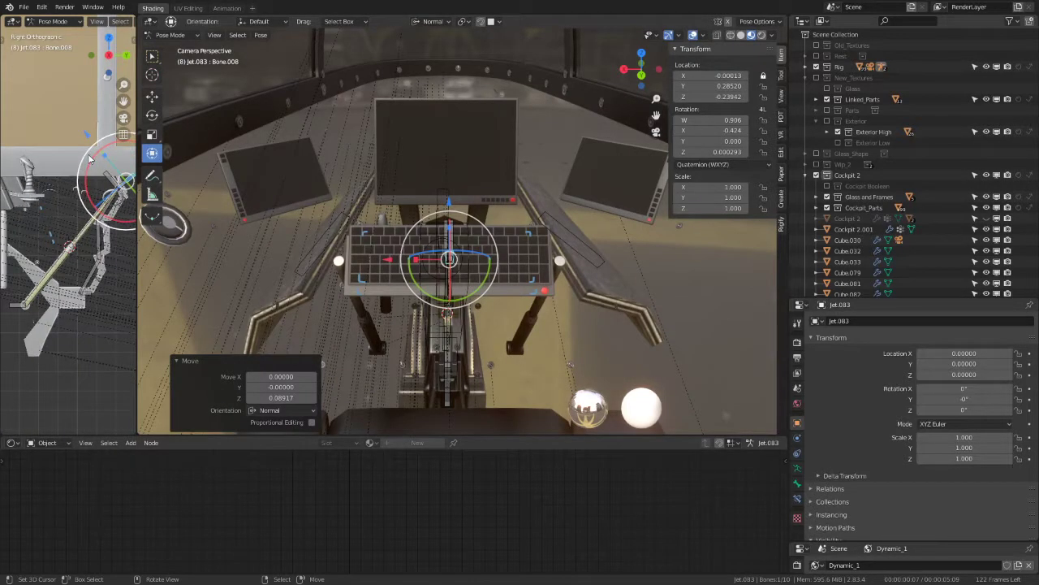
key(KP_Decimal)
key(g)
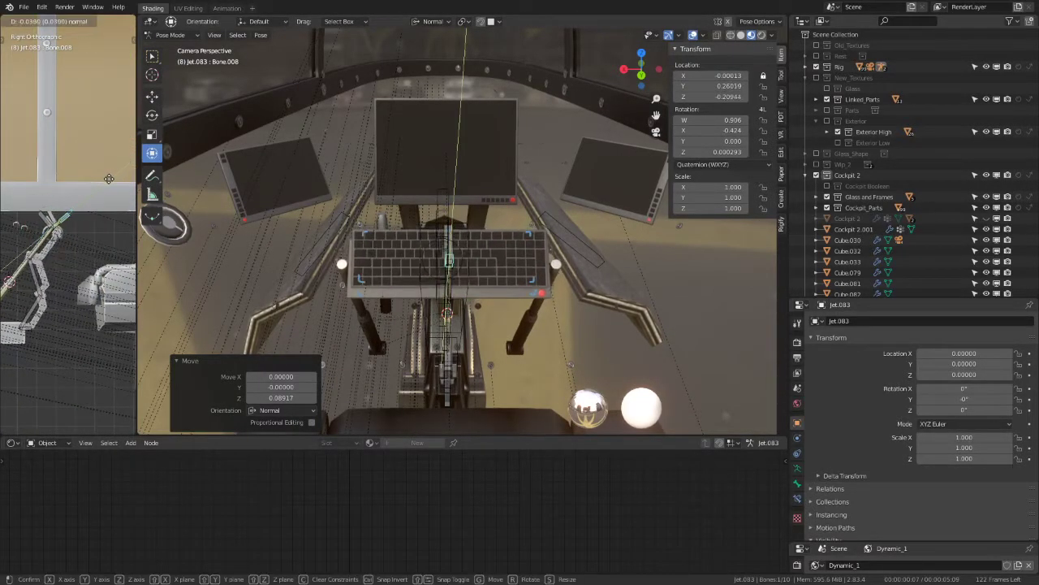
key(Escape)
key(g)
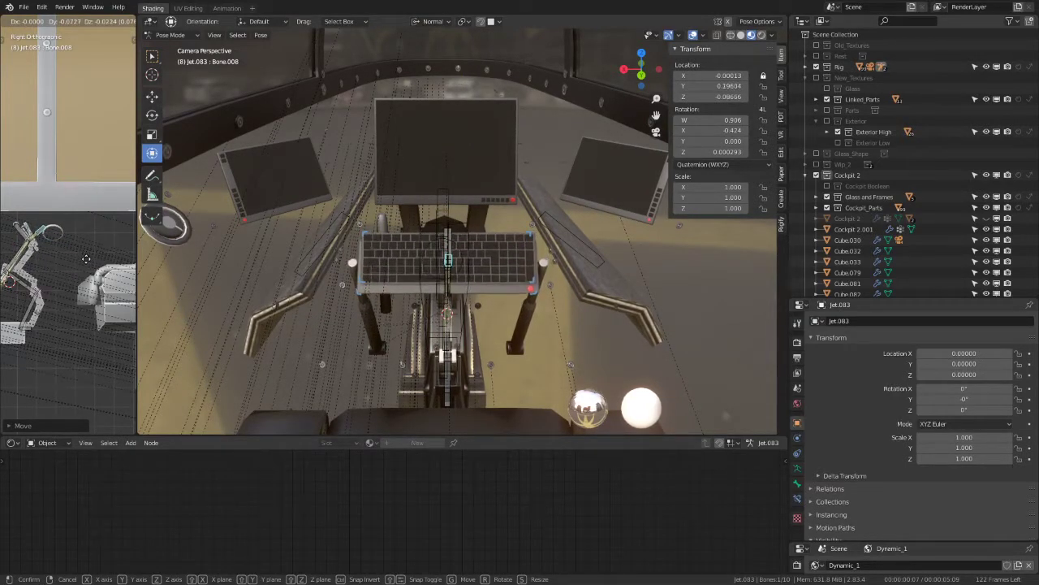
click(86, 259)
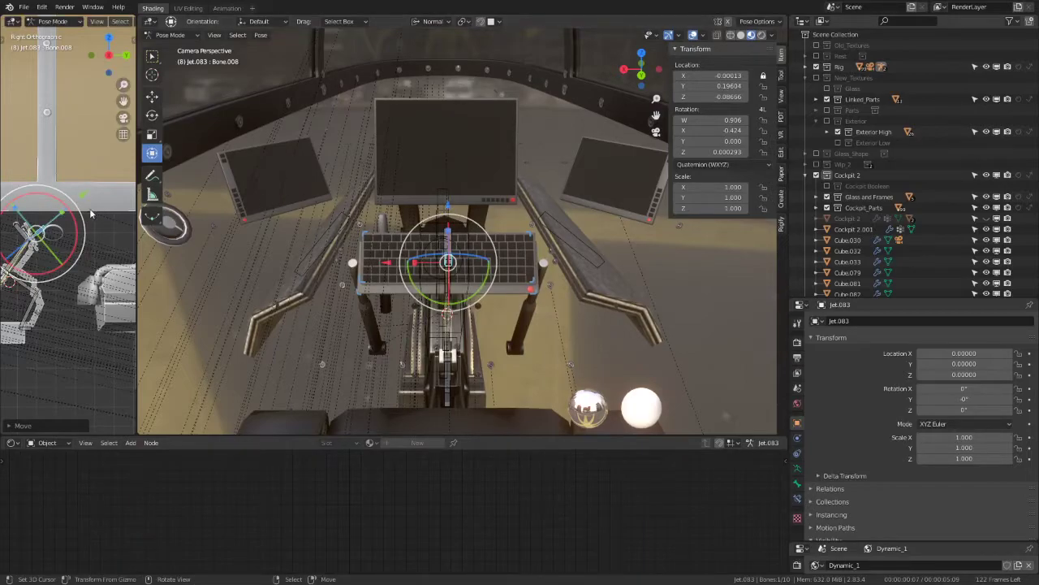
key(g)
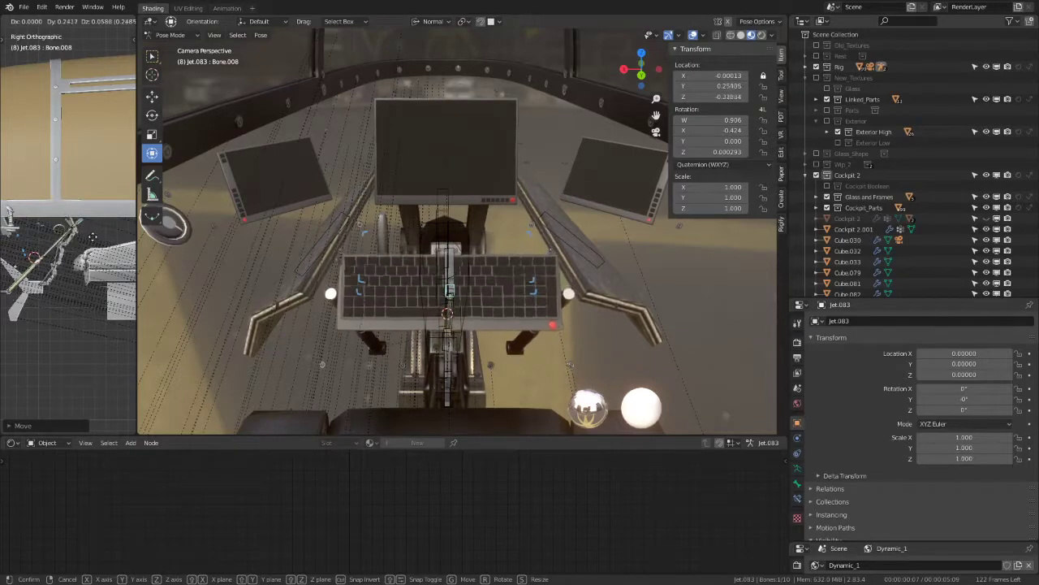
click(89, 239)
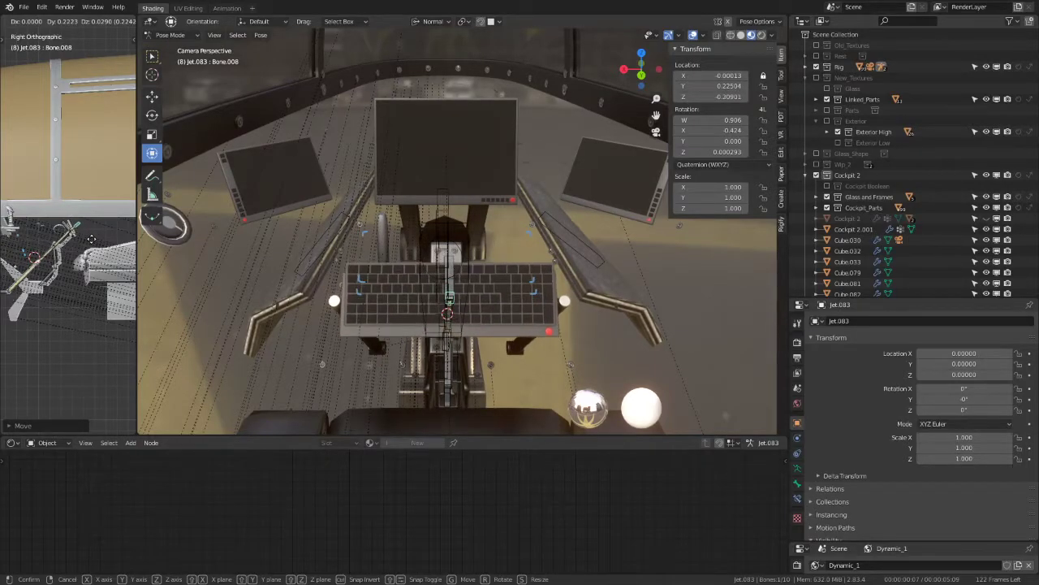
middle_drag(487, 212, 595, 173)
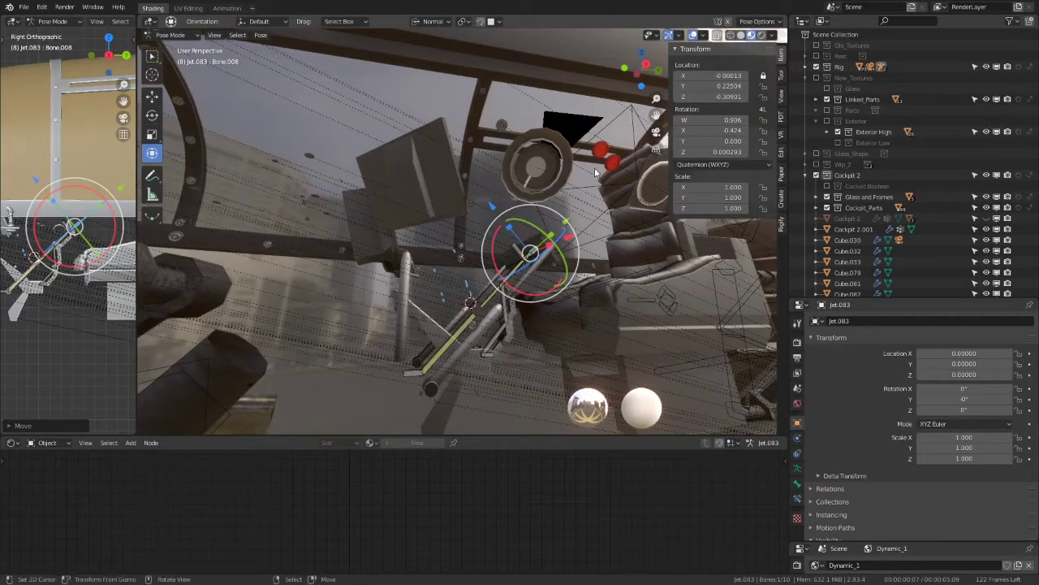
key(KP_3)
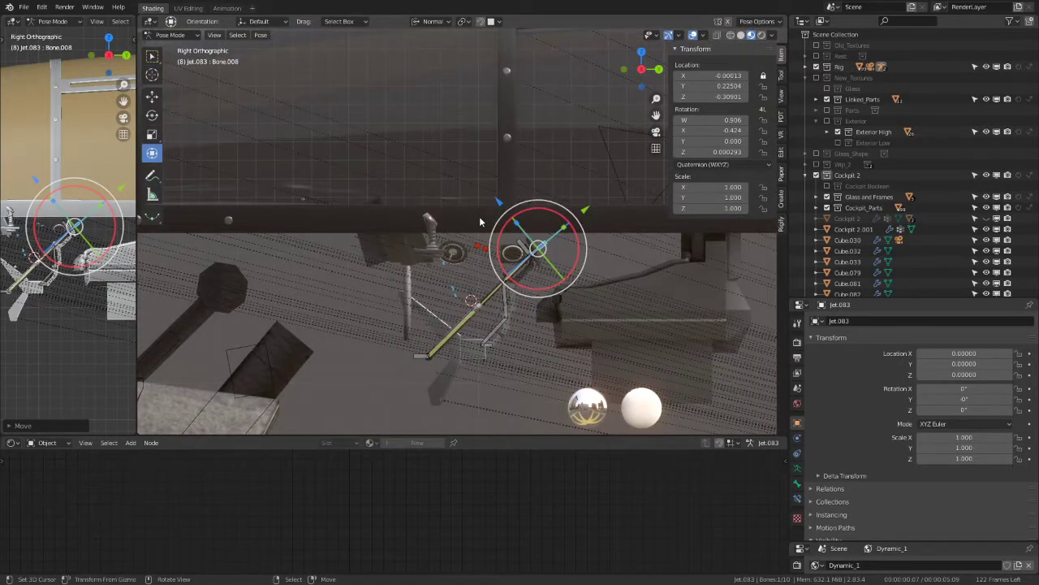
key(ctrl+space)
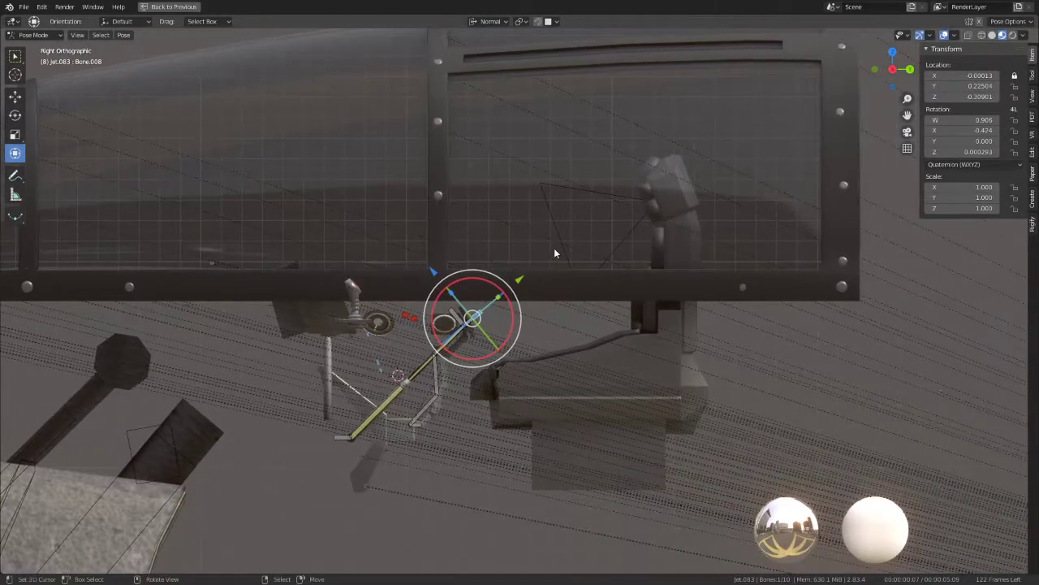
Step: Annotate a rough head and body sketch, then undo both strokes
click(16, 175)
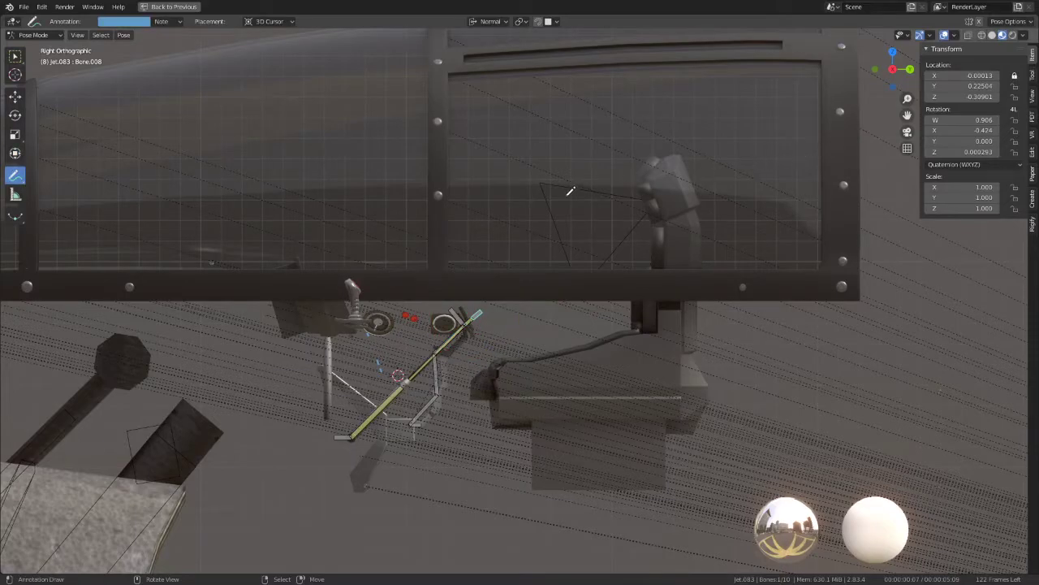
drag(605, 165, 583, 175)
mouse_move(587, 211)
mouse_down()
mouse_move(617, 209)
mouse_move(609, 170)
mouse_up()
mouse_move(587, 233)
mouse_down()
mouse_move(584, 311)
mouse_move(625, 276)
mouse_move(622, 218)
mouse_up()
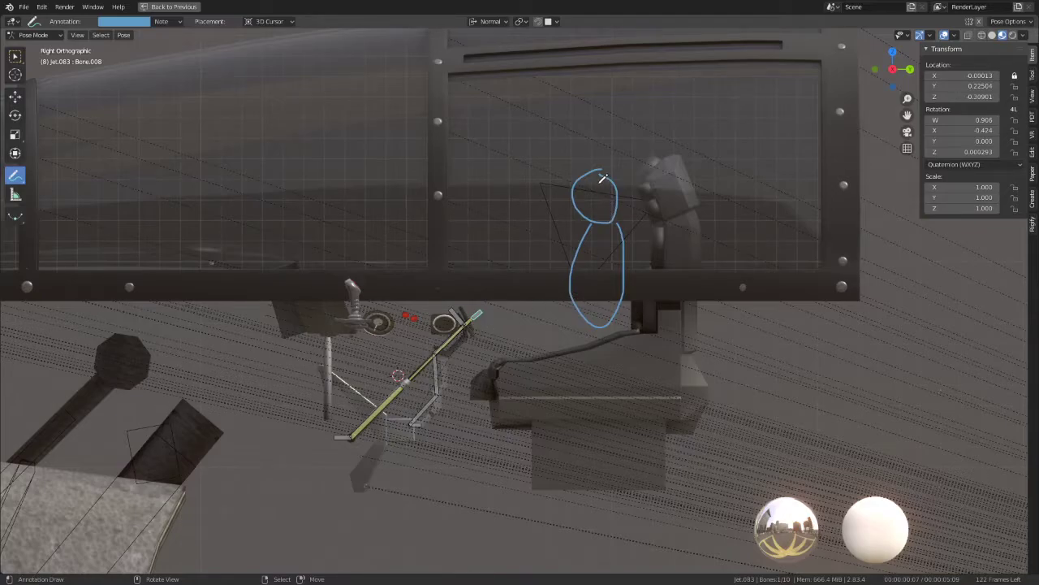
key(ctrl+z)
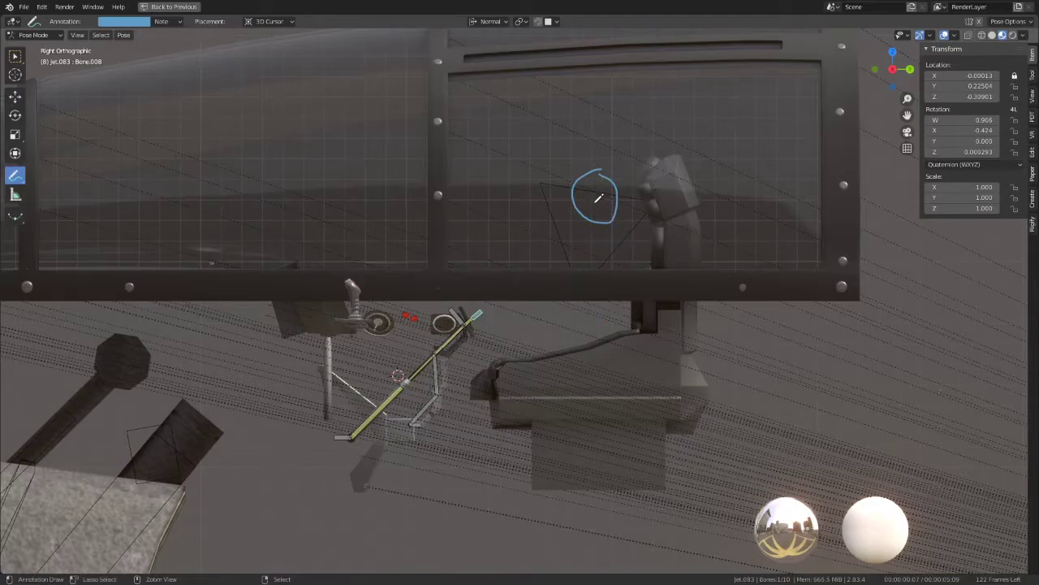
key(ctrl+z)
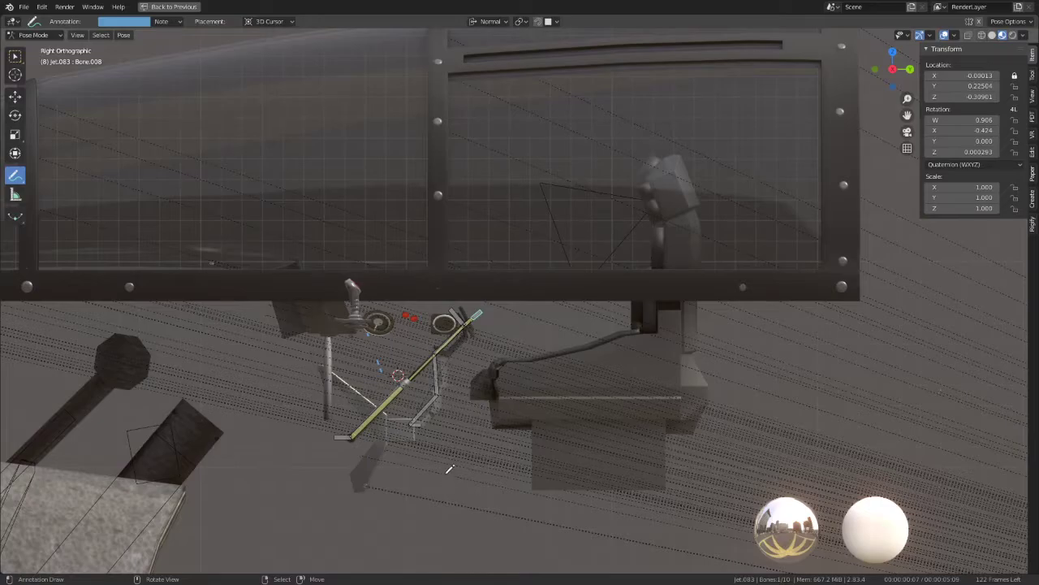
Step: Draw the seated pilot's legs, thigh, back, torso, head and arm over the seat
mouse_move(449, 468)
mouse_down()
mouse_move(484, 412)
mouse_move(481, 472)
mouse_up()
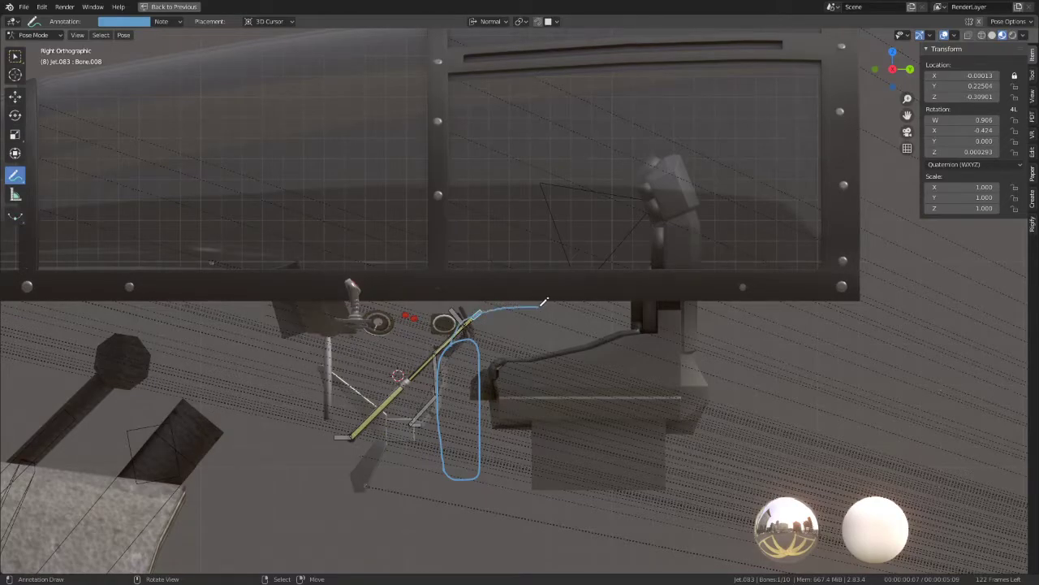
drag(531, 347, 455, 349)
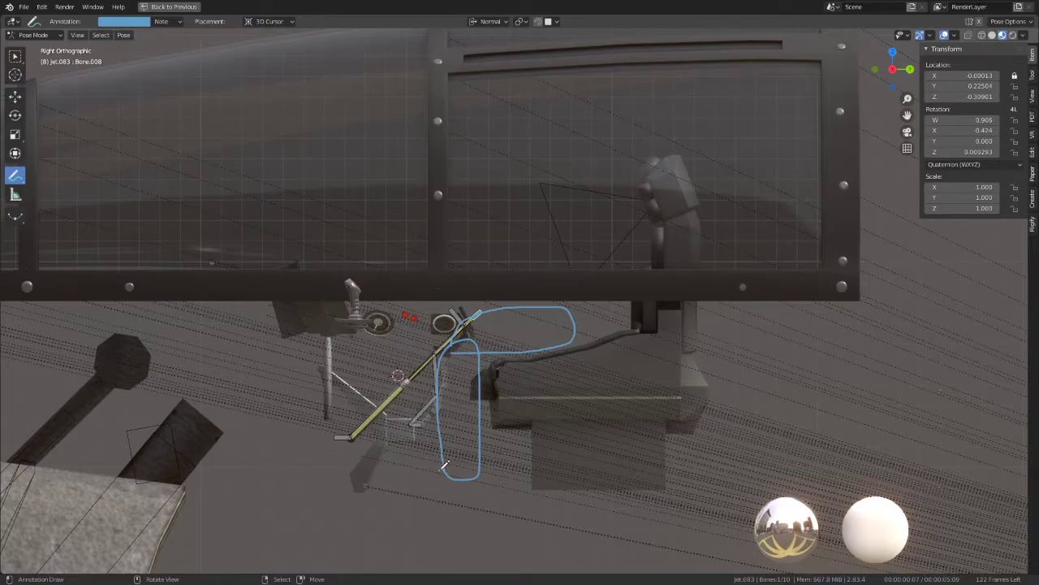
drag(427, 487, 484, 484)
mouse_move(542, 284)
mouse_down()
mouse_move(541, 226)
mouse_move(598, 297)
mouse_move(587, 328)
mouse_move(565, 329)
mouse_up()
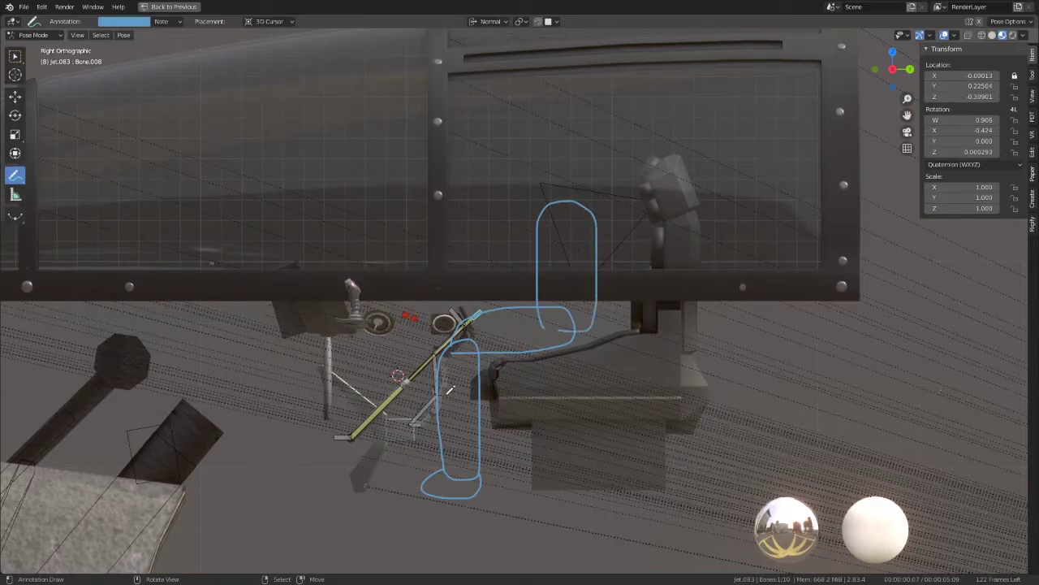
mouse_move(551, 190)
mouse_down()
mouse_move(531, 167)
mouse_move(560, 131)
mouse_move(595, 190)
mouse_move(537, 184)
mouse_up()
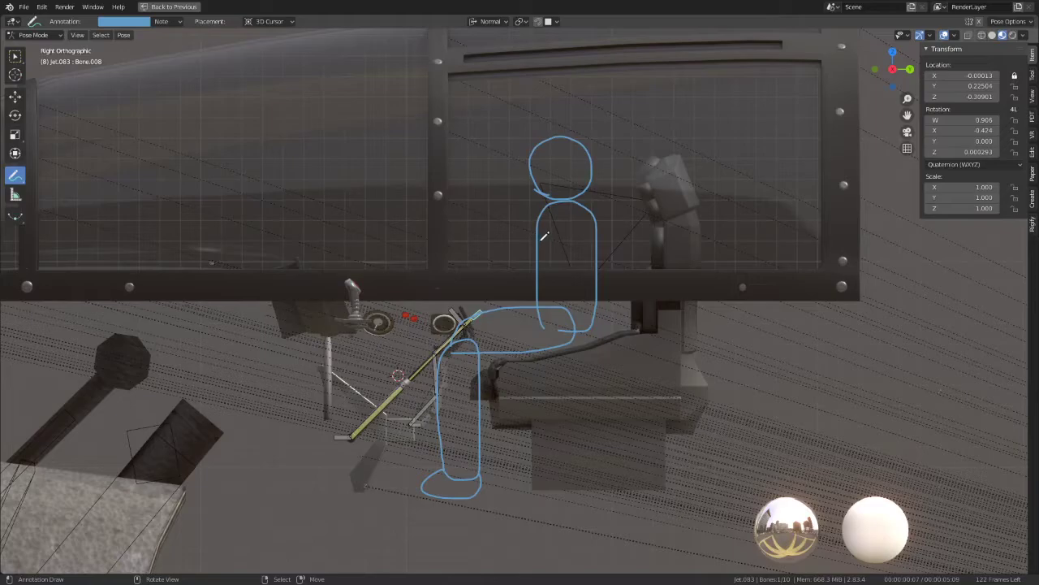
mouse_move(539, 218)
mouse_down()
mouse_move(567, 230)
mouse_move(551, 277)
mouse_up()
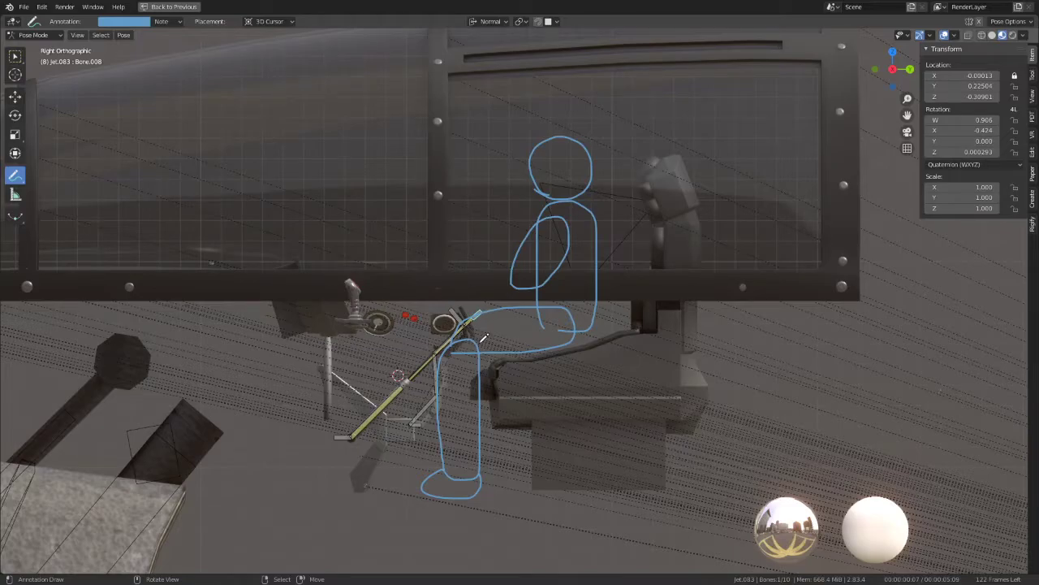
Step: Switch to Object Mode and hide the cockpit Glass object
click(32, 35)
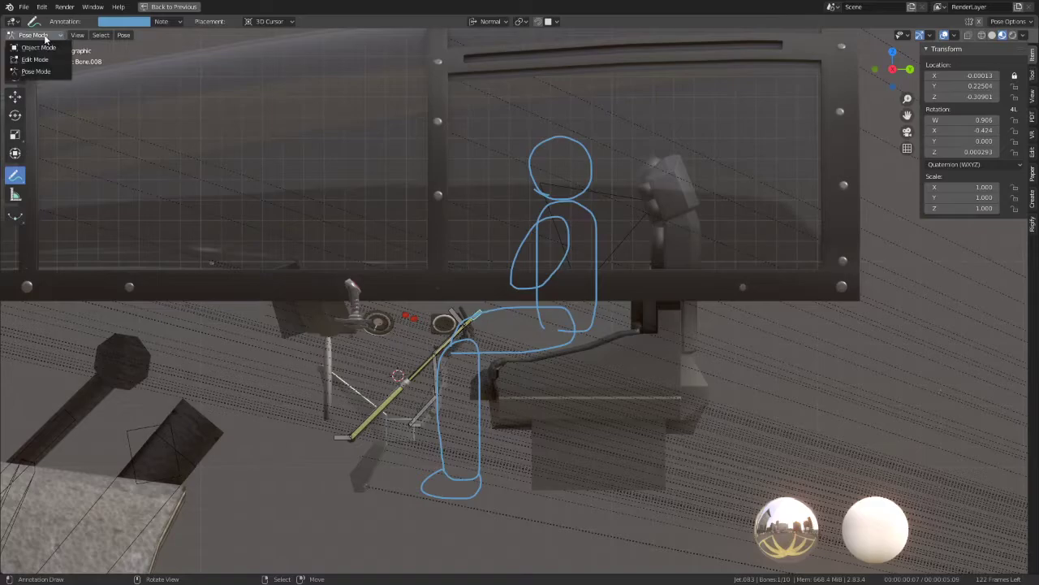
click(52, 51)
click(618, 459)
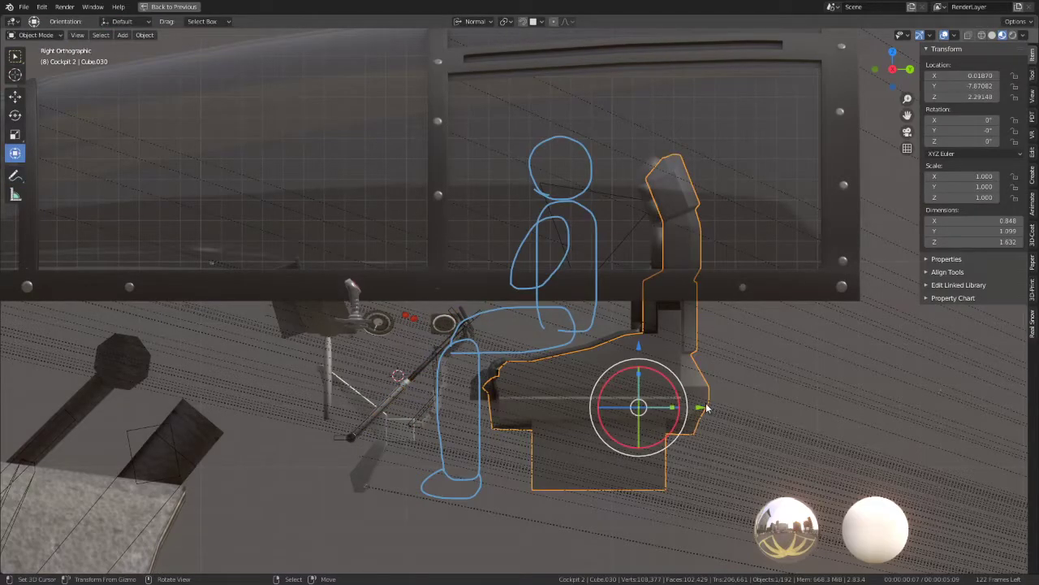
mouse_move(646, 338)
middle_down()
mouse_move(603, 321)
mouse_move(507, 379)
middle_up()
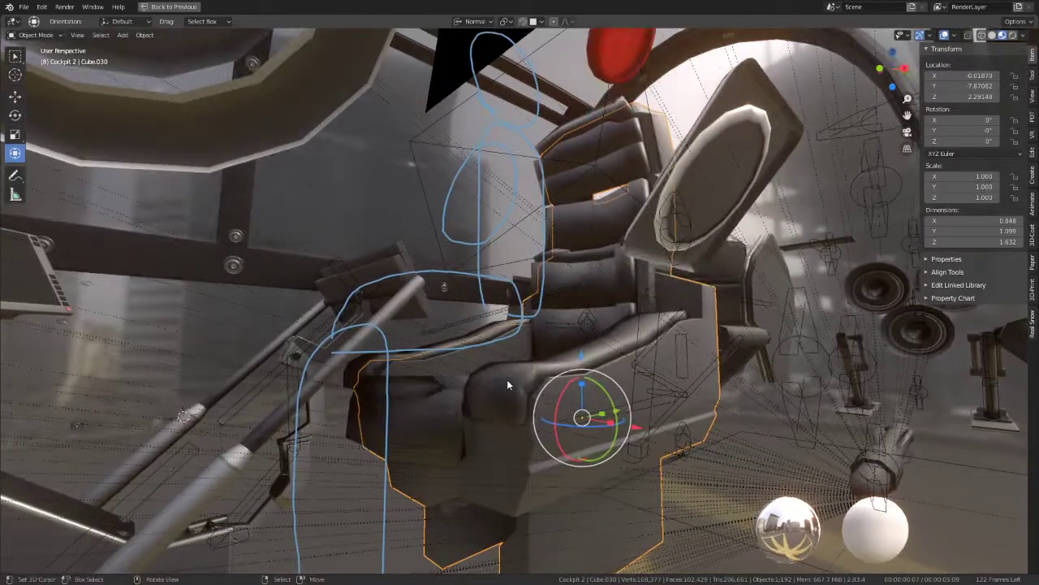
click(506, 379)
shift+click(595, 293)
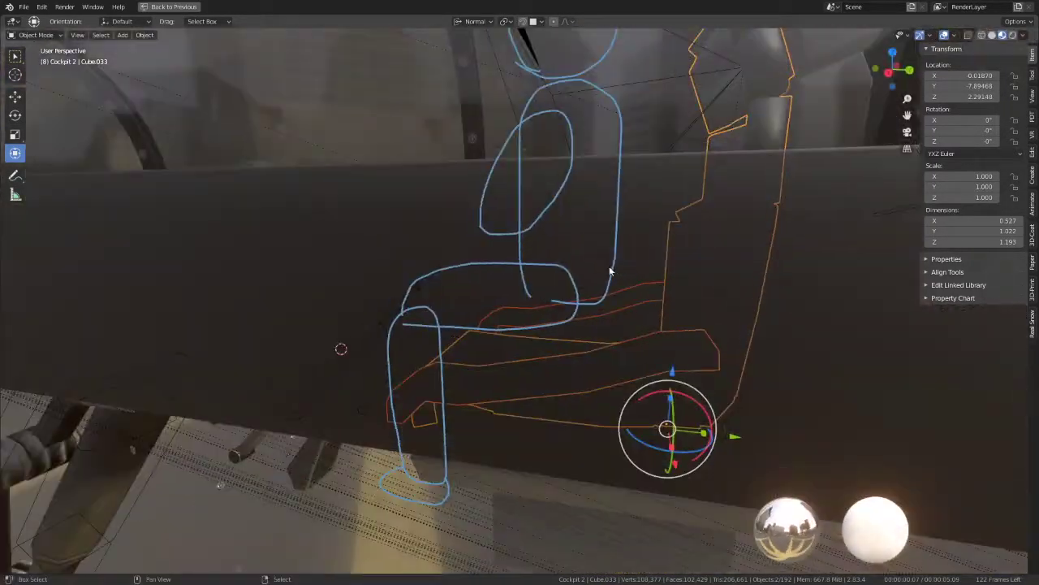
middle_drag(595, 295, 604, 305)
shift+click(610, 224)
click(610, 224)
key(KP_Decimal)
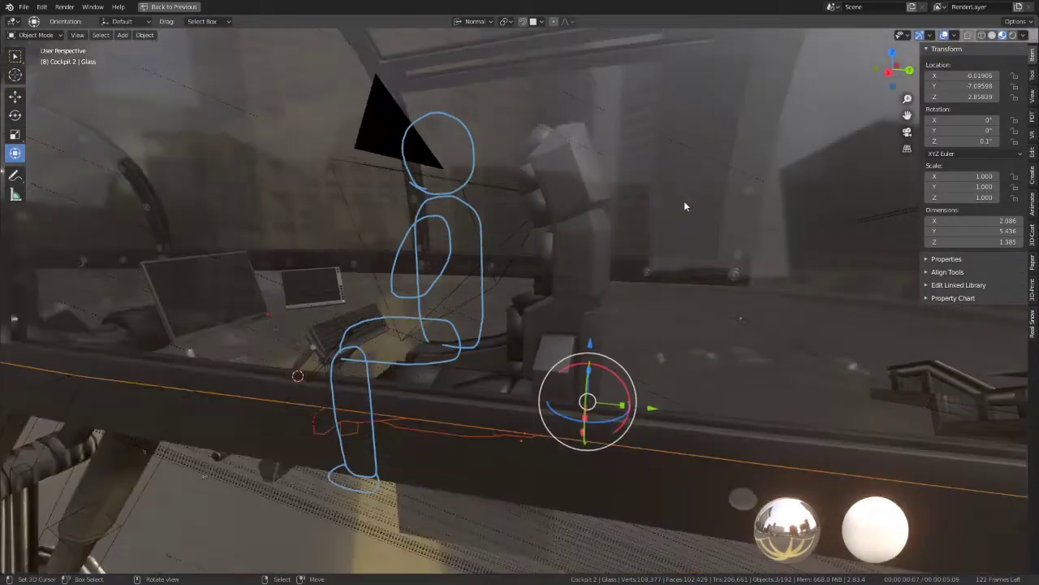
key(h)
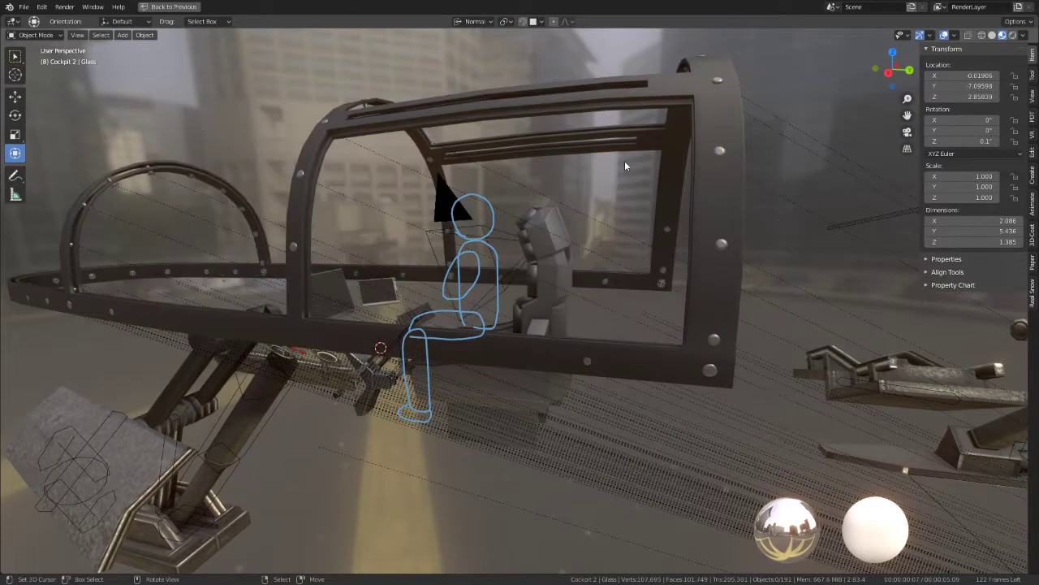
scroll(605, 180, up, 3)
Step: Parent the seat pieces to Cube.030 using Object (Keep Transform)
click(533, 137)
click(585, 166)
key(g)
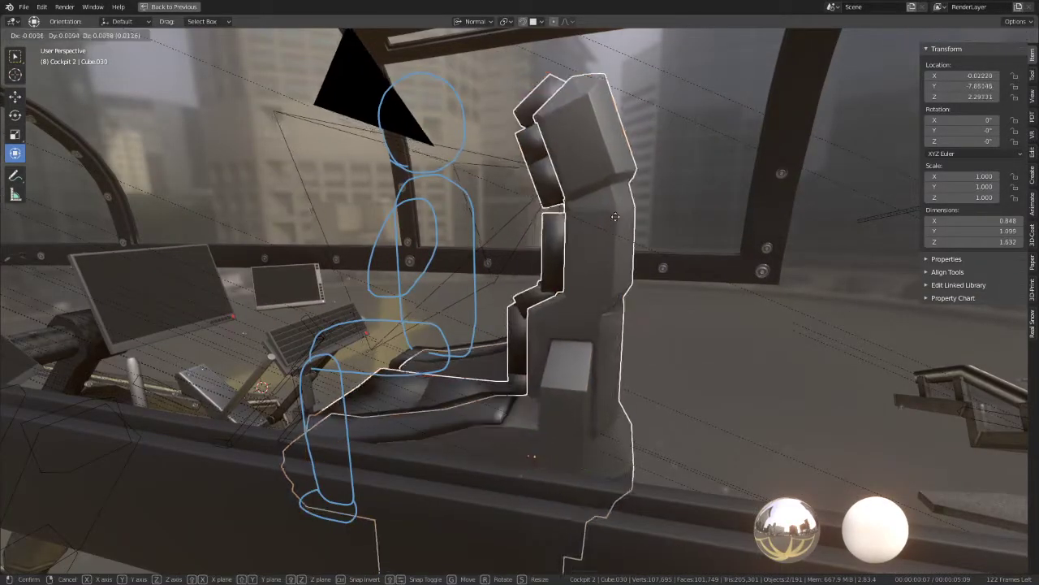
right_click(481, 407)
key(g)
right_click(476, 404)
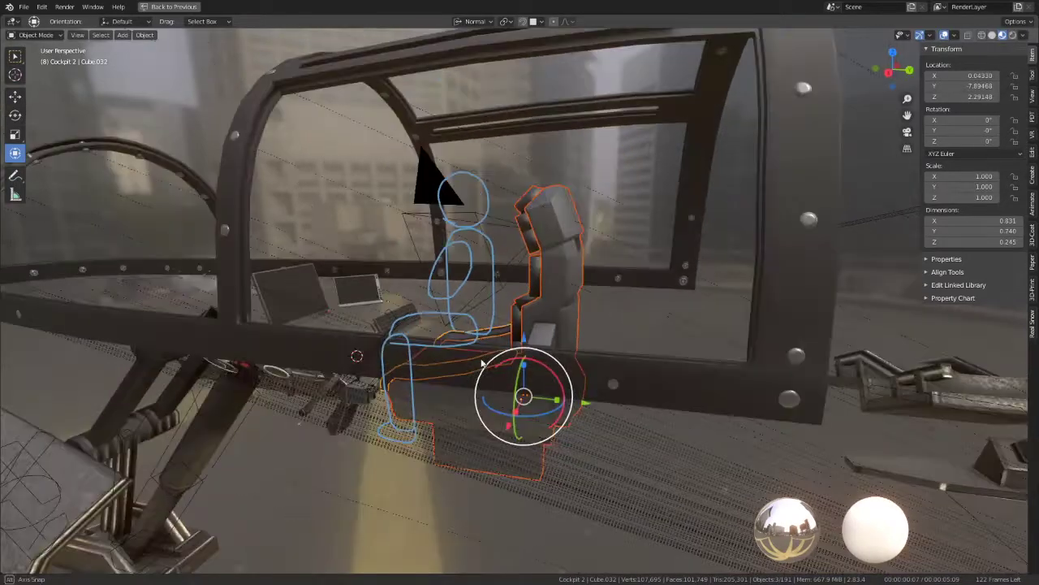
key(g)
right_click(542, 457)
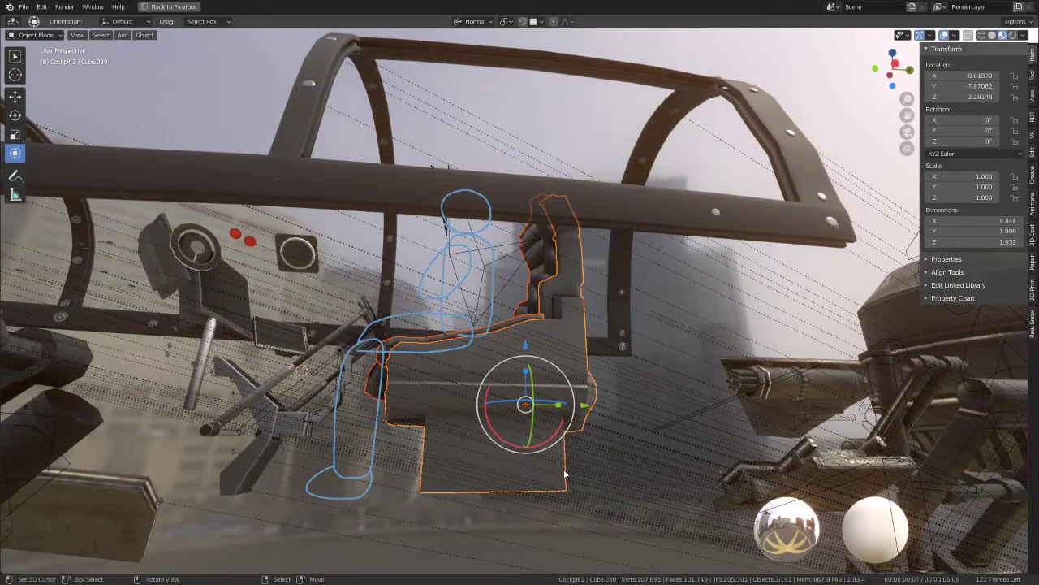
key(ctrl+p)
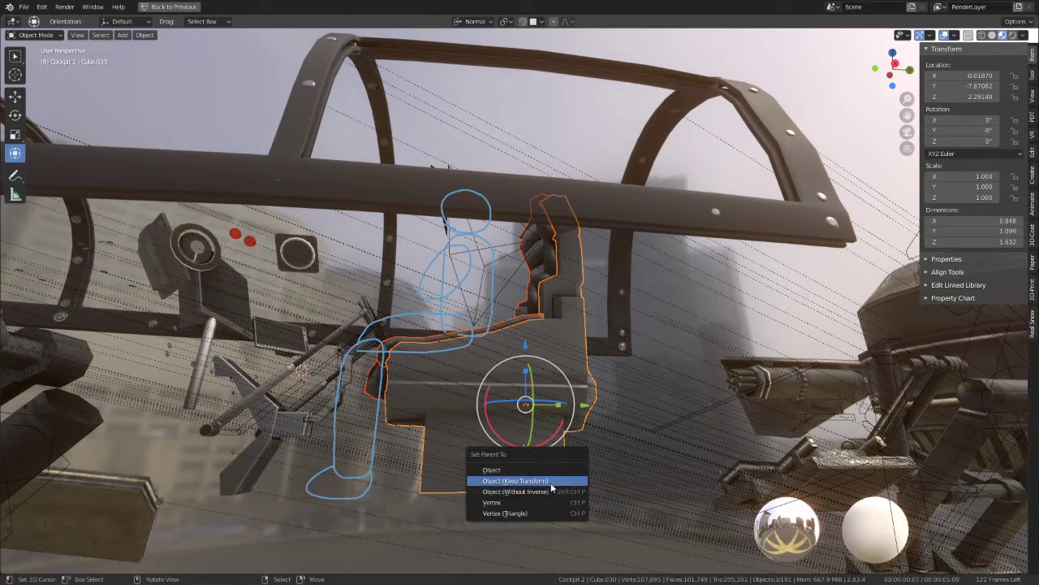
click(552, 480)
key(KP_3)
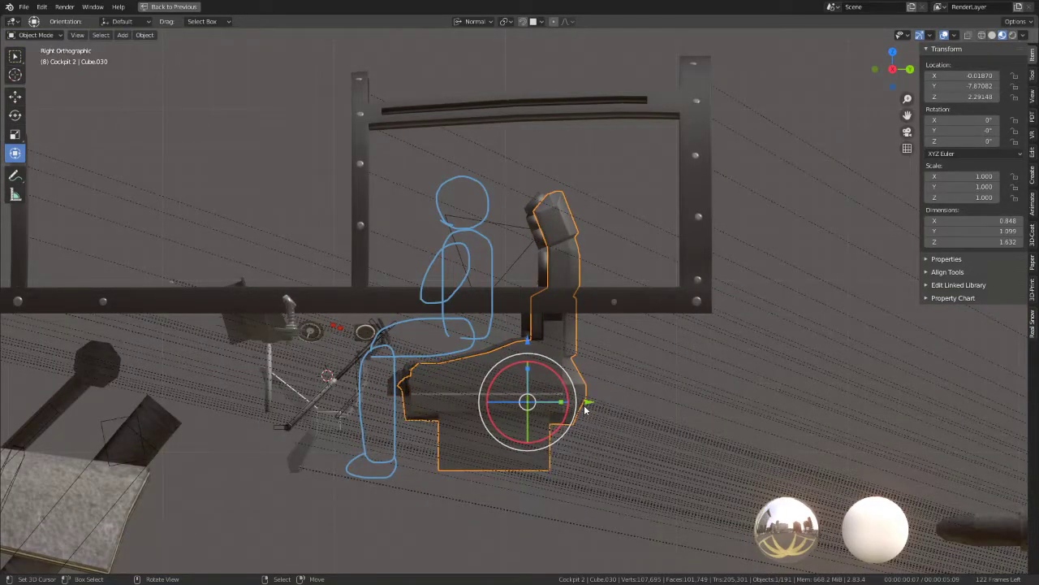
Step: Slide the seat Cube.030 along Y to location Y −7.94355 under the pilot sketch
drag(585, 401, 571, 404)
scroll(572, 404, up, 3)
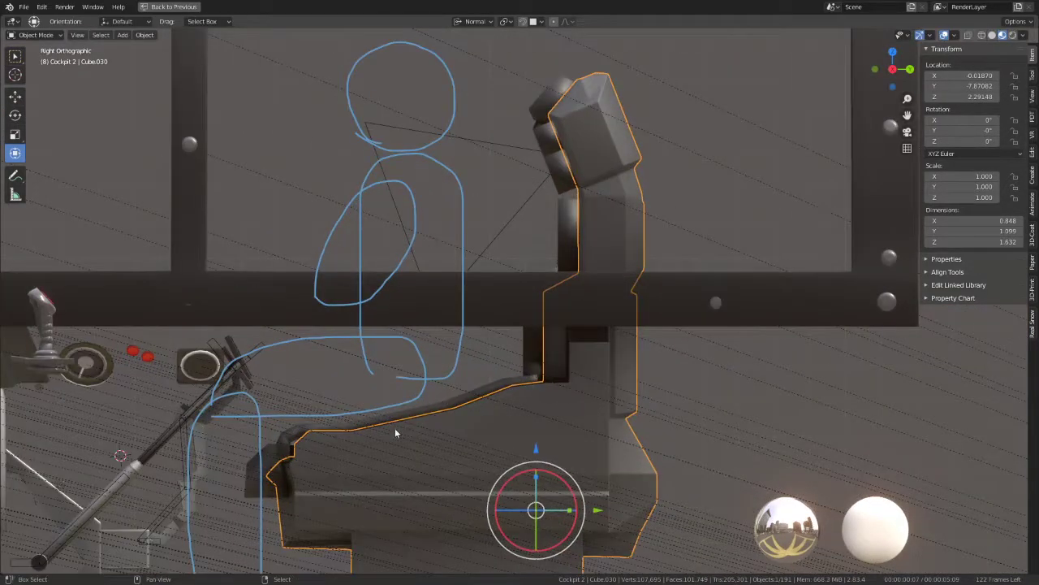
scroll(555, 284, up, 3)
scroll(814, 406, up, 1)
drag(768, 416, 508, 367)
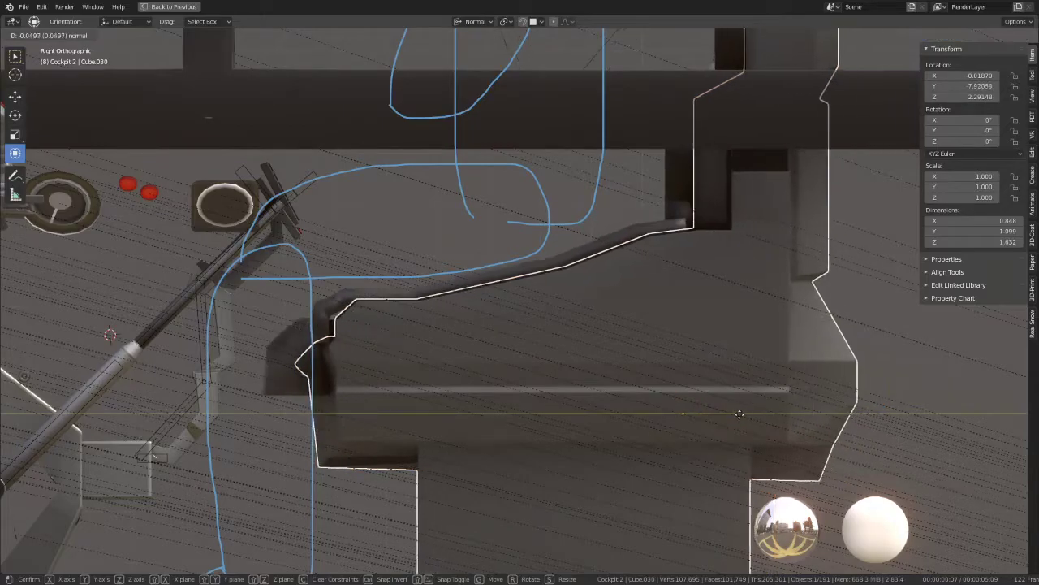
mouse_move(507, 368)
middle_down()
mouse_move(598, 340)
mouse_move(826, 376)
middle_up()
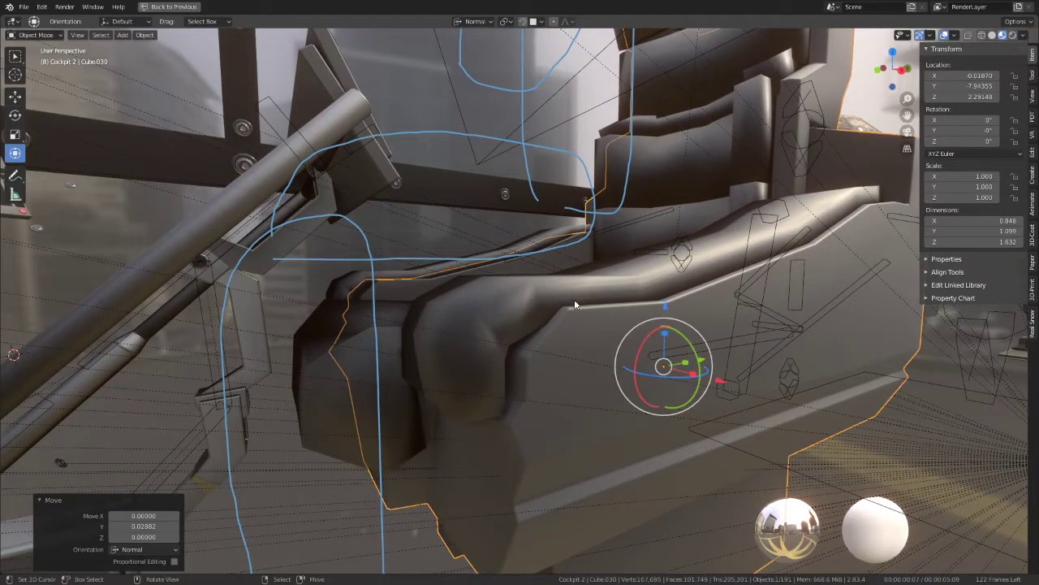
mouse_move(574, 299)
middle_down()
mouse_move(529, 337)
mouse_move(580, 314)
middle_up()
scroll(580, 314, down, 2)
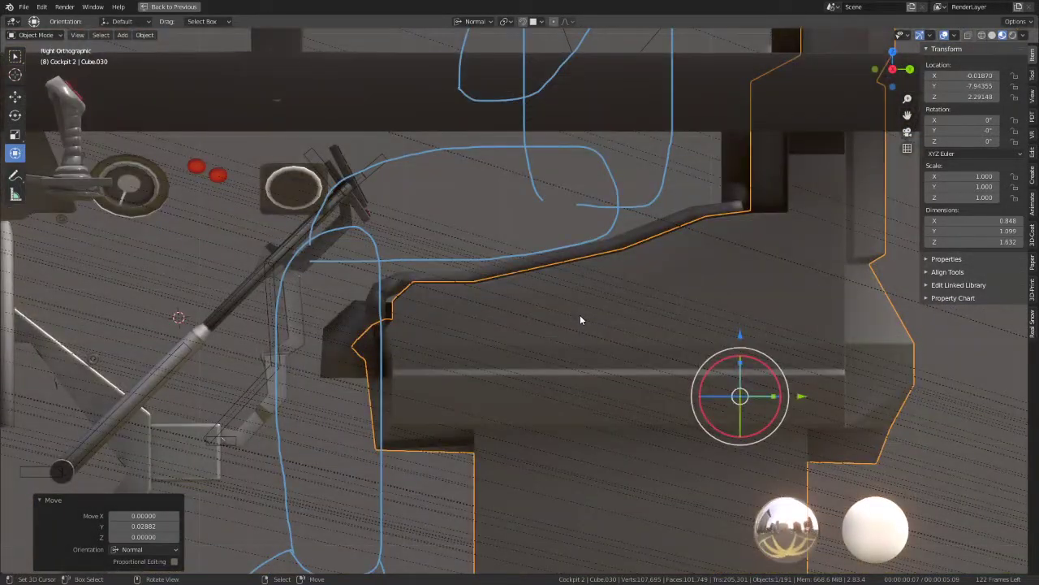
scroll(580, 314, down, 3)
scroll(588, 290, up, 3)
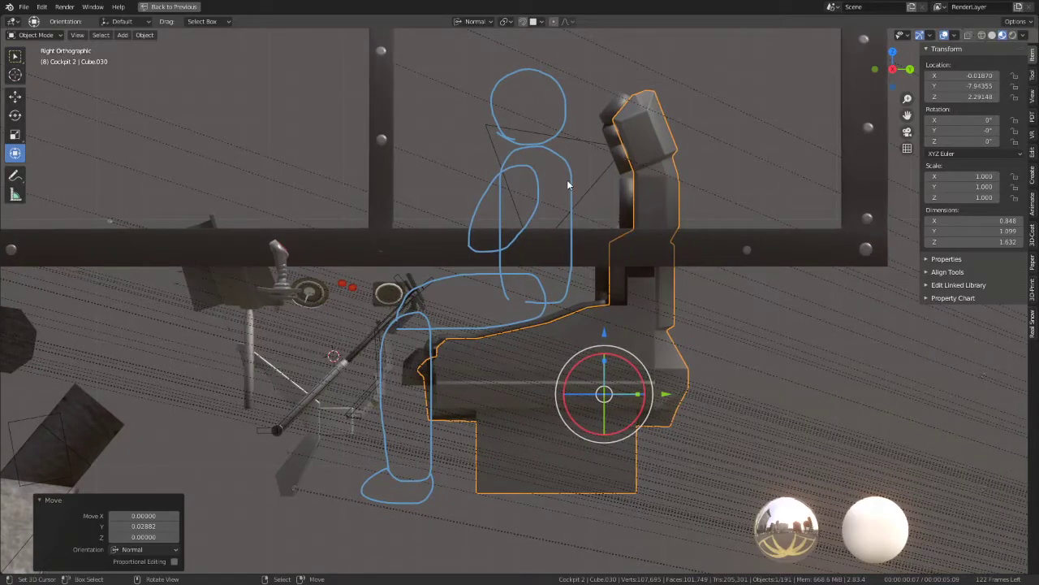
Step: Redraw the knee loop of the pilot sketch with the Annotate tool
click(35, 36)
key(shift+space)
key(d)
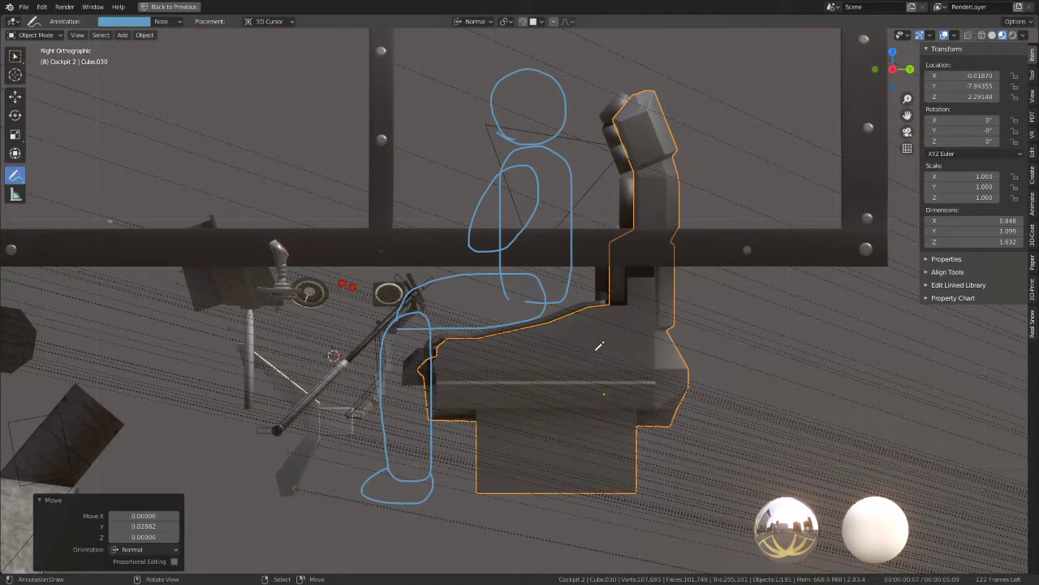
drag(502, 279, 487, 317)
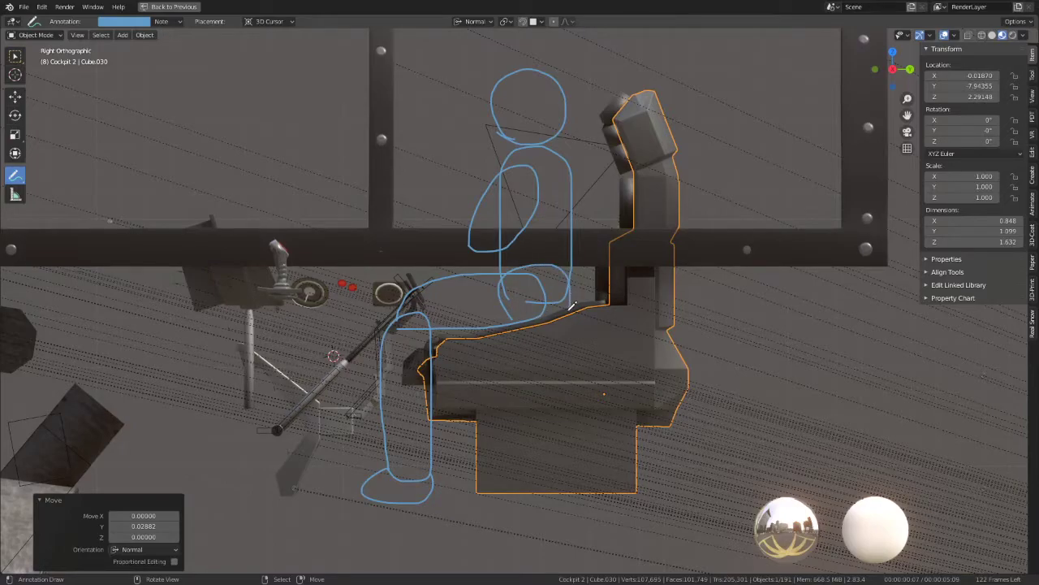
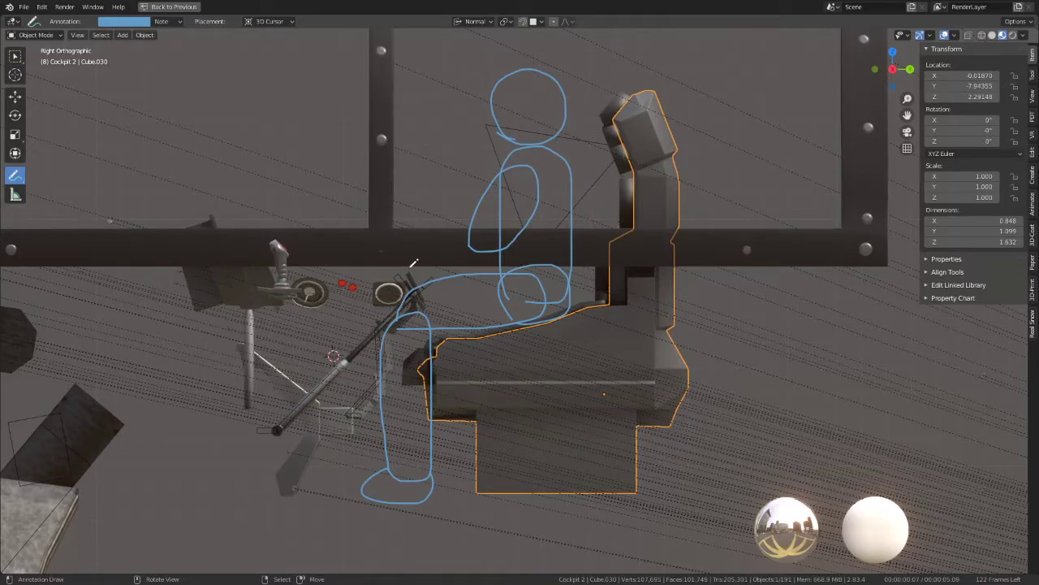
Step: Sketch loops over the pilot's torso and hip and a thigh stroke to the knee, then check in perspective
mouse_move(521, 162)
mouse_down()
mouse_move(481, 227)
mouse_move(527, 250)
mouse_move(551, 167)
mouse_move(522, 166)
mouse_up()
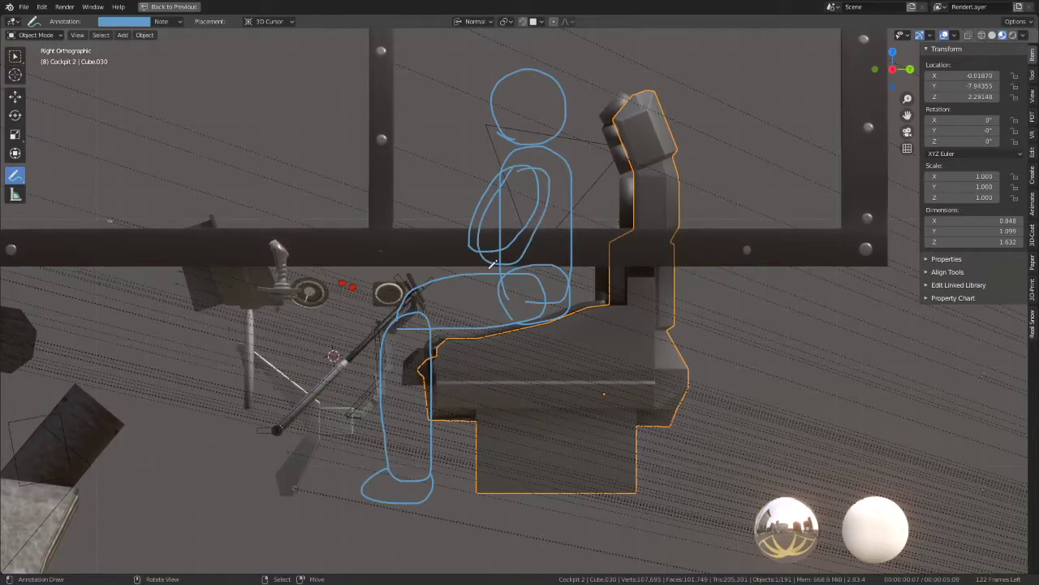
mouse_move(491, 262)
mouse_down()
mouse_move(475, 242)
mouse_move(516, 253)
mouse_move(469, 262)
mouse_up()
mouse_move(397, 276)
mouse_down()
mouse_move(455, 240)
mouse_move(497, 248)
mouse_move(443, 284)
mouse_move(394, 289)
mouse_up()
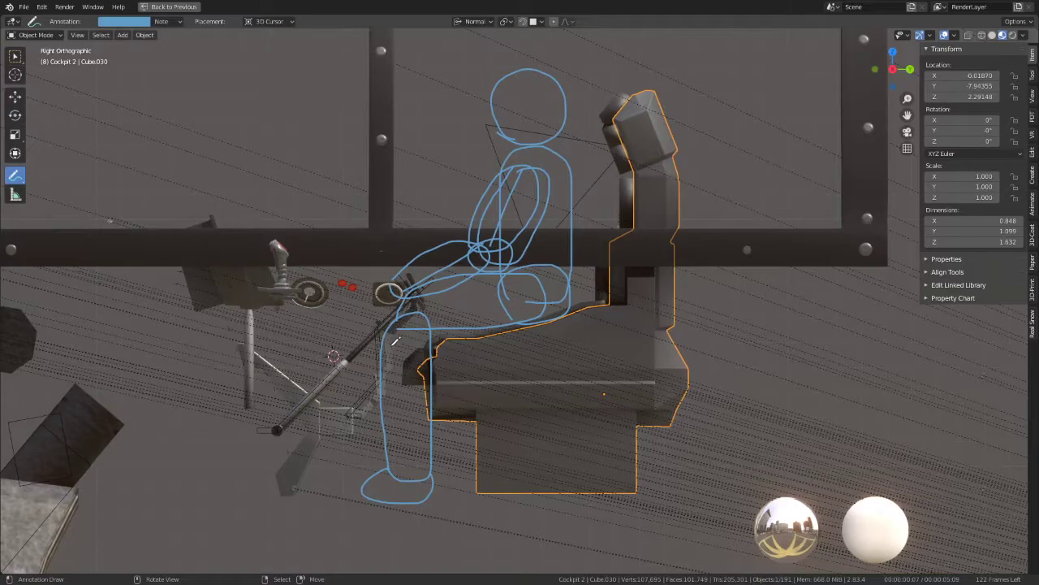
mouse_move(395, 341)
mouse_down()
mouse_move(385, 325)
mouse_move(497, 276)
mouse_move(546, 291)
mouse_move(393, 379)
mouse_up()
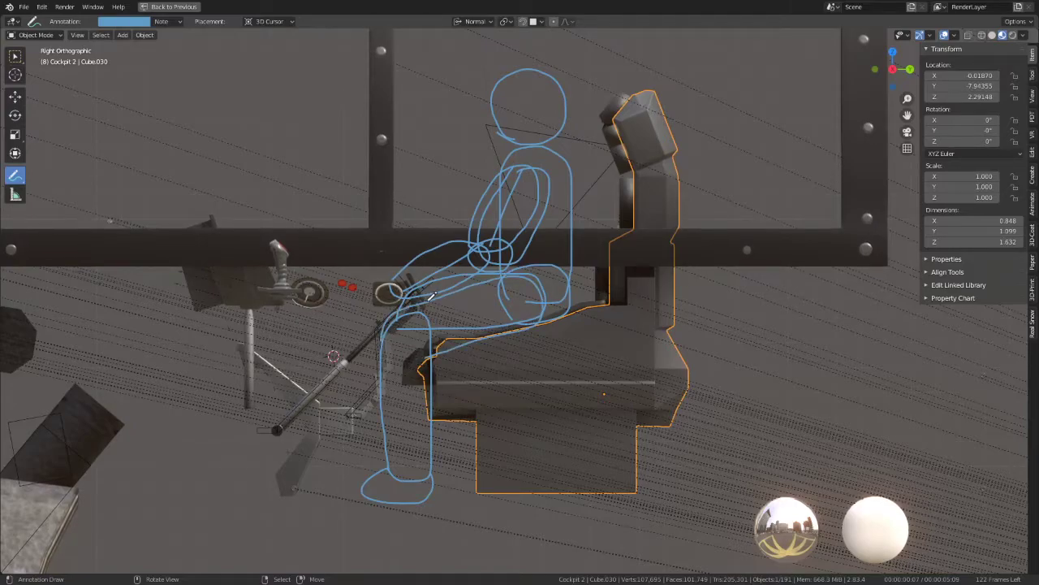
mouse_move(608, 220)
middle_down()
mouse_move(473, 267)
mouse_move(504, 243)
mouse_move(495, 262)
middle_up()
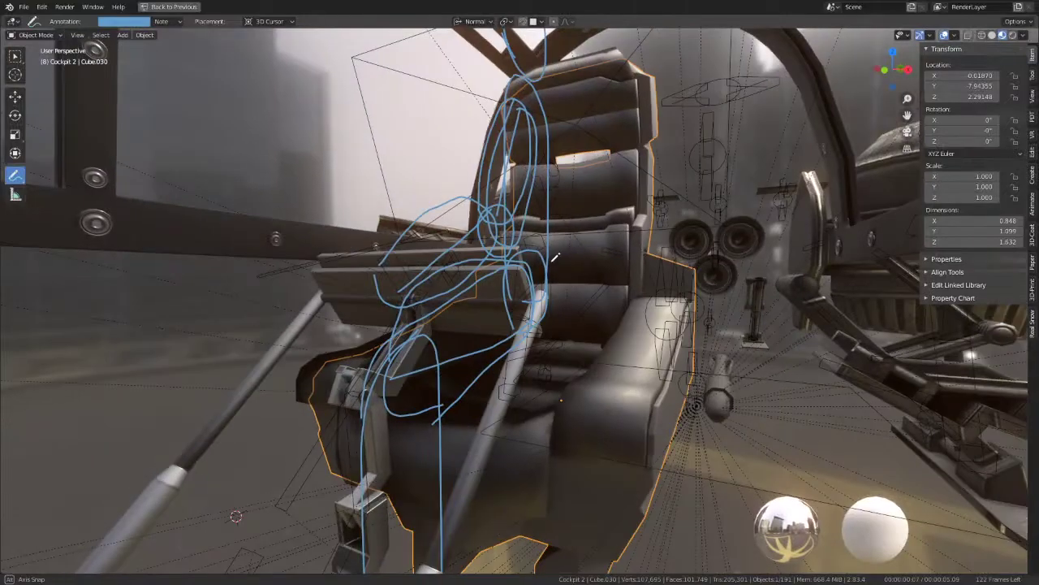
Step: Select the keyboard tray arm rig Jet.083 and put it in Pose Mode with its arm bone selected
key(KP_3)
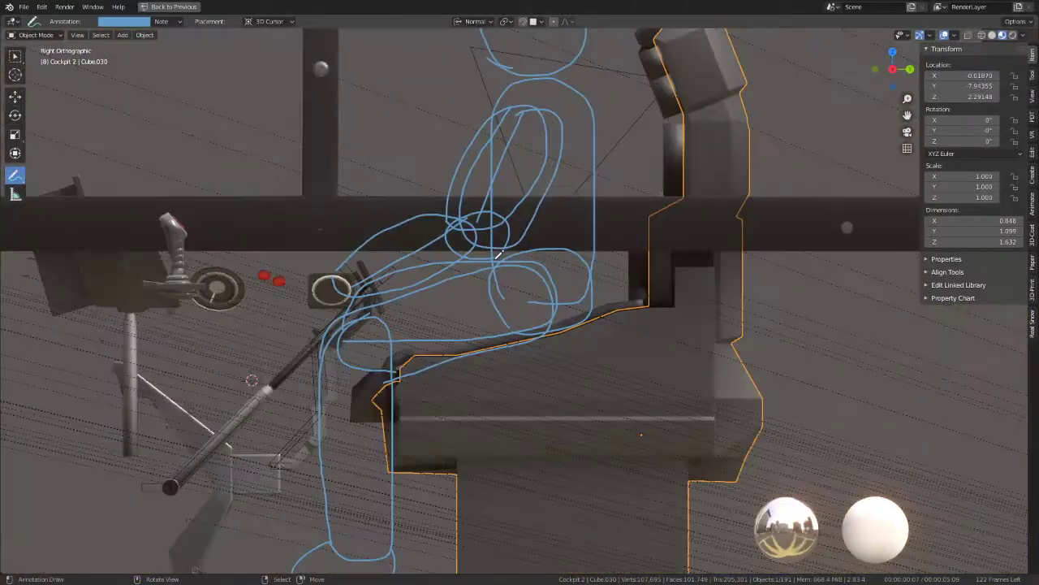
click(33, 35)
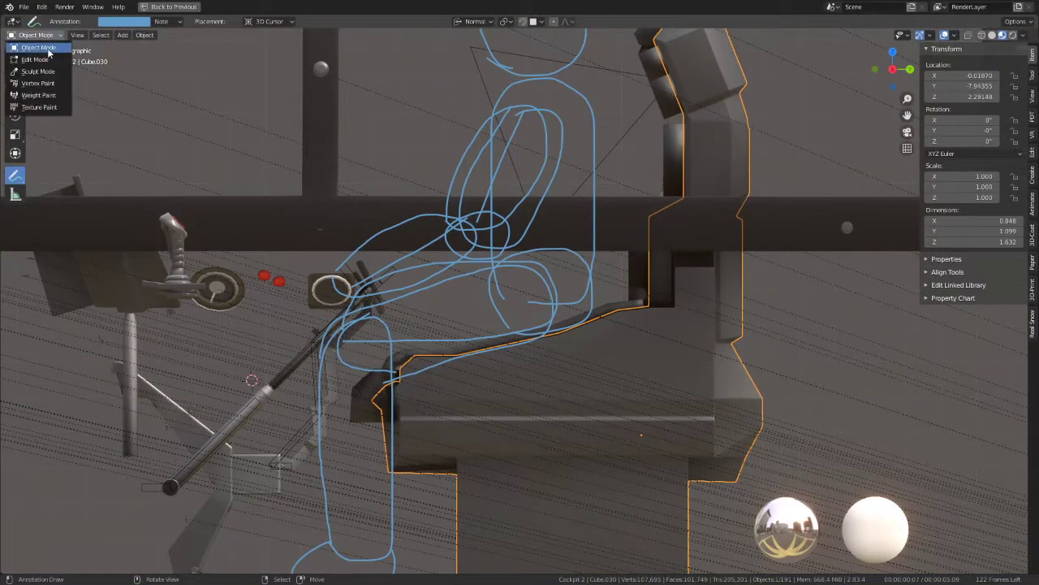
right_click(392, 276)
click(33, 35)
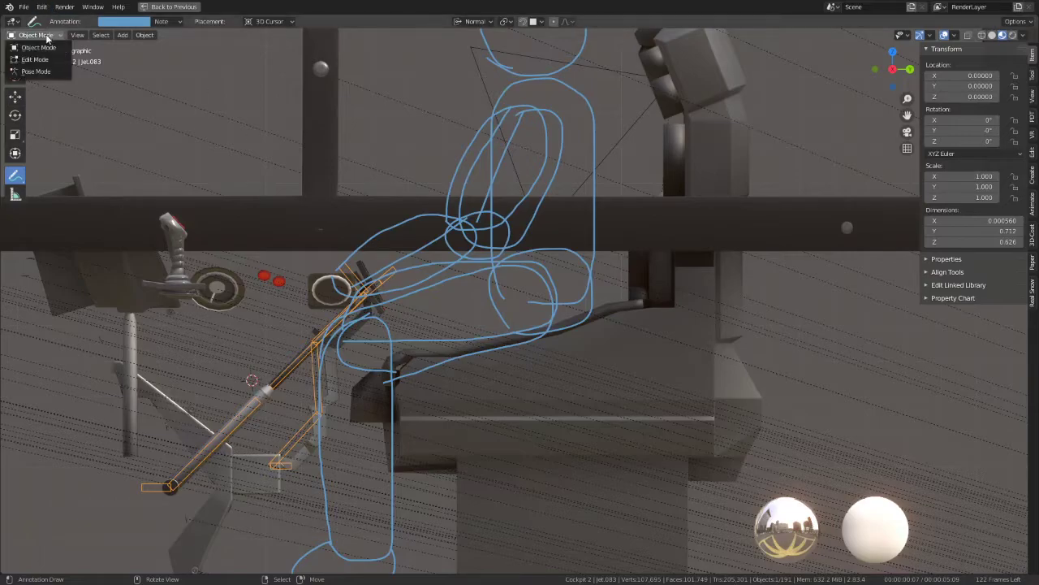
click(32, 70)
right_click(395, 272)
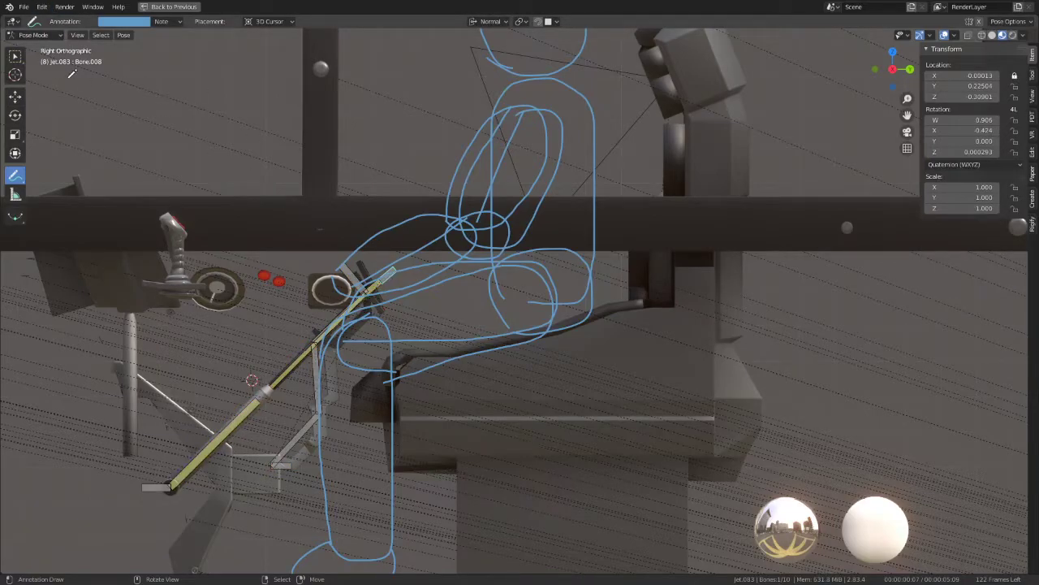
click(32, 34)
click(52, 46)
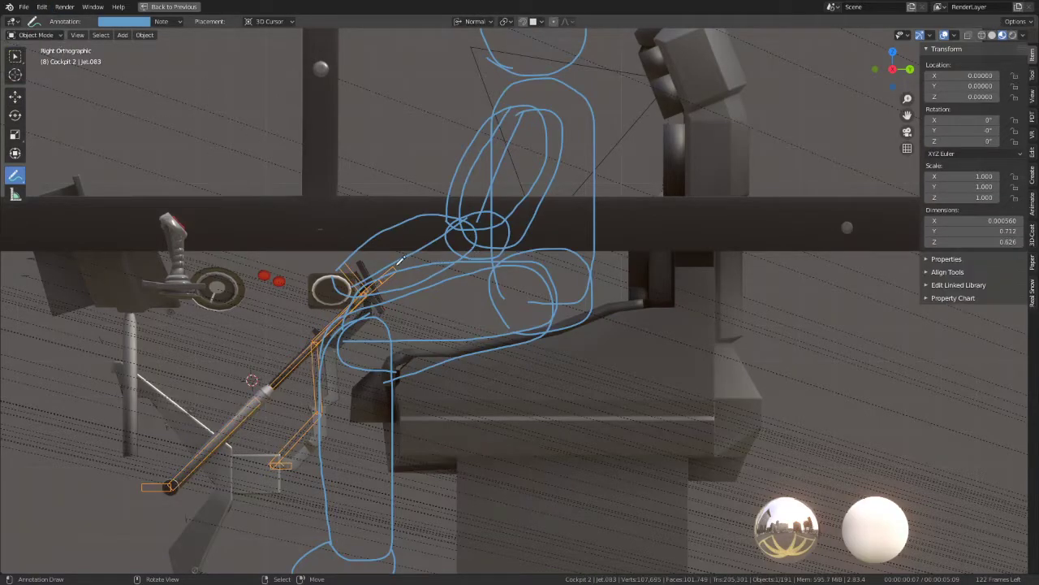
click(15, 96)
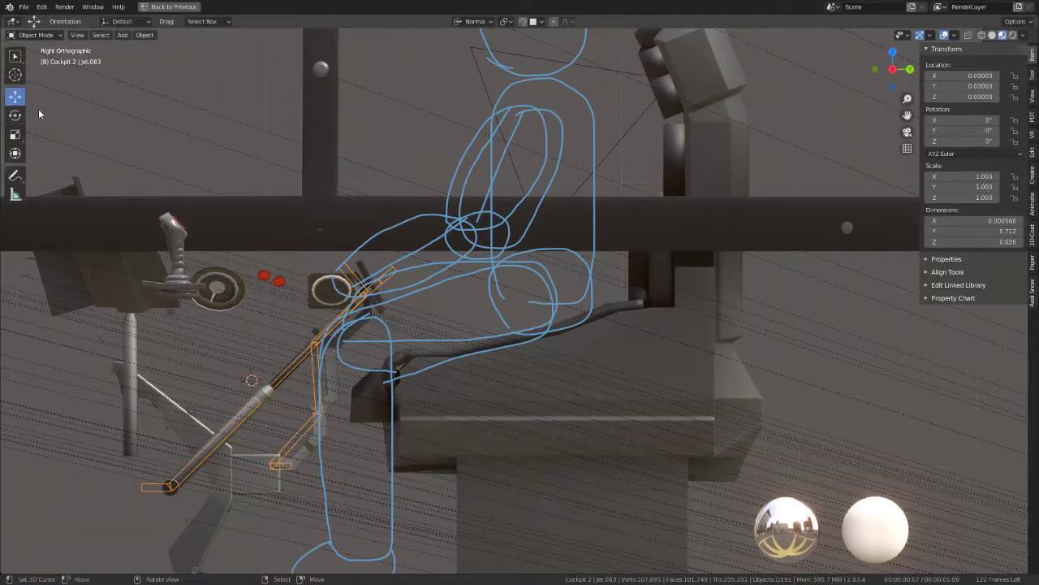
click(47, 36)
click(59, 65)
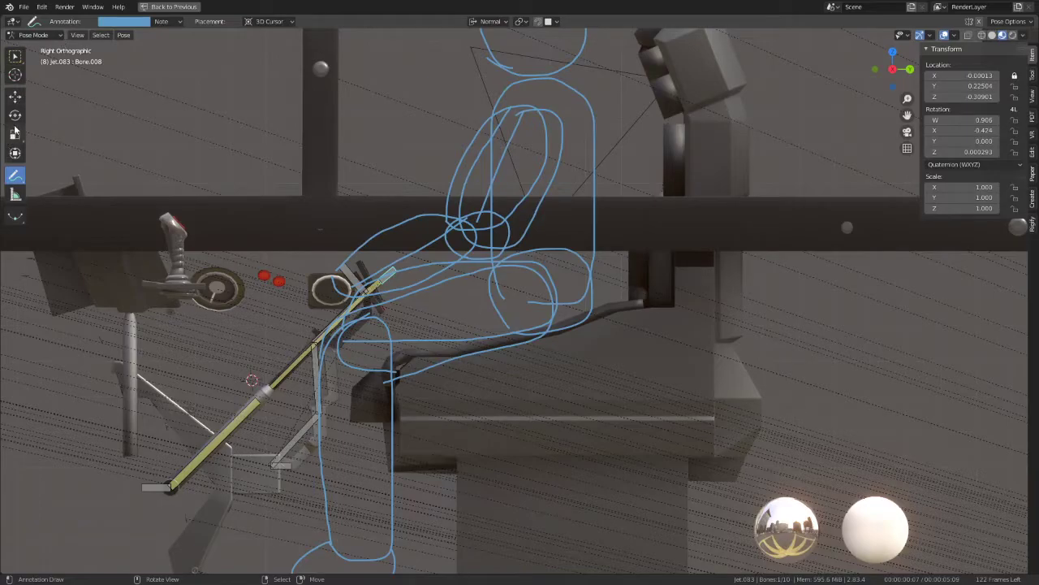
click(16, 155)
Step: Move the arm bone upward, then nudge it twice so its end sits near the pilot's lap
key(g)
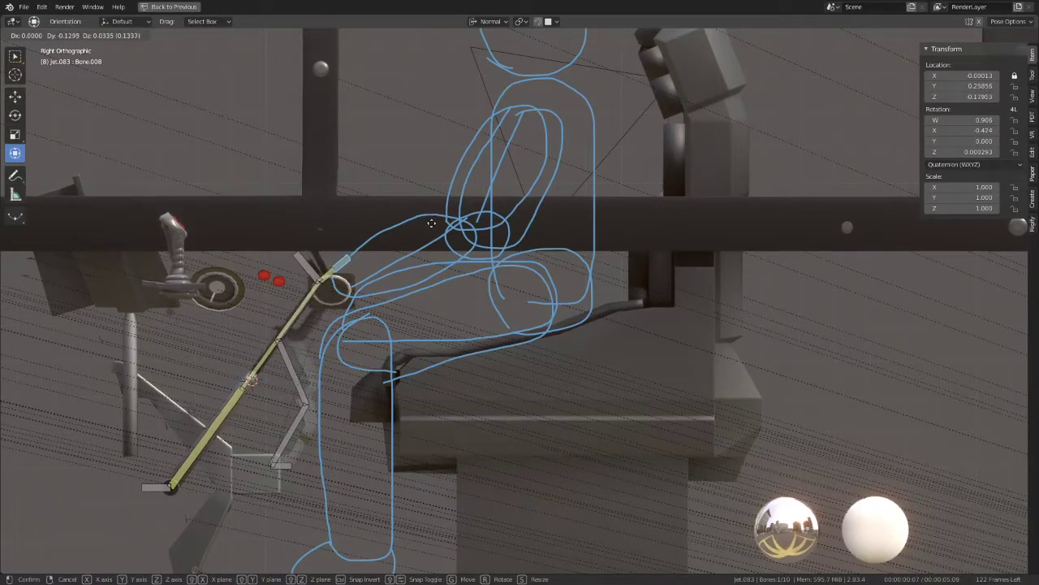
click(438, 230)
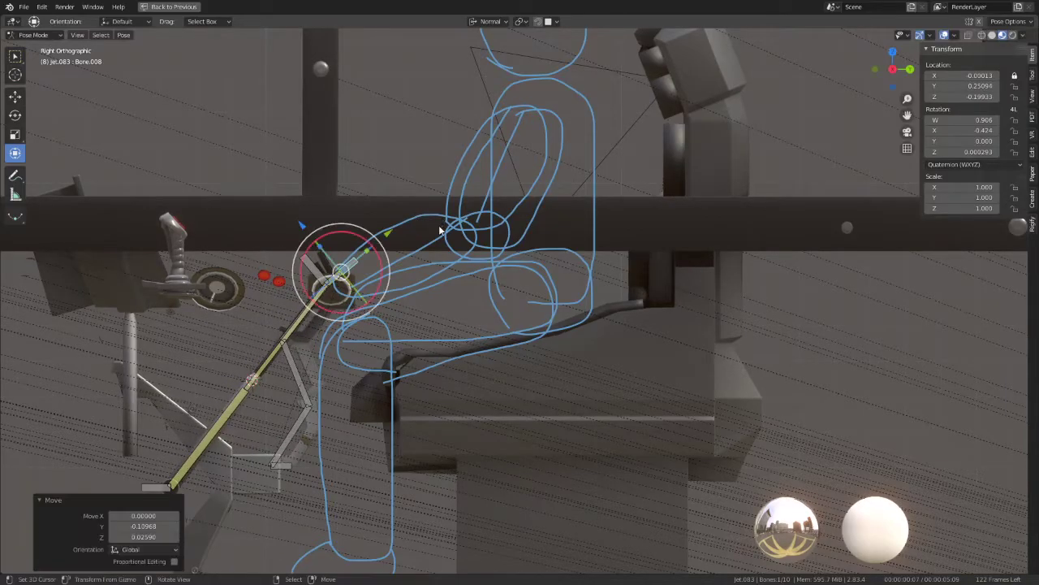
mouse_move(451, 238)
middle_down()
mouse_move(424, 281)
mouse_move(439, 240)
mouse_move(548, 236)
middle_up()
key(KP_3)
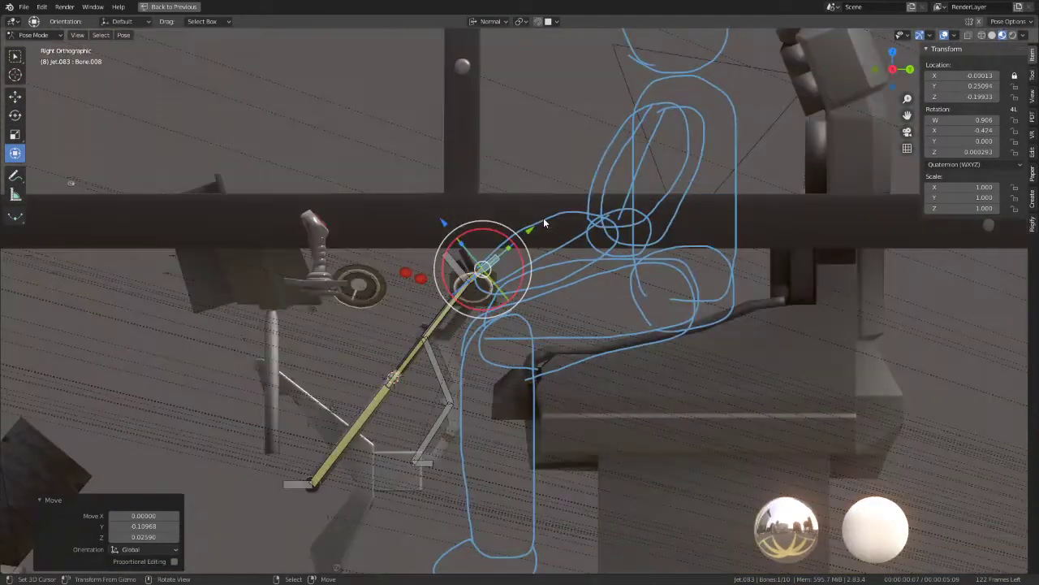
key(g)
click(590, 221)
key(g)
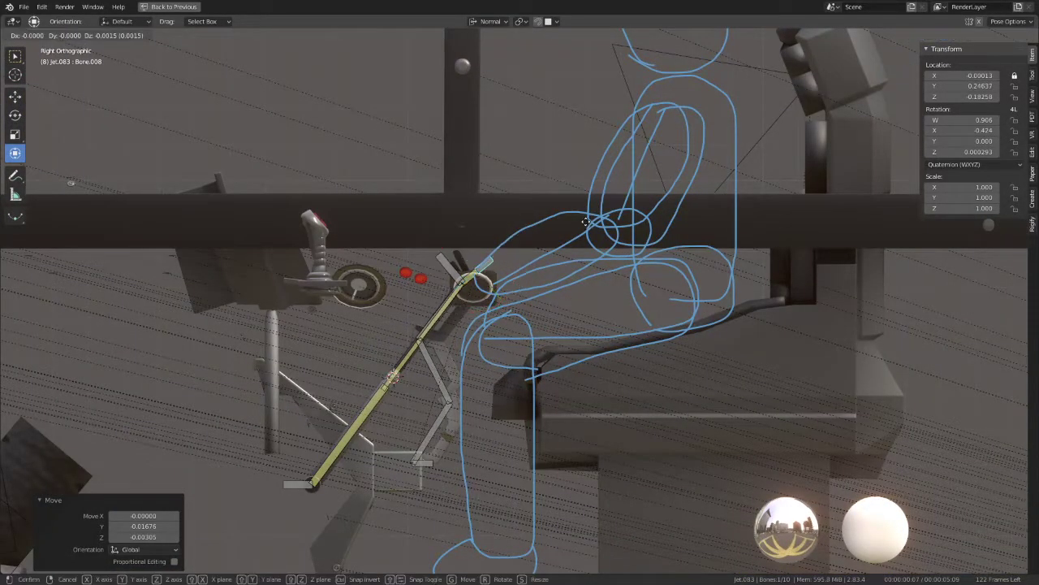
click(578, 228)
Step: Orbit and zoom around the seat to check the arm pose, ending in the side view
mouse_move(578, 228)
middle_down()
mouse_move(642, 269)
mouse_move(501, 258)
middle_up()
scroll(501, 258, down, 3)
click(15, 96)
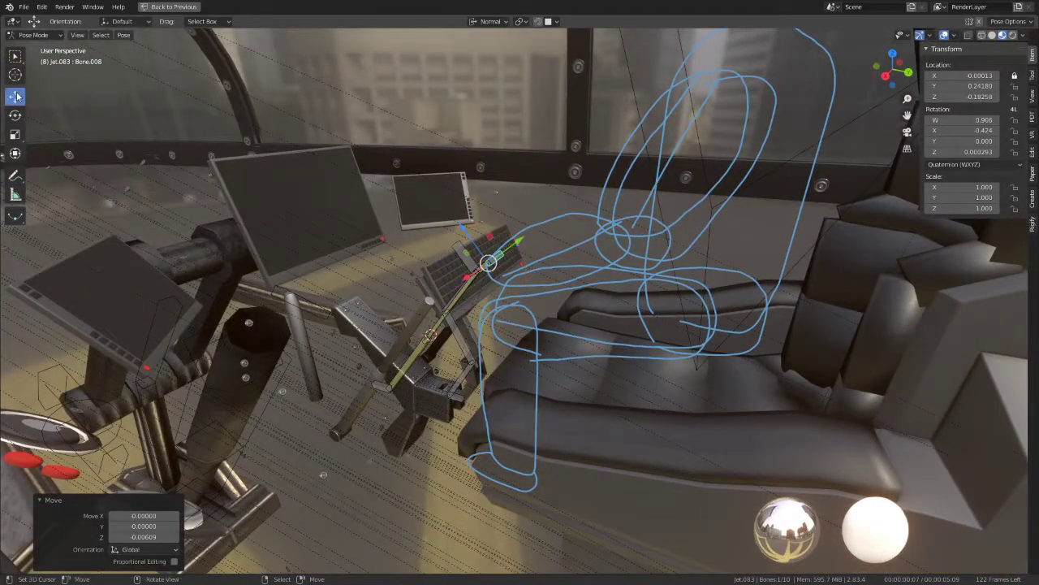
mouse_move(341, 162)
middle_down()
mouse_move(476, 144)
mouse_move(545, 219)
mouse_move(649, 169)
middle_up()
scroll(476, 143, up, 3)
scroll(543, 218, up, 3)
key(KP_3)
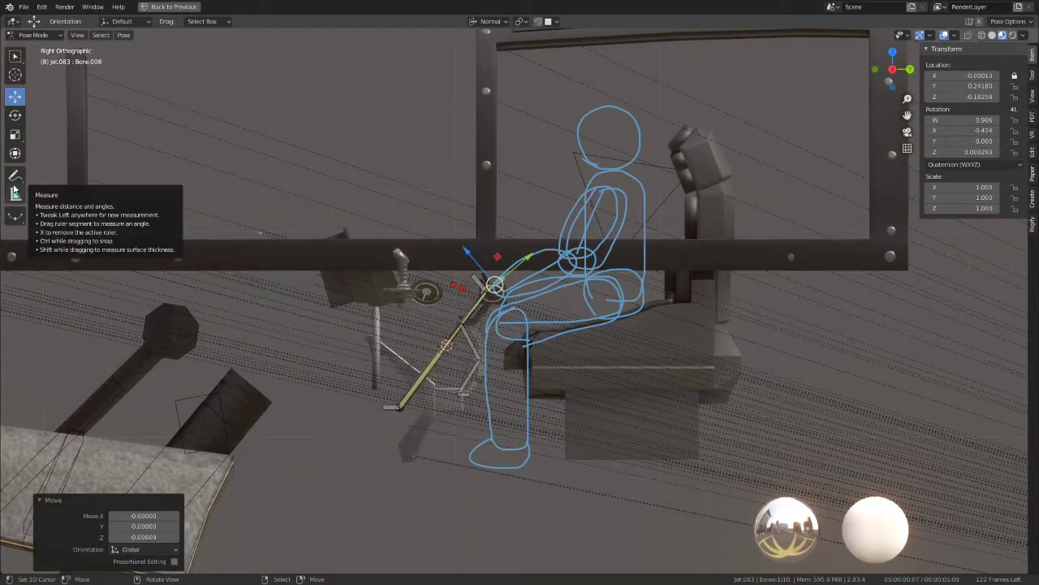
Step: Pick the Annotate tool and browse the sidebar's Create and Tool tabs, undoing a stray stroke
click(13, 179)
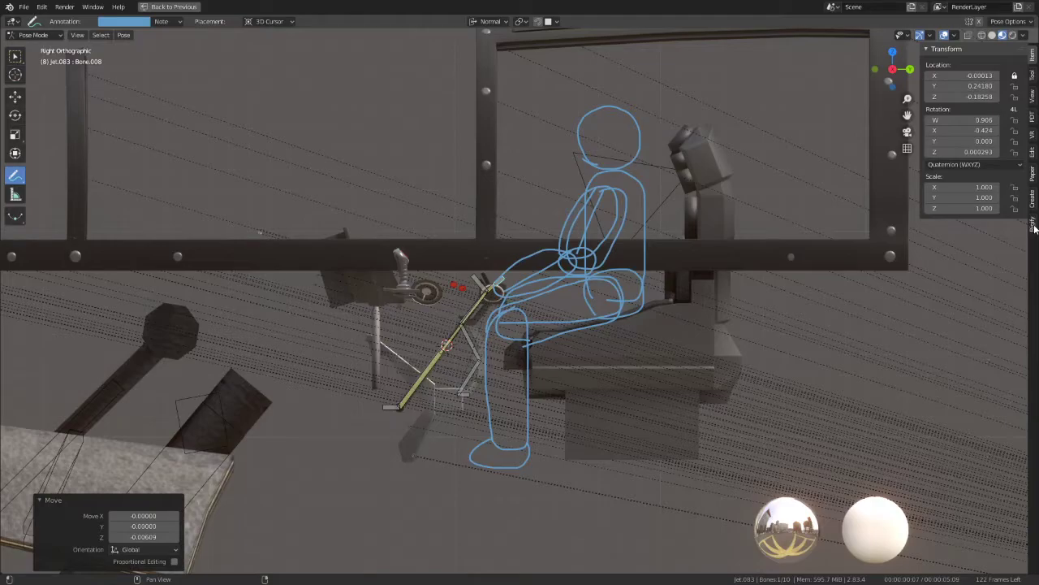
click(1033, 199)
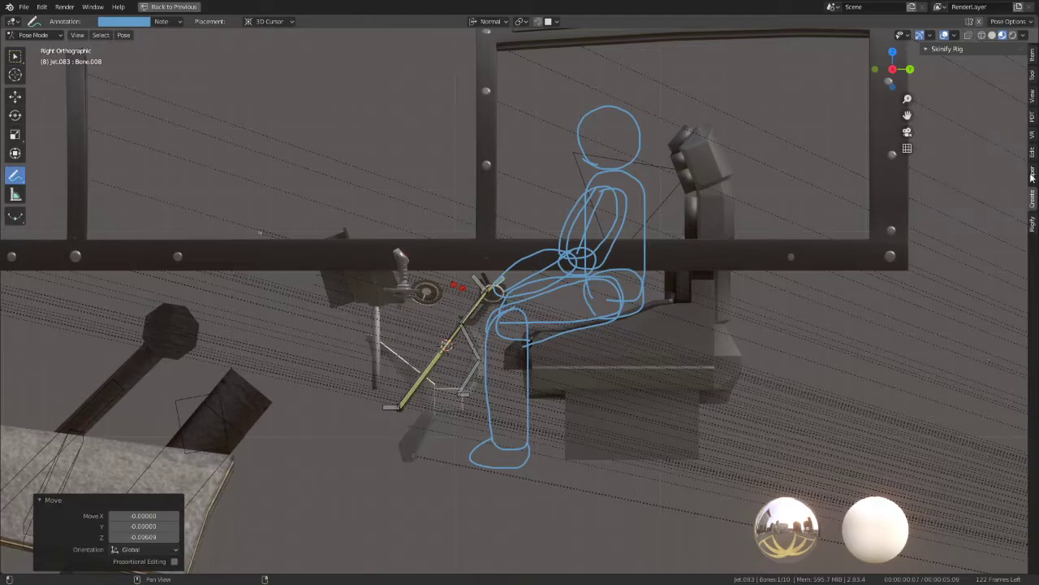
click(1035, 81)
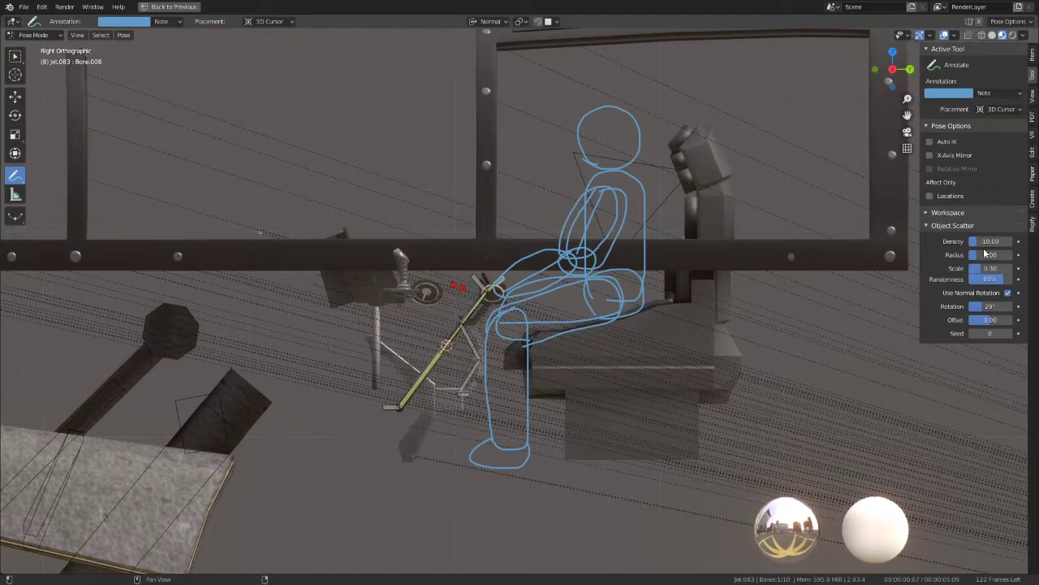
mouse_move(985, 241)
mouse_down()
mouse_move(1016, 241)
mouse_move(991, 241)
mouse_up()
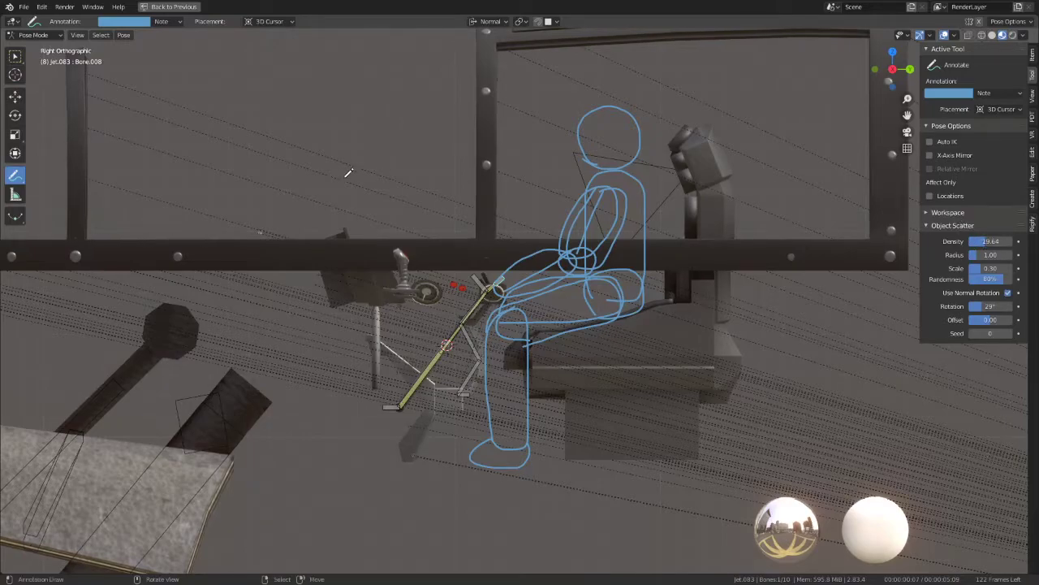
drag(334, 171, 409, 187)
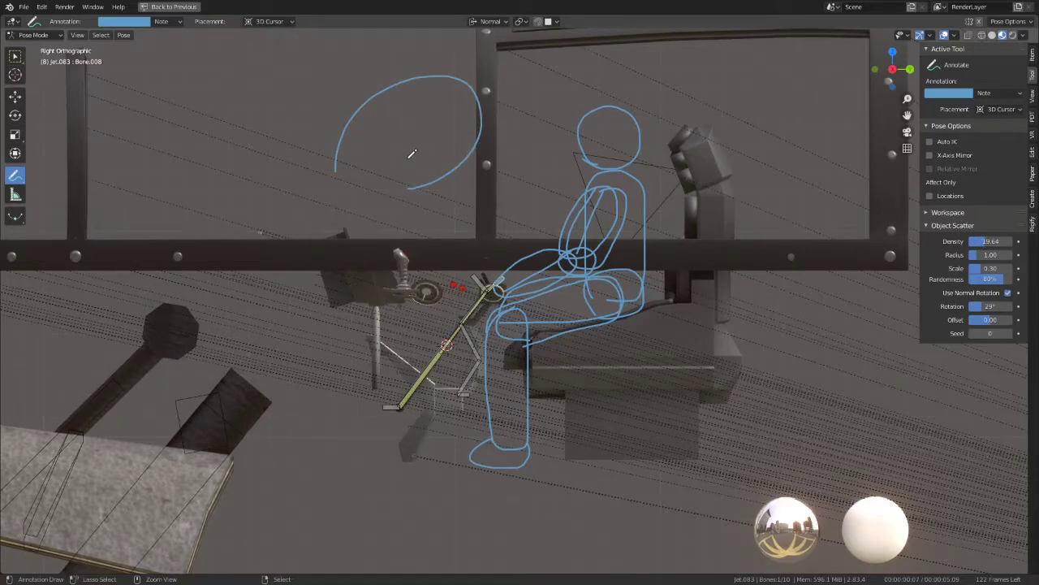
key(ctrl+z)
drag(999, 241, 986, 241)
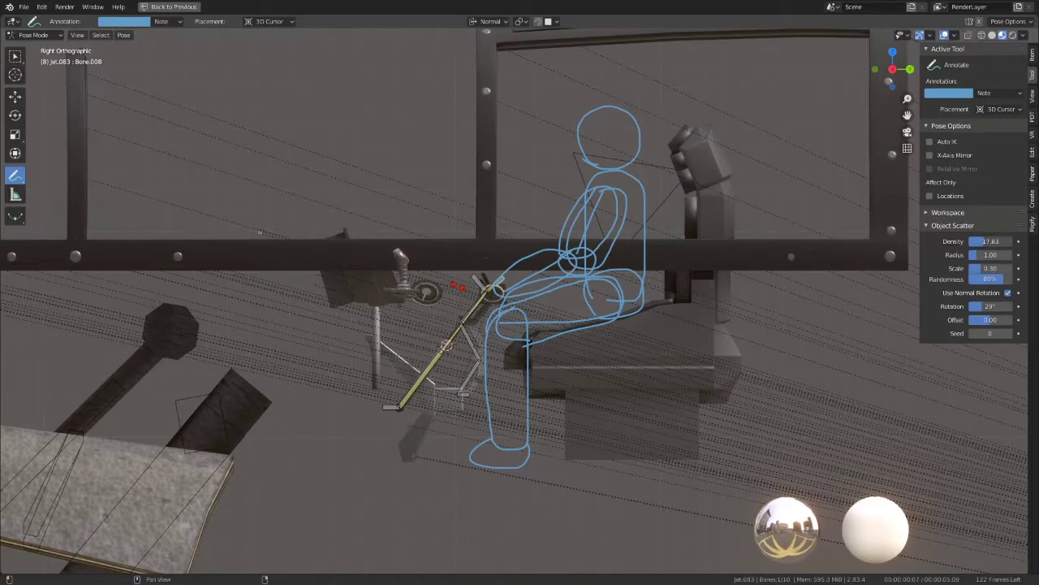
Step: Collapse the sidebar panels, open and close the annotation colour picker, and show the bone's Item transforms
click(938, 226)
click(928, 213)
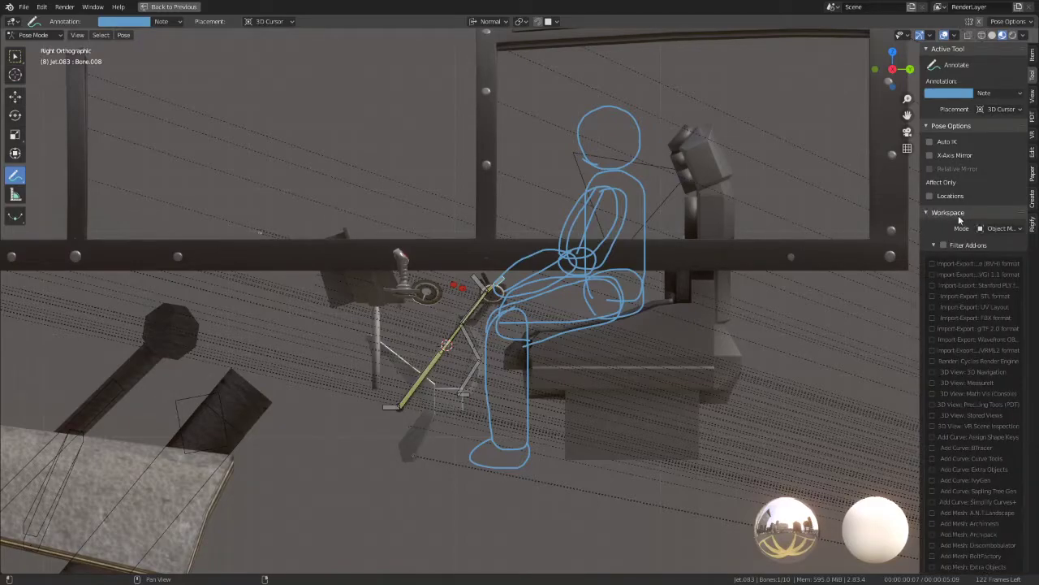
click(959, 215)
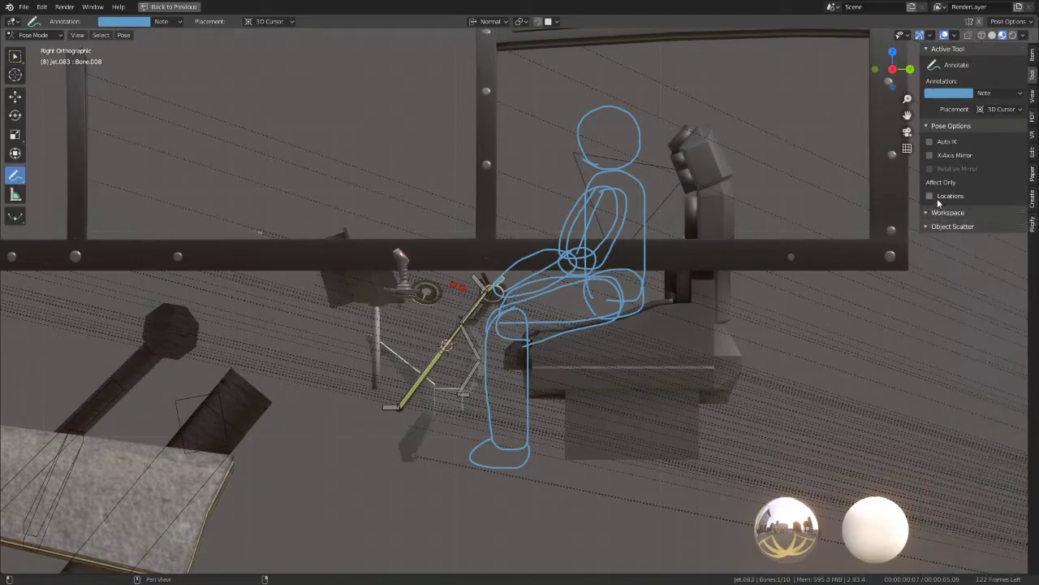
click(957, 94)
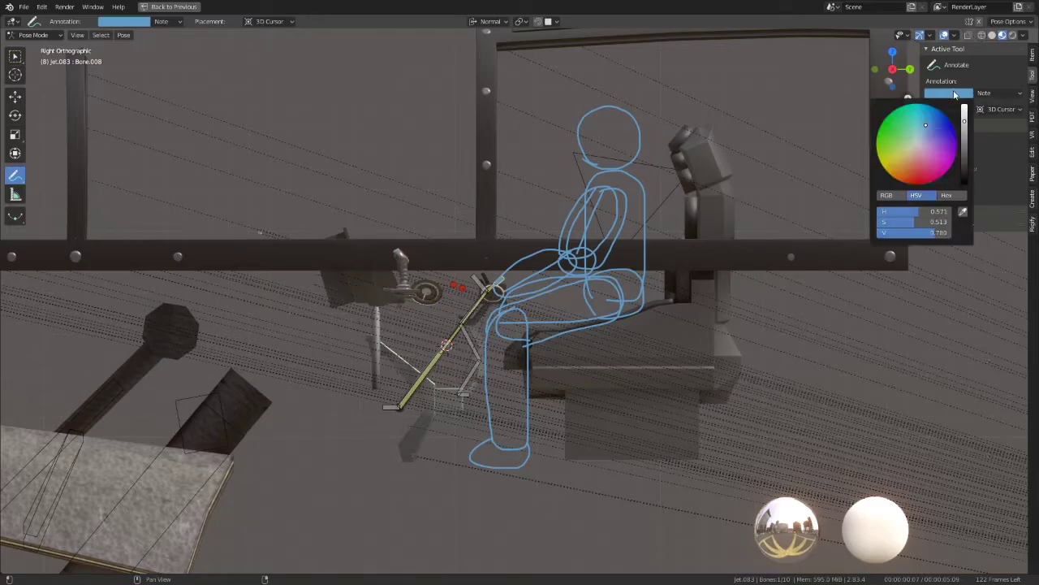
click(887, 195)
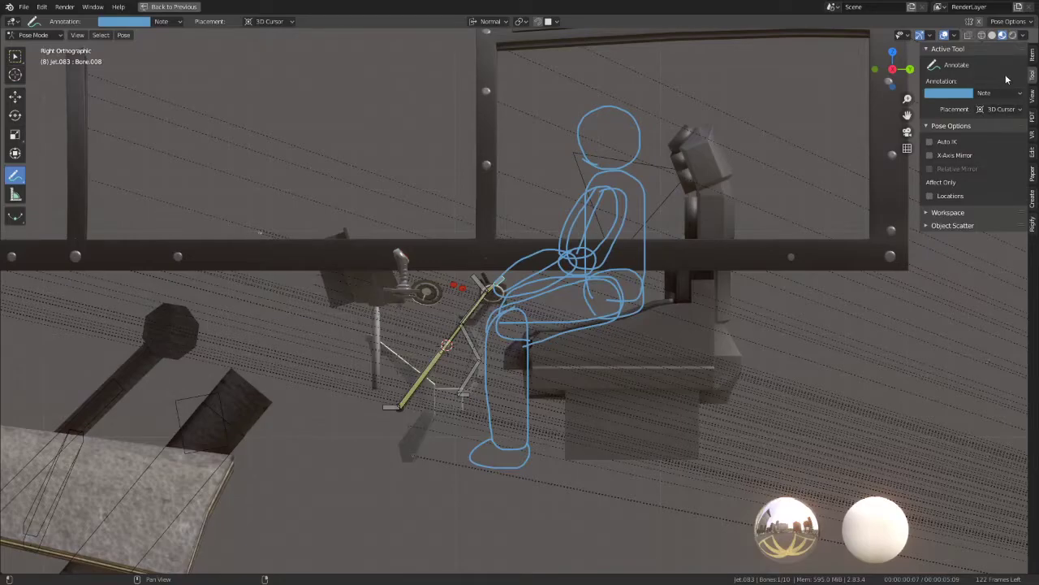
click(1033, 54)
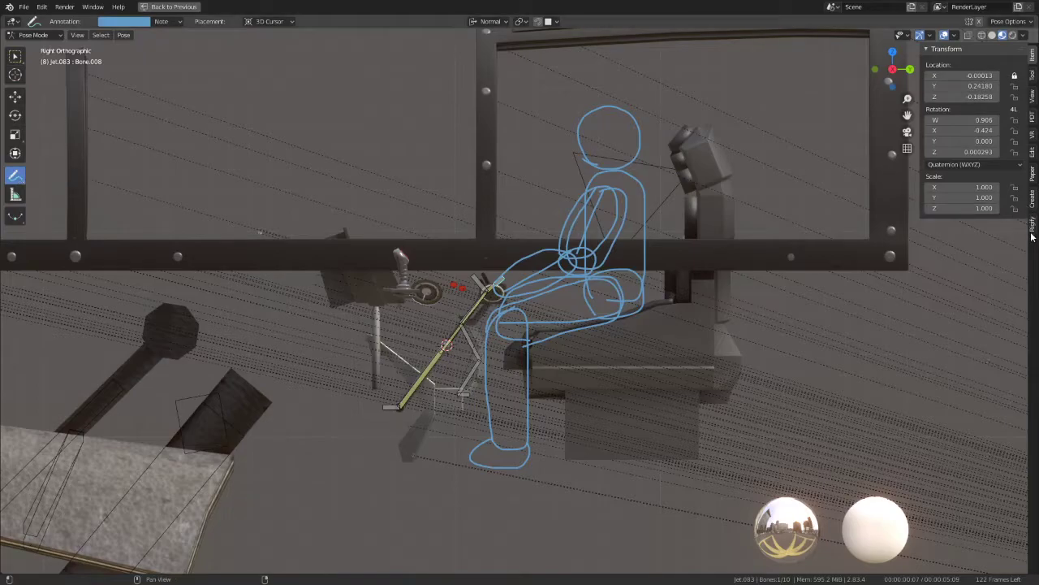
Step: Maximize the viewport, orbit into User Perspective of the seat, and restore the Shading layout
key(ctrl+space)
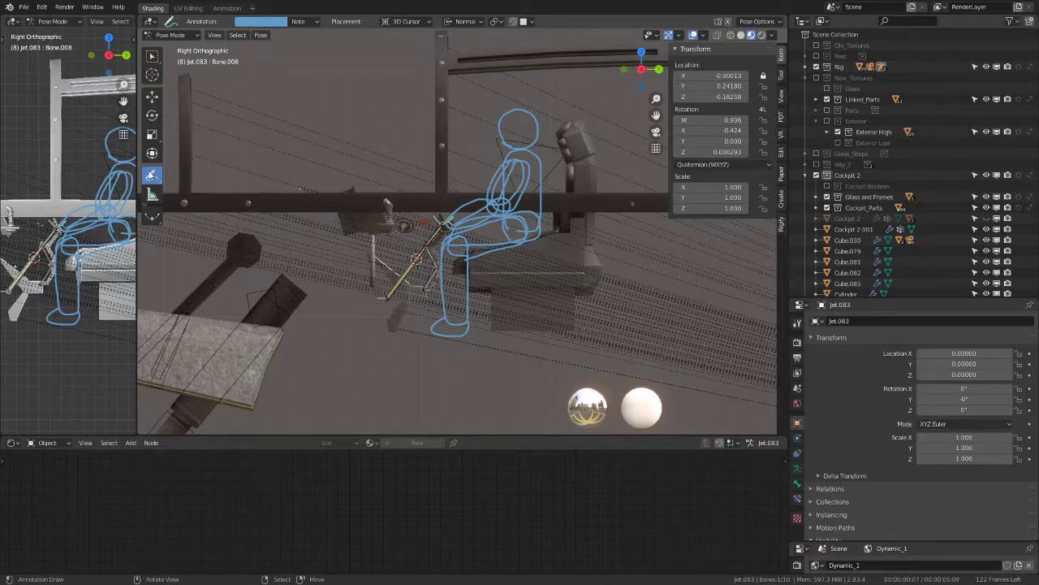
click(694, 34)
click(694, 34)
key(ctrl+space)
mouse_move(488, 244)
middle_down()
mouse_move(566, 208)
mouse_move(471, 345)
middle_up()
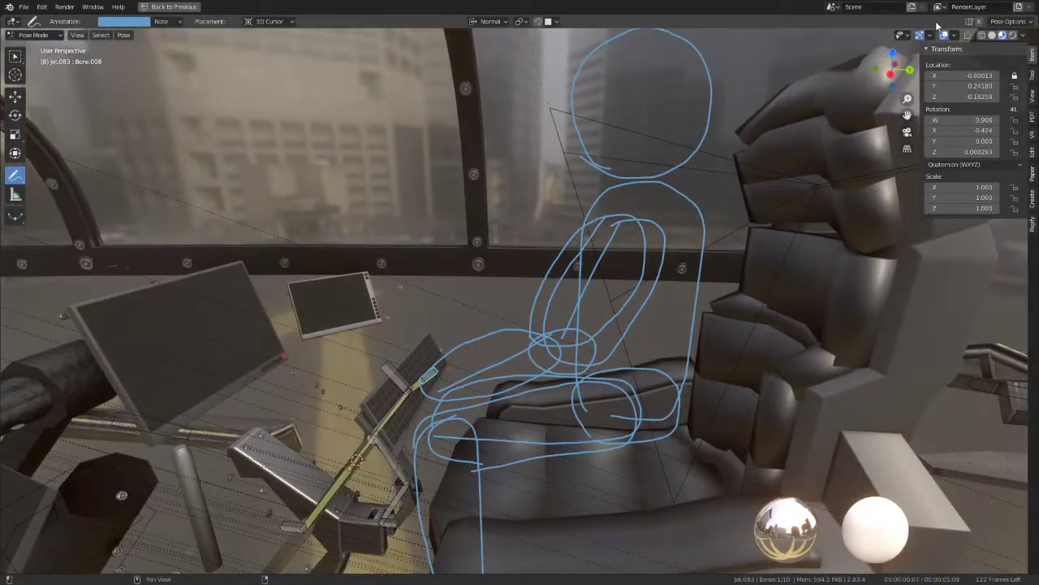
key(ctrl+space)
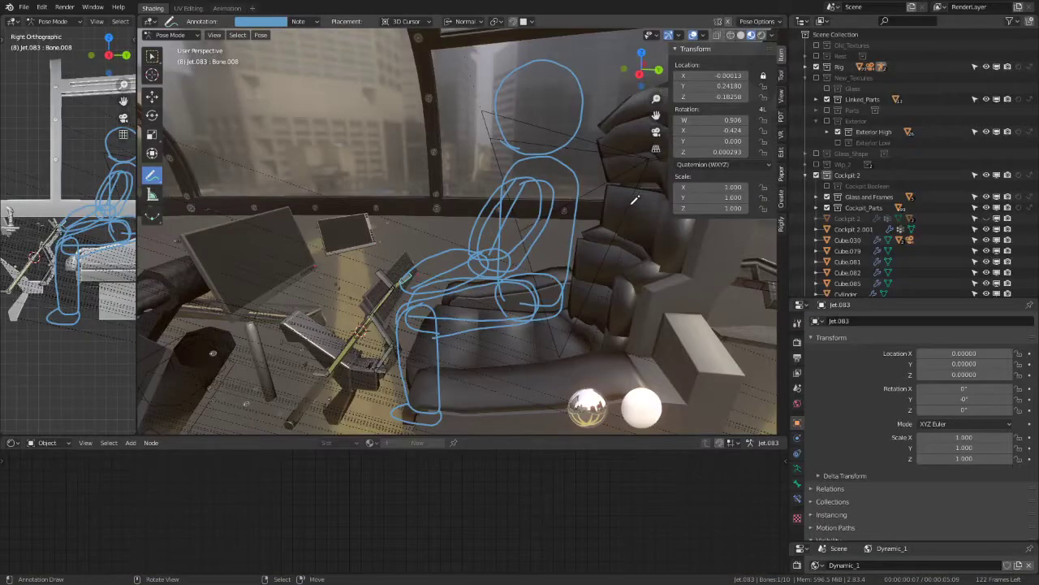
click(821, 21)
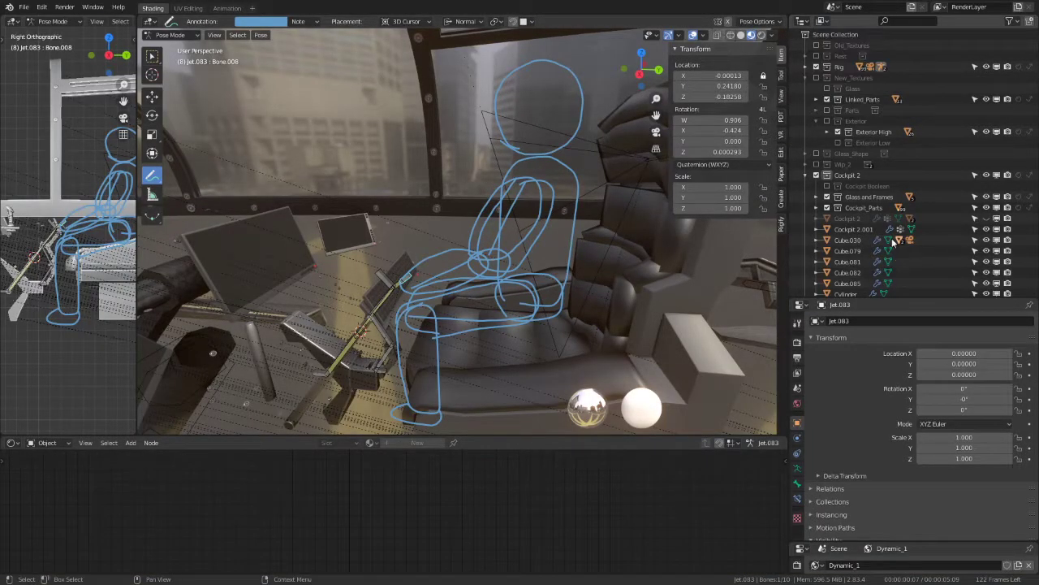
scroll(828, 276, down, 3)
scroll(828, 290, up, 3)
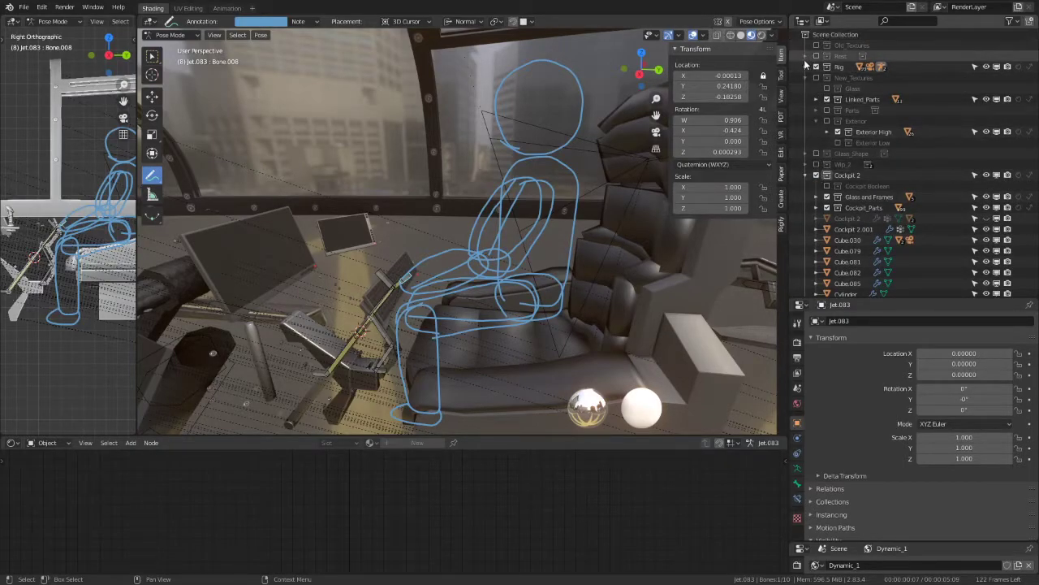
Step: Switch the Outliner to Blender File and expand Grease Pencil > Annotations to reveal the Note layer
click(828, 22)
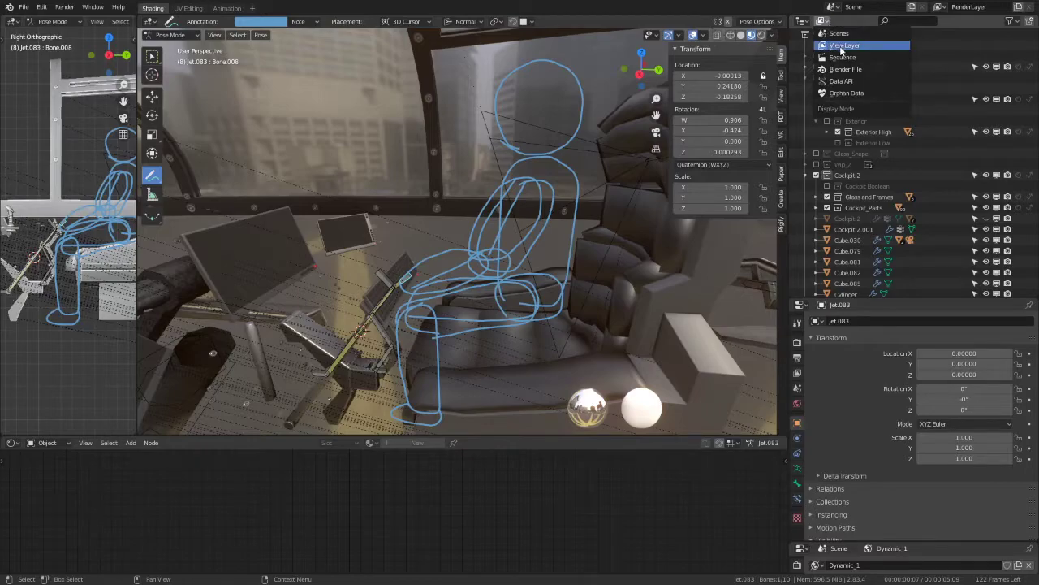
click(854, 67)
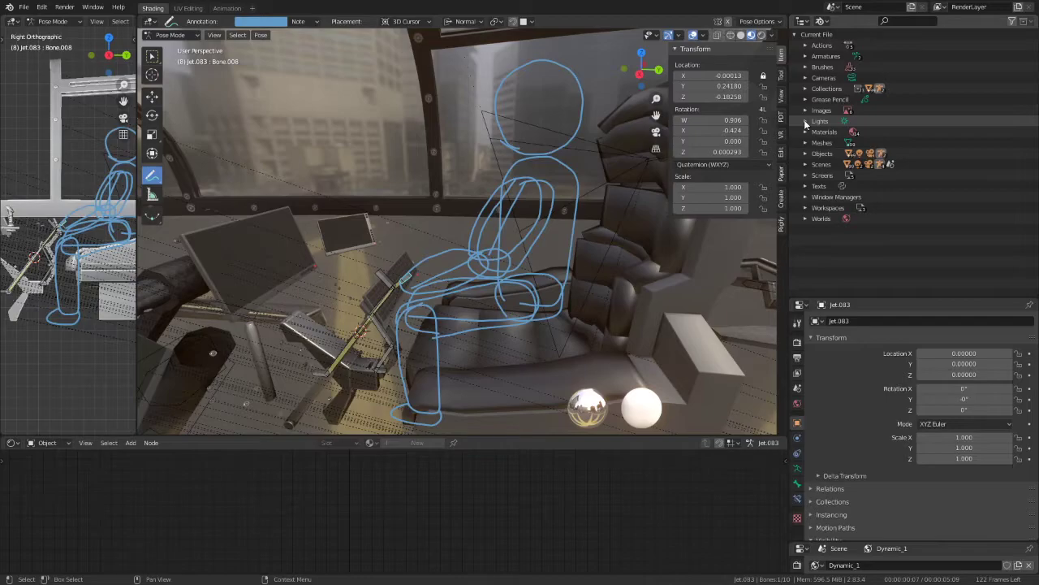
click(806, 99)
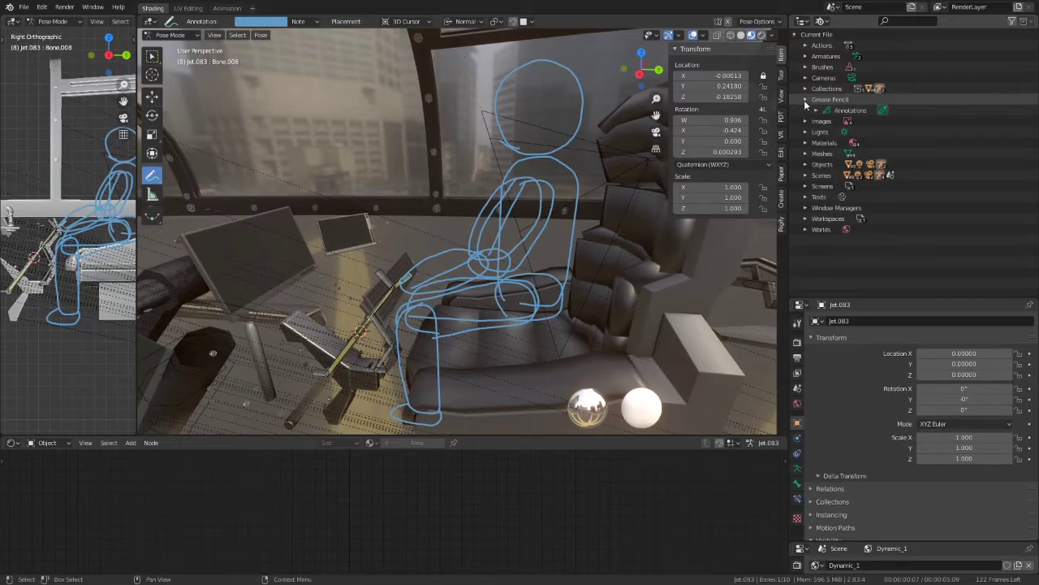
click(817, 111)
click(848, 111)
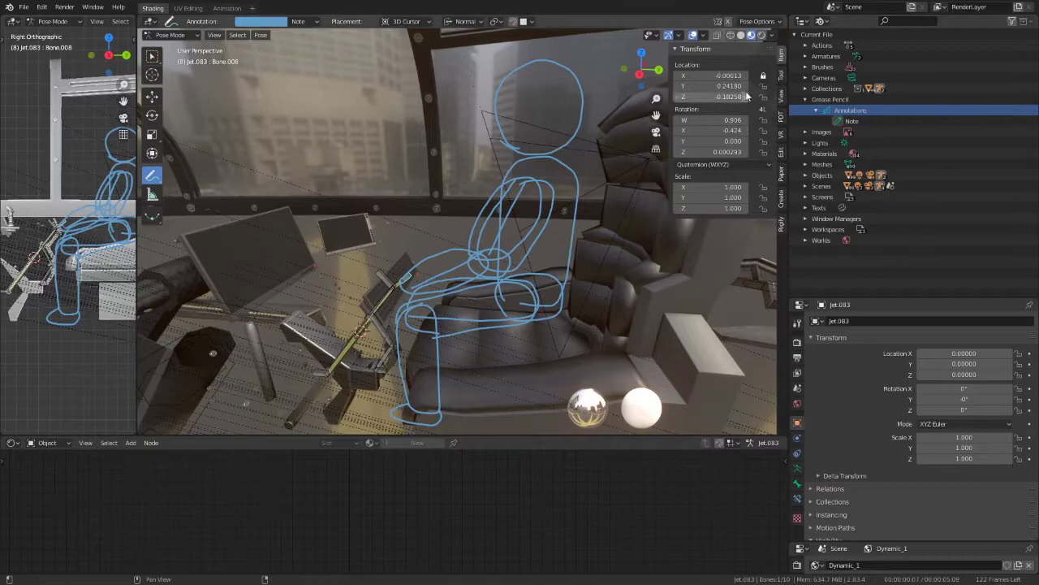
Step: Filter the Outliner to list only collections and return to the right side view
click(1012, 21)
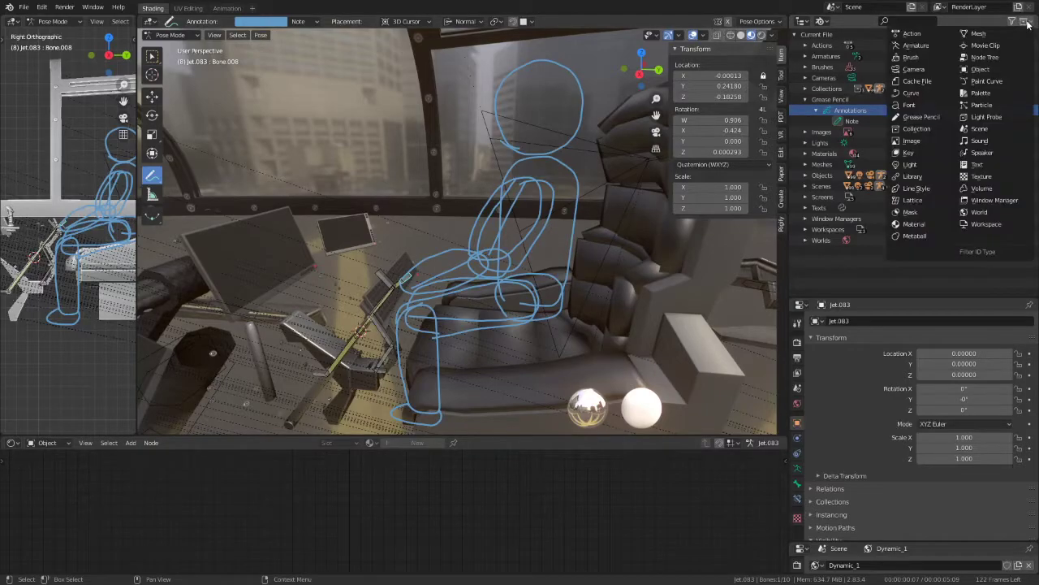
ctrl+scroll(1025, 22, up, 2)
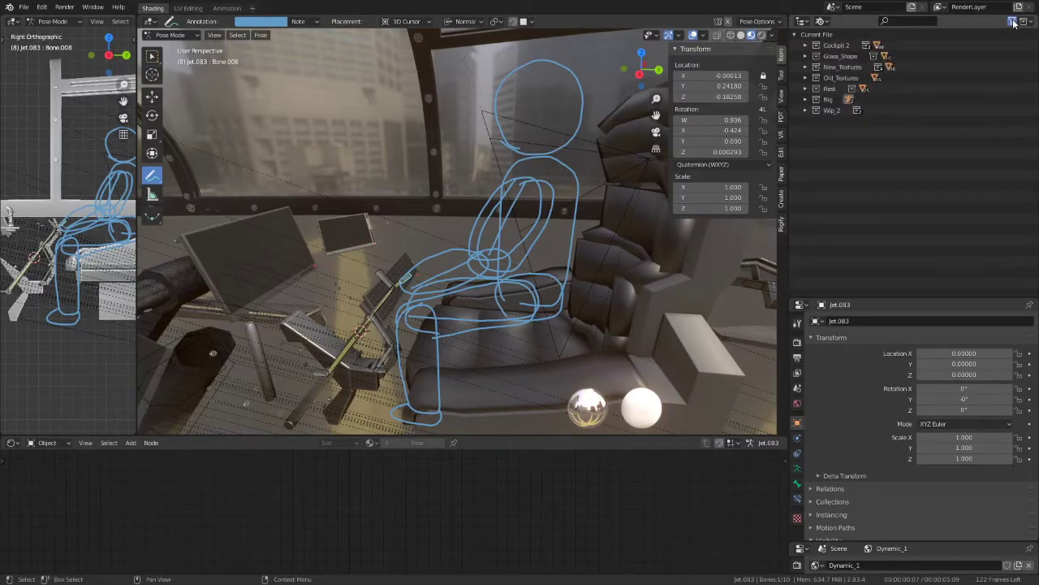
ctrl+scroll(1013, 23, up, 1)
ctrl+scroll(1013, 22, down, 1)
scroll(836, 434, down, 2)
scroll(844, 443, down, 1)
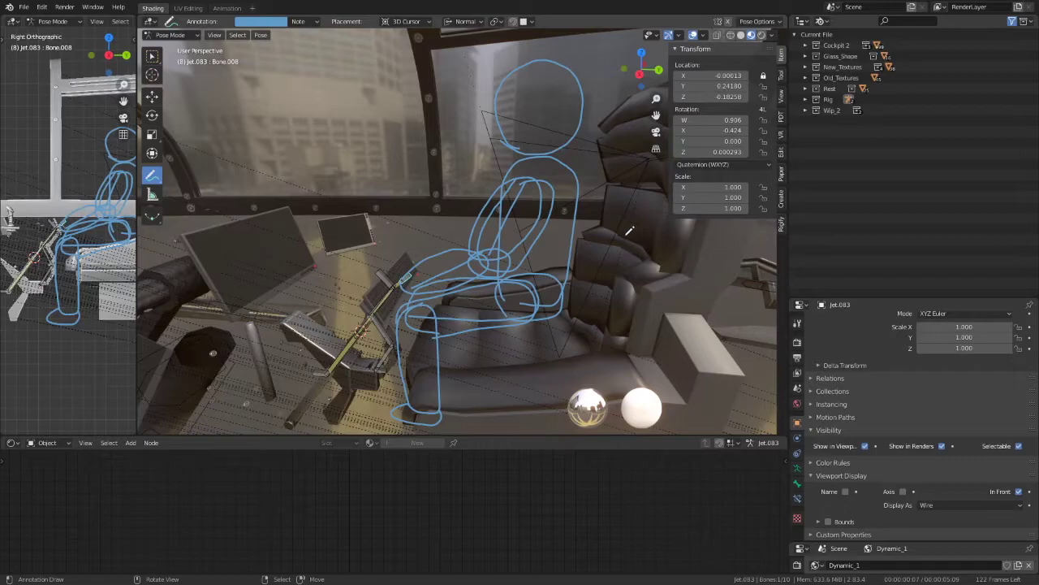
key(KP_3)
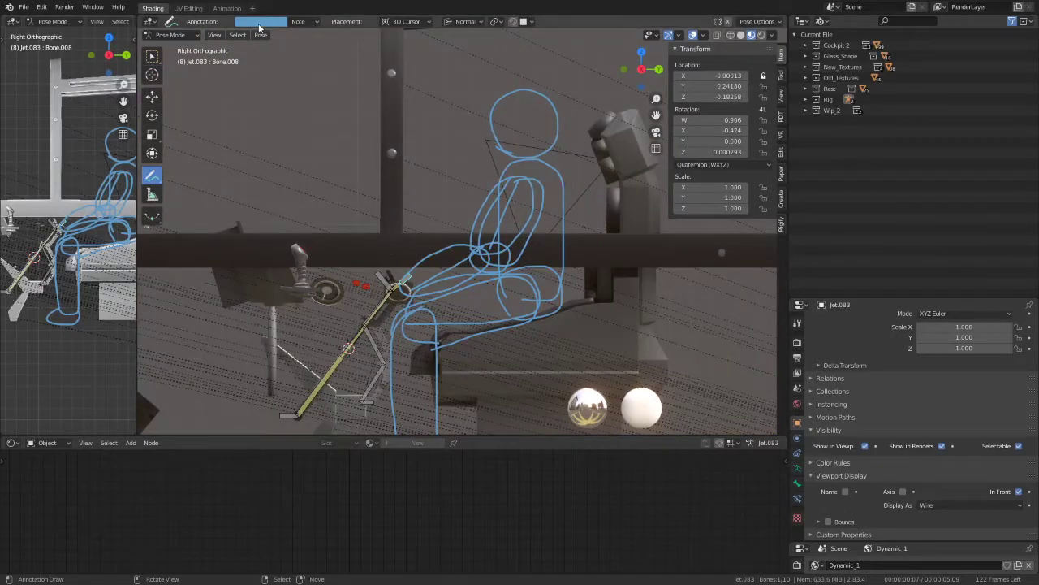
Step: Toggle the viewport toolbar off and back on from the View menu
click(214, 34)
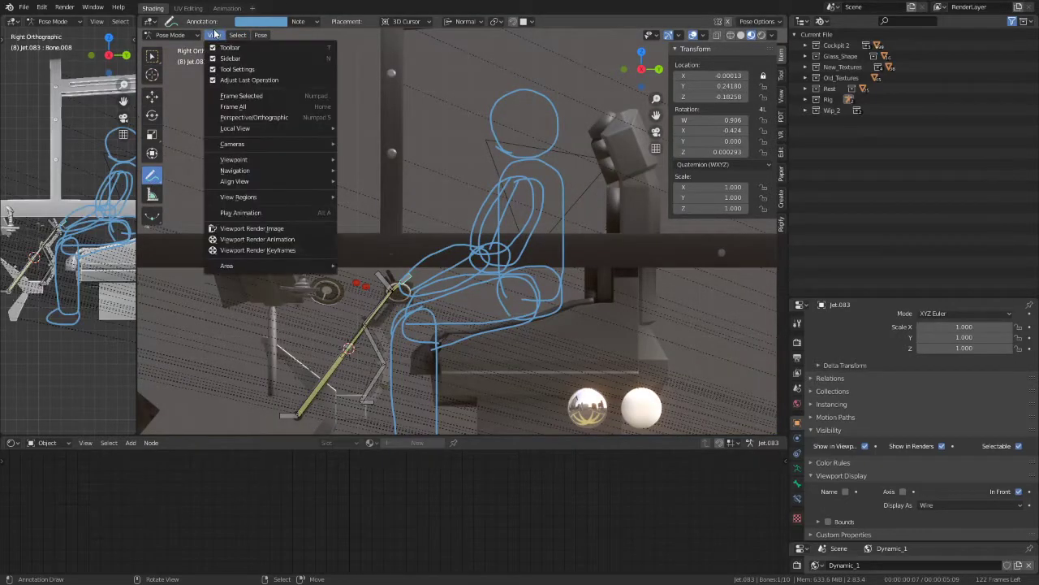
click(221, 47)
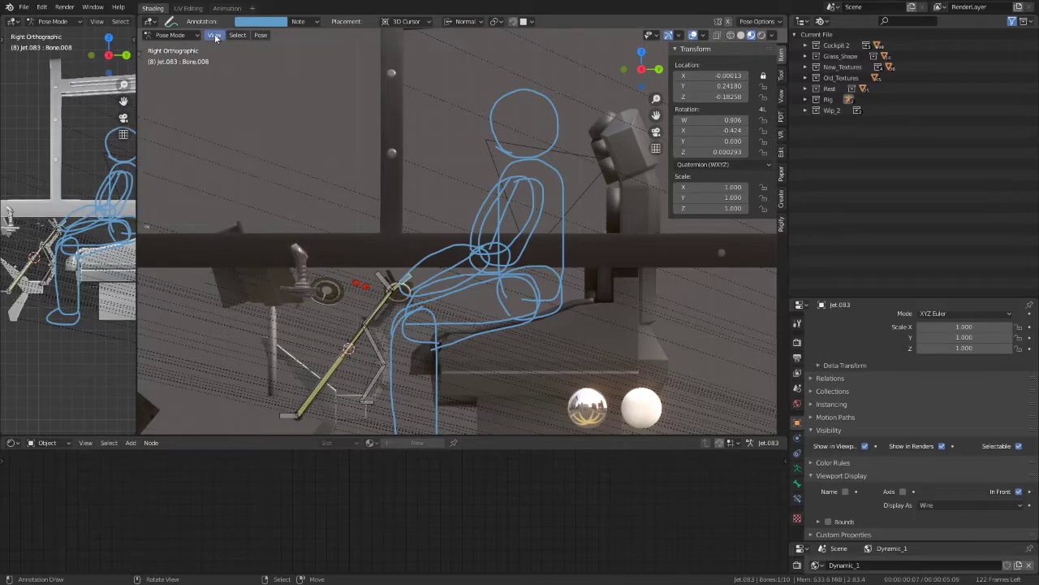
click(214, 34)
click(221, 47)
click(214, 35)
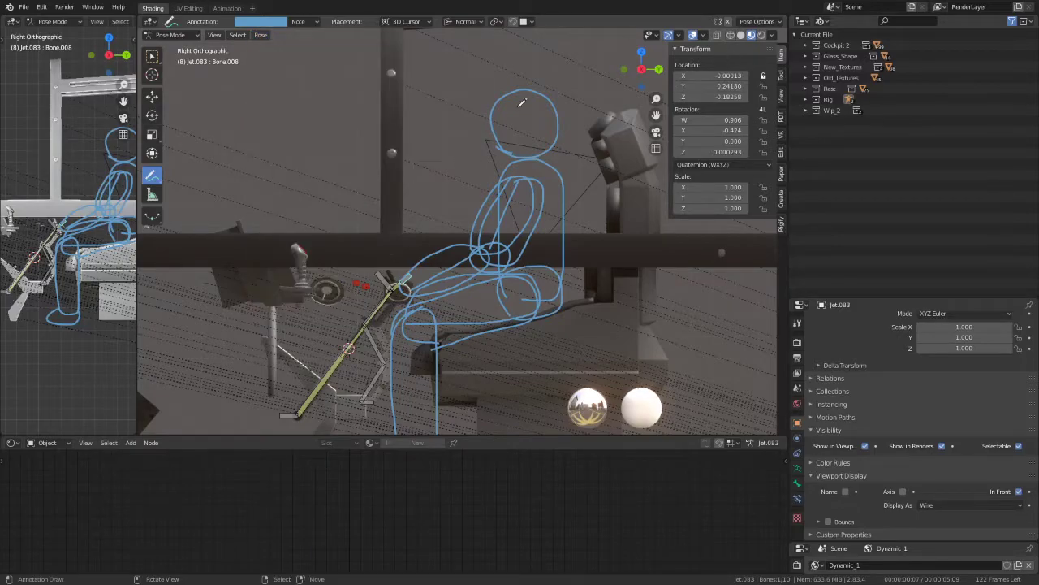
Step: Switch to Object Mode, deselect all, pick the Annotate tool and open the Note layer list
click(194, 35)
click(189, 46)
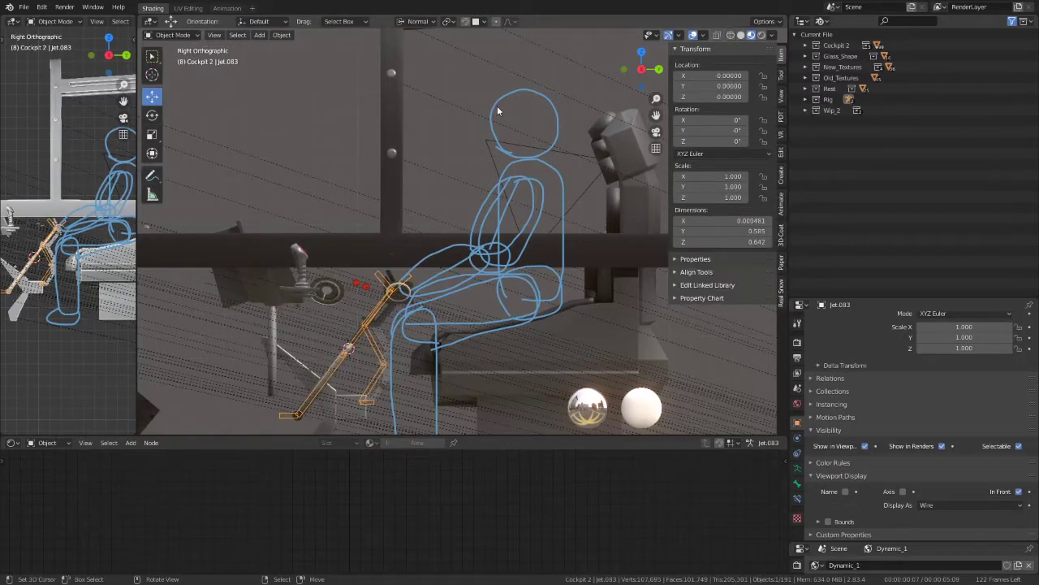
key(alt+a)
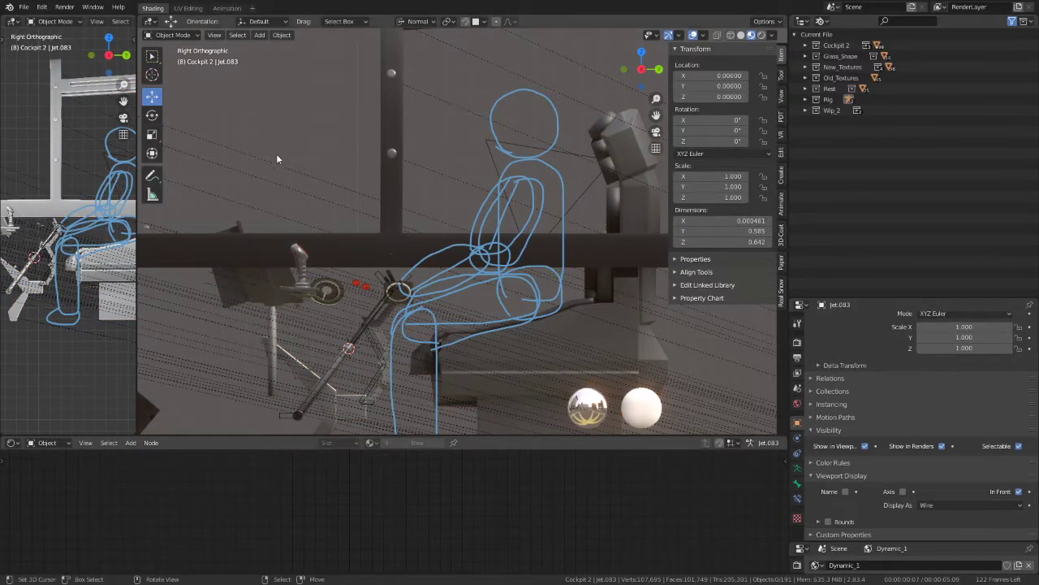
click(152, 174)
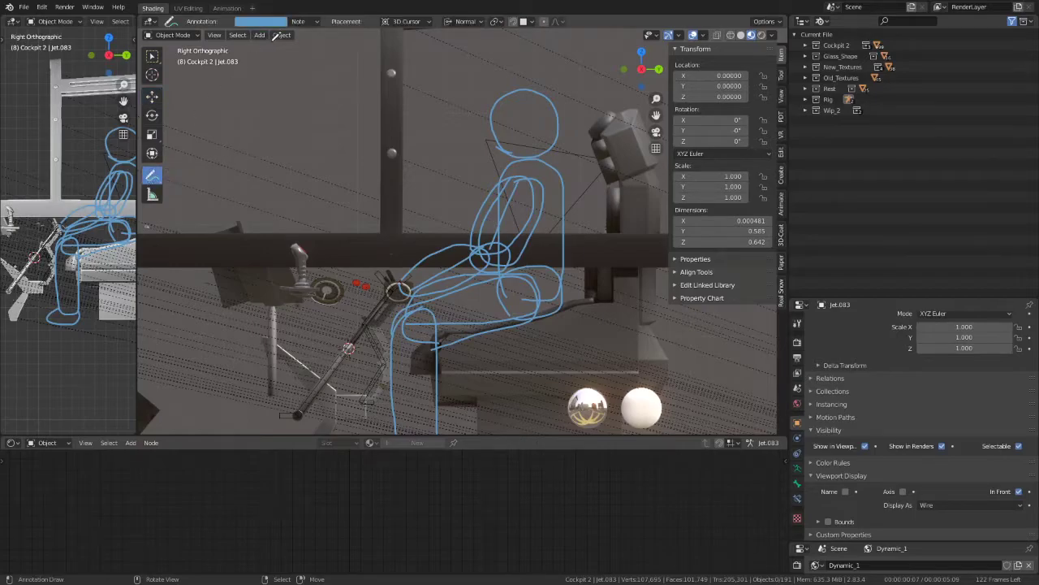
click(299, 21)
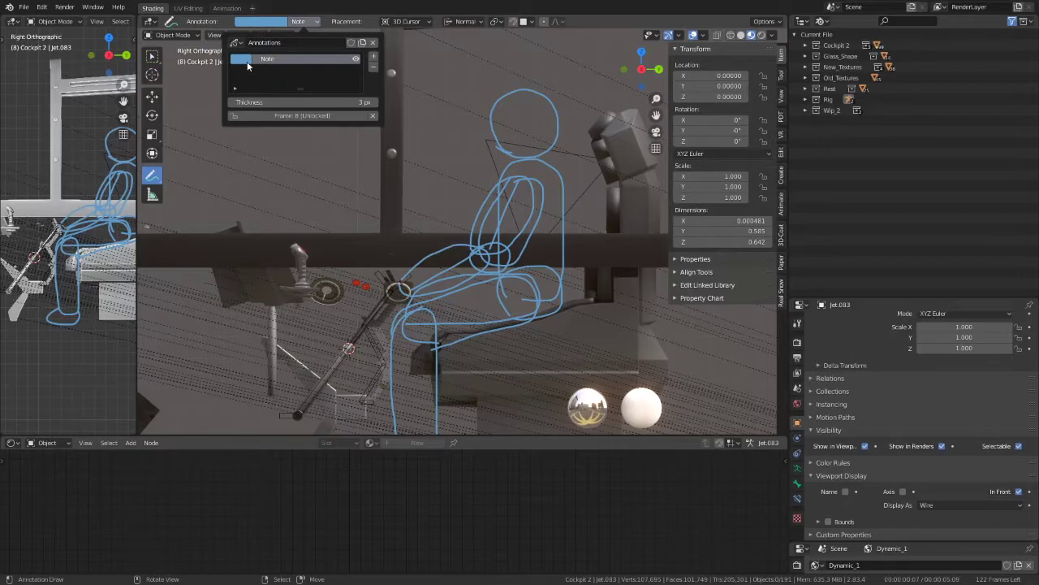
Step: Toggle the Note annotation strokes' visibility while checking the scene from the camera view
click(355, 59)
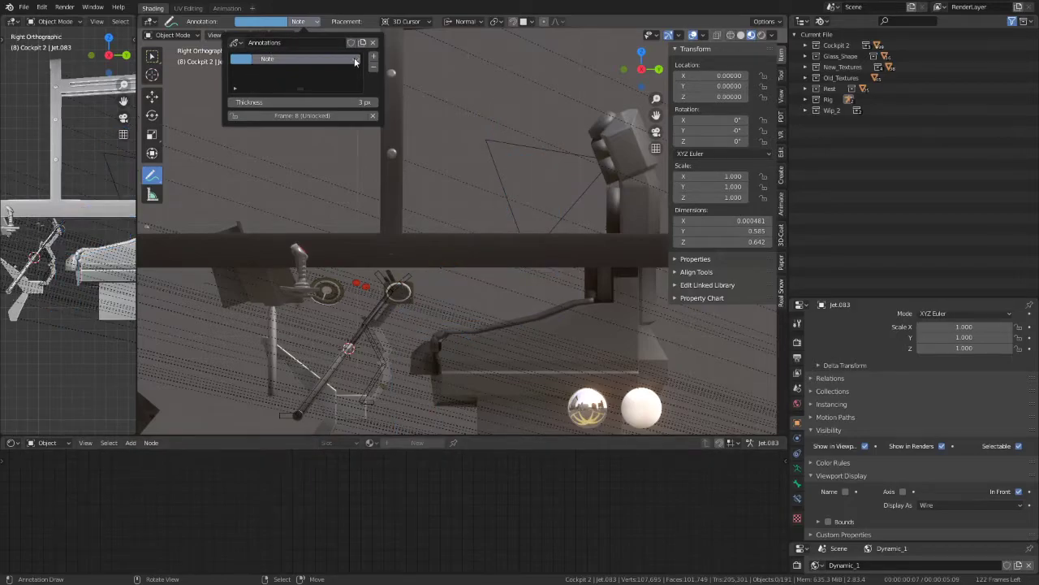
click(356, 59)
click(355, 59)
middle_drag(389, 105, 526, 154)
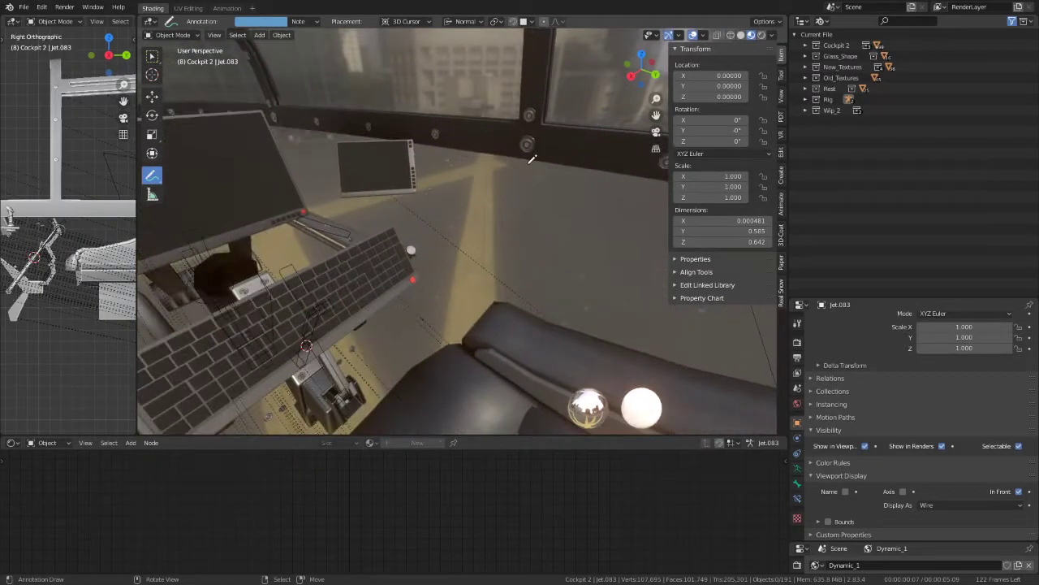
key(KP_0)
click(302, 22)
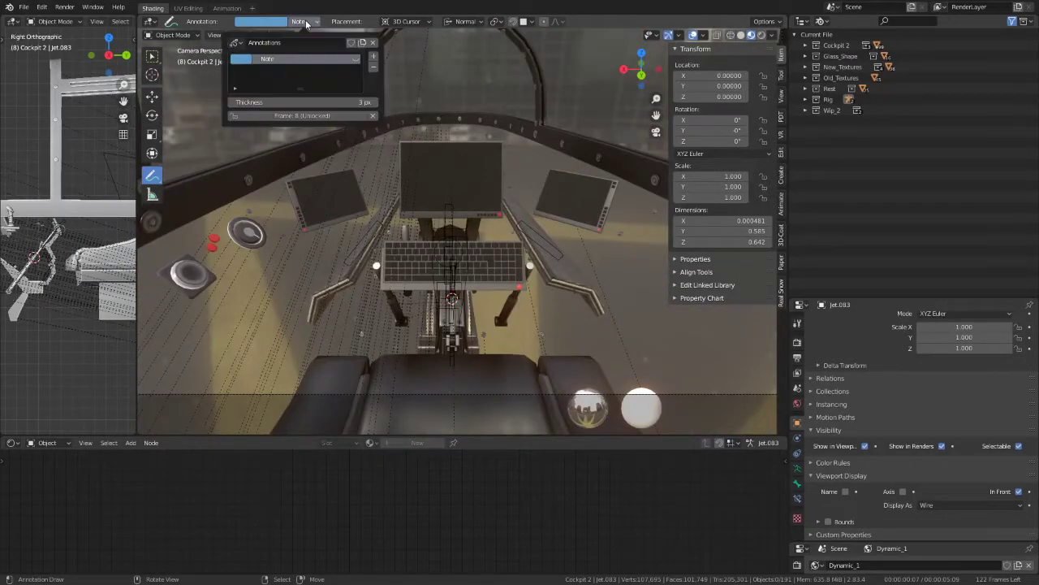
click(355, 61)
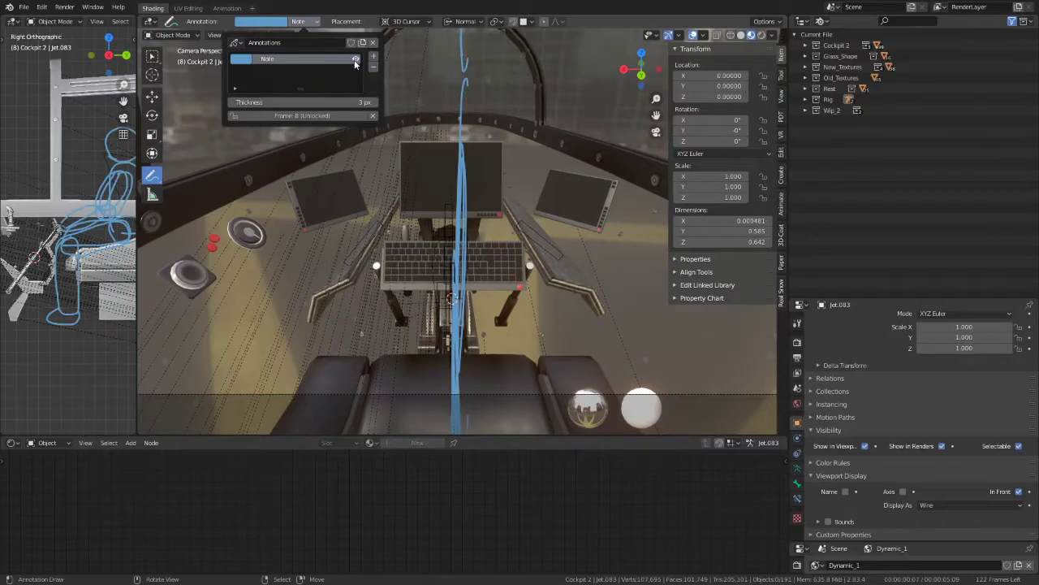
Step: Navigate around the cockpit and zoom in on the keyboard tray area
scroll(569, 293, up, 5)
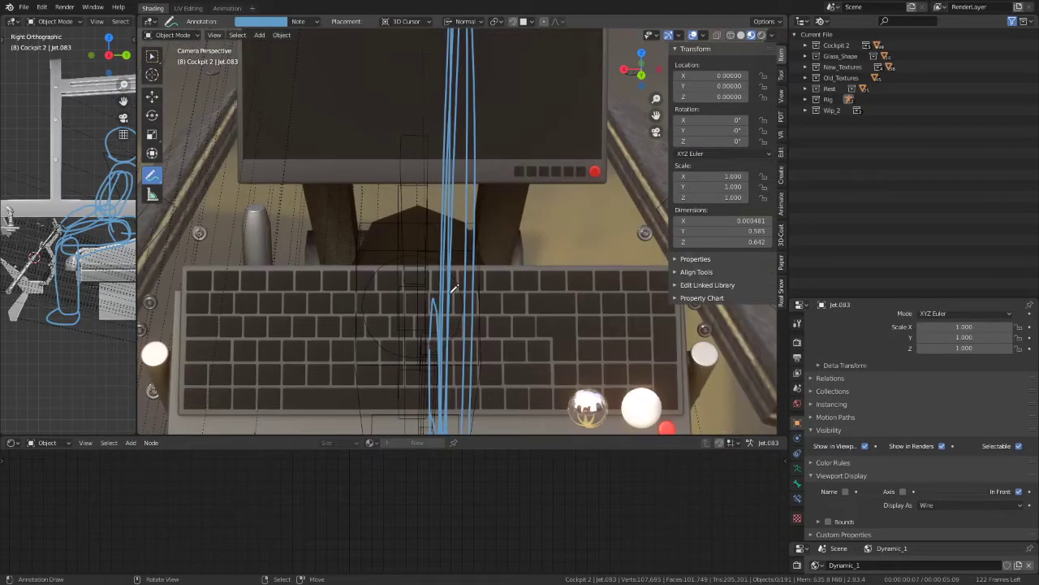
scroll(455, 288, down, 2)
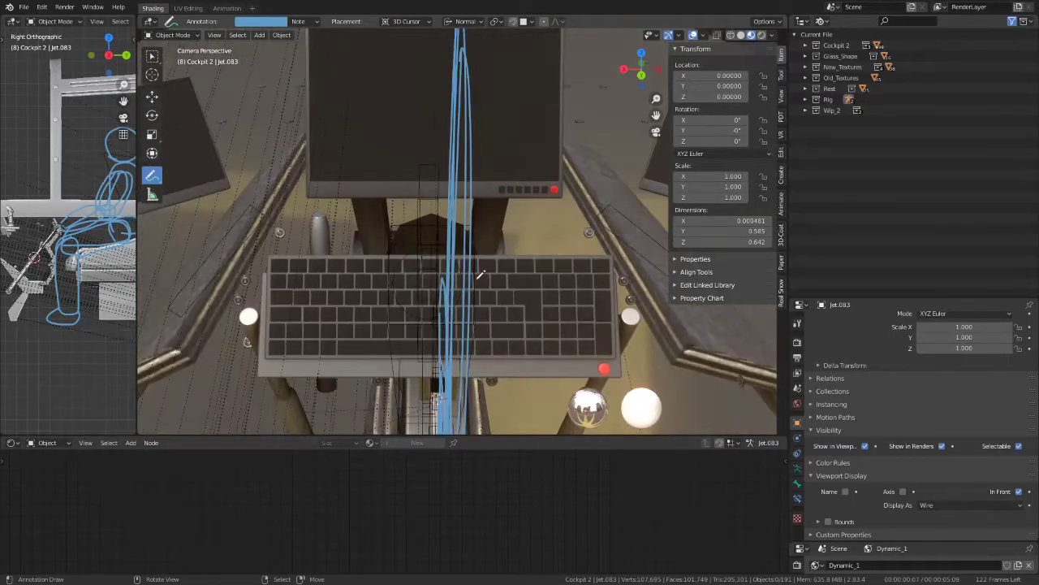
scroll(481, 274, down, 2)
scroll(550, 265, down, 3)
middle_drag(550, 265, 419, 209)
middle_drag(333, 139, 293, 114)
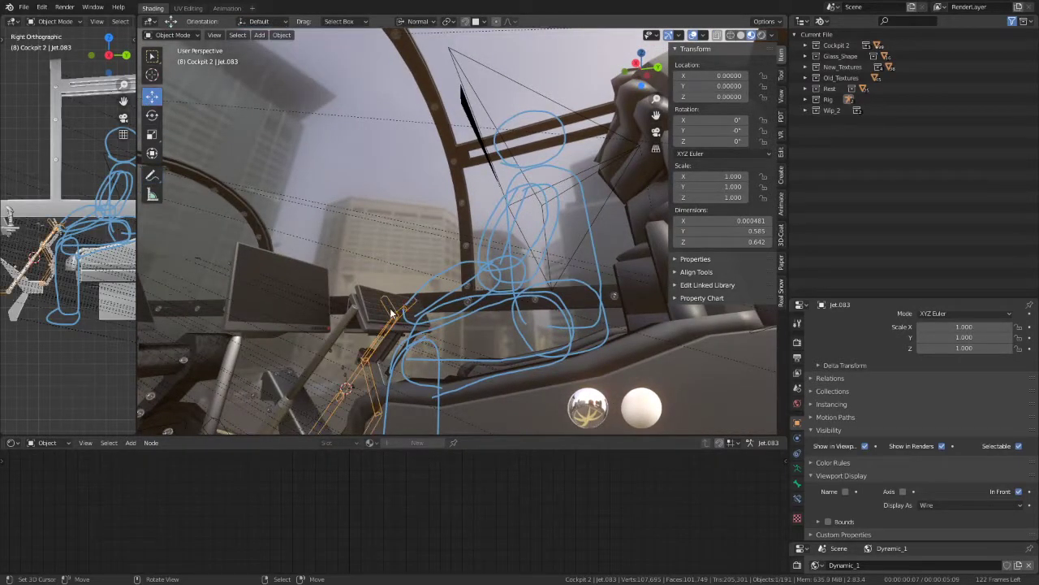
mouse_move(394, 298)
middle_down()
mouse_move(406, 276)
mouse_move(391, 308)
mouse_move(400, 290)
middle_up()
key(KP_0)
scroll(401, 280, up, 3)
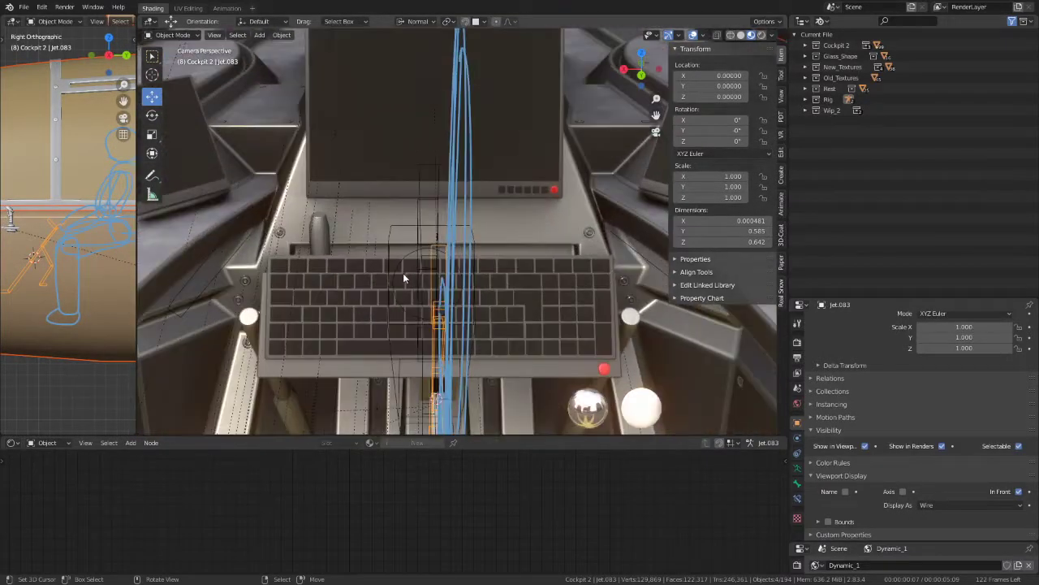
scroll(455, 172, up, 2)
mouse_move(455, 173)
middle_down()
mouse_move(416, 189)
mouse_move(487, 166)
mouse_move(480, 196)
mouse_move(365, 242)
middle_up()
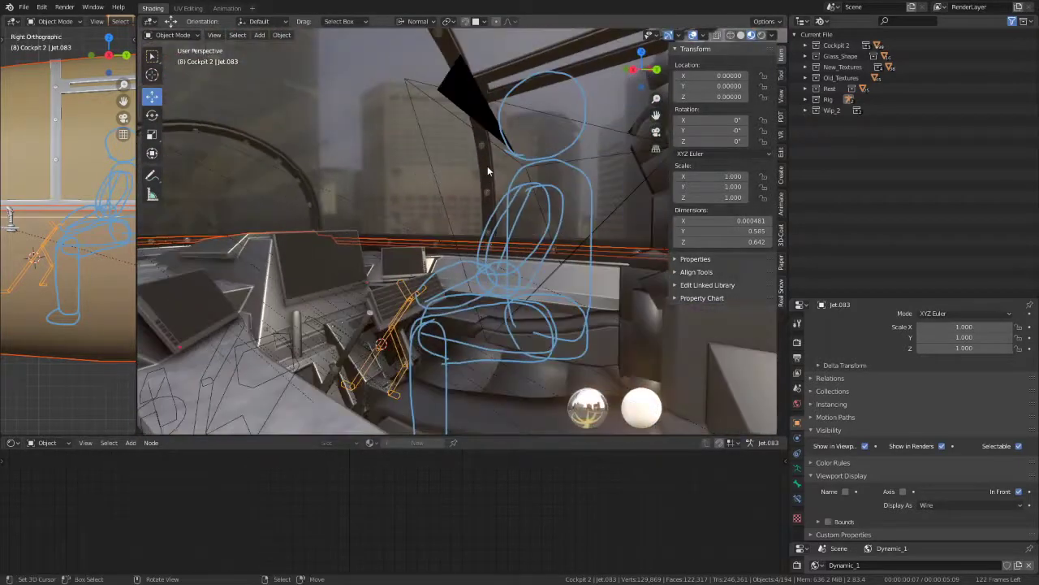
scroll(476, 190, up, 3)
scroll(490, 185, up, 2)
Step: Delete the small Cylinder.015 knob behind the keyboard and select the textured panel
click(280, 193)
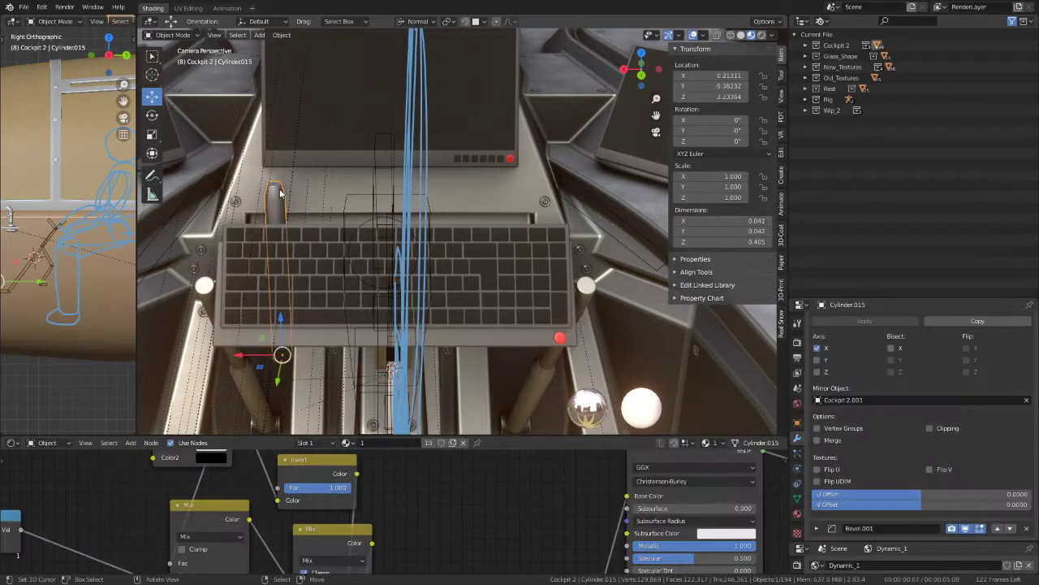
click(315, 217)
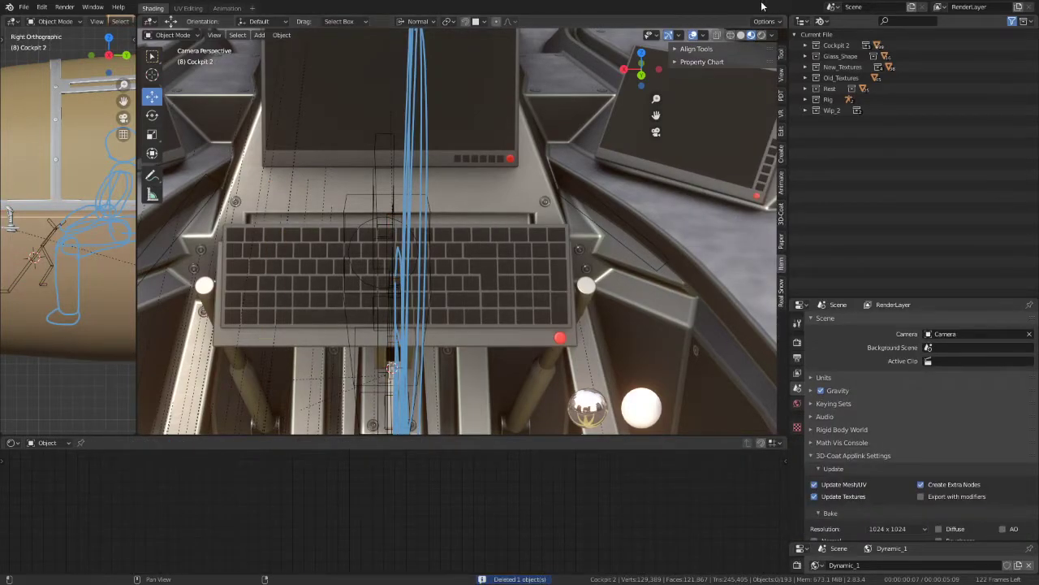
scroll(469, 207, down, 3)
scroll(469, 207, down, 3)
mouse_move(469, 207)
middle_down()
mouse_move(494, 241)
mouse_move(452, 255)
mouse_move(539, 145)
middle_up()
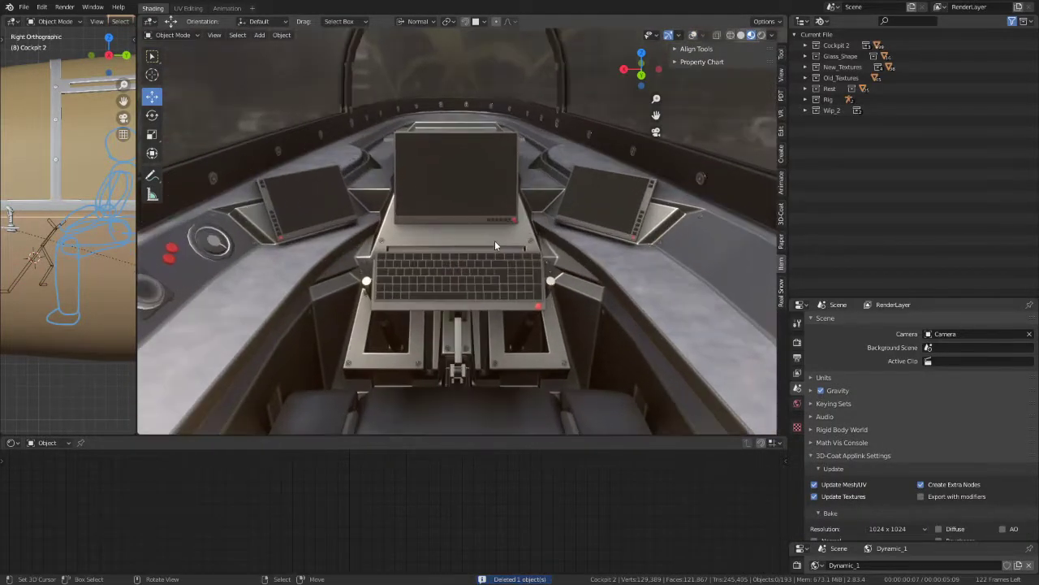
scroll(540, 156, up, 3)
scroll(539, 145, down, 2)
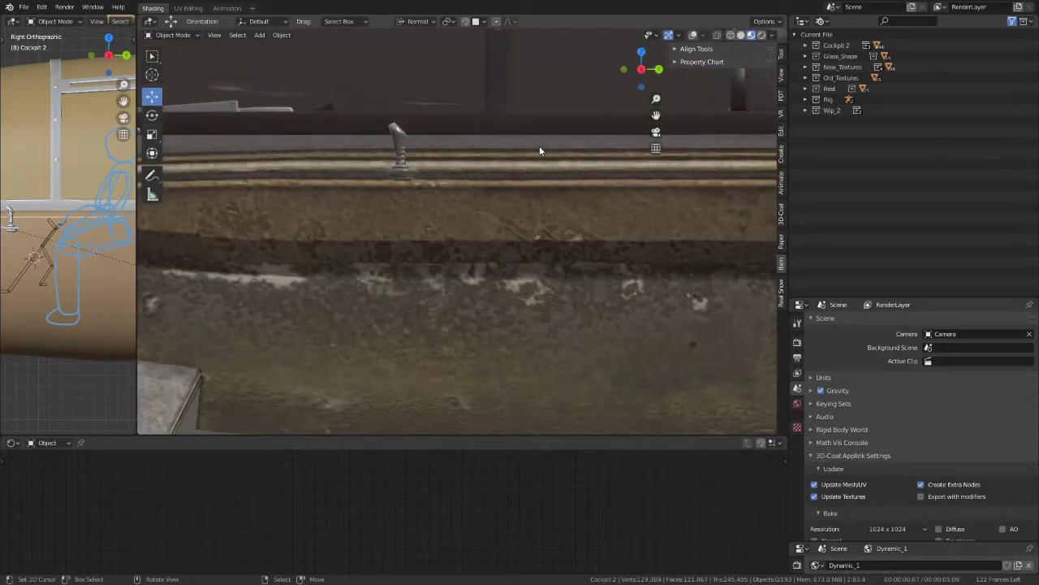
click(534, 198)
Step: Hide the textured panel, put tray arm rig Jet.083 in Pose Mode and clear its bone's location and rotation
key(h)
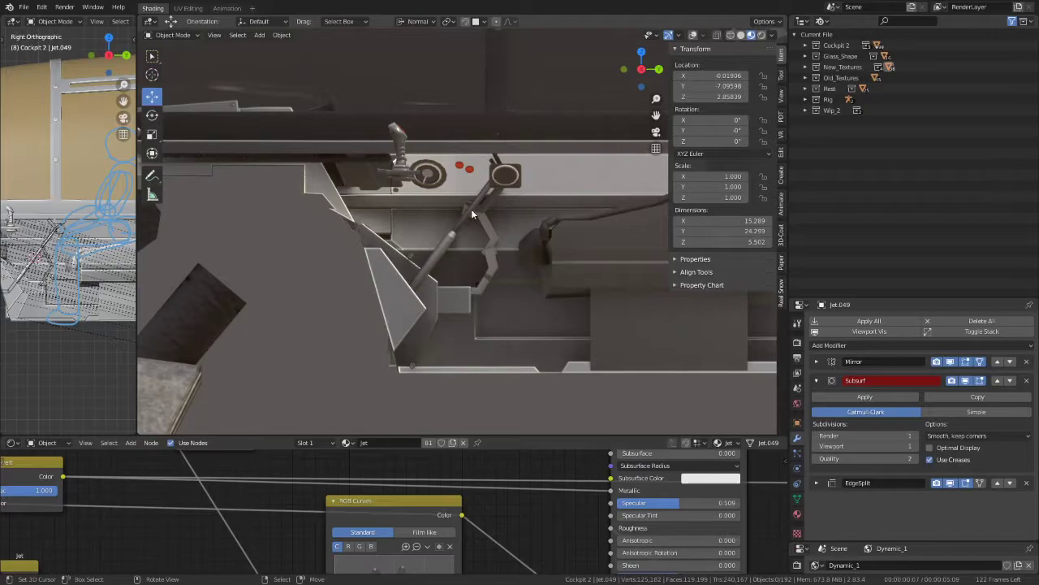
click(472, 213)
click(692, 36)
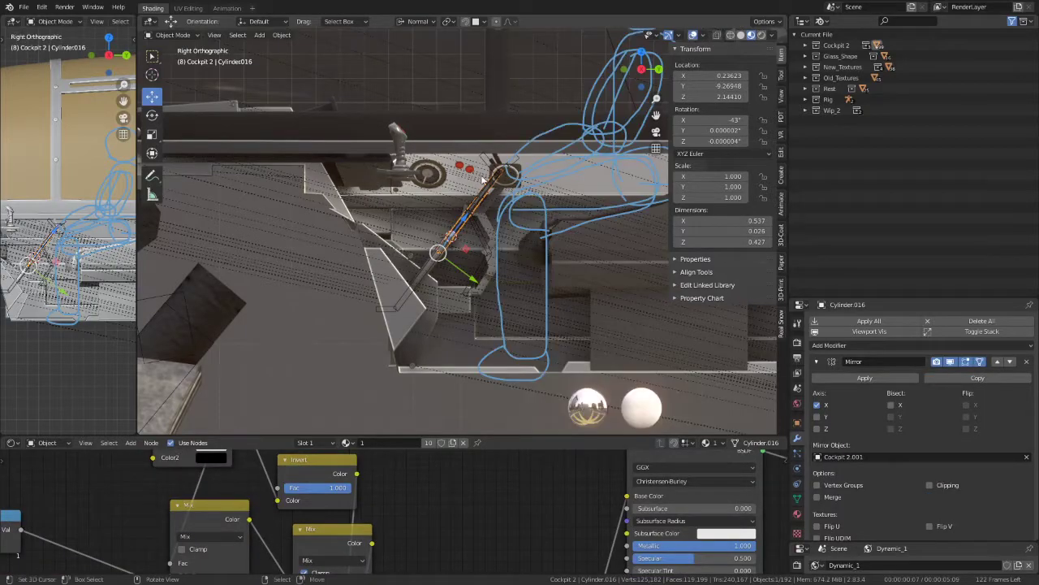
click(512, 160)
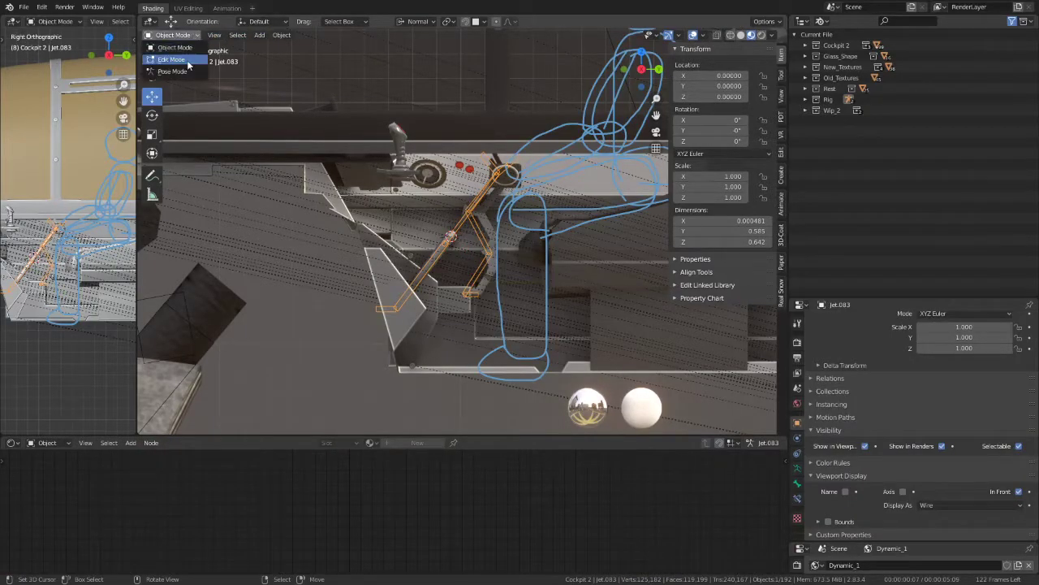
click(188, 72)
scroll(455, 227, up, 3)
key(g)
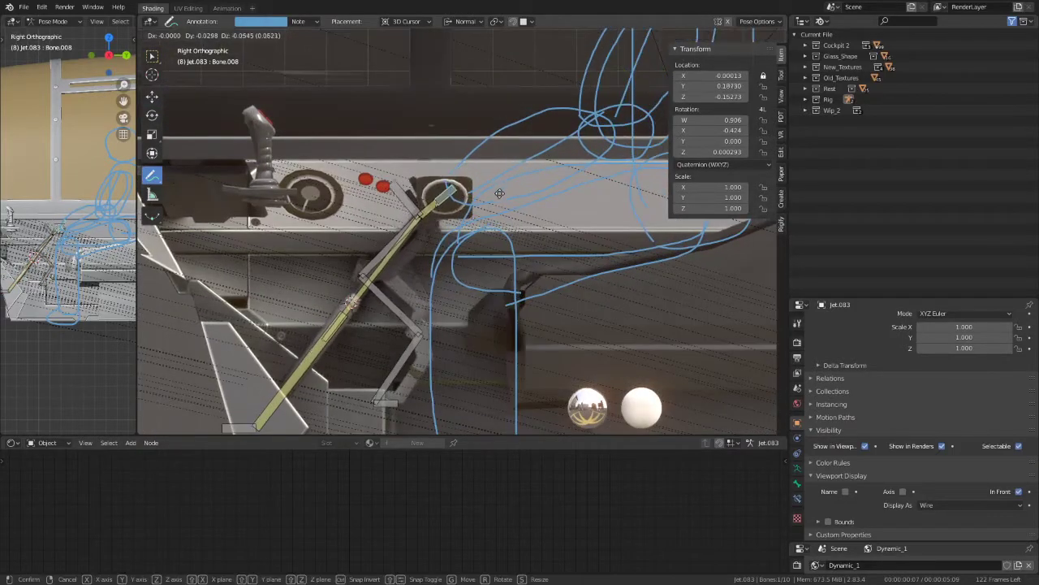
key(Escape)
key(alt+g)
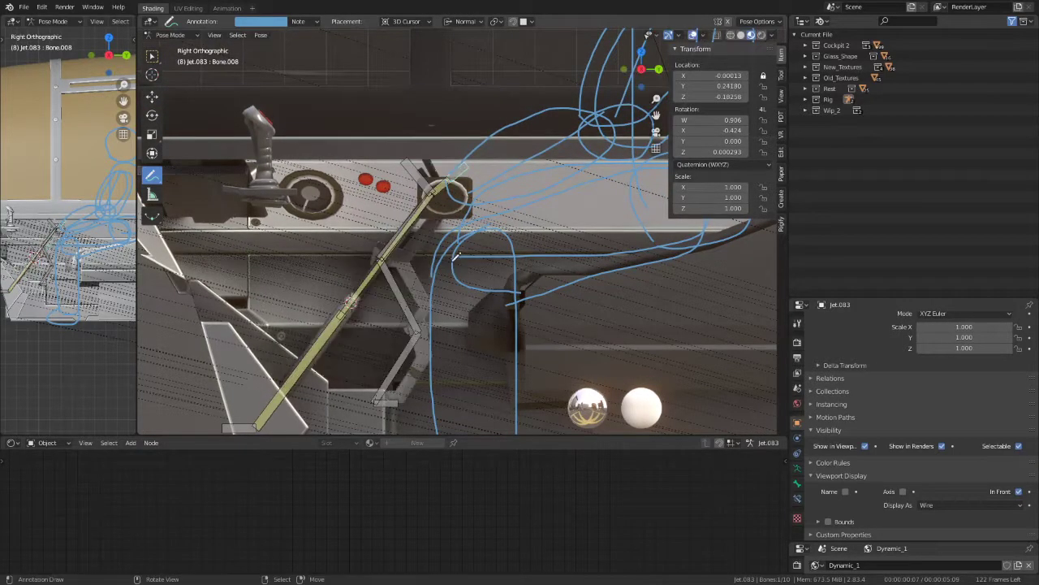
key(alt+r)
Step: Center the view on the rod assembly with overlays hidden, trying a bone move then cancelling it
alt+middle_click(420, 317)
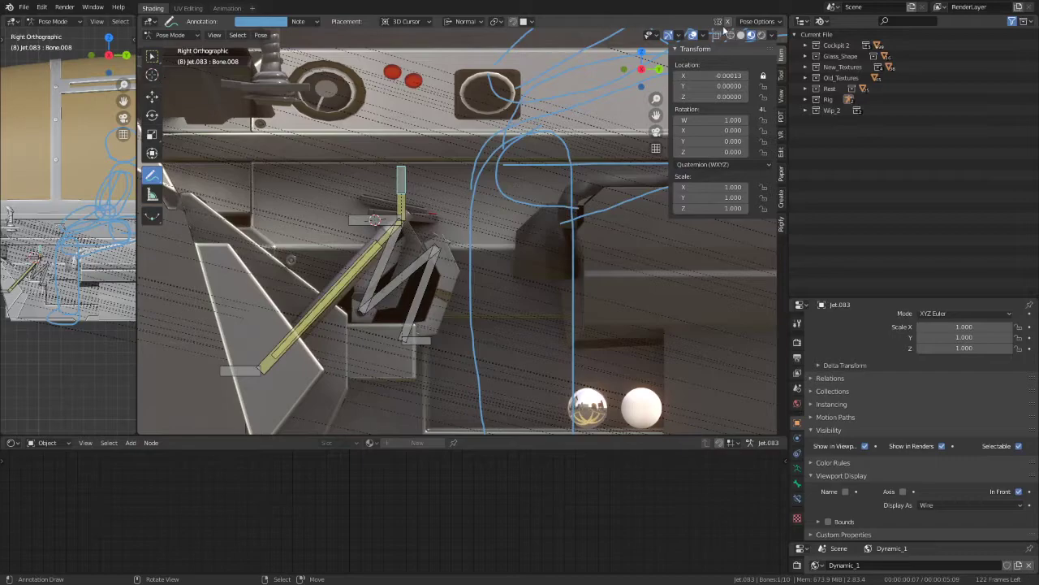
click(689, 37)
scroll(436, 183, up, 3)
scroll(436, 183, up, 2)
key(g)
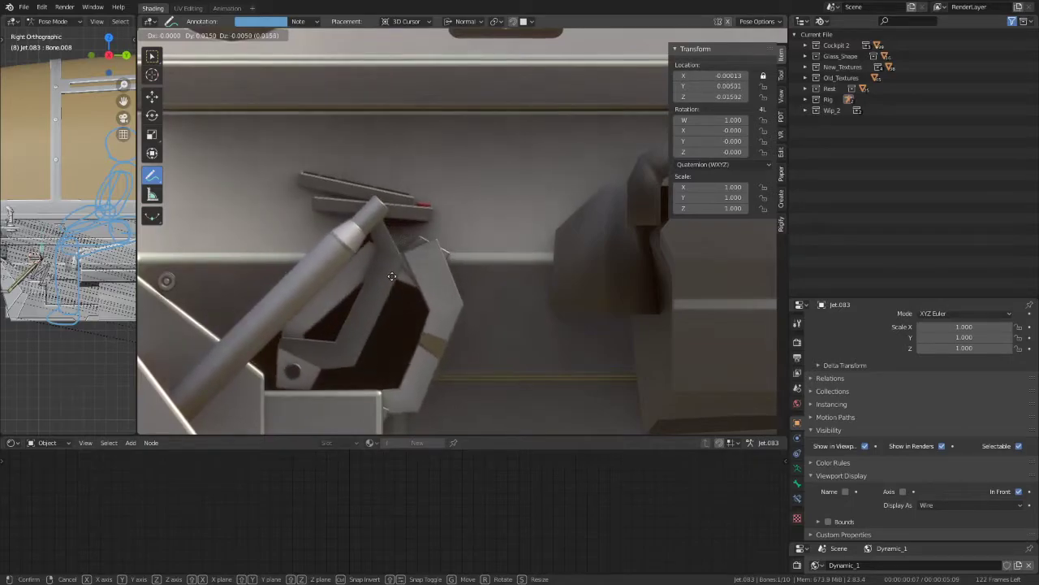
right_click(399, 246)
scroll(400, 246, down, 2)
scroll(399, 246, down, 2)
Step: Rotate the lever bone about 67° and move it to Y 0.24548, Z 0.04109
key(g)
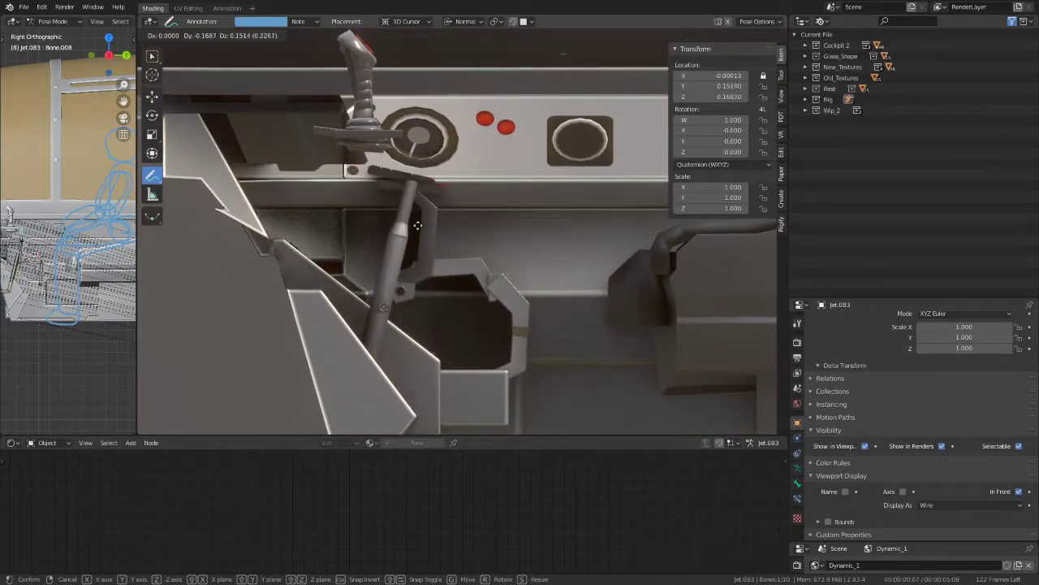
key(r)
click(580, 209)
key(g)
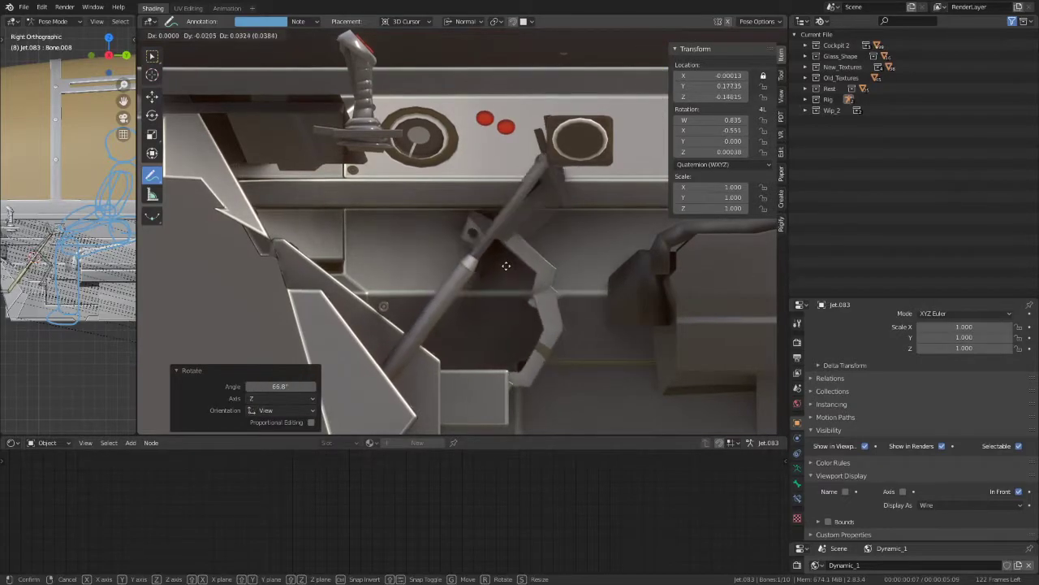
click(475, 167)
Step: Tilt the keyboard tray bone about its X axis by roughly 24°
middle_drag(475, 166, 479, 242)
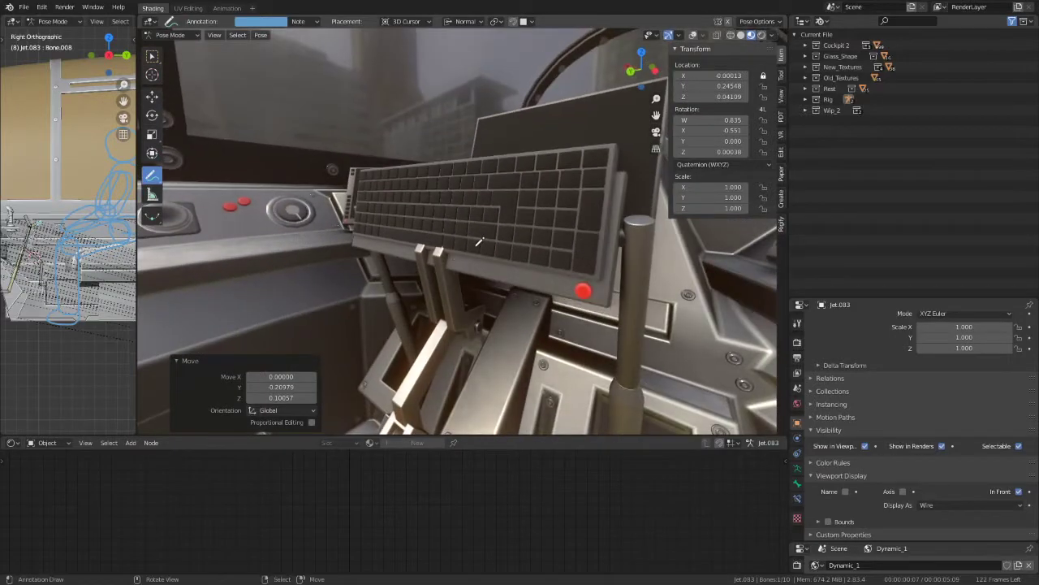
click(151, 99)
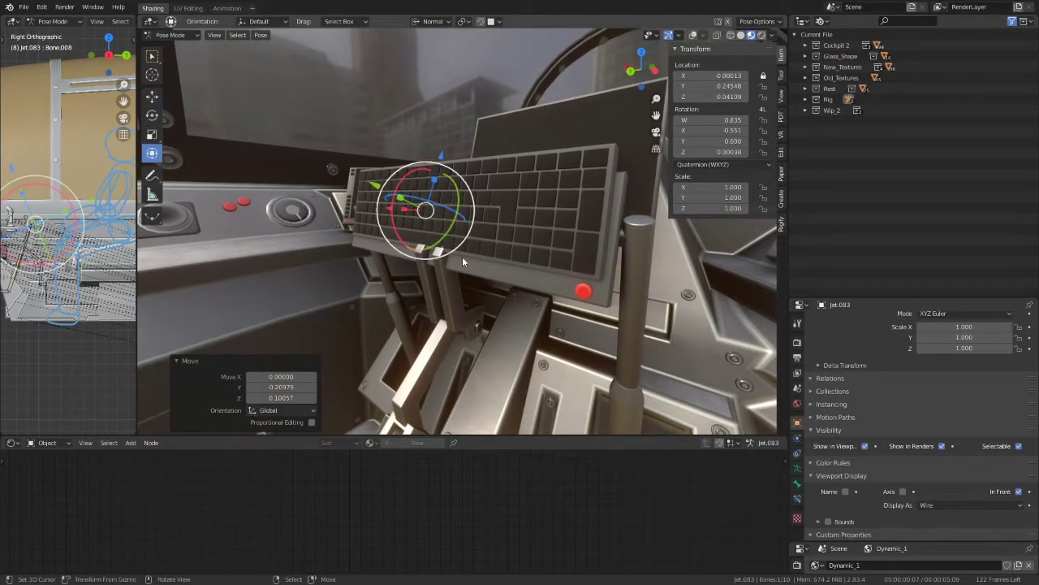
drag(401, 244, 396, 236)
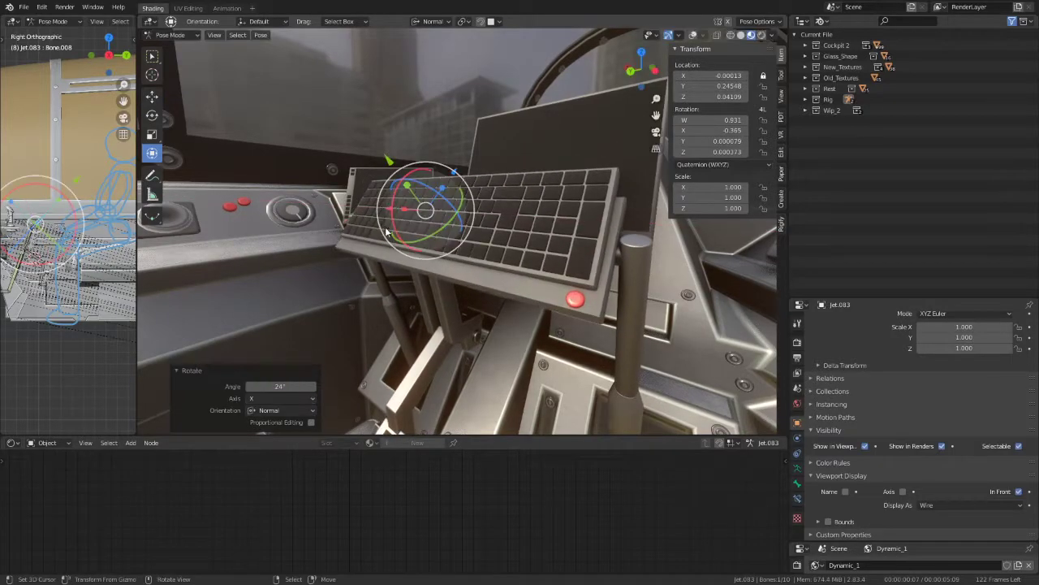
mouse_move(397, 236)
middle_down()
mouse_move(632, 129)
mouse_move(599, 193)
middle_up()
key(r)
key(x)
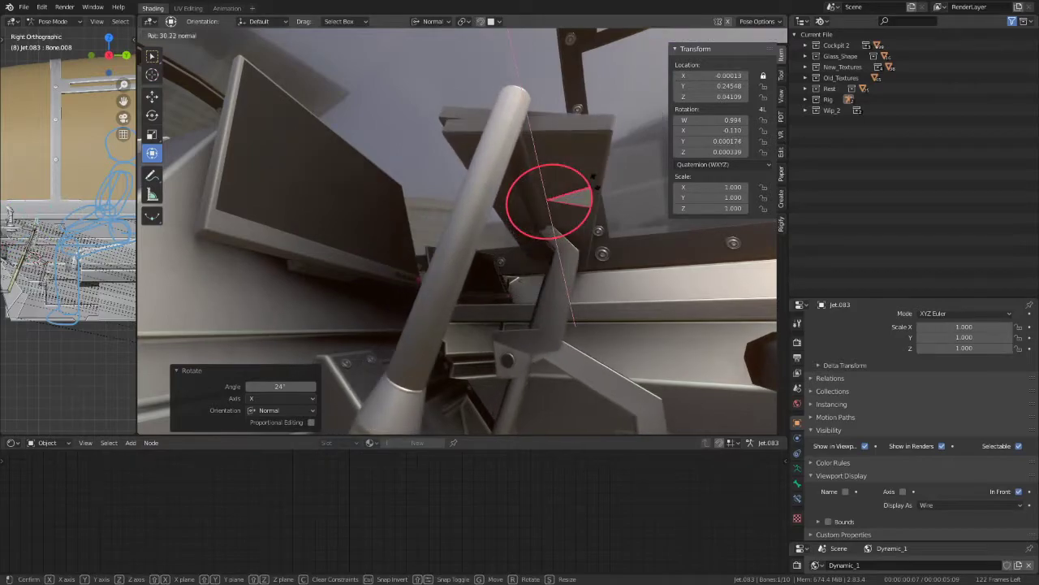
click(585, 199)
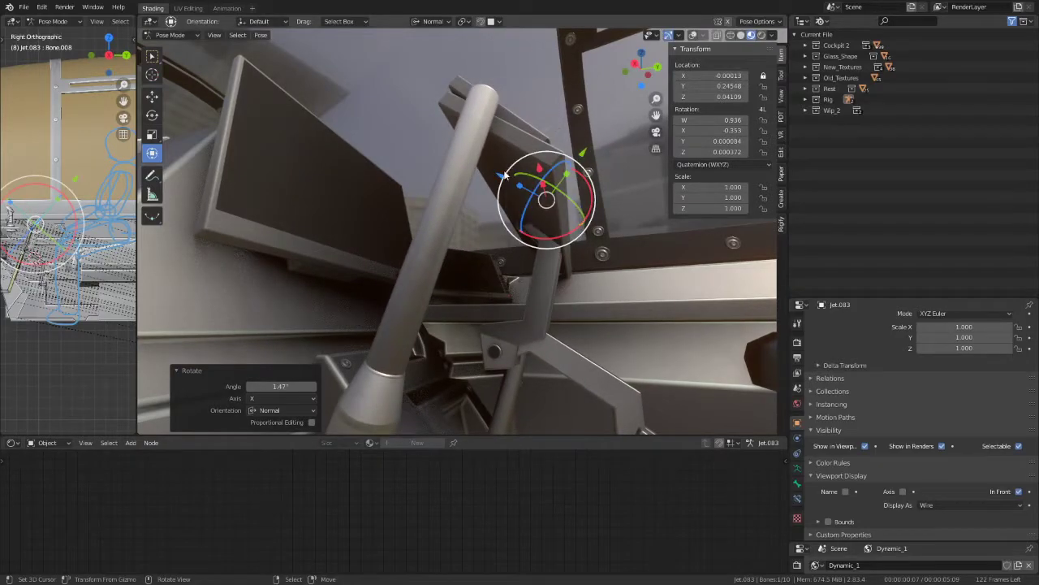
Step: Test sliding, tilting and rotating the keyboard with the gizmo, cancelling each attempt
drag(534, 209, 543, 205)
right_click(543, 205)
middle_drag(542, 206, 569, 177)
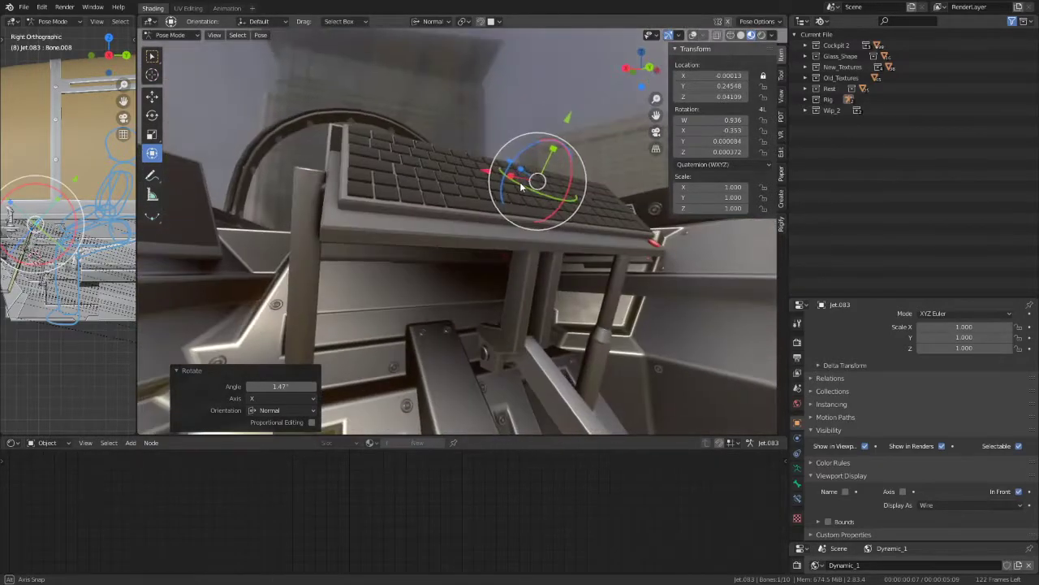
drag(568, 177, 567, 150)
right_click(566, 151)
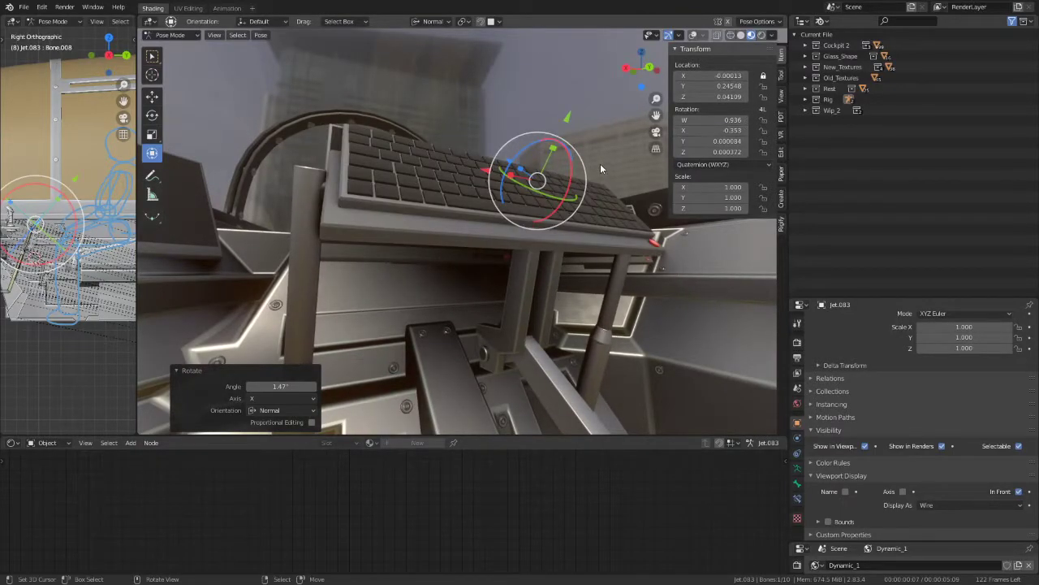
drag(531, 149, 511, 158)
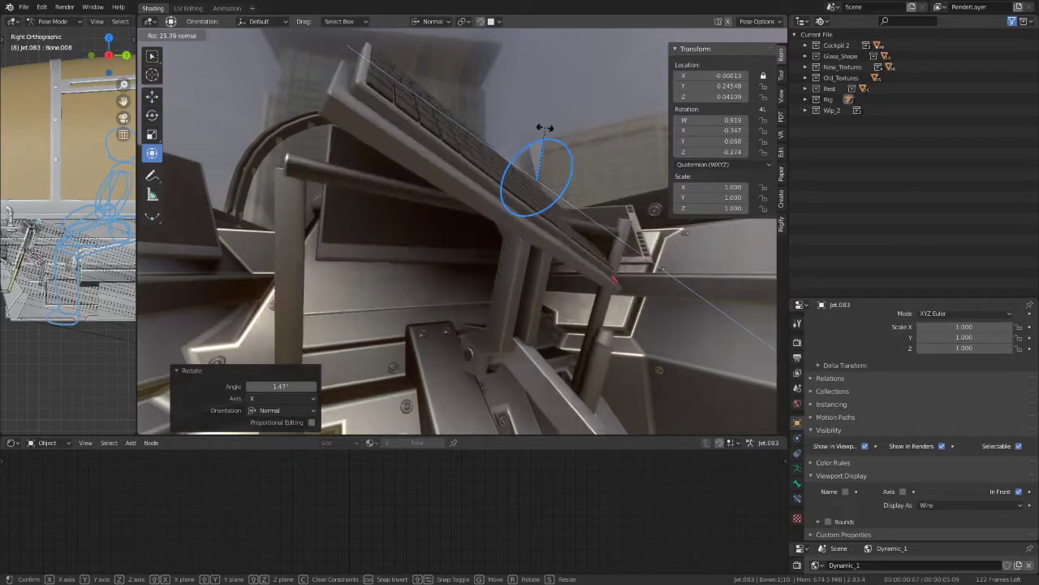
right_click(510, 157)
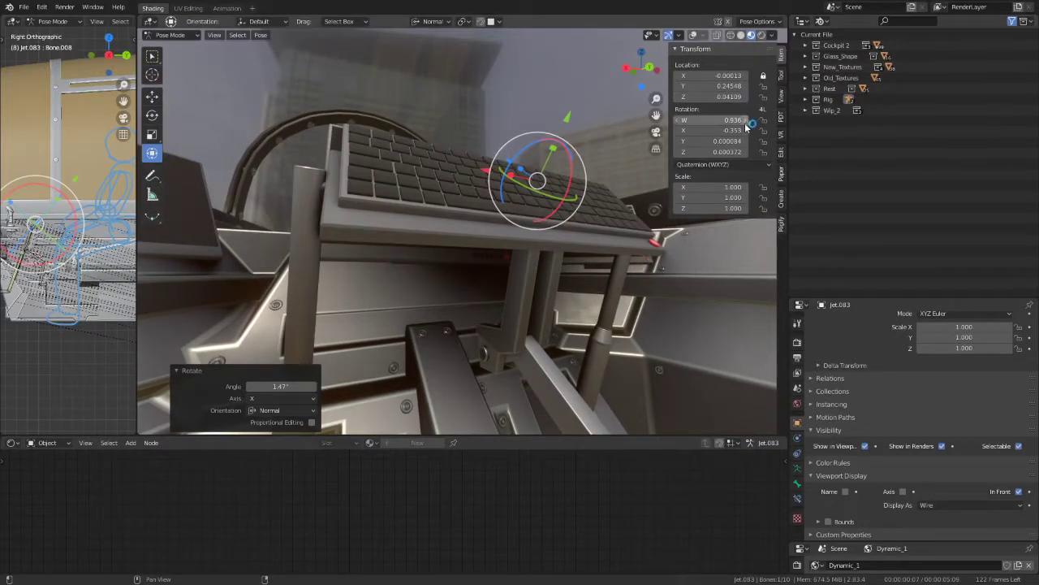
Step: Set the keyboard bone to XYZ Euler rotation and clear its location and rotation with Alt+G and Alt+R
click(725, 165)
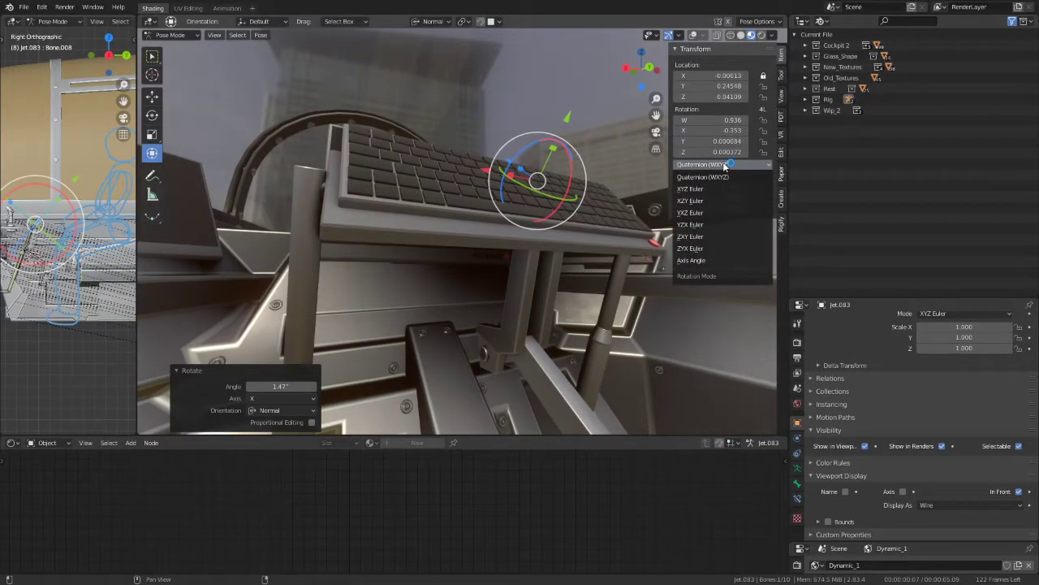
click(692, 189)
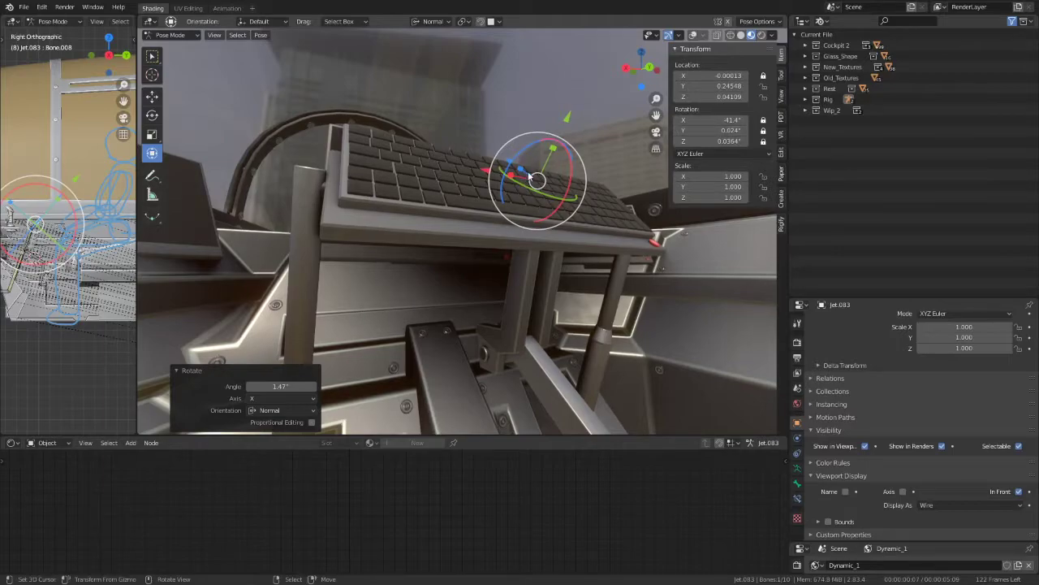
key(alt+g)
key(s)
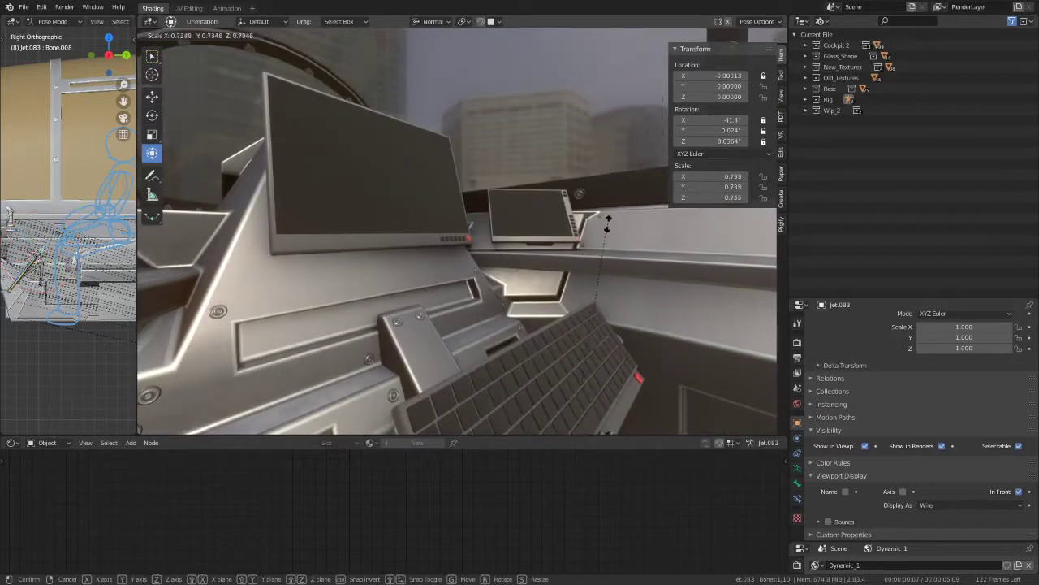
key(Escape)
key(s)
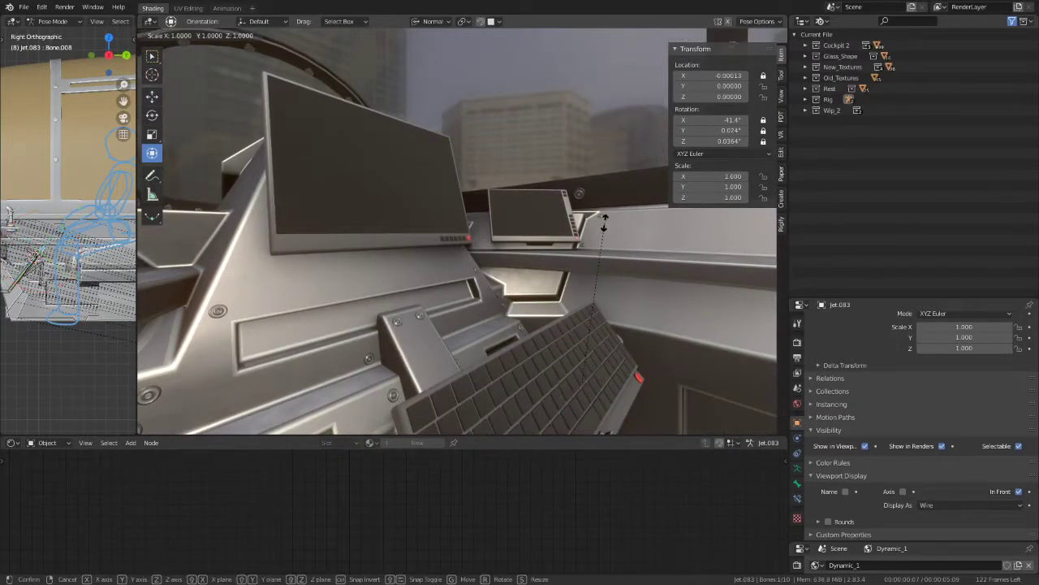
key(Escape)
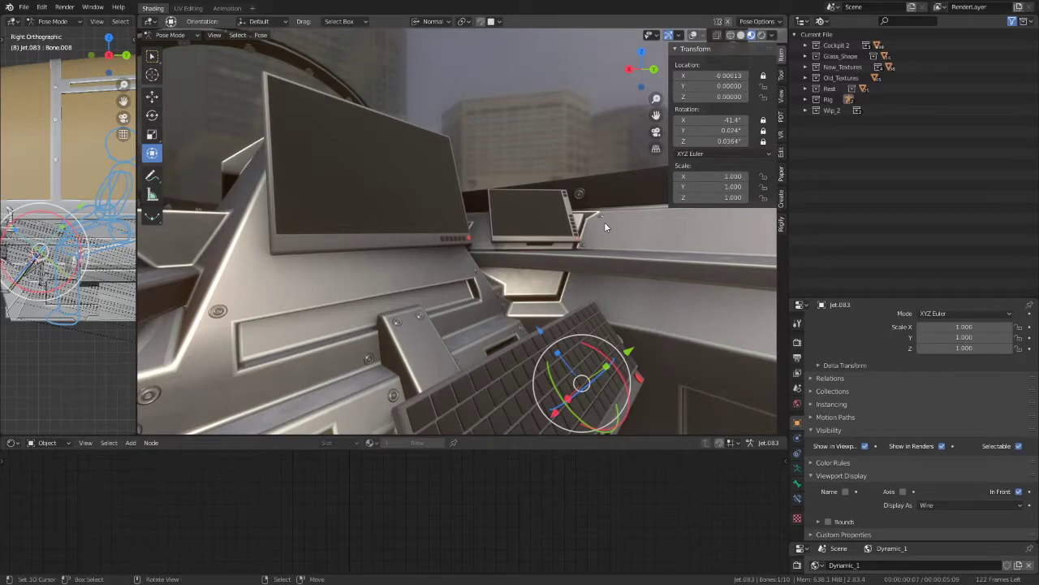
middle_drag(604, 226, 585, 144)
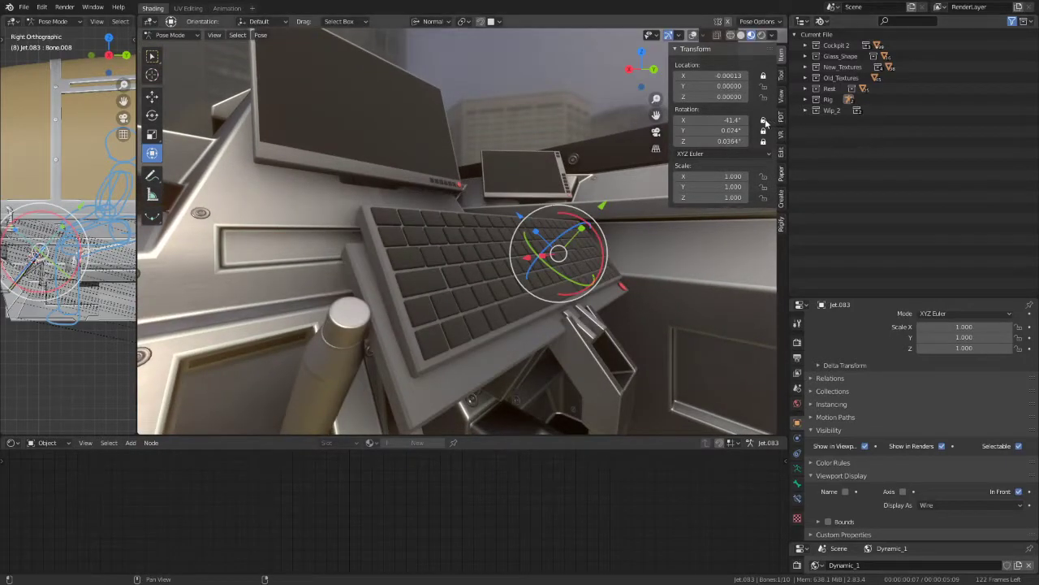
key(alt+r)
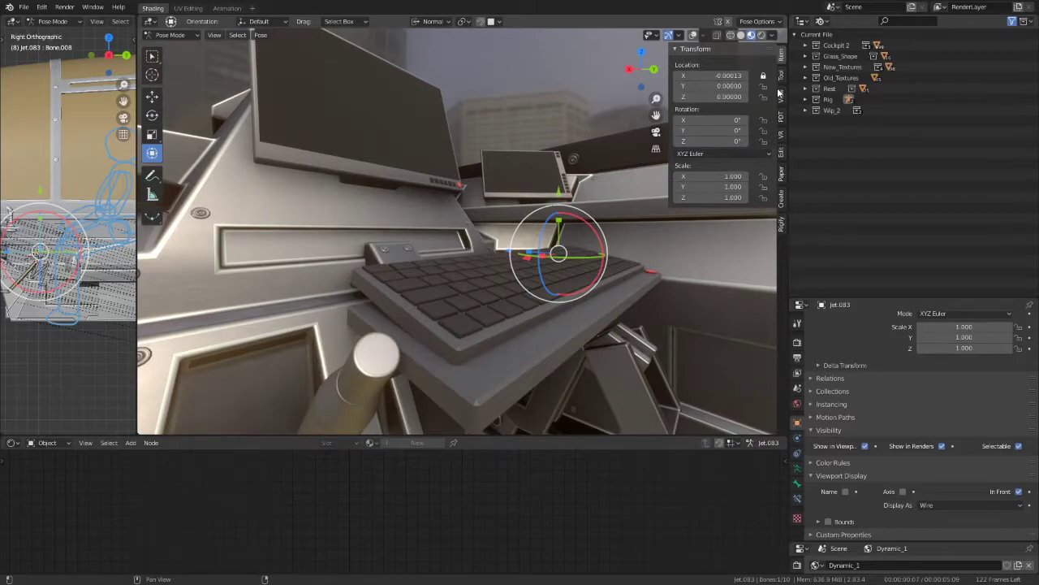
Step: Try X tilts of about 14° on the keyboard and cancel them so it stays flat
mouse_move(580, 216)
mouse_down()
mouse_move(592, 242)
mouse_move(597, 224)
mouse_up()
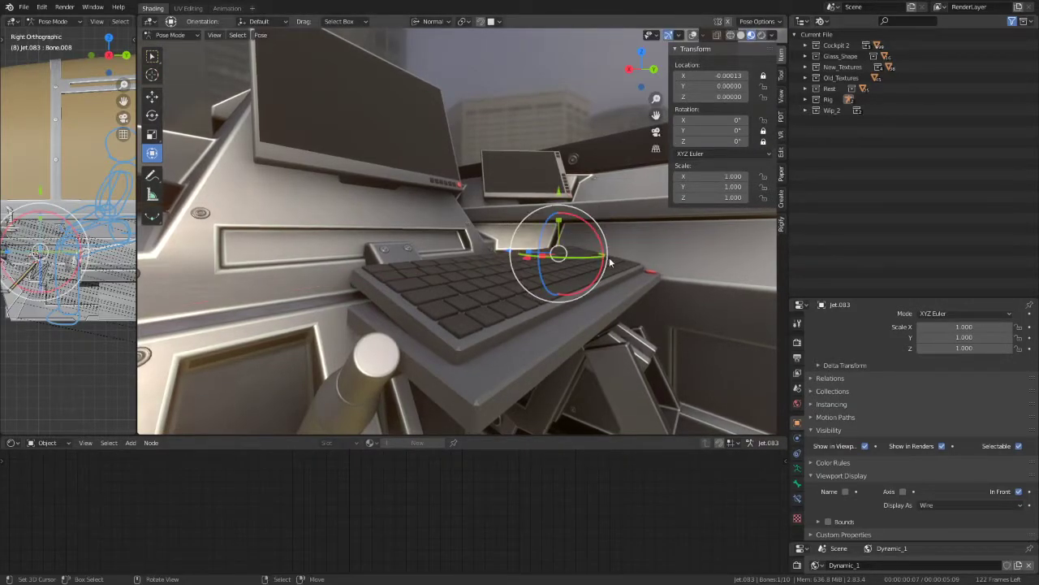
mouse_move(609, 262)
mouse_down()
mouse_move(595, 228)
mouse_move(556, 227)
mouse_move(522, 114)
mouse_up()
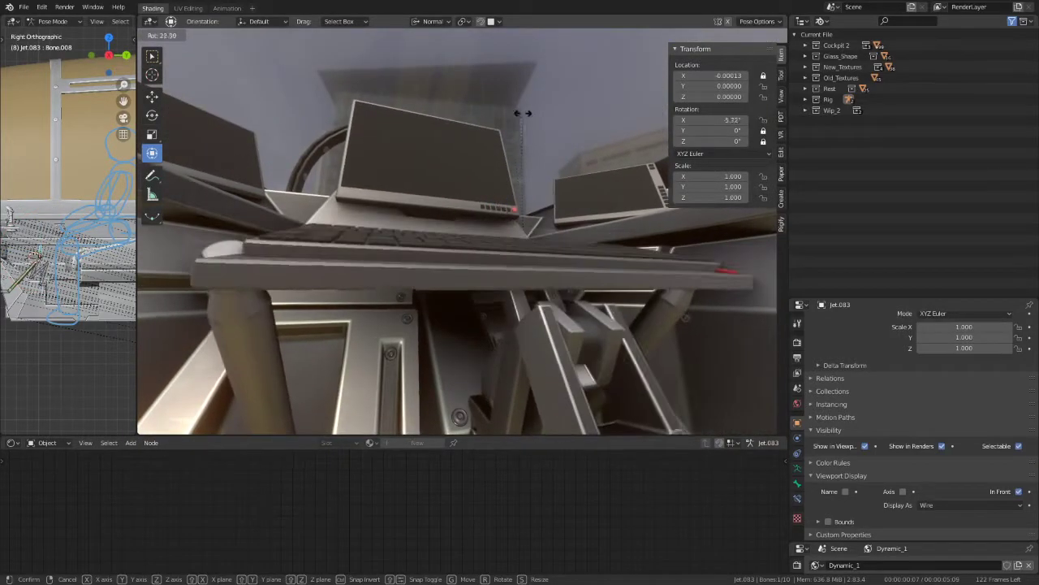
right_click(522, 113)
middle_drag(548, 169, 579, 220)
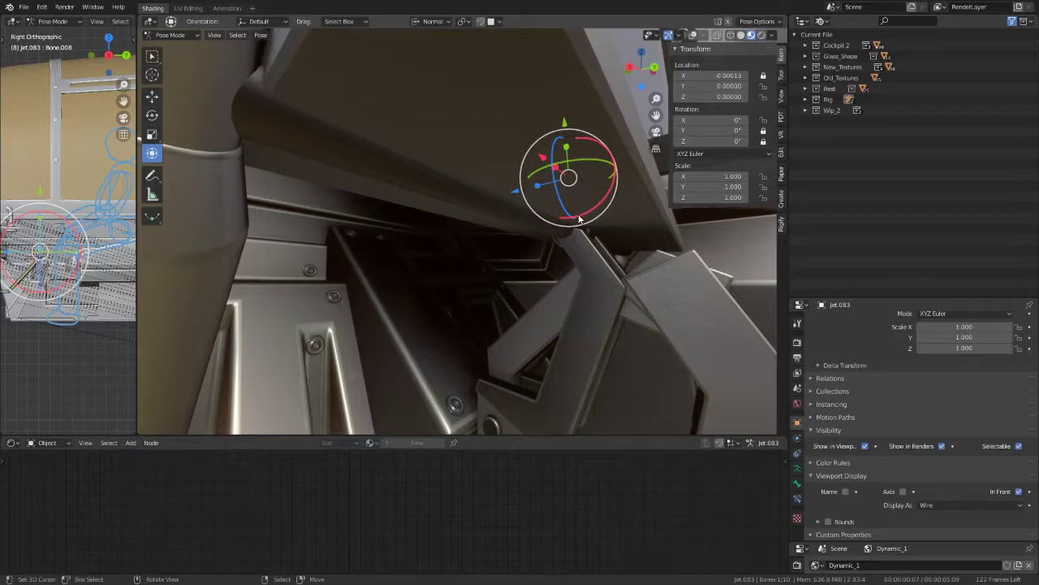
mouse_move(569, 221)
mouse_down()
mouse_move(593, 192)
mouse_move(588, 202)
mouse_move(568, 185)
mouse_up()
right_click(569, 185)
mouse_move(568, 215)
middle_down()
mouse_move(714, 266)
mouse_move(484, 229)
middle_up()
Step: Select the Cube.081 panel, show wireframe overlays, and enter Edit Mode
click(519, 194)
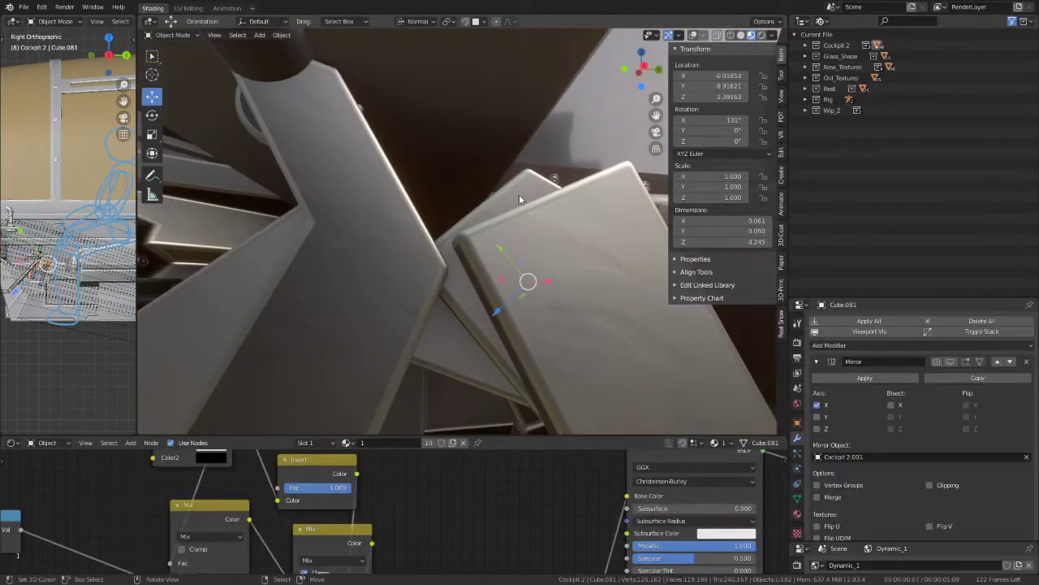
middle_drag(519, 195, 713, 17)
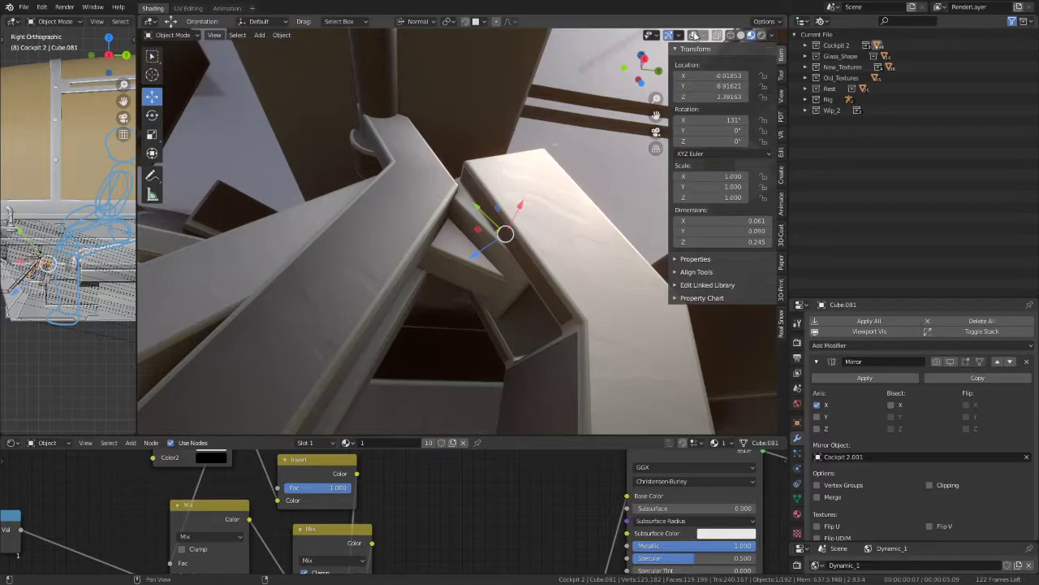
click(694, 36)
key(Tab)
middle_drag(468, 200, 506, 209)
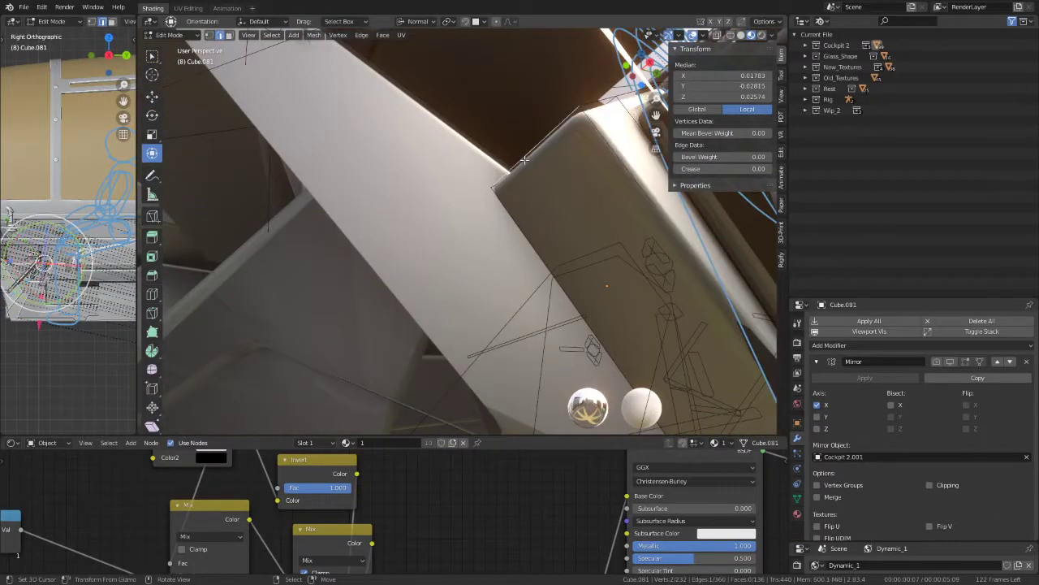
mouse_move(524, 160)
middle_down()
mouse_move(468, 286)
mouse_move(381, 301)
middle_up()
Step: Nudge the selected faces slightly along their normals on Z, X, then Z again
key(g)
key(z)
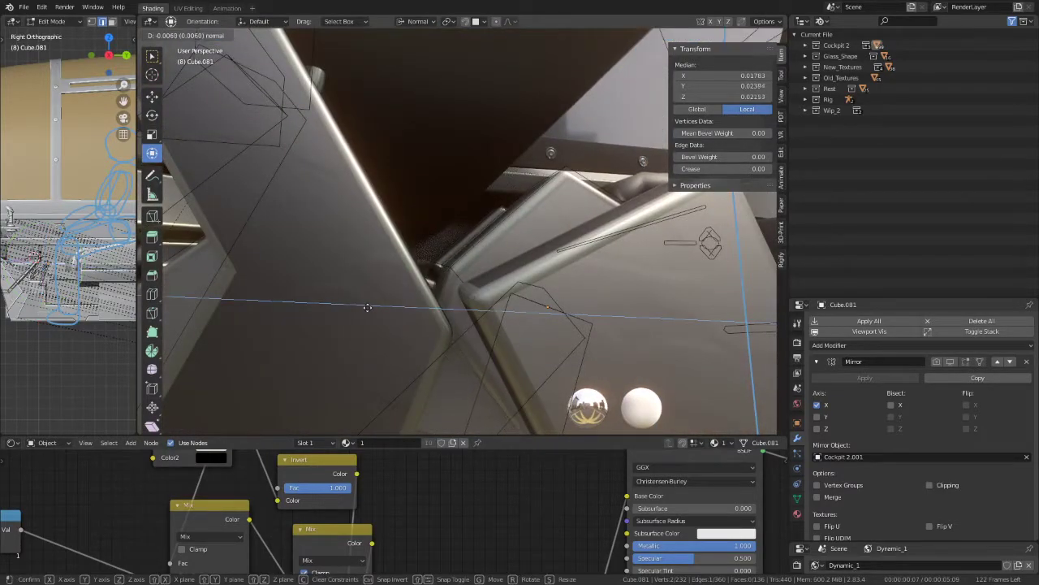
click(380, 308)
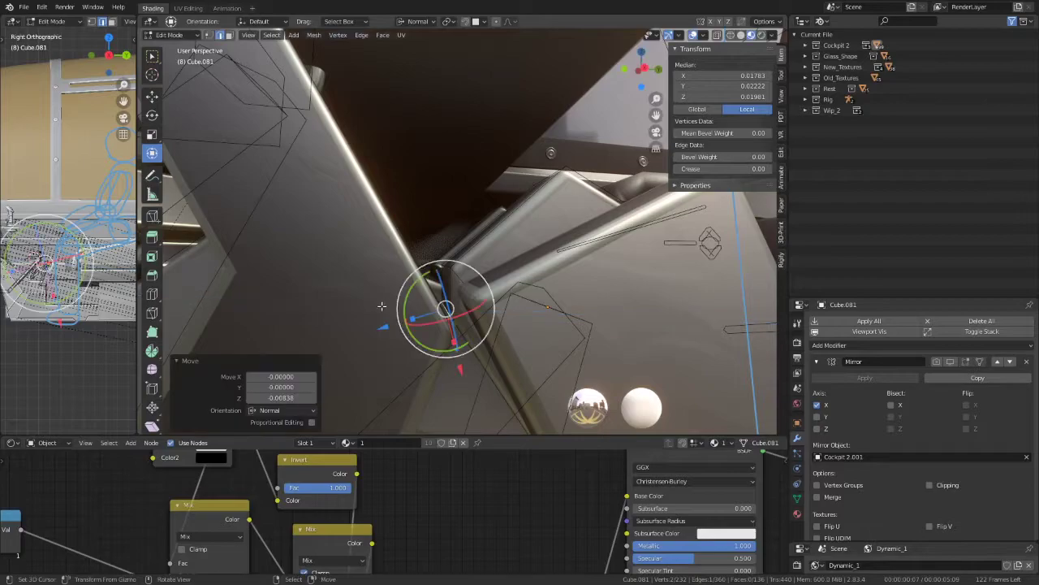
key(g)
key(x)
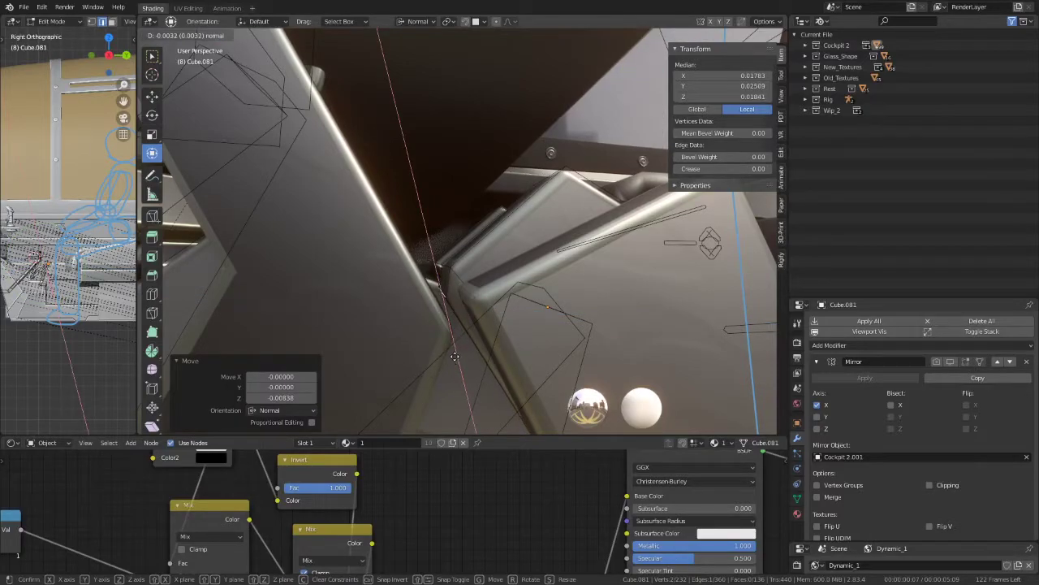
click(453, 354)
key(g)
key(z)
click(376, 301)
middle_drag(376, 301, 544, 269)
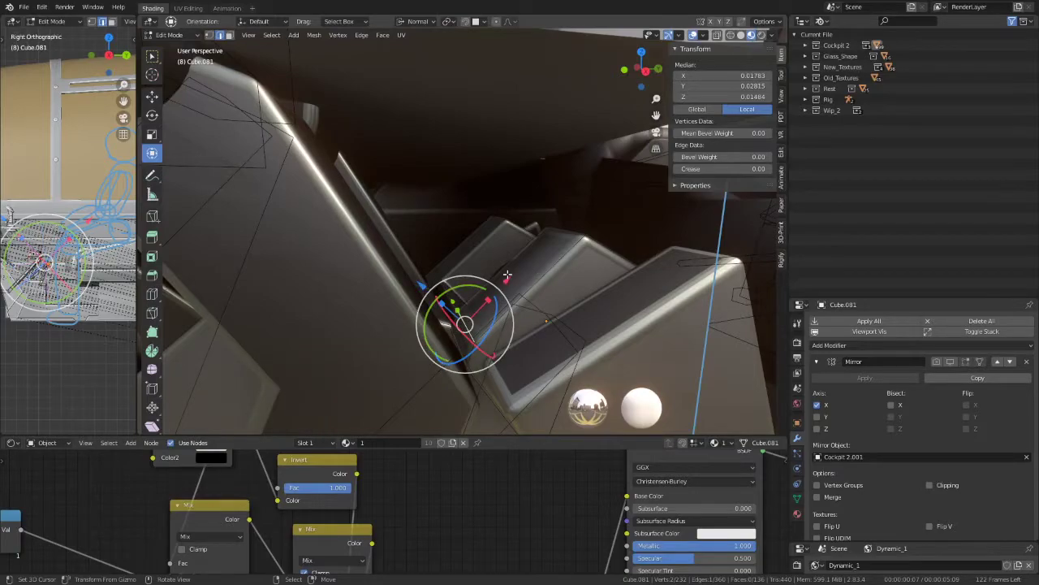
Step: Edge-slide the selected loop to a new position, then select a single panel face
key(g)
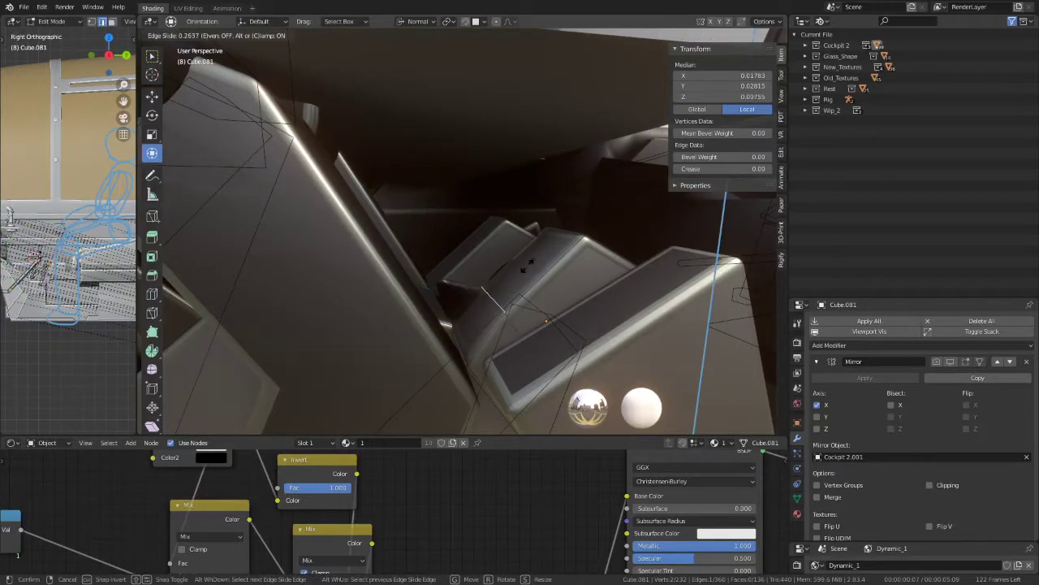
click(512, 276)
mouse_move(511, 276)
middle_down()
mouse_move(503, 313)
mouse_move(396, 273)
mouse_move(402, 259)
mouse_move(567, 301)
mouse_move(520, 309)
mouse_move(524, 292)
mouse_move(531, 317)
mouse_move(510, 294)
middle_up()
click(229, 38)
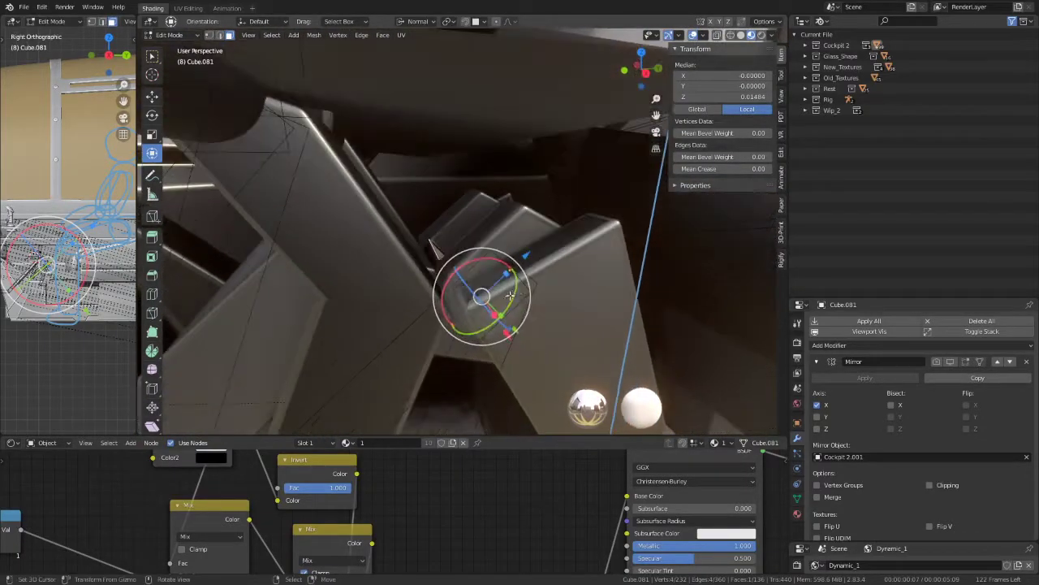
Step: Extrude the selected Cube.081 face a short distance along its normal
key(e)
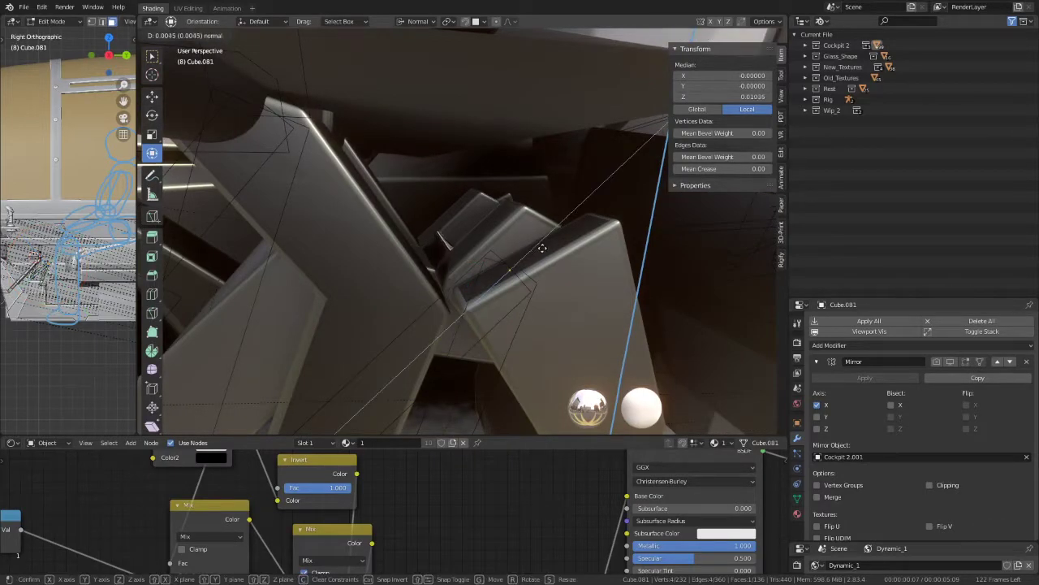
click(542, 247)
mouse_move(541, 247)
middle_down()
mouse_move(513, 209)
mouse_move(538, 196)
middle_up()
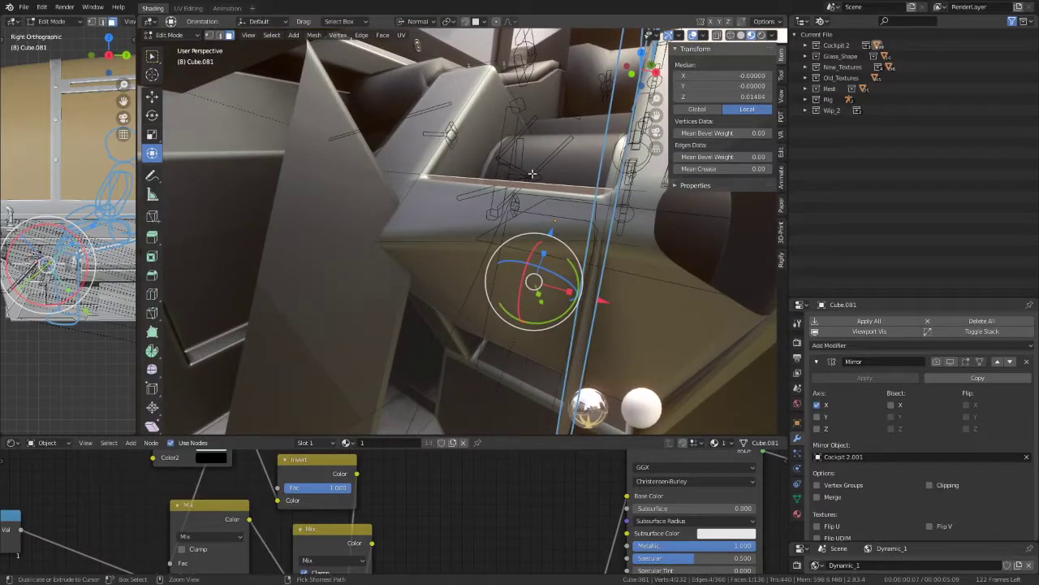
key(ctrl+z)
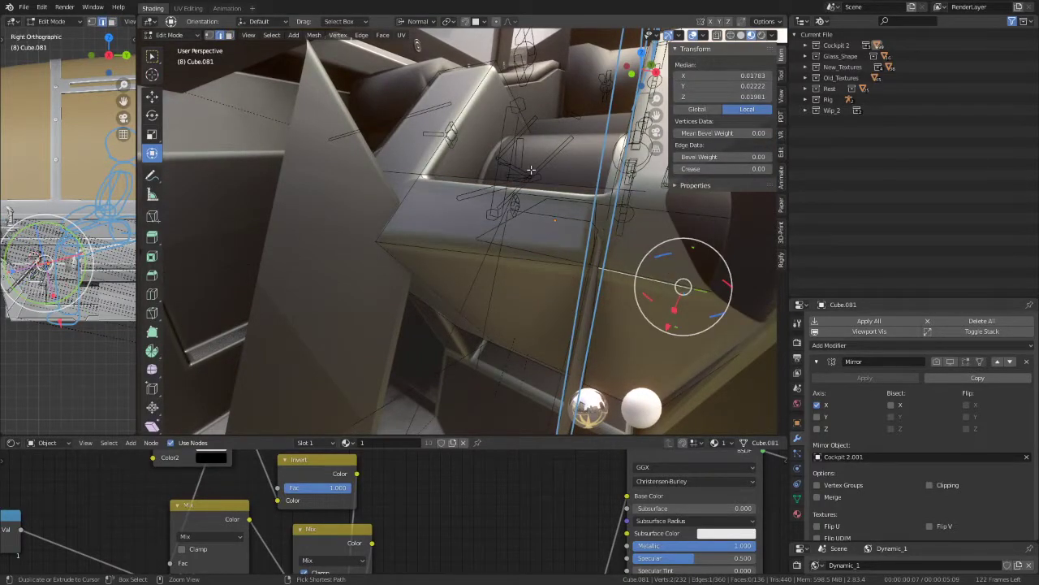
key(ctrl+z)
middle_drag(543, 192, 553, 187)
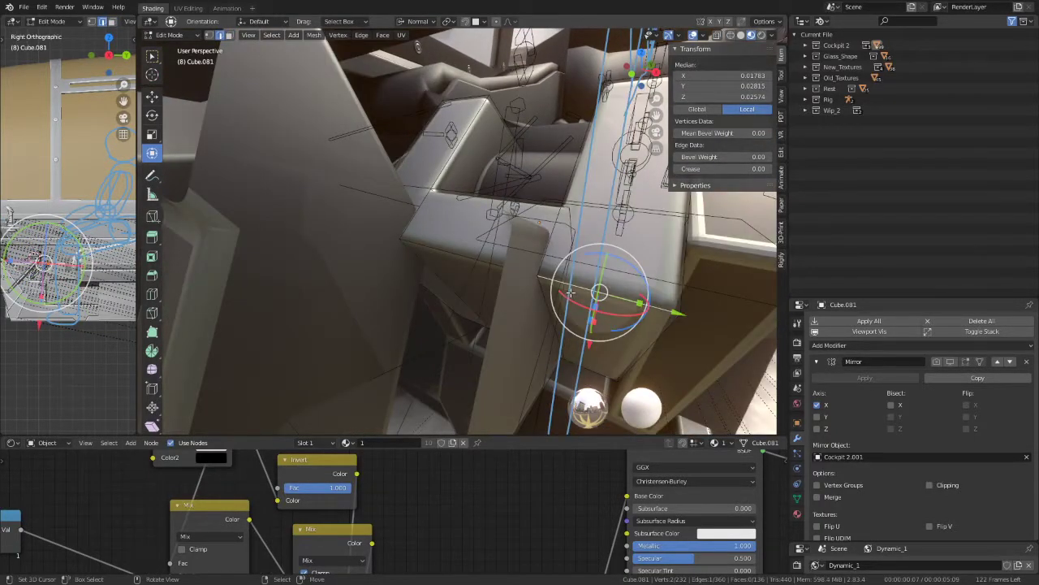
mouse_move(571, 291)
middle_down()
mouse_move(601, 268)
mouse_move(391, 246)
mouse_move(512, 204)
mouse_move(376, 175)
middle_up()
Step: Select edges along the extruded panel and move them, checking in the side view
ctrl+click(599, 267)
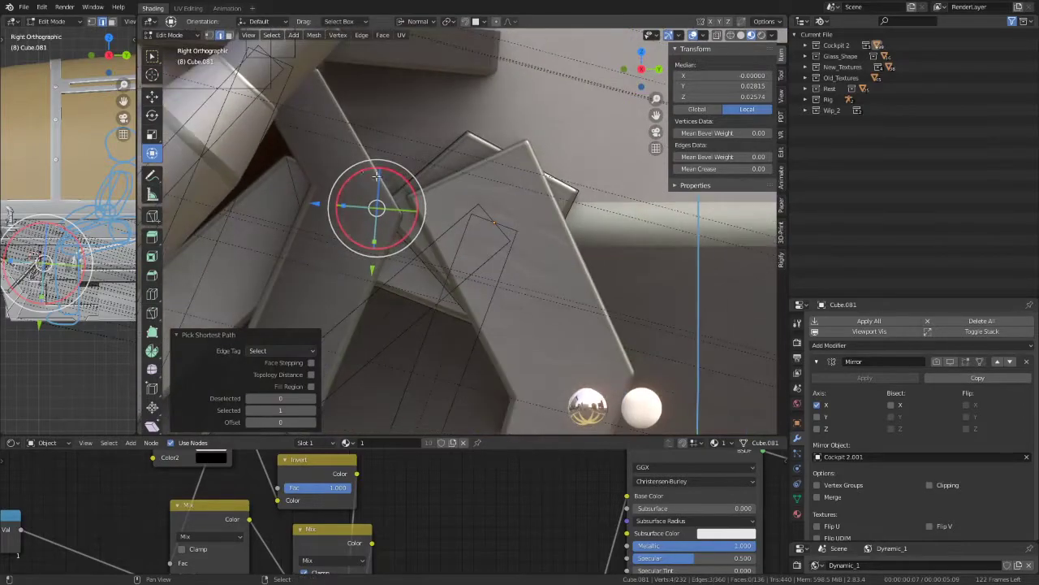
scroll(376, 176, up, 4)
key(g)
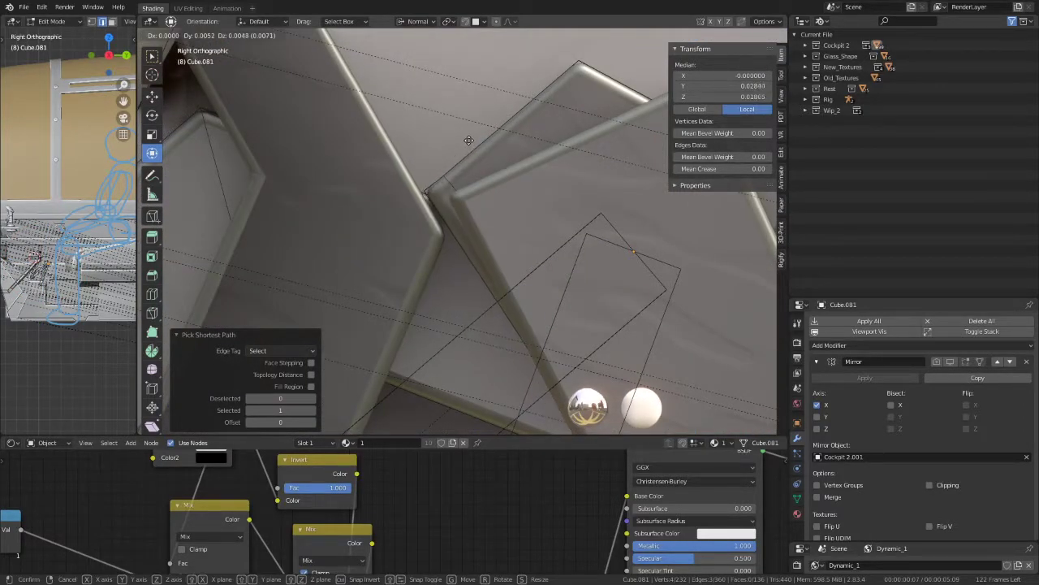
click(471, 141)
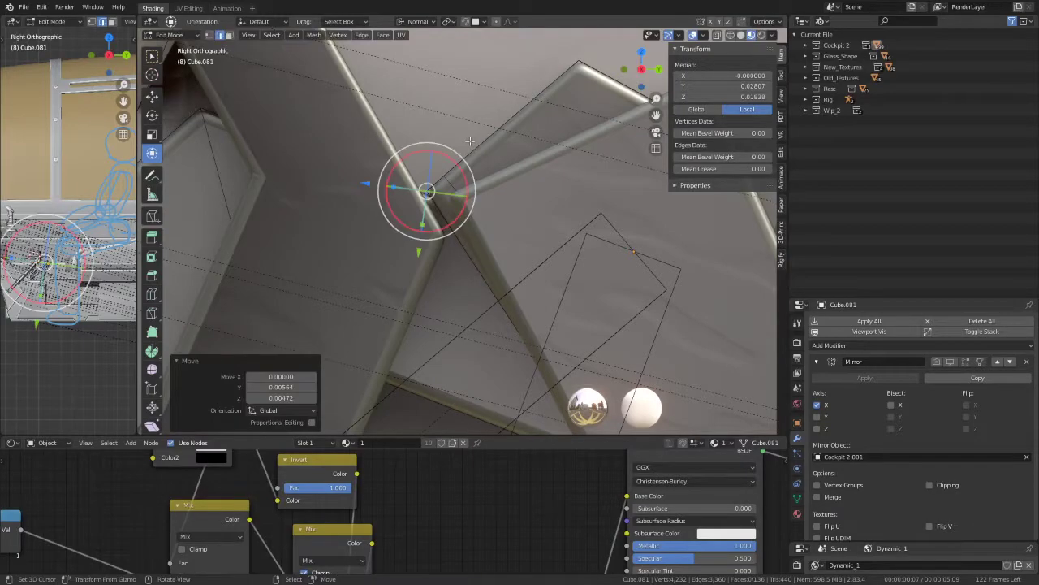
mouse_move(418, 186)
middle_down()
mouse_move(434, 232)
mouse_move(509, 298)
middle_up()
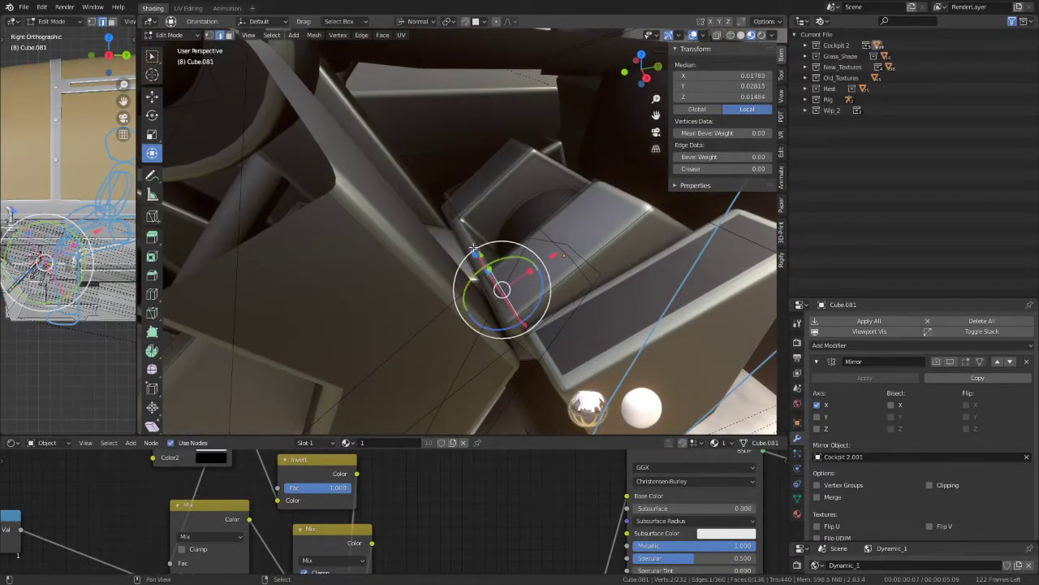
drag(473, 247, 464, 232)
key(KP_3)
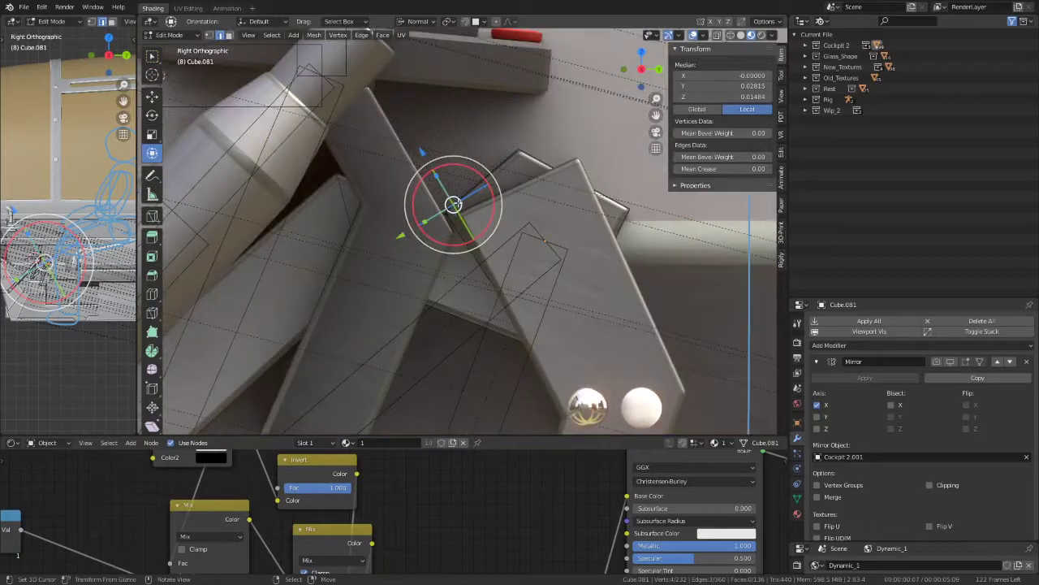
scroll(453, 204, up, 3)
key(g)
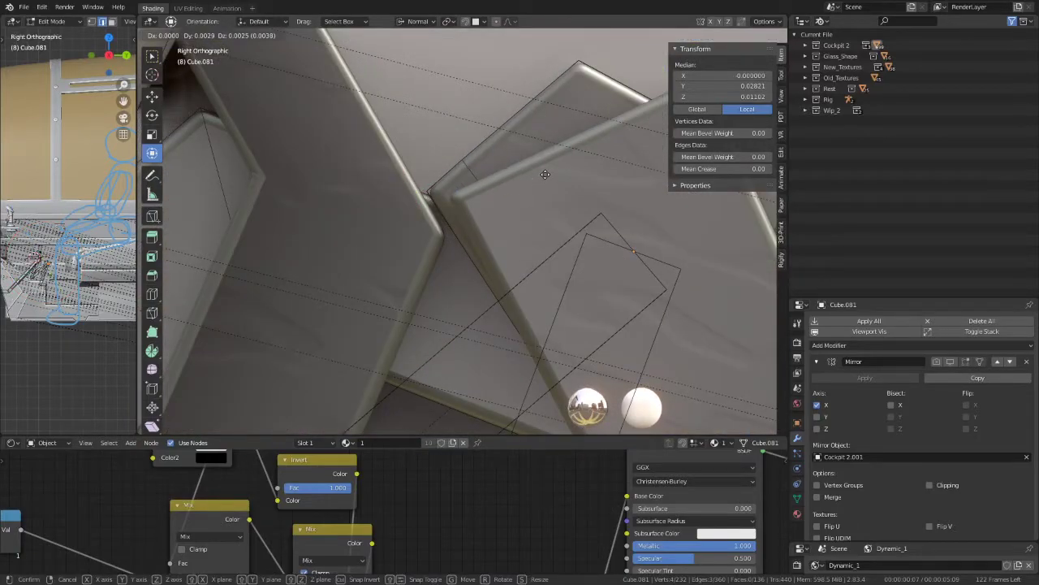
click(545, 174)
Step: Shift the selection slightly along its normal and return to Object Mode
mouse_move(549, 167)
middle_down()
mouse_move(575, 248)
mouse_move(597, 245)
middle_up()
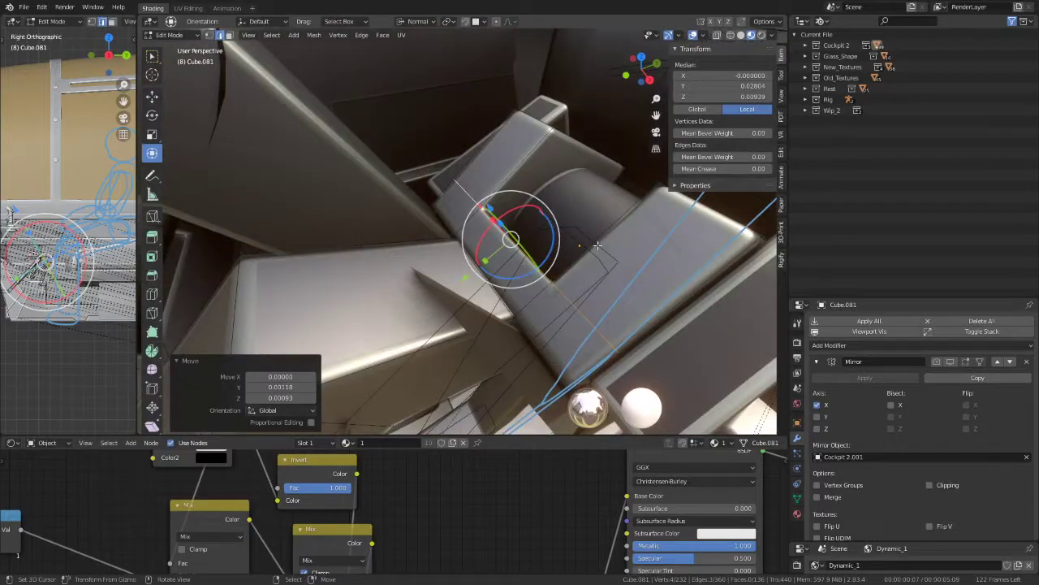
key(g)
key(z)
click(471, 274)
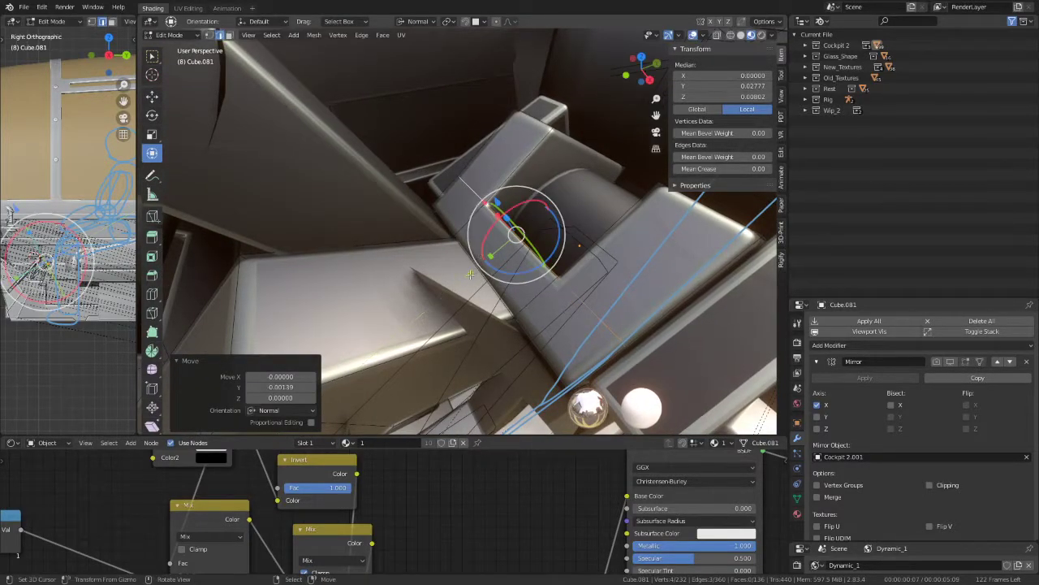
drag(501, 193, 497, 201)
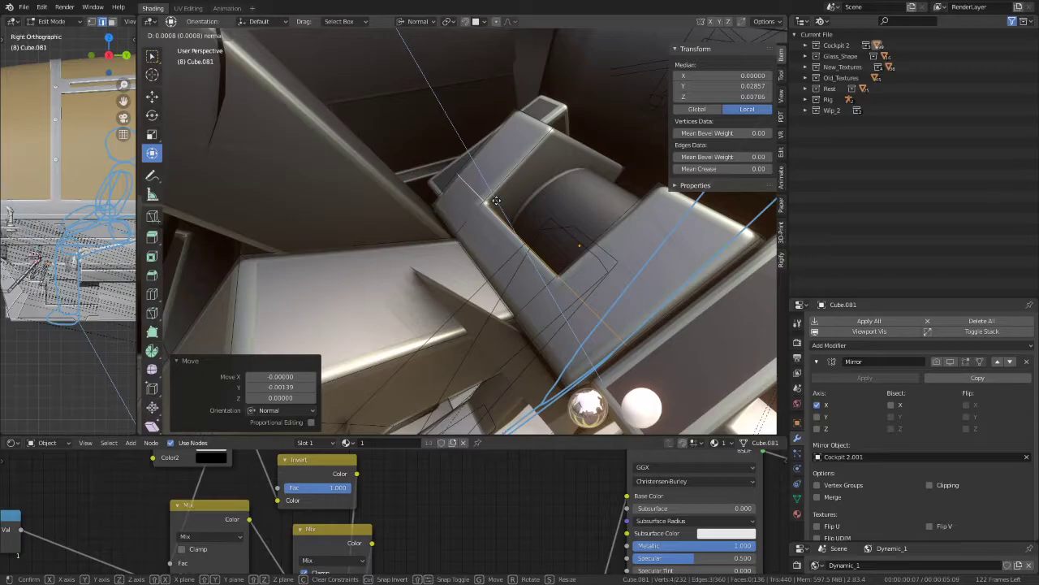
key(Tab)
mouse_move(496, 201)
middle_down()
mouse_move(372, 180)
mouse_move(248, 130)
mouse_move(431, 178)
mouse_move(340, 180)
mouse_move(359, 176)
middle_up()
Step: Select Cube.082, enter Edit Mode, and subdivide an edge ring on its cylinder
click(515, 167)
key(Tab)
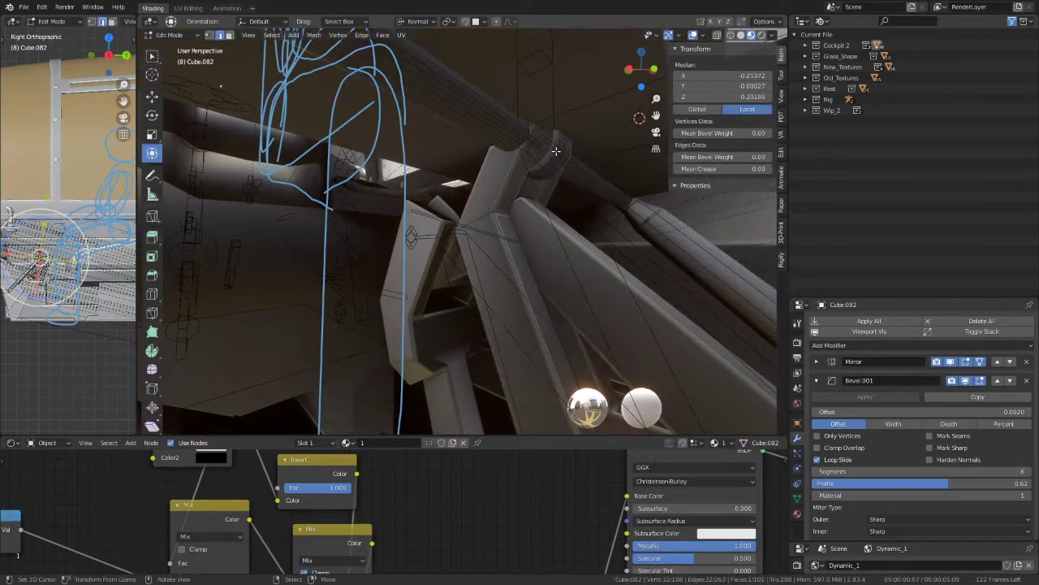
middle_drag(515, 167, 490, 193)
ctrl+alt+click(456, 198)
key(q)
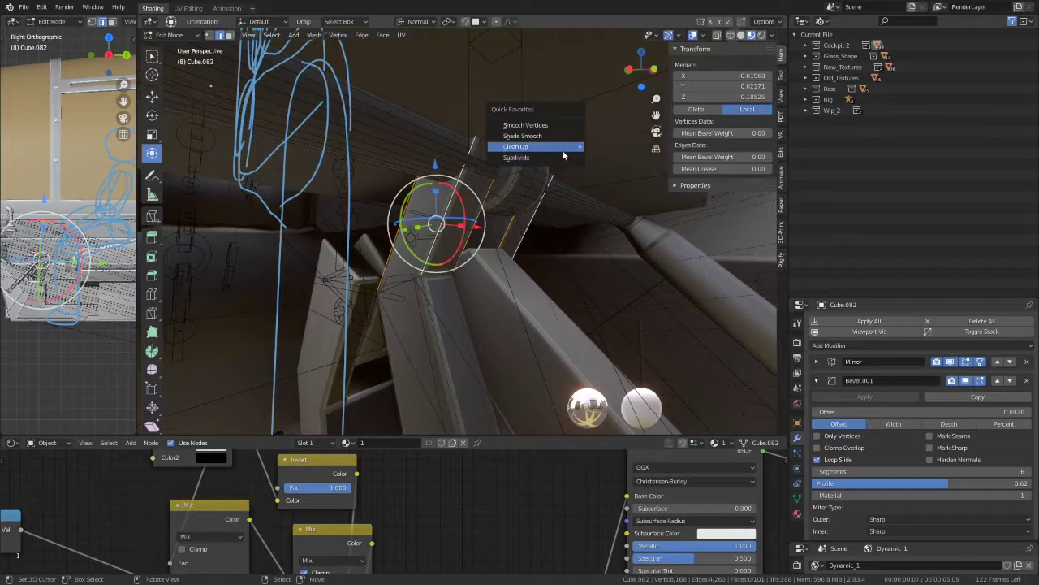
click(557, 157)
Step: Select another edge ring on the cylinder and shift it along its normal
ctrl+alt+click(462, 205)
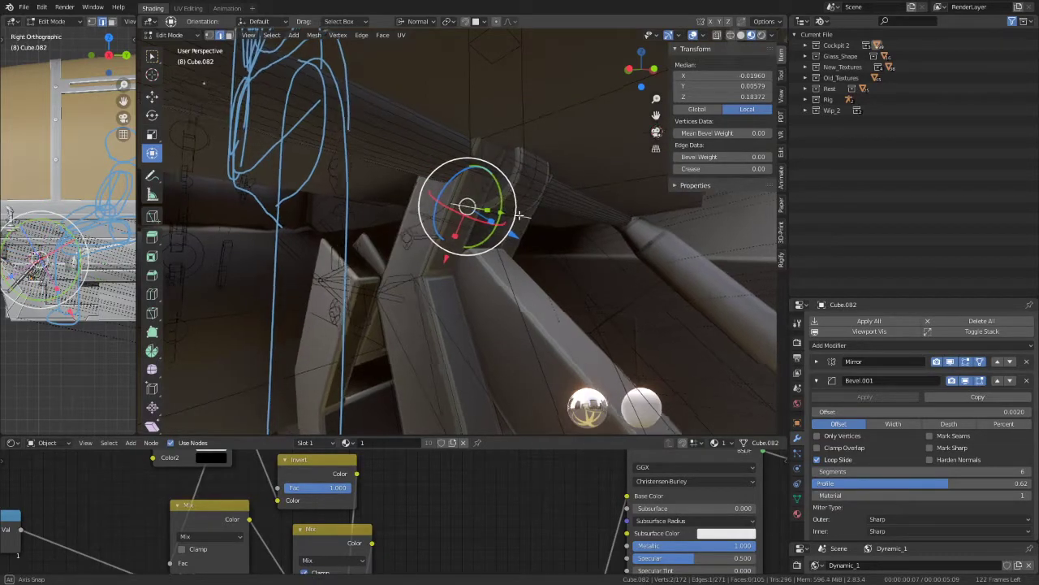
middle_drag(462, 205, 496, 195)
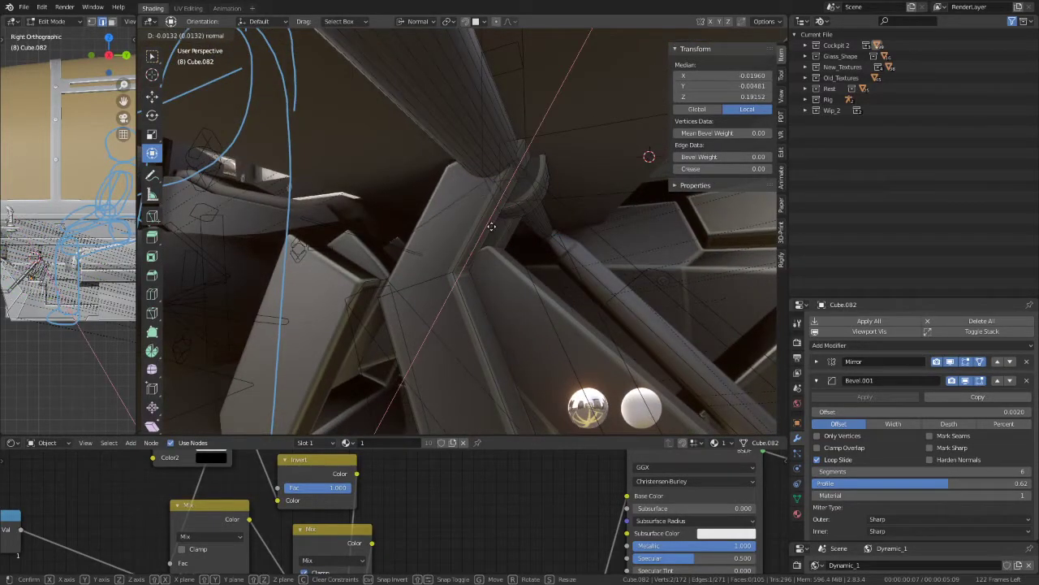
click(491, 226)
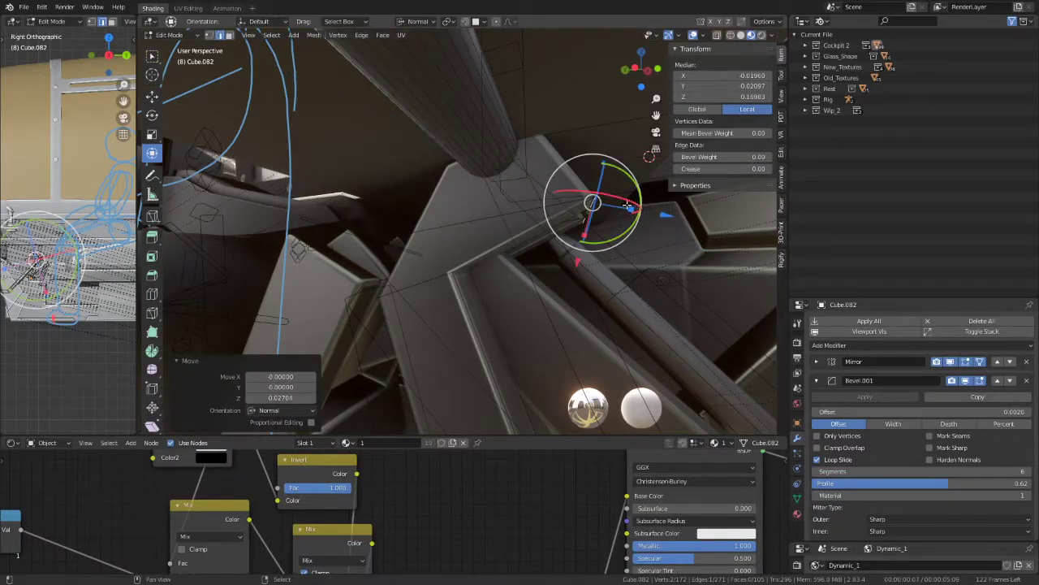
middle_drag(630, 208, 521, 307)
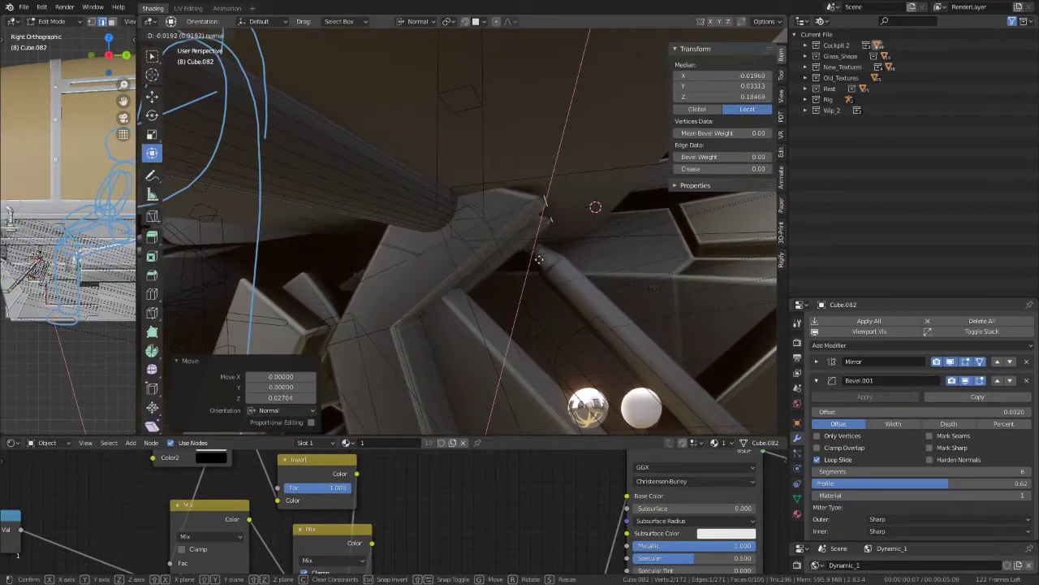
click(539, 253)
middle_drag(538, 253, 641, 169)
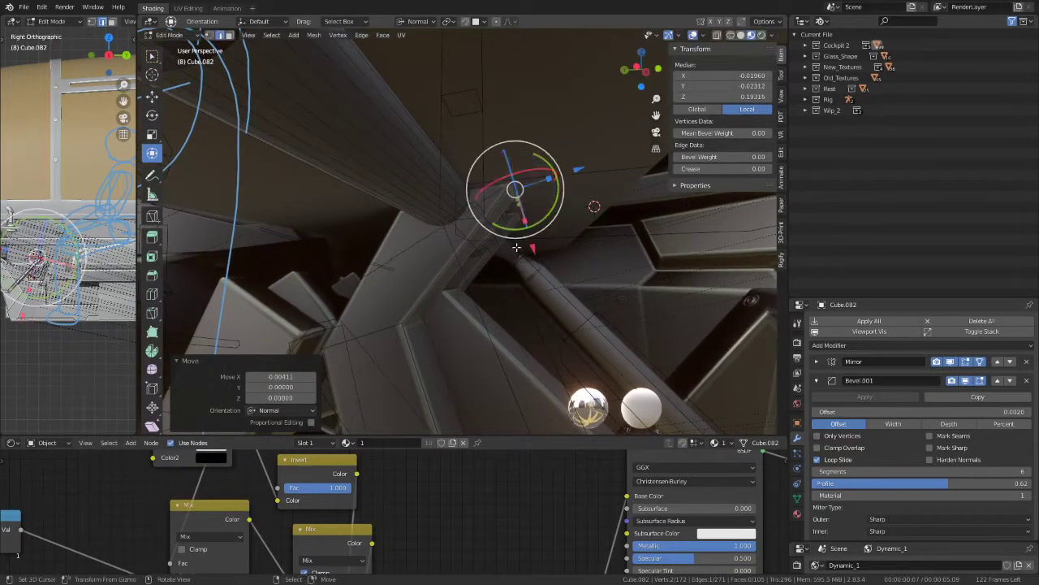
mouse_move(516, 247)
middle_down()
mouse_move(526, 213)
mouse_move(507, 207)
mouse_move(590, 191)
mouse_move(535, 198)
middle_up()
middle_drag(525, 132, 463, 195)
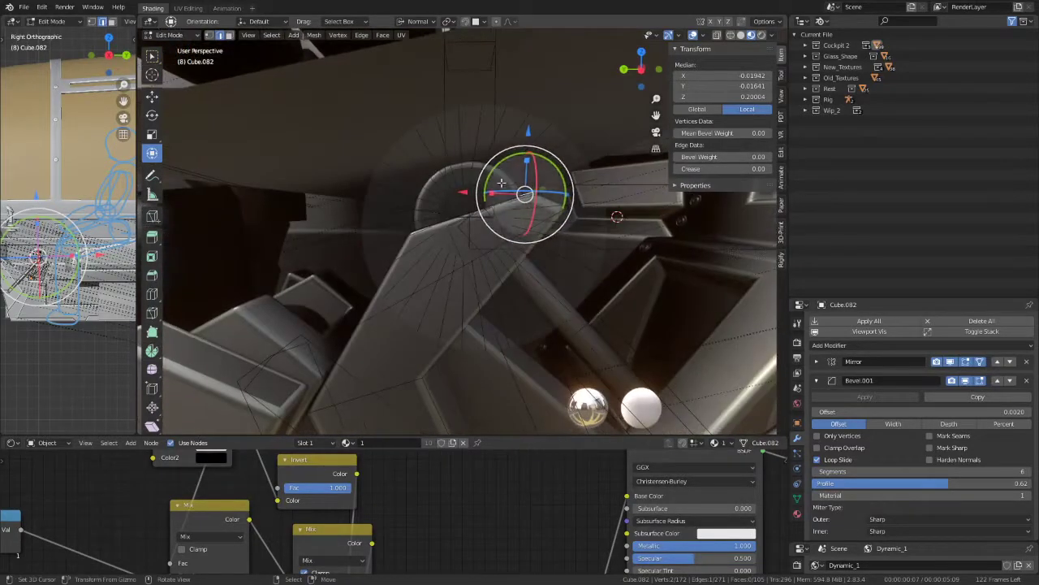
Step: Nudge the selected joint vertices slightly along the normal on X, then Z
key(g)
key(x)
key(x)
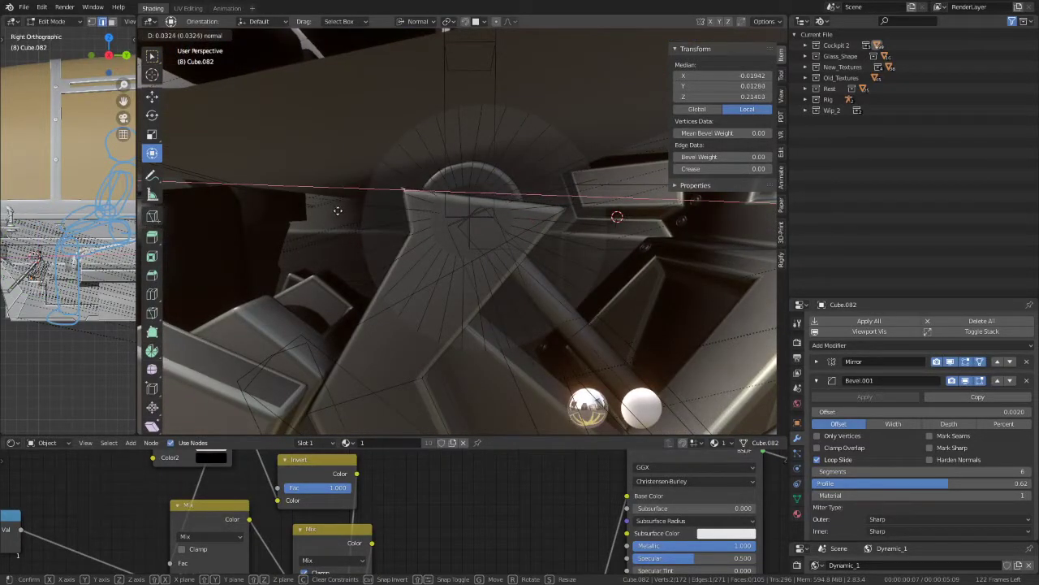
click(340, 212)
mouse_move(340, 211)
middle_down()
mouse_move(452, 143)
mouse_move(476, 224)
middle_up()
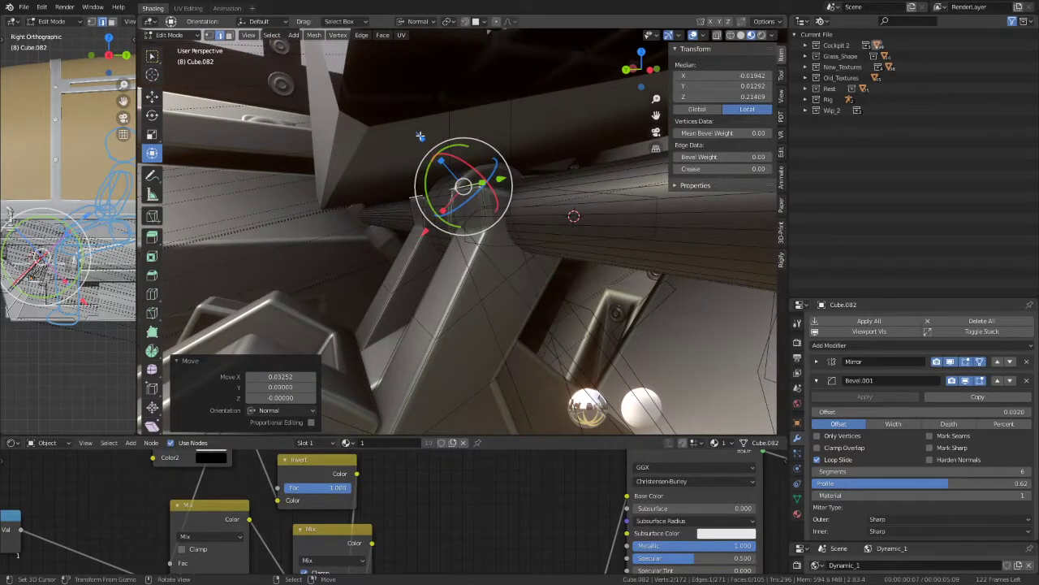
key(g)
key(z)
key(z)
click(438, 159)
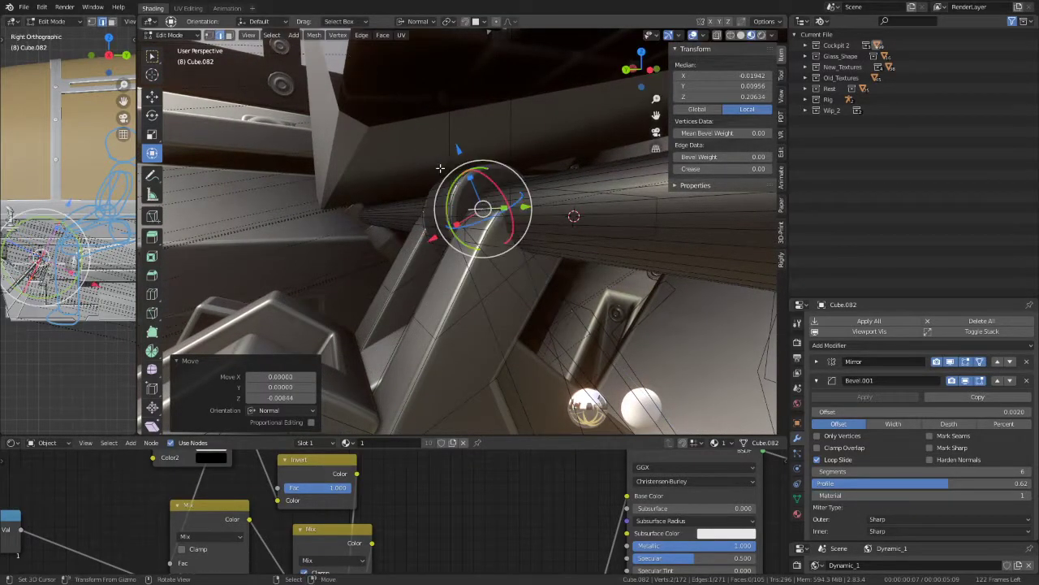
Step: Make two more small Z-normal vertex shifts, cancelling a third unwanted move
key(g)
key(z)
key(z)
click(452, 151)
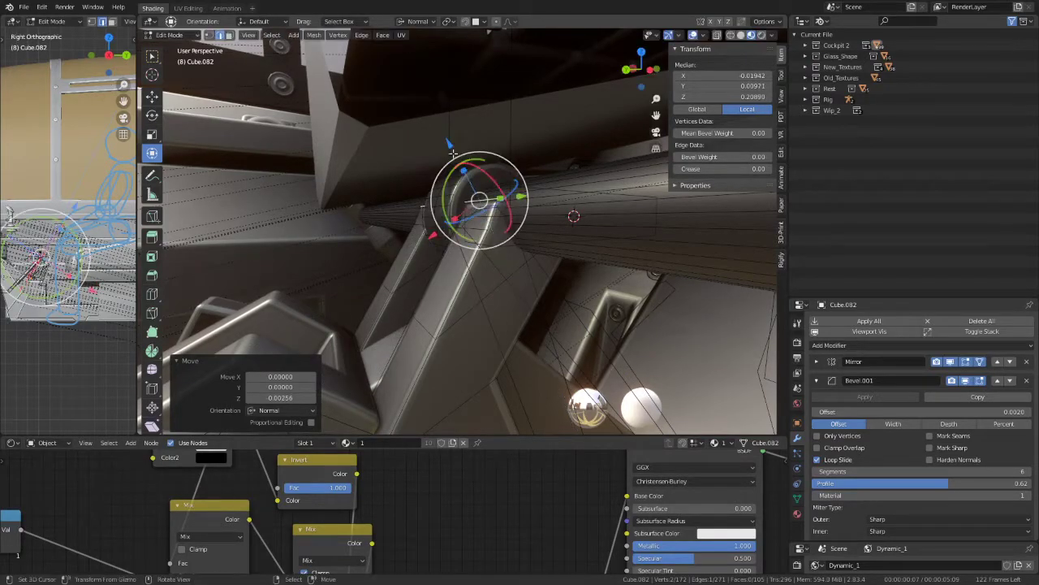
key(g)
key(z)
key(z)
click(438, 229)
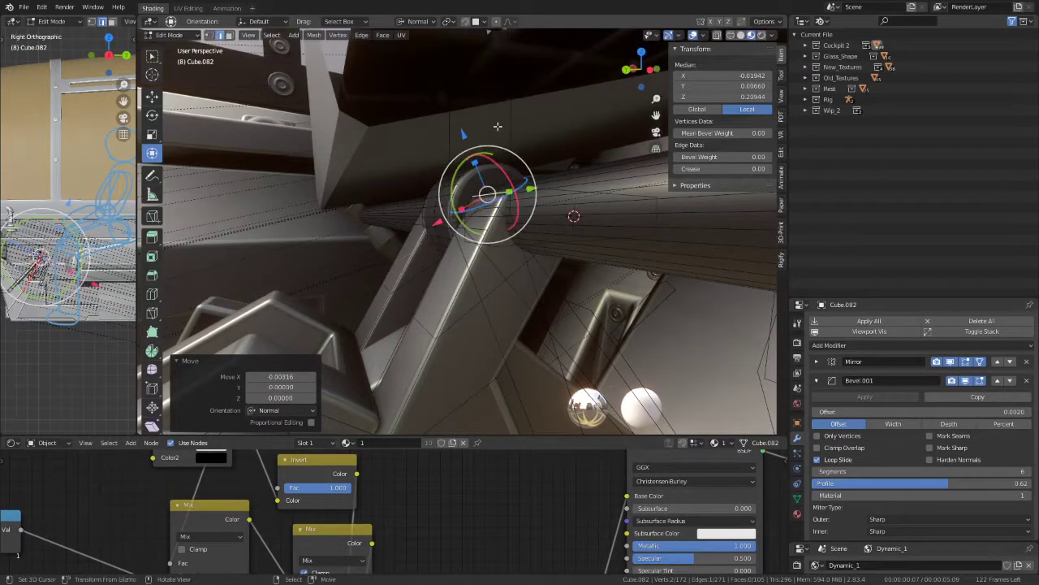
key(g)
key(z)
key(z)
right_click(460, 140)
middle_drag(460, 140, 432, 208)
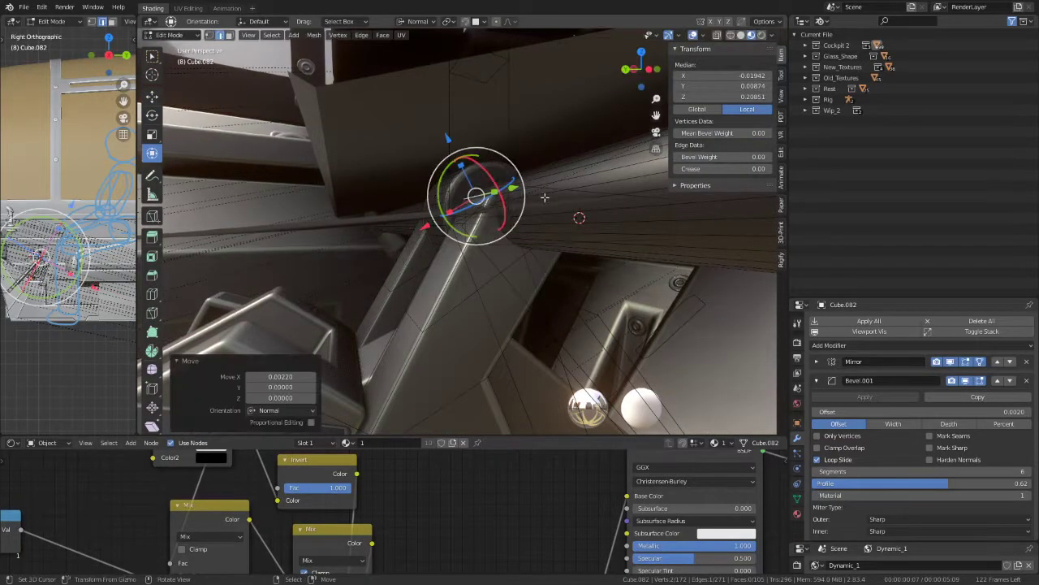
Step: Select different joint vertices, shift them along the Z normal, and check in Object Mode
key(Tab)
mouse_move(537, 194)
middle_down()
mouse_move(499, 189)
mouse_move(545, 181)
mouse_move(575, 151)
middle_up()
key(Tab)
click(538, 174)
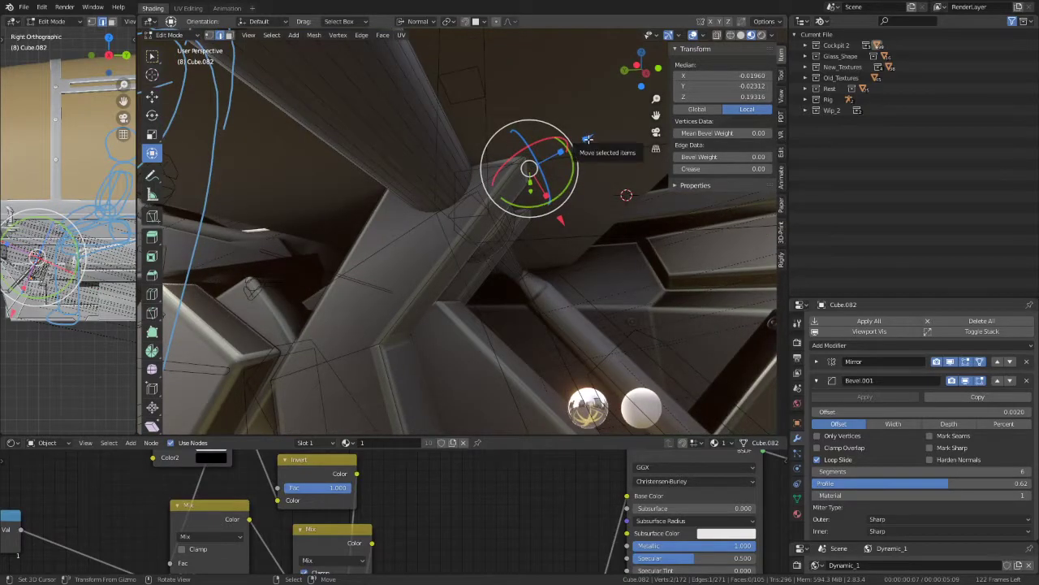
key(g)
key(z)
key(z)
click(576, 149)
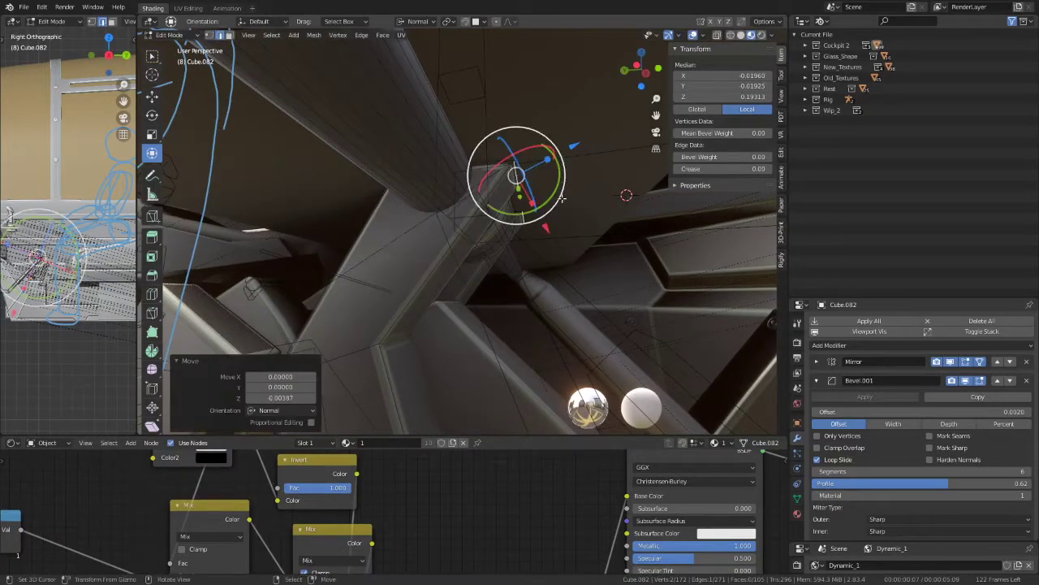
click(547, 225)
key(Tab)
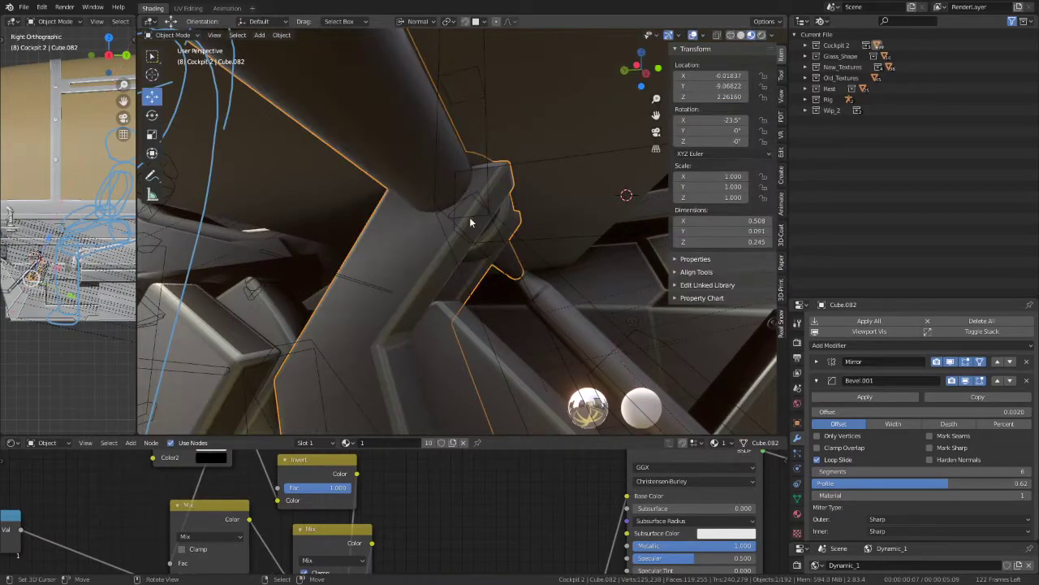
mouse_move(469, 217)
middle_down()
mouse_move(453, 216)
mouse_move(495, 229)
mouse_move(467, 240)
middle_up()
Step: Apply final small normal moves to the joint vertices and return to Object Mode
key(Tab)
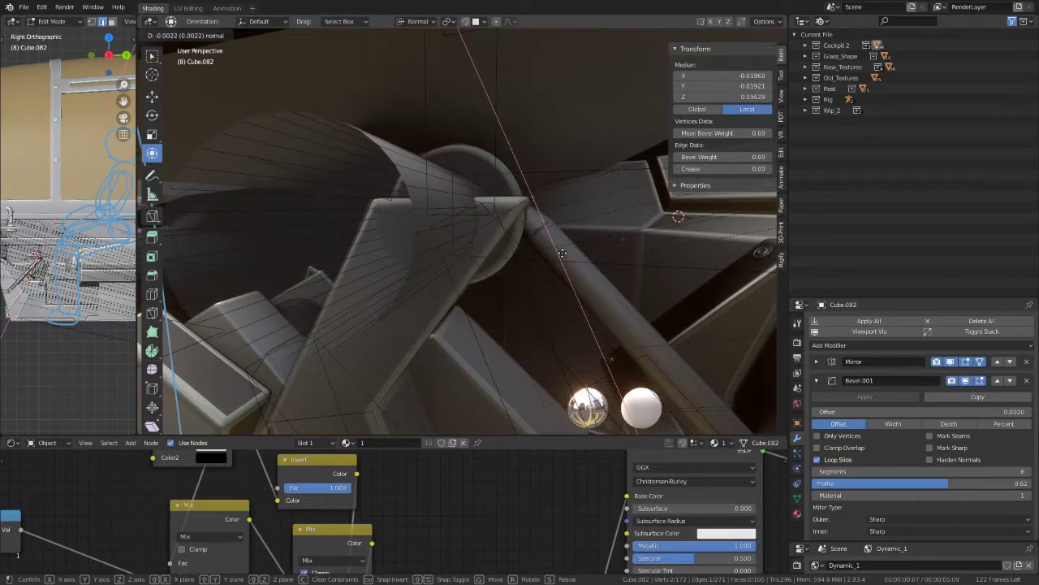
click(562, 253)
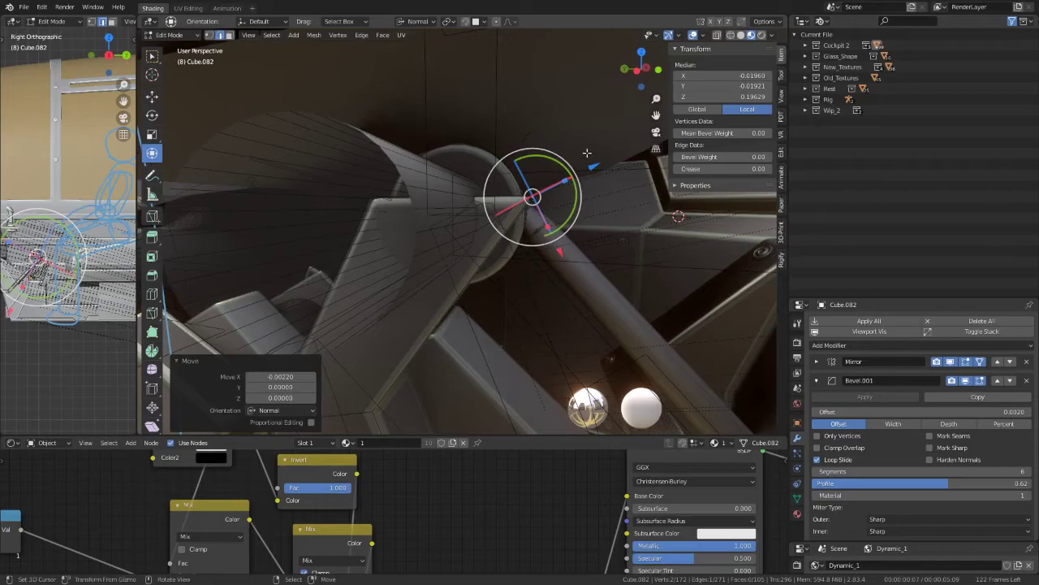
click(564, 253)
middle_drag(564, 253, 560, 232)
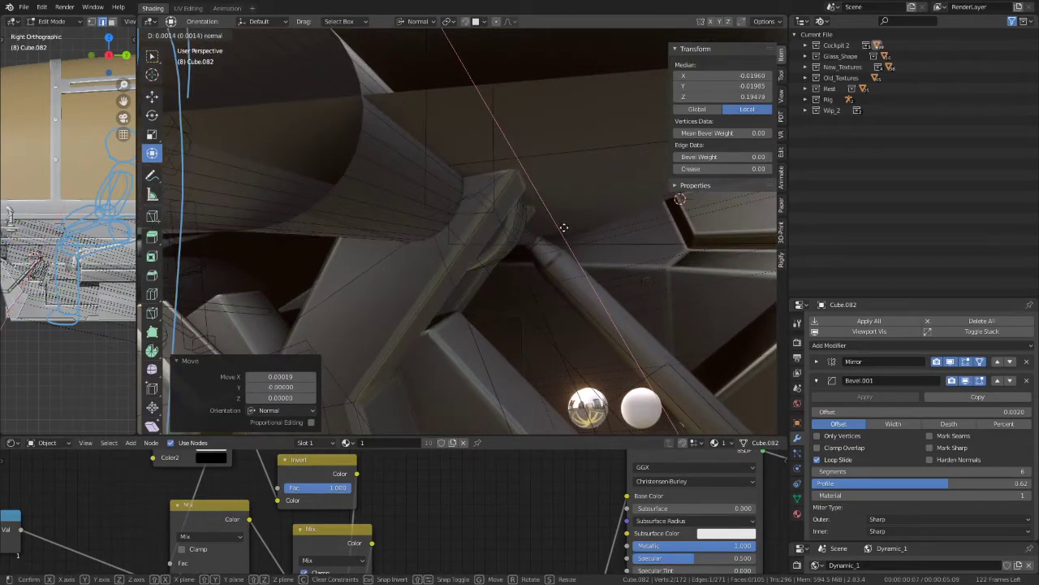
click(561, 226)
key(Tab)
mouse_move(487, 213)
middle_down()
mouse_move(433, 215)
mouse_move(562, 256)
mouse_move(647, 236)
mouse_move(698, 190)
mouse_move(591, 208)
mouse_move(494, 172)
mouse_move(510, 237)
mouse_move(452, 192)
mouse_move(464, 131)
middle_up()
Step: Select the rig, enter Pose Mode in side view, and swing Bone.008 up about 59 degrees
click(435, 131)
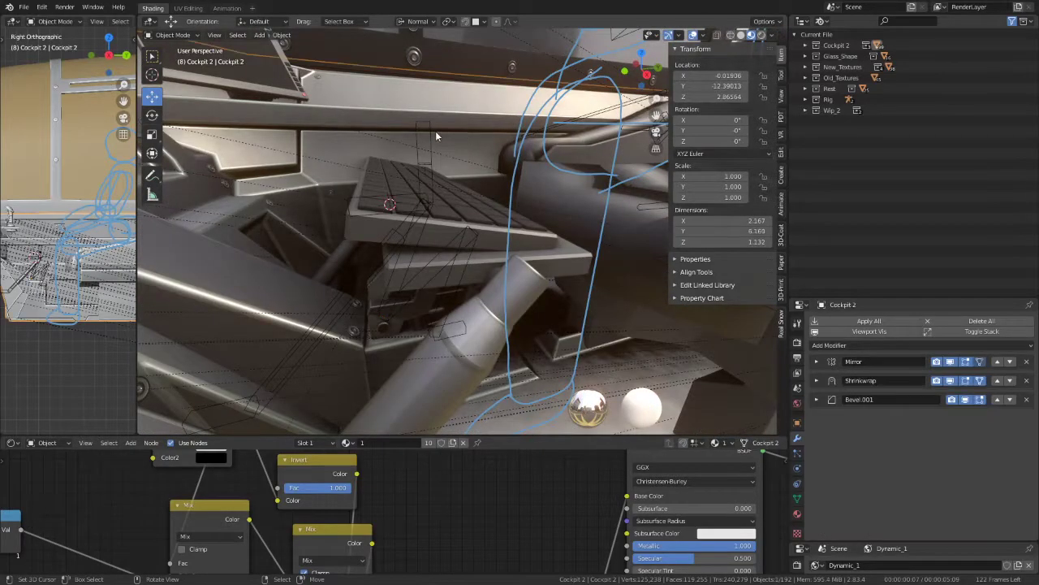
key(ctrl+Tab)
key(KP_3)
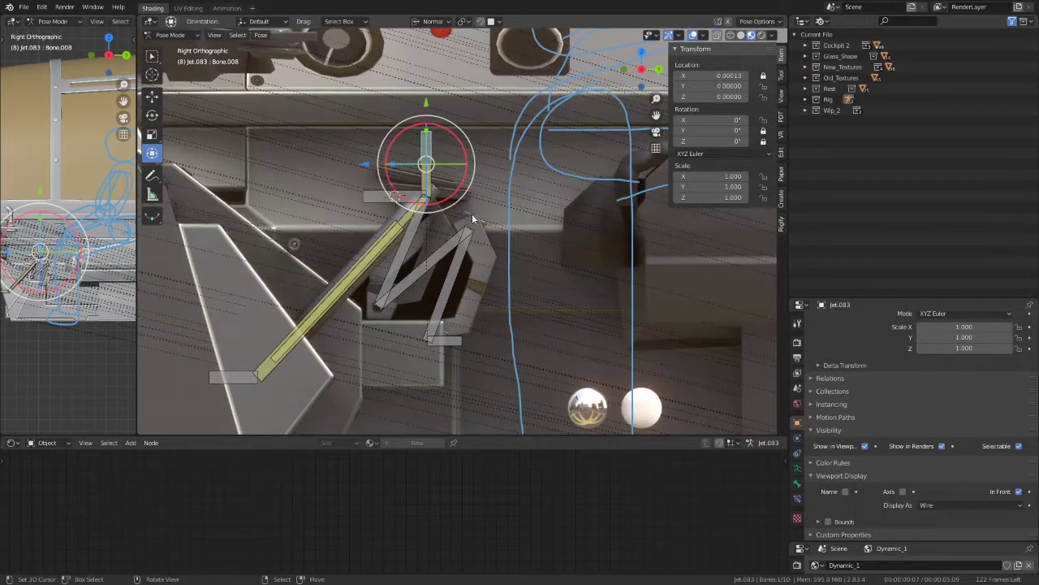
key(g)
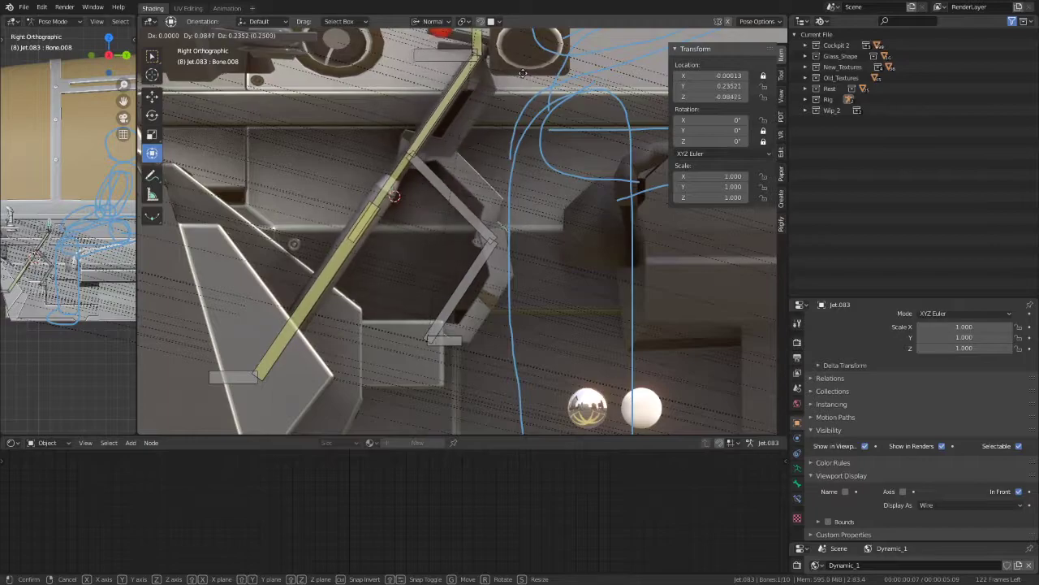
click(523, 73)
key(KP_Decimal)
drag(485, 122, 479, 268)
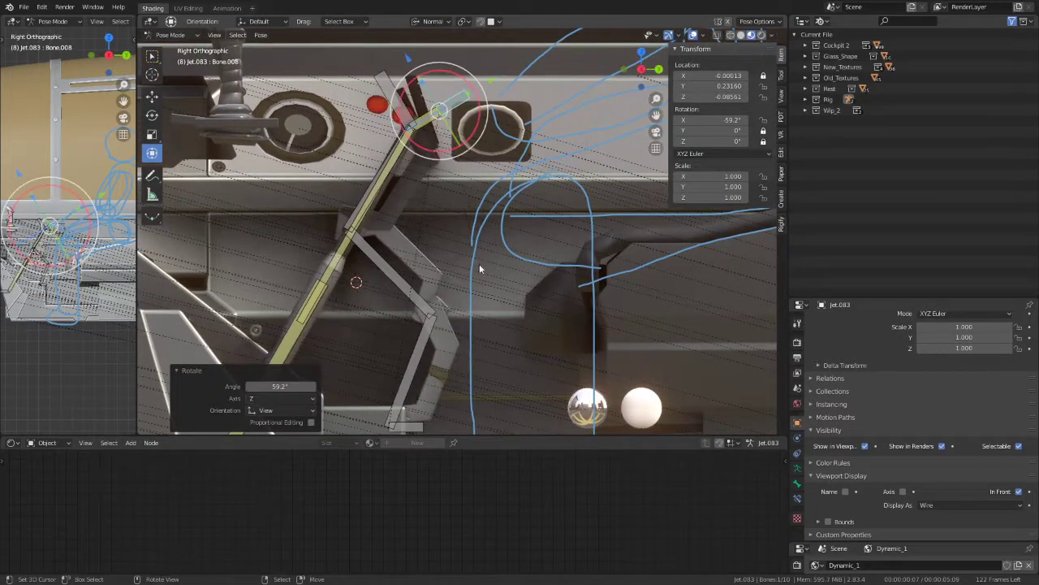
Step: Move Bone.008 again, rotate it back to about -8.8 degrees, and raise it along Z
key(g)
click(471, 260)
mouse_move(471, 260)
middle_down()
mouse_move(414, 242)
mouse_move(345, 189)
middle_up()
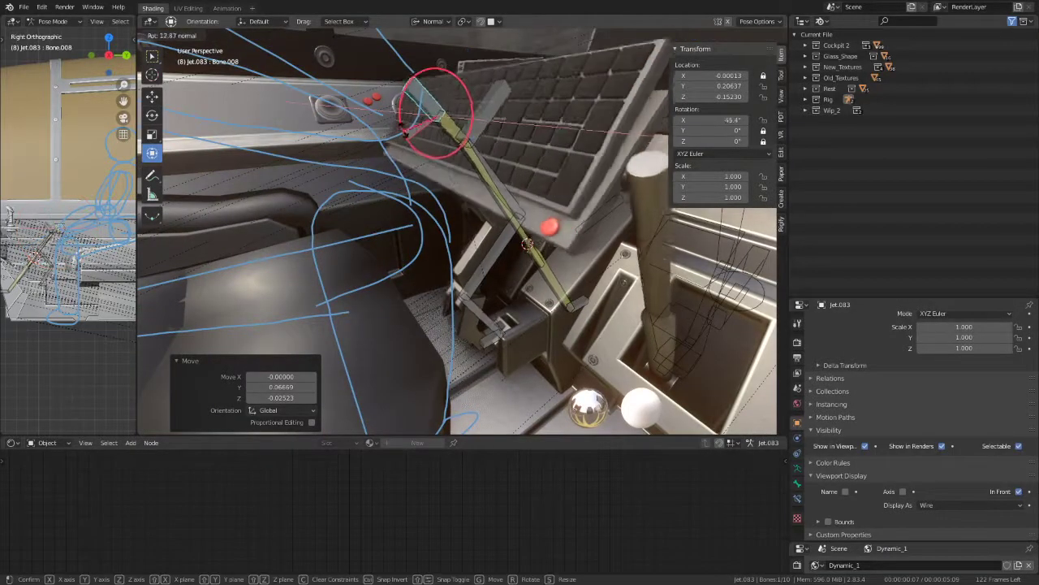
drag(416, 140, 430, 174)
mouse_move(431, 175)
middle_down()
mouse_move(452, 201)
mouse_move(566, 156)
middle_up()
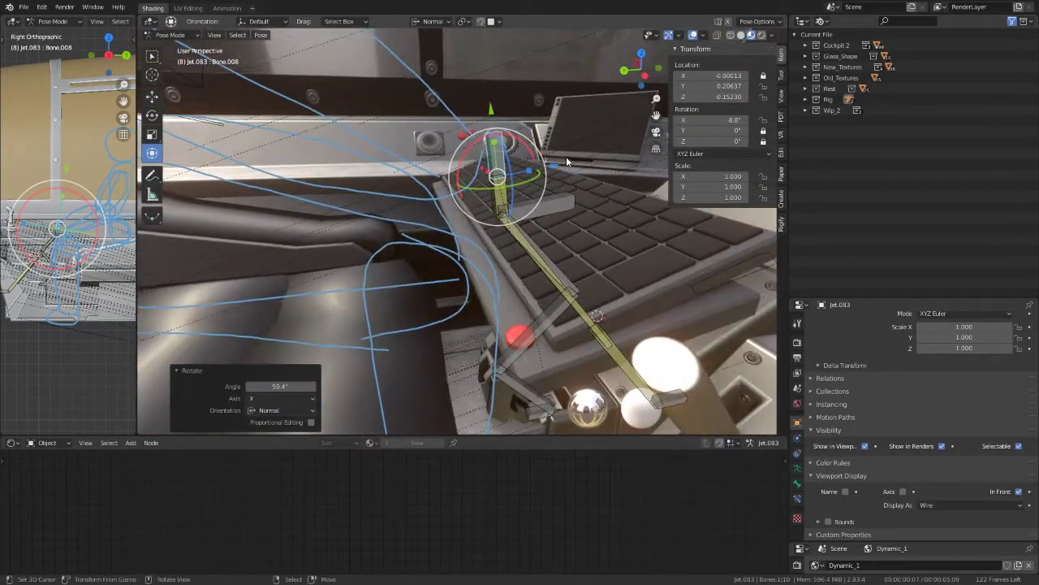
drag(467, 175, 467, 194)
middle_drag(467, 195, 565, 165)
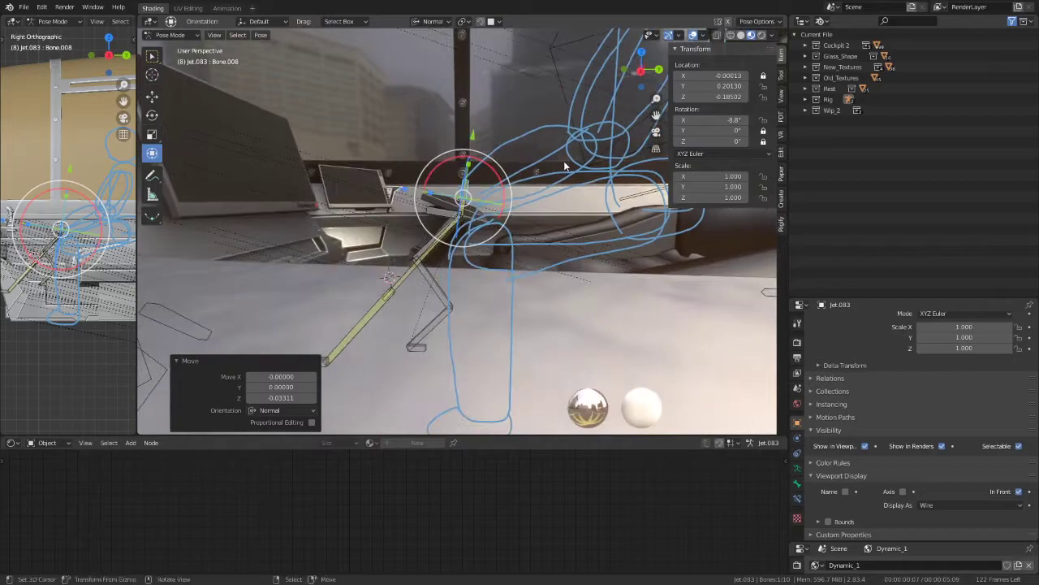
Step: In right side view, slightly rotate and move Bone.008 to Y 0.21932, Z -0.22457
key(KP_3)
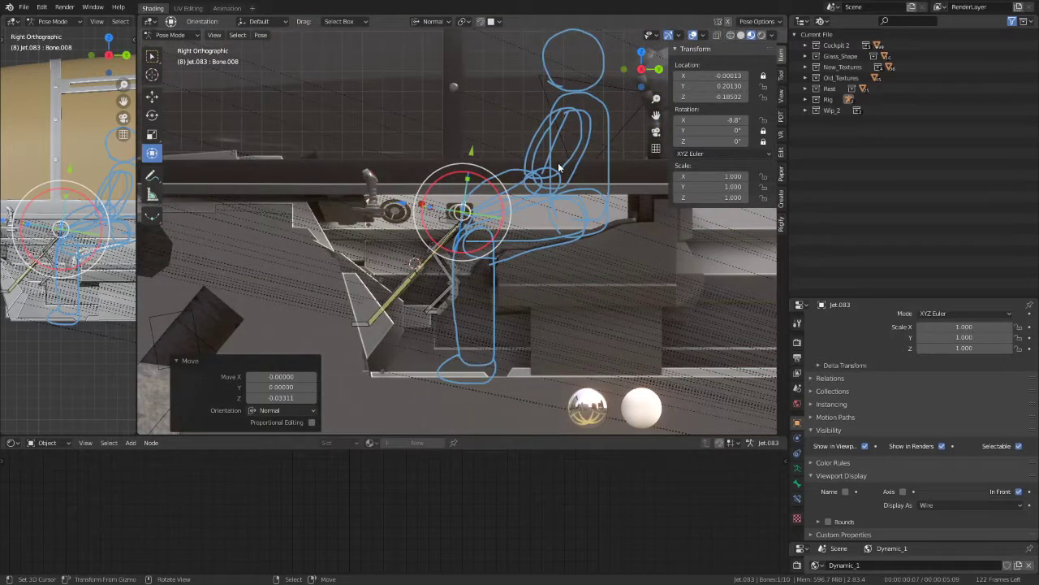
scroll(559, 168, up, 6)
key(r)
click(585, 211)
key(g)
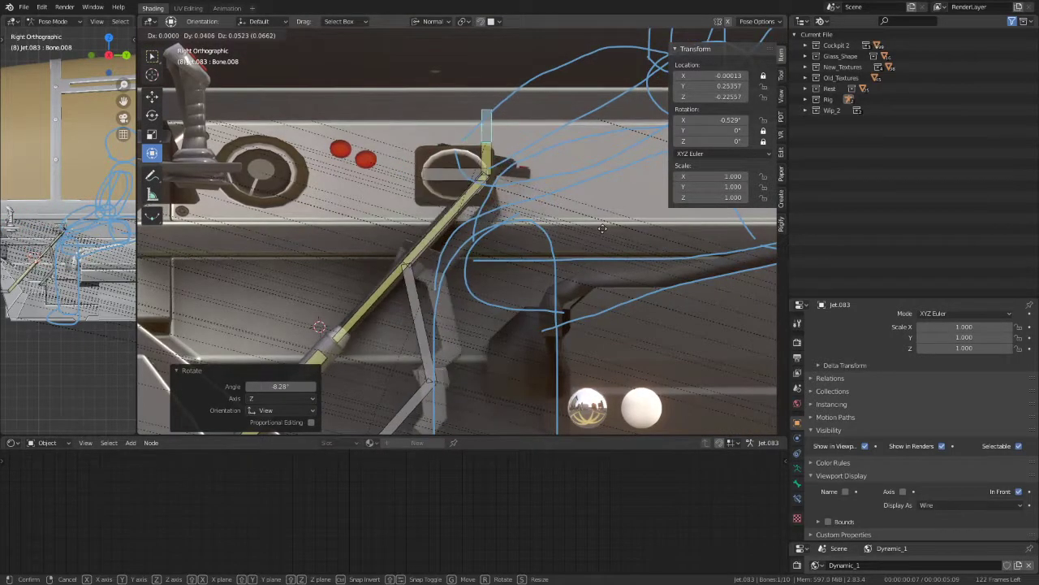
mouse_move(602, 251)
middle_down()
mouse_move(356, 211)
mouse_move(481, 251)
mouse_move(375, 216)
mouse_move(537, 156)
mouse_move(584, 180)
mouse_move(603, 288)
middle_up()
Step: In side view, reset Bone.008's location and rotation, then move the tray arm bone
key(KP_3)
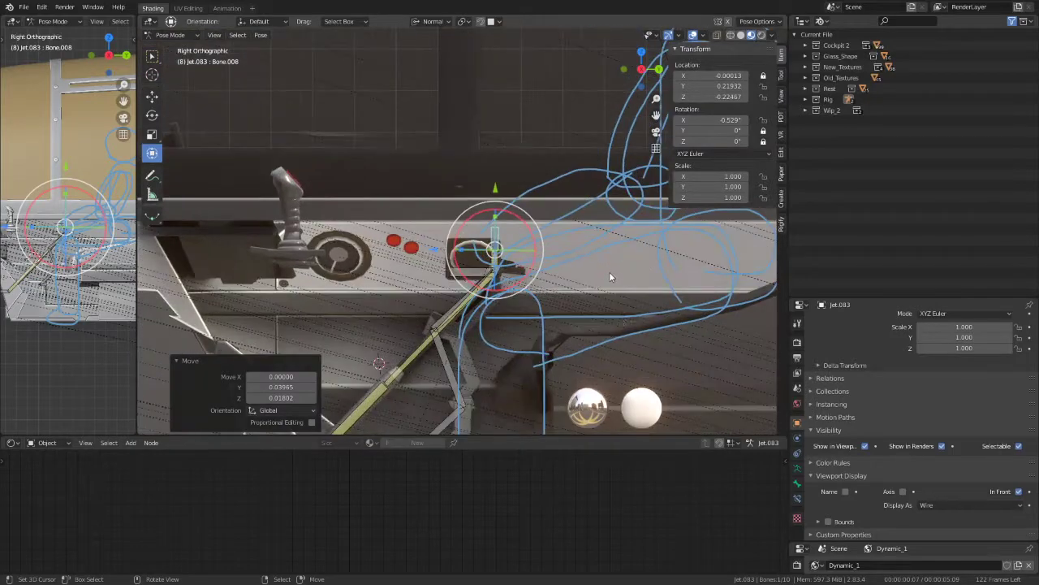
key(alt+g)
key(alt+r)
scroll(528, 339, up, 2)
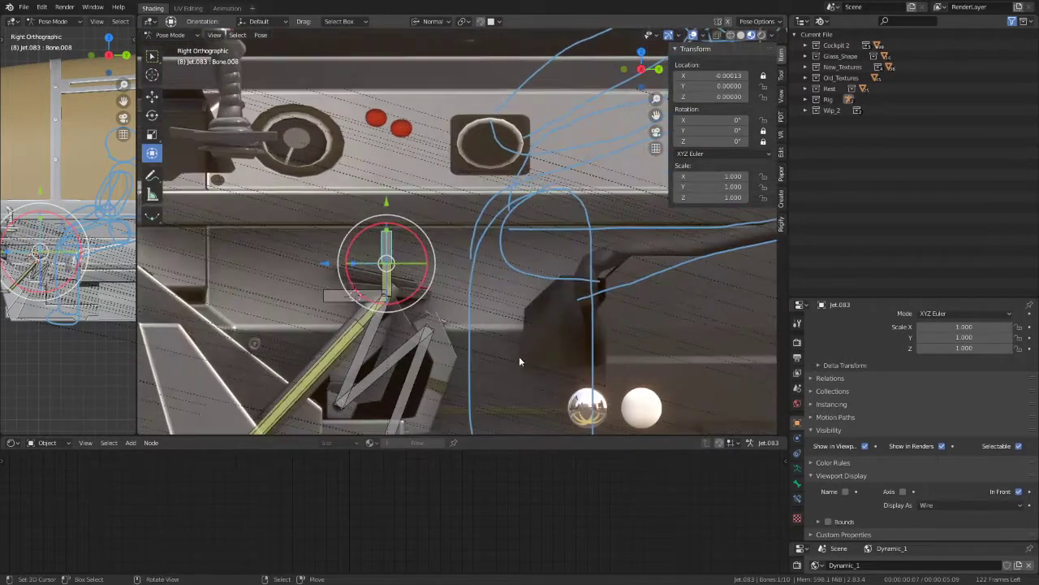
key(g)
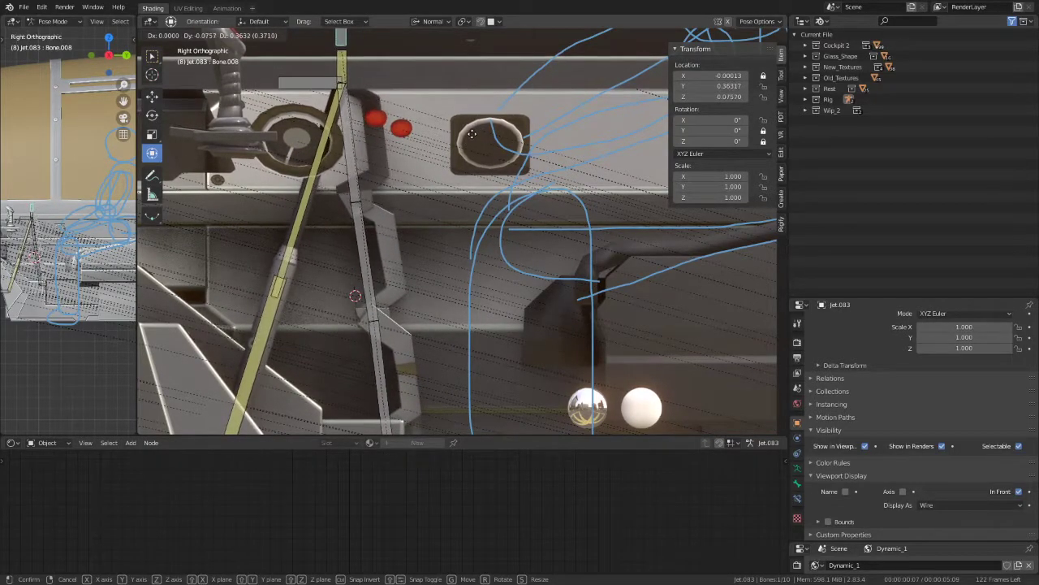
click(471, 134)
Step: Adjust the tray bone along its normal, Y and Z axes, checking from several angles
mouse_move(471, 133)
middle_down()
mouse_move(535, 232)
mouse_move(557, 127)
middle_up()
drag(532, 143, 399, 145)
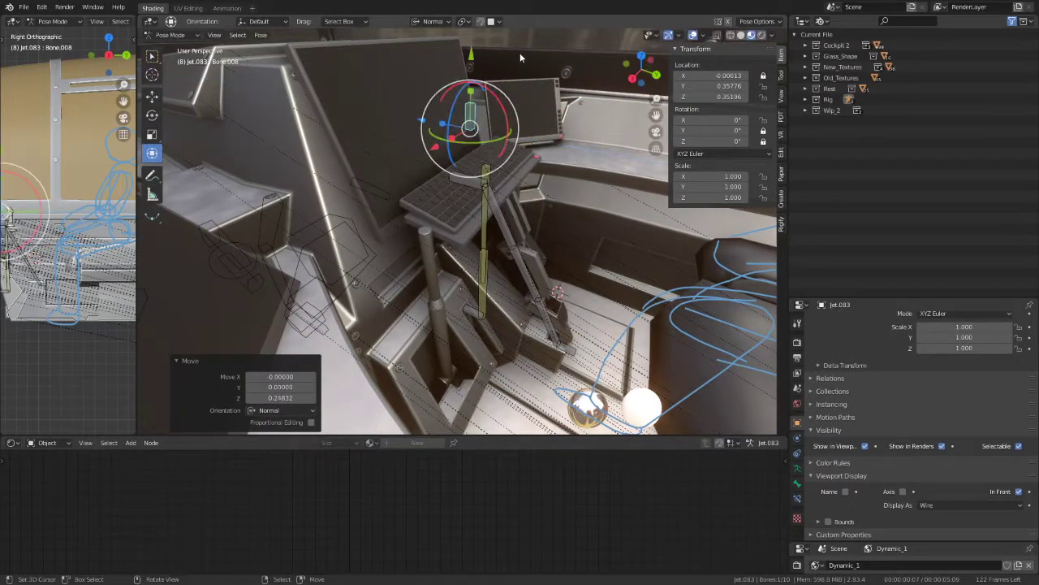
drag(471, 54, 469, 113)
middle_drag(470, 112, 416, 211)
middle_drag(420, 160, 441, 174)
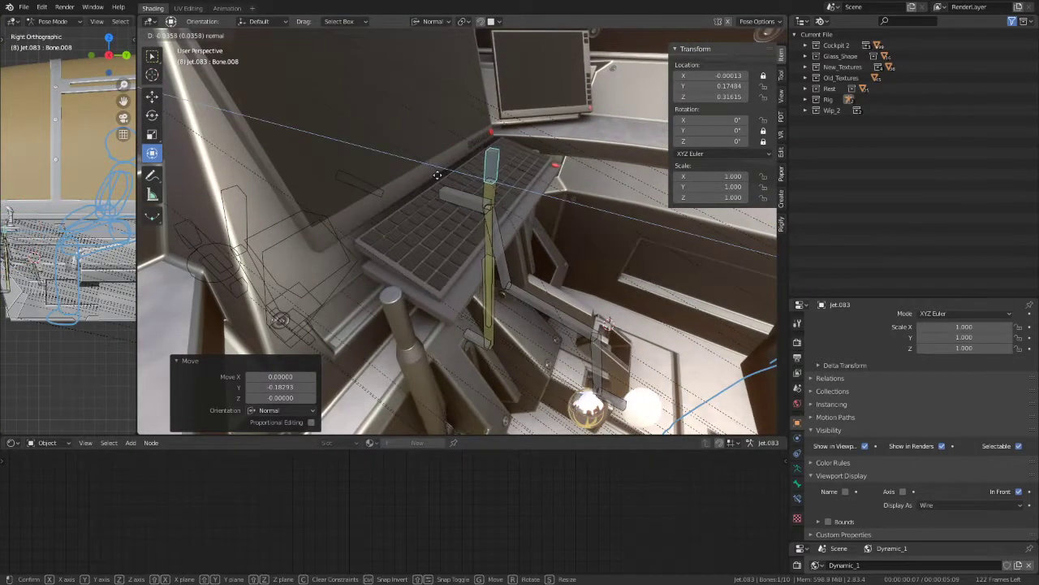
drag(477, 130, 490, 125)
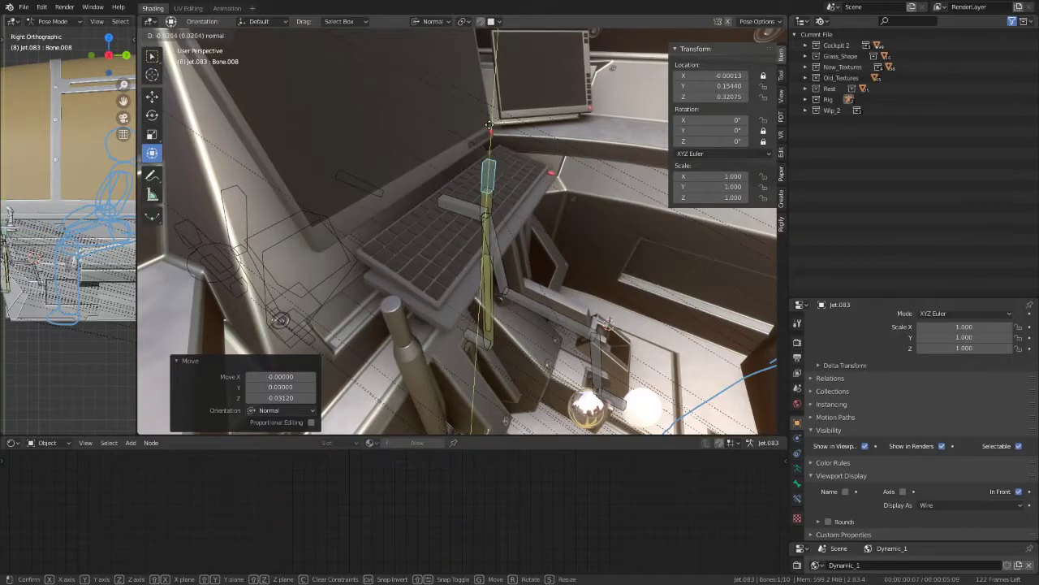
drag(436, 189, 437, 180)
middle_drag(437, 180, 396, 176)
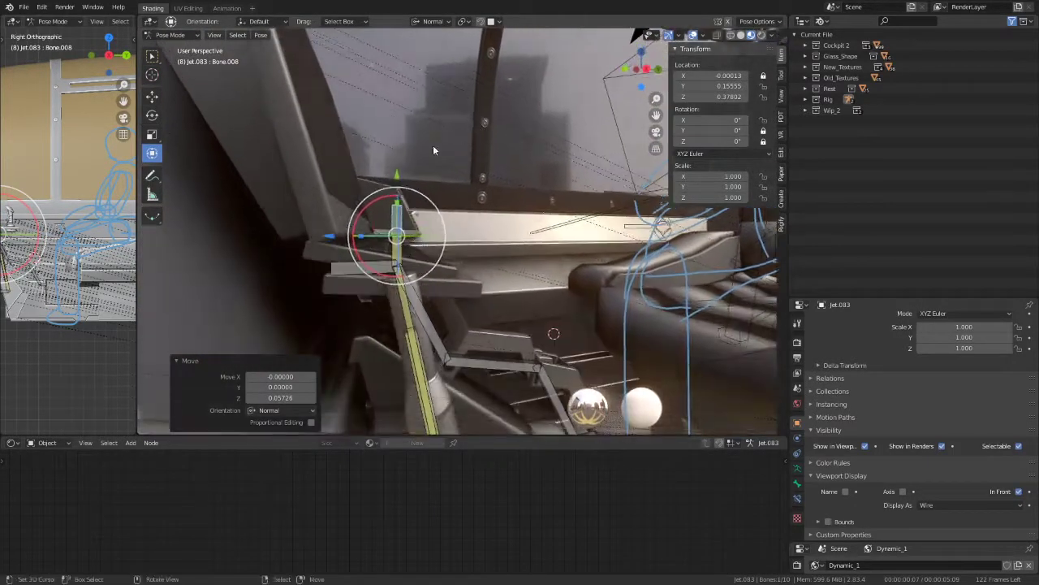
drag(395, 175, 396, 188)
Step: Raise the tray bone further along Z, then lower and nudge it along its normal
drag(333, 249, 296, 253)
mouse_move(382, 235)
middle_down()
mouse_move(502, 139)
mouse_move(393, 202)
middle_up()
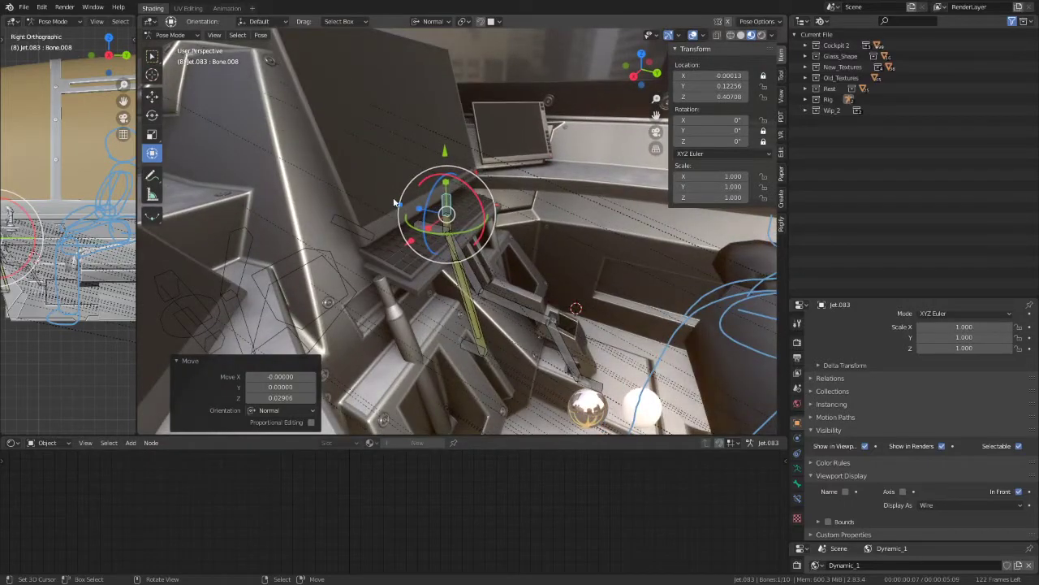
drag(395, 203, 418, 210)
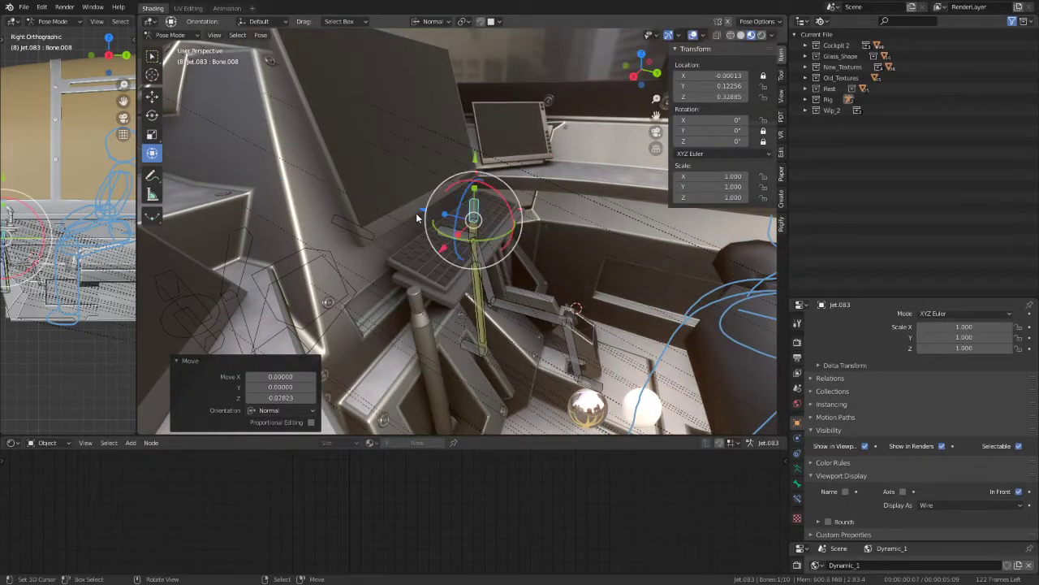
mouse_move(417, 218)
middle_down()
mouse_move(437, 108)
mouse_move(383, 269)
middle_up()
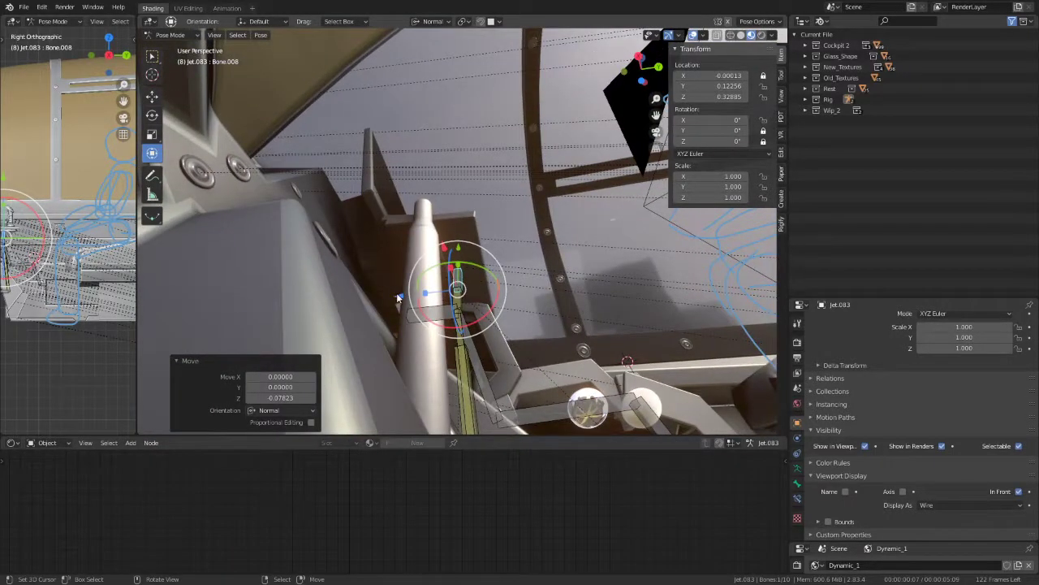
drag(398, 298, 402, 302)
mouse_move(402, 302)
middle_down()
mouse_move(355, 239)
mouse_move(324, 225)
mouse_move(332, 186)
mouse_move(434, 240)
mouse_move(463, 199)
mouse_move(557, 257)
mouse_move(601, 232)
mouse_move(406, 296)
middle_up()
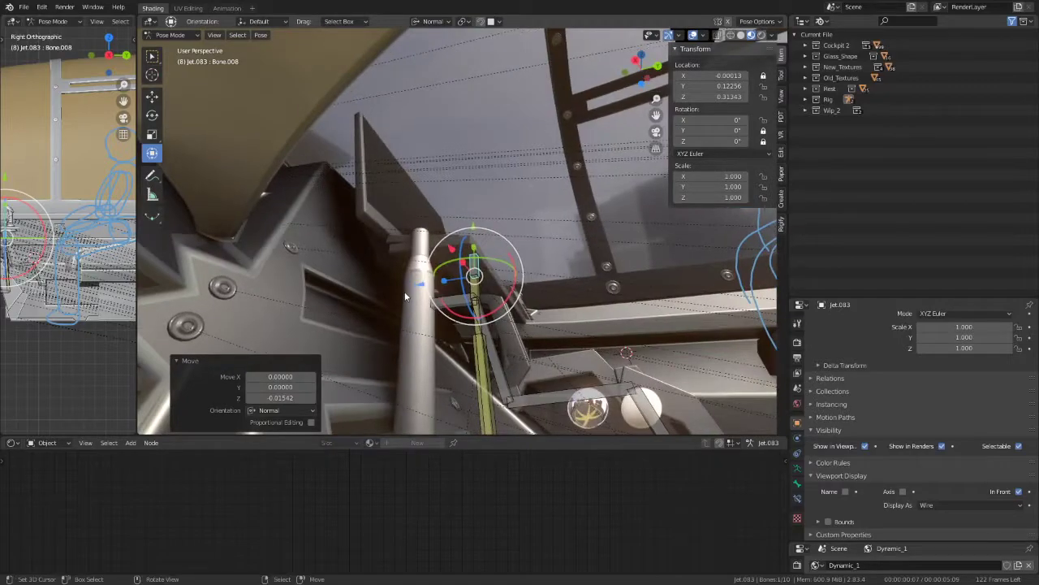
Step: Move the tray bone along normal Z and view the cockpit through the scene camera
key(g)
key(z)
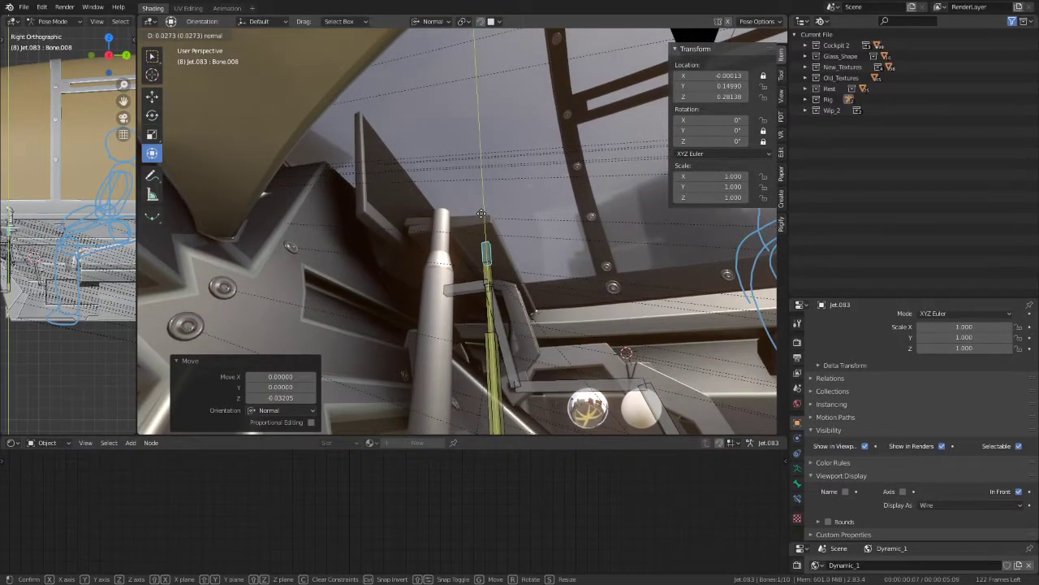
click(482, 214)
mouse_move(481, 213)
middle_down()
mouse_move(546, 199)
mouse_move(397, 276)
mouse_move(413, 254)
mouse_move(392, 229)
mouse_move(395, 254)
mouse_move(417, 257)
middle_up()
key(KP_0)
key(KP_0)
Step: Clear Bone.008's location, then slide it 0.38636 along its normal Y beside the seat
key(alt+g)
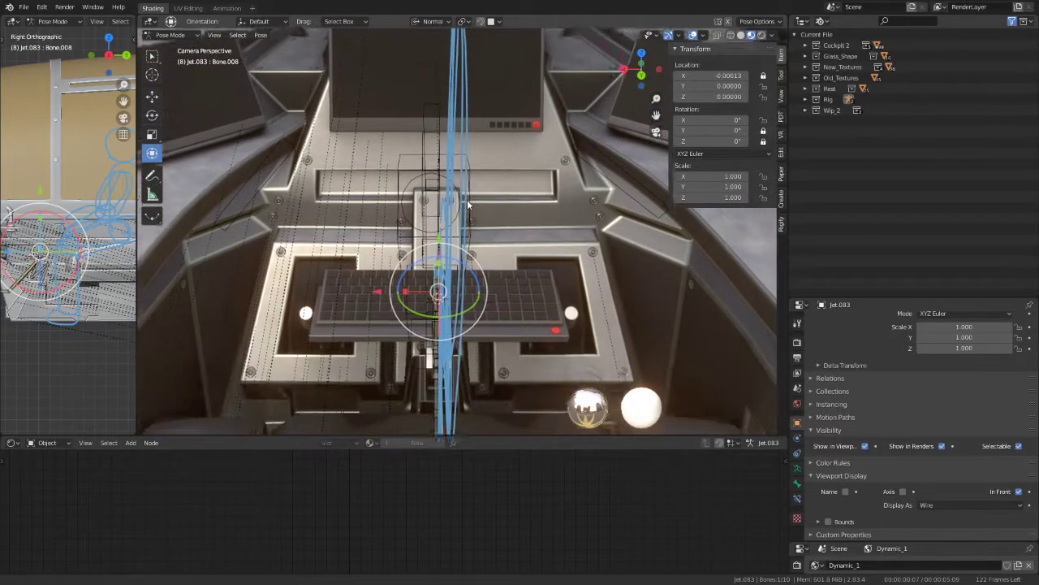
mouse_move(384, 229)
middle_down()
mouse_move(448, 201)
mouse_move(536, 205)
middle_up()
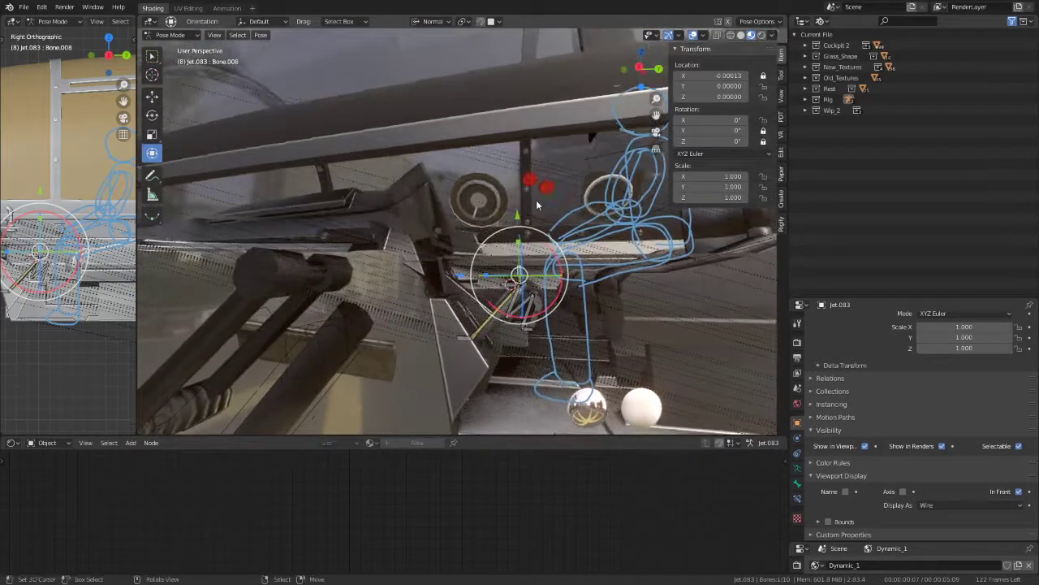
click(522, 159)
mouse_move(522, 159)
middle_down()
mouse_move(482, 251)
mouse_move(364, 255)
mouse_move(504, 280)
mouse_move(511, 305)
mouse_move(528, 305)
mouse_move(495, 321)
mouse_move(403, 263)
mouse_move(539, 285)
mouse_move(487, 300)
mouse_move(512, 302)
middle_up()
key(alt+g)
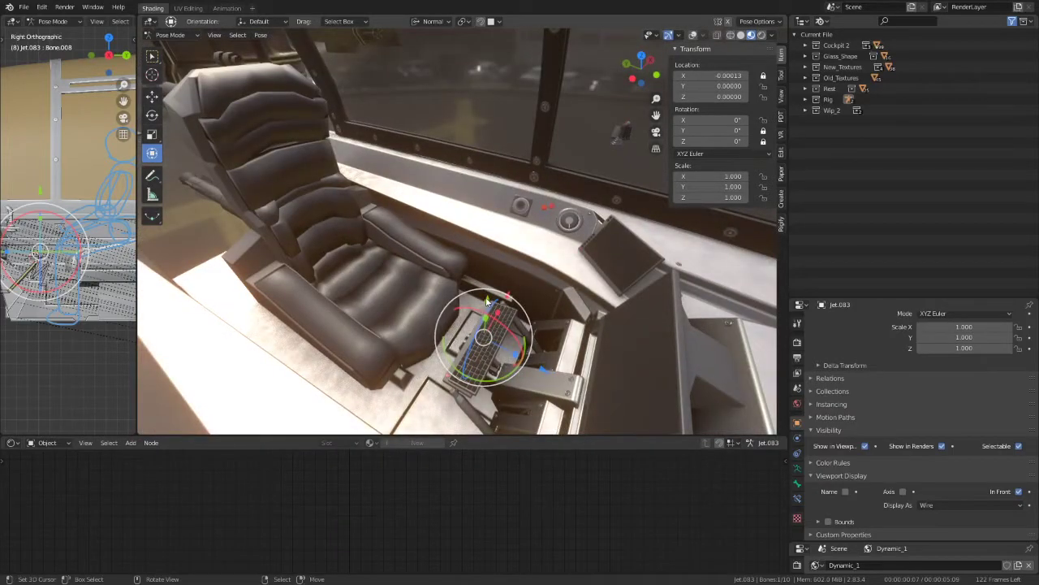
click(487, 244)
mouse_move(488, 244)
middle_down()
mouse_move(495, 235)
mouse_move(471, 165)
middle_up()
drag(471, 164, 475, 186)
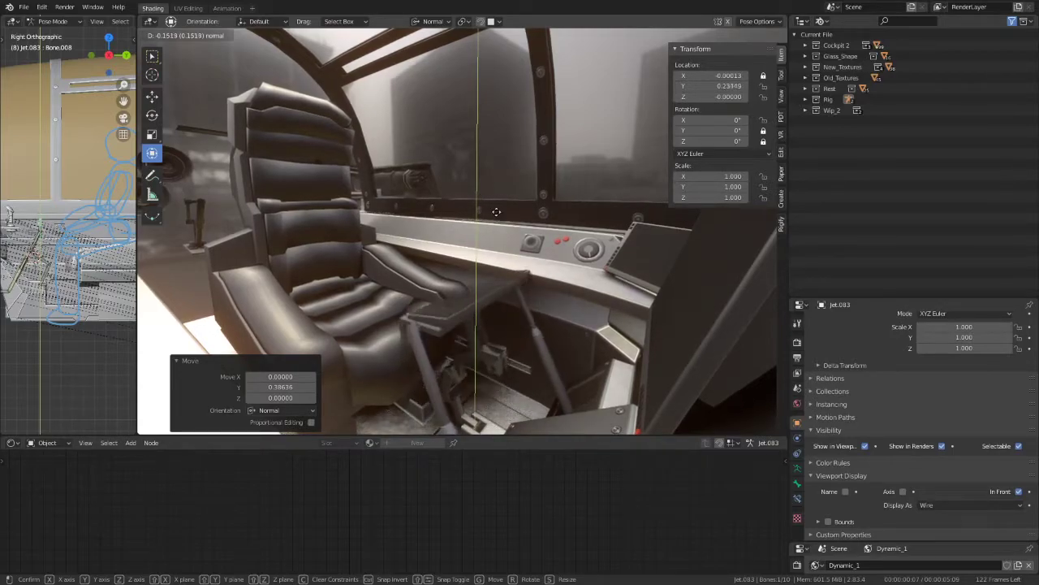
Step: Confirm the tray's Y move and lower the tray bone along Z in two moves
click(497, 219)
middle_drag(497, 218, 545, 279)
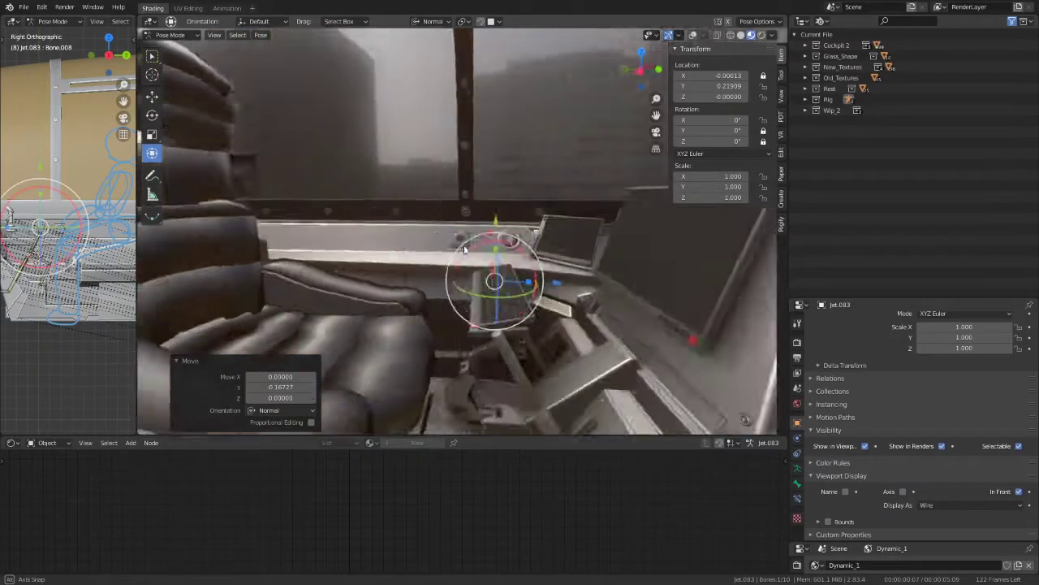
key(g)
key(z)
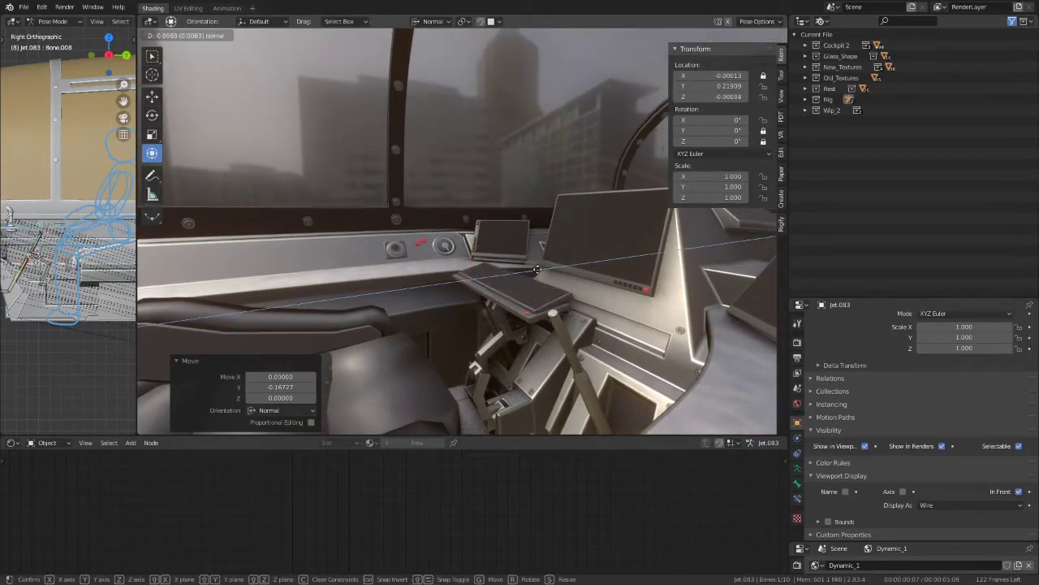
click(479, 287)
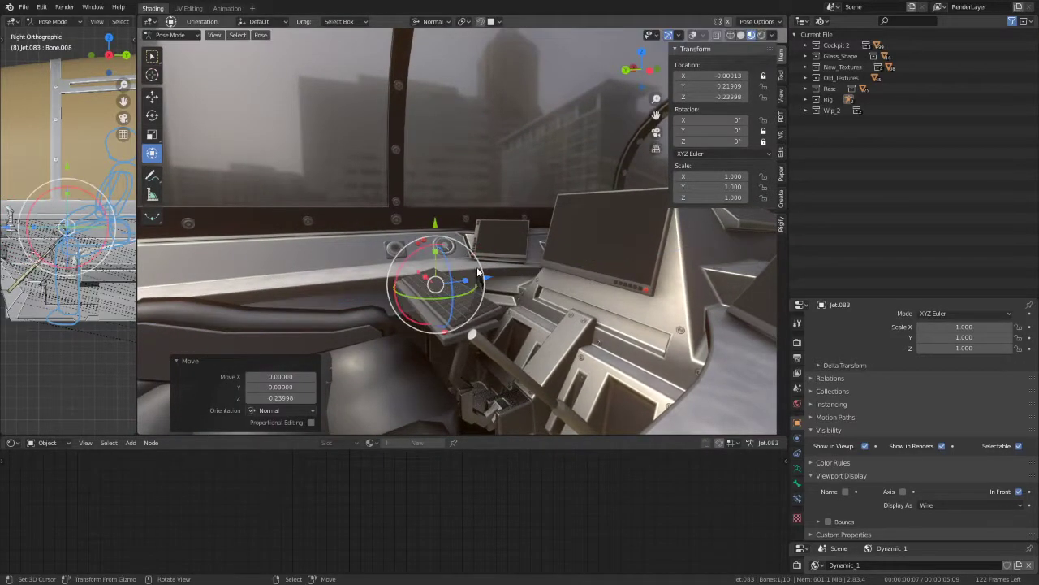
mouse_move(480, 286)
middle_down()
mouse_move(395, 276)
mouse_move(471, 285)
middle_up()
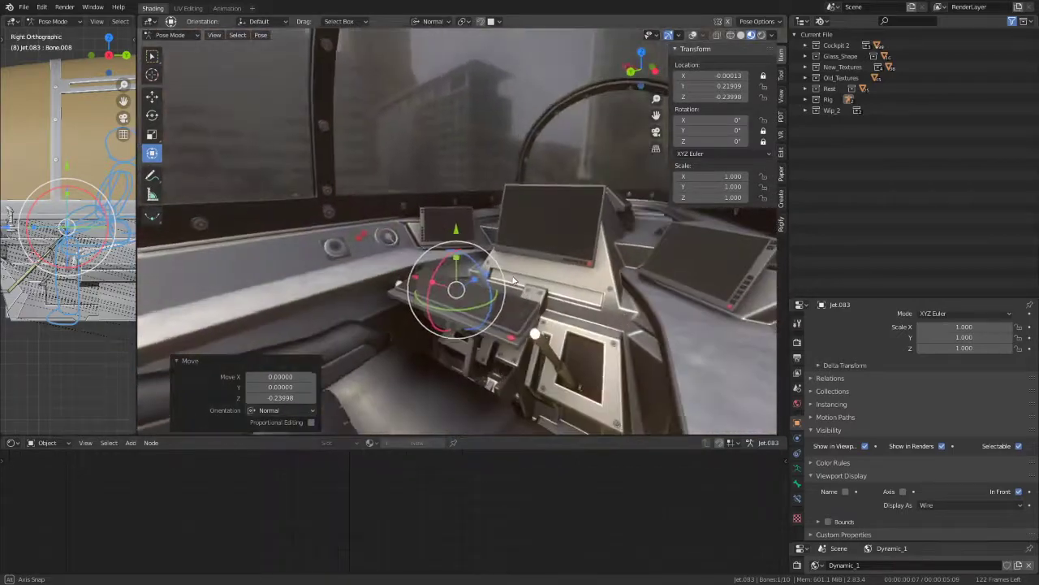
key(g)
key(z)
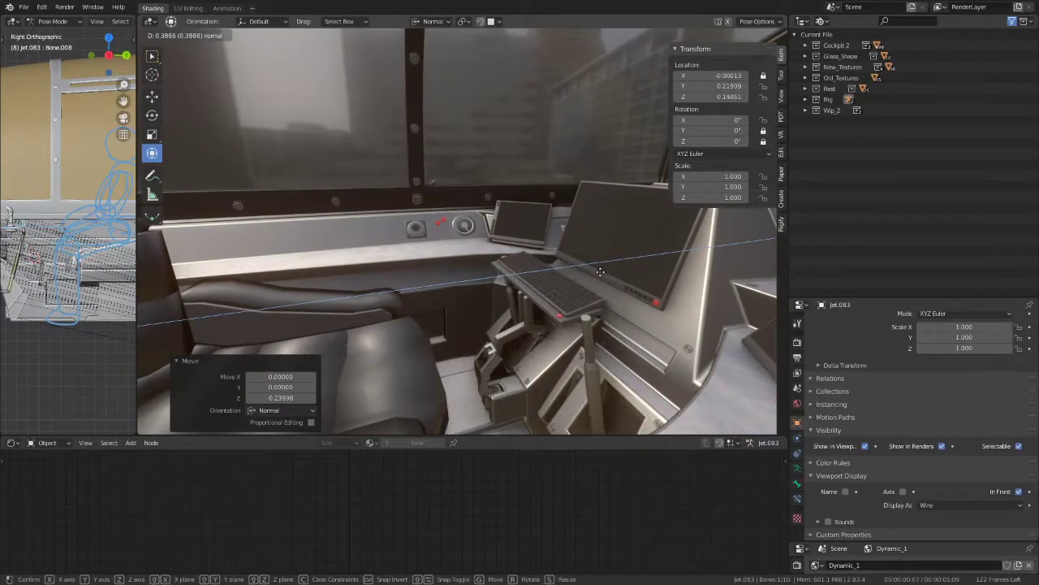
click(585, 292)
click(511, 239)
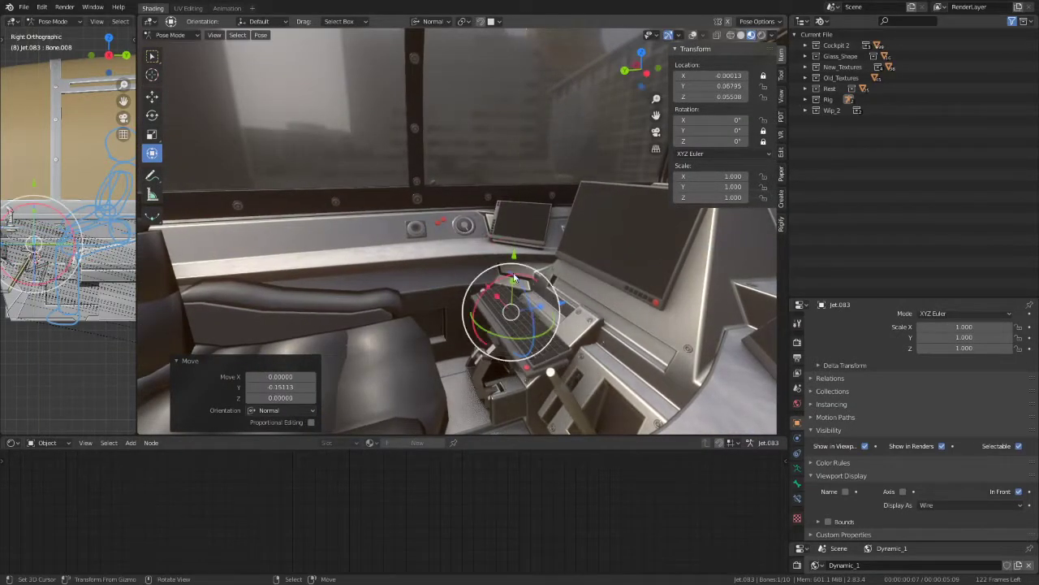
Step: Cancel another Z move and clear the tray bone's location back to rest
mouse_move(513, 244)
middle_down()
mouse_move(608, 319)
mouse_move(543, 213)
middle_up()
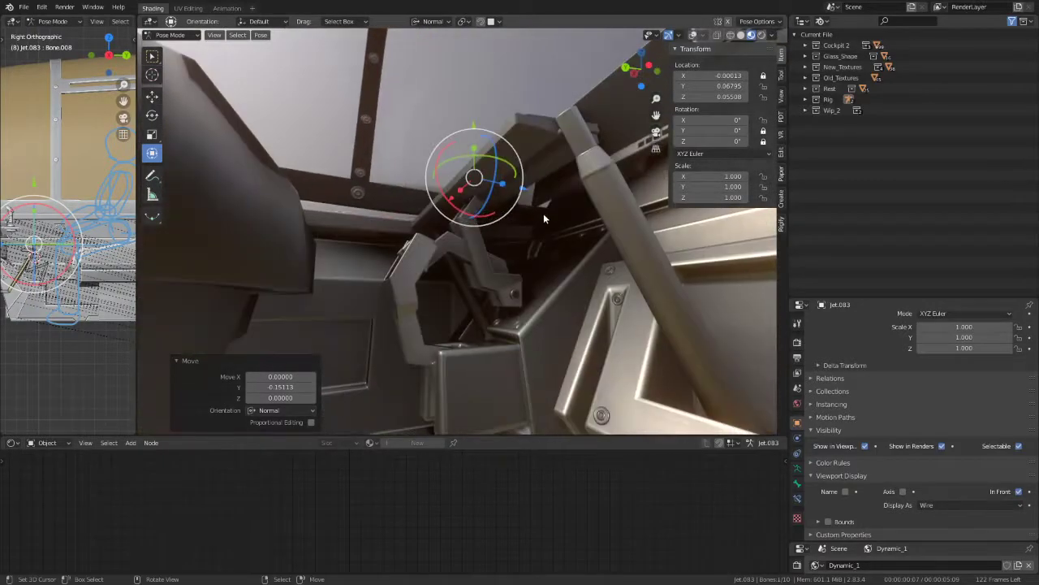
scroll(530, 214, up, 3)
key(g)
key(z)
key(Escape)
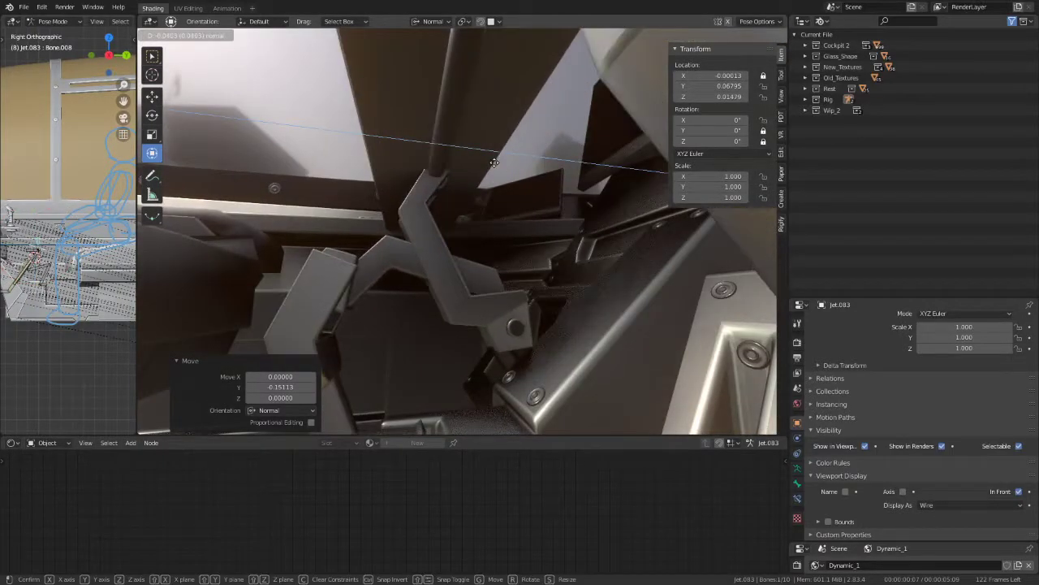
key(alt+g)
Step: Raise the bone along Y, tilt it an extra 16.9° on X, and shift it along normal Z
mouse_move(494, 162)
middle_down()
mouse_move(509, 206)
mouse_move(537, 203)
mouse_move(428, 233)
middle_up()
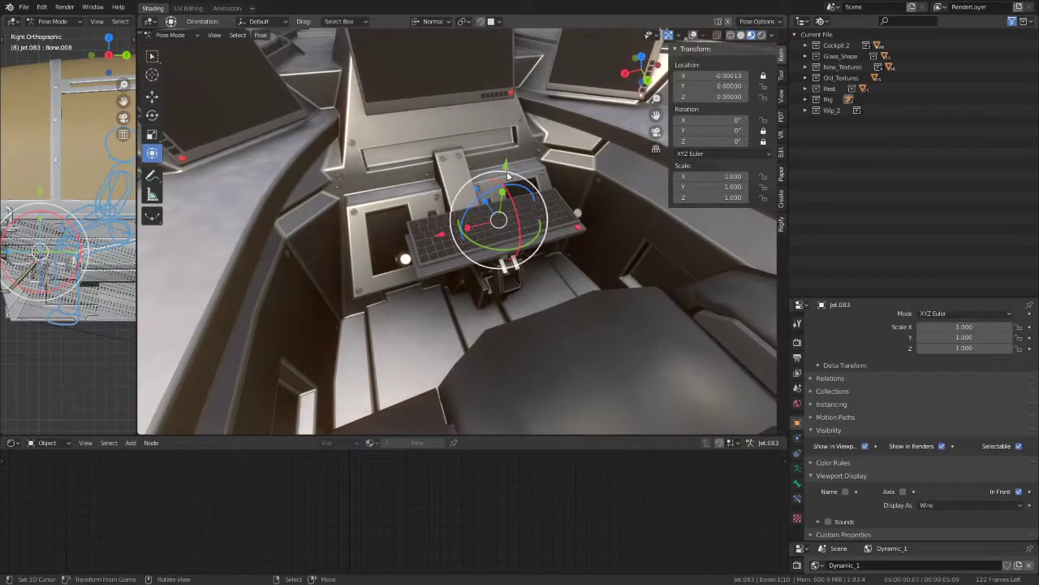
mouse_move(507, 175)
middle_down()
mouse_move(559, 147)
mouse_move(515, 187)
mouse_move(494, 160)
middle_up()
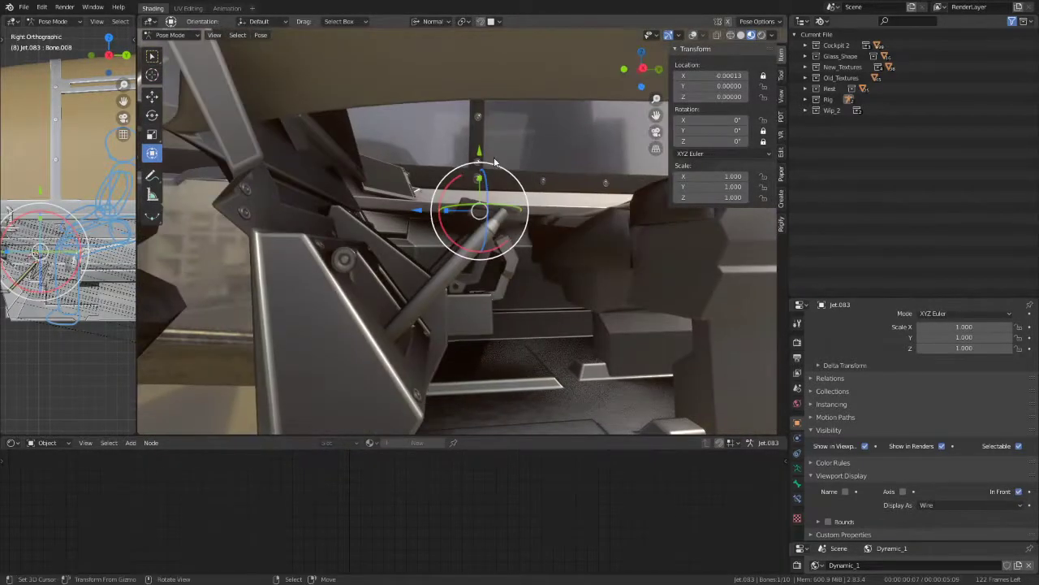
mouse_move(494, 160)
mouse_down()
mouse_move(444, 192)
mouse_move(335, 195)
mouse_up()
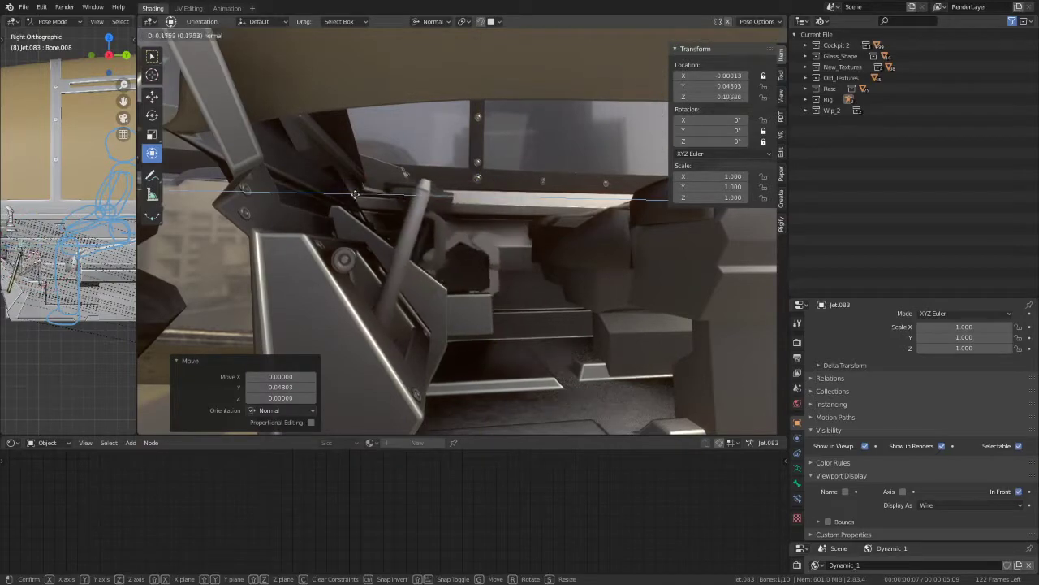
drag(420, 233, 449, 210)
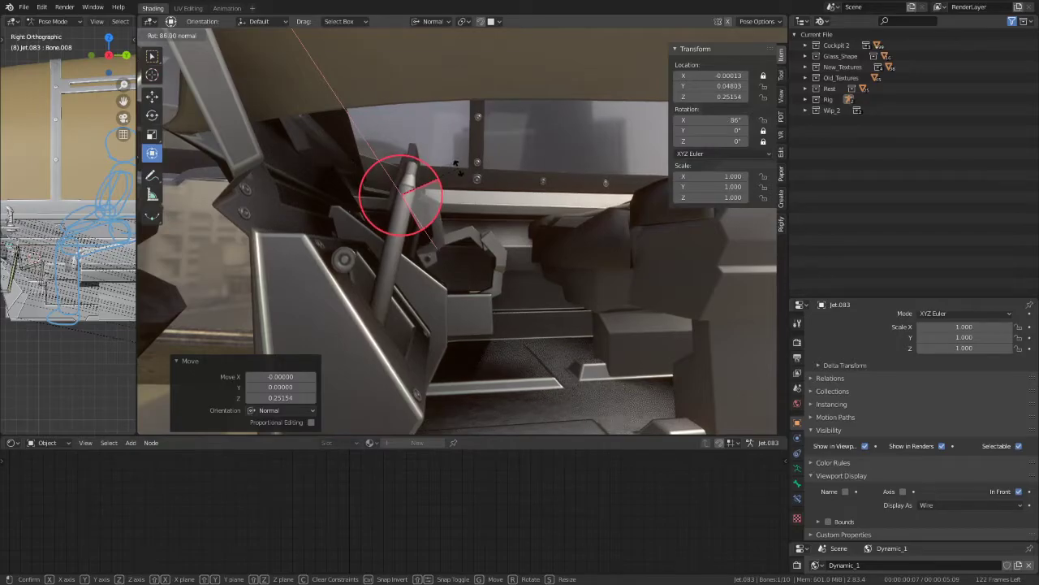
mouse_move(455, 161)
middle_down()
mouse_move(285, 229)
mouse_move(517, 210)
mouse_move(459, 195)
middle_up()
drag(391, 205, 351, 201)
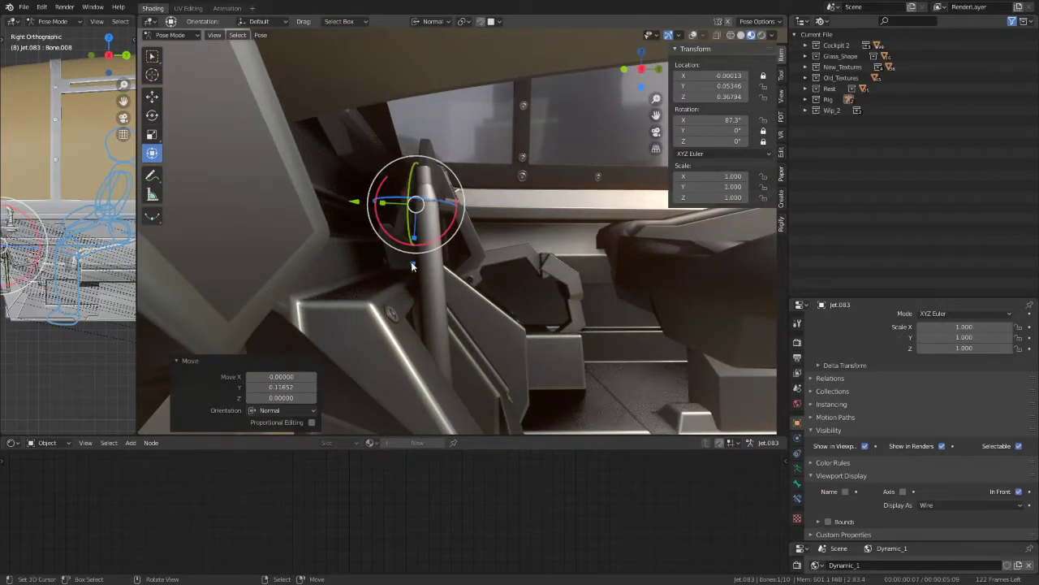
drag(414, 238, 416, 254)
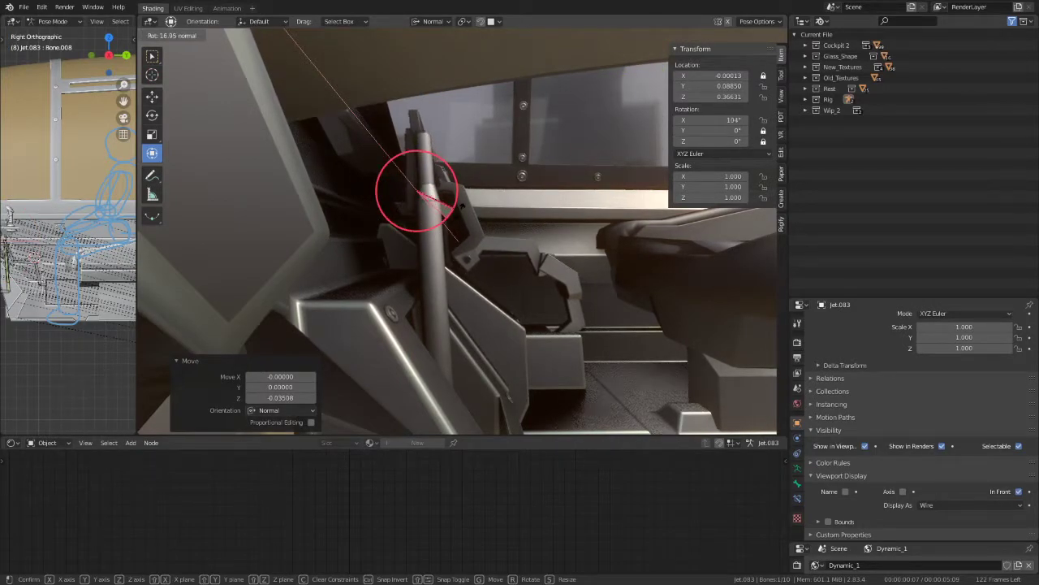
click(458, 240)
Step: Tilt the bone a further 14.7° around X and move it along its normal axis
middle_drag(457, 240, 397, 249)
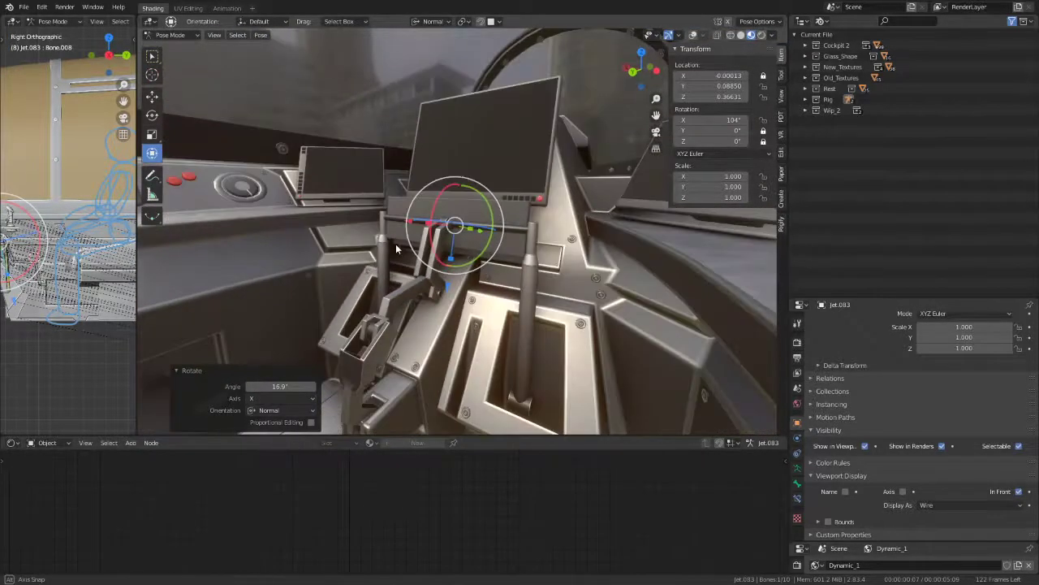
middle_drag(397, 250, 374, 216)
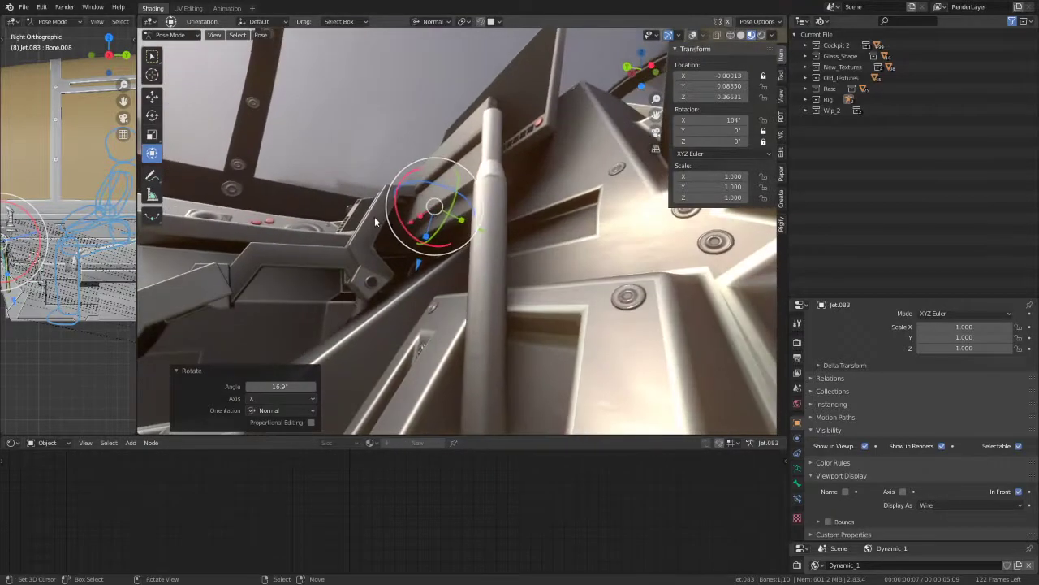
drag(437, 246, 443, 231)
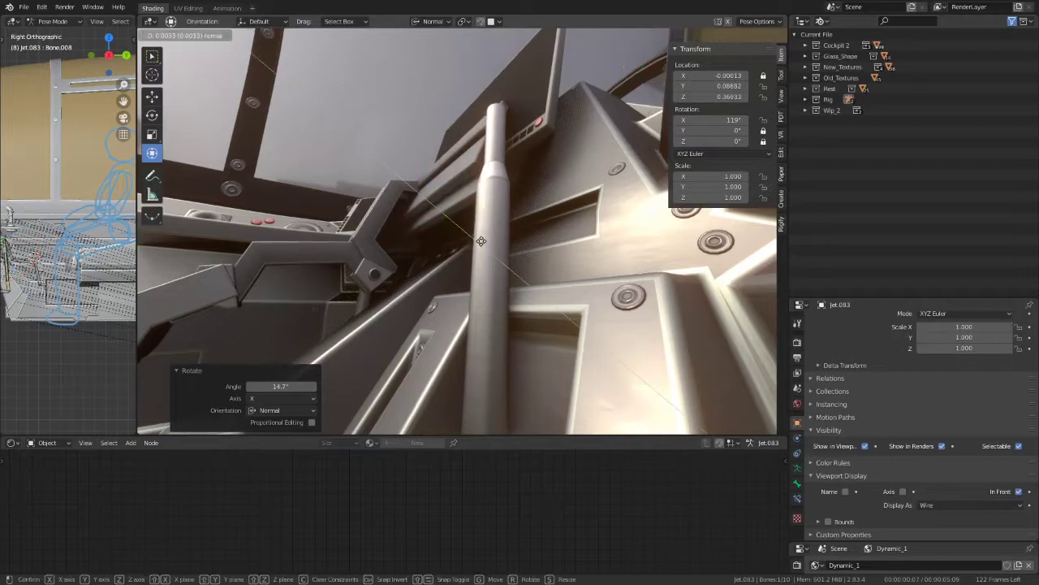
middle_drag(443, 231, 487, 252)
drag(488, 248, 496, 257)
click(496, 258)
Step: Deselect the tray bone and open the console Cylinder in Edit Mode
mouse_move(496, 258)
middle_down()
mouse_move(392, 257)
mouse_move(426, 267)
mouse_move(455, 239)
mouse_move(355, 280)
mouse_move(315, 241)
mouse_move(448, 304)
middle_up()
click(426, 266)
scroll(447, 303, up, 3)
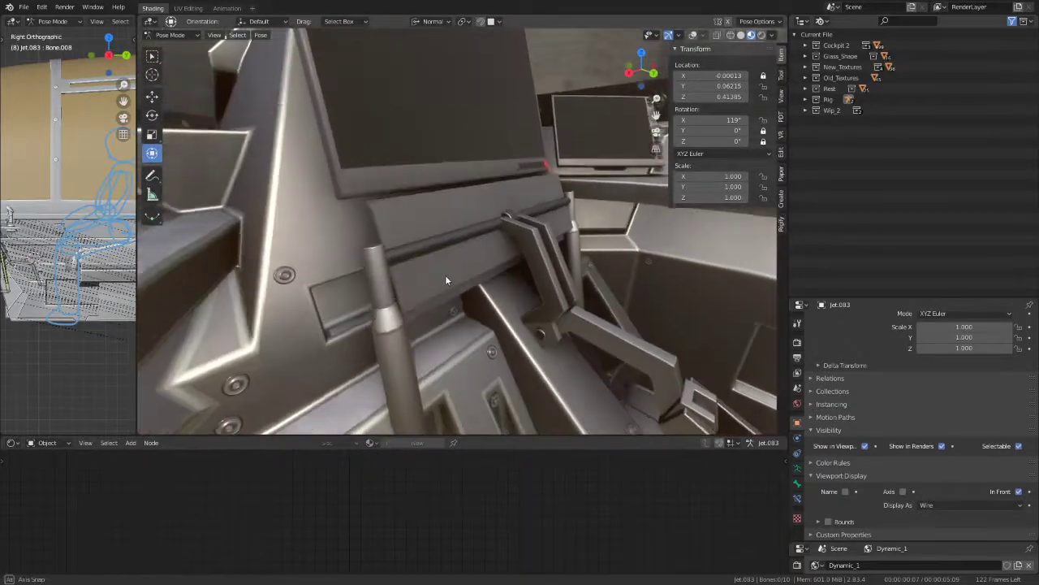
click(403, 328)
key(Tab)
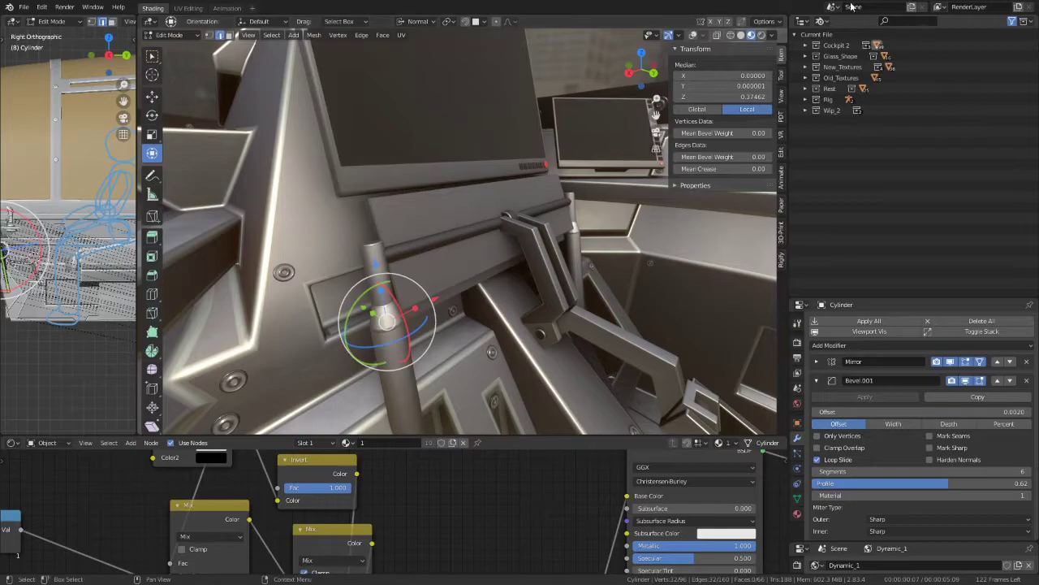
Step: Turn on X-ray and slide the cylinder post's edge loop along its normals
mouse_move(502, 86)
middle_down()
mouse_move(409, 157)
mouse_move(488, 136)
middle_up()
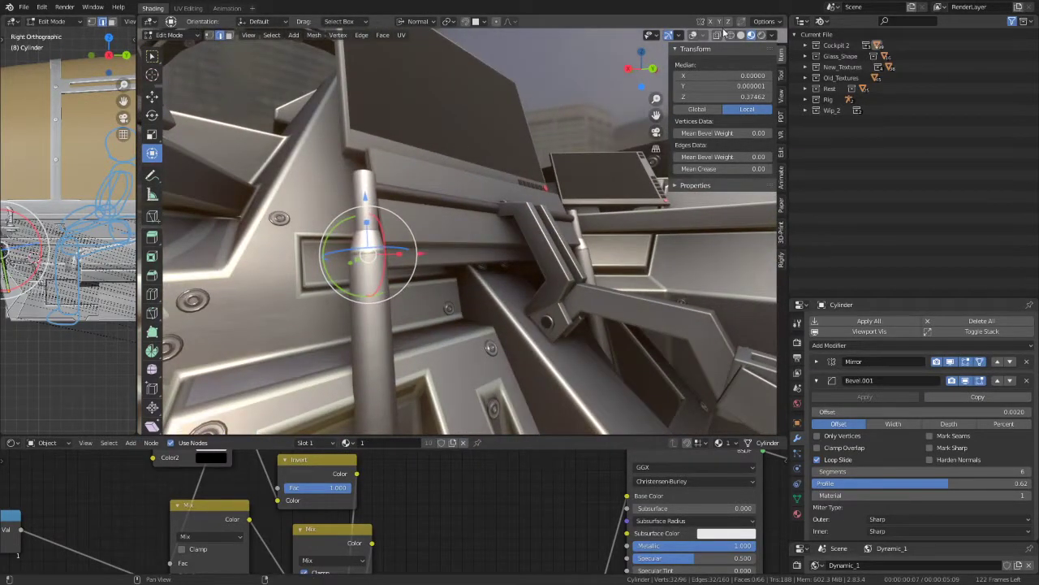
click(695, 35)
mouse_move(422, 163)
middle_down()
mouse_move(282, 224)
mouse_move(318, 208)
middle_up()
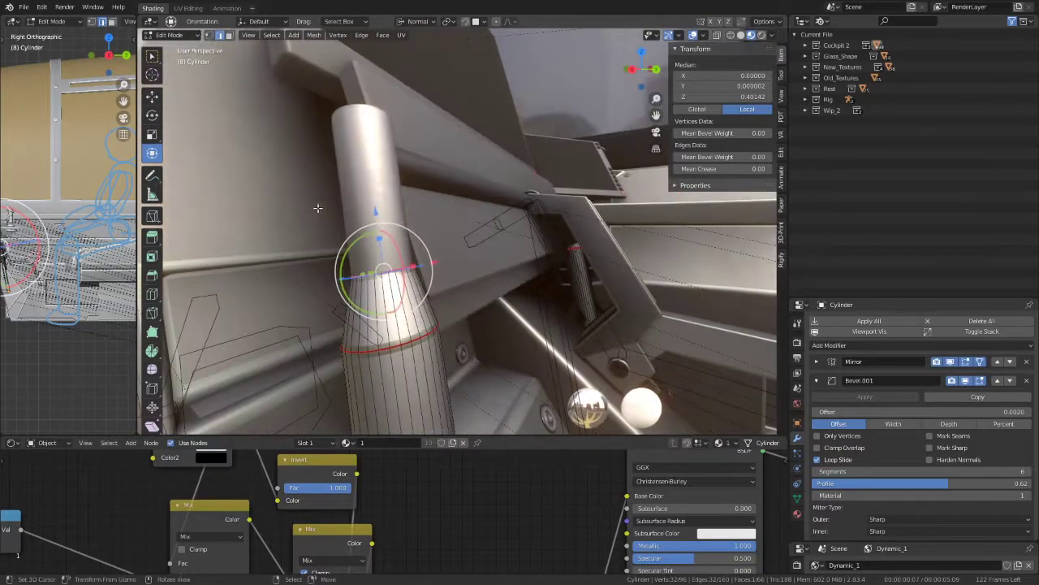
drag(378, 209, 382, 227)
middle_drag(381, 227, 360, 254)
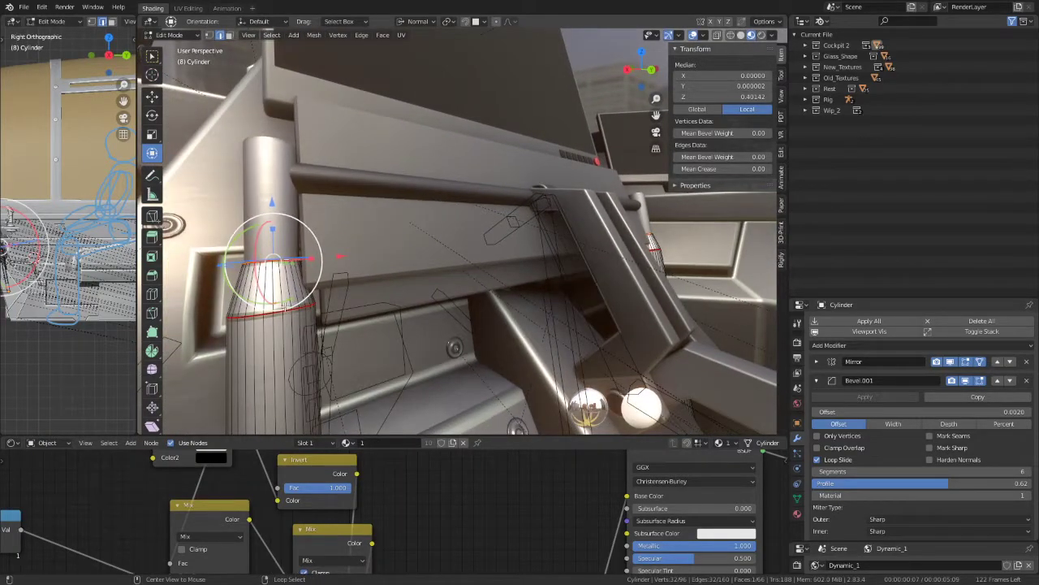
click(380, 264)
click(274, 262)
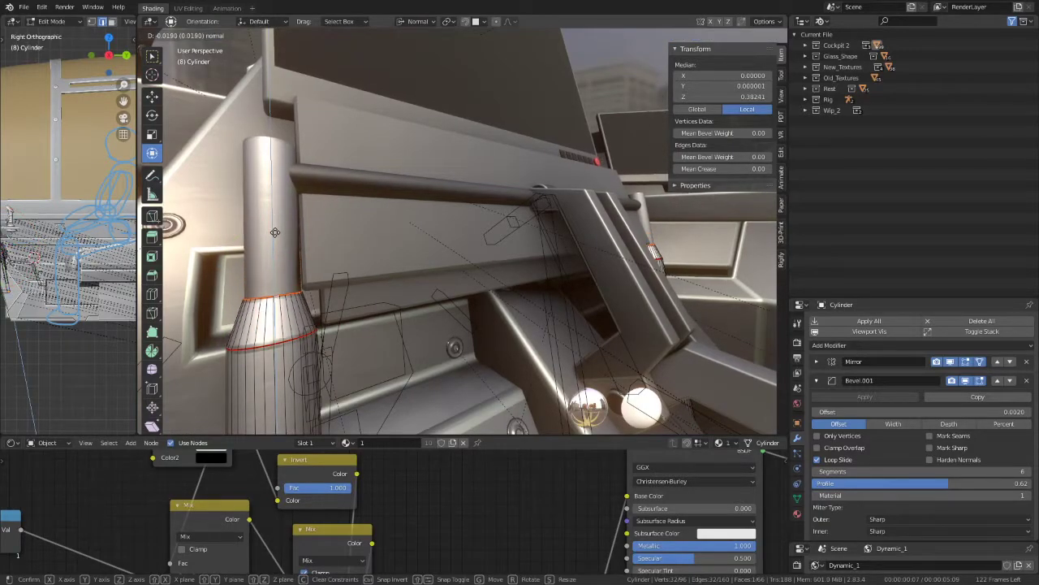
click(275, 232)
Step: Return to Object Mode and zoom around the cockpit console
key(Tab)
mouse_move(381, 211)
middle_down()
mouse_move(330, 220)
mouse_move(434, 156)
mouse_move(430, 198)
mouse_move(455, 301)
mouse_move(390, 265)
mouse_move(422, 244)
mouse_move(510, 242)
middle_up()
scroll(431, 198, down, 5)
scroll(389, 265, up, 5)
scroll(386, 257, down, 5)
Step: Select the Jet.083 arm bone and shift and rotate it toward a new position
click(485, 248)
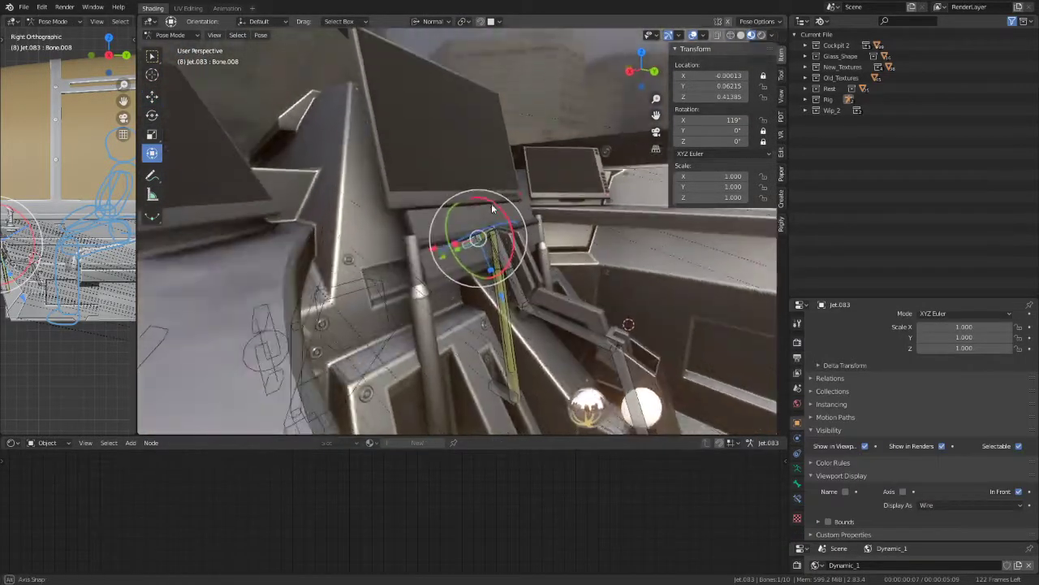
middle_drag(491, 203, 501, 210)
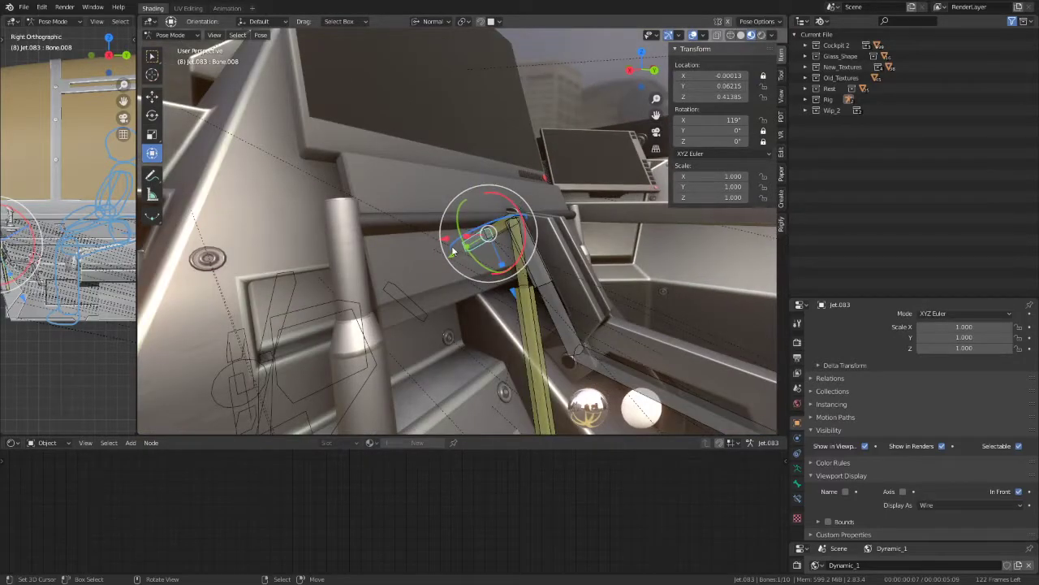
drag(452, 252, 467, 237)
mouse_move(467, 237)
middle_down()
mouse_move(555, 225)
mouse_move(571, 198)
mouse_move(510, 197)
middle_up()
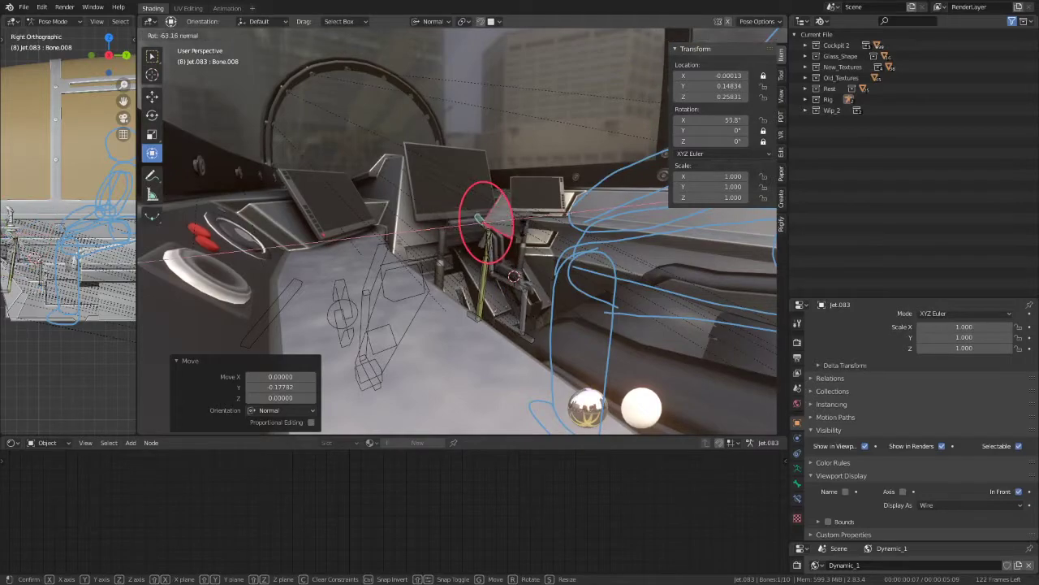
click(515, 276)
middle_drag(514, 277, 488, 190)
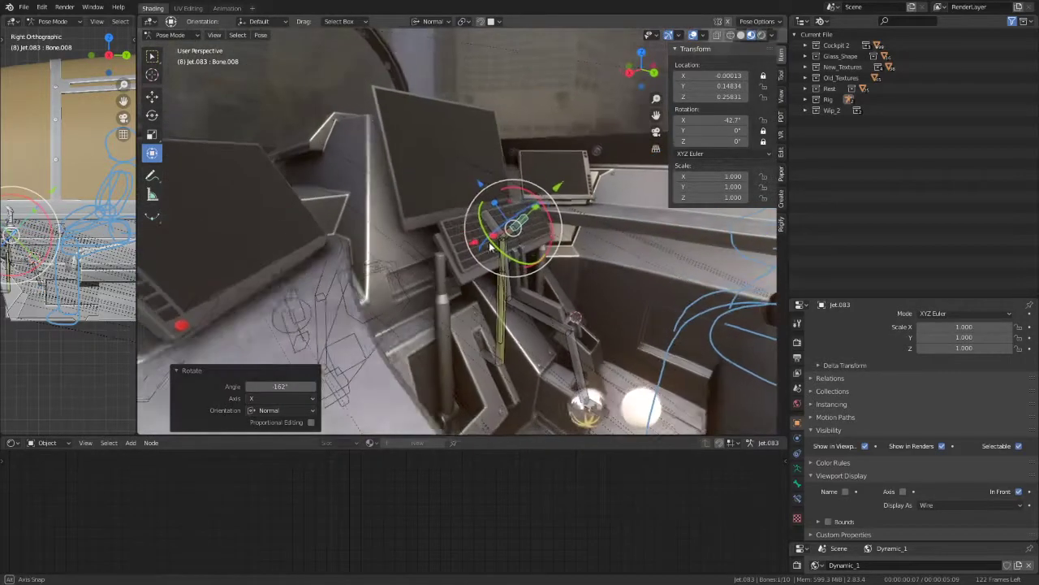
Step: Move the arm bone three times, the last two constrained to Z
key(g)
click(568, 199)
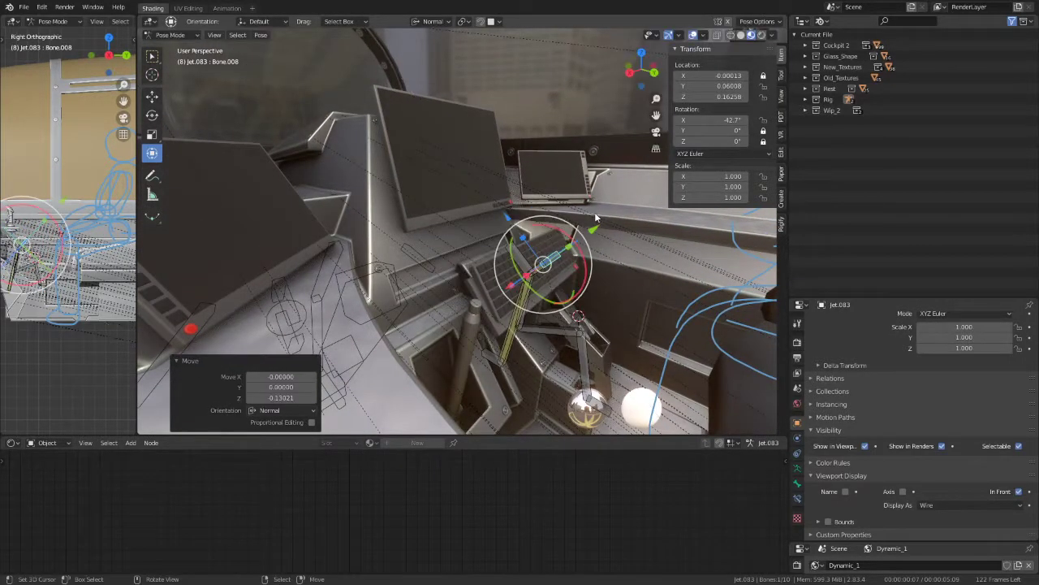
key(g)
key(z)
click(650, 215)
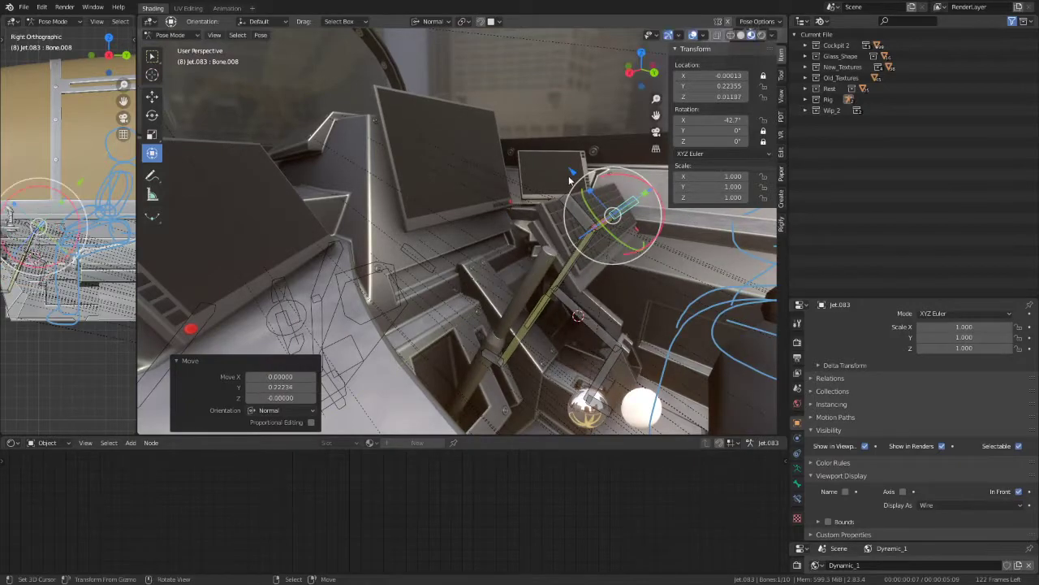
key(g)
key(z)
click(612, 227)
middle_drag(613, 228, 579, 198)
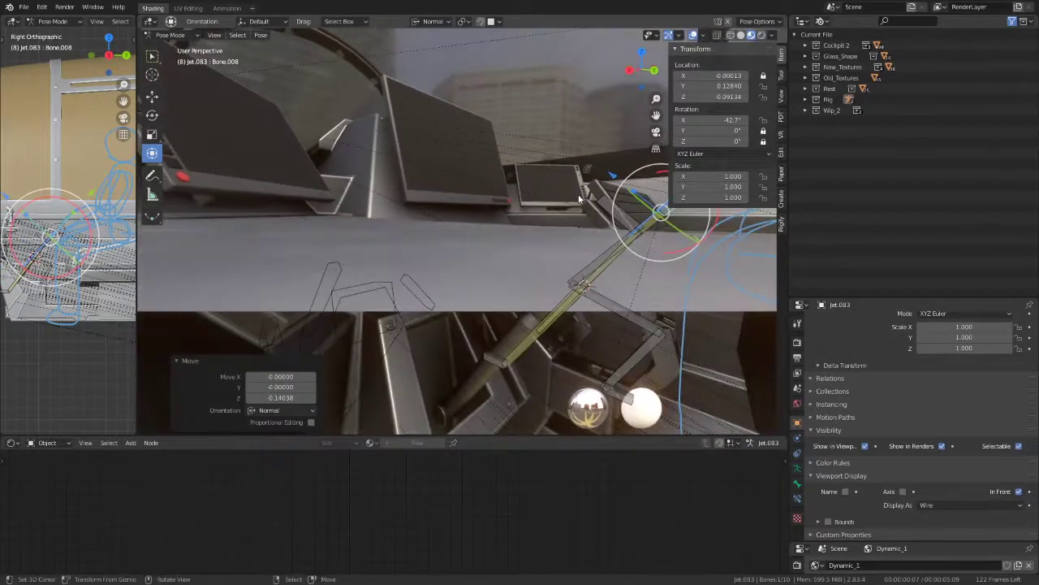
Step: In right side orthographic view, move and rotate the keyboard tray arm bone
key(KP_3)
scroll(505, 228, up, 2)
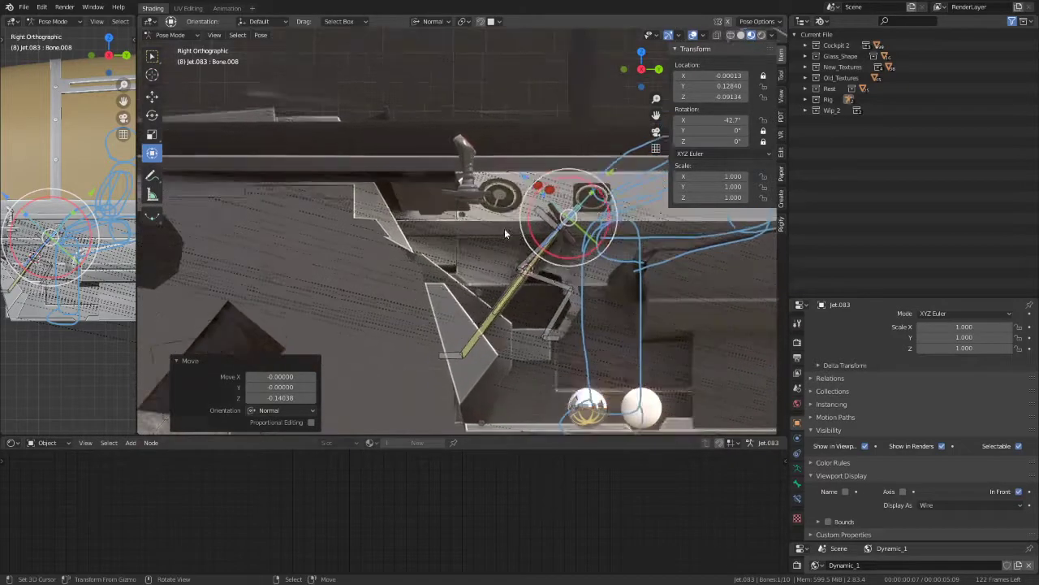
key(g)
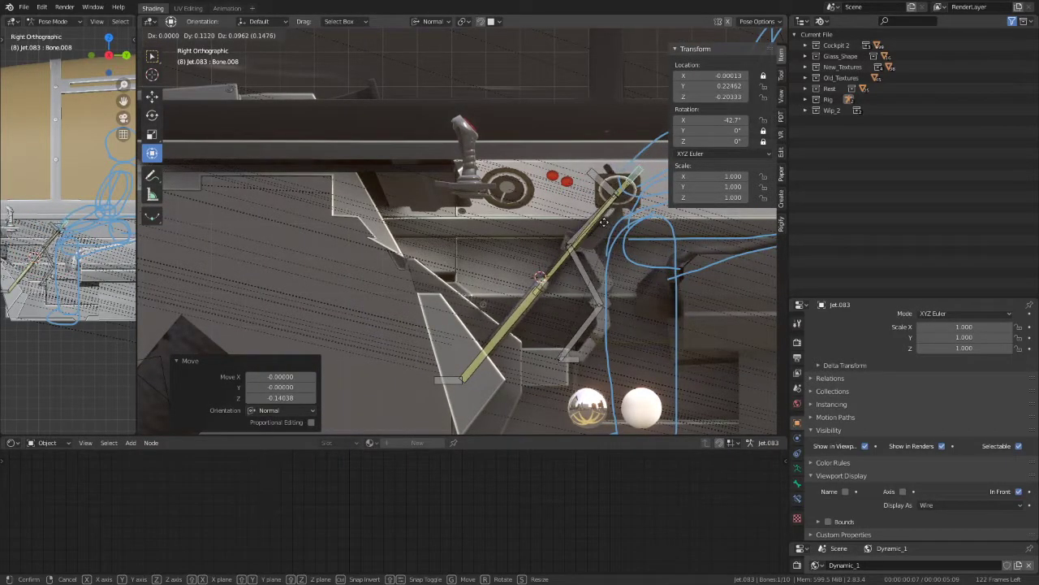
click(607, 221)
key(r)
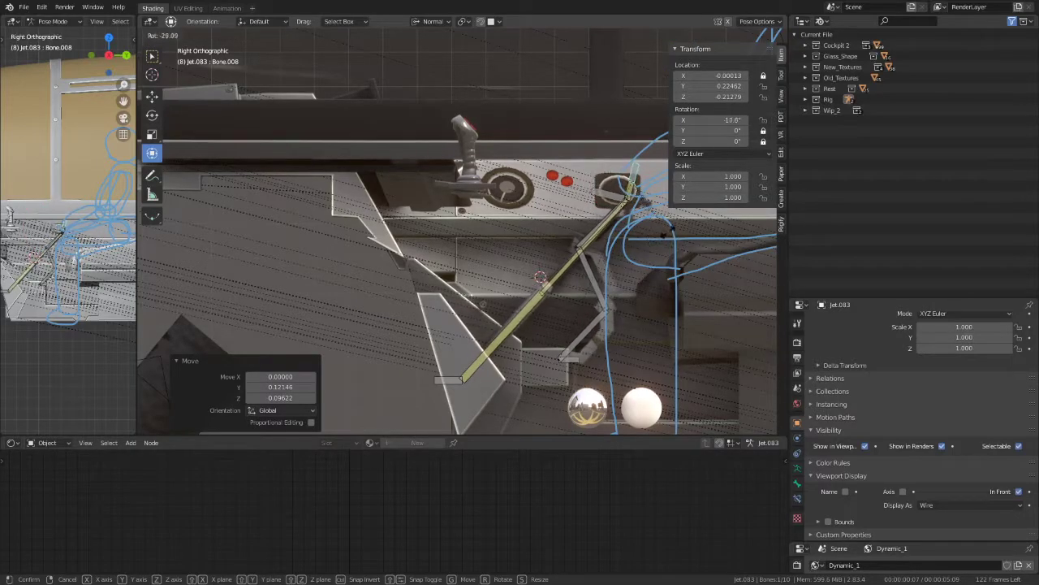
click(672, 219)
Step: Place the arm bone at Y 0.18993, Z -0.11695 and inspect it above the seat
scroll(569, 198, up, 2)
scroll(547, 249, up, 1)
key(g)
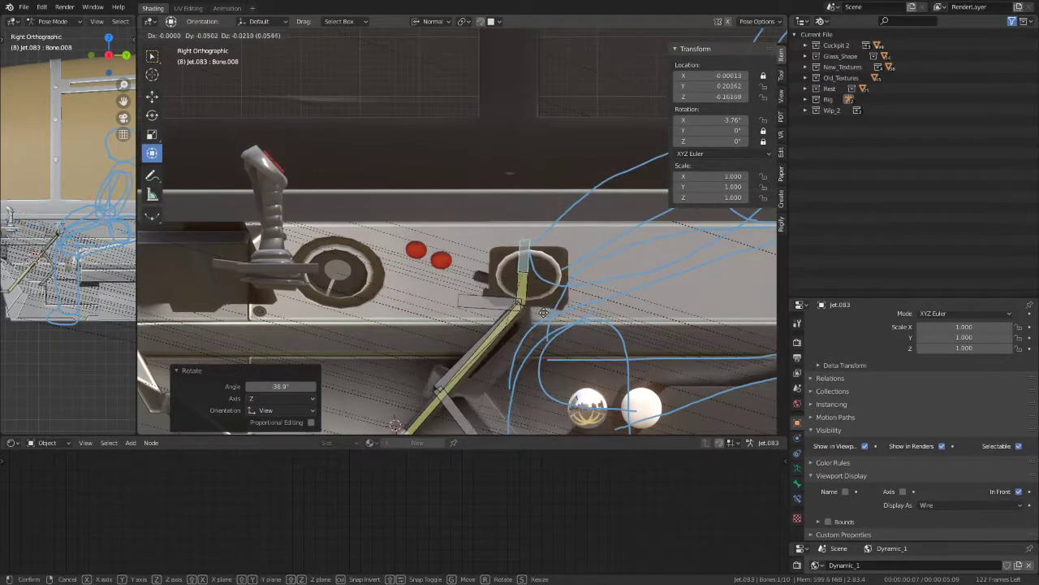
click(517, 320)
mouse_move(516, 320)
middle_down()
mouse_move(535, 301)
mouse_move(511, 293)
middle_up()
mouse_move(698, 39)
middle_down()
mouse_move(582, 133)
mouse_move(288, 197)
mouse_move(204, 180)
mouse_move(501, 177)
mouse_move(579, 138)
middle_up()
key(alt)
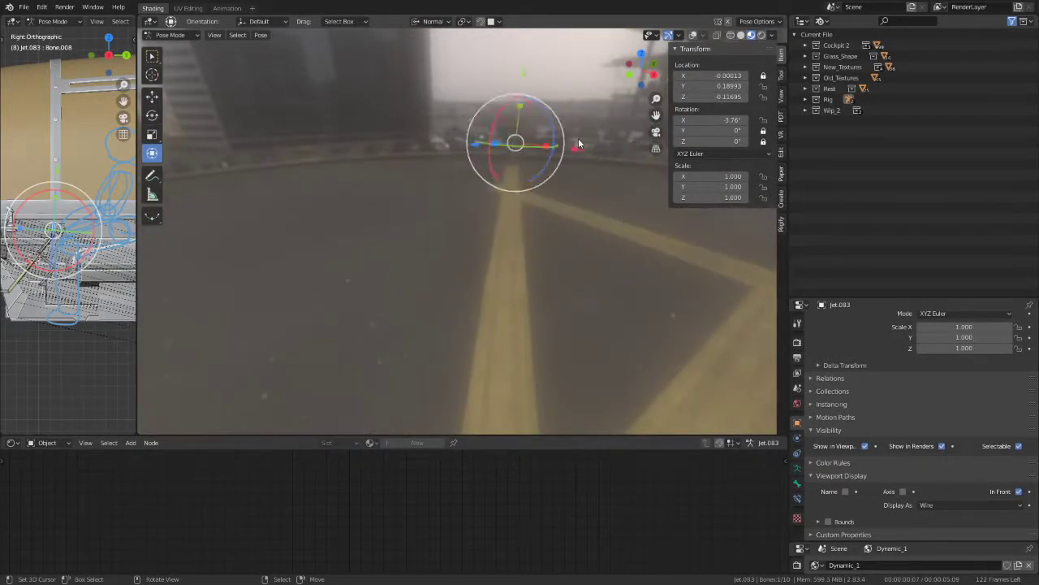
Step: Switch to Object Mode, select the Cockpit 2 object, and bring the cockpit seats into view
key(ctrl+Tab)
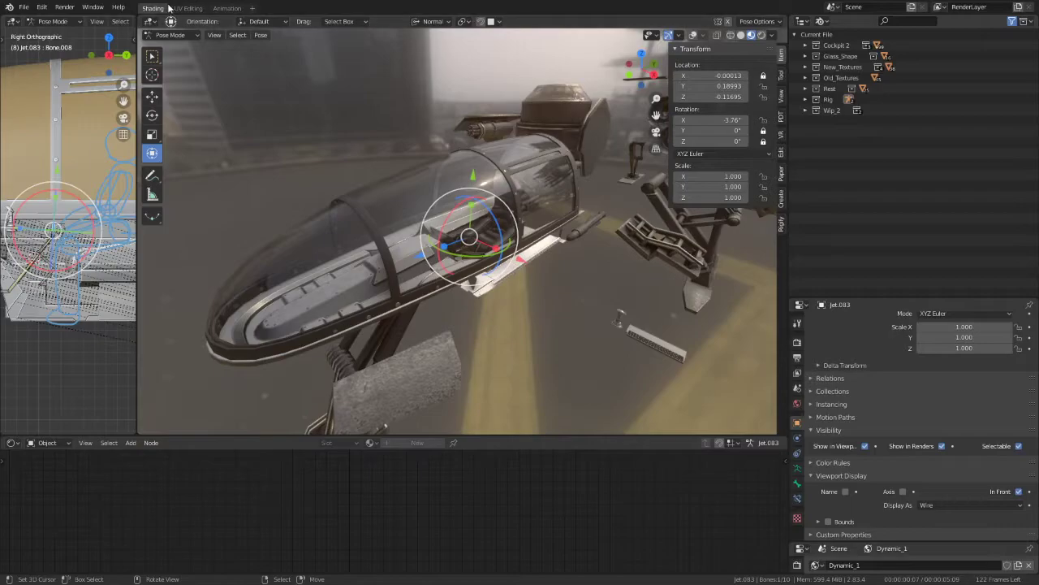
click(517, 135)
scroll(536, 150, up, 2)
scroll(551, 160, up, 2)
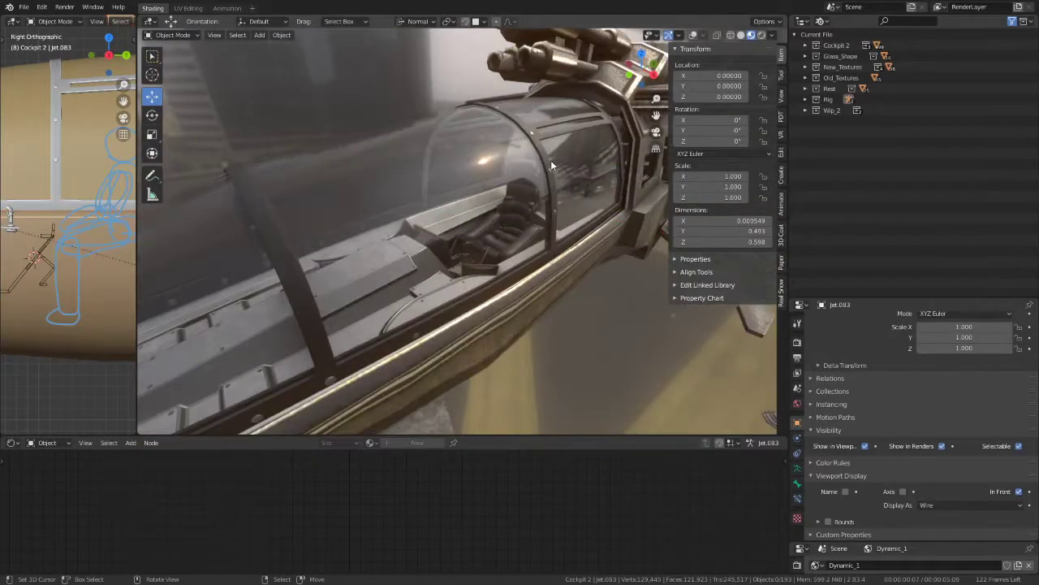
scroll(542, 174, up, 3)
scroll(532, 195, up, 3)
middle_drag(528, 204, 477, 187)
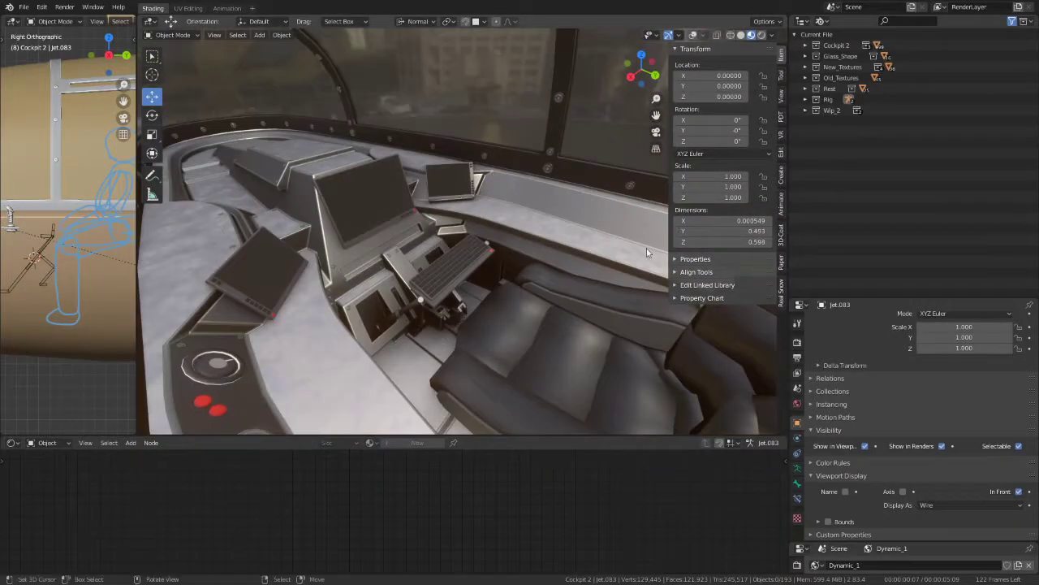
mouse_move(647, 252)
middle_down()
mouse_move(361, 242)
mouse_move(524, 227)
mouse_move(543, 270)
mouse_move(568, 273)
middle_up()
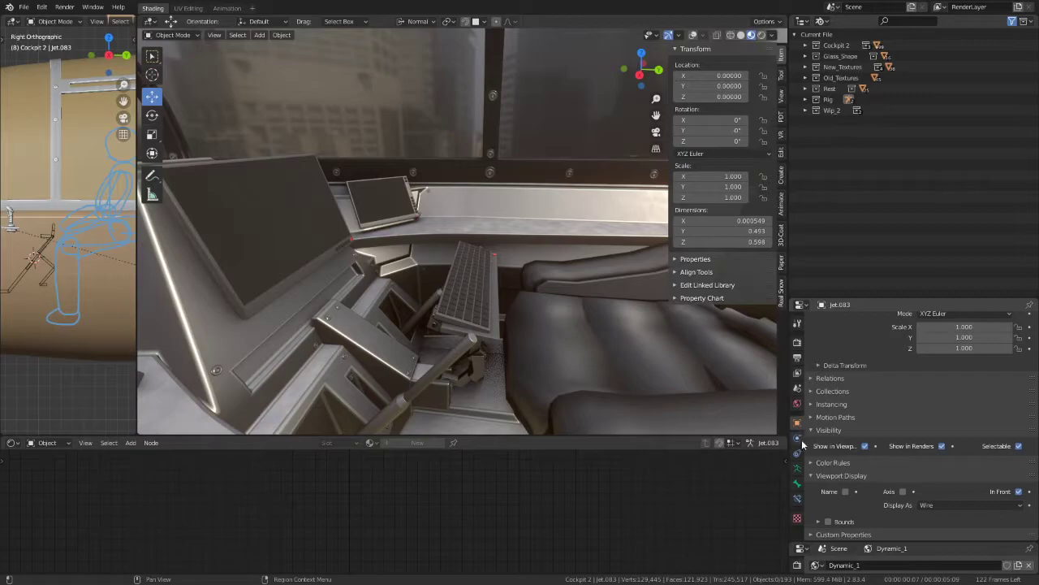
Step: In Render Properties, collapse Screen Space Reflections and uncheck Simplify
click(798, 341)
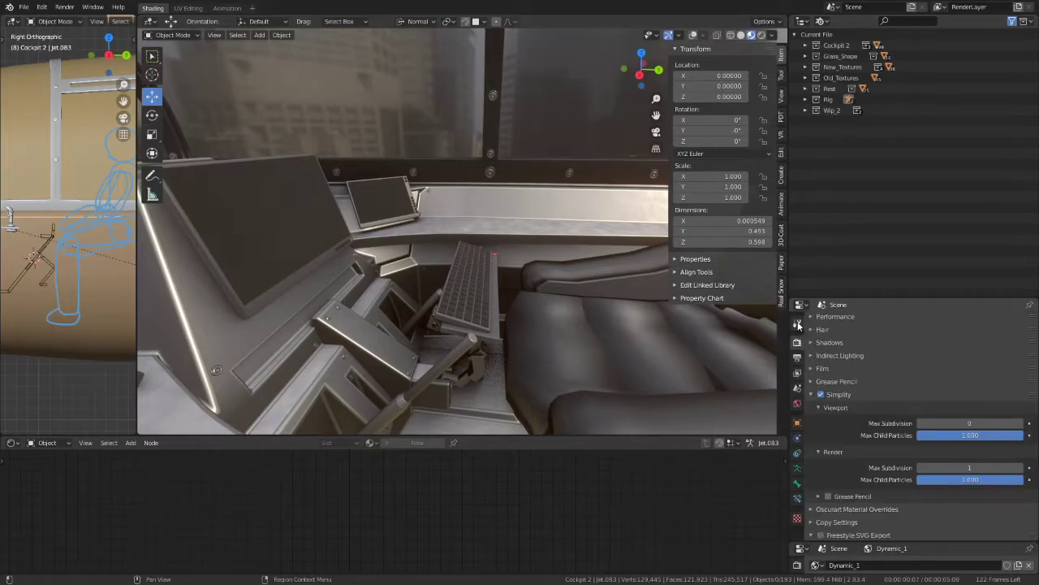
scroll(847, 503, down, 4)
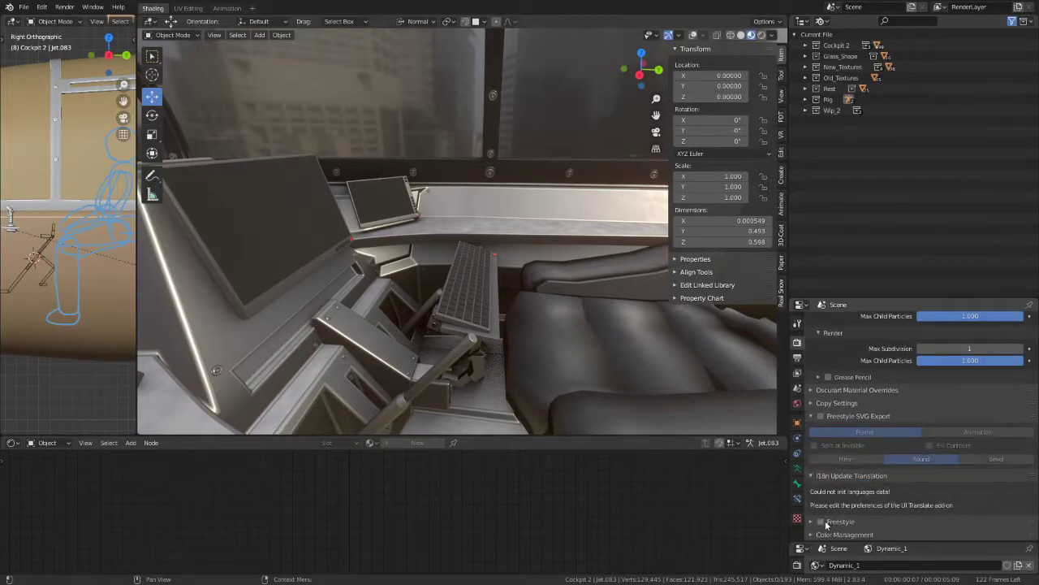
click(798, 323)
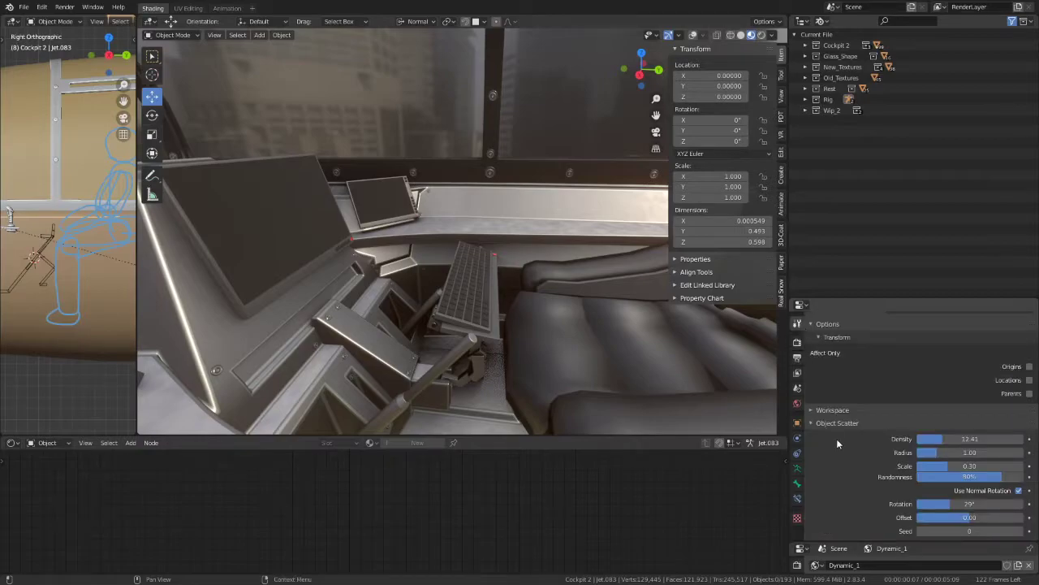
scroll(837, 465, up, 2)
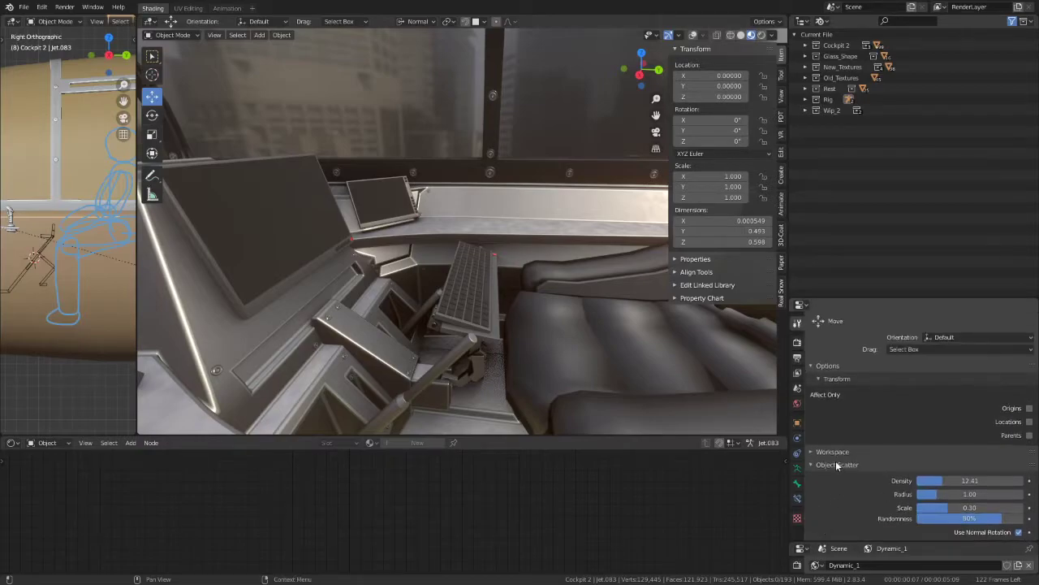
click(799, 342)
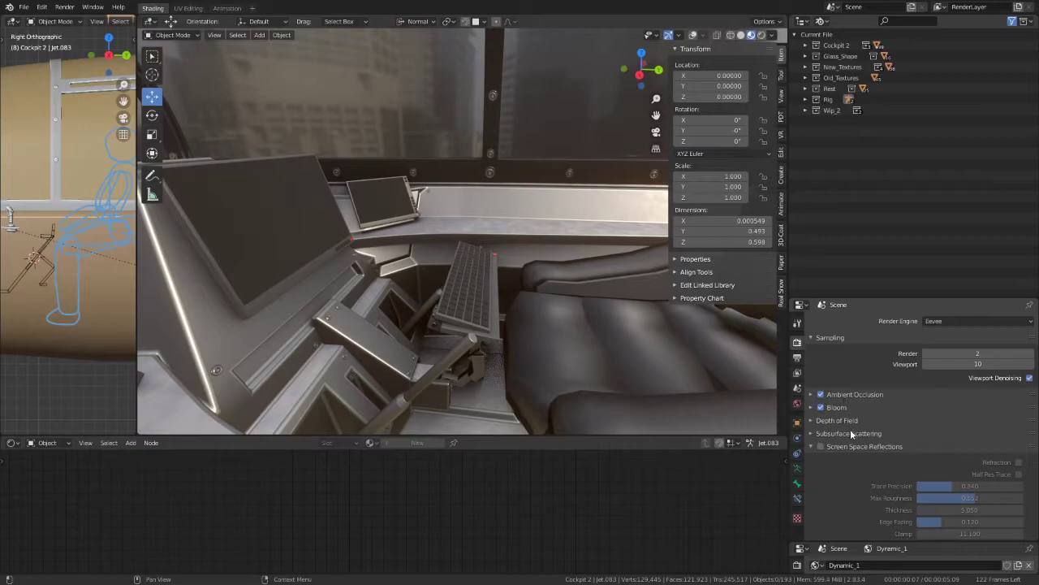
click(811, 446)
scroll(815, 518, down, 5)
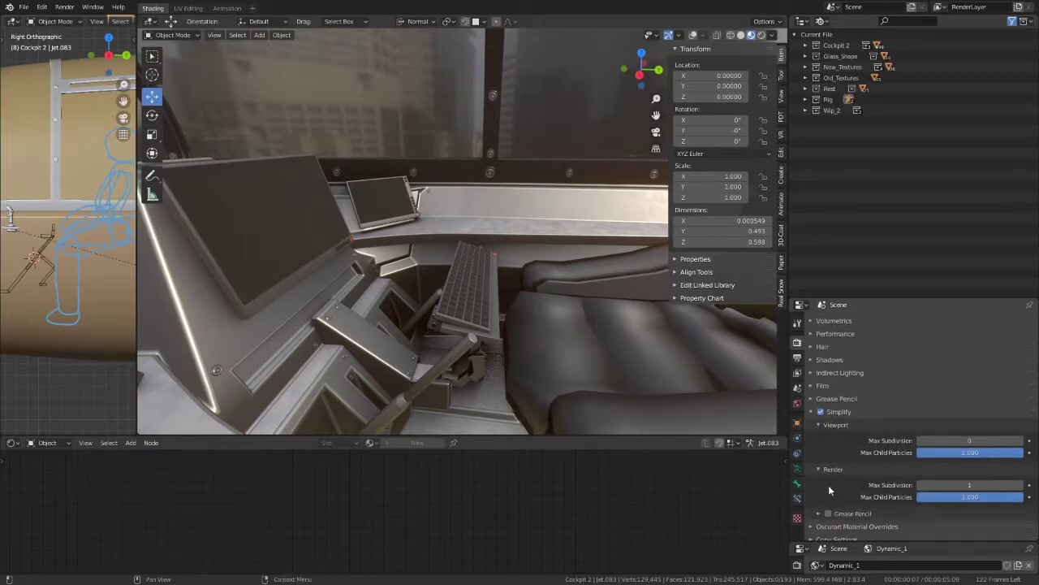
click(822, 412)
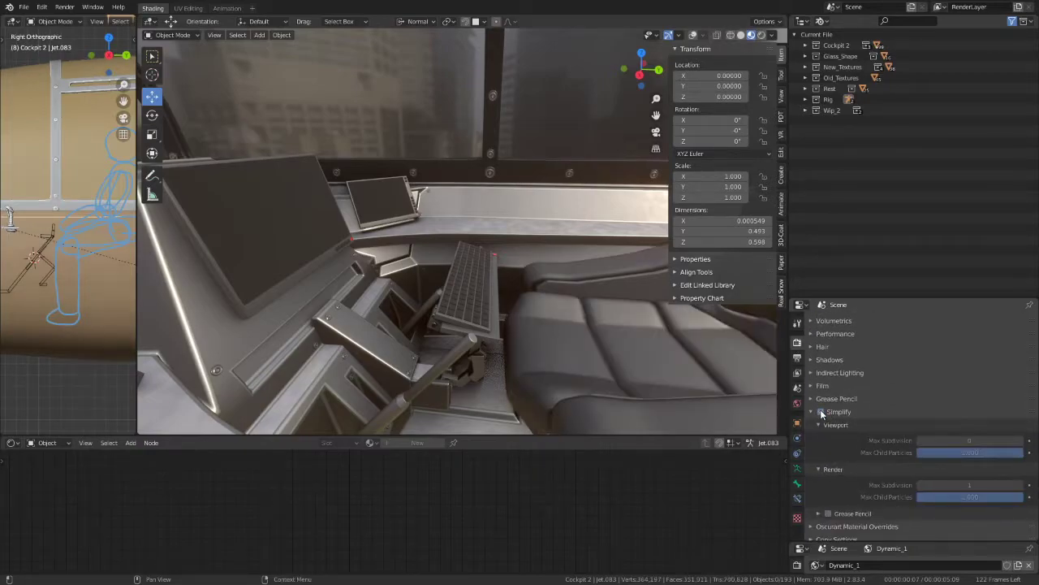
mouse_move(396, 259)
middle_down()
mouse_move(452, 238)
mouse_move(278, 153)
middle_up()
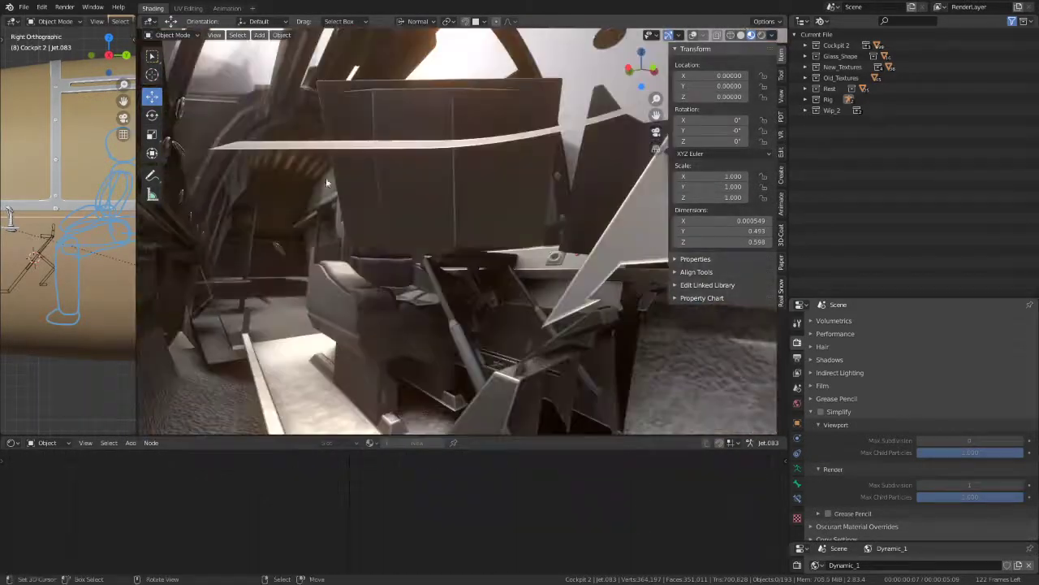
mouse_move(278, 152)
middle_down()
mouse_move(611, 188)
mouse_move(474, 231)
mouse_move(523, 206)
mouse_move(348, 181)
mouse_move(457, 196)
mouse_move(520, 227)
mouse_move(549, 227)
mouse_move(517, 206)
mouse_move(468, 200)
mouse_move(613, 186)
middle_up()
scroll(451, 244, up, 5)
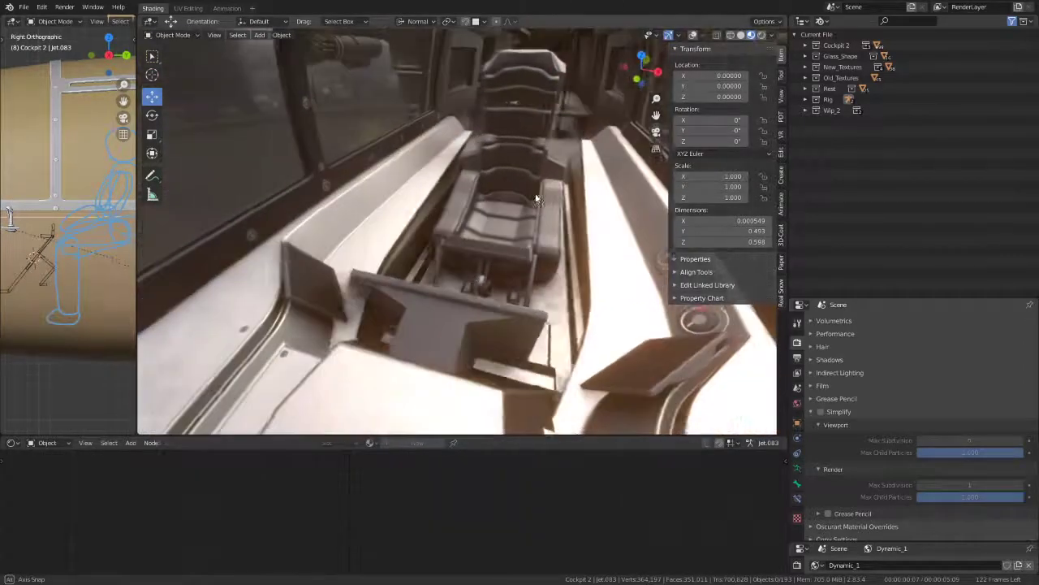
scroll(407, 207, down, 3)
scroll(405, 203, down, 2)
mouse_move(359, 212)
middle_down()
mouse_move(431, 188)
mouse_move(485, 214)
mouse_move(427, 141)
middle_up()
scroll(431, 188, up, 3)
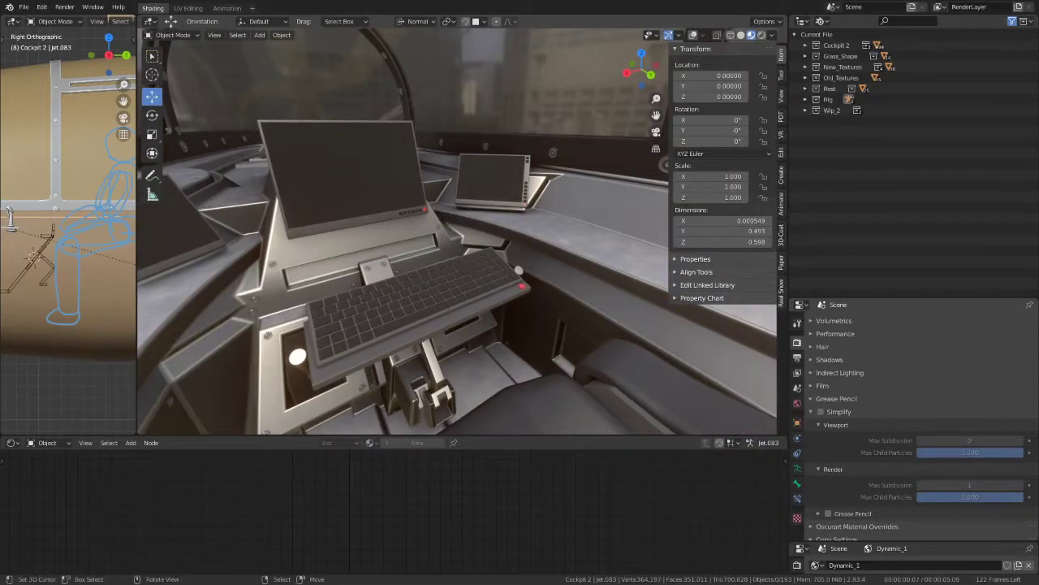